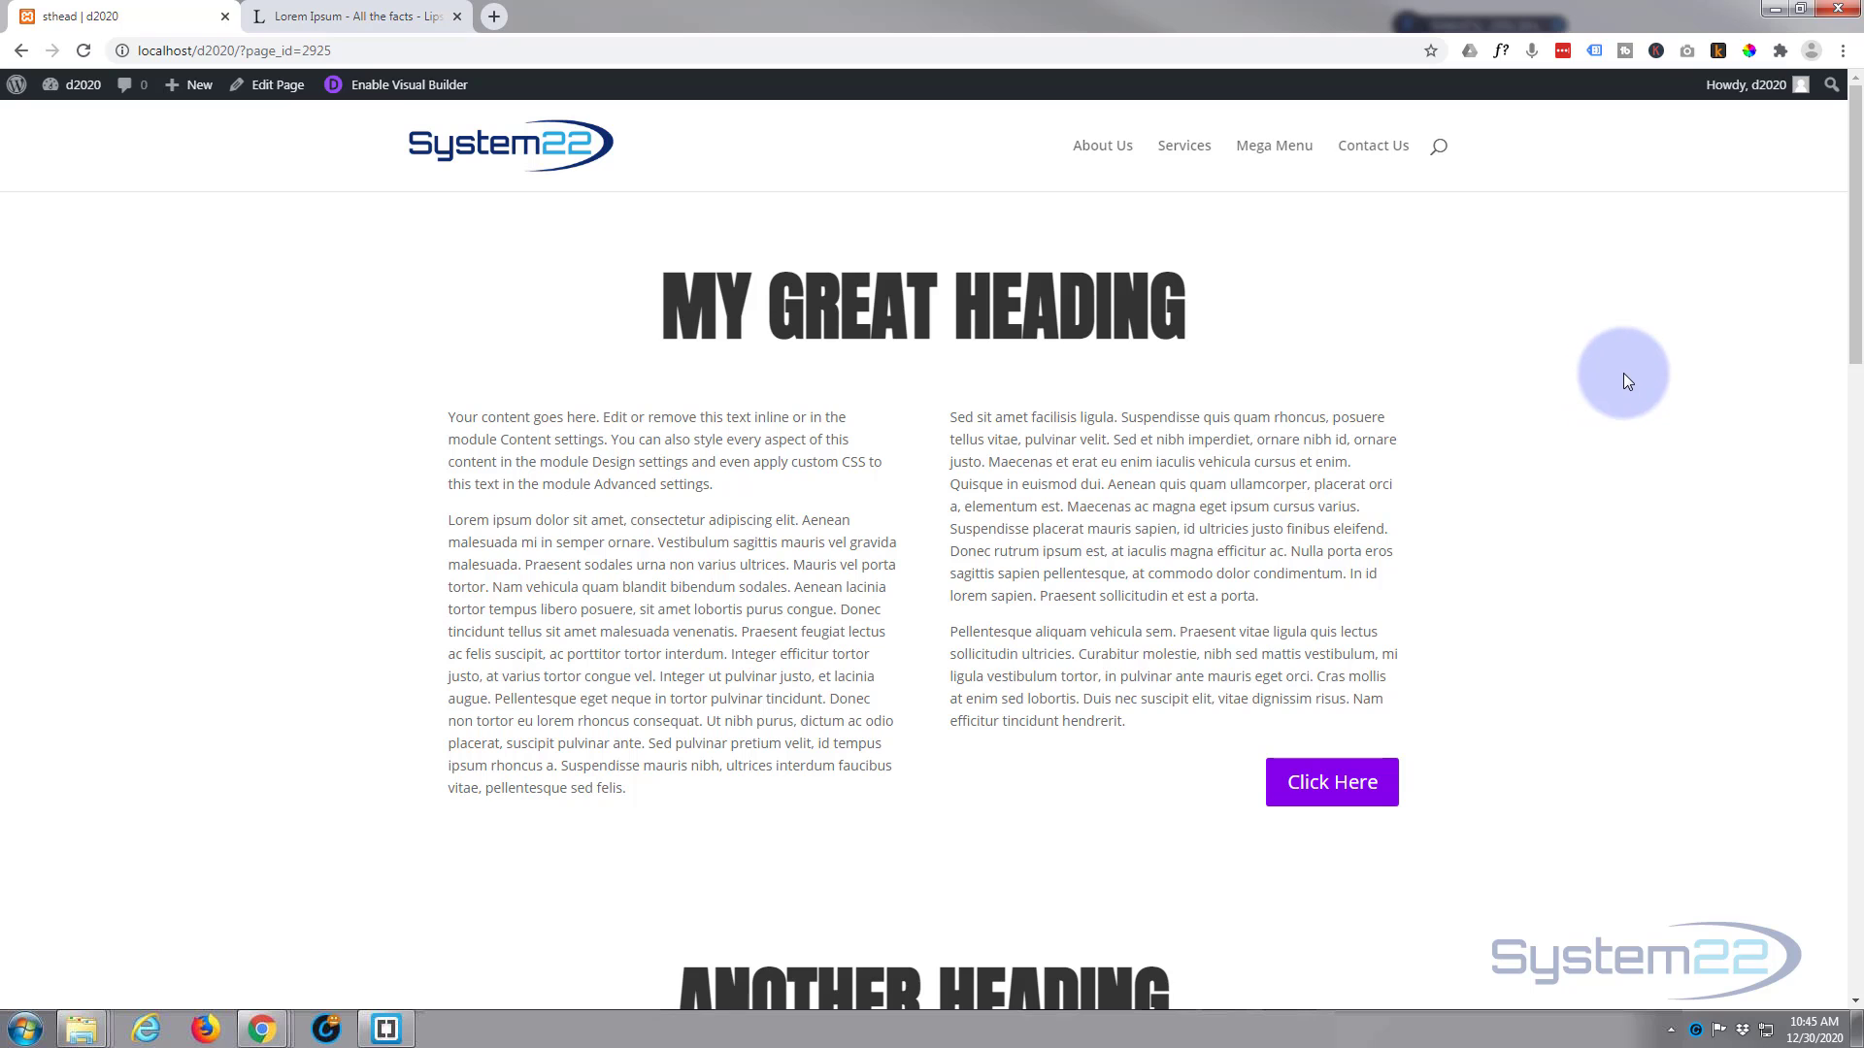
Step: Examine how the large section headings on the demo page behave as their sections pass through the view
scroll(1627, 369, down, 3)
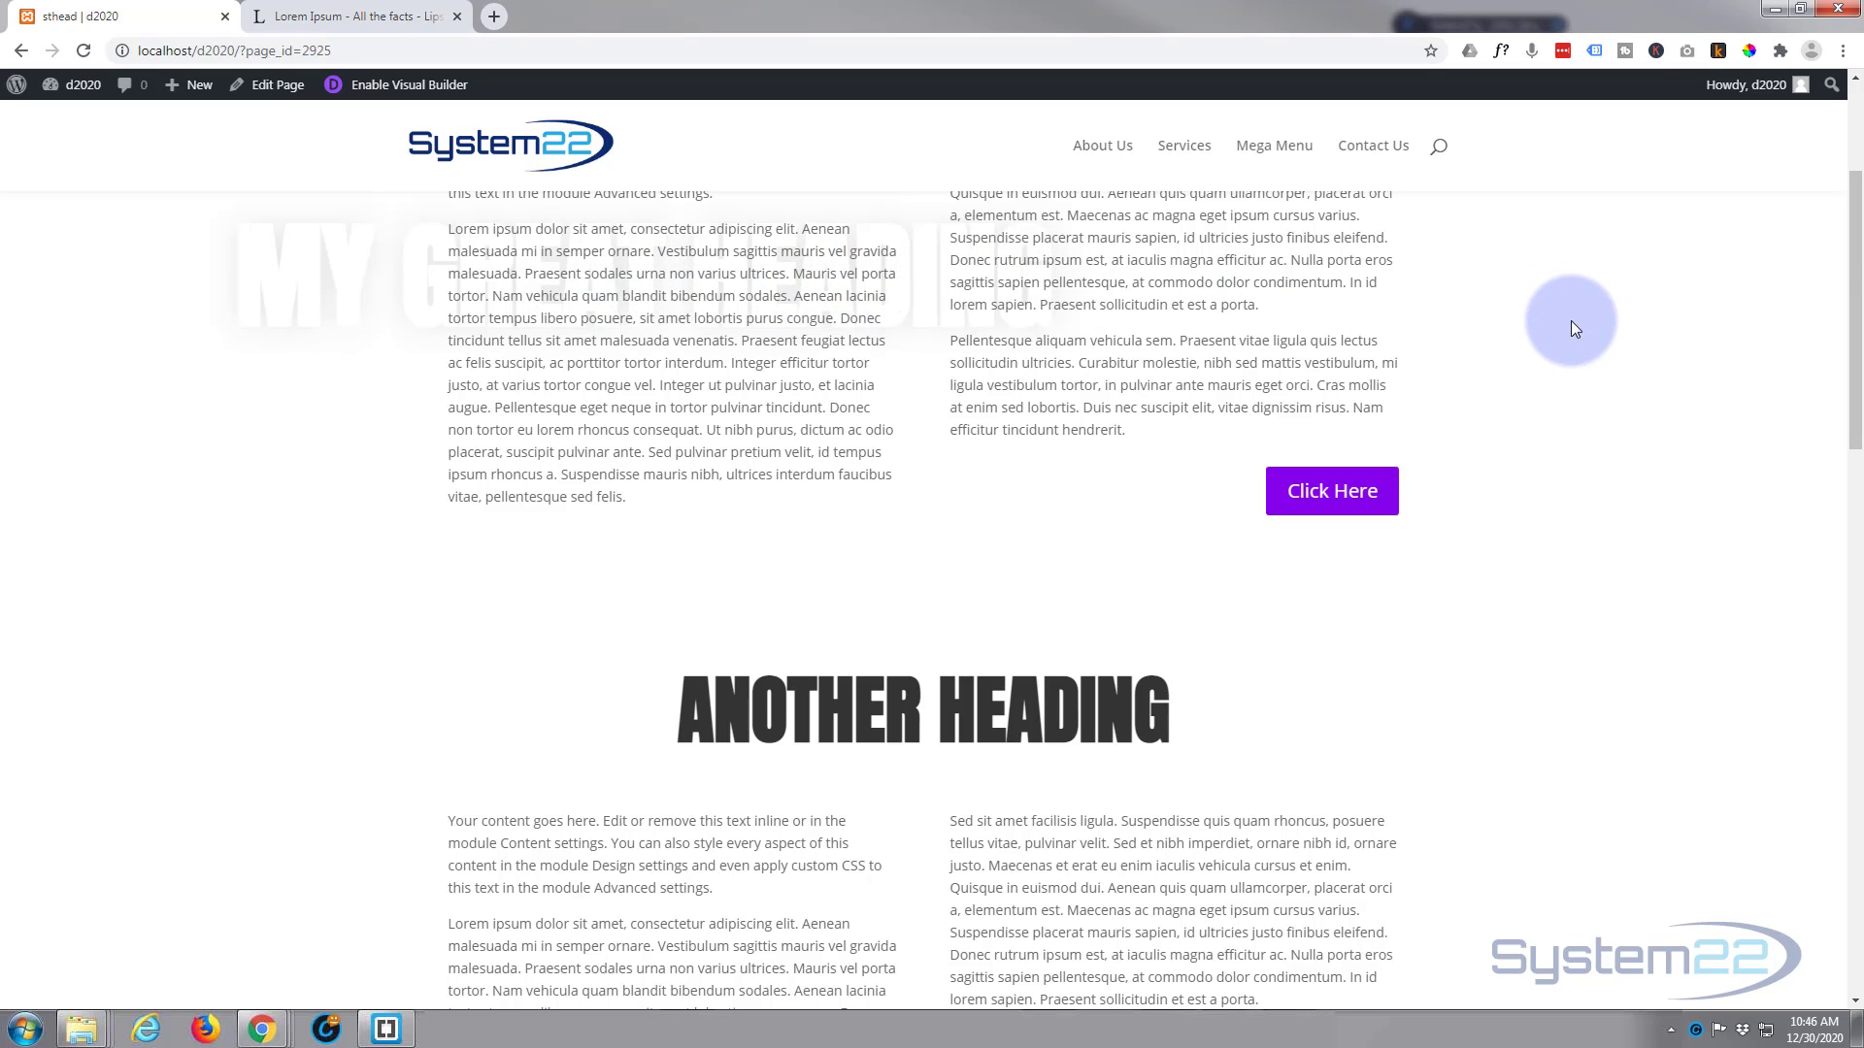
scroll(1499, 314, down, 2)
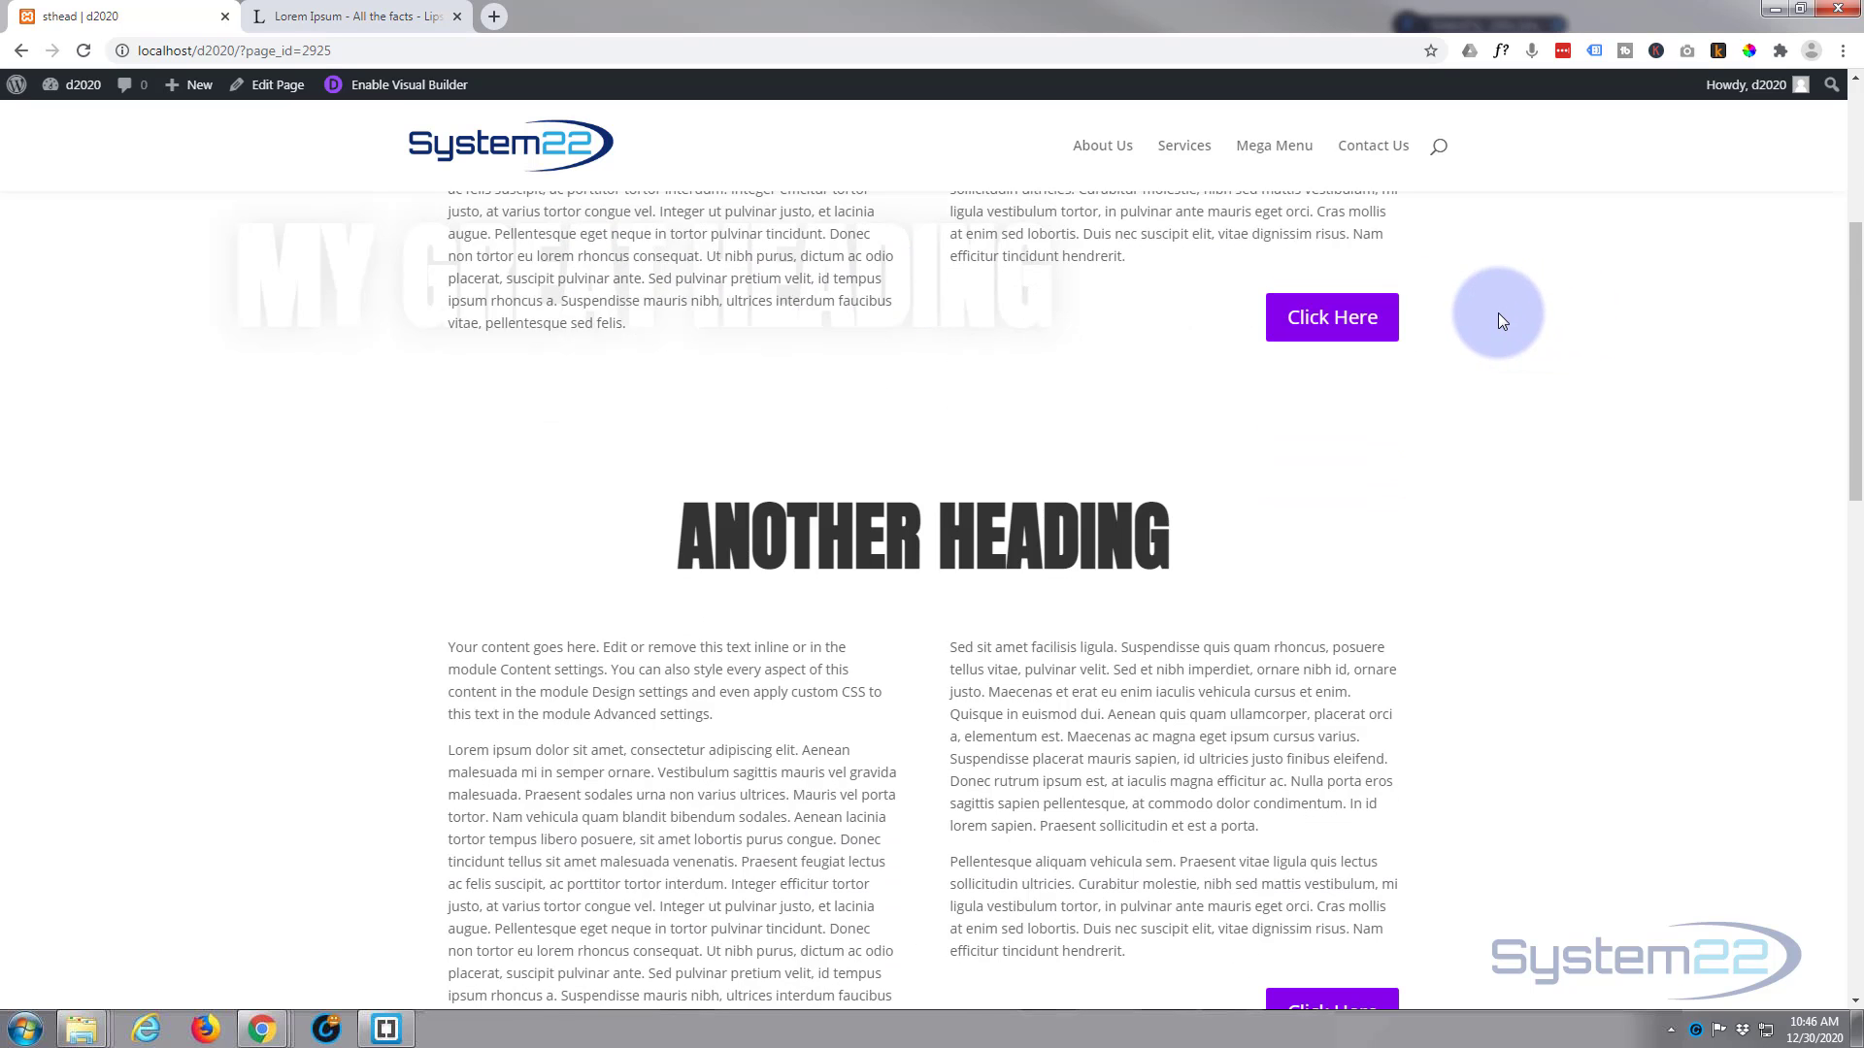
scroll(1499, 312, down, 2)
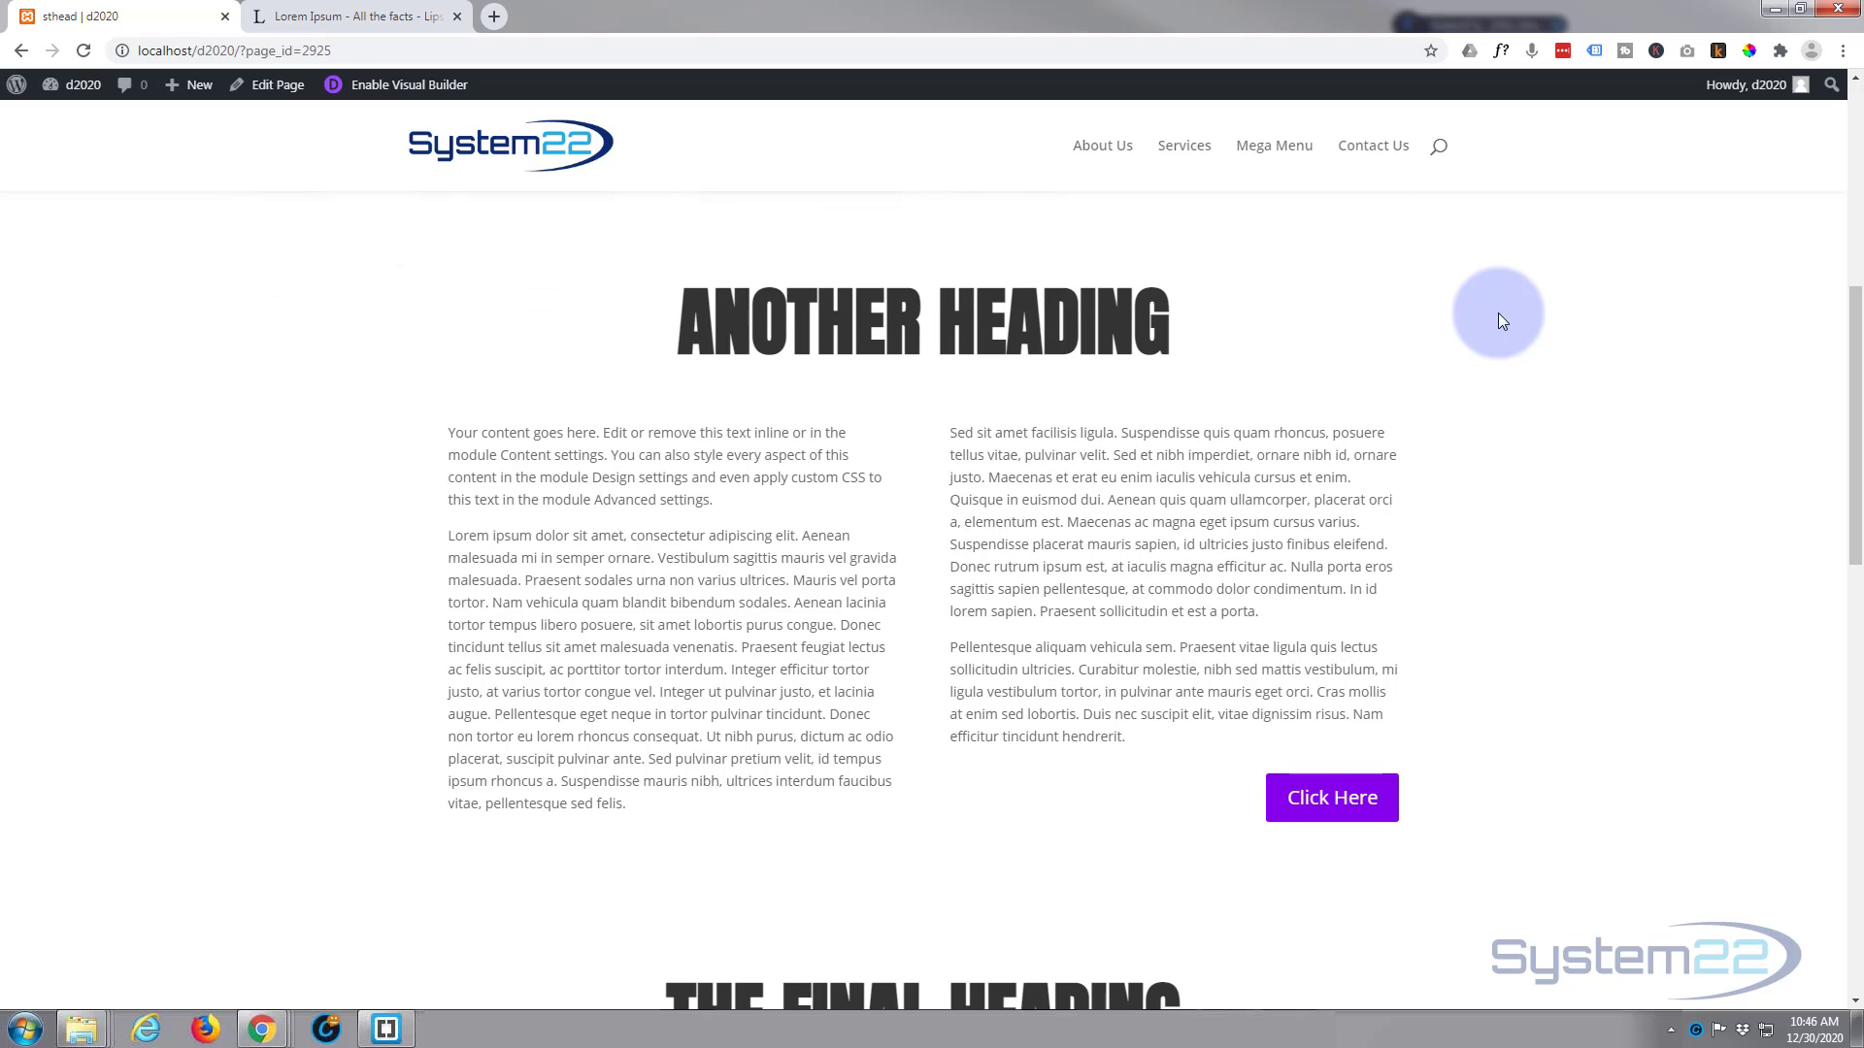
scroll(1499, 312, down, 2)
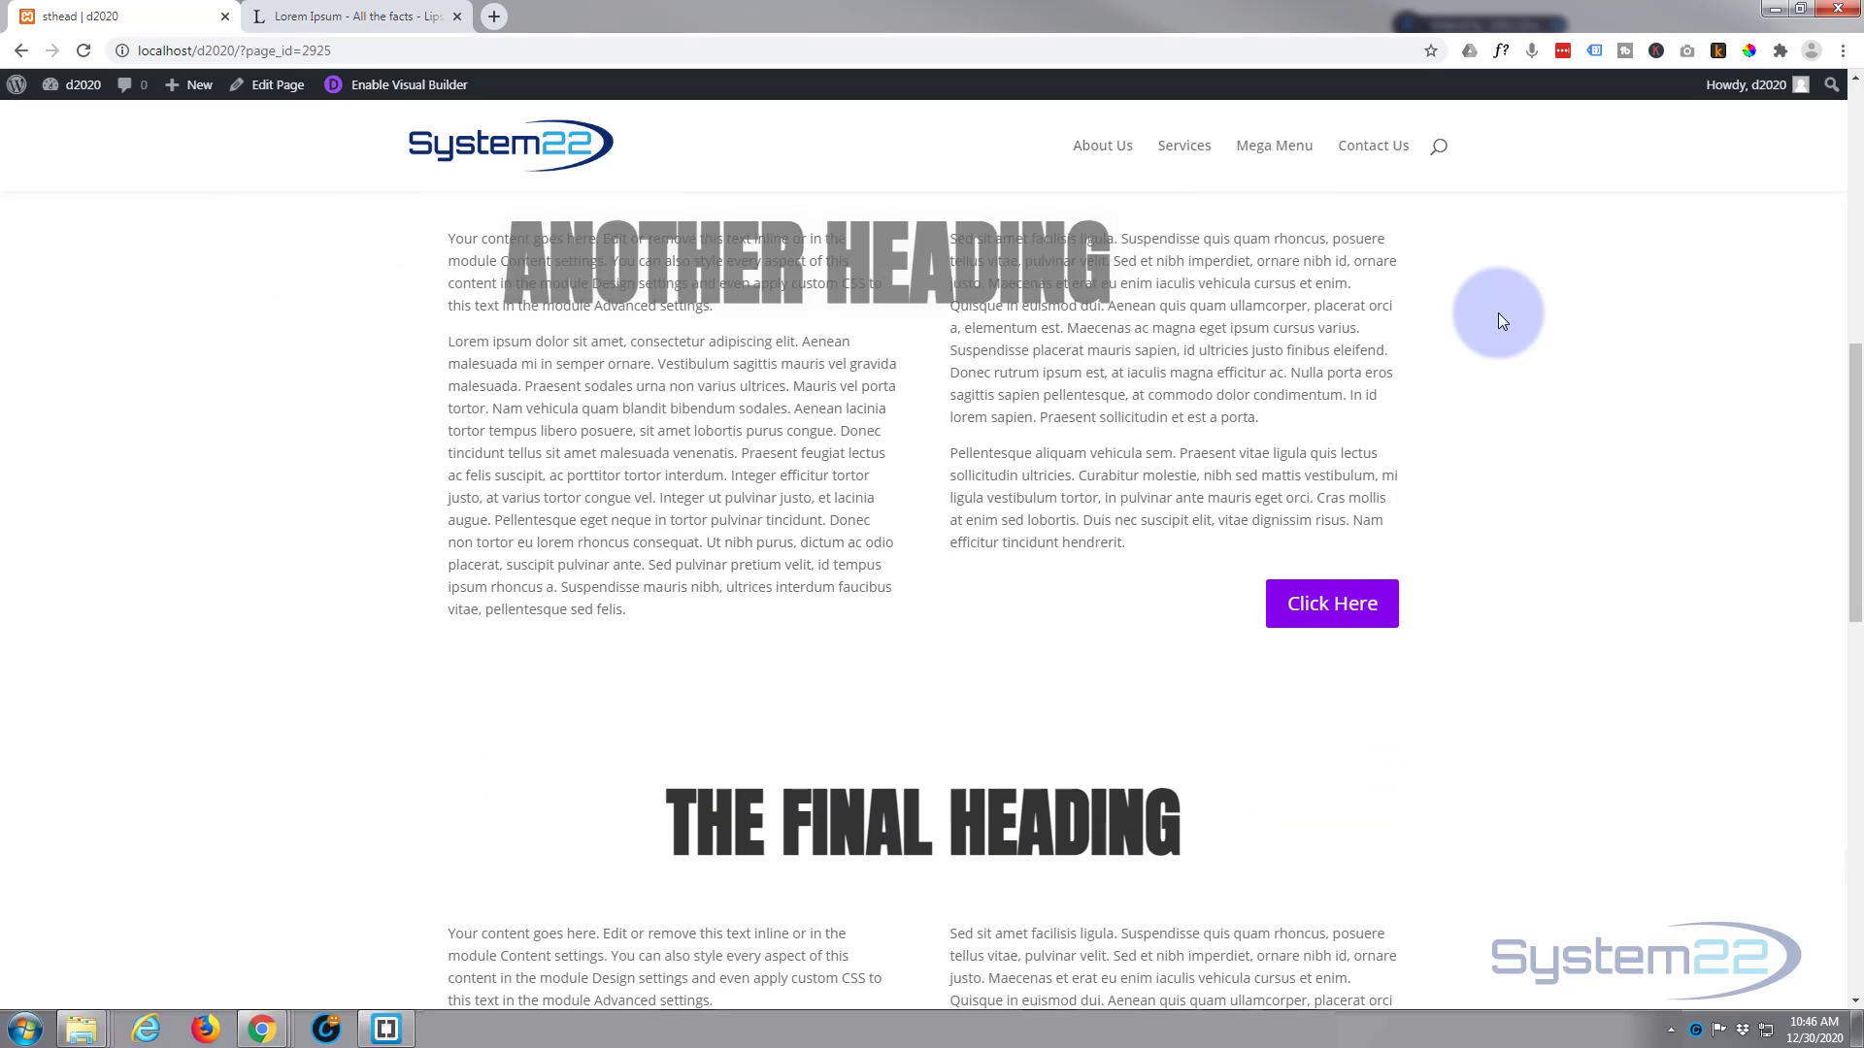
scroll(1501, 318, down, 6)
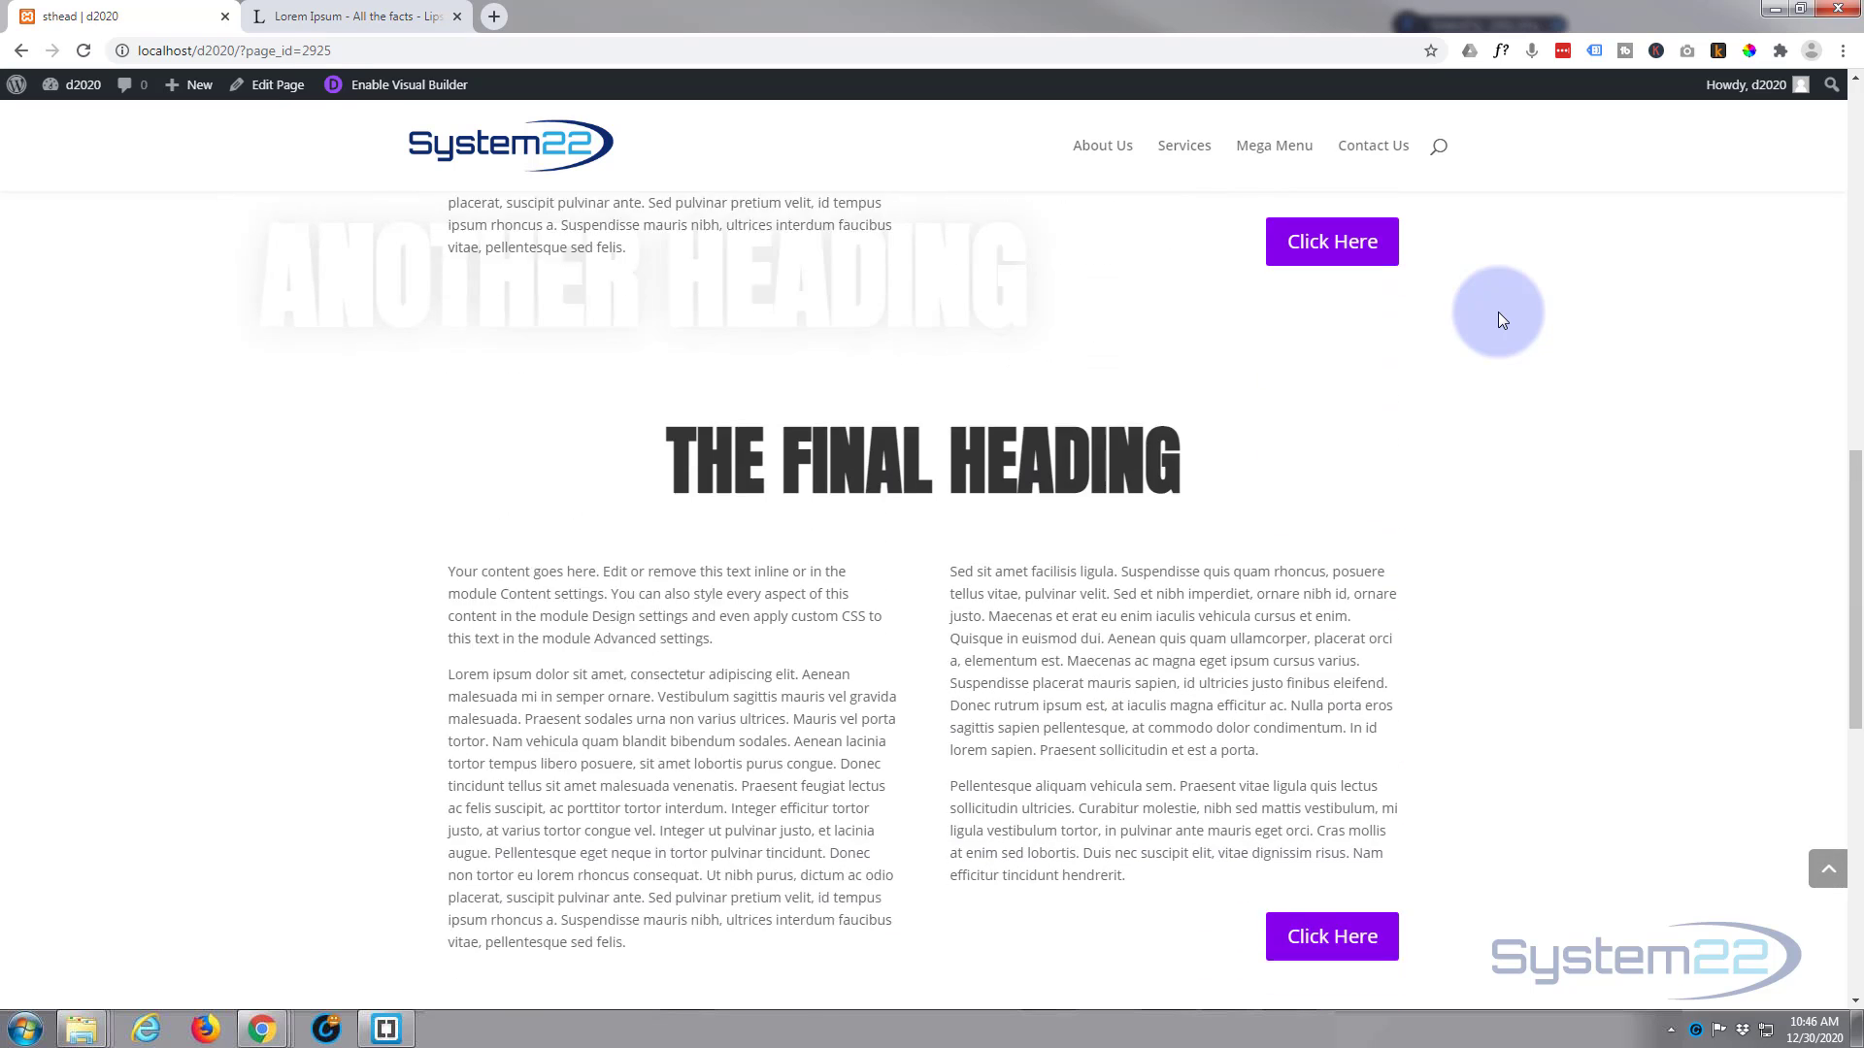
scroll(1498, 311, down, 3)
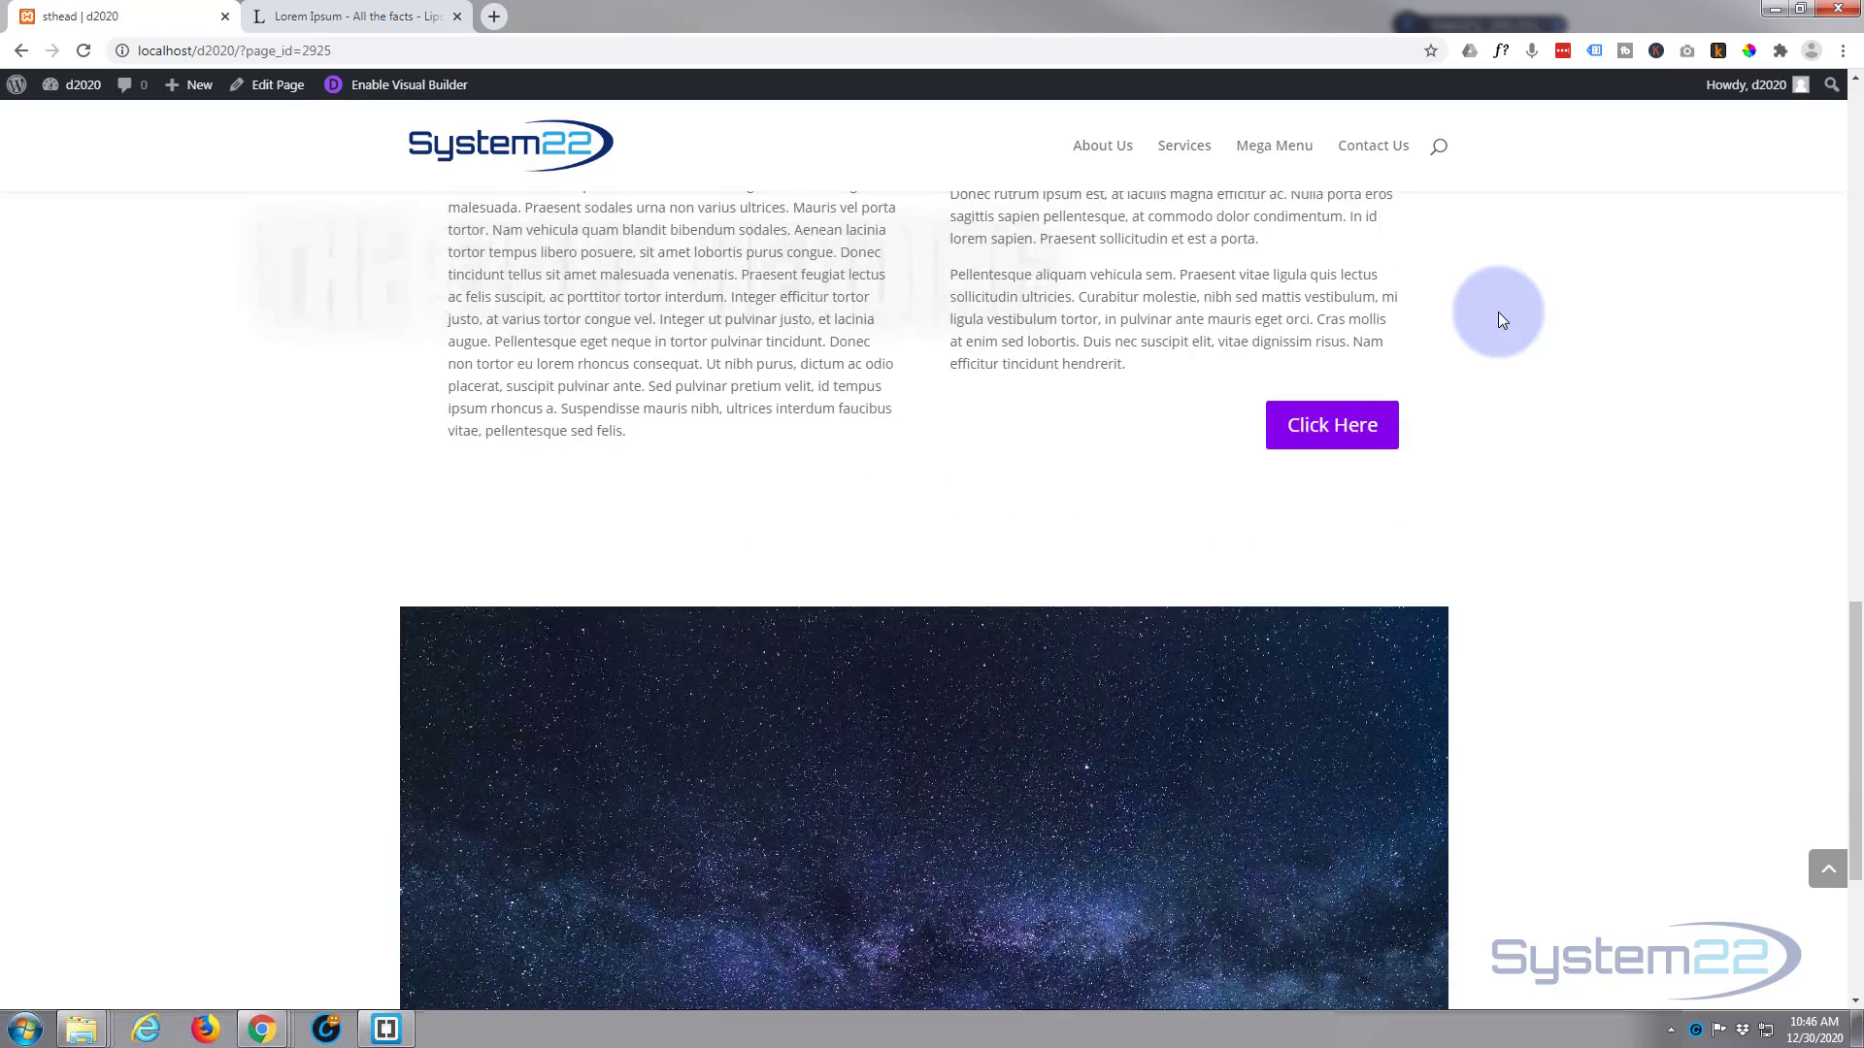
scroll(1512, 342, up, 2)
scroll(1512, 352, up, 7)
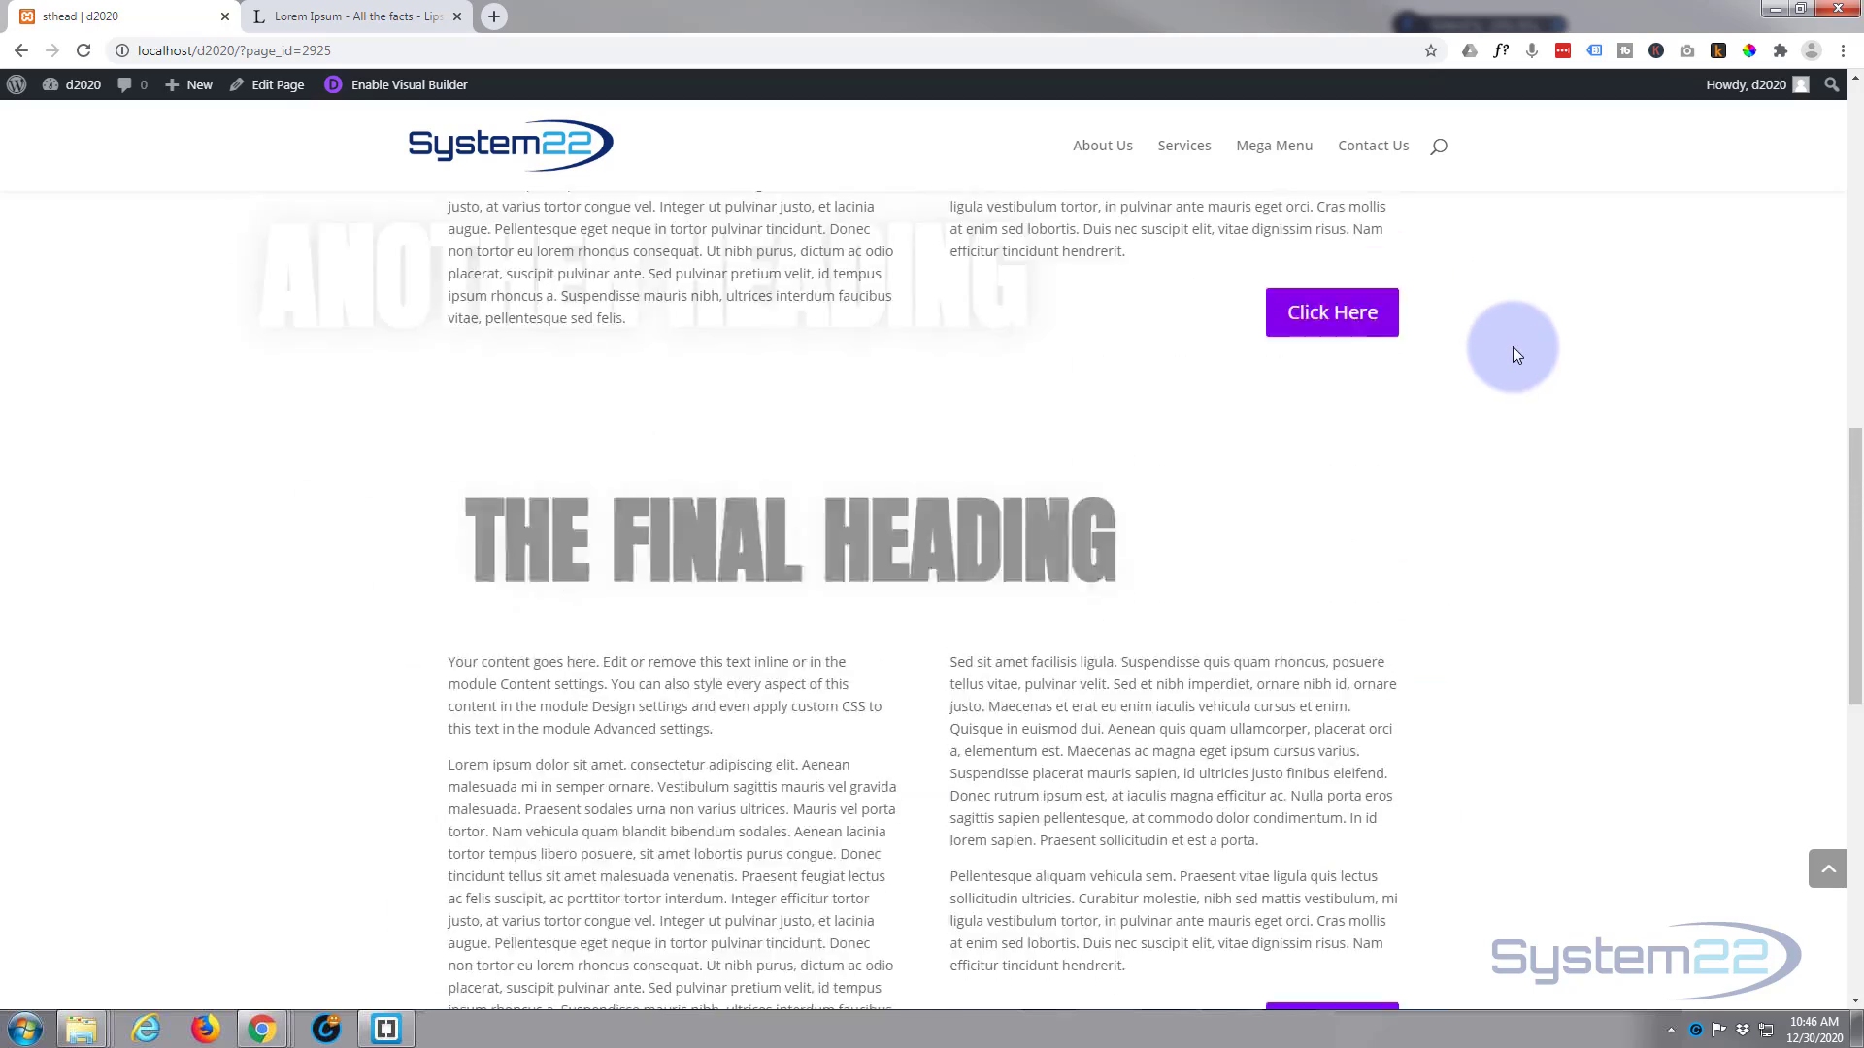
scroll(1514, 346, up, 7)
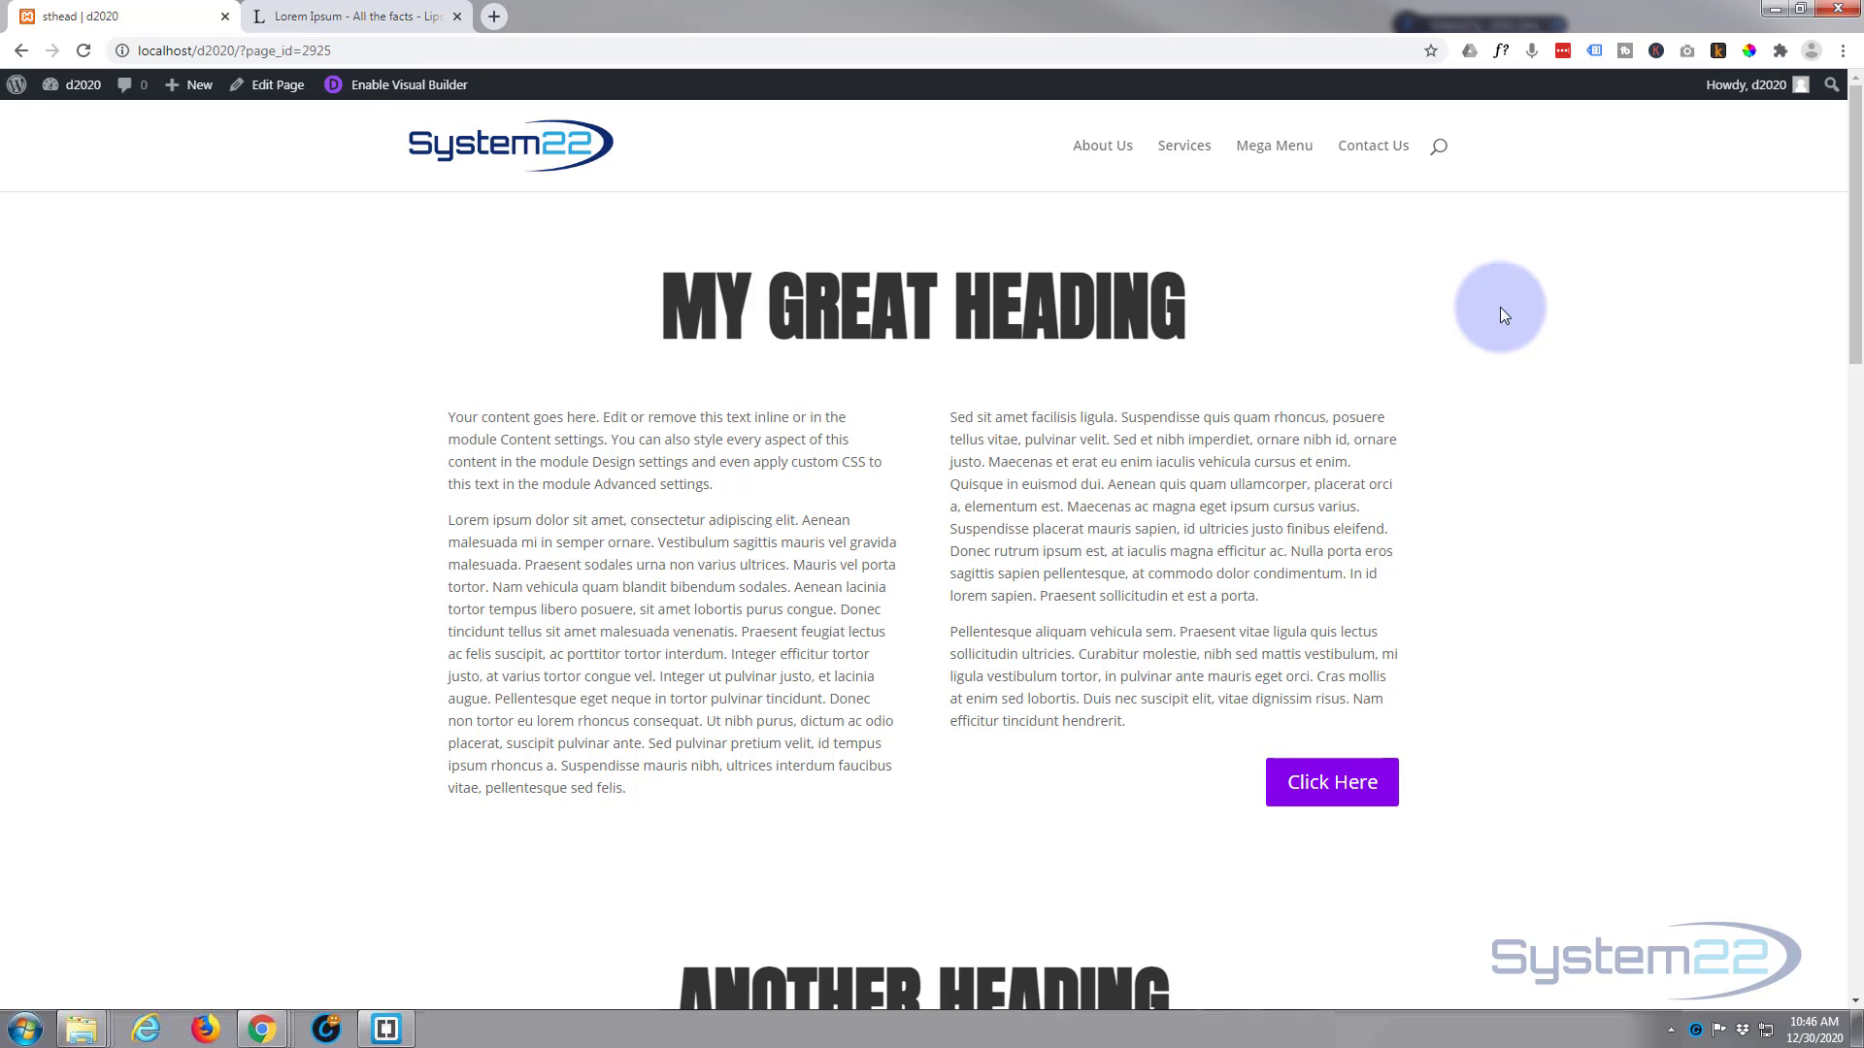
Step: Create a new page titled "Sticky Section headings" and start building it from scratch with the Divi Builder
mouse_move(185, 86)
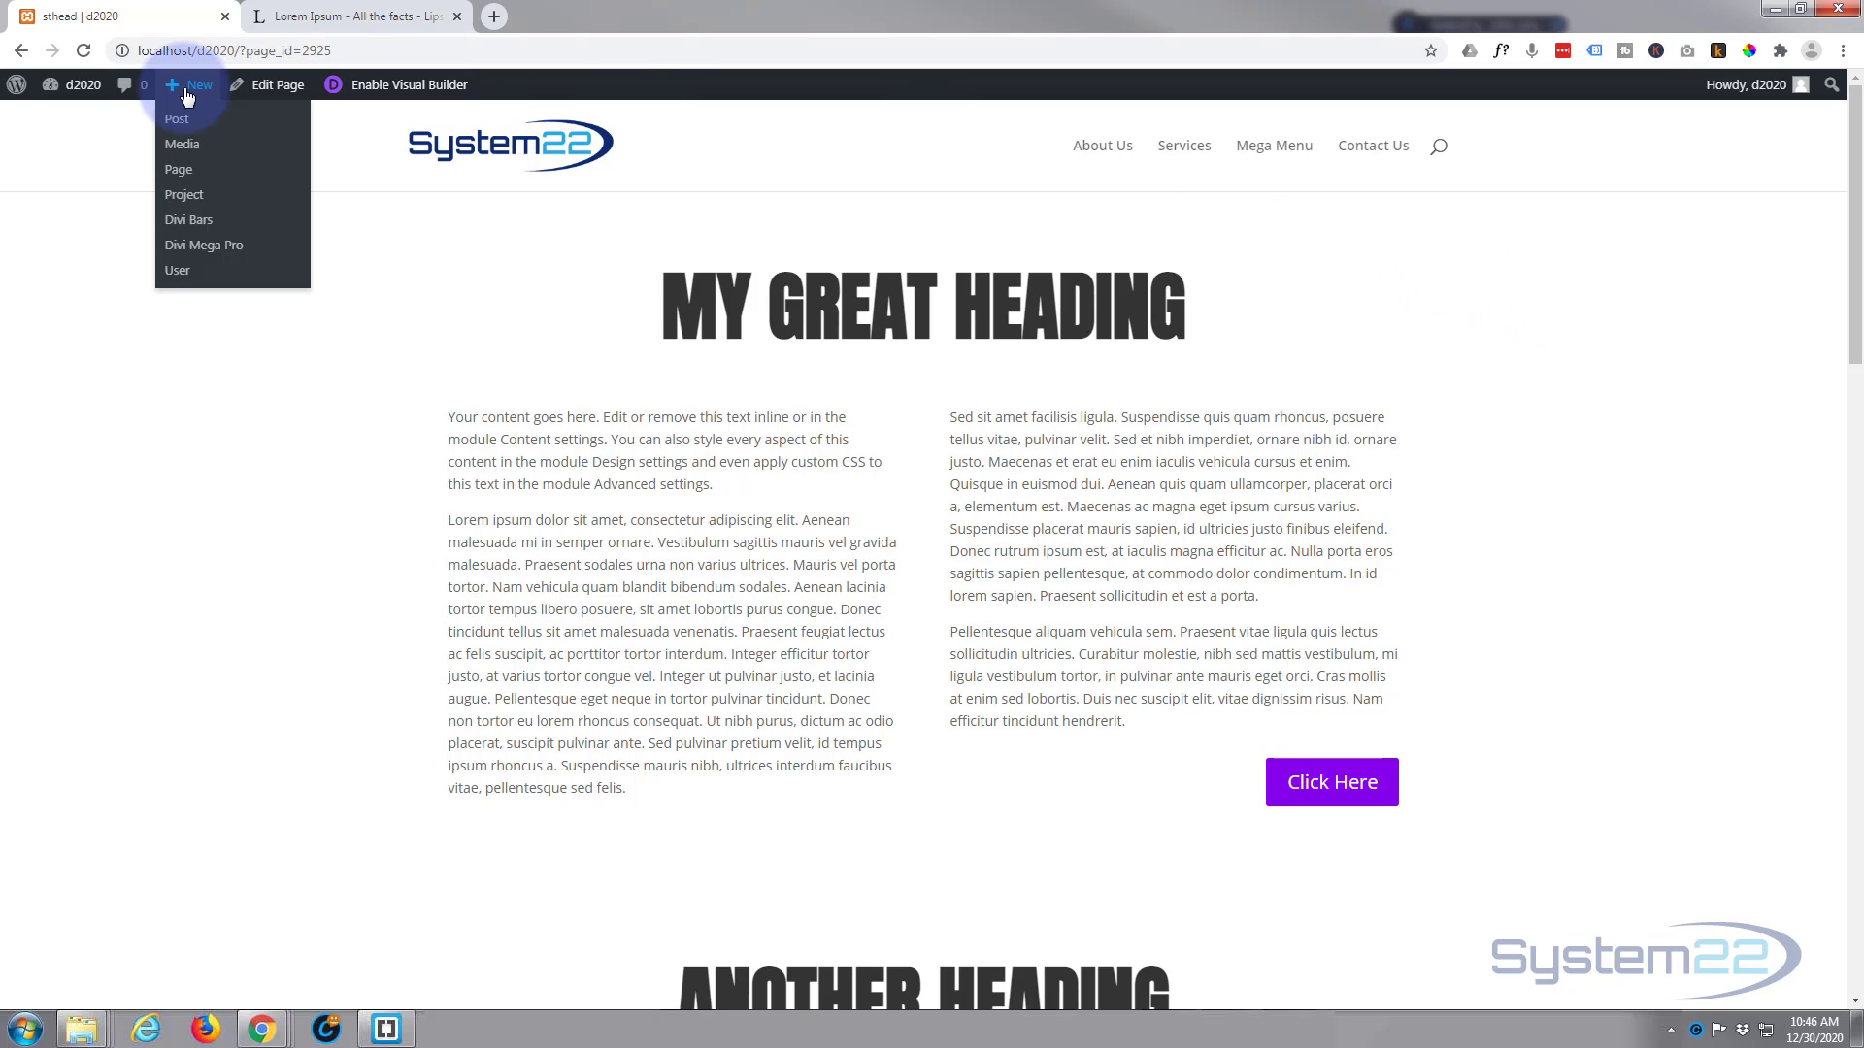
middle_click(178, 180)
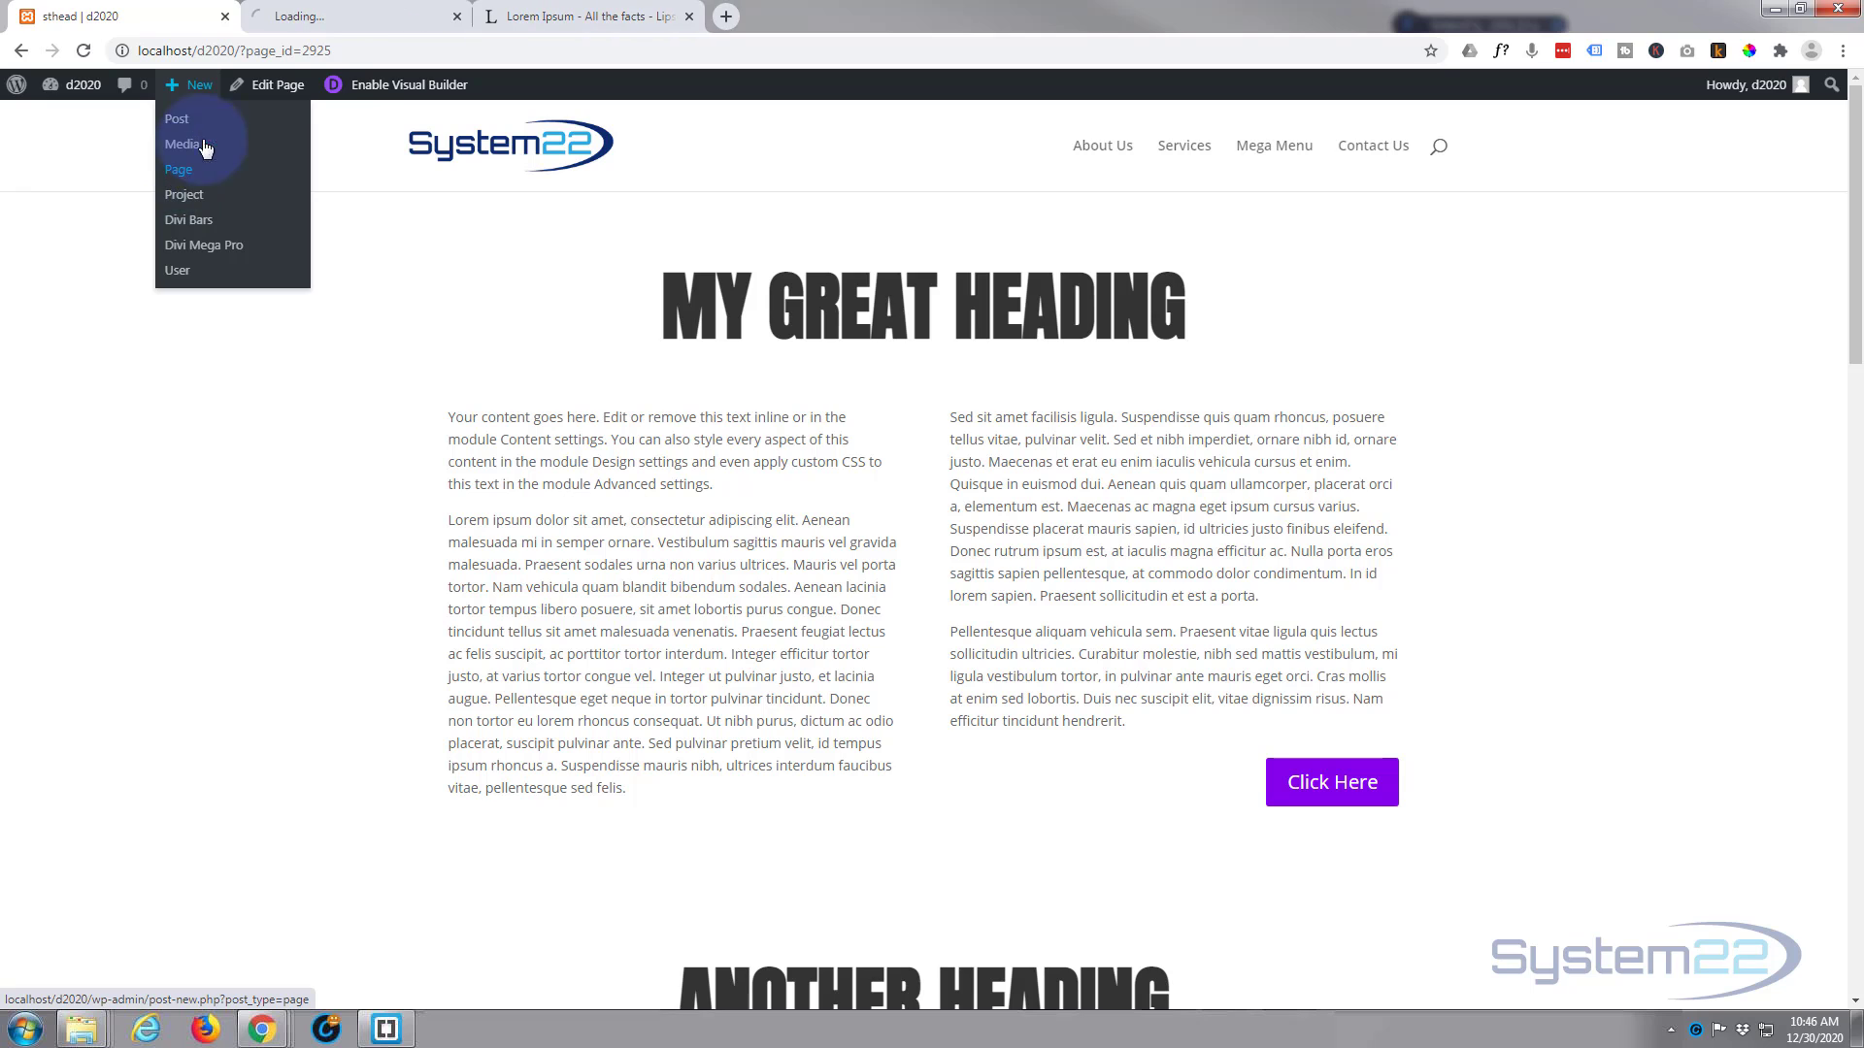
click(328, 15)
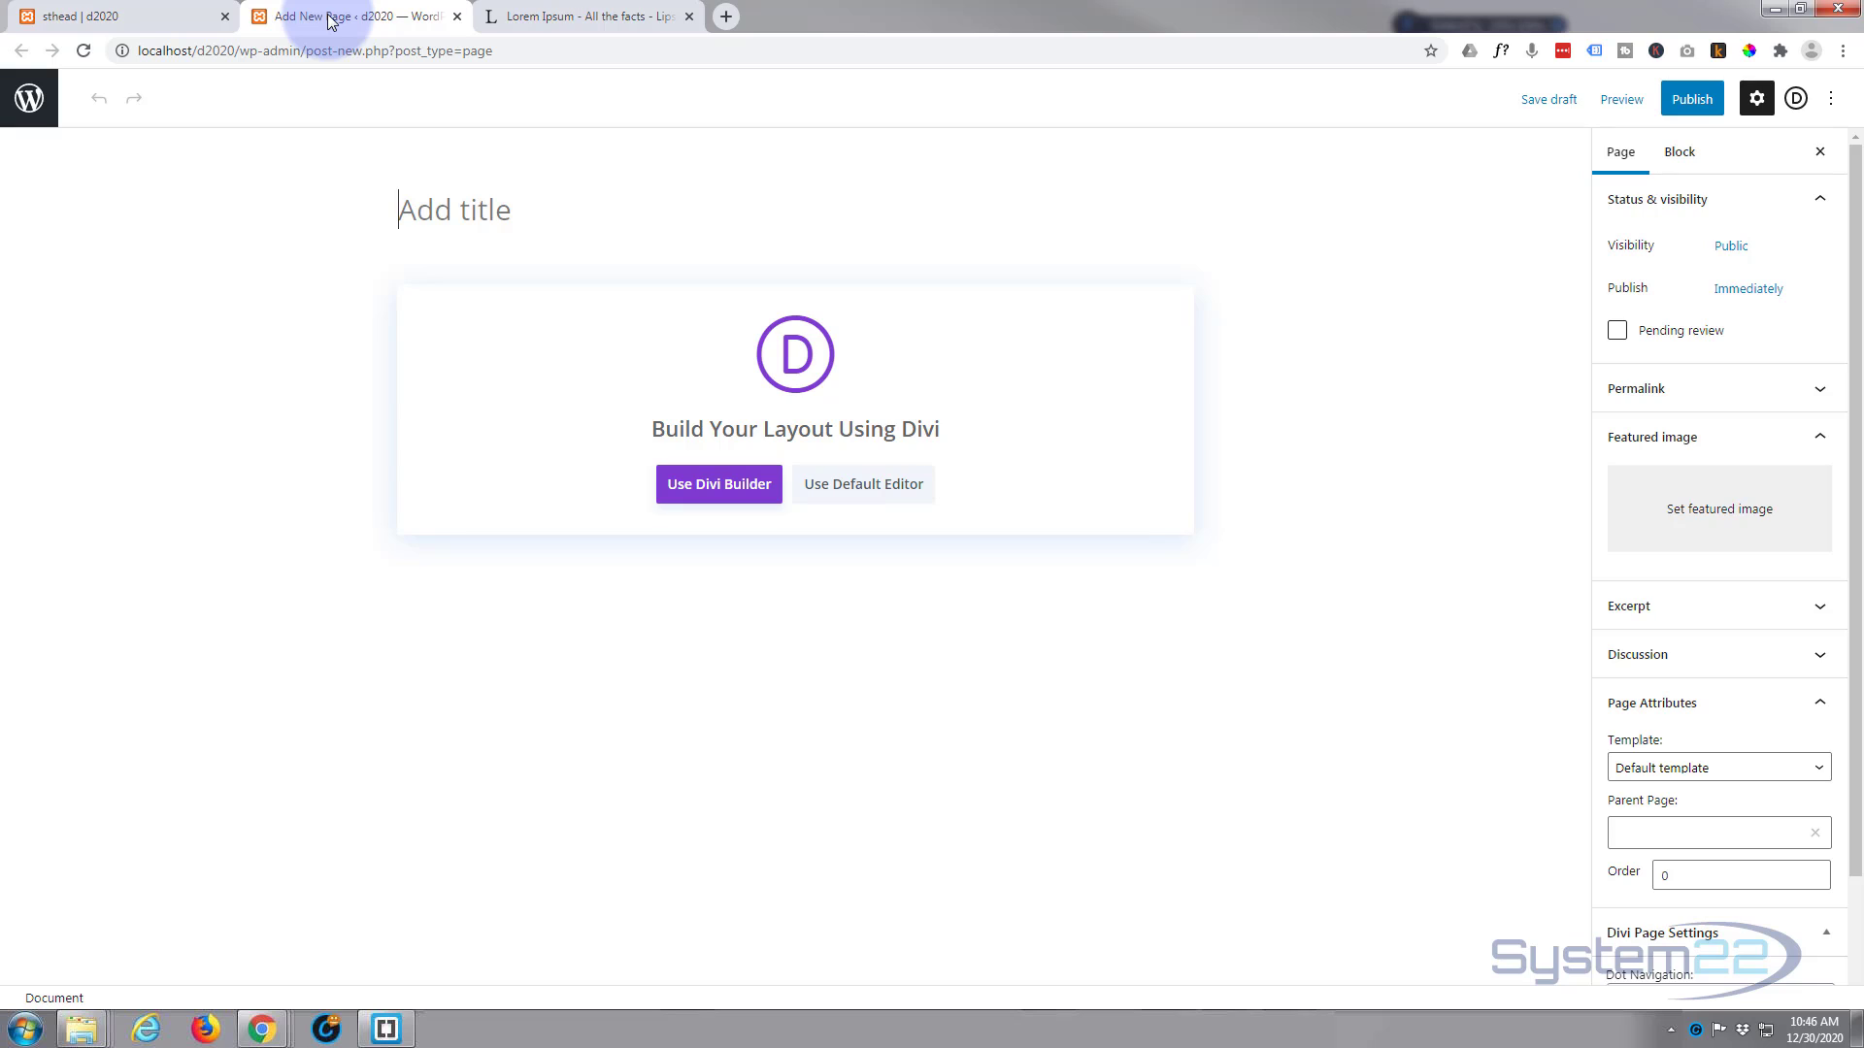
text(Sticky Section headings)
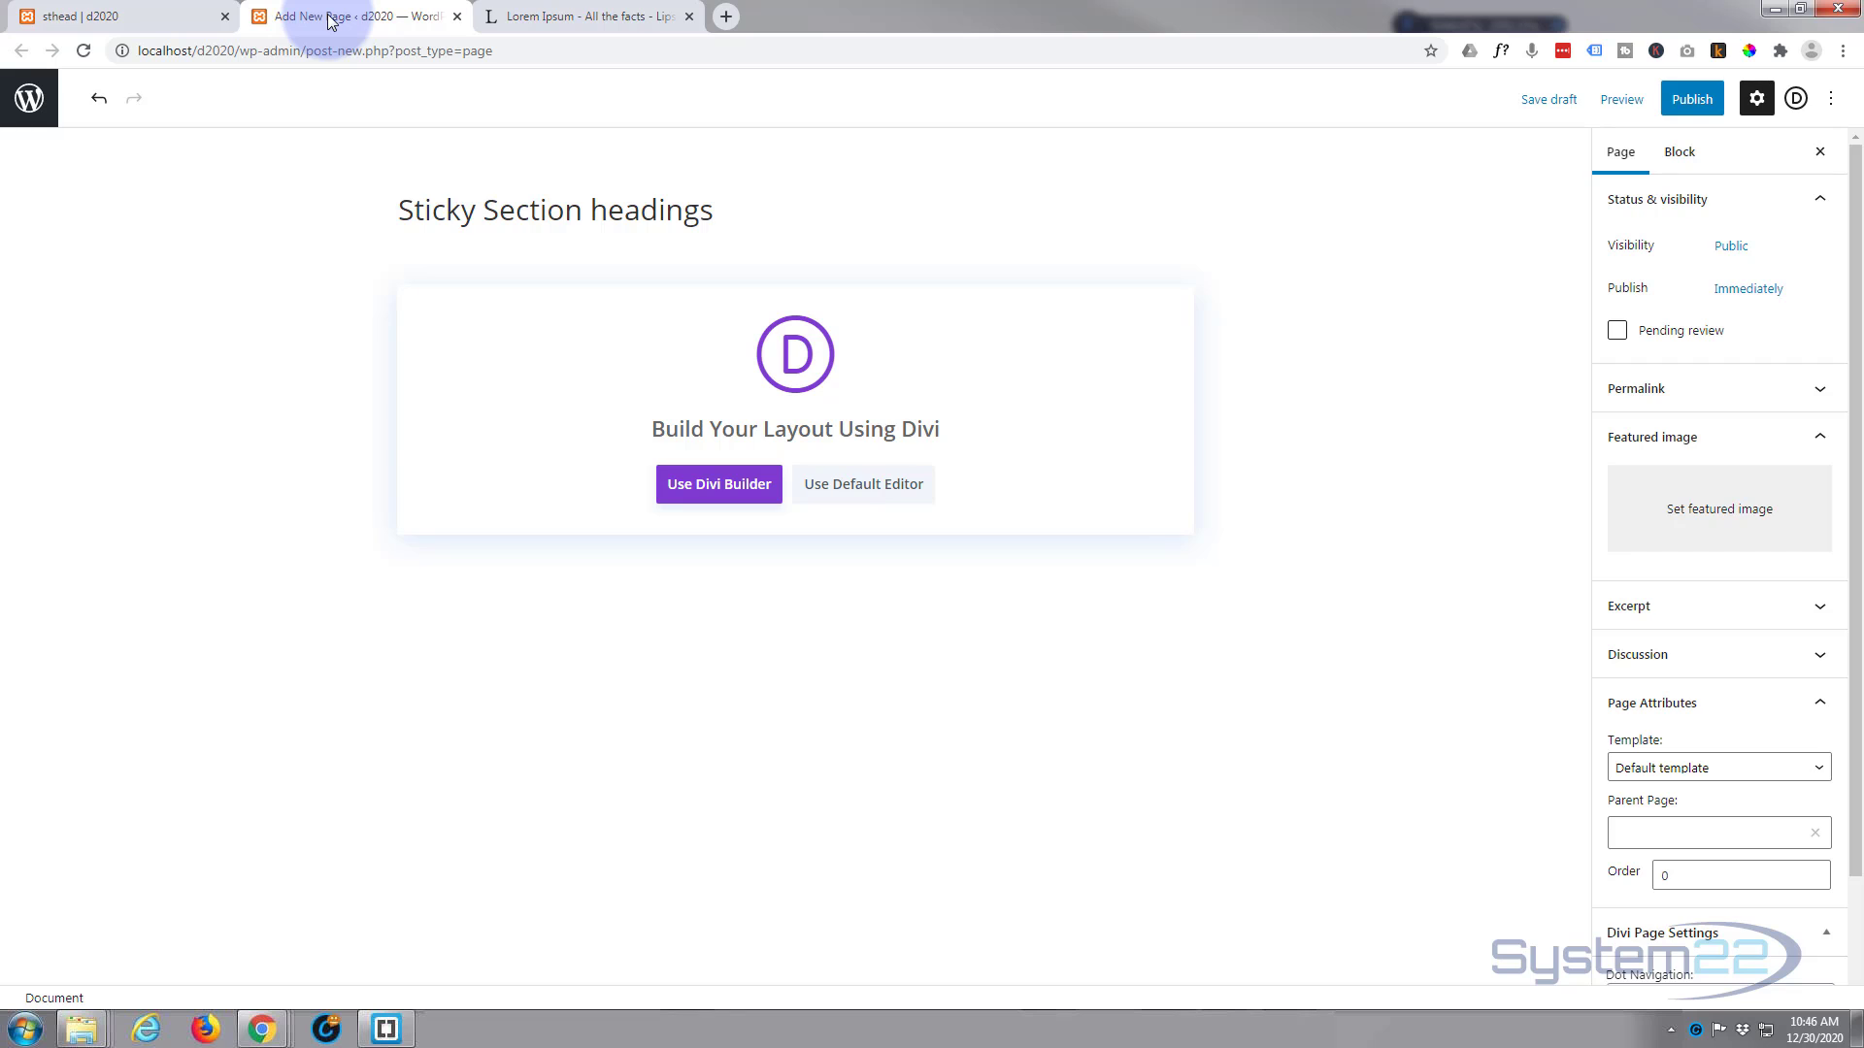
click(703, 494)
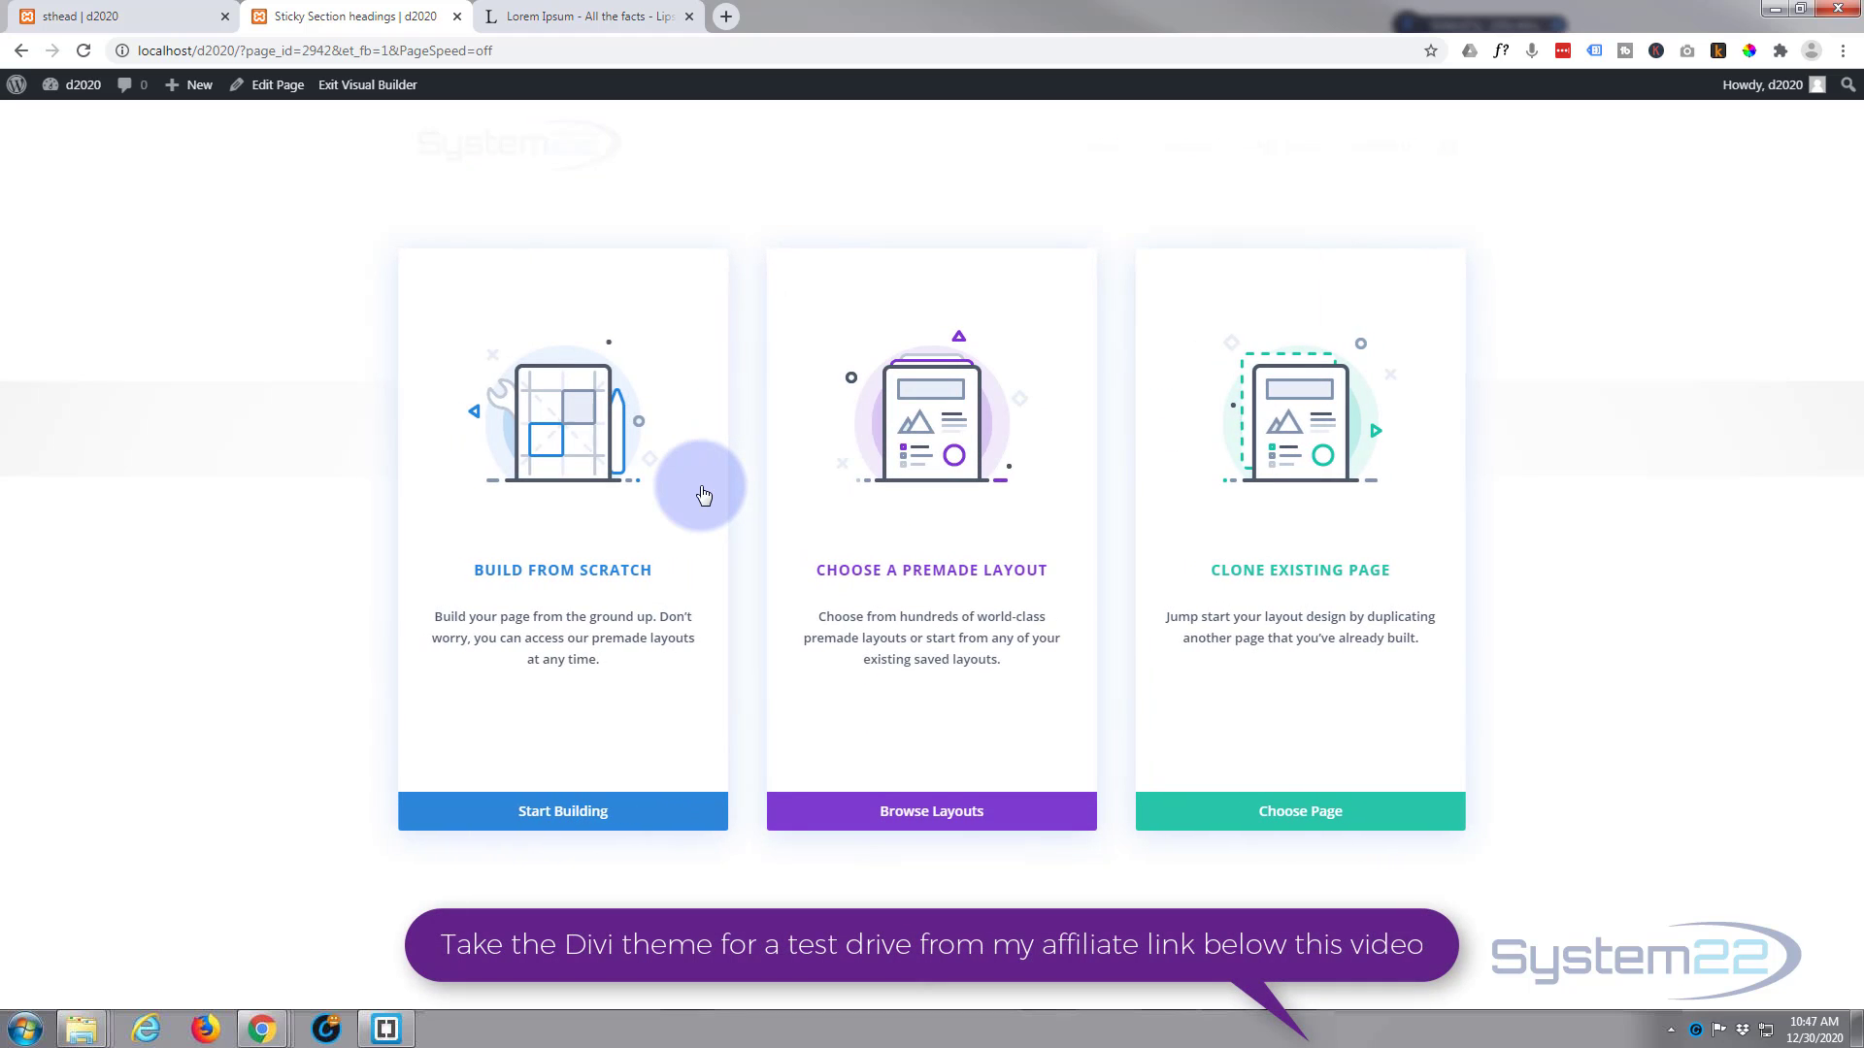
click(550, 821)
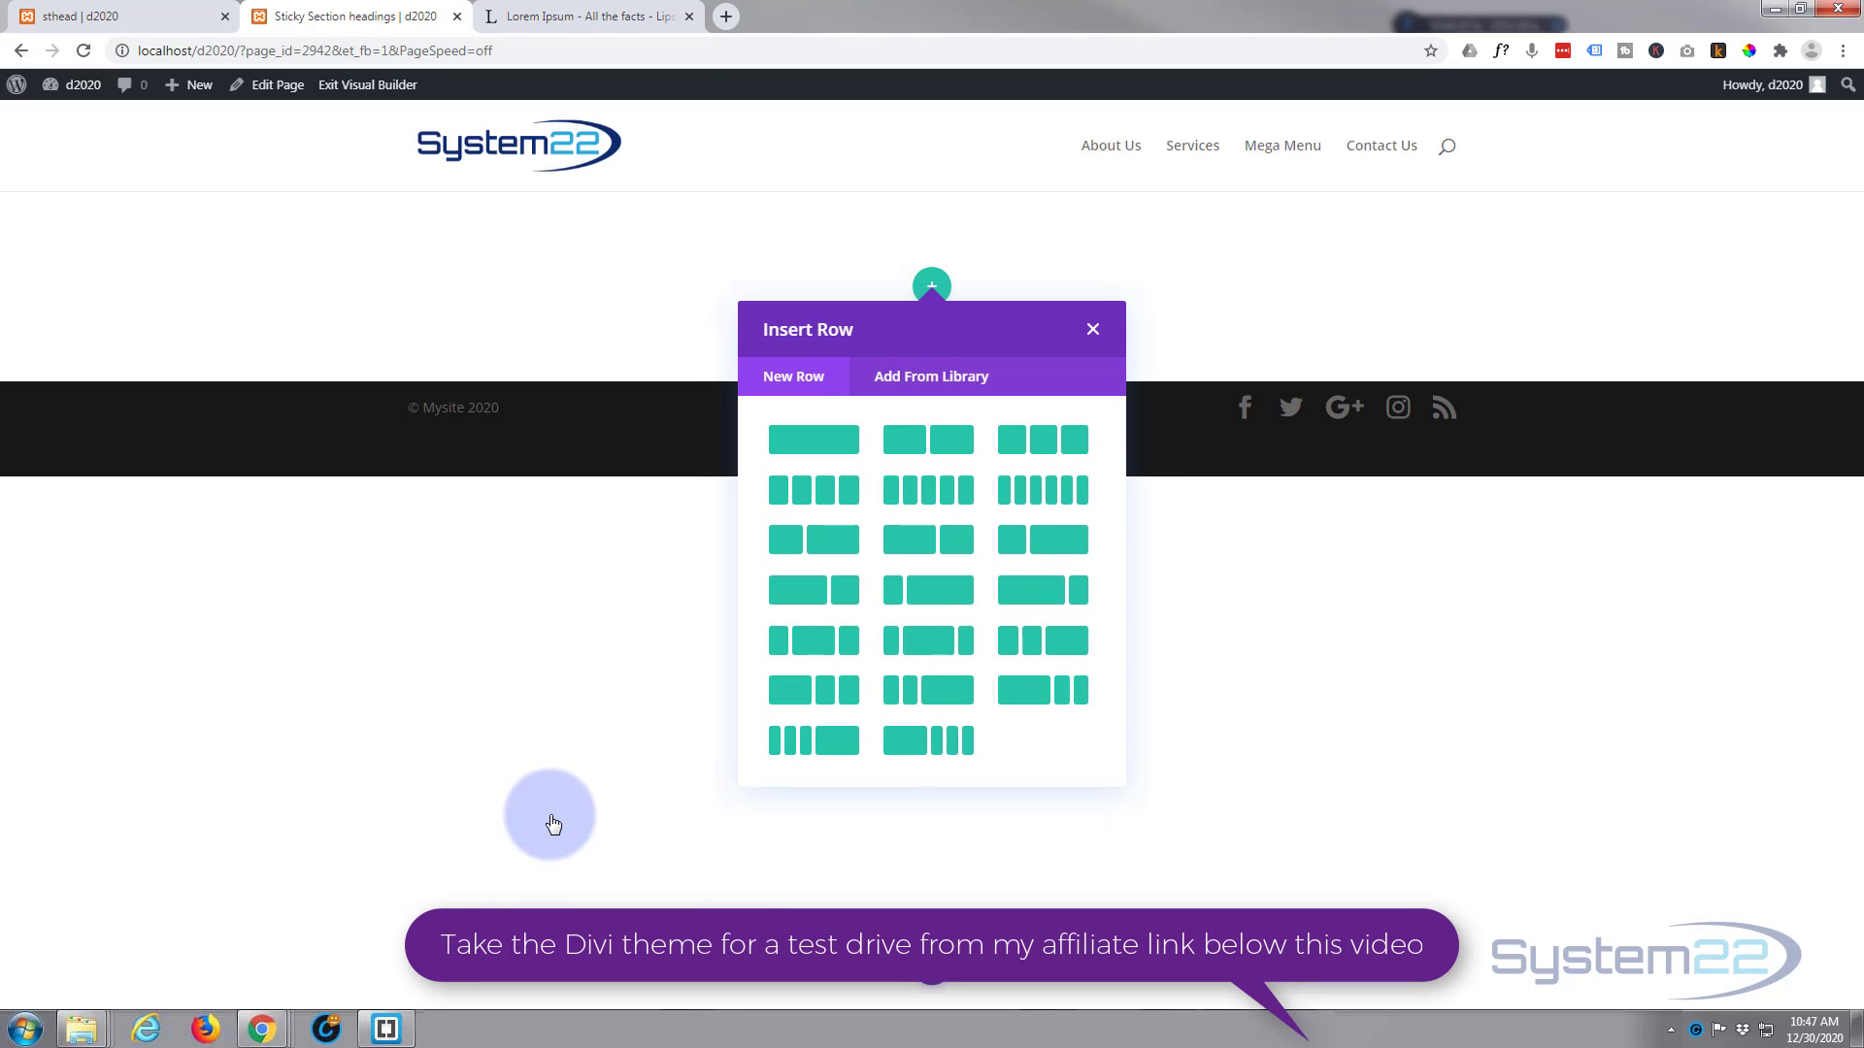
Step: Insert a one-column row with an Image module showing the purple sunset boat photo from the media library
click(826, 447)
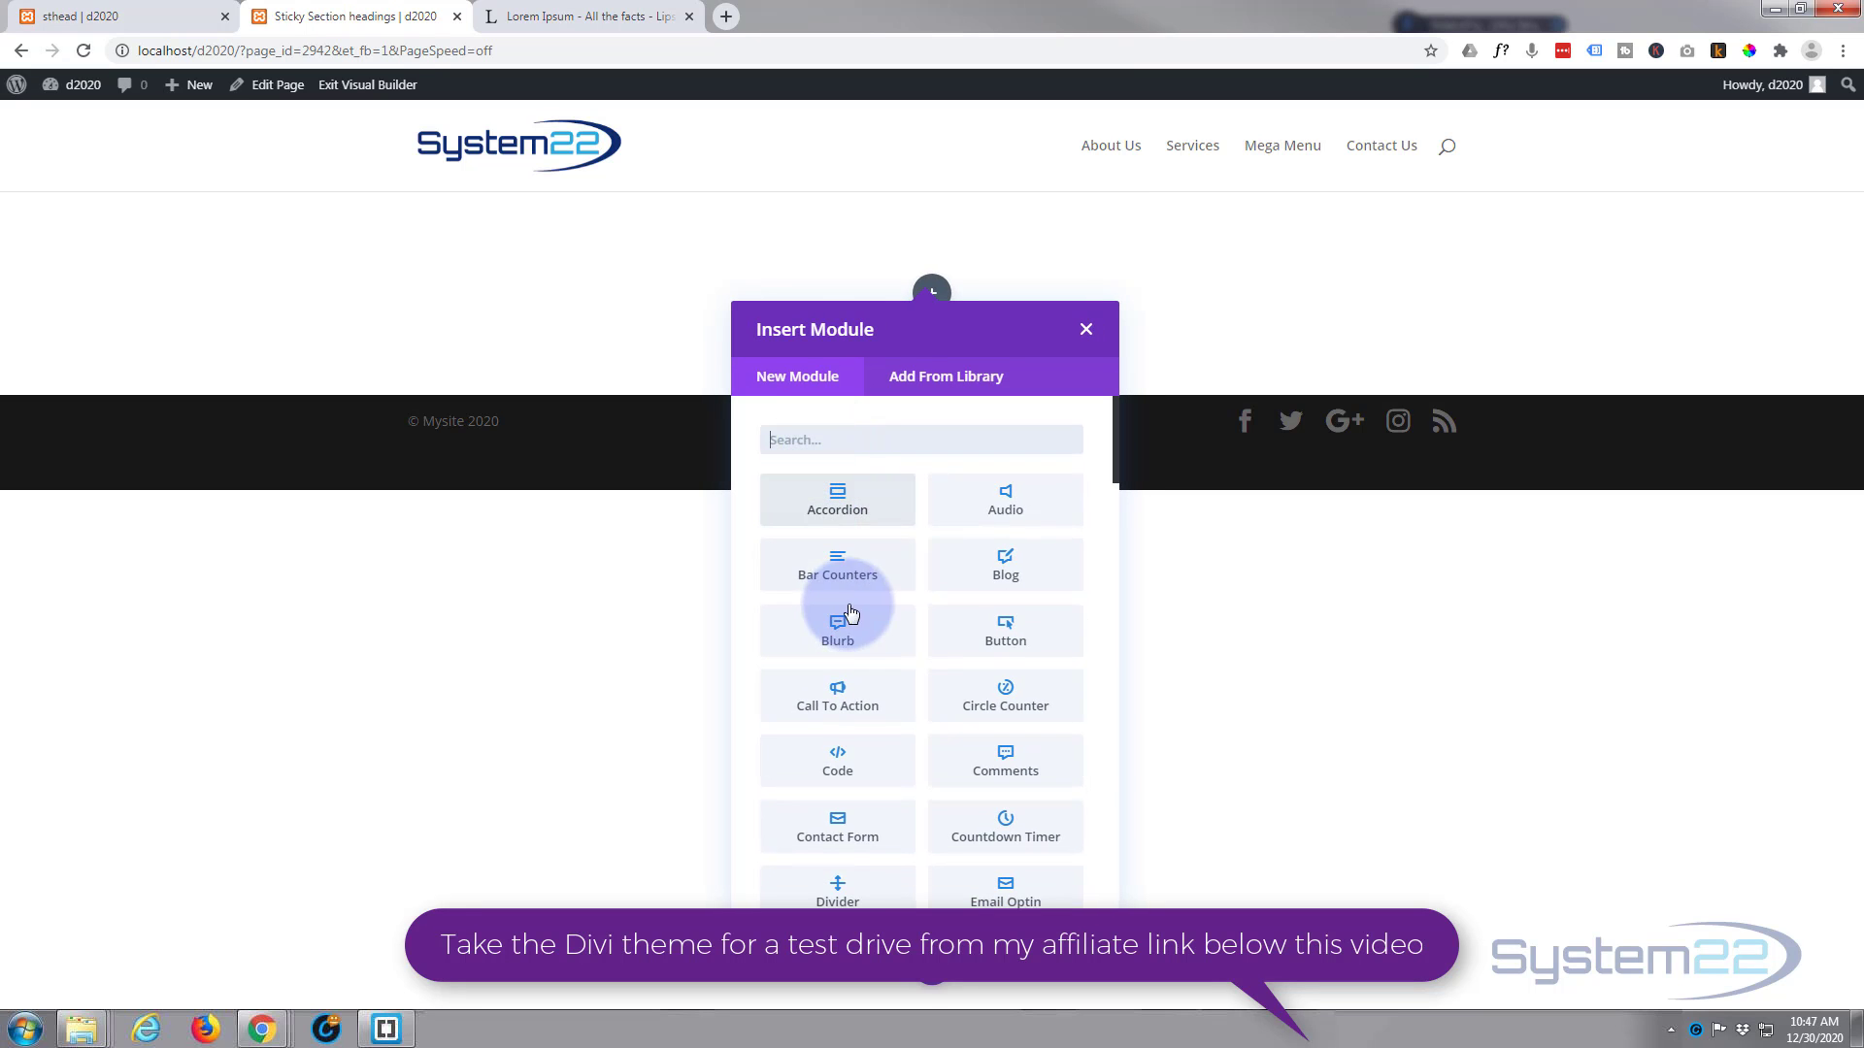
scroll(982, 641, down, 3)
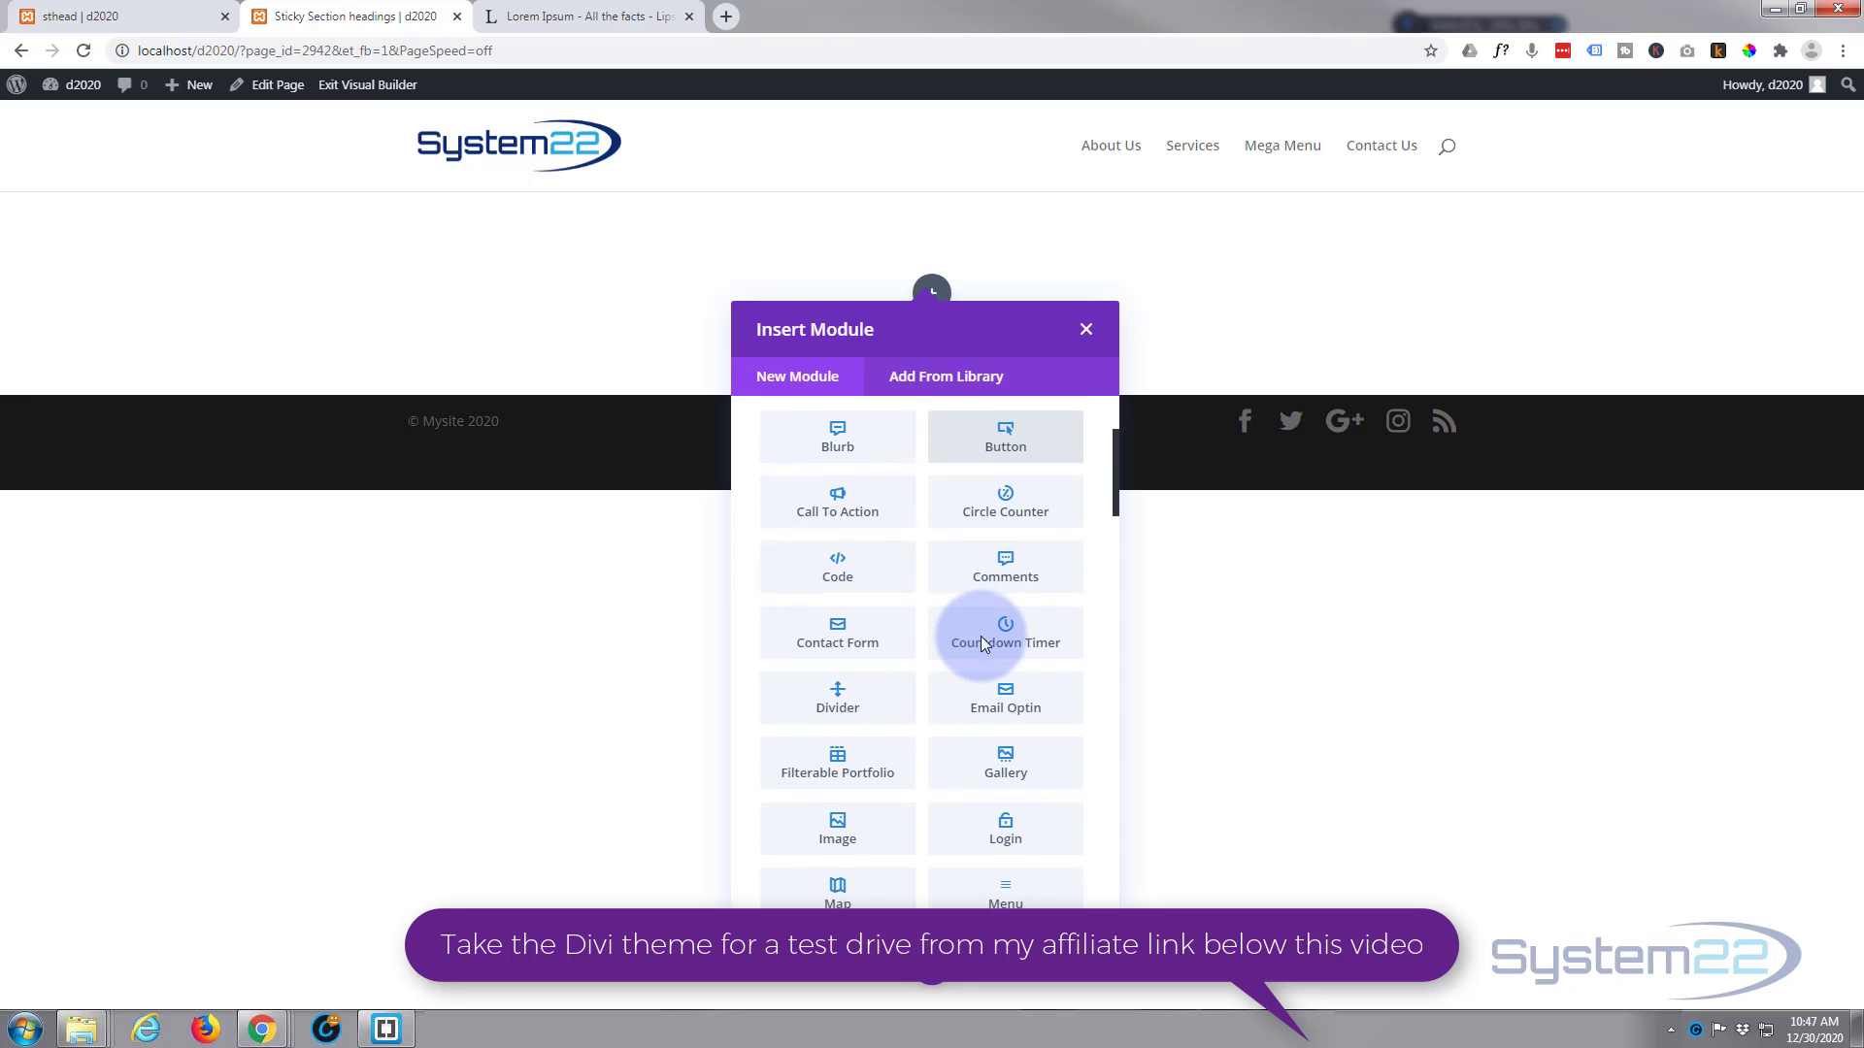
click(821, 728)
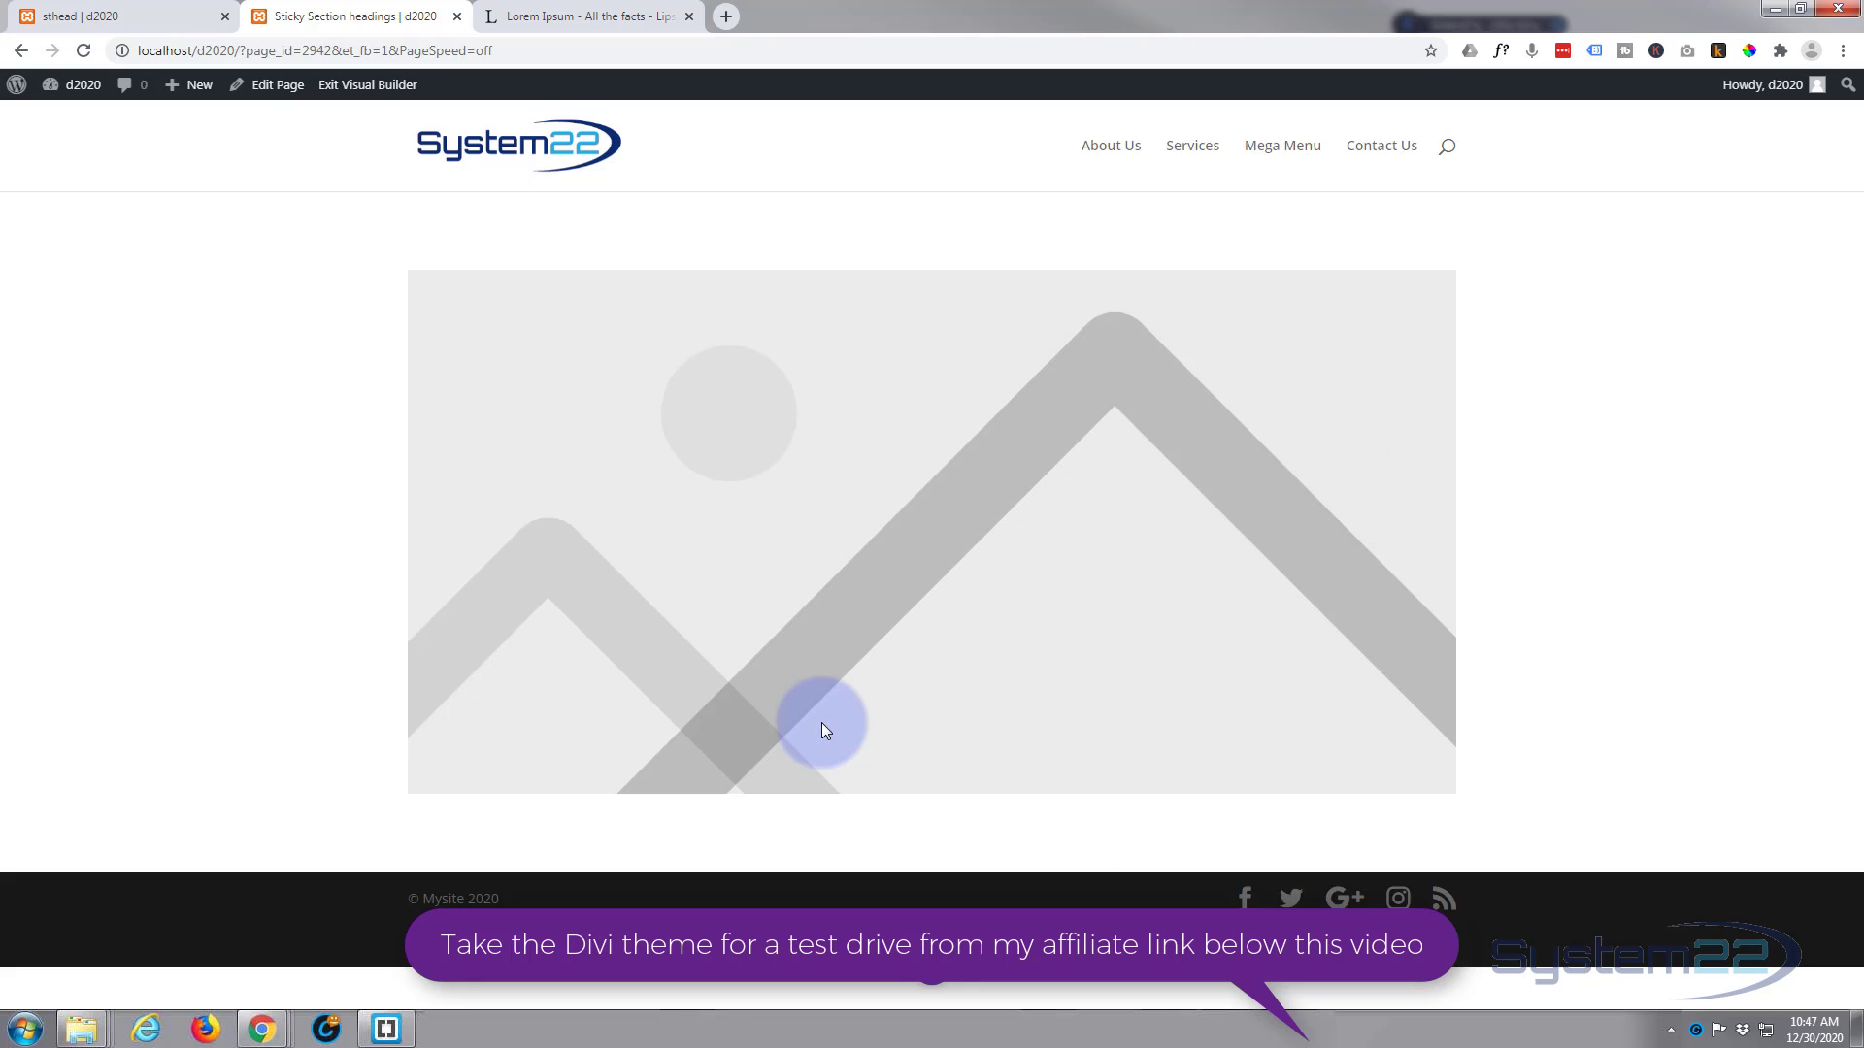
click(1235, 561)
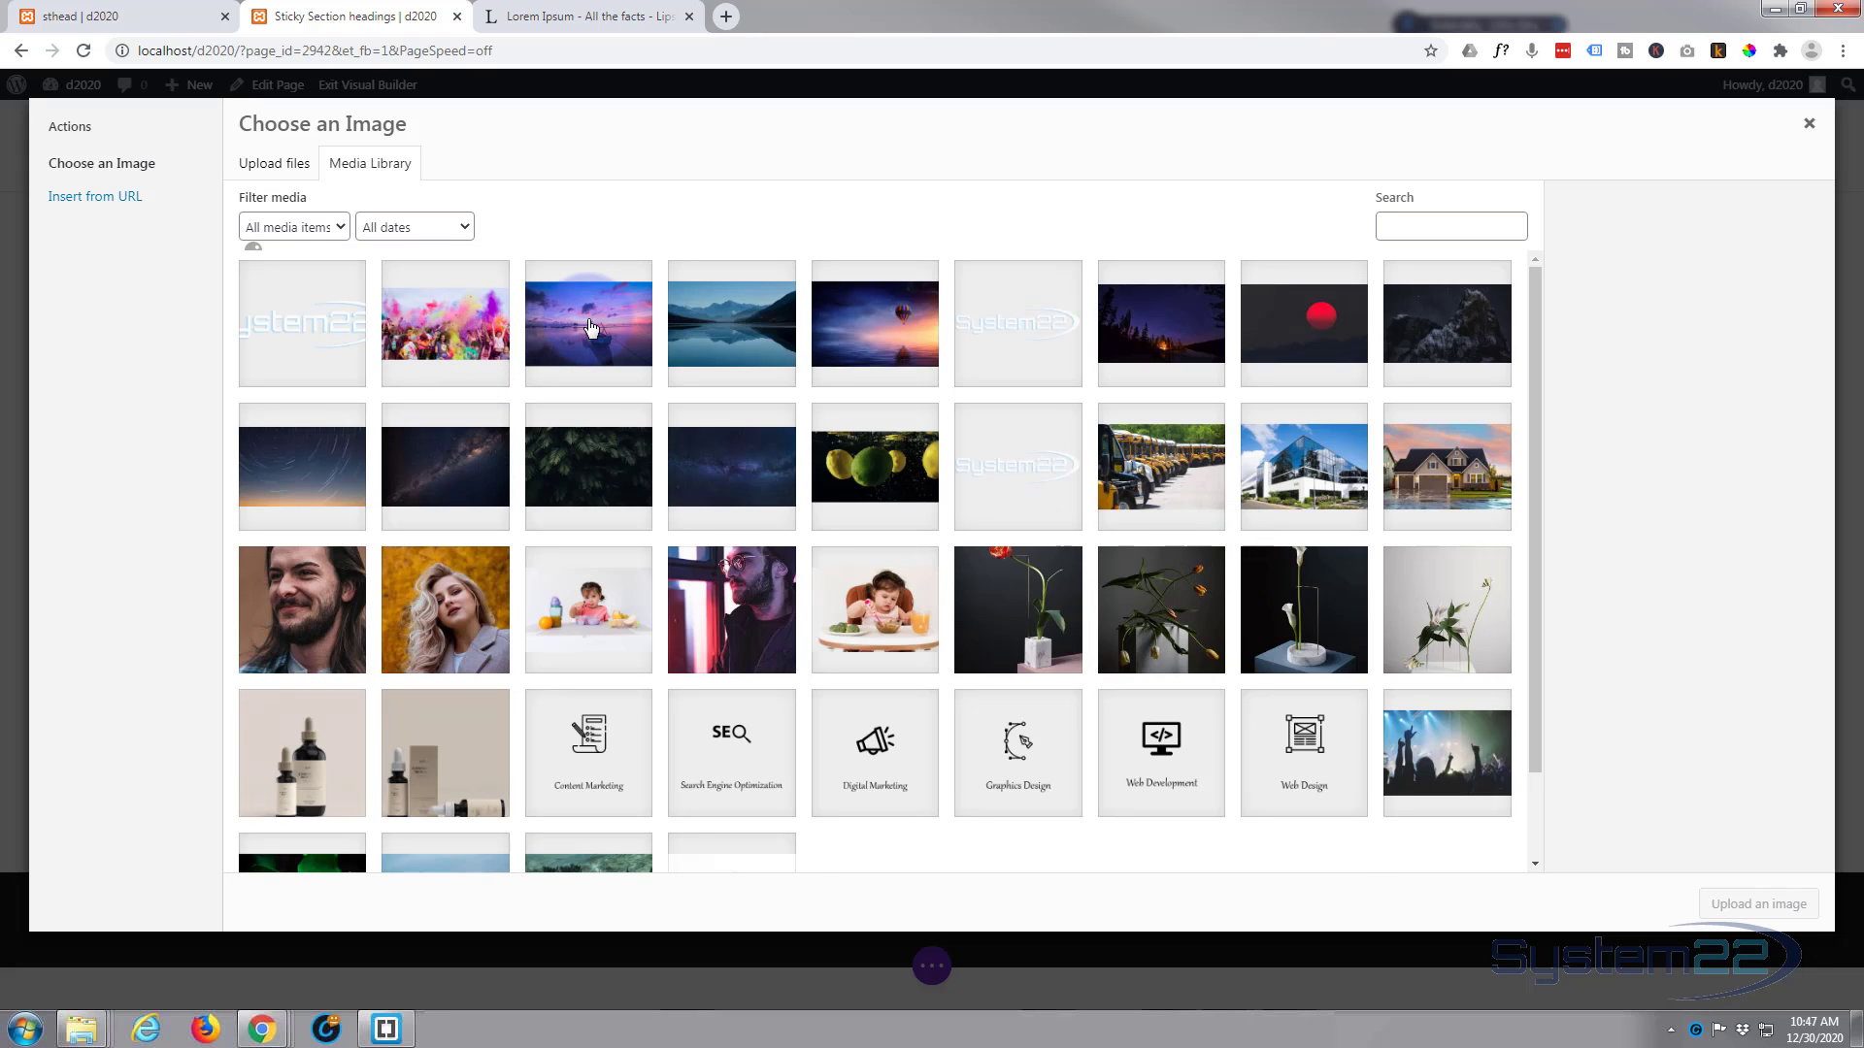
click(590, 327)
click(1758, 904)
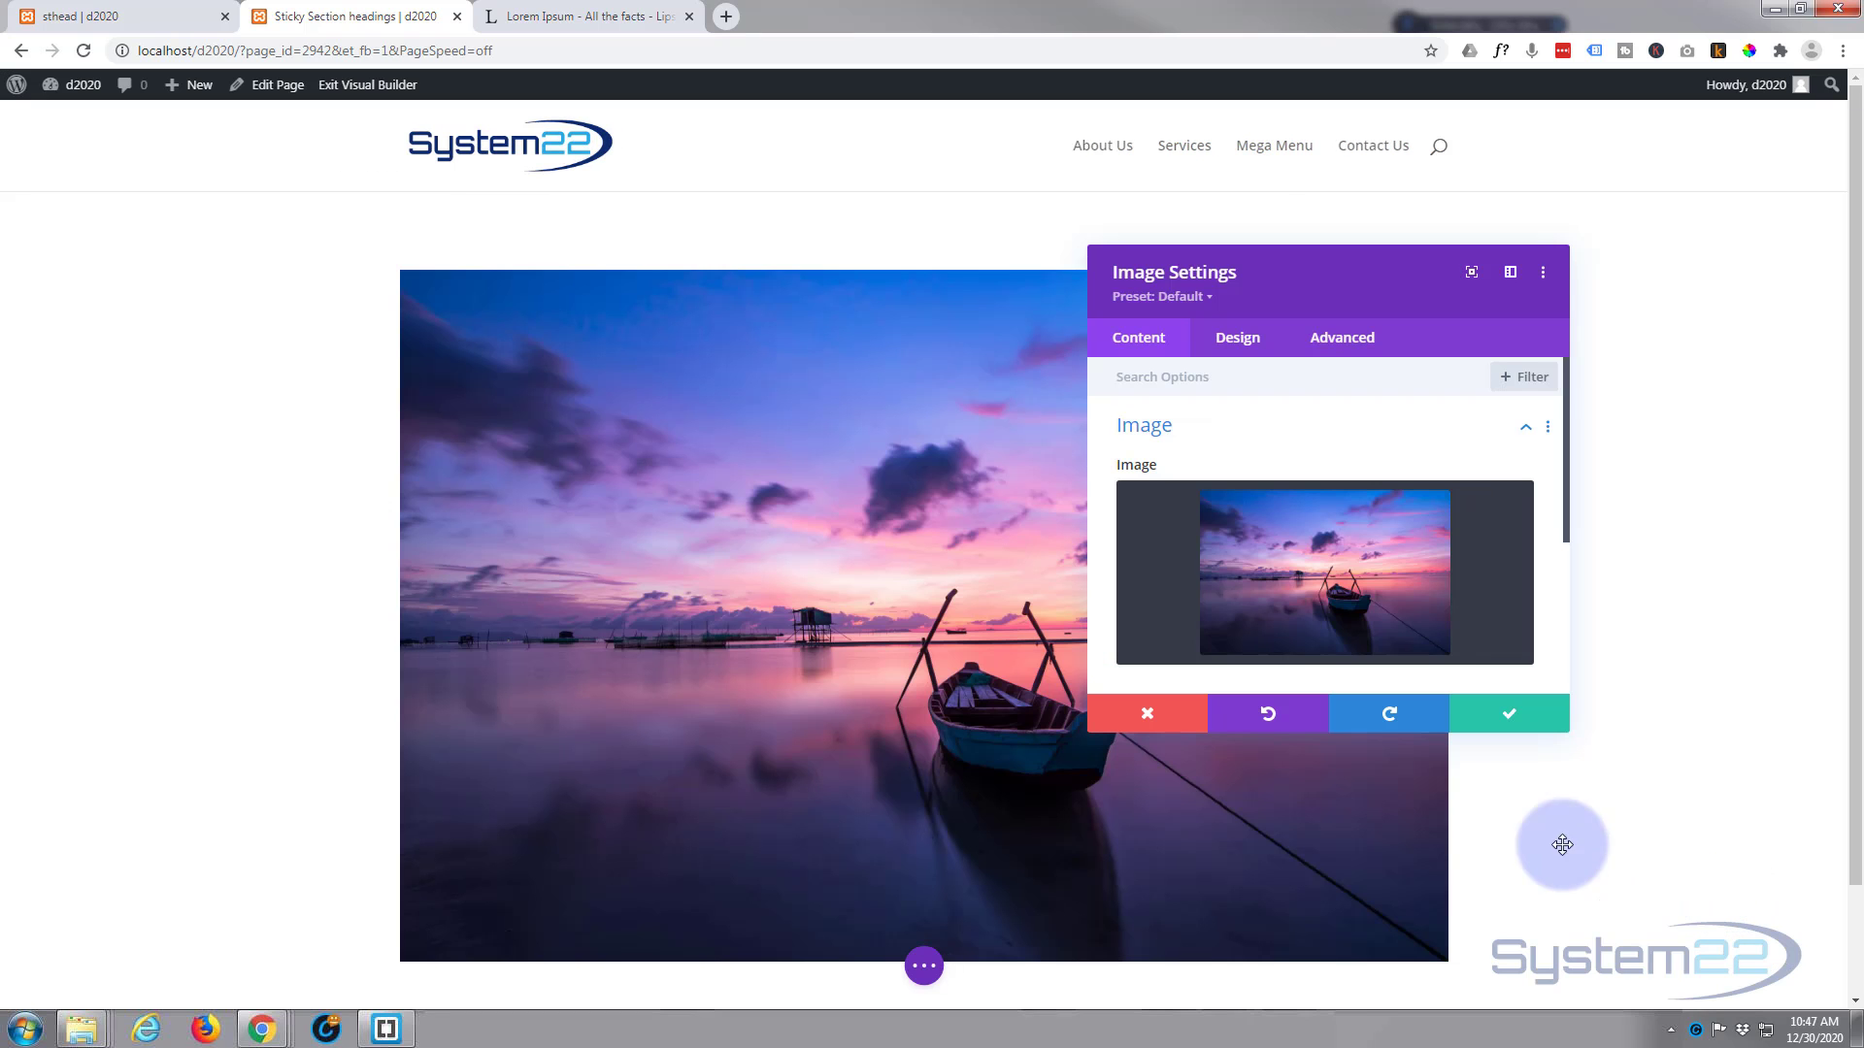
click(1522, 714)
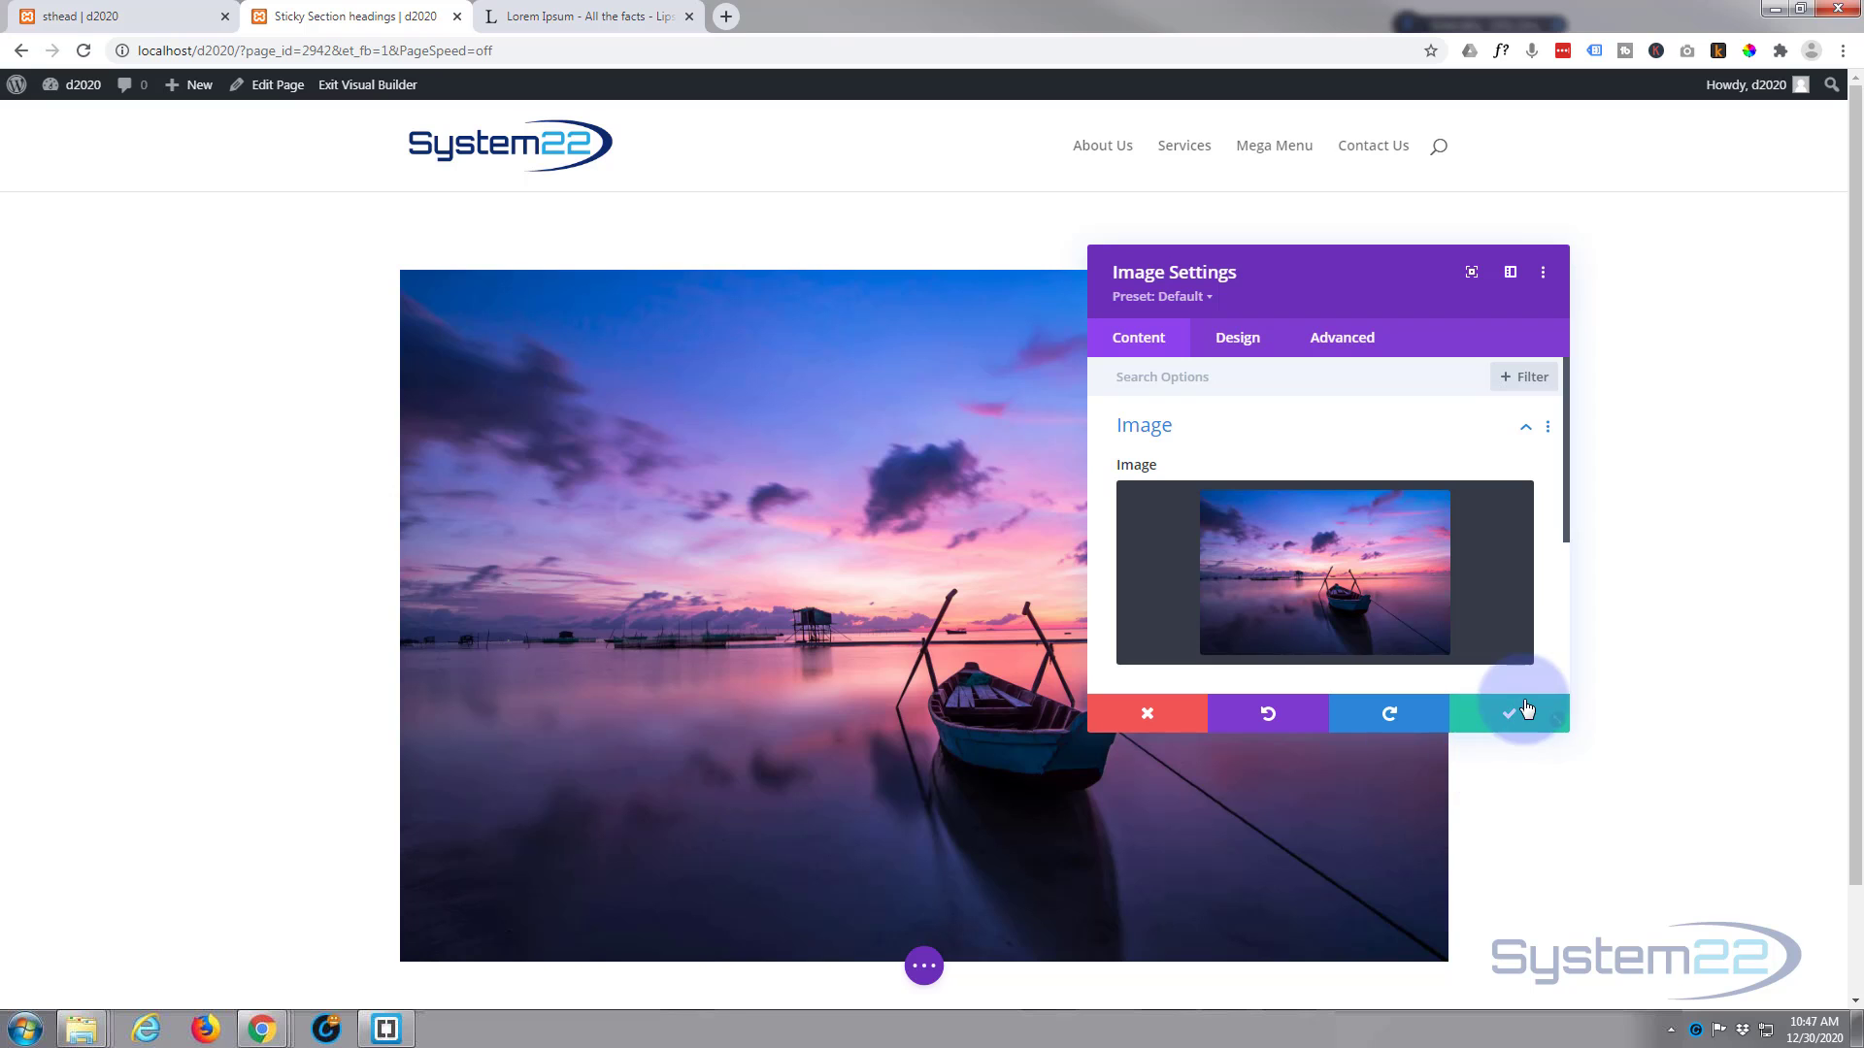
Step: Add a regular section below the image, with a one-column row containing a Text module
scroll(316, 495, down, 1)
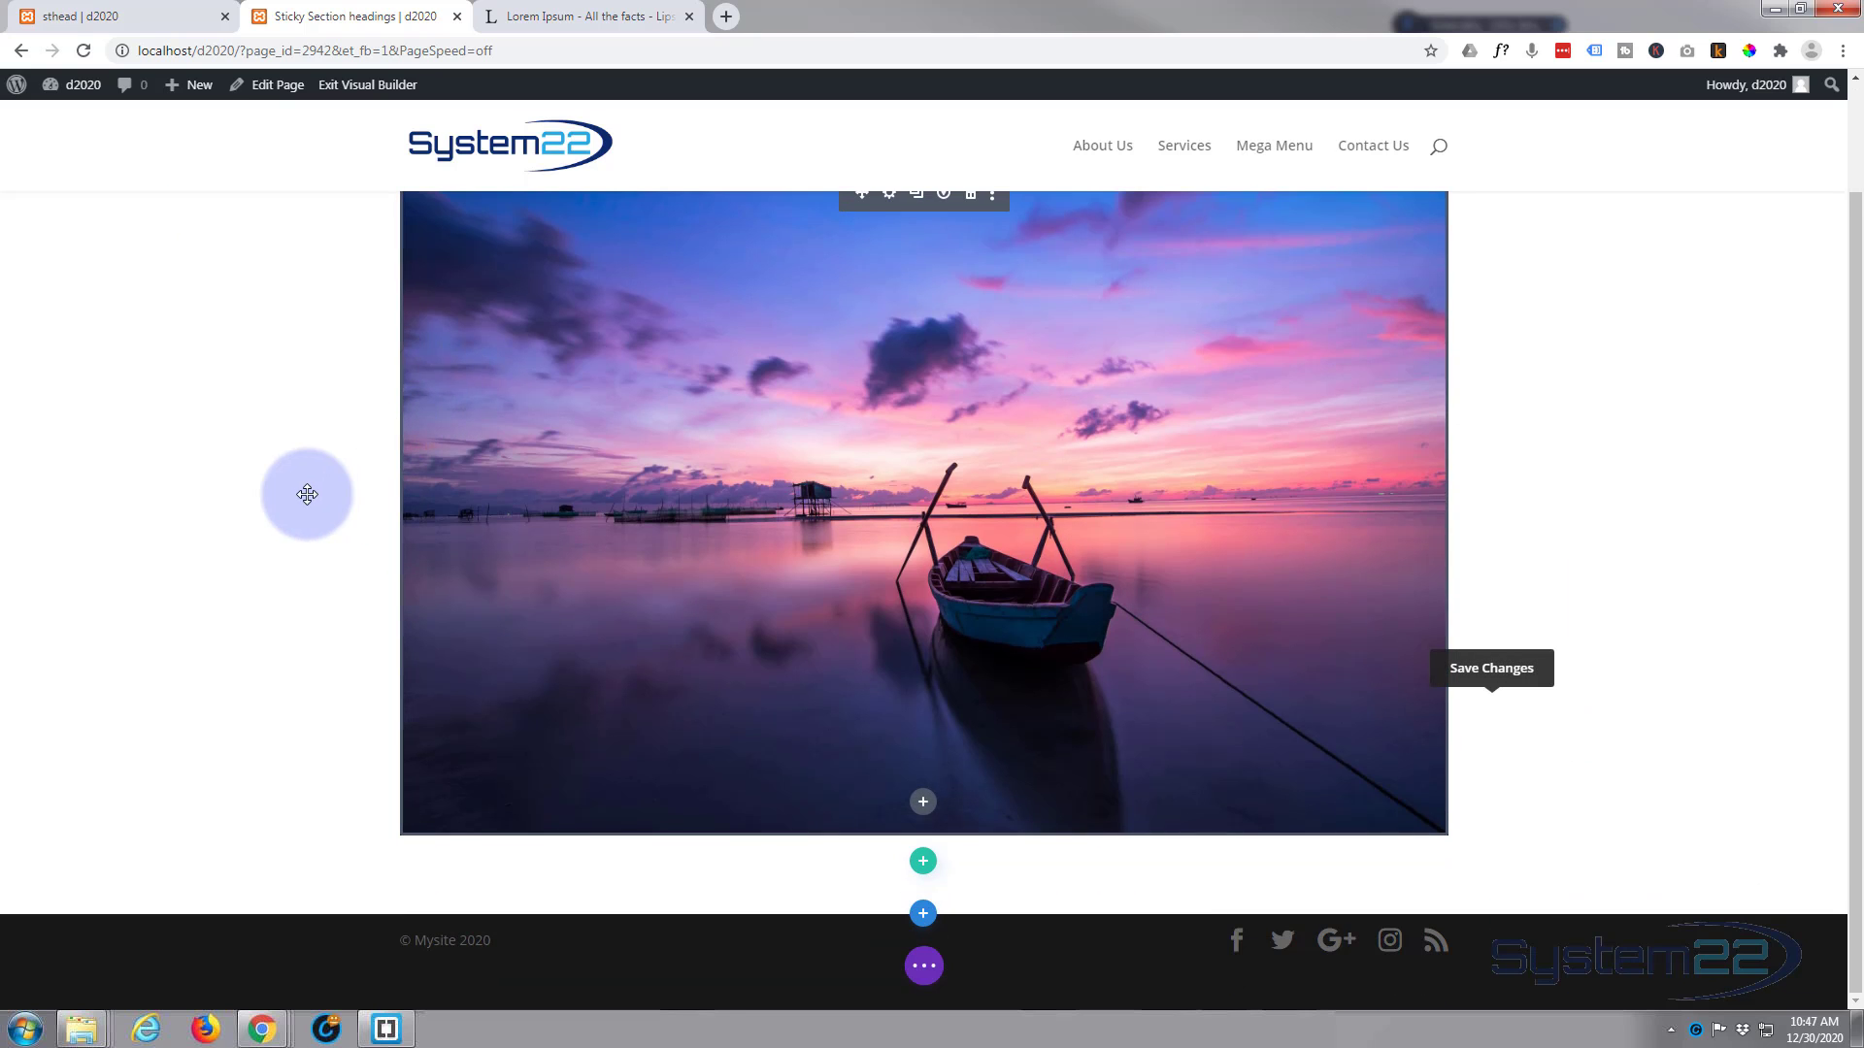
click(925, 917)
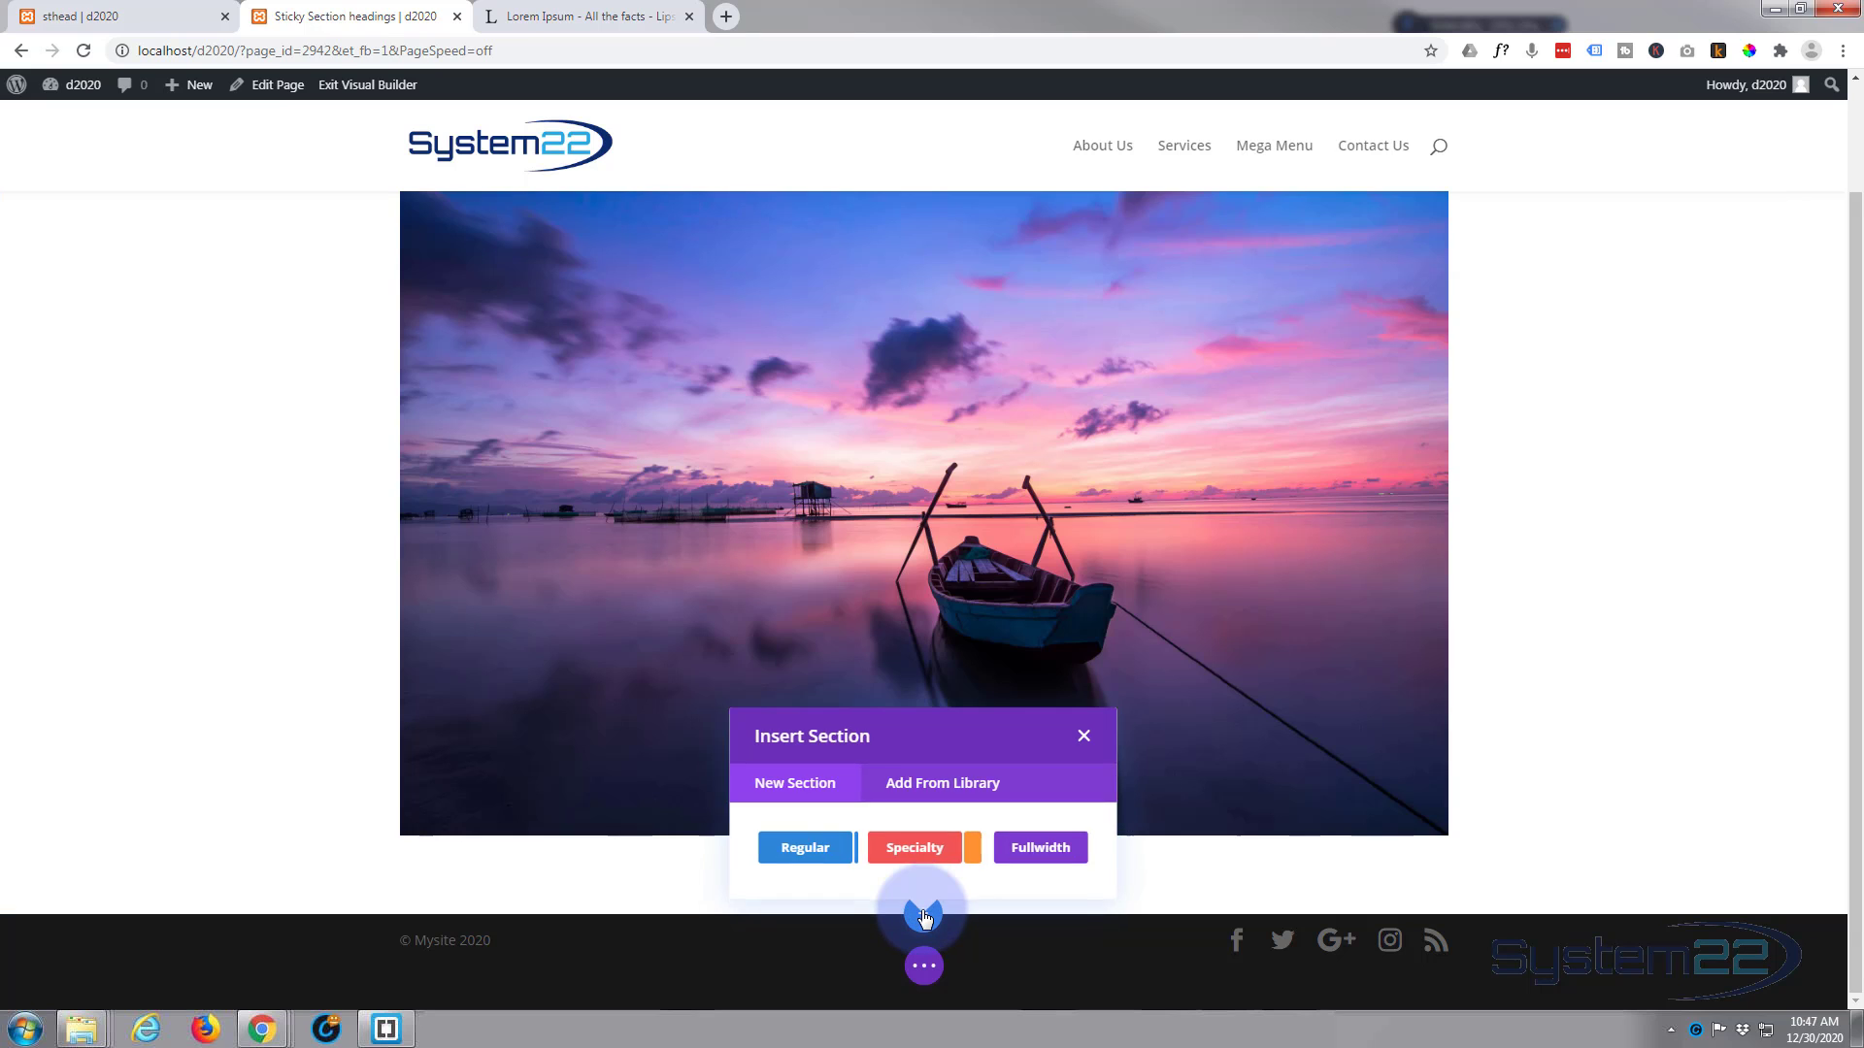
click(816, 859)
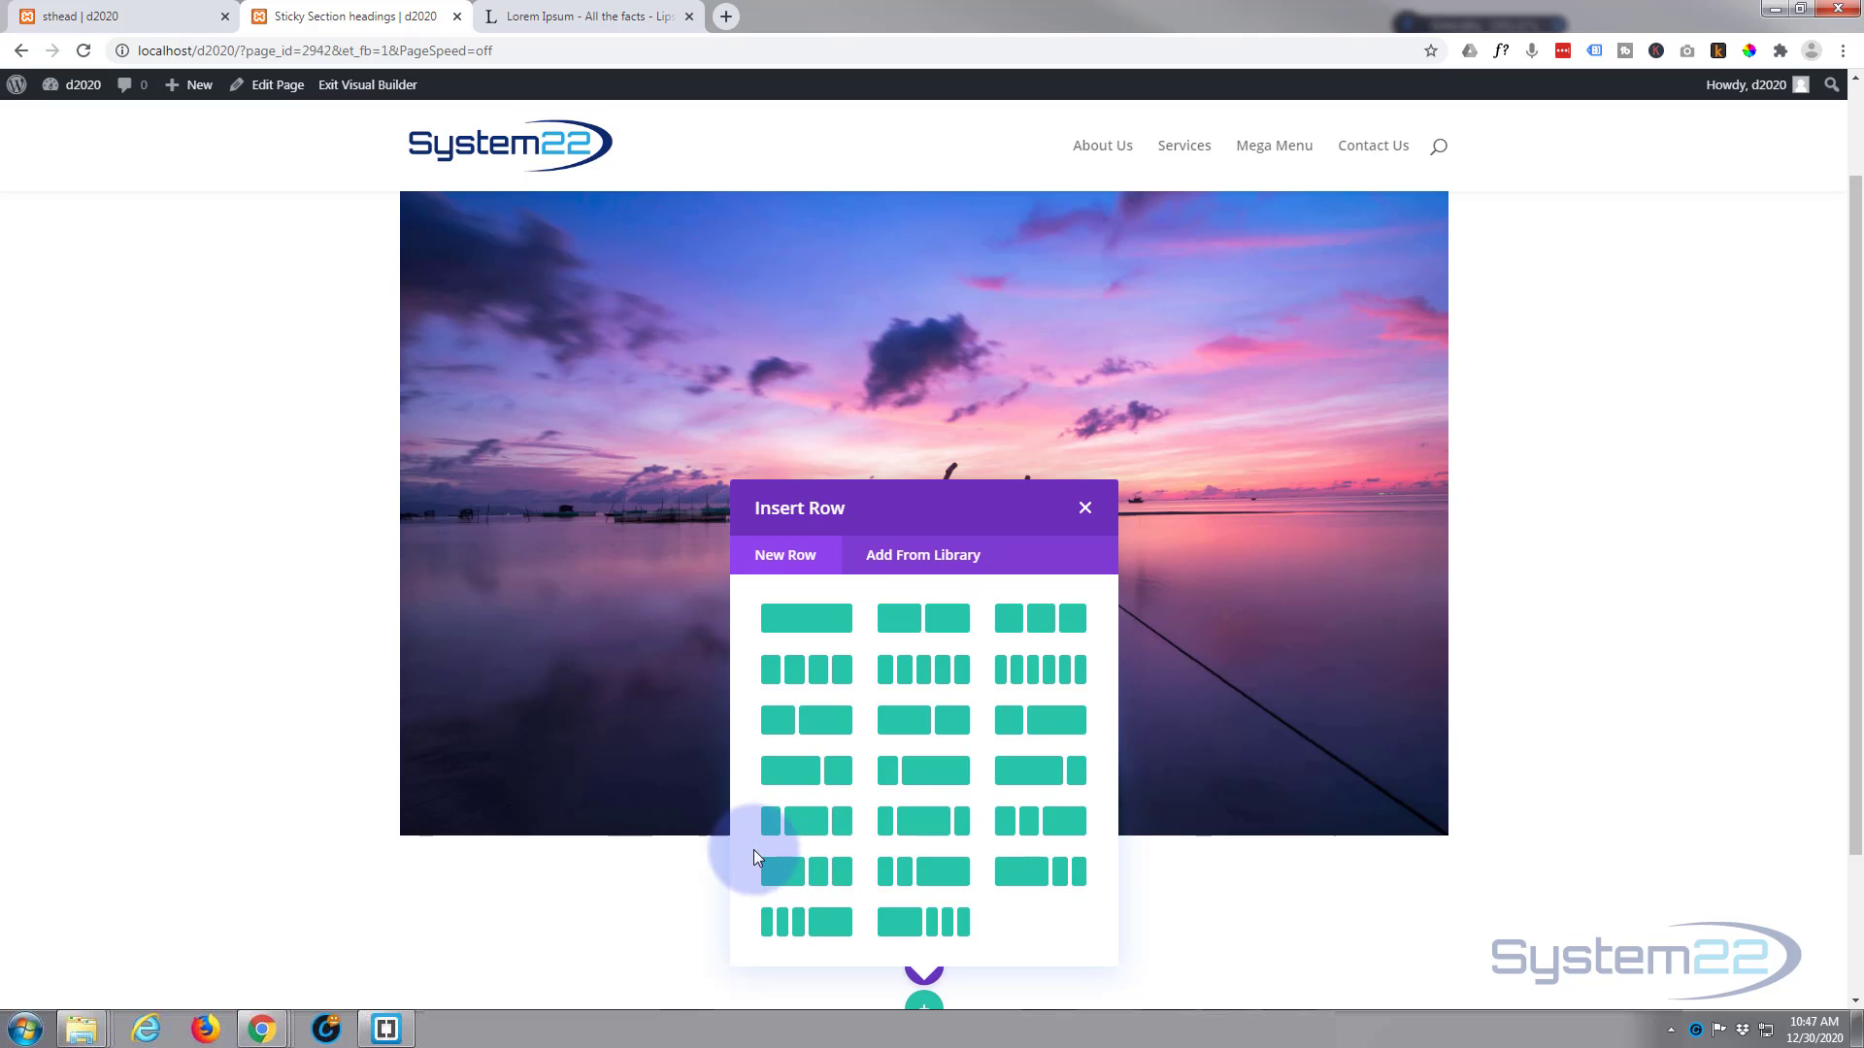
click(800, 623)
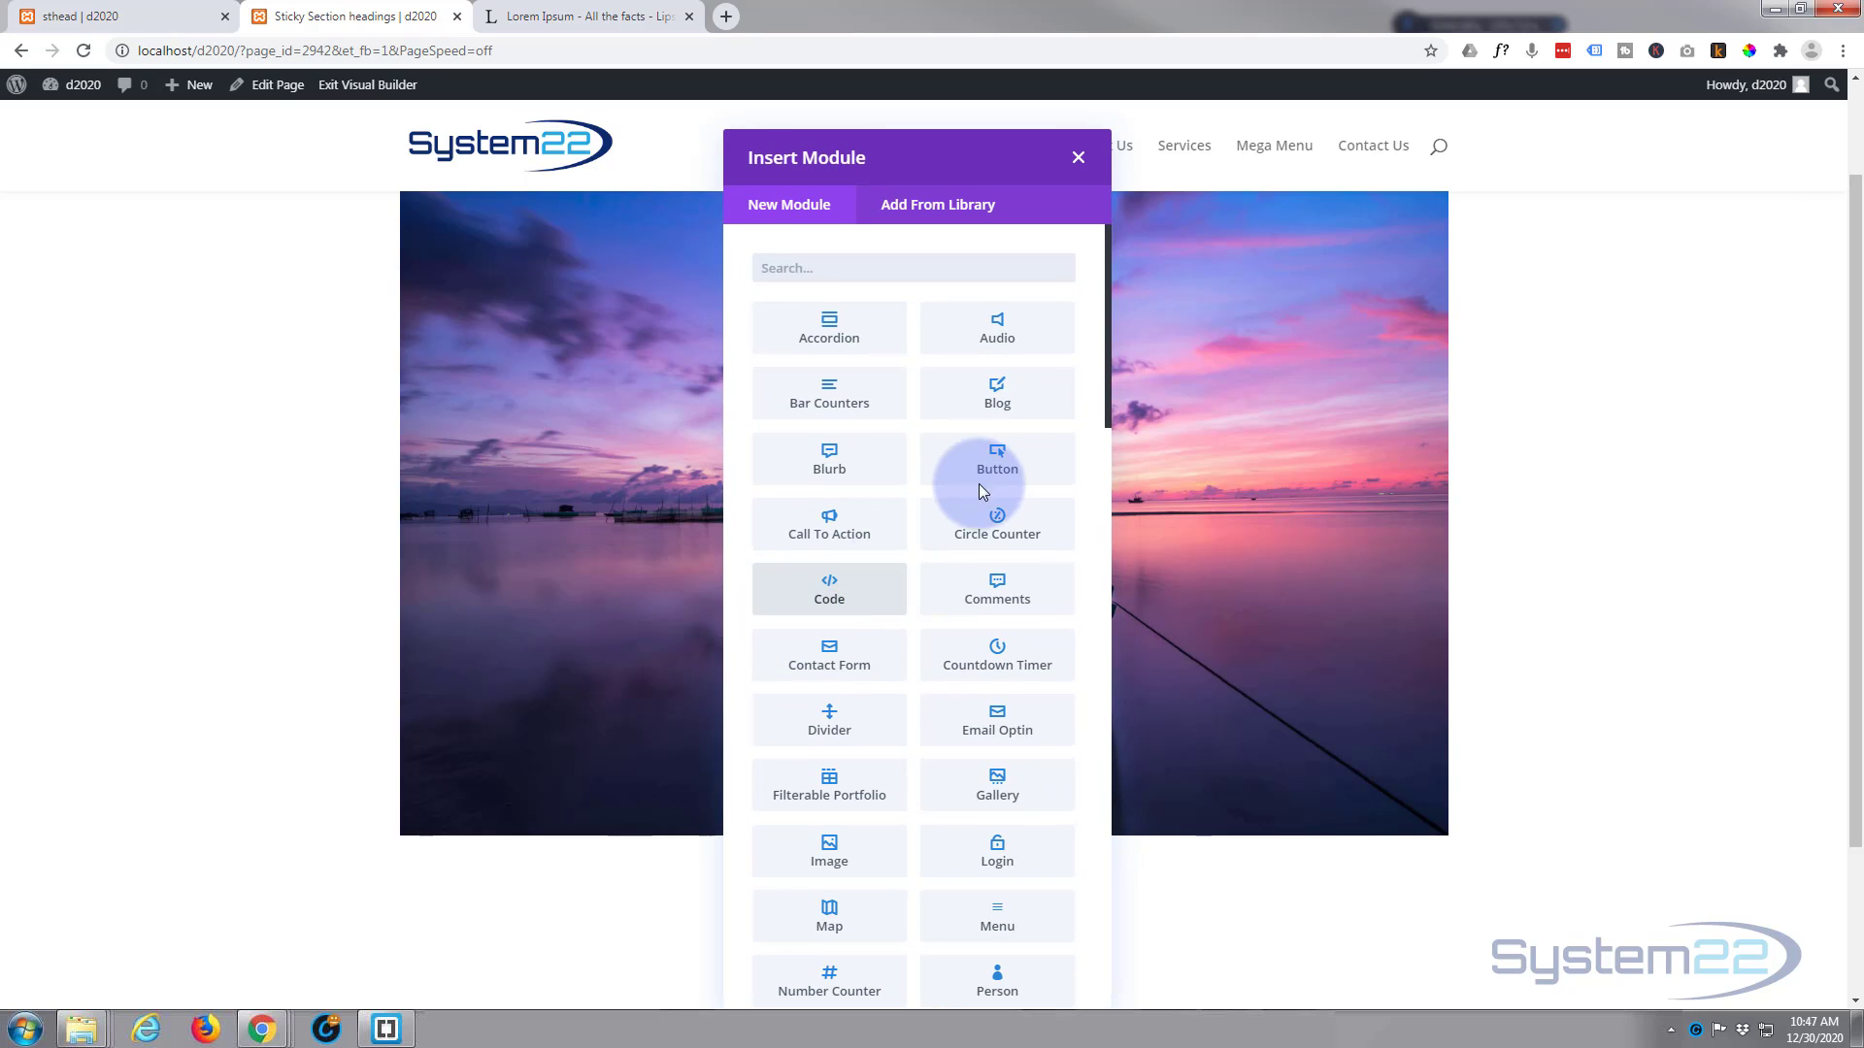
scroll(973, 585, down, 3)
scroll(977, 586, down, 6)
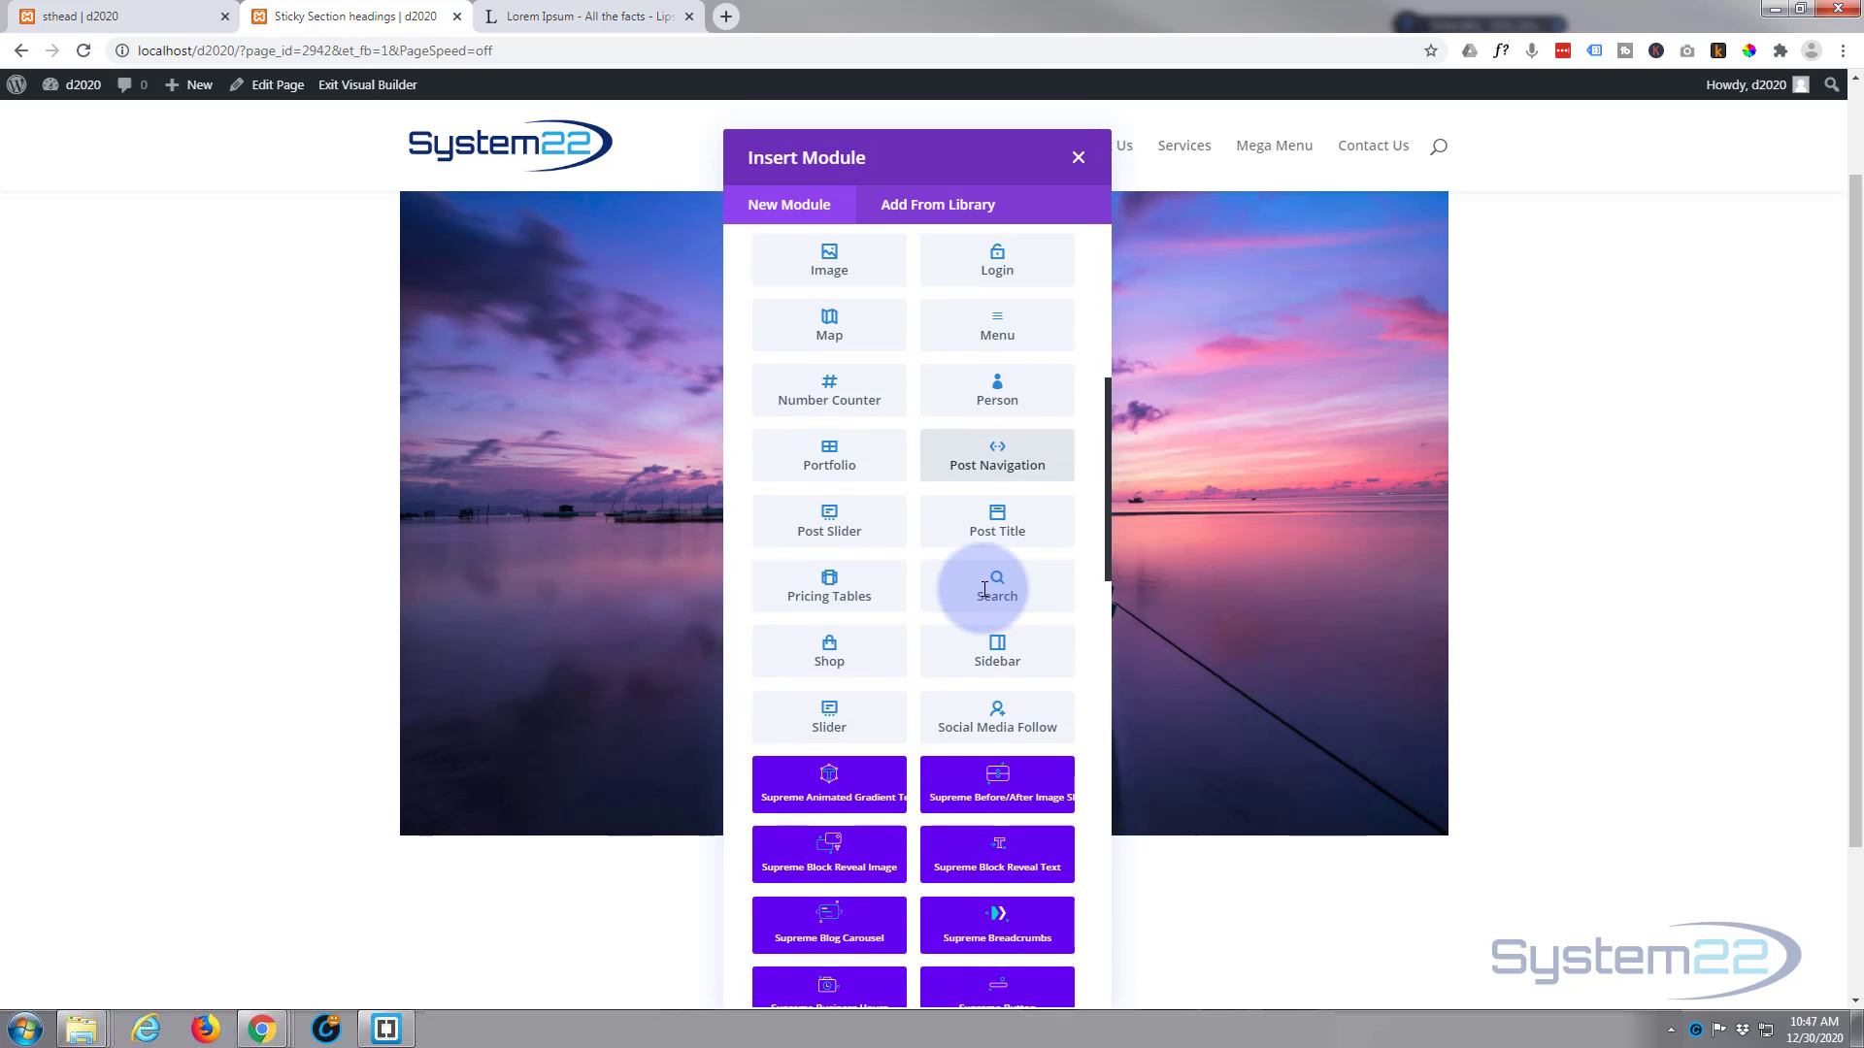
scroll(974, 488, up, 3)
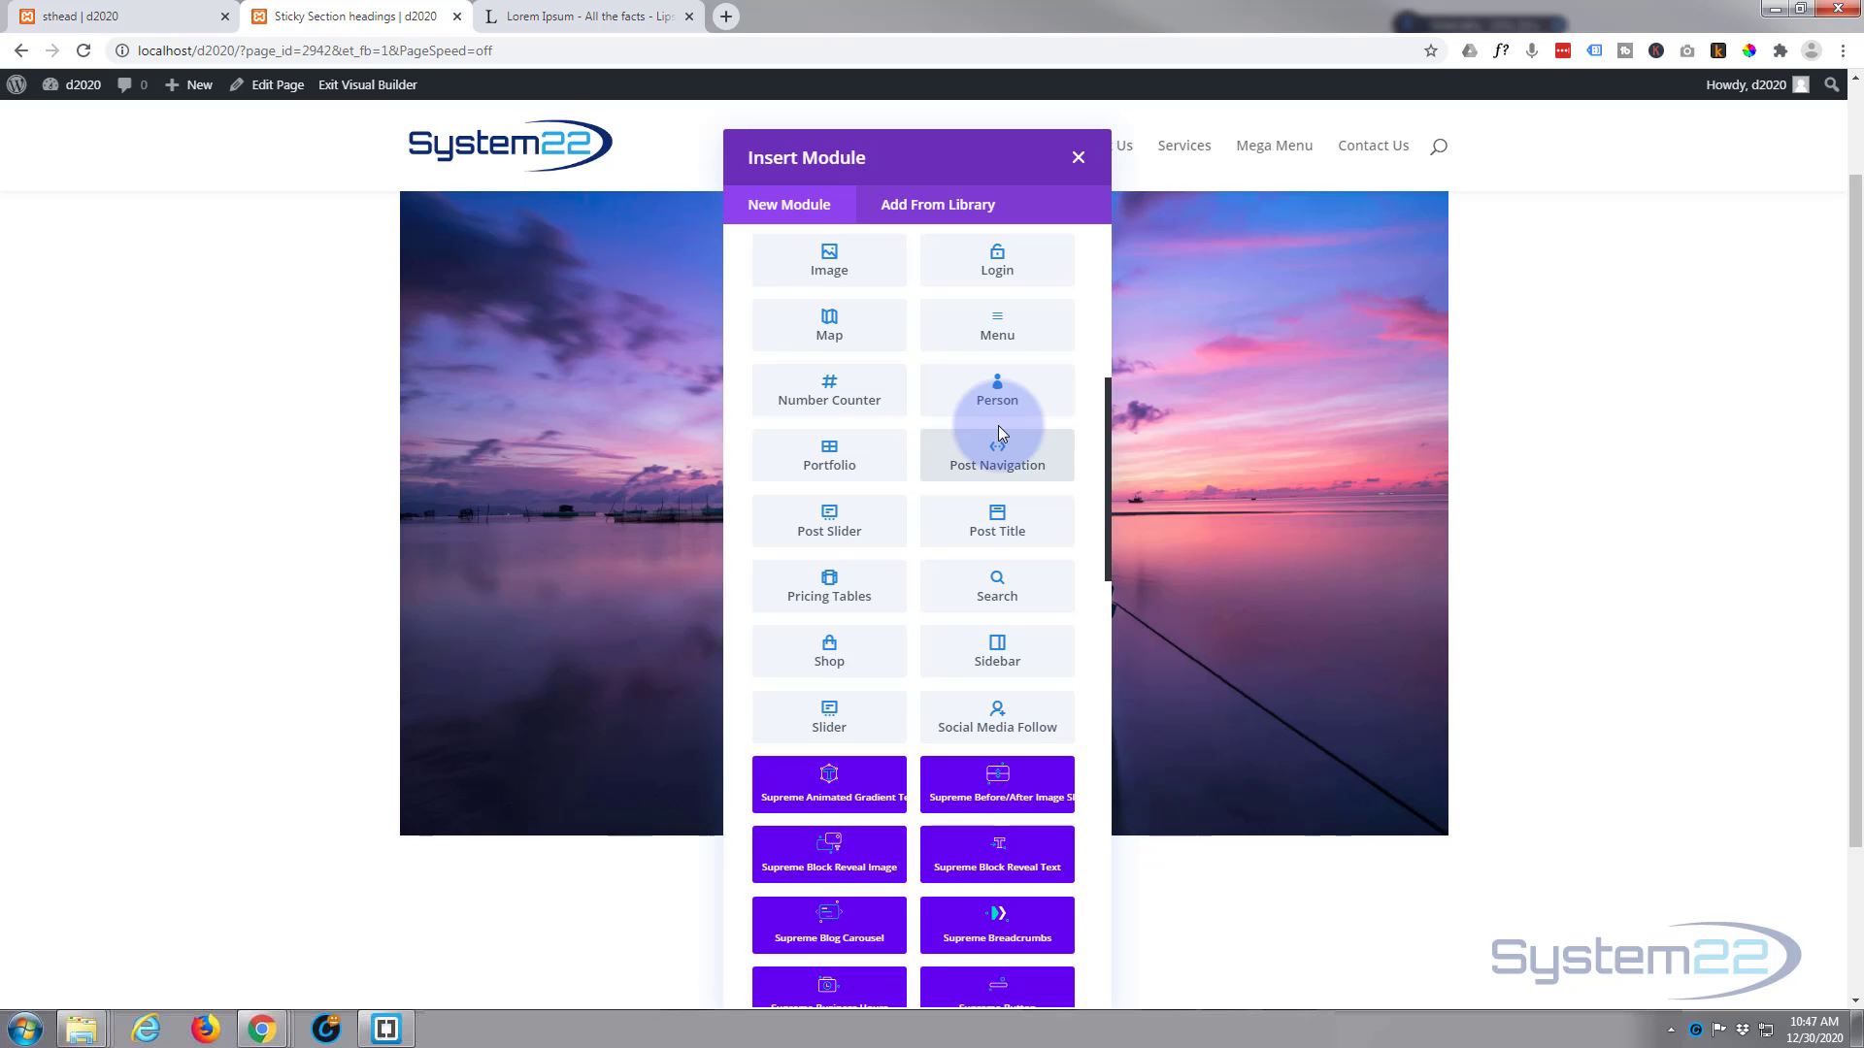
scroll(1000, 432, down, 6)
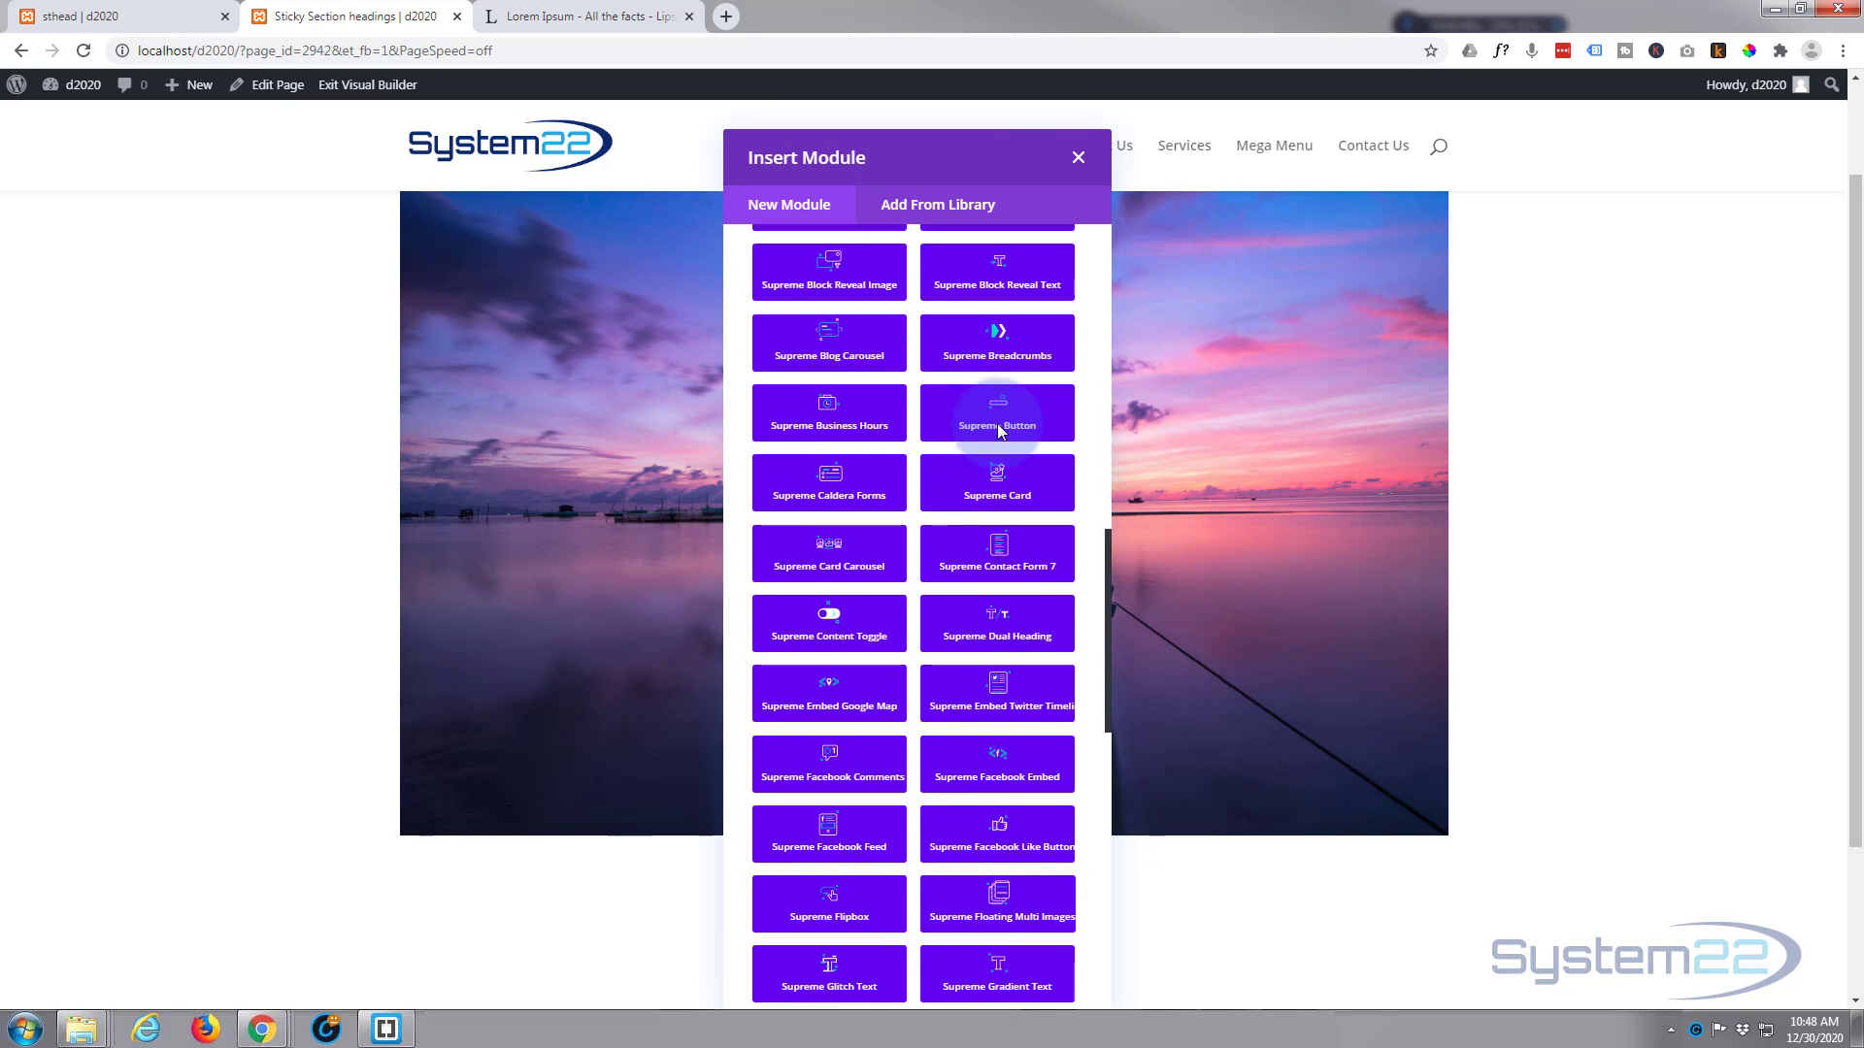
scroll(1000, 430, down, 8)
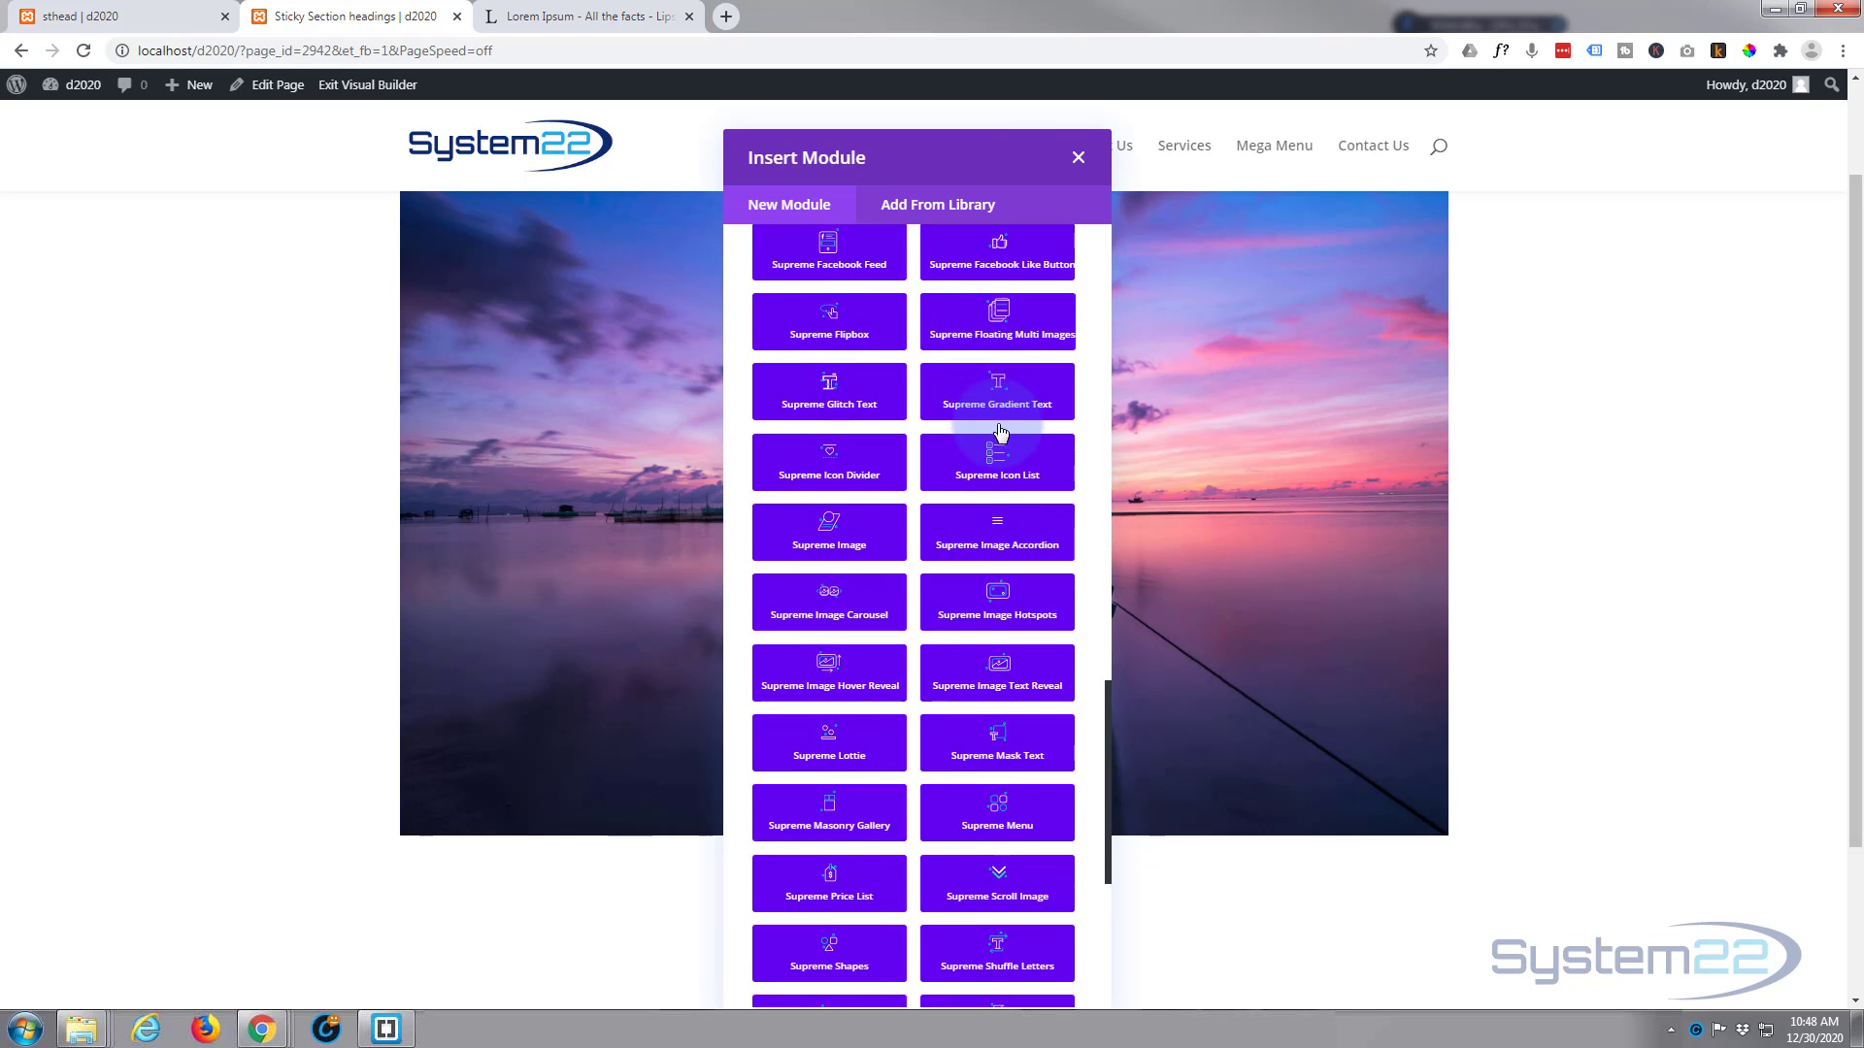
scroll(1000, 434, down, 4)
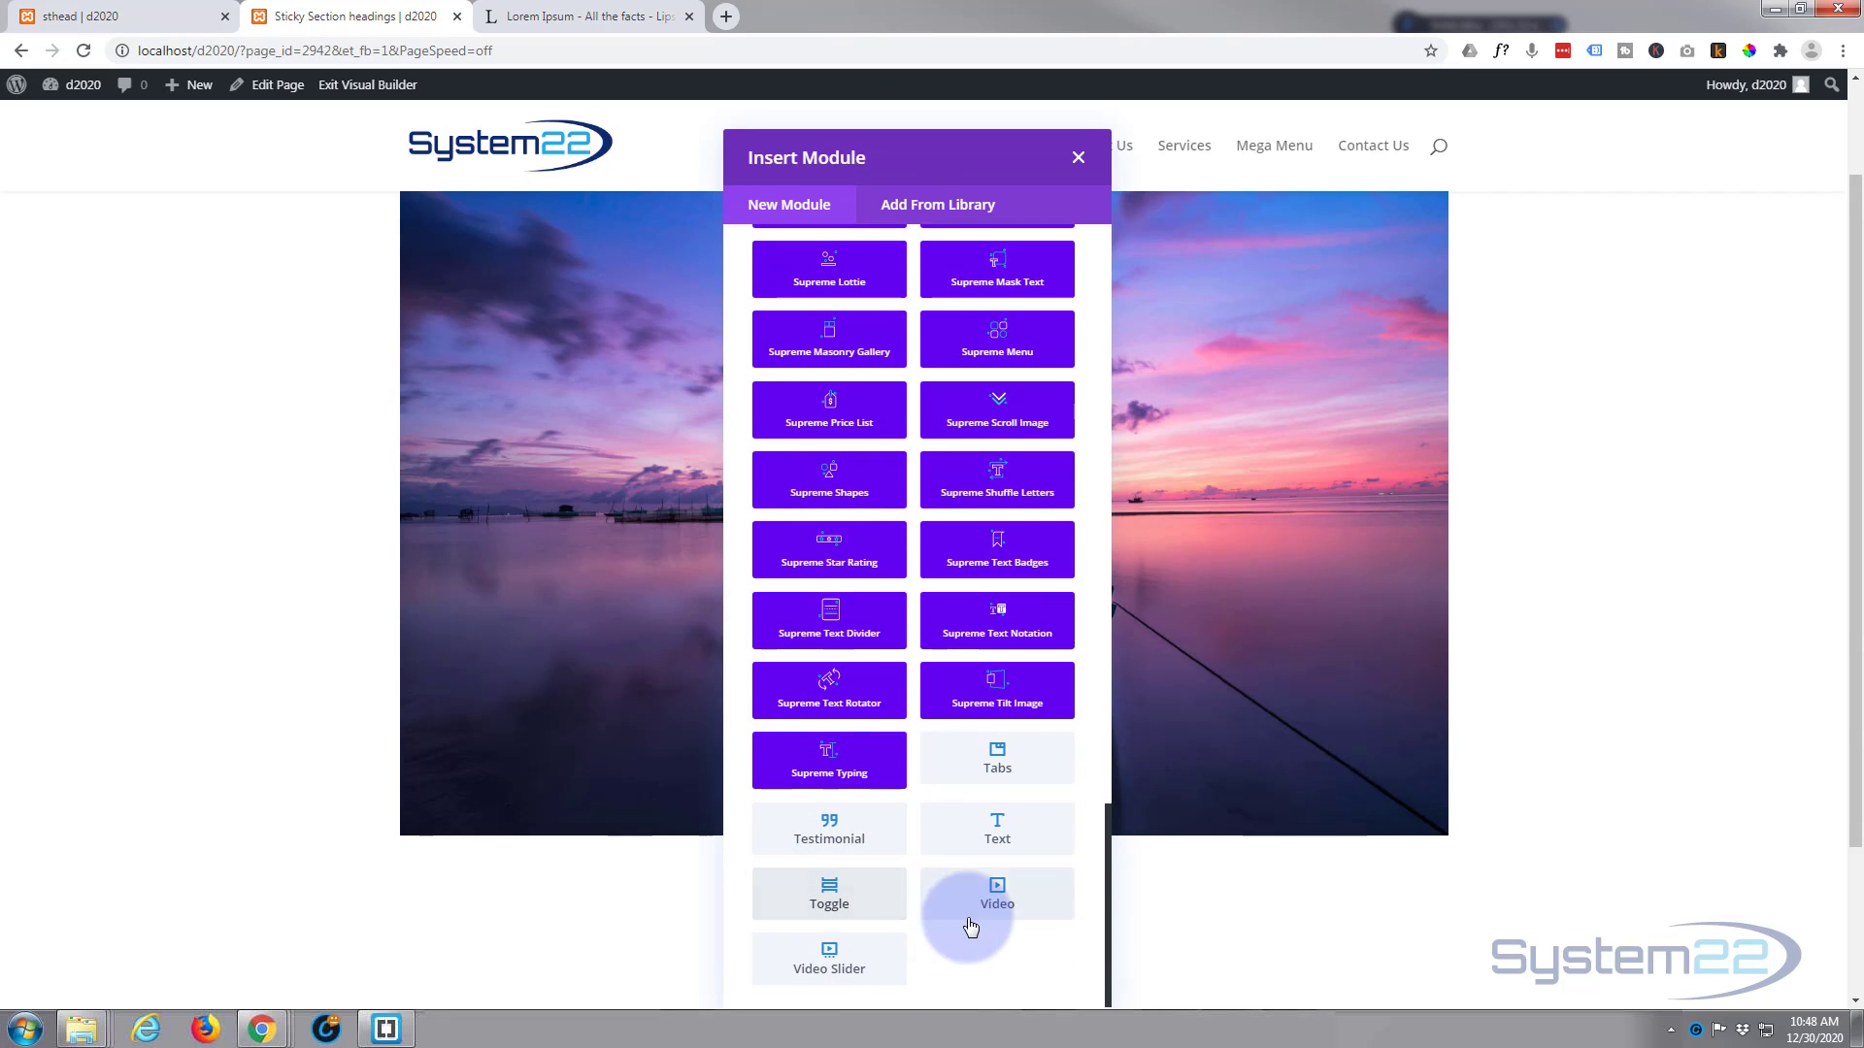
click(993, 833)
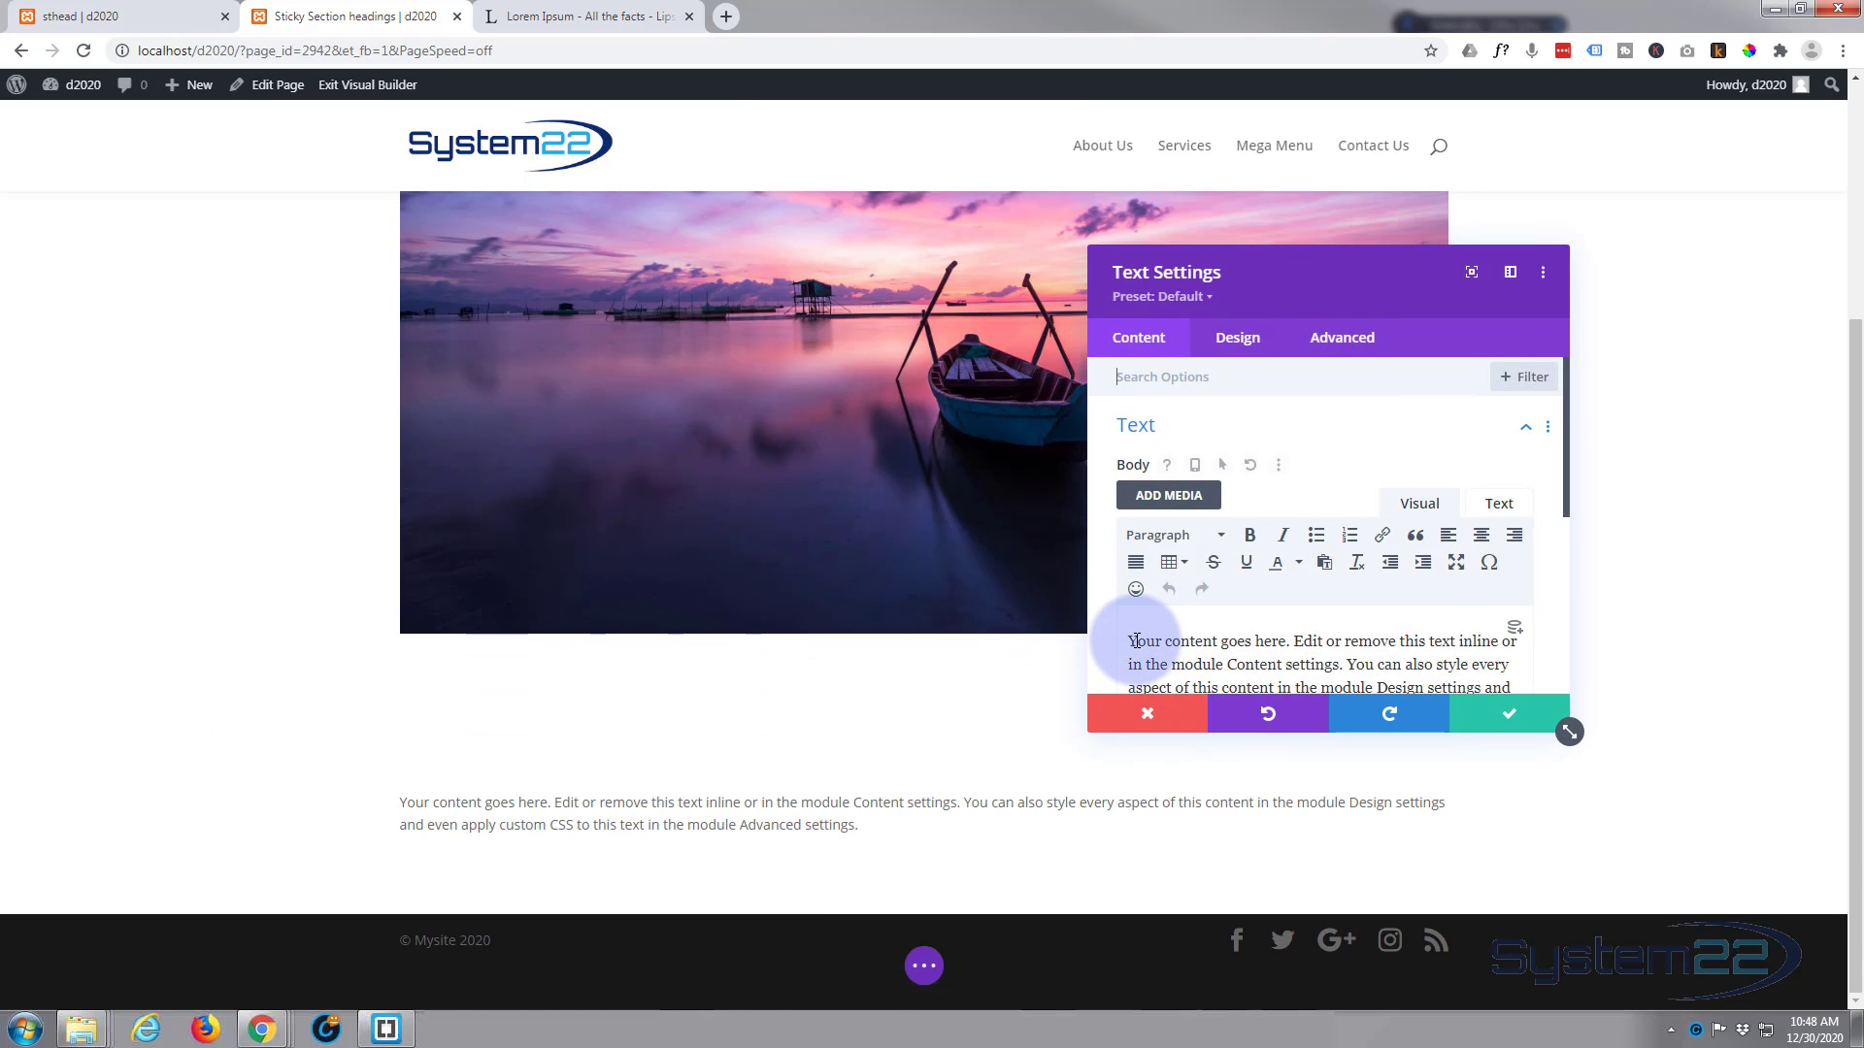
Step: Replace the Text module's placeholder body with "My Awesome Heading"
drag(1132, 638, 1530, 686)
scroll(1573, 582, down, 5)
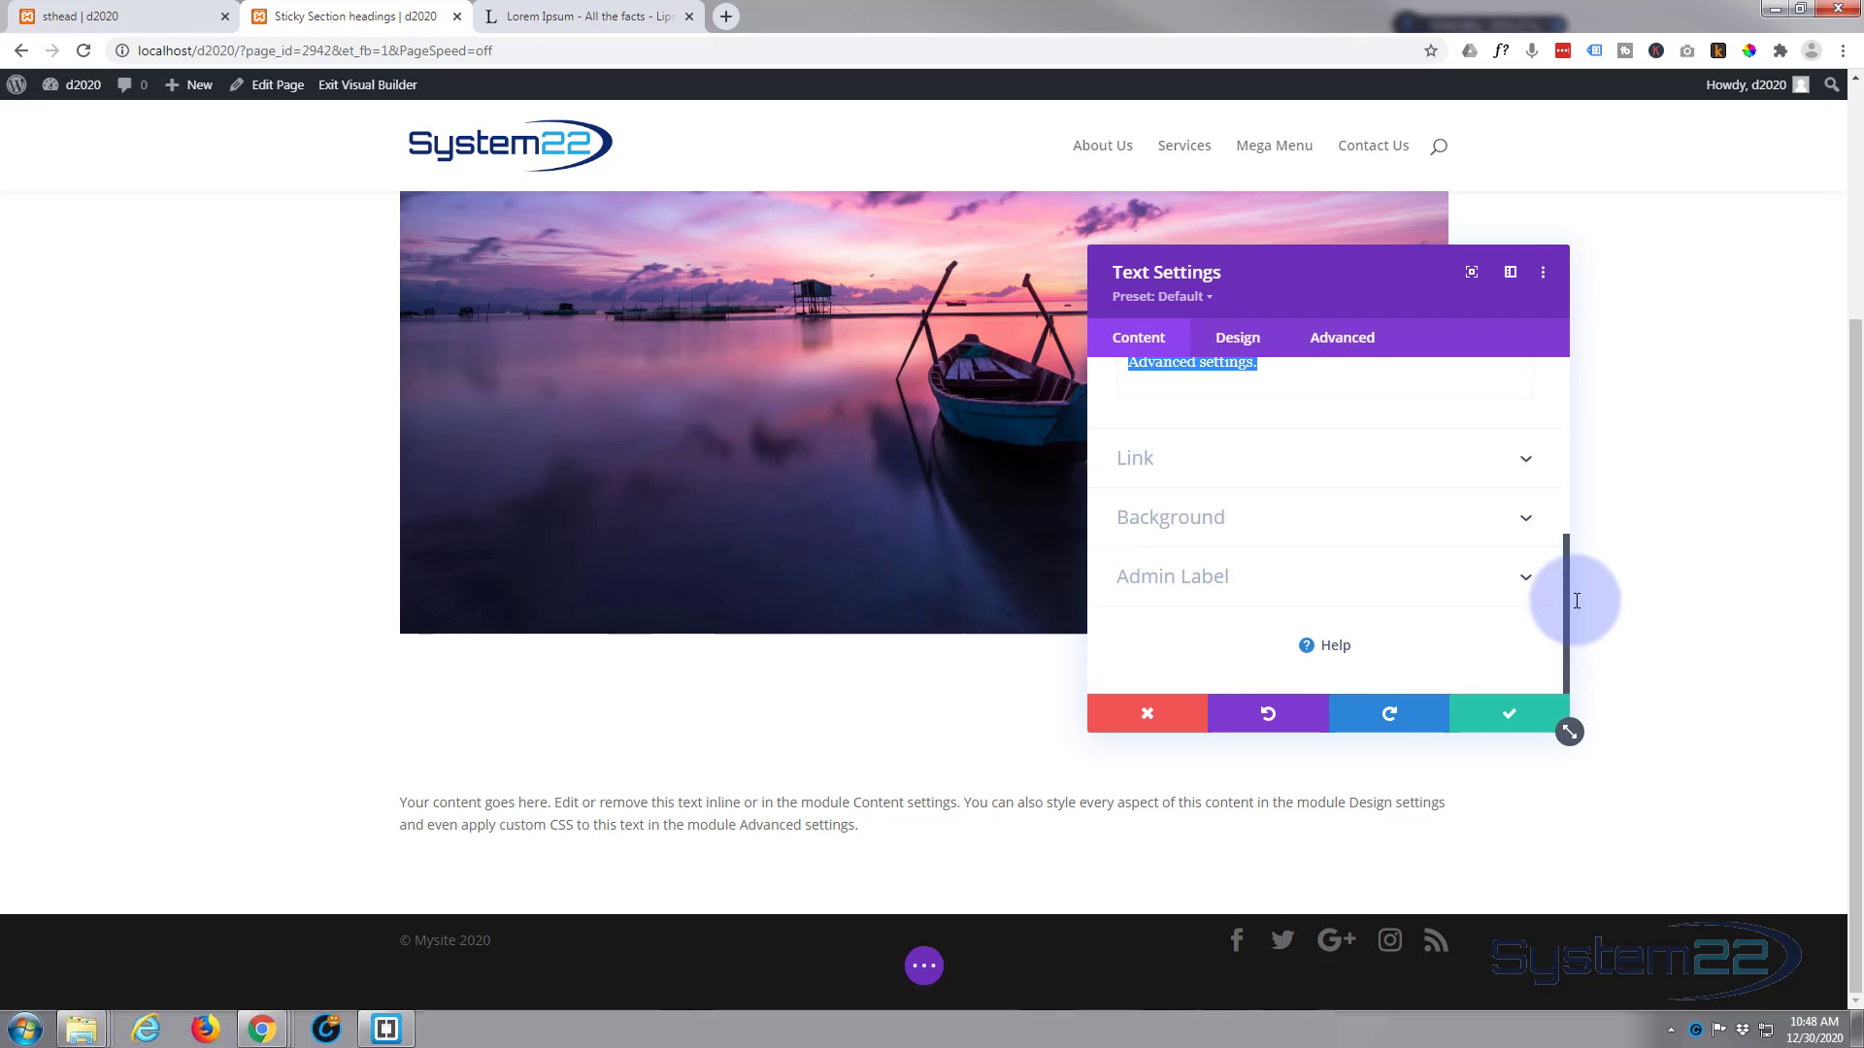
scroll(1291, 501, up, 3)
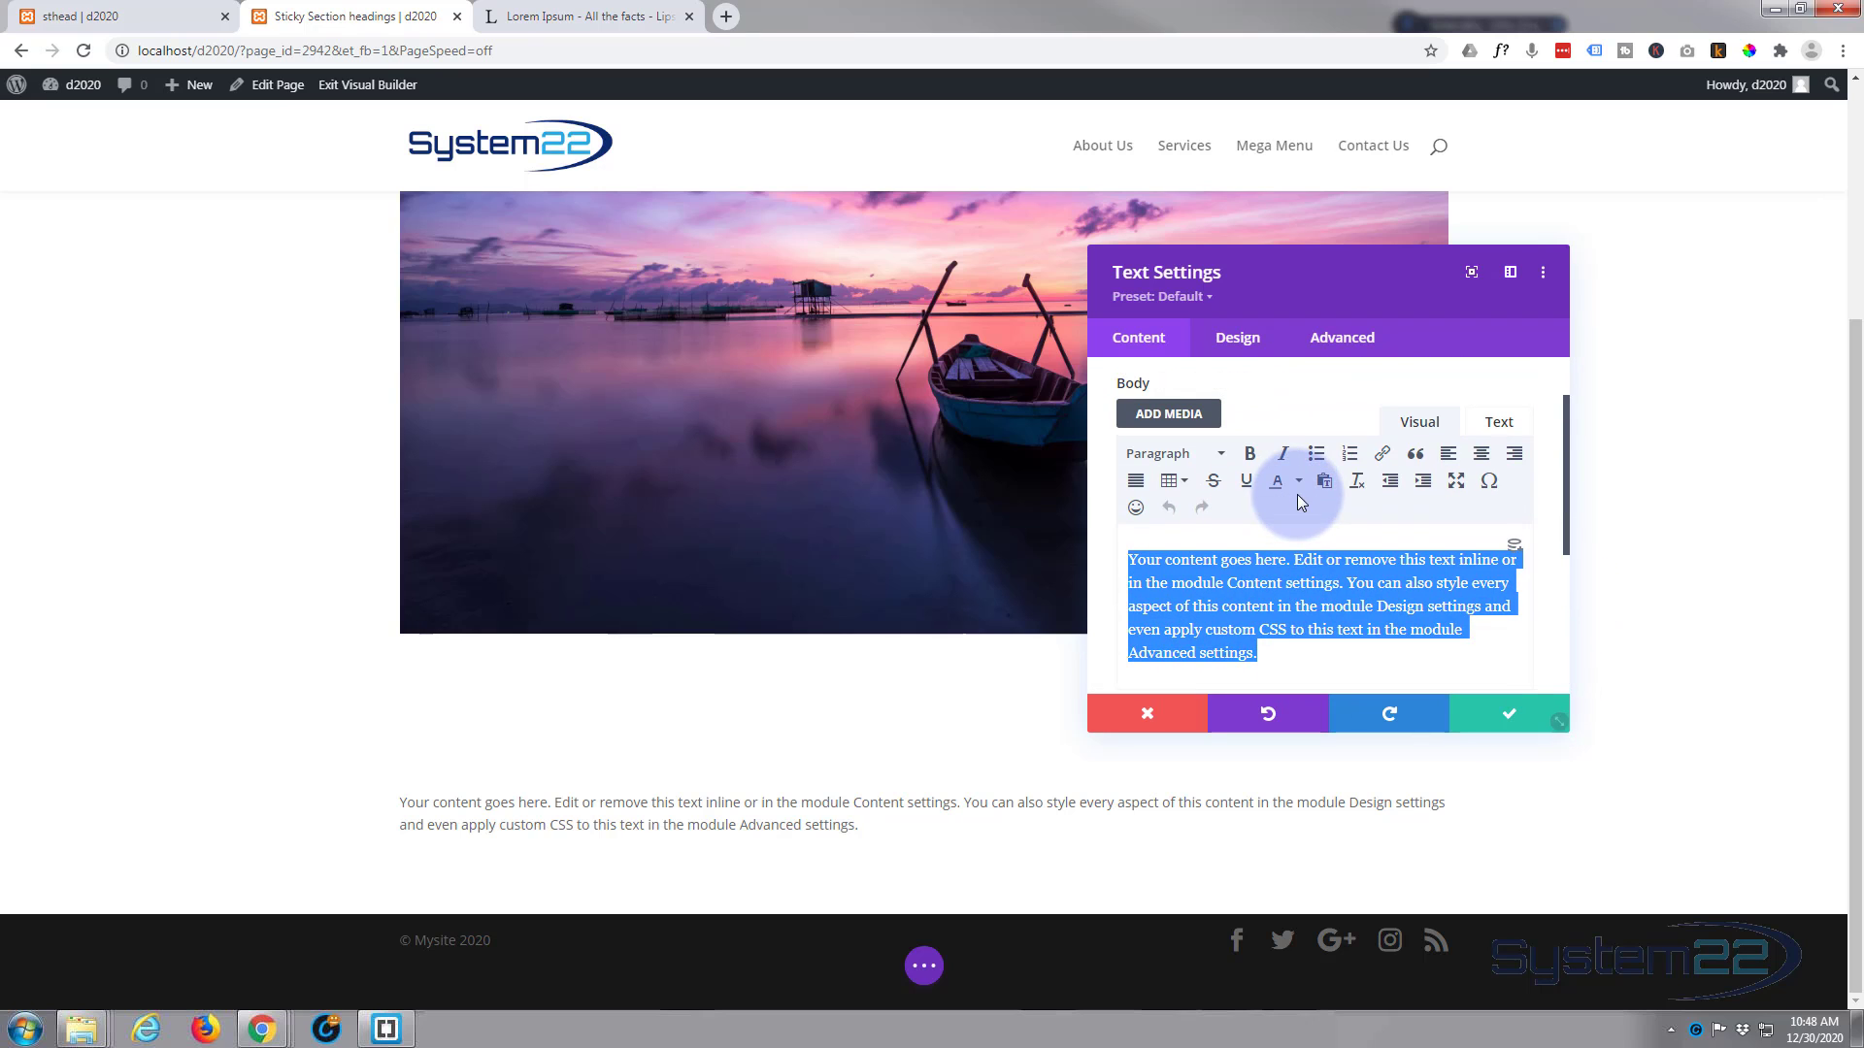
text(My Awe)
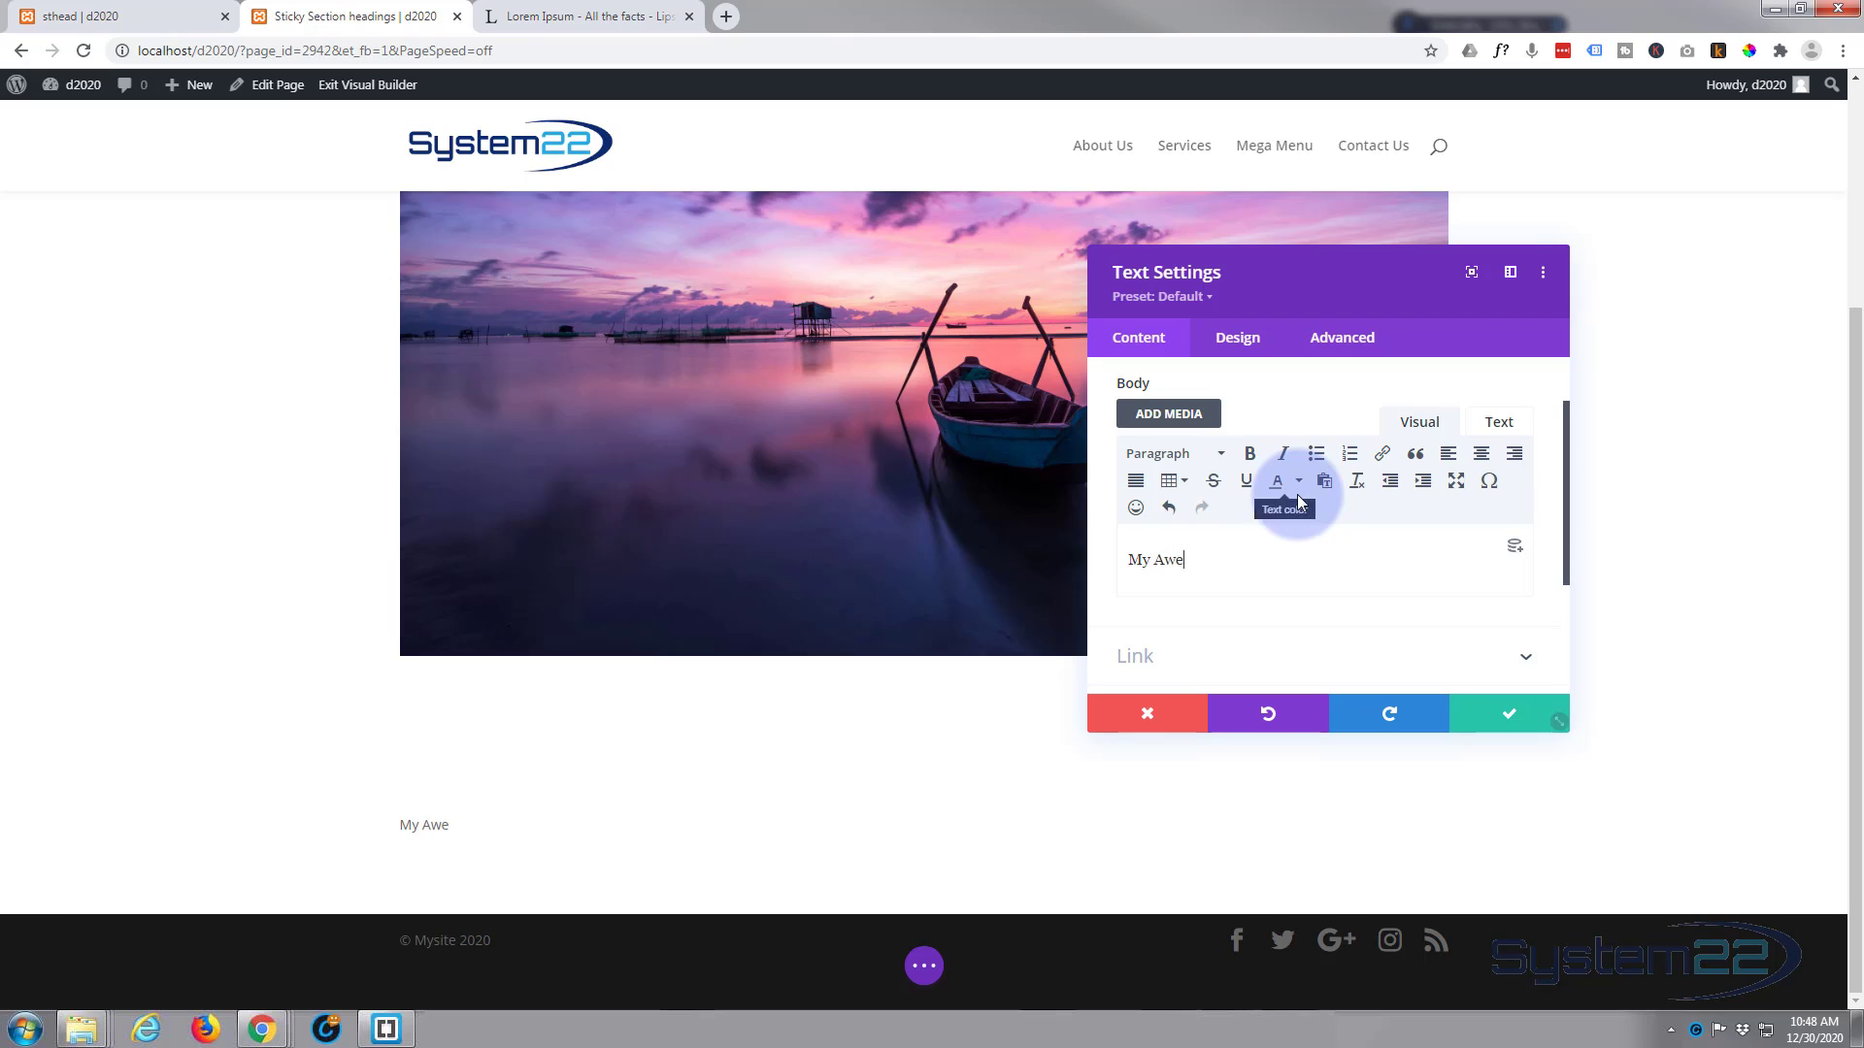
text(some Heading)
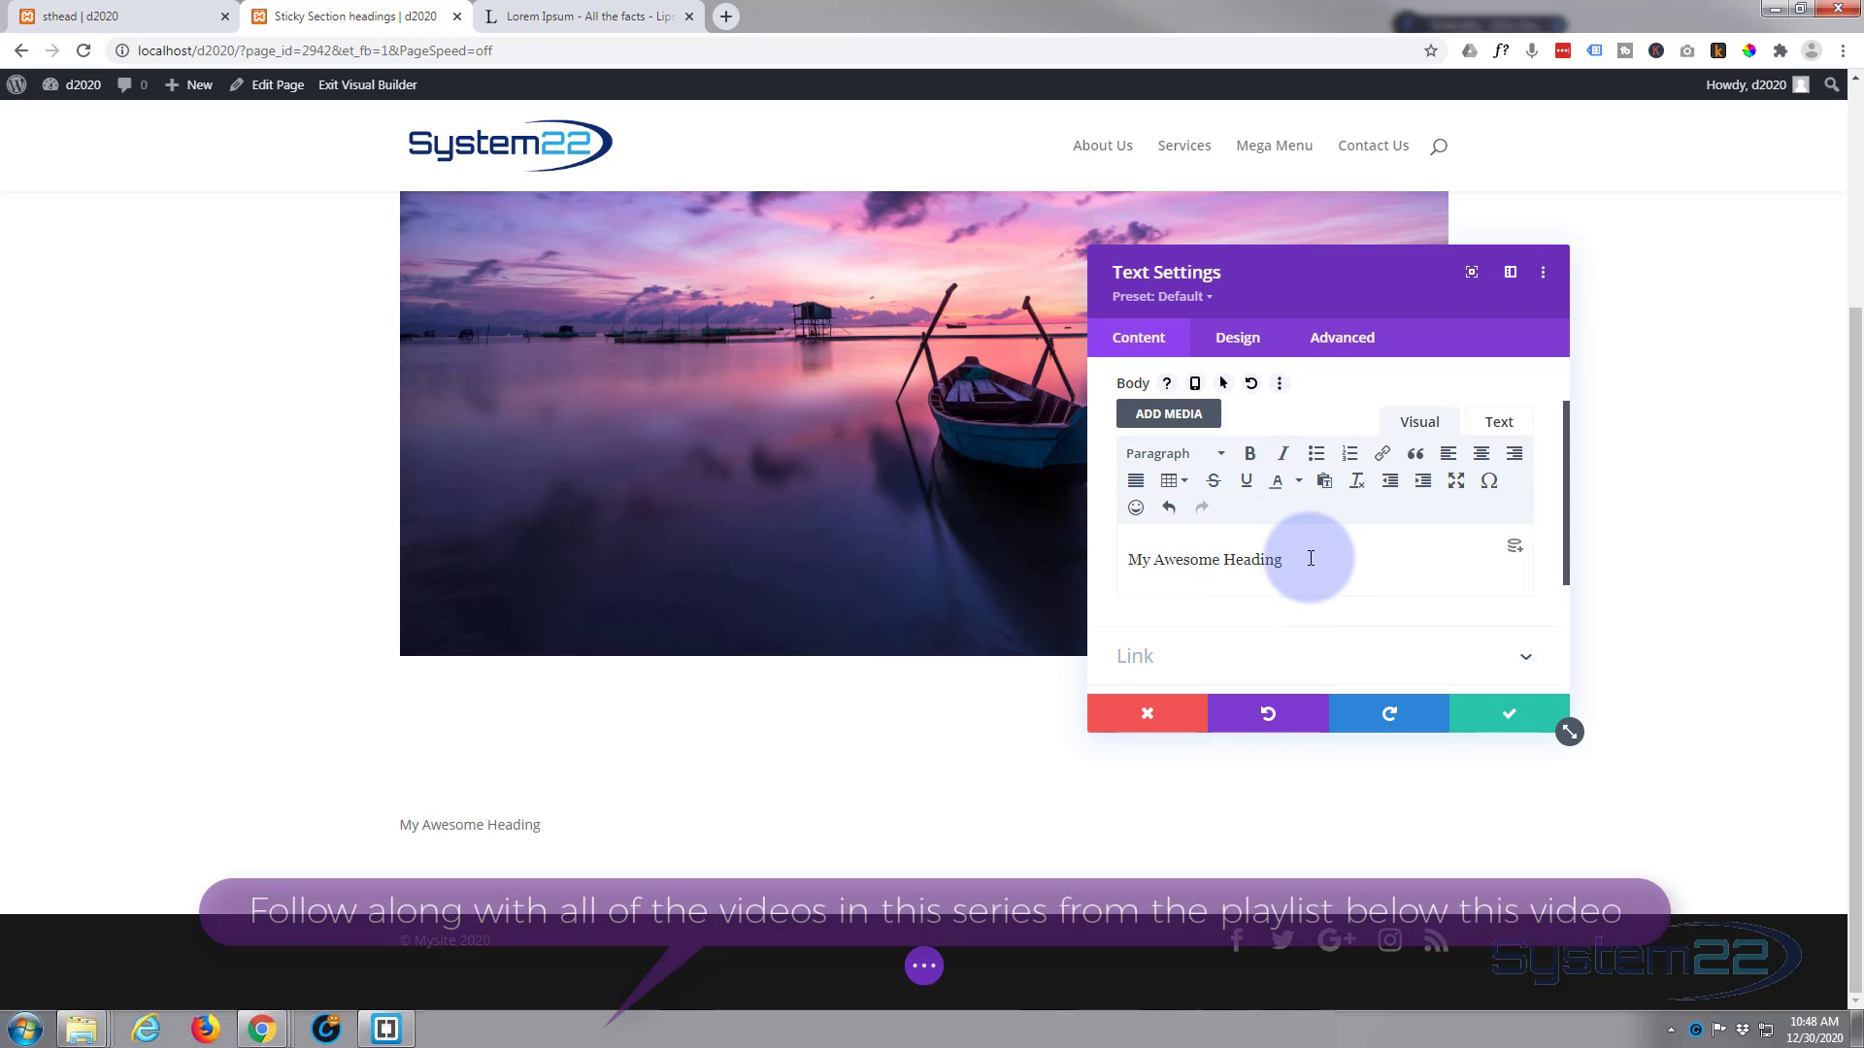
Step: Format the "My Awesome Heading" line in the Text module's body as Heading 2
drag(1308, 559, 1133, 562)
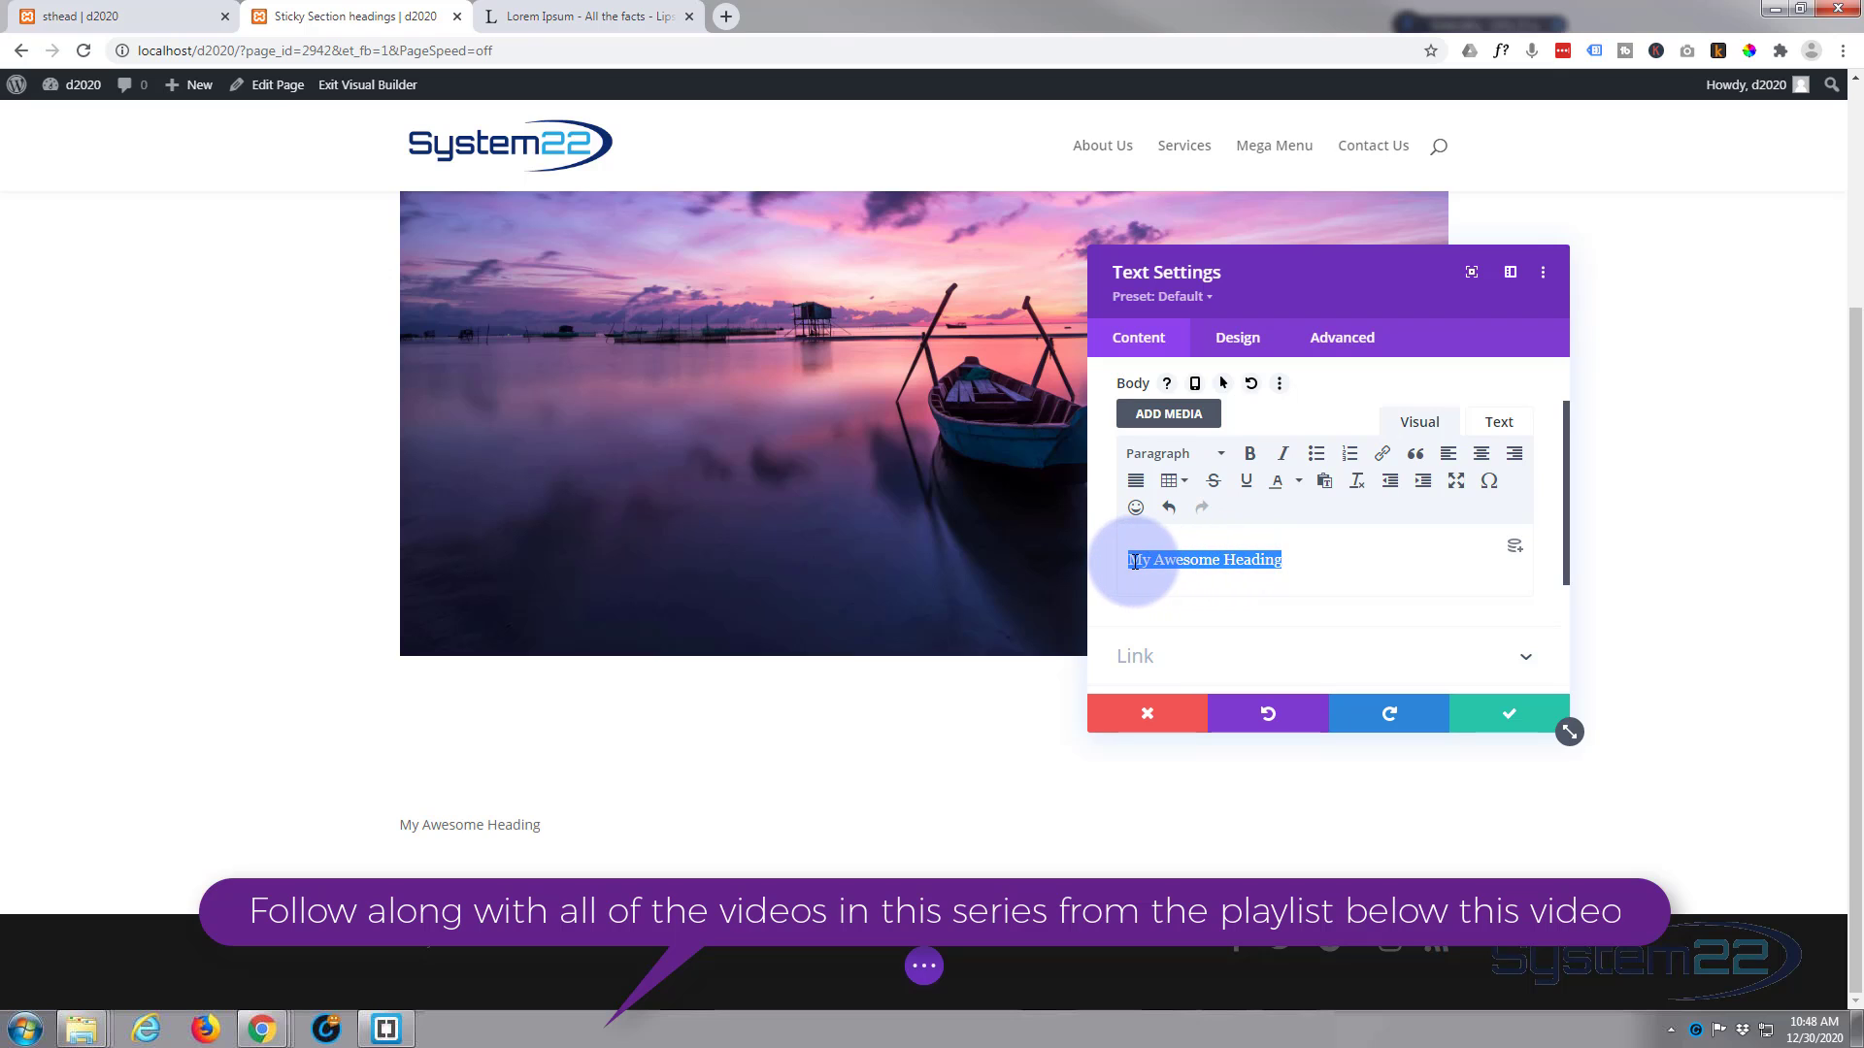
click(1222, 458)
click(1200, 573)
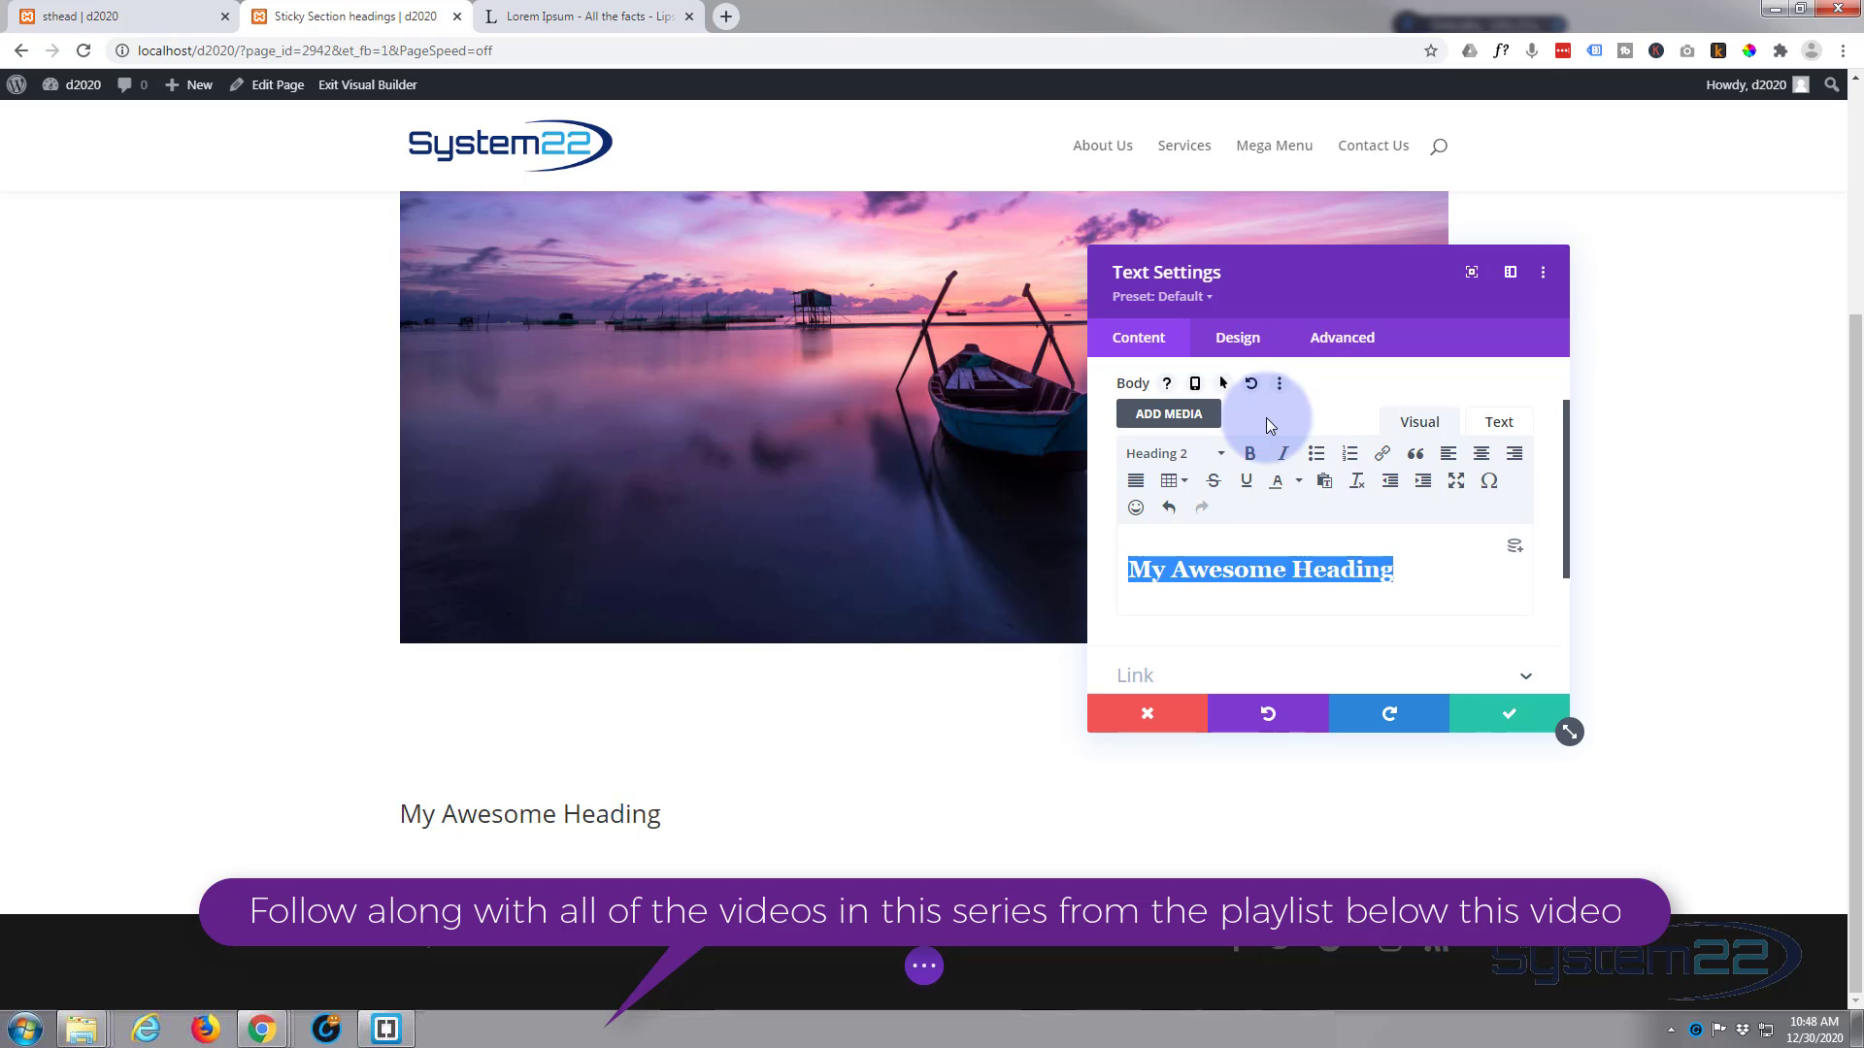
Step: Style the module's Heading 2 text with the Anton font, all uppercase and centre aligned
click(400, 804)
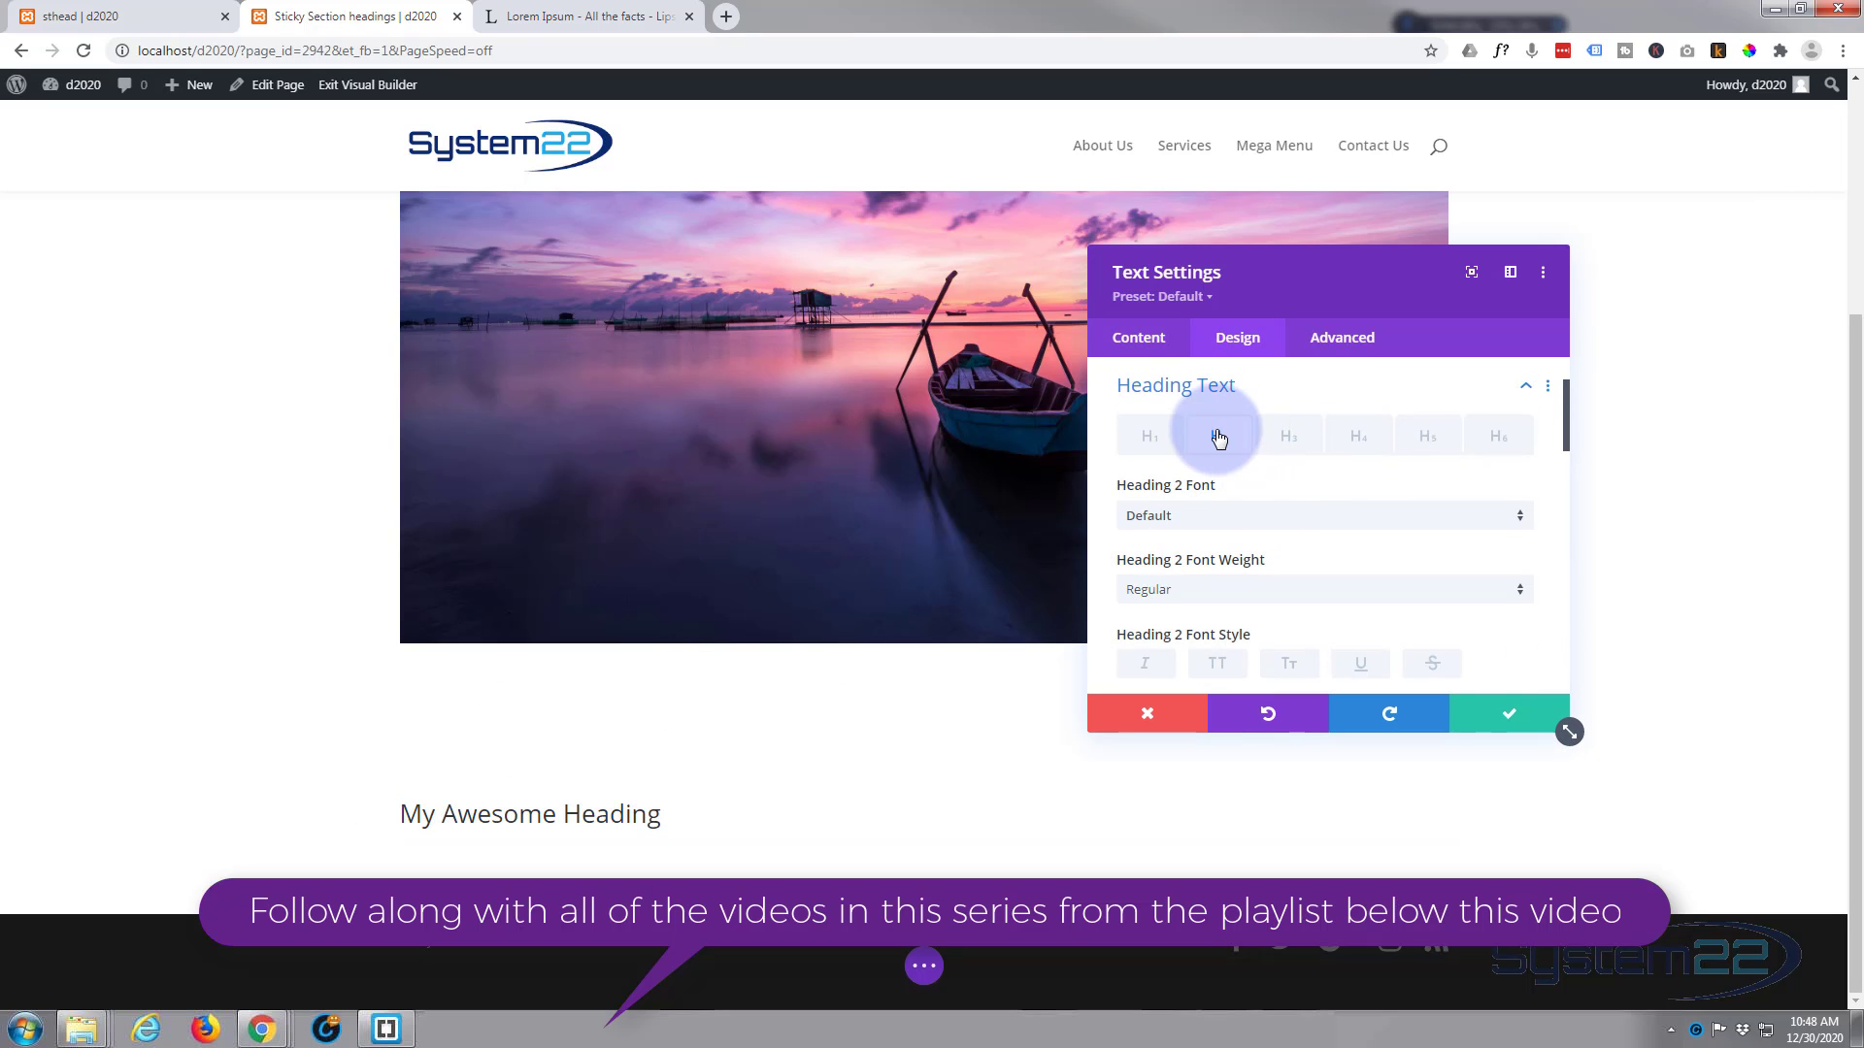
click(1249, 527)
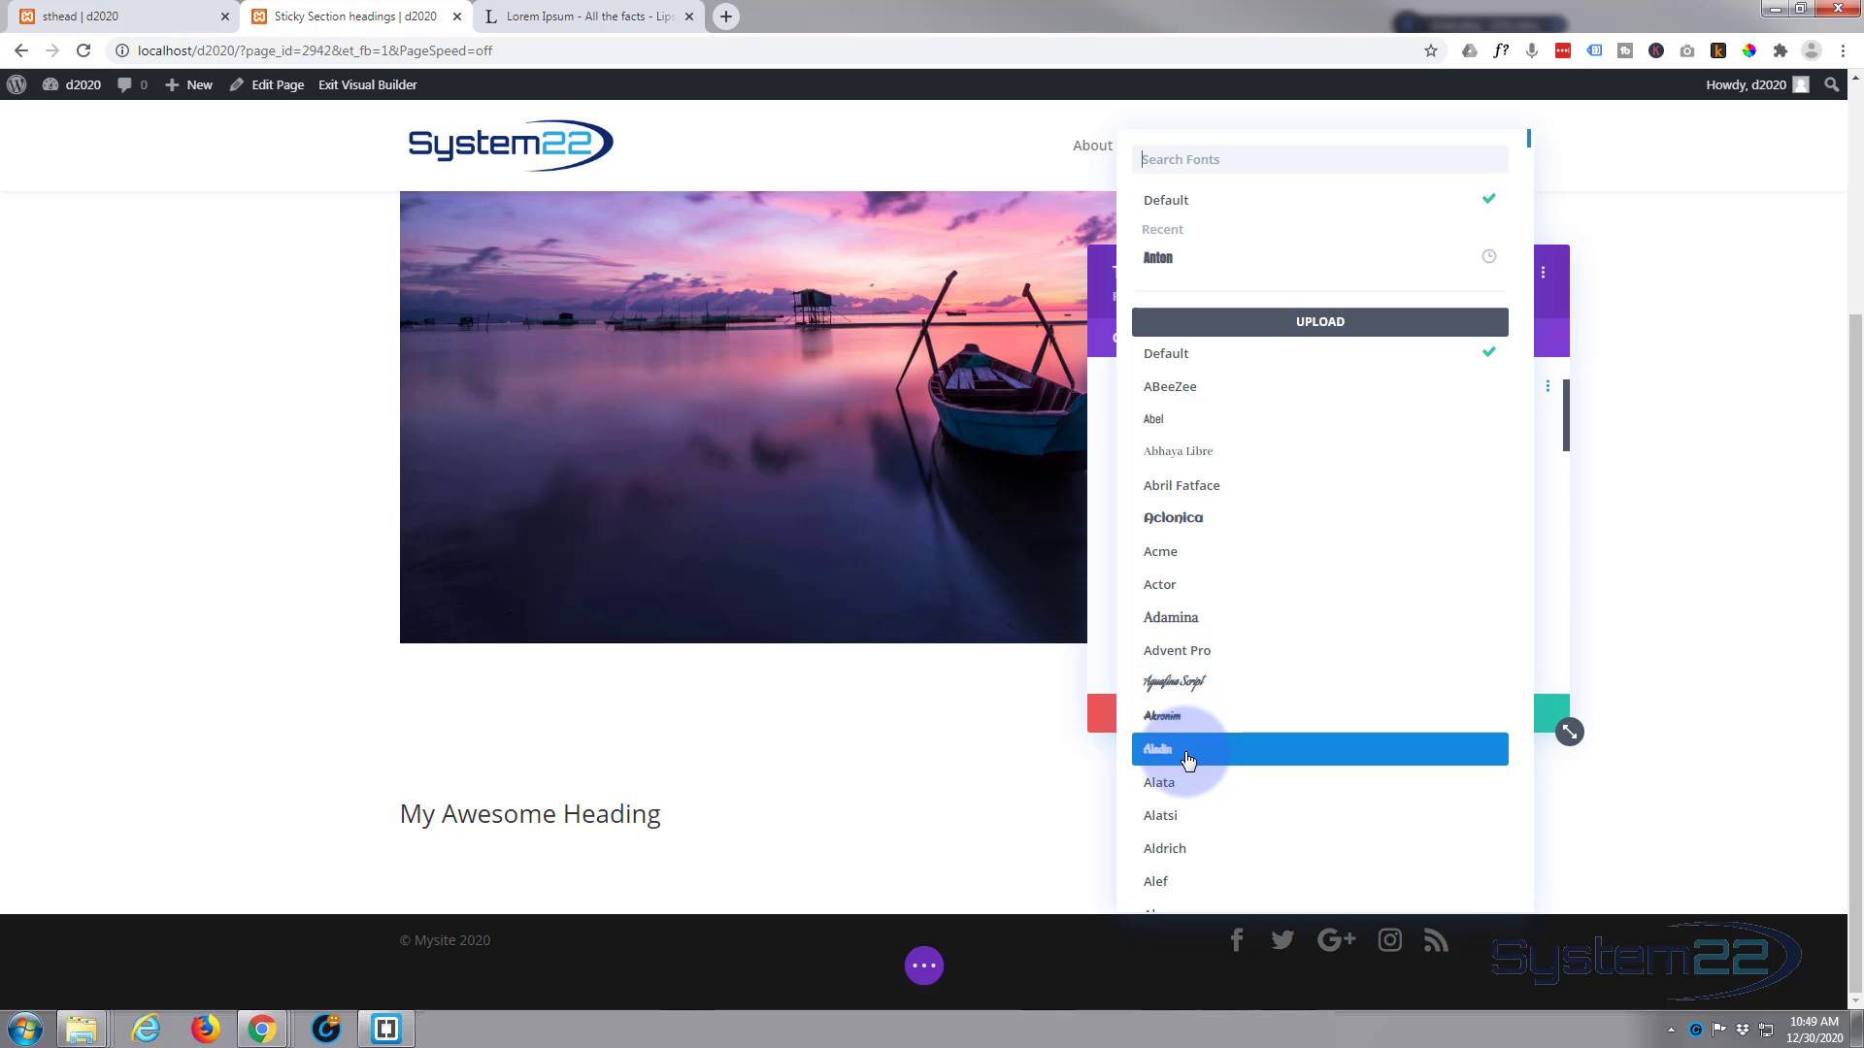
click(1169, 260)
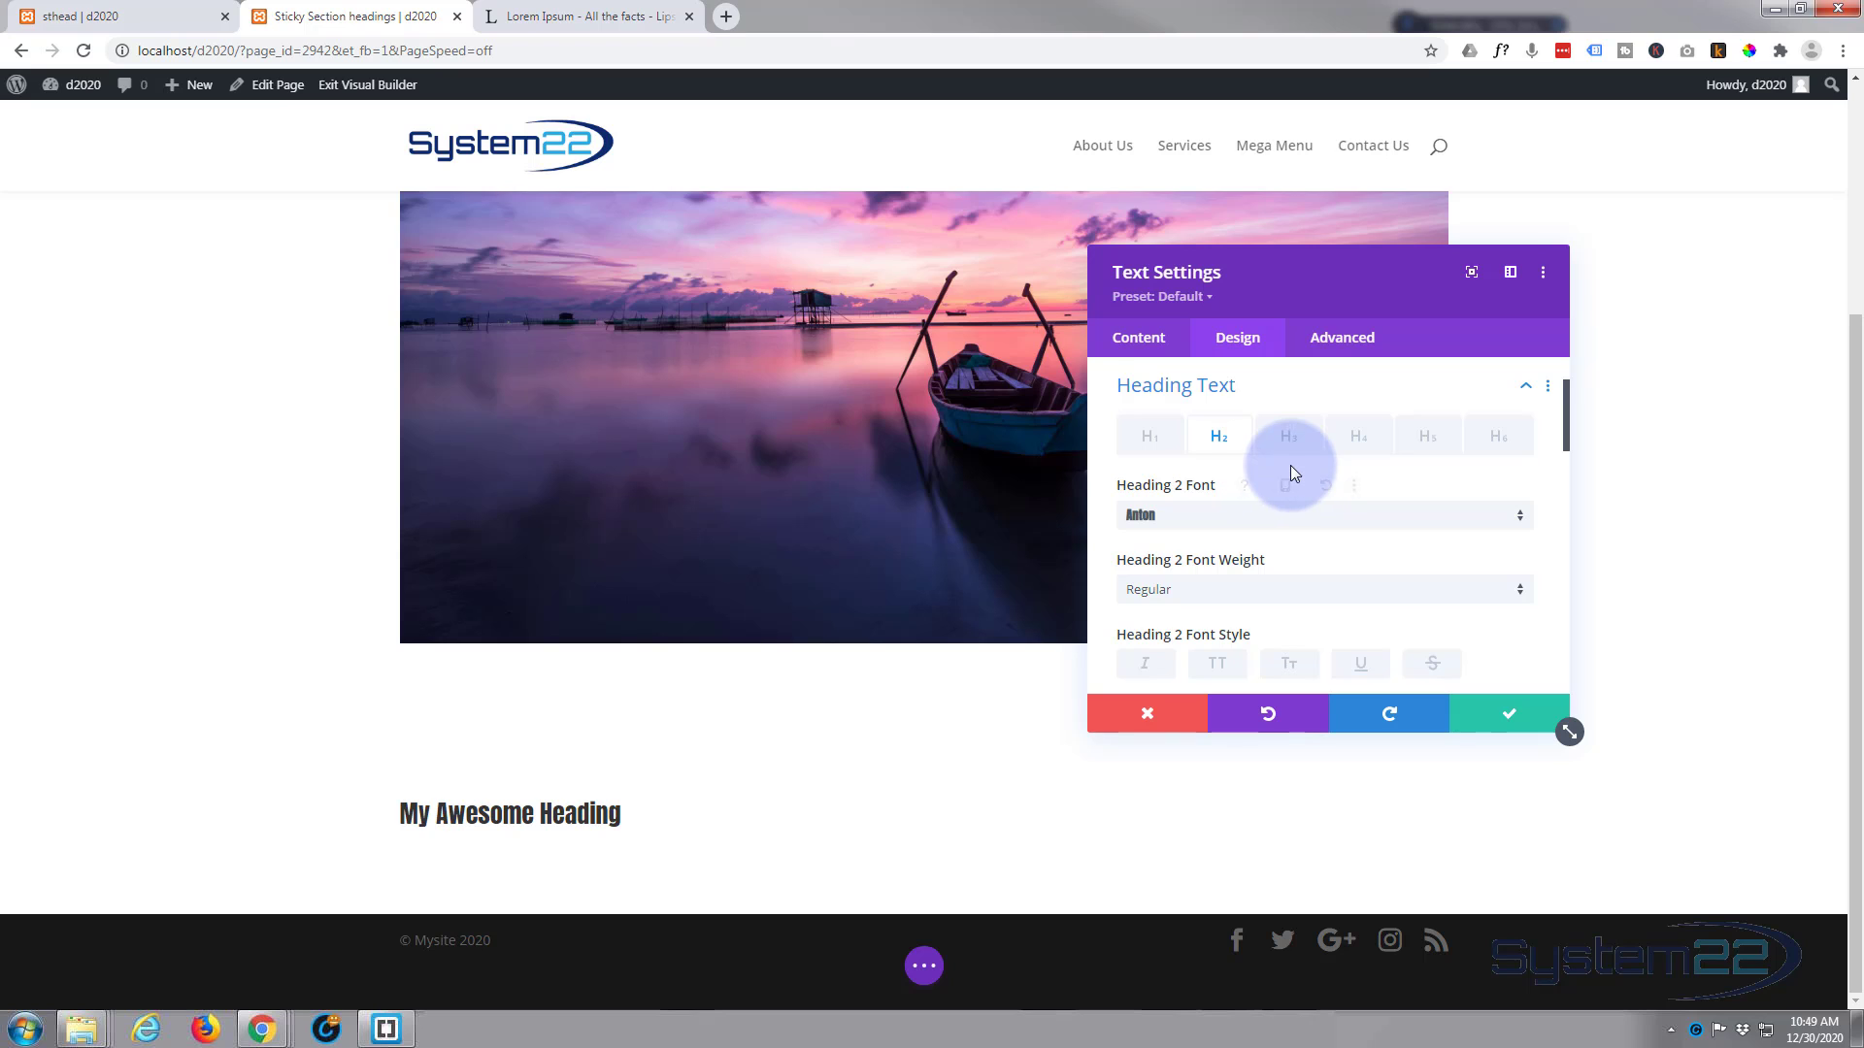
scroll(1290, 466, down, 1)
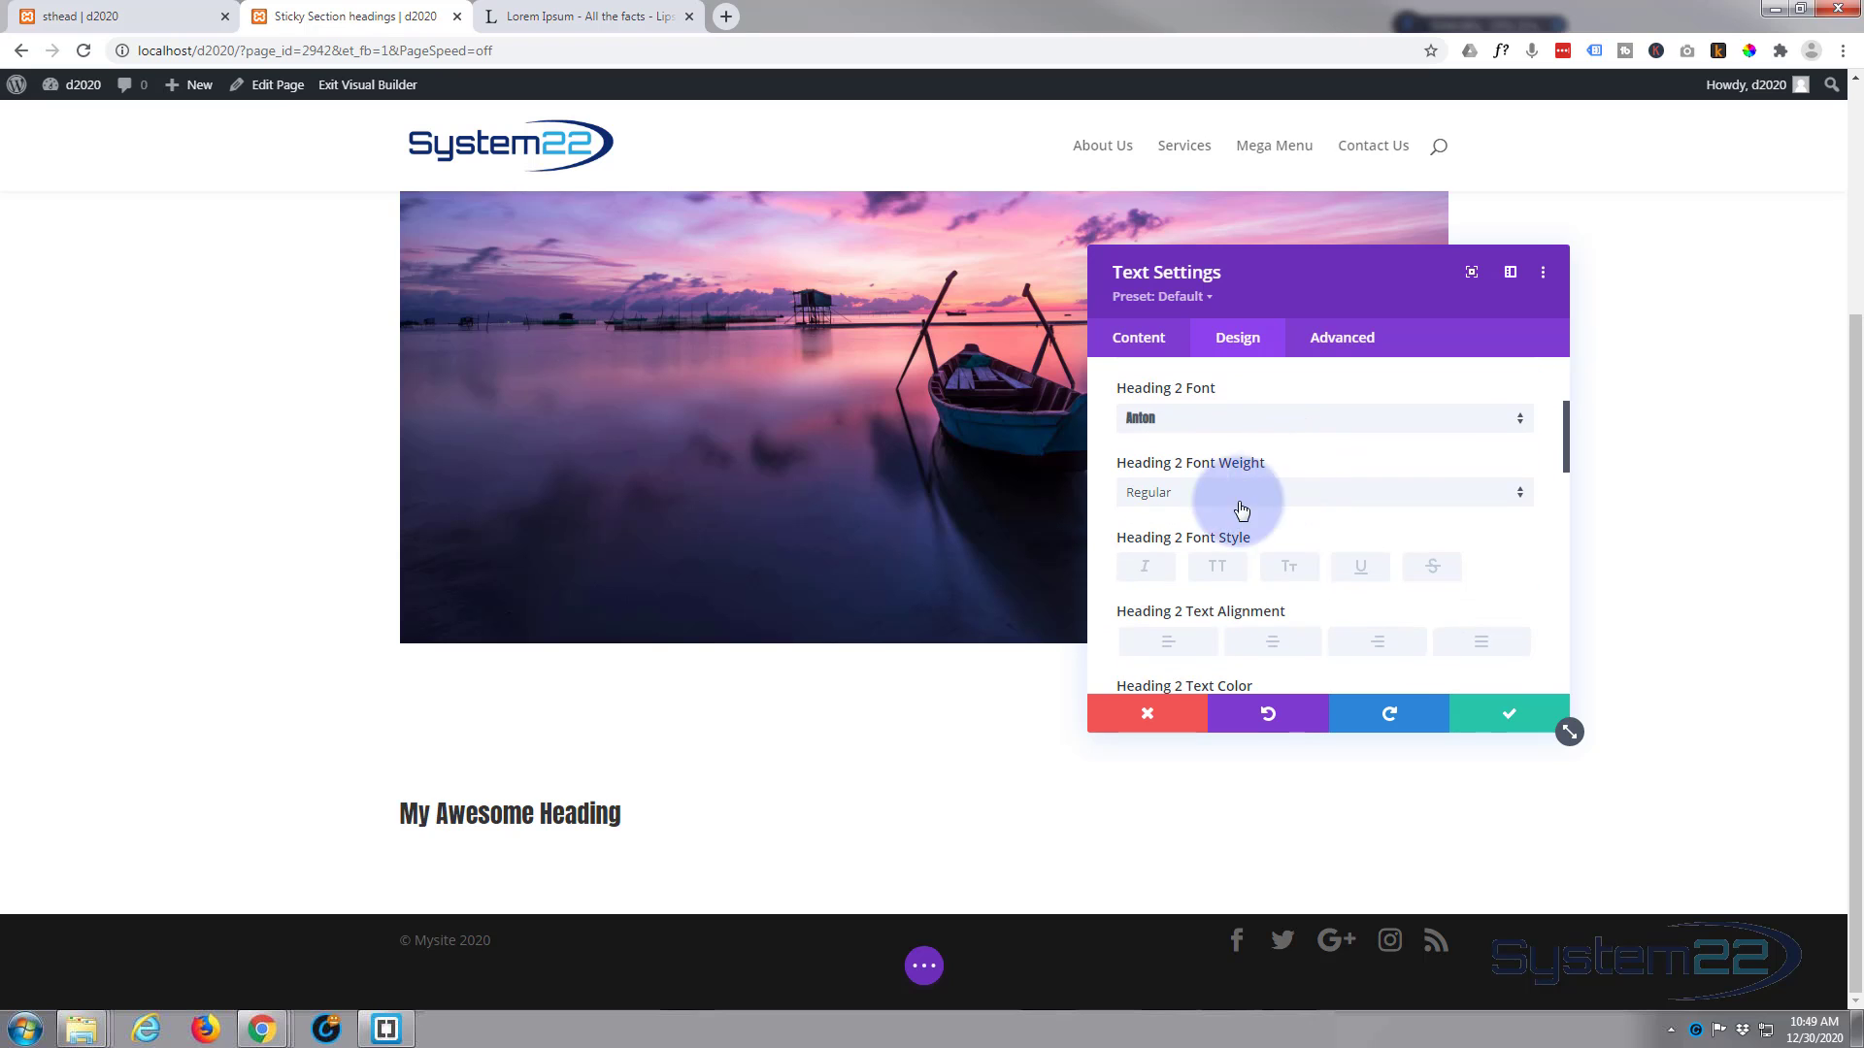
click(1218, 574)
click(1281, 647)
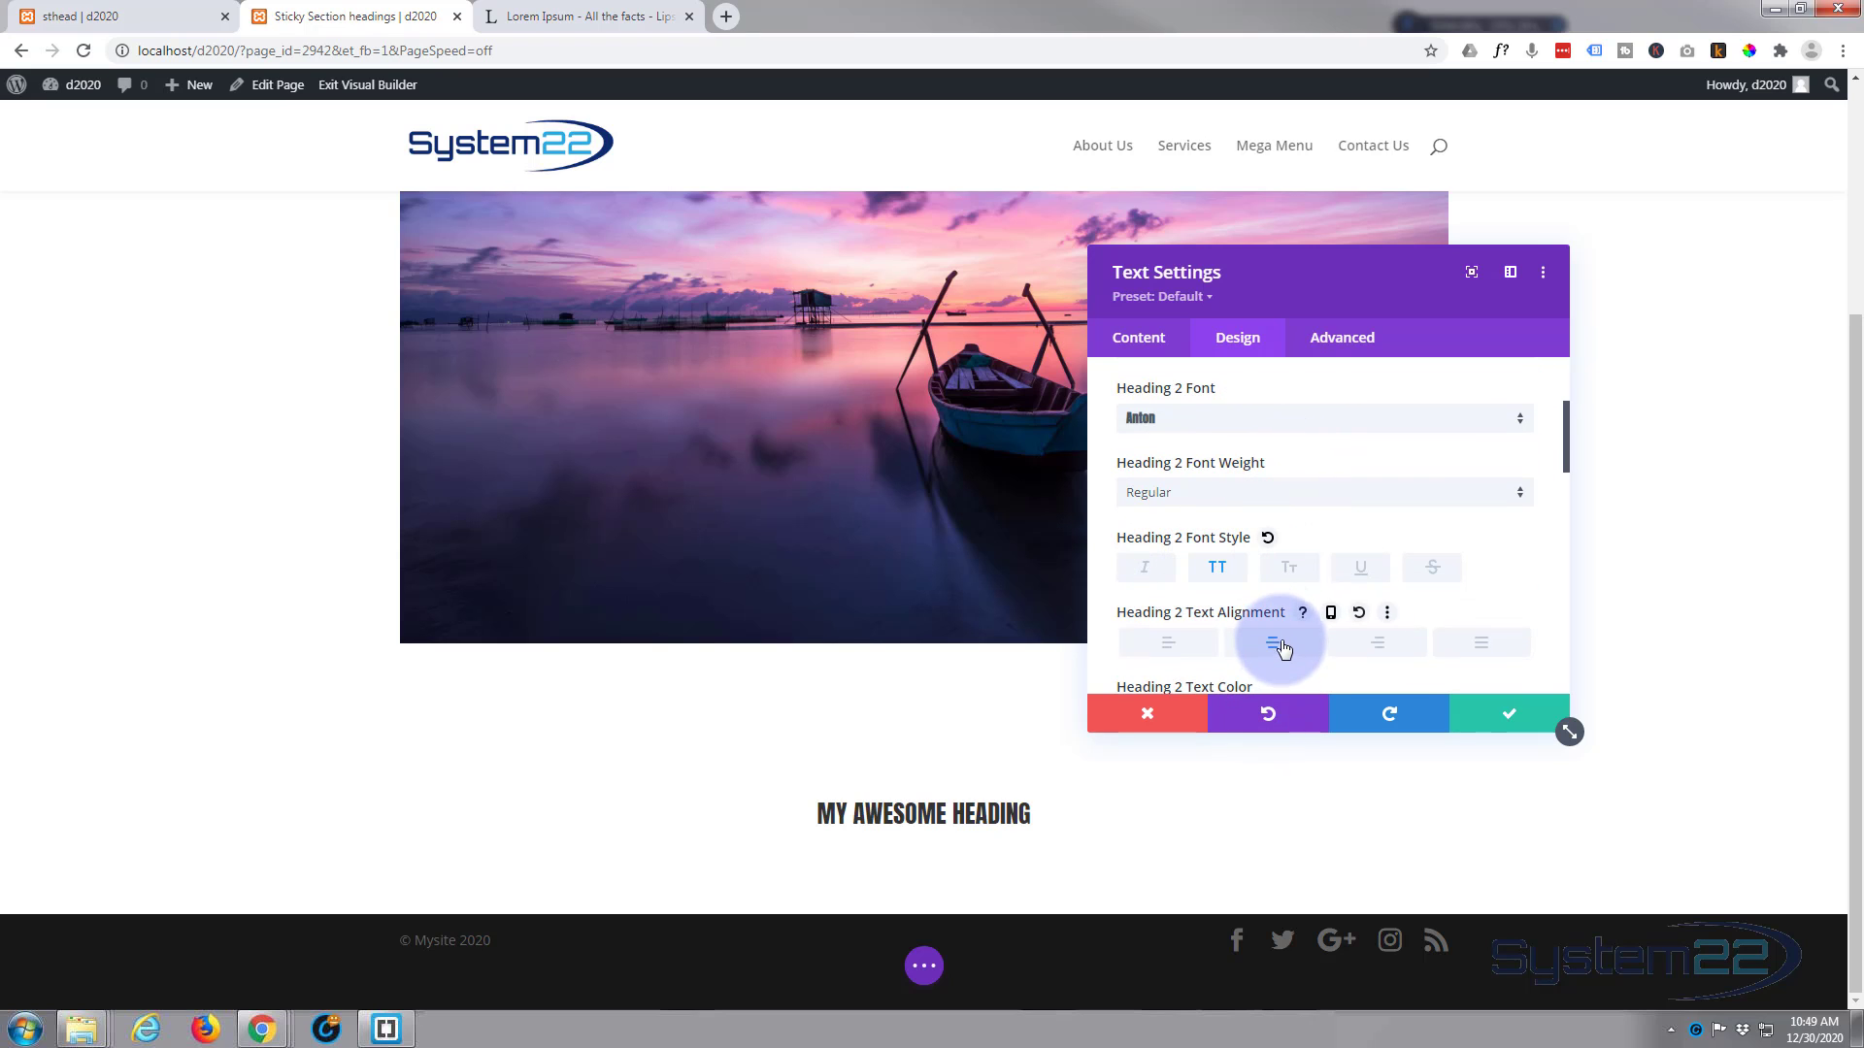
Step: Set the Heading 2 text size to 81px and its font weight to Bold
scroll(1245, 532, down, 3)
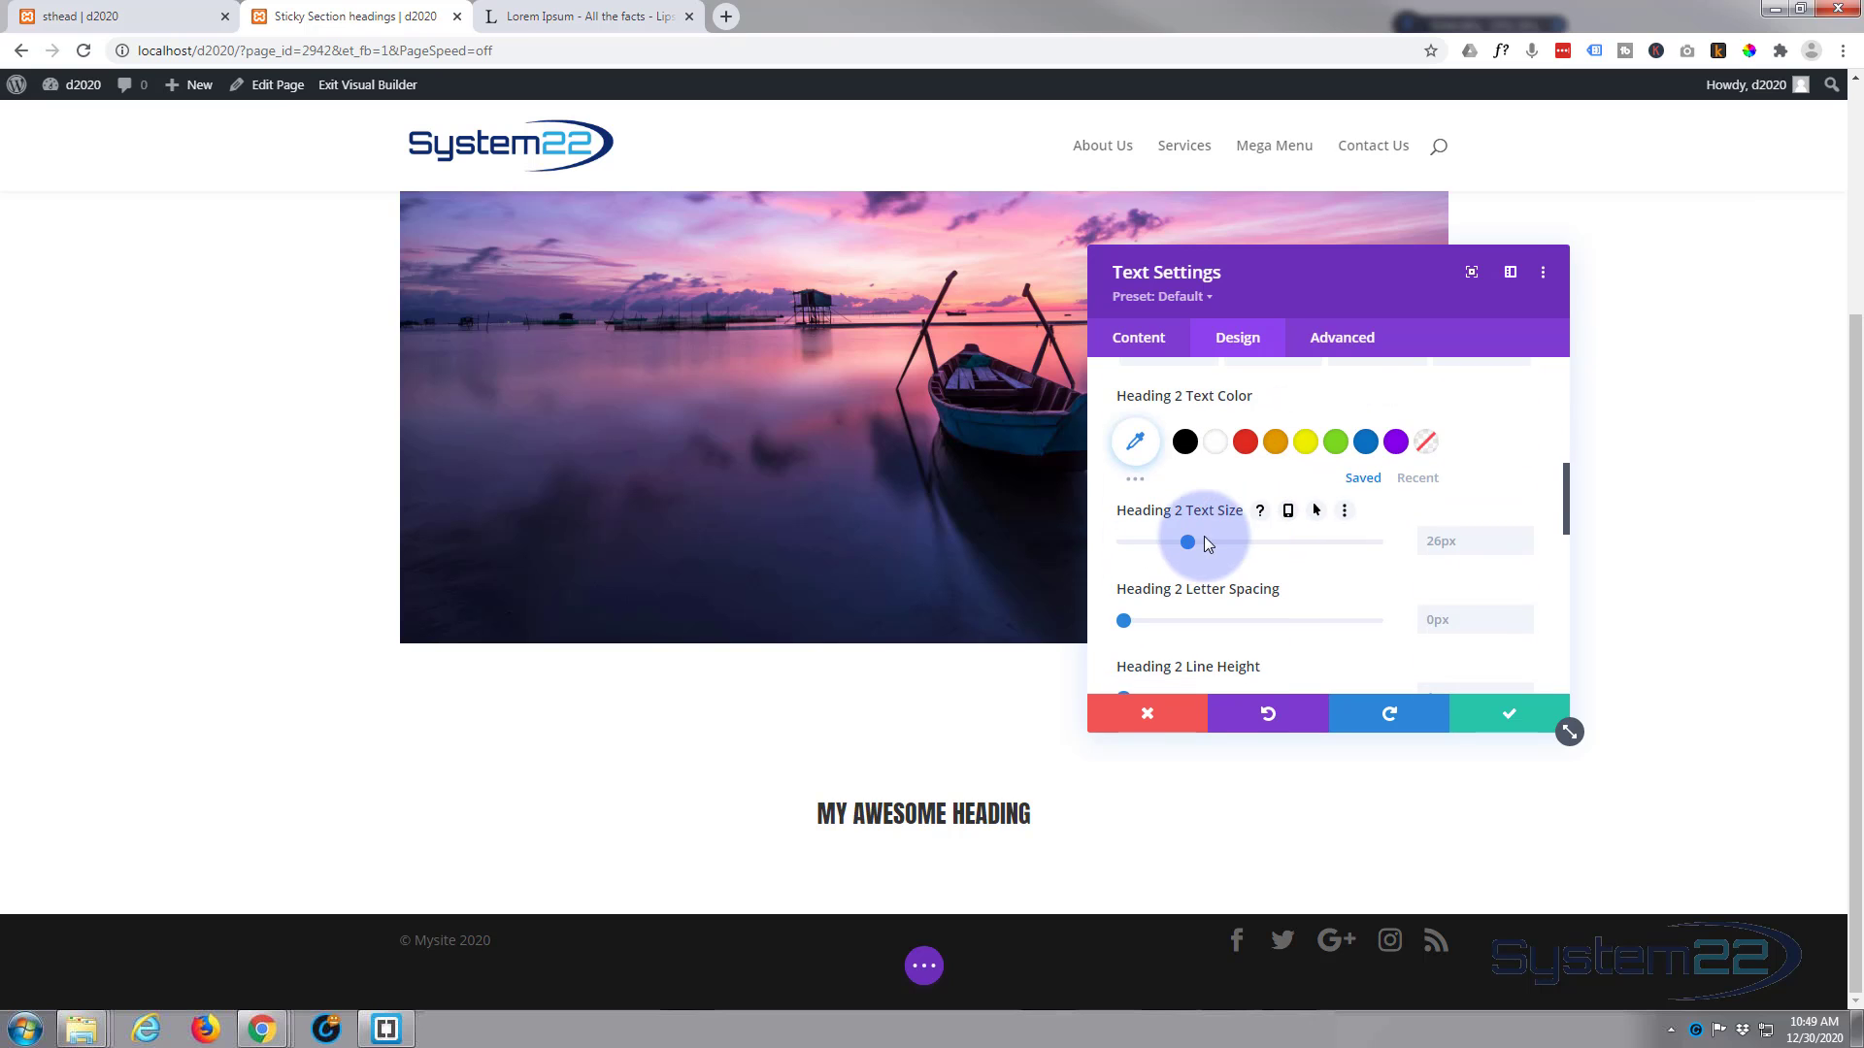
drag(1188, 539, 1256, 544)
drag(1297, 546, 1329, 544)
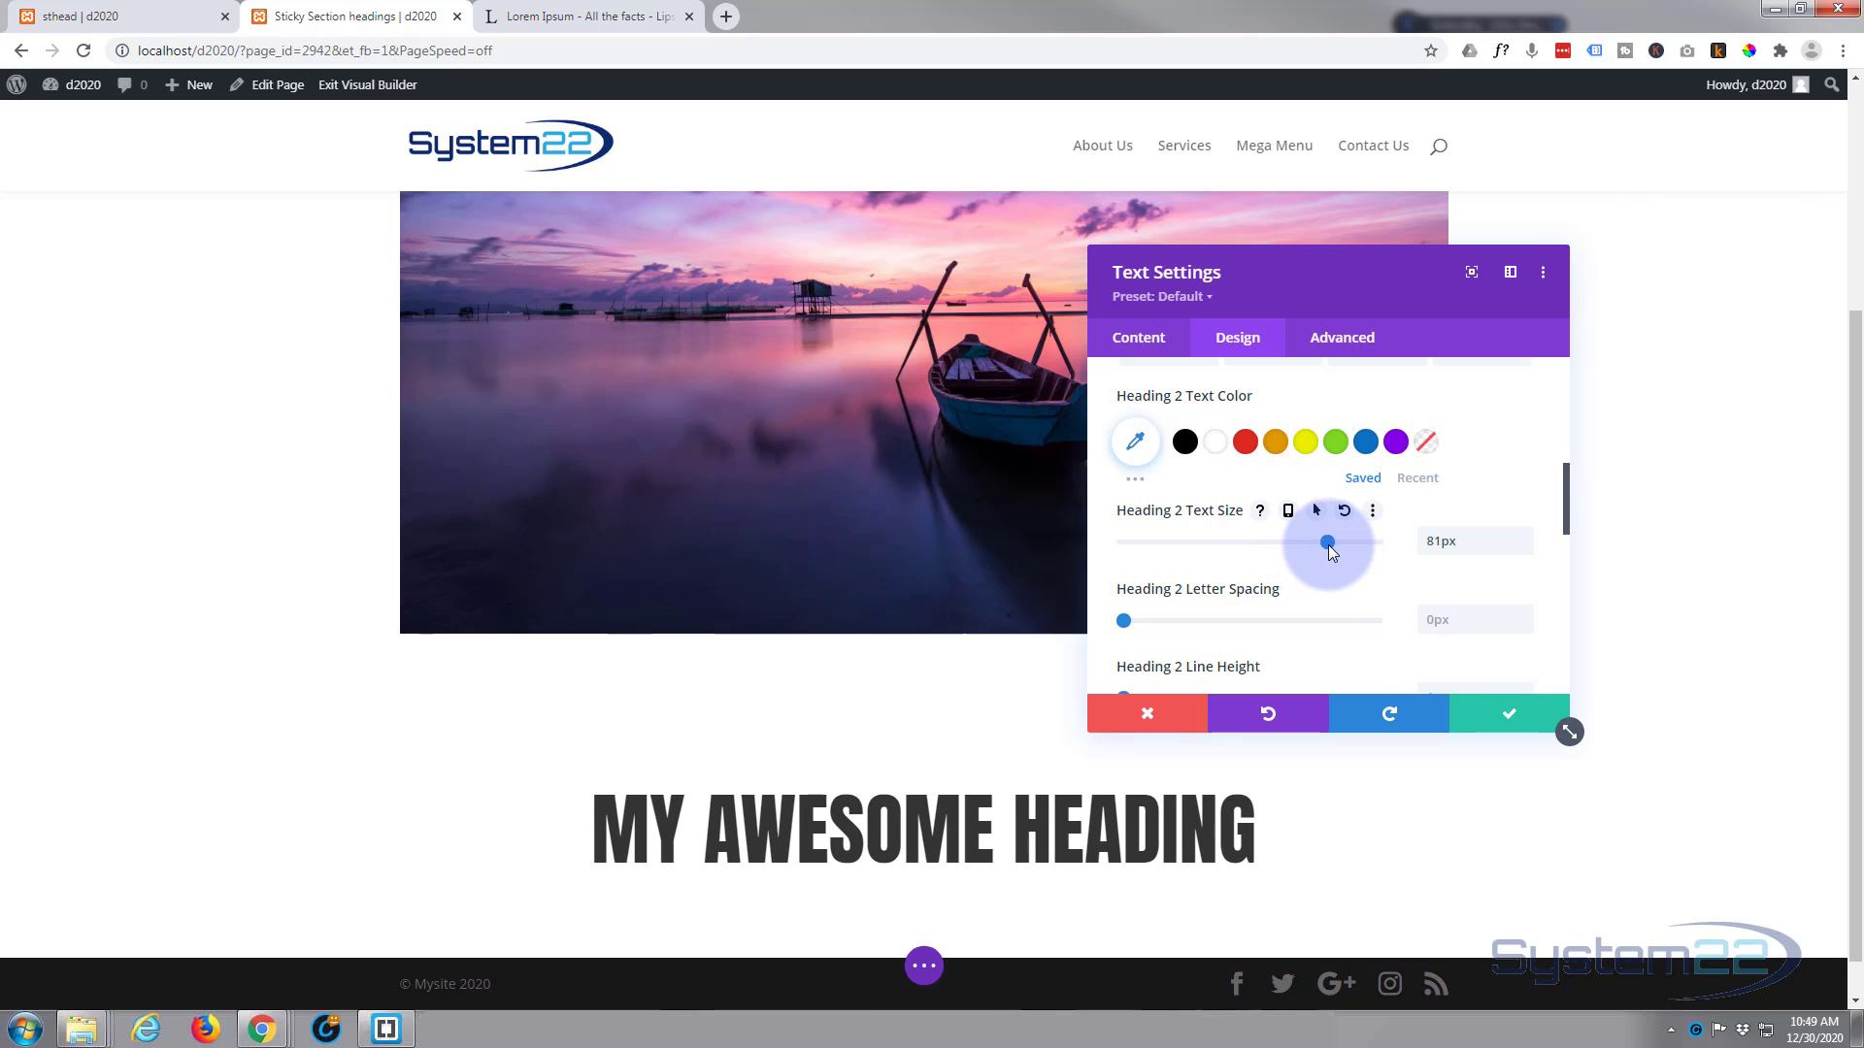
scroll(1302, 567, up, 2)
scroll(1302, 567, up, 1)
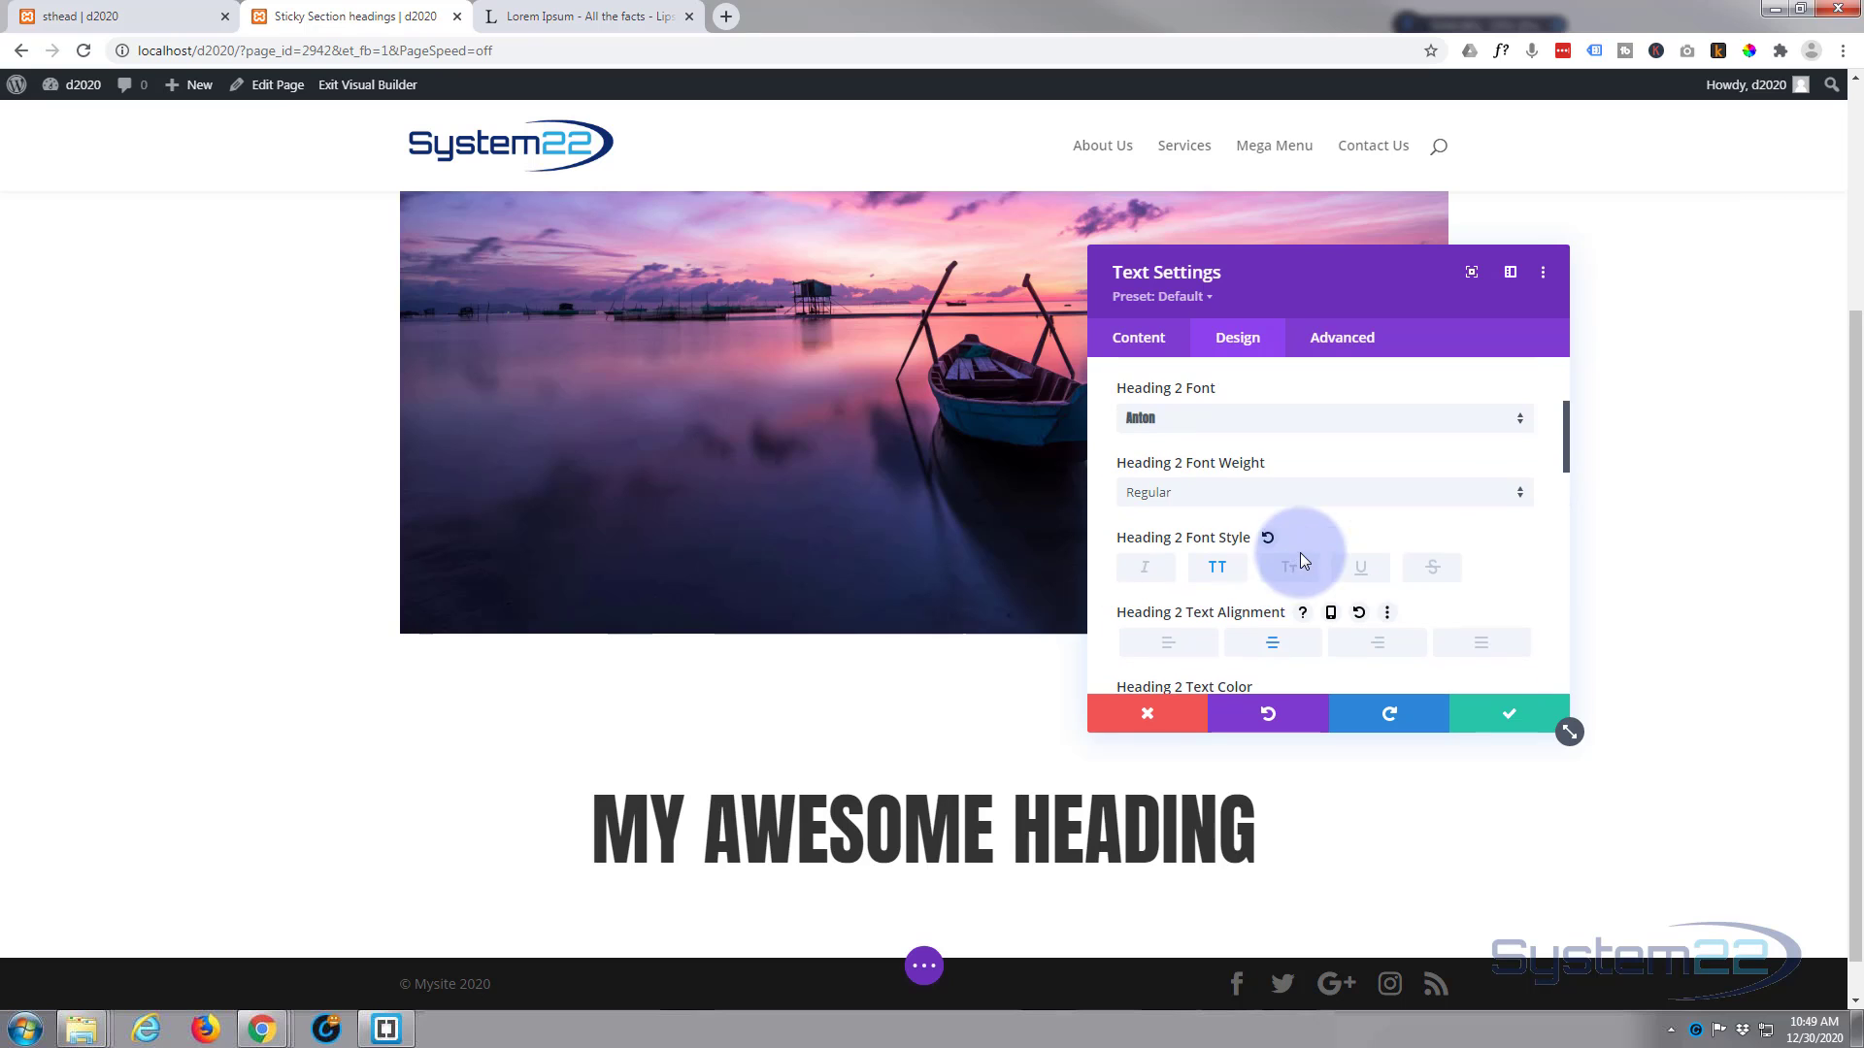
click(1209, 497)
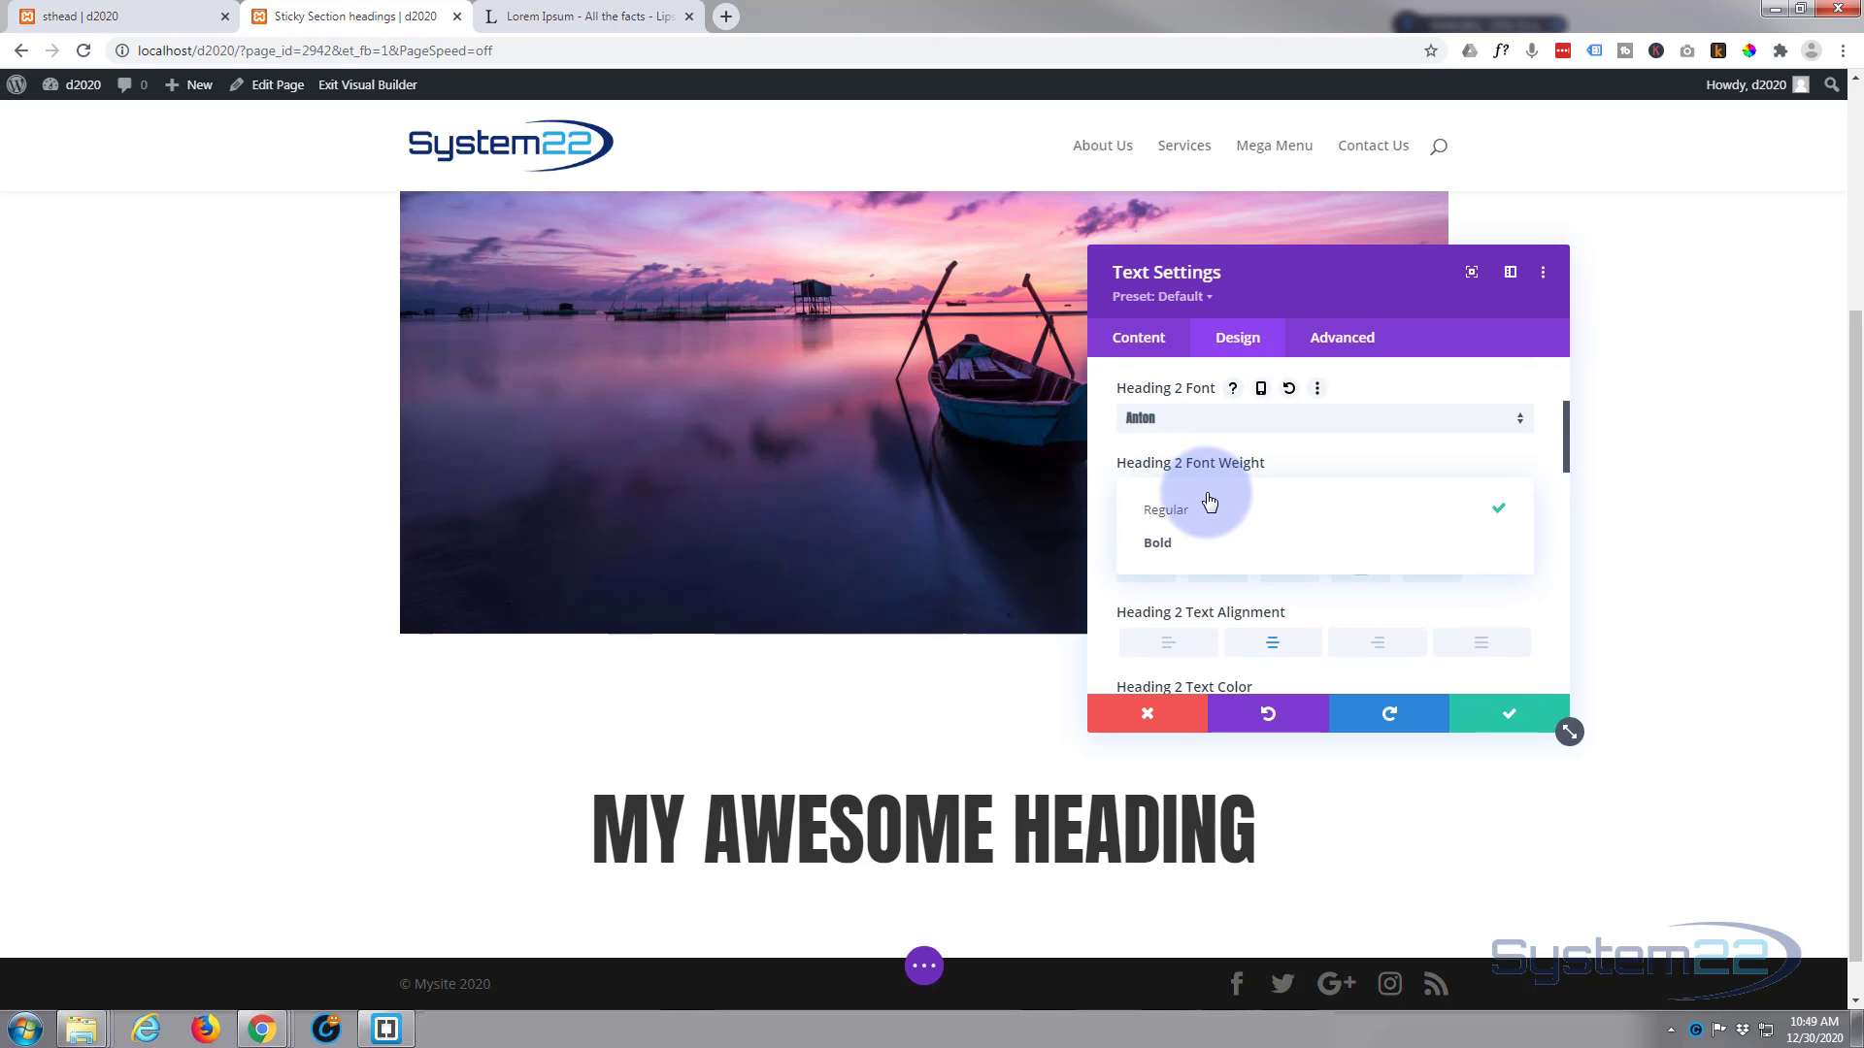
click(1191, 542)
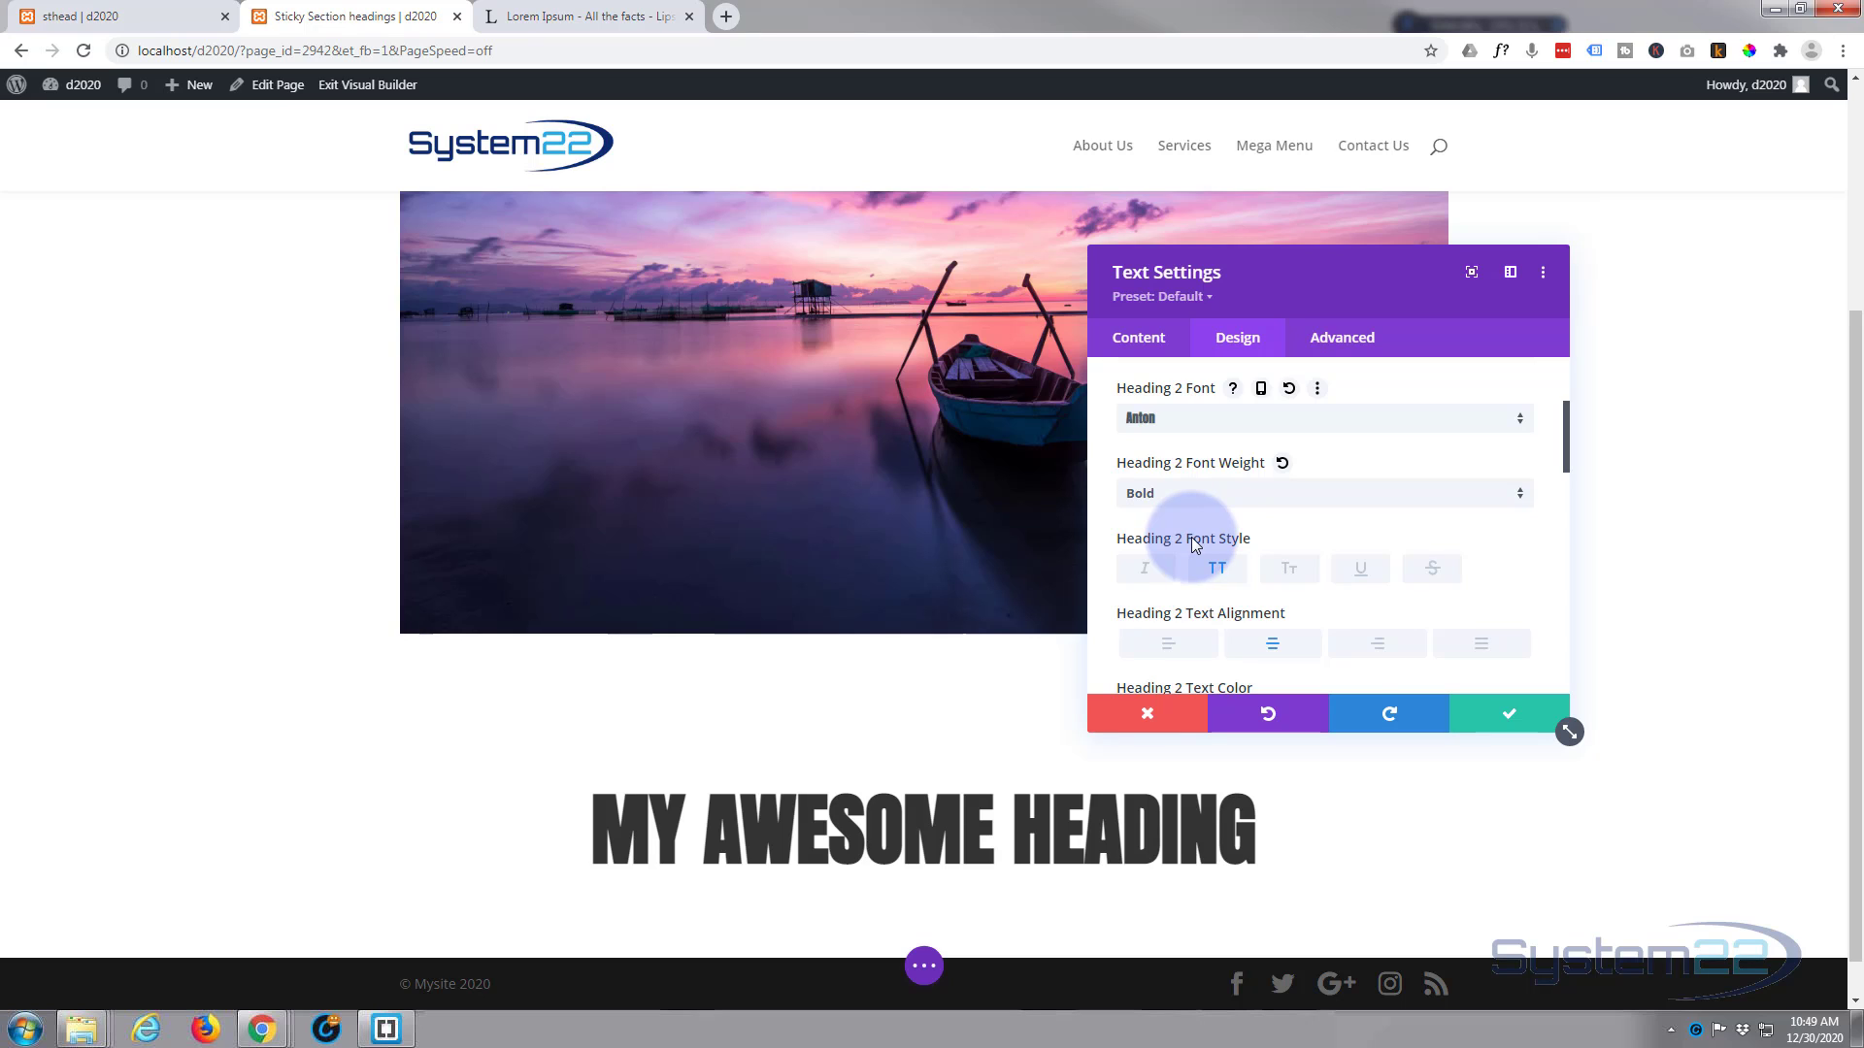
Step: Show the per-device options for the Heading 2 text size and save the Text module's settings
scroll(1252, 500, down, 5)
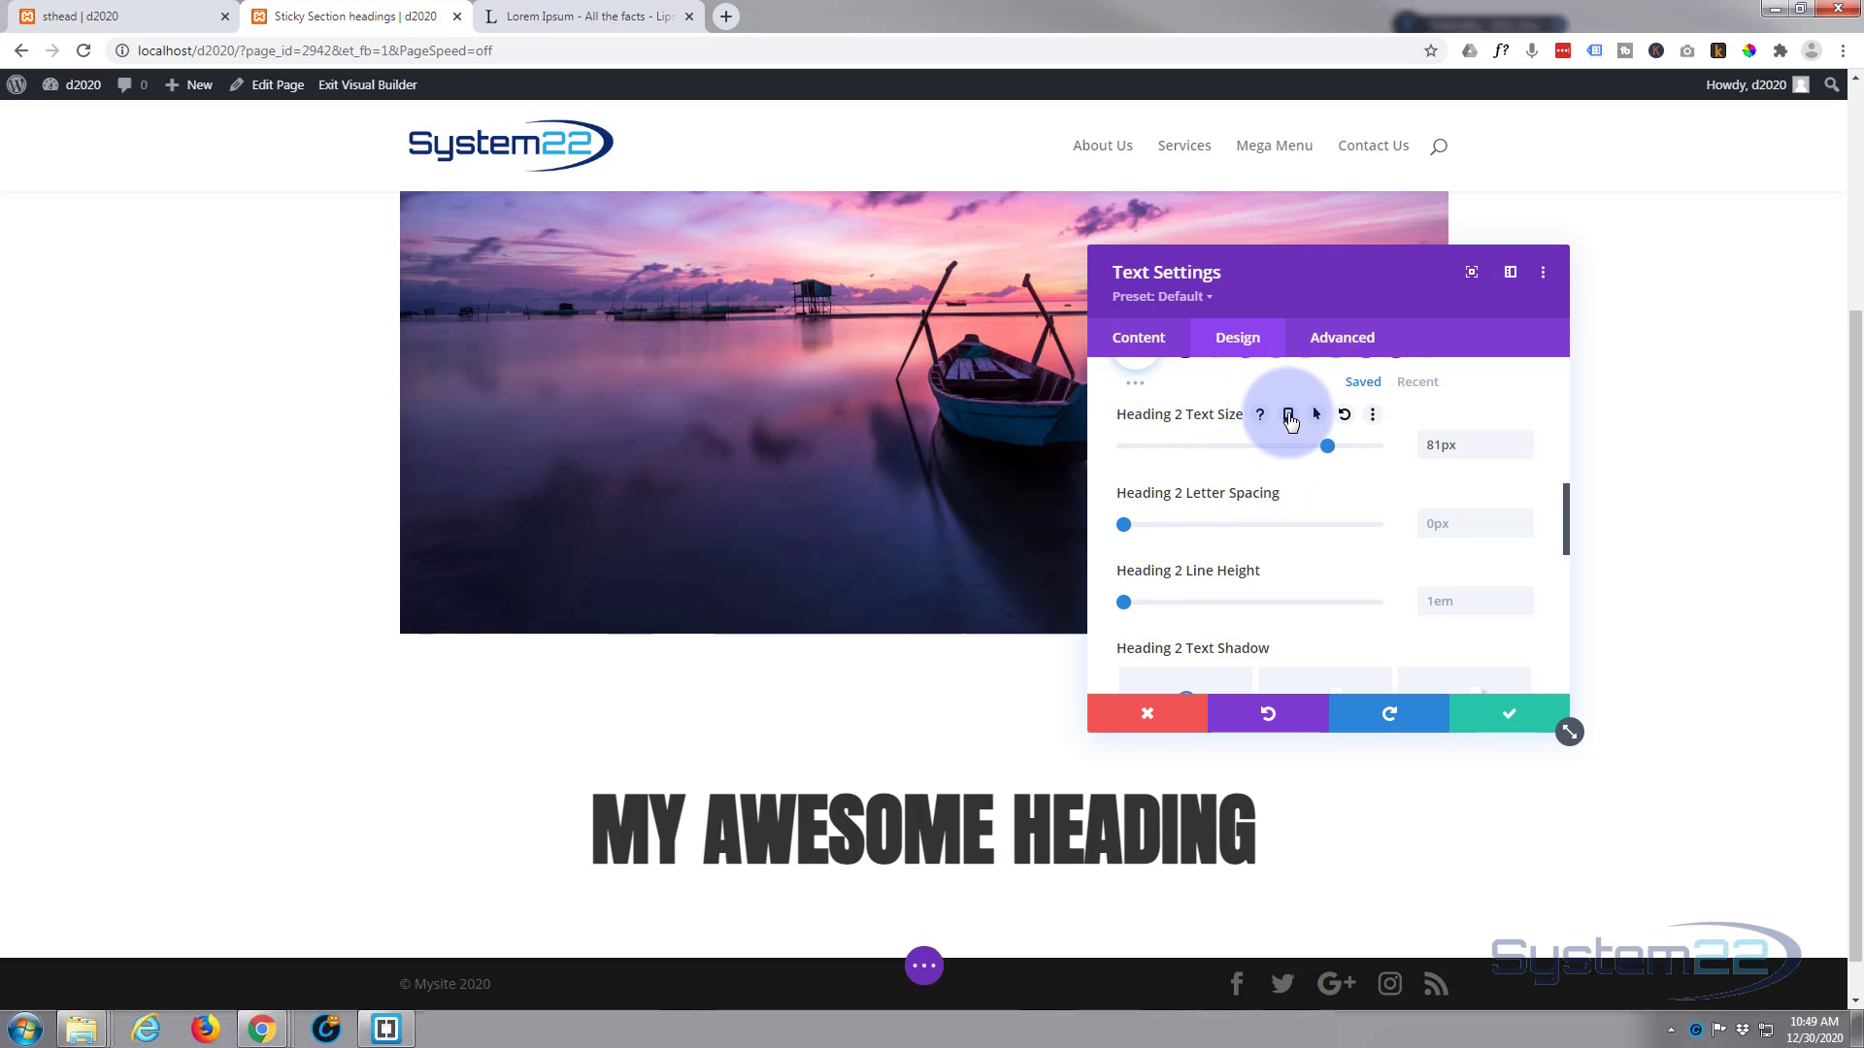
click(1289, 416)
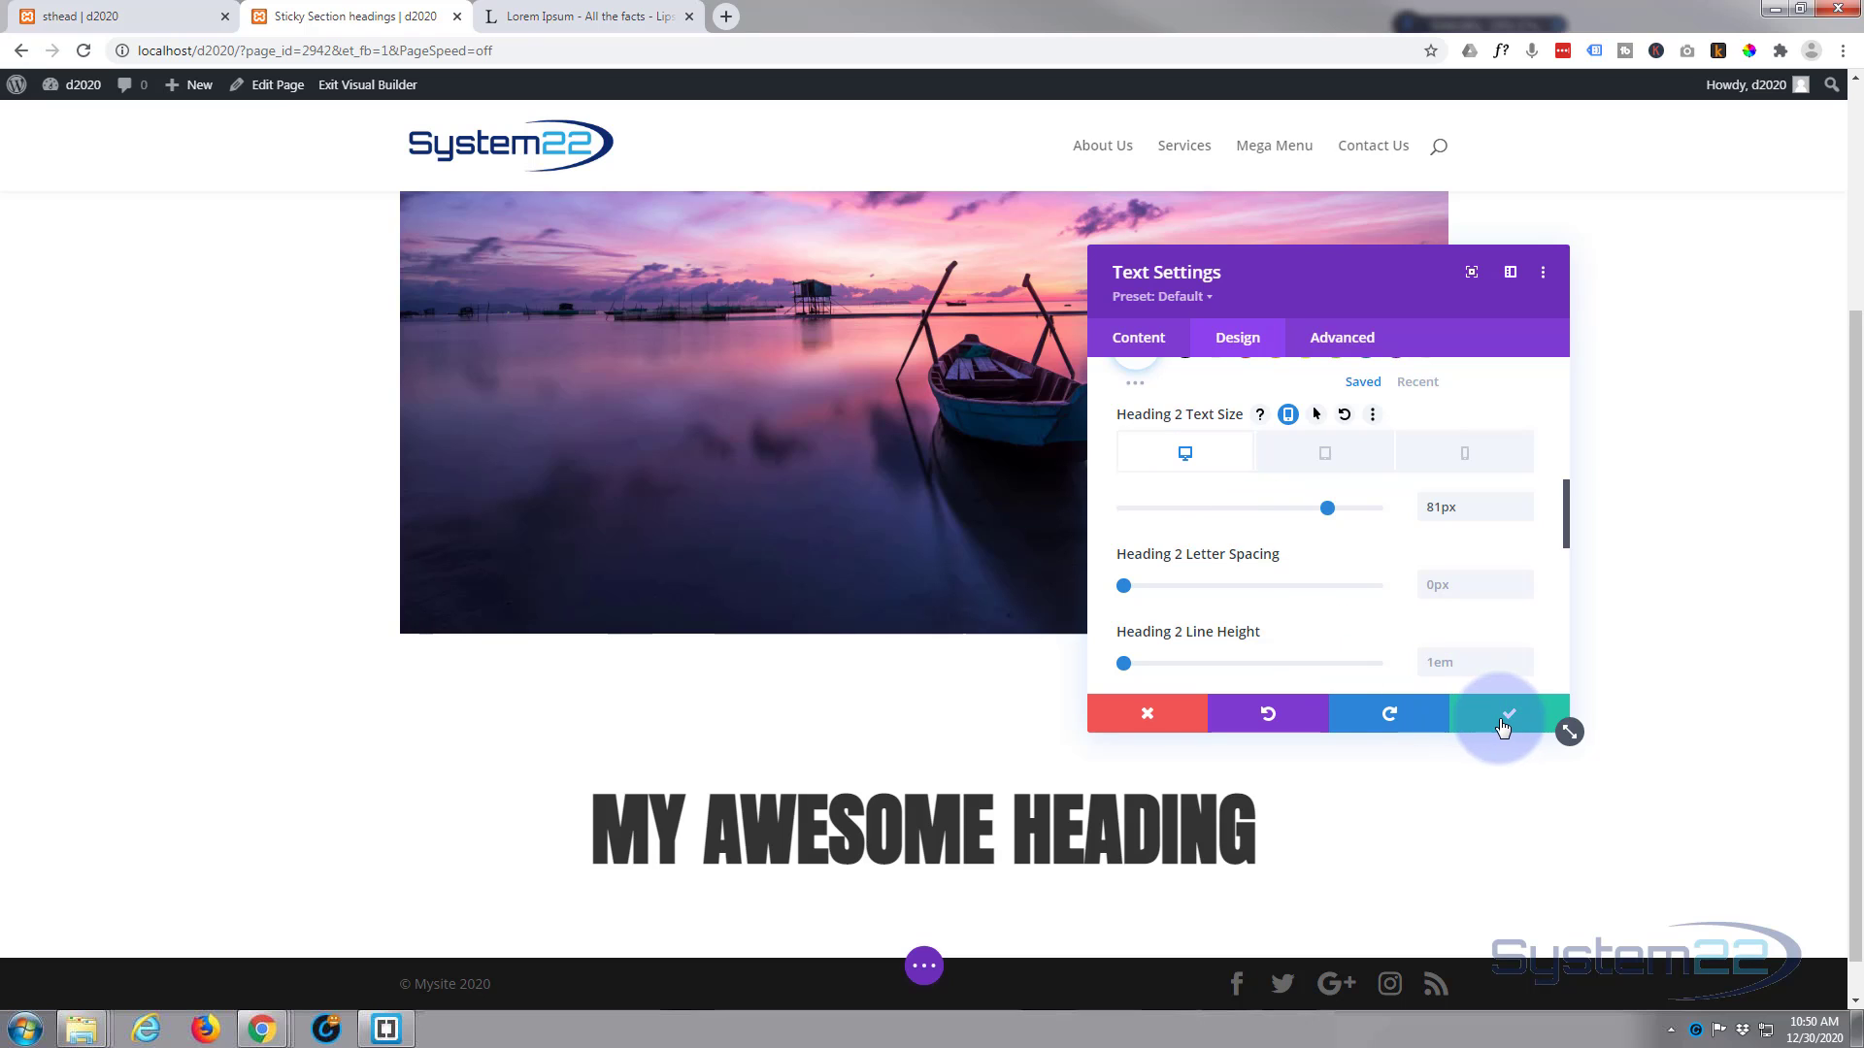
click(1502, 726)
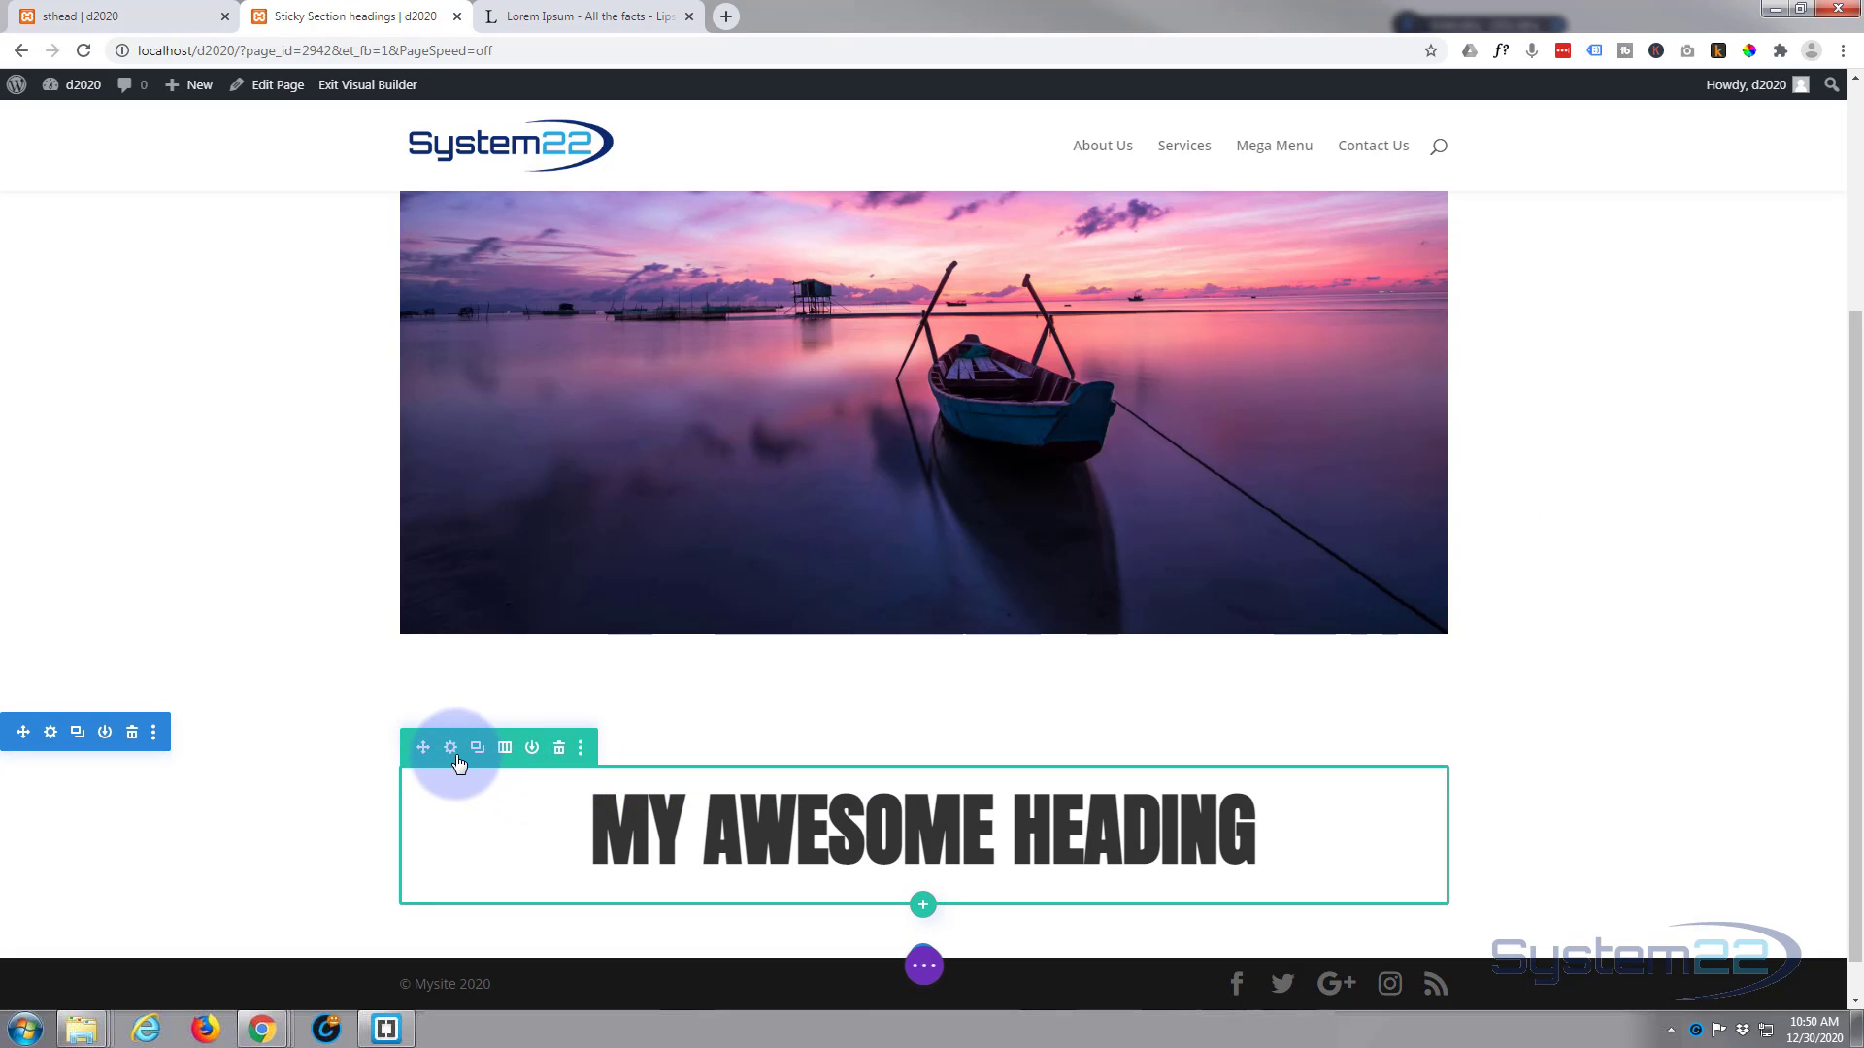
Step: Set the sticky position of the heading's row to Stick to Top in its scroll effects
click(450, 754)
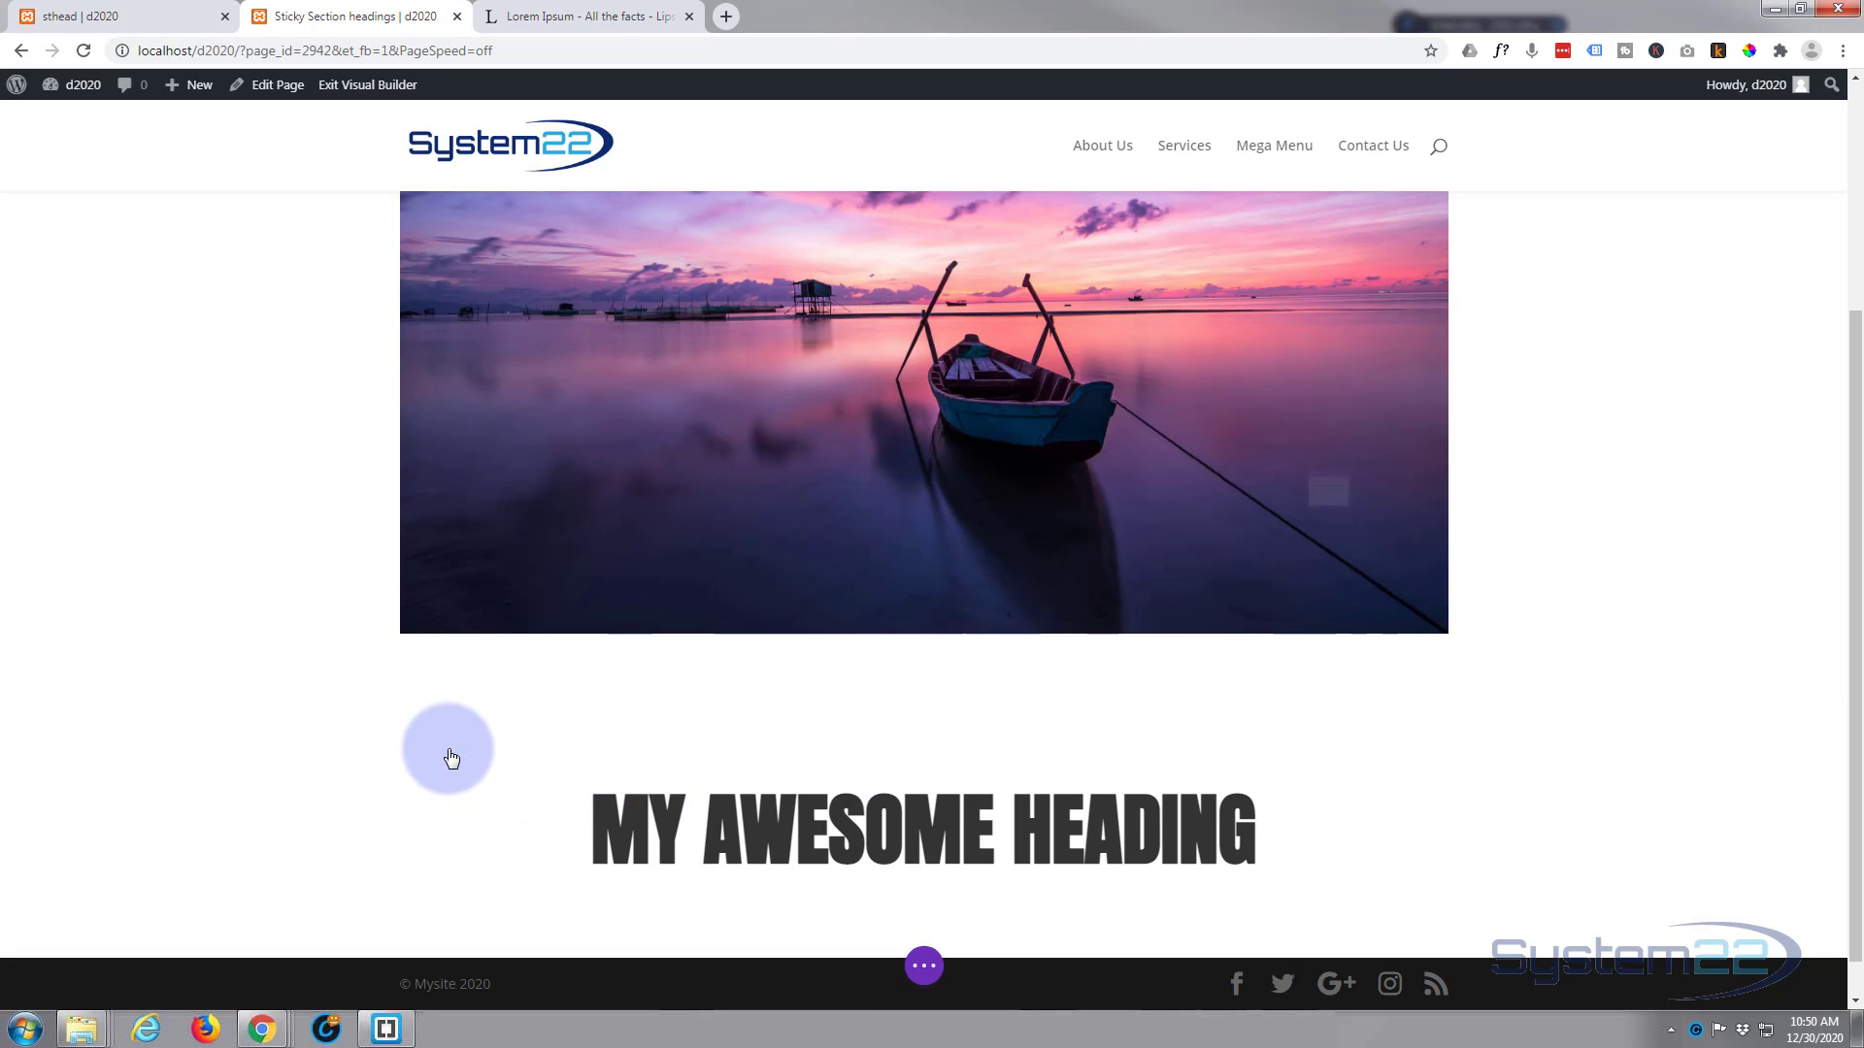
click(1335, 344)
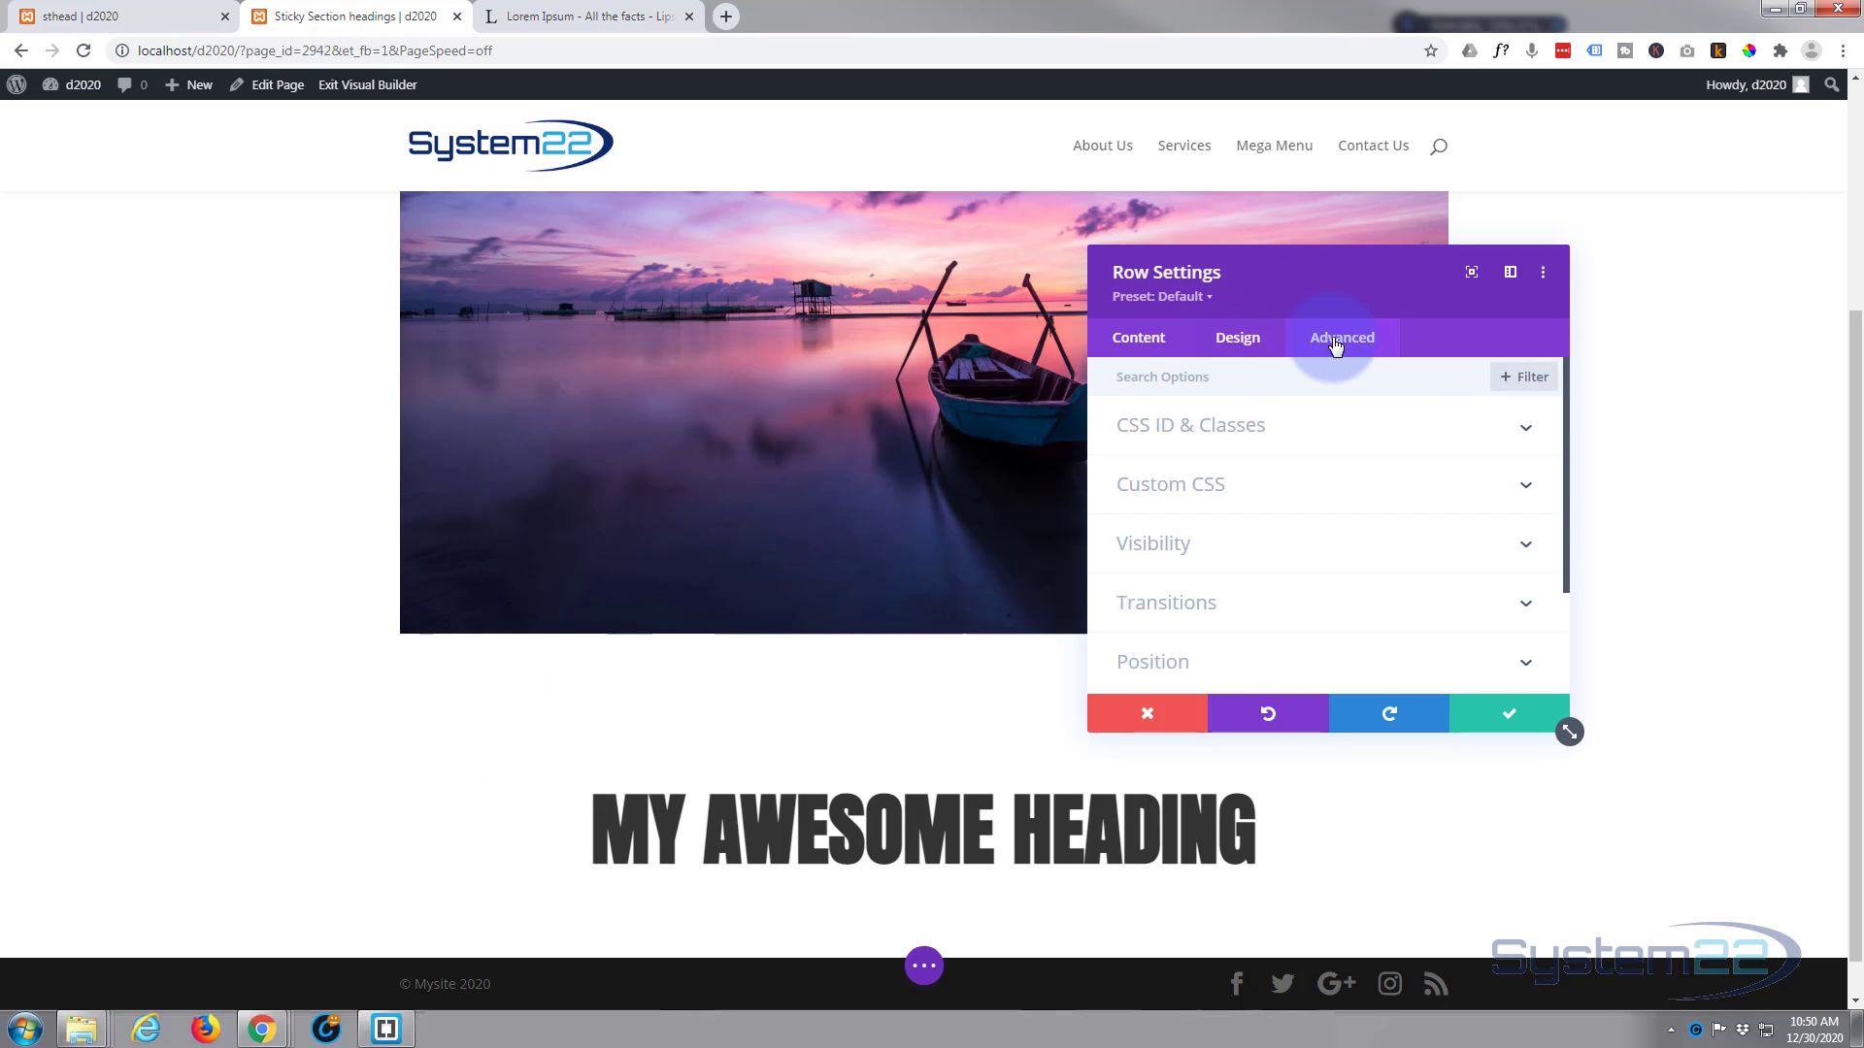
scroll(1383, 472, down, 2)
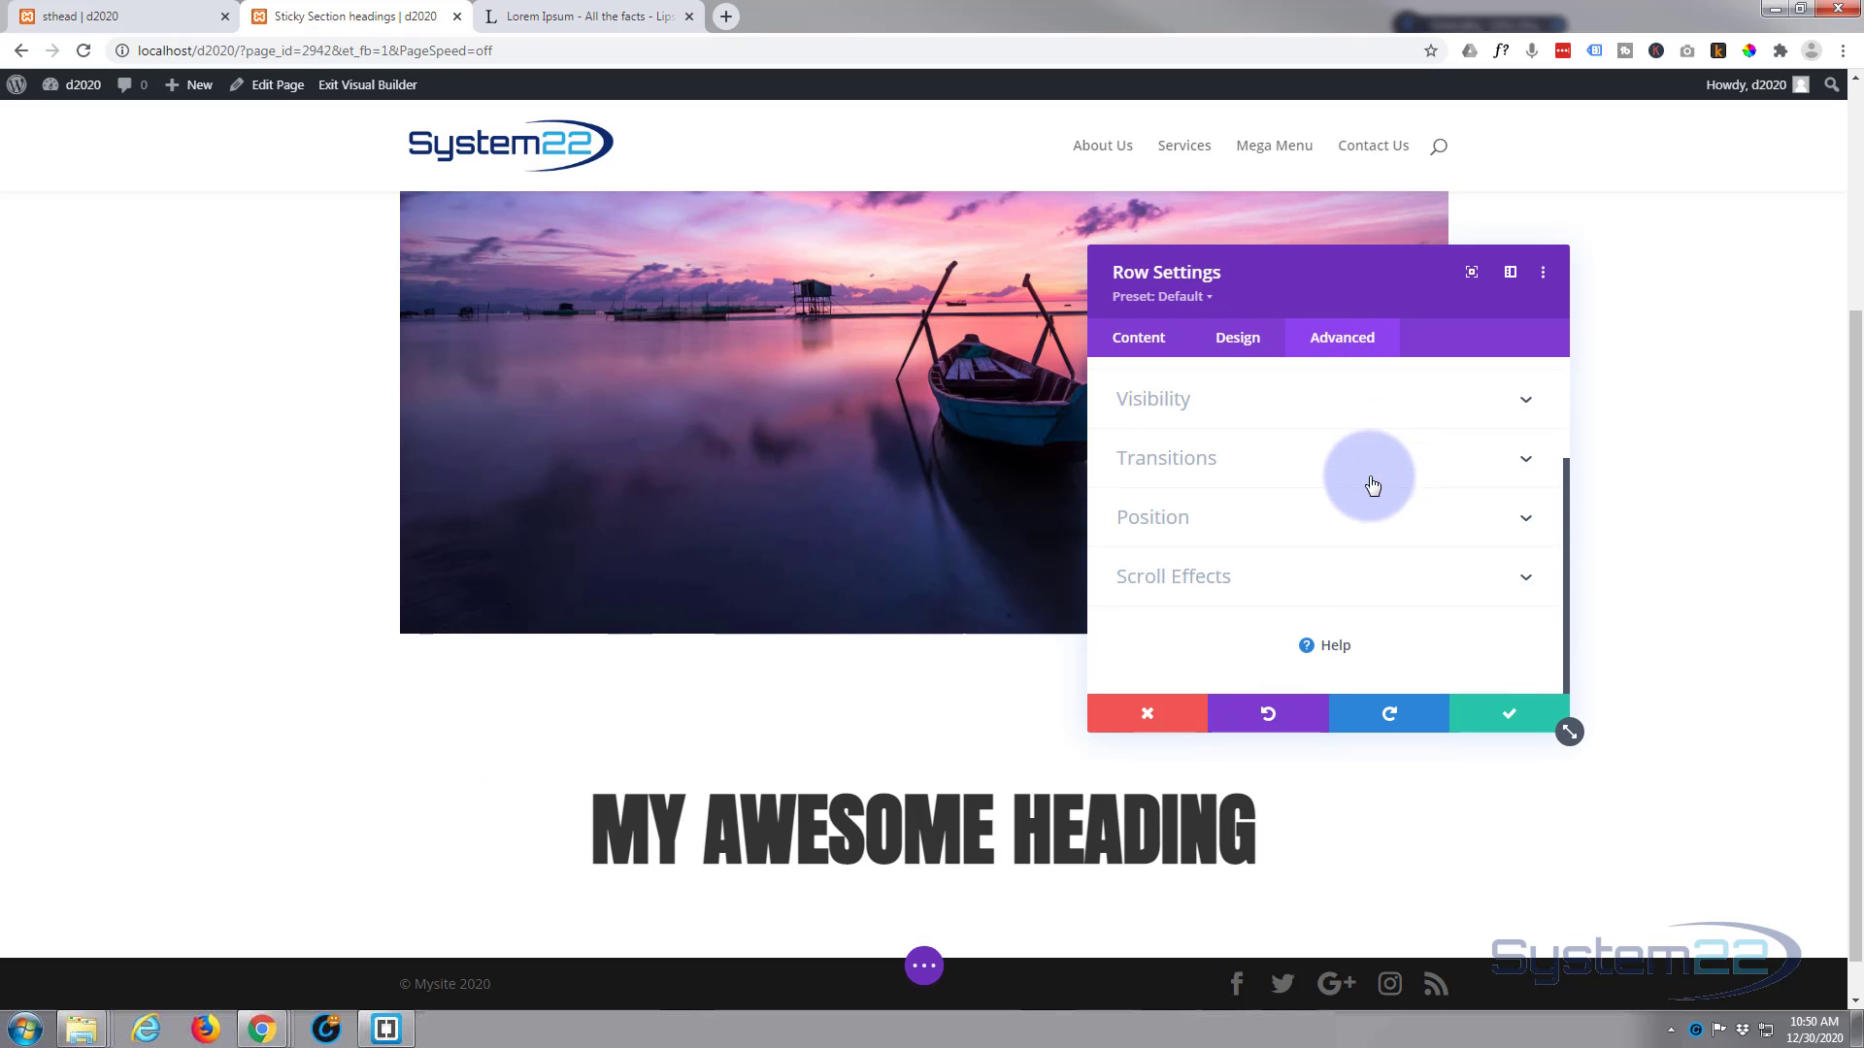
click(1306, 577)
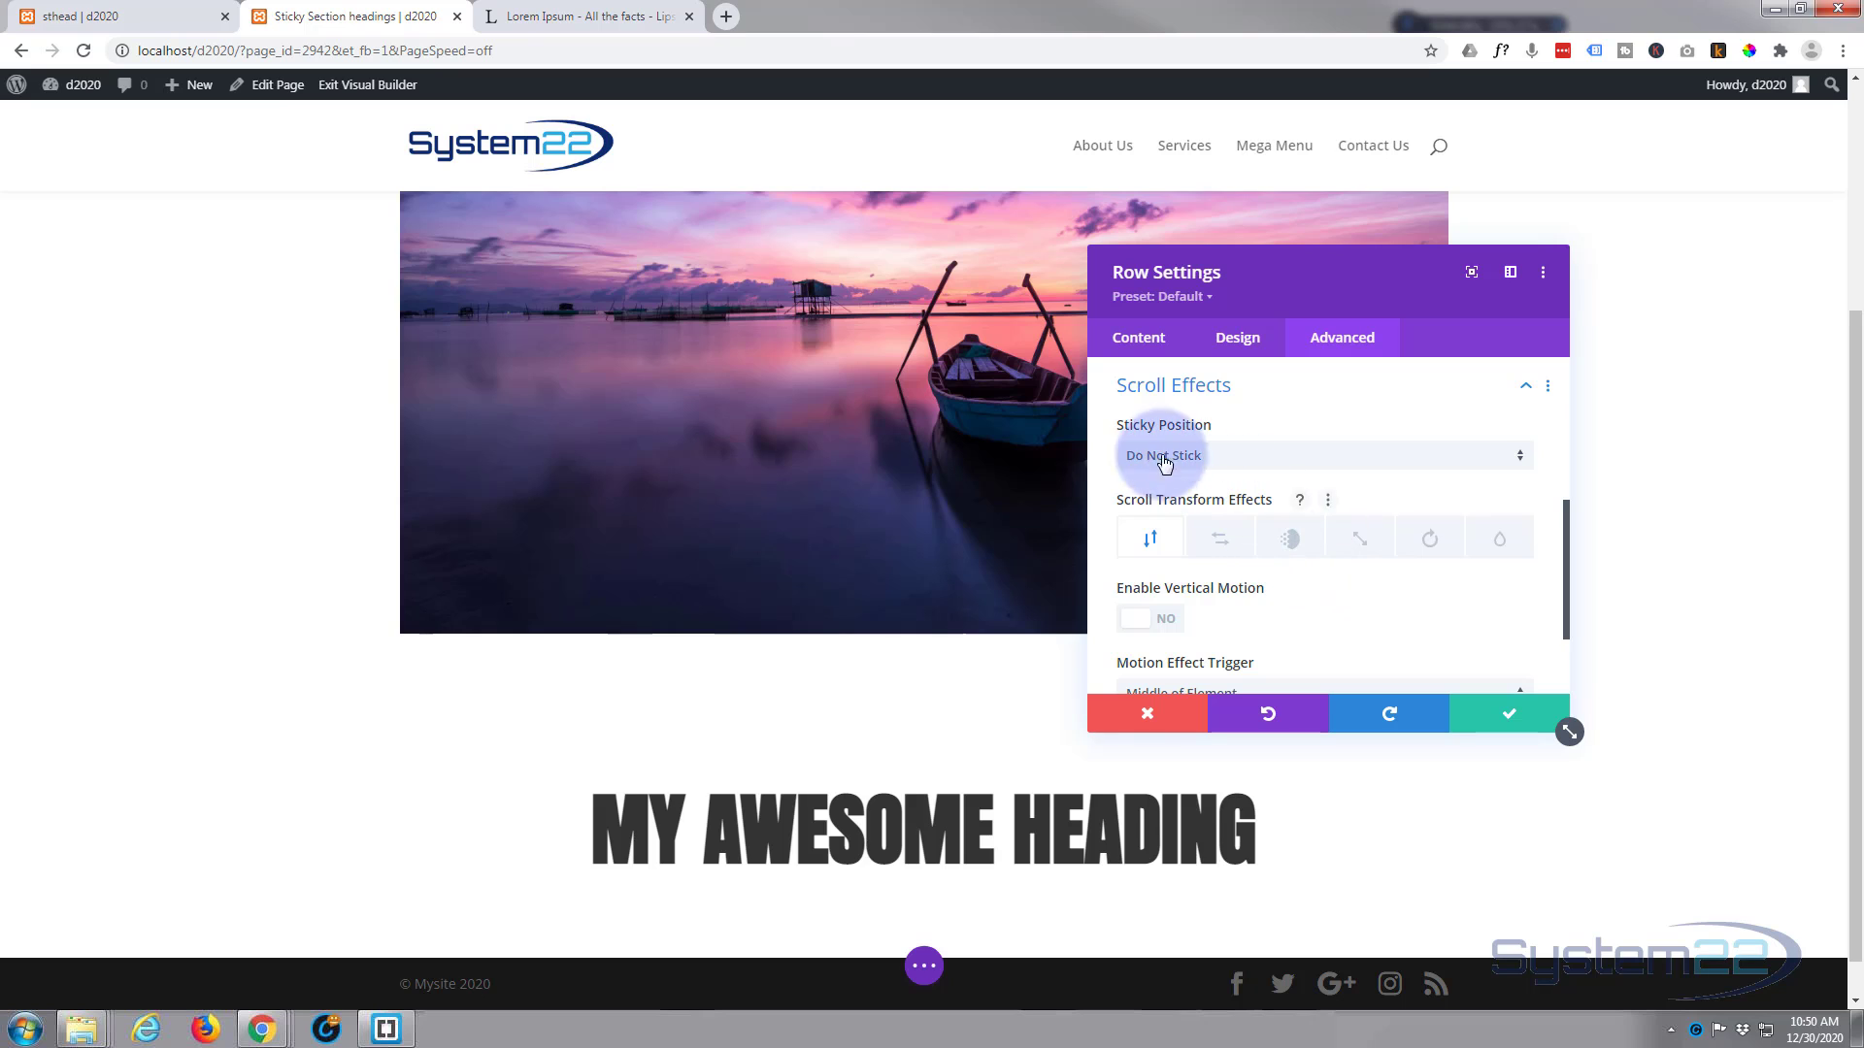
click(1252, 465)
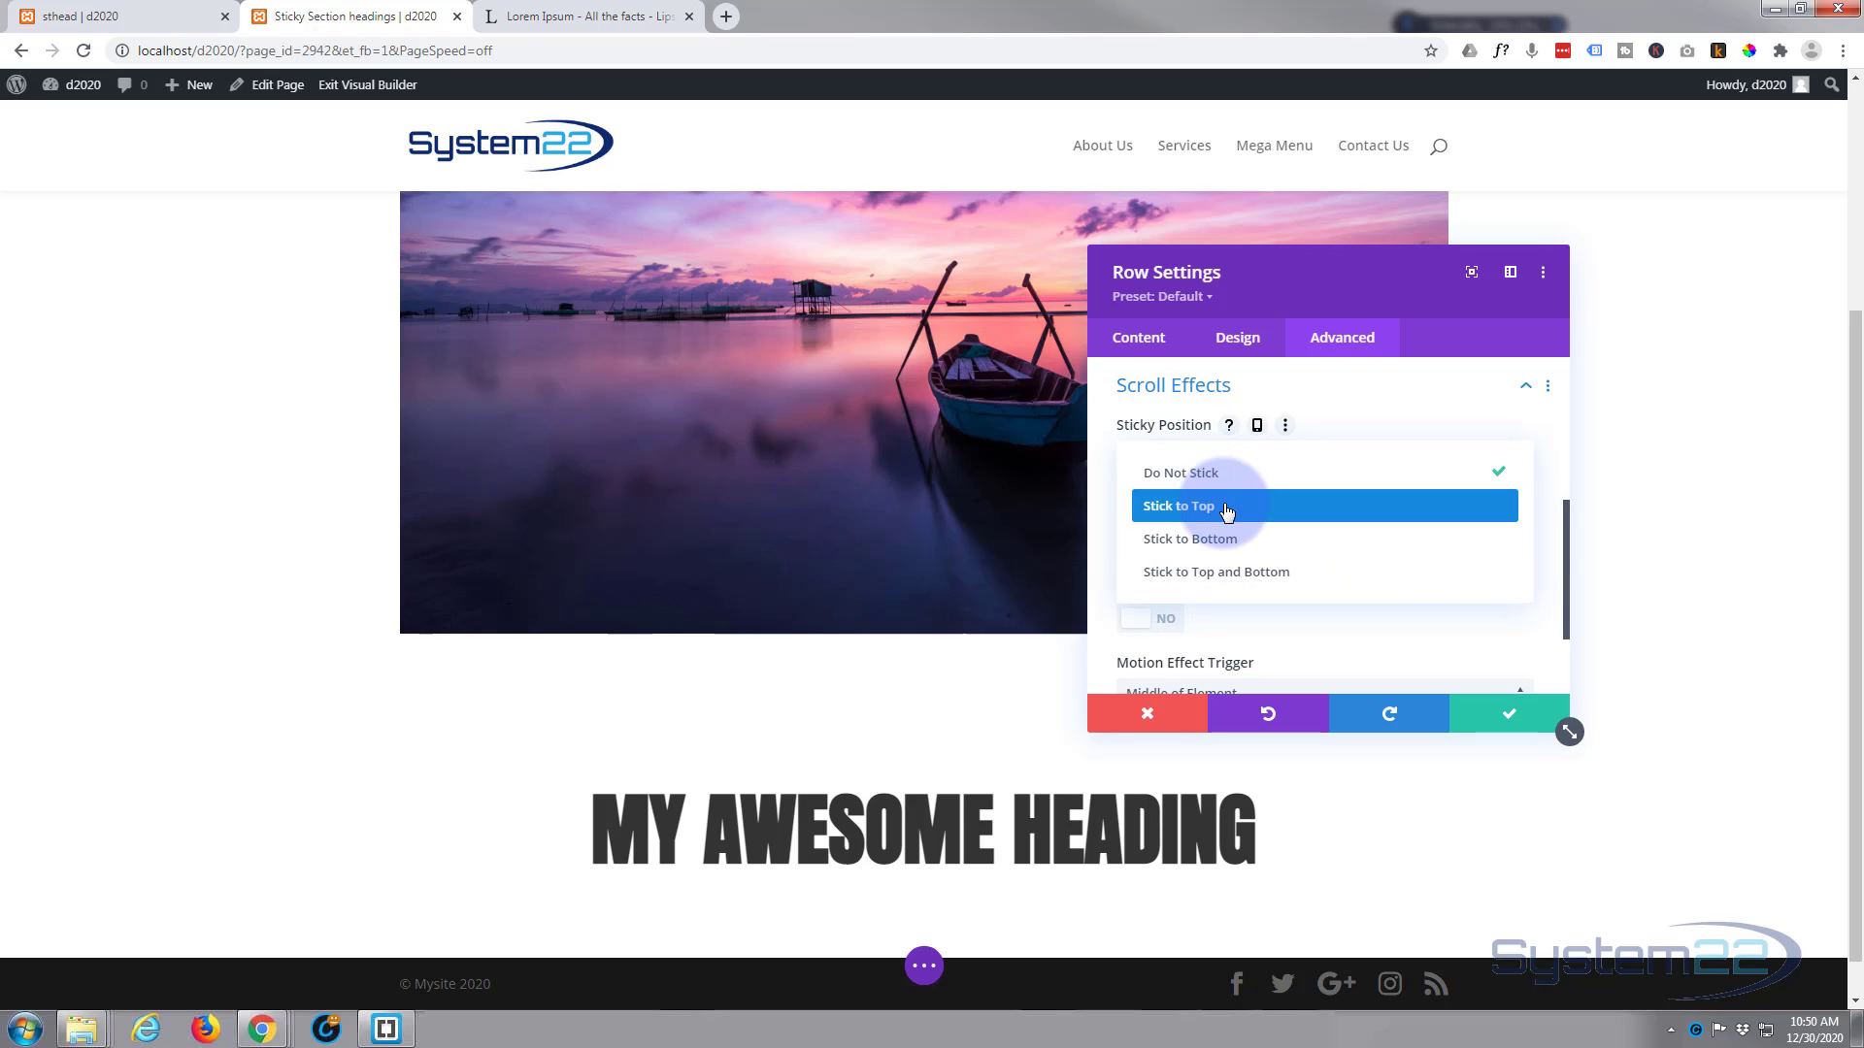
click(1226, 508)
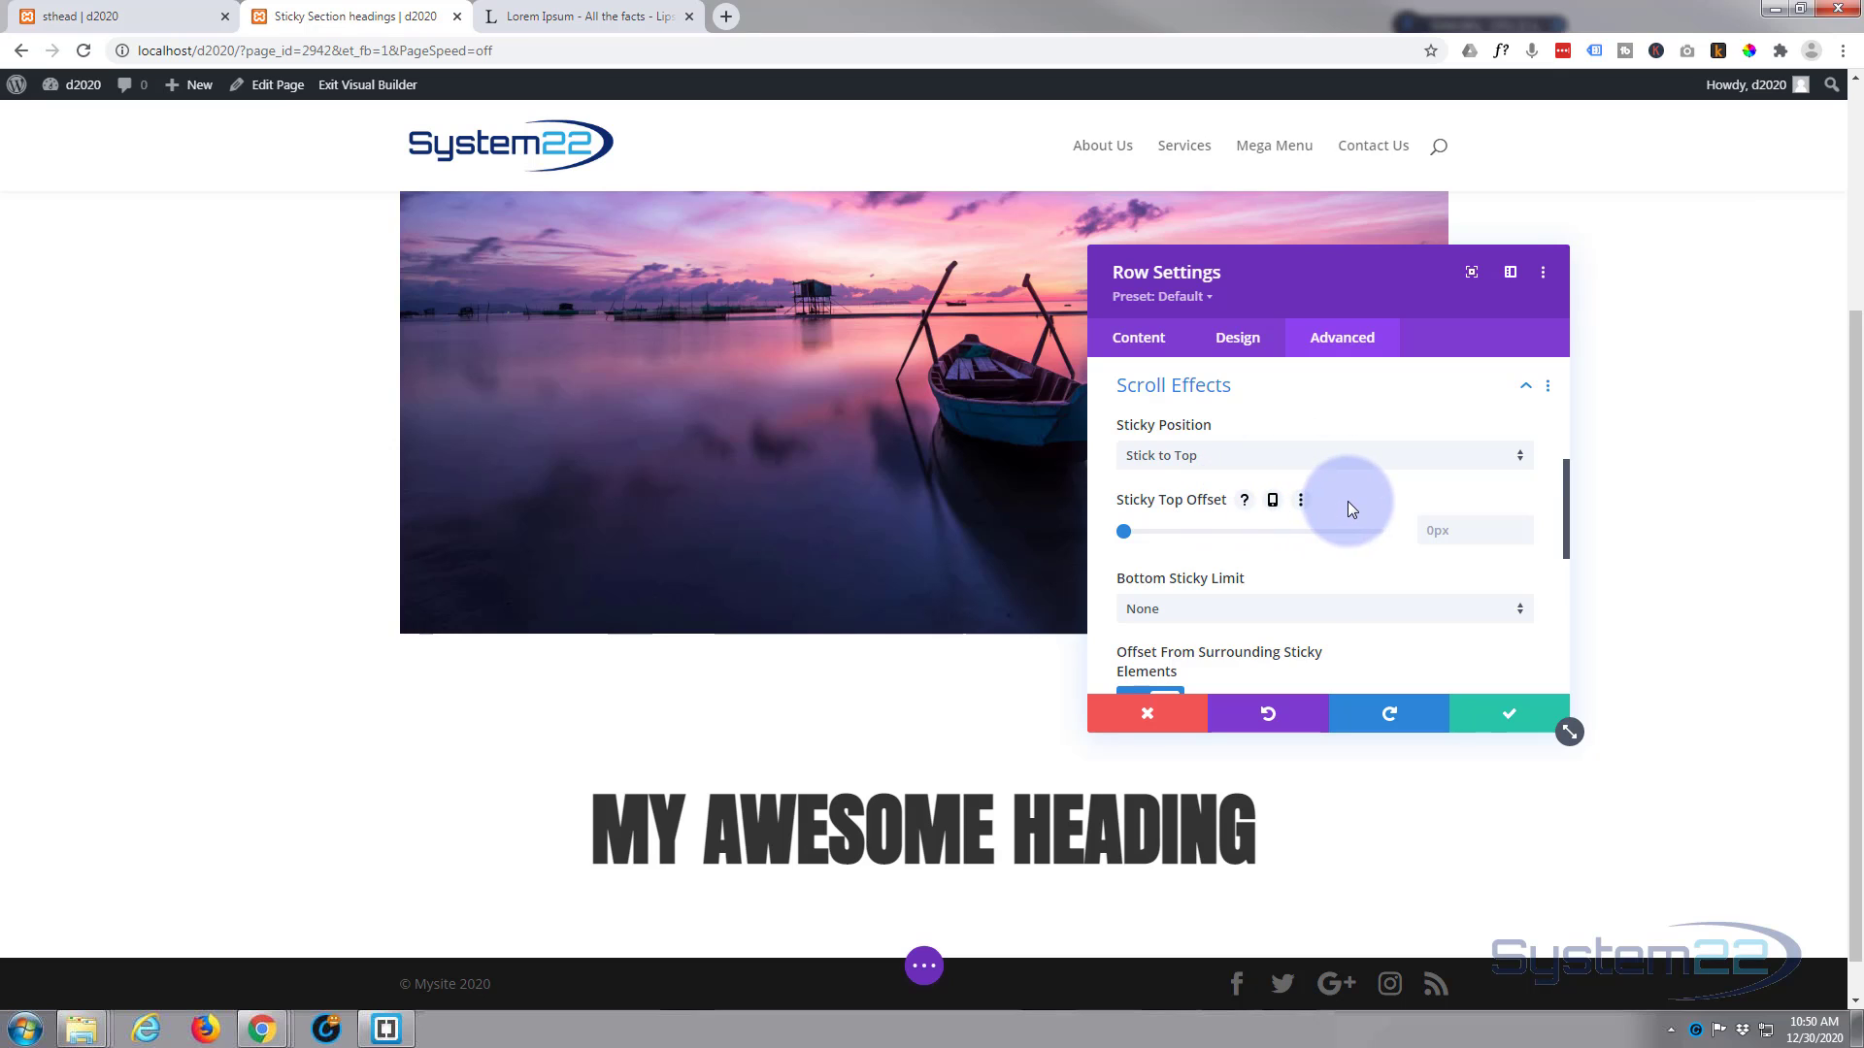
Step: Set the row's bottom sticky limit to Section and save the row settings
scroll(1347, 506, down, 1)
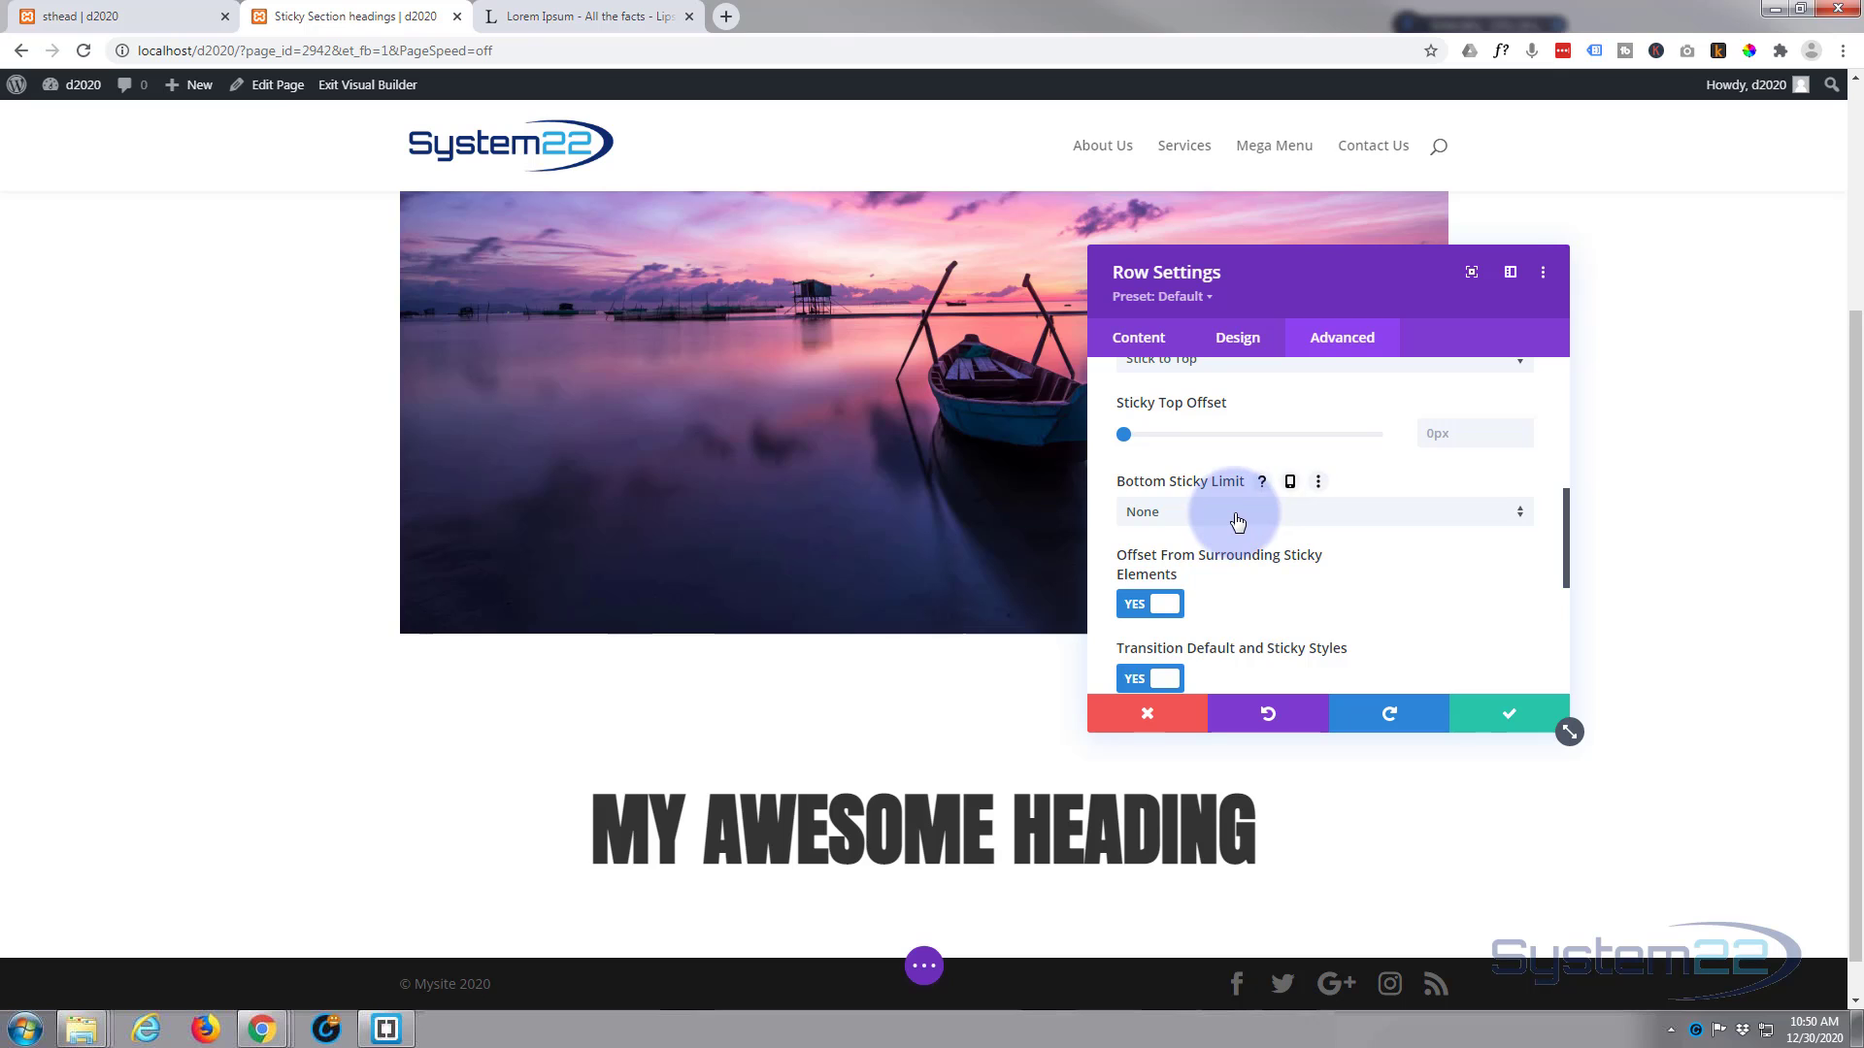
click(1237, 521)
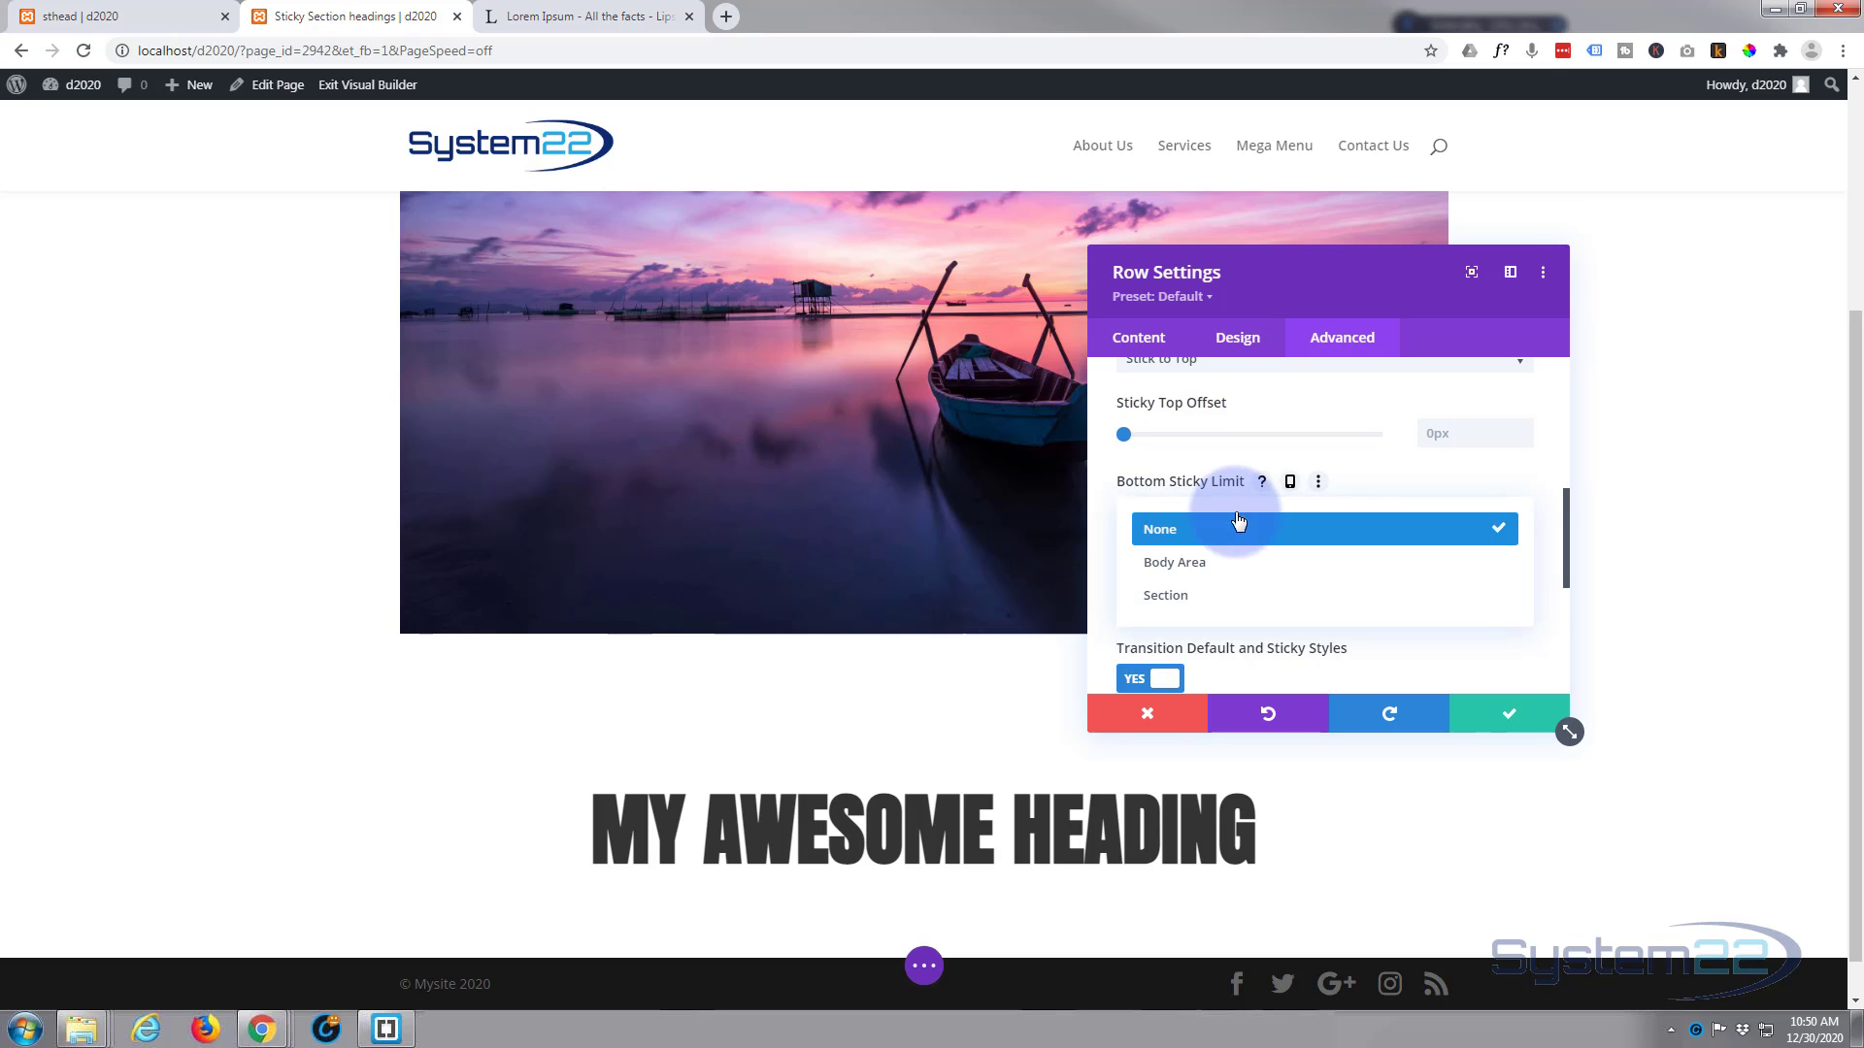
click(1213, 596)
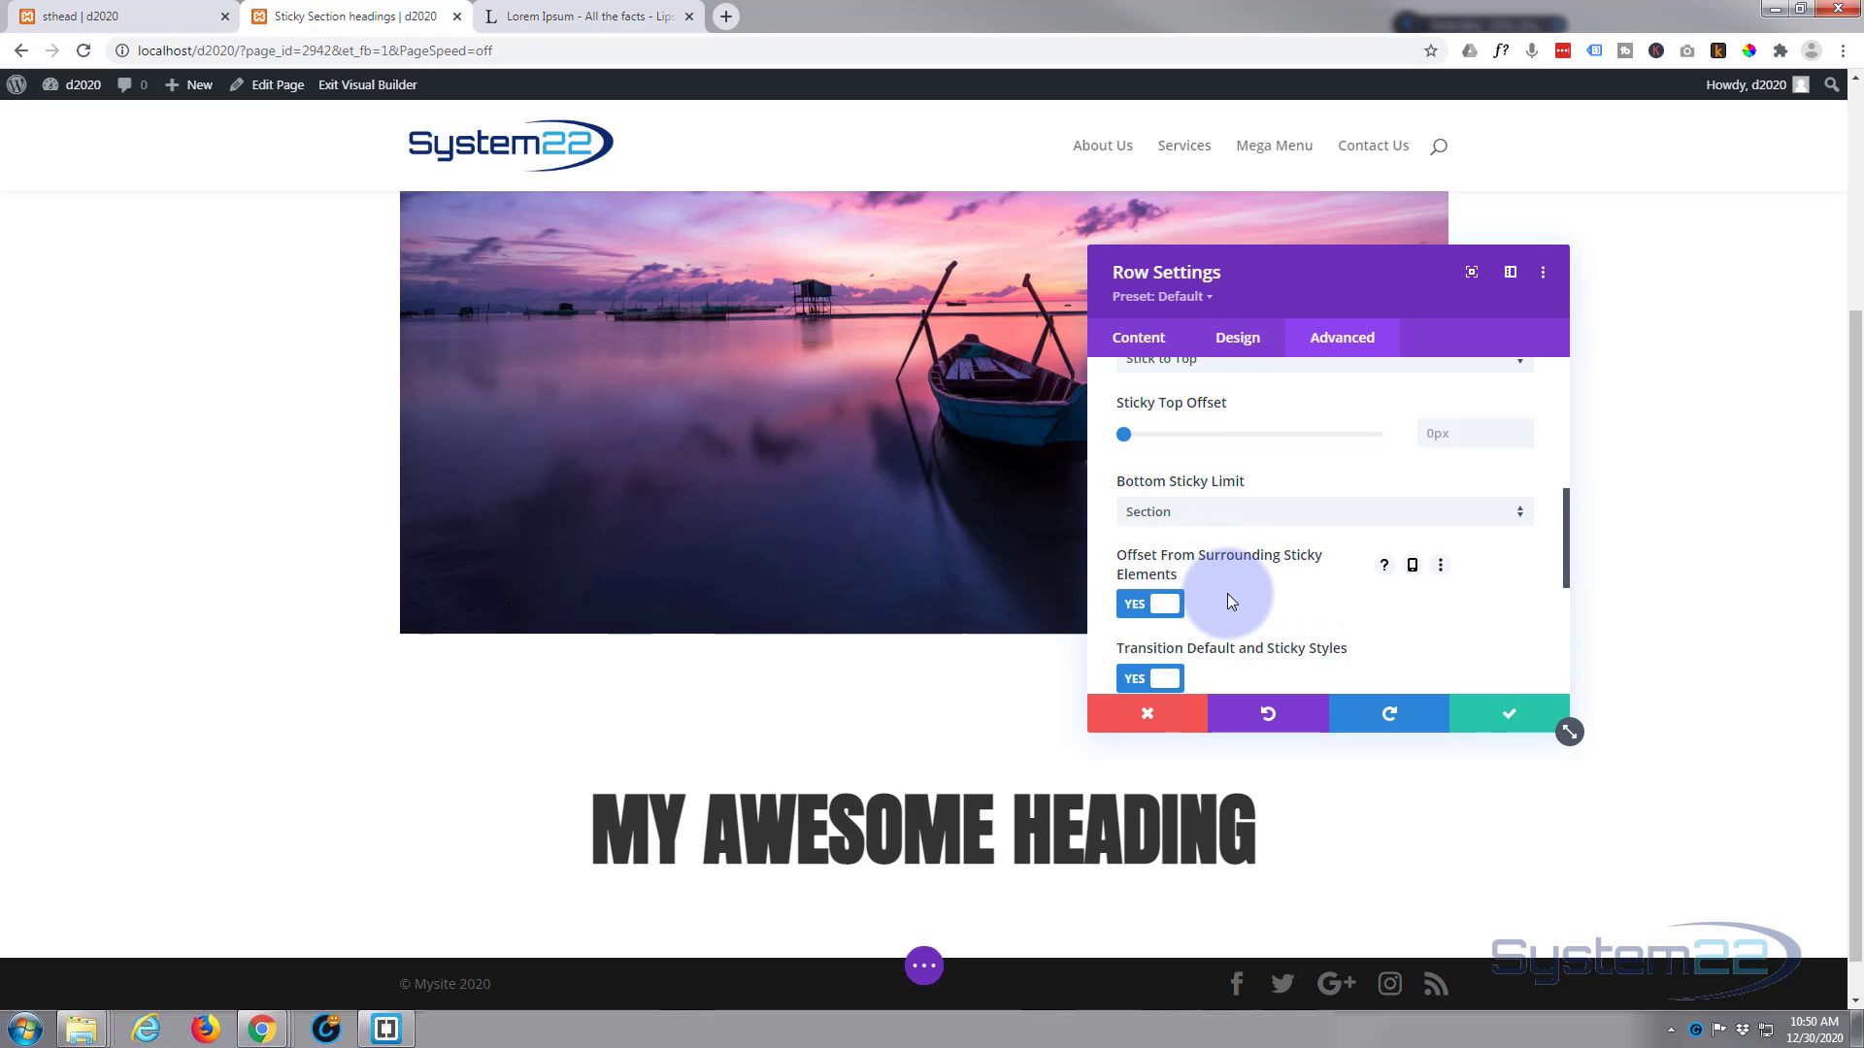
scroll(1228, 602, down, 1)
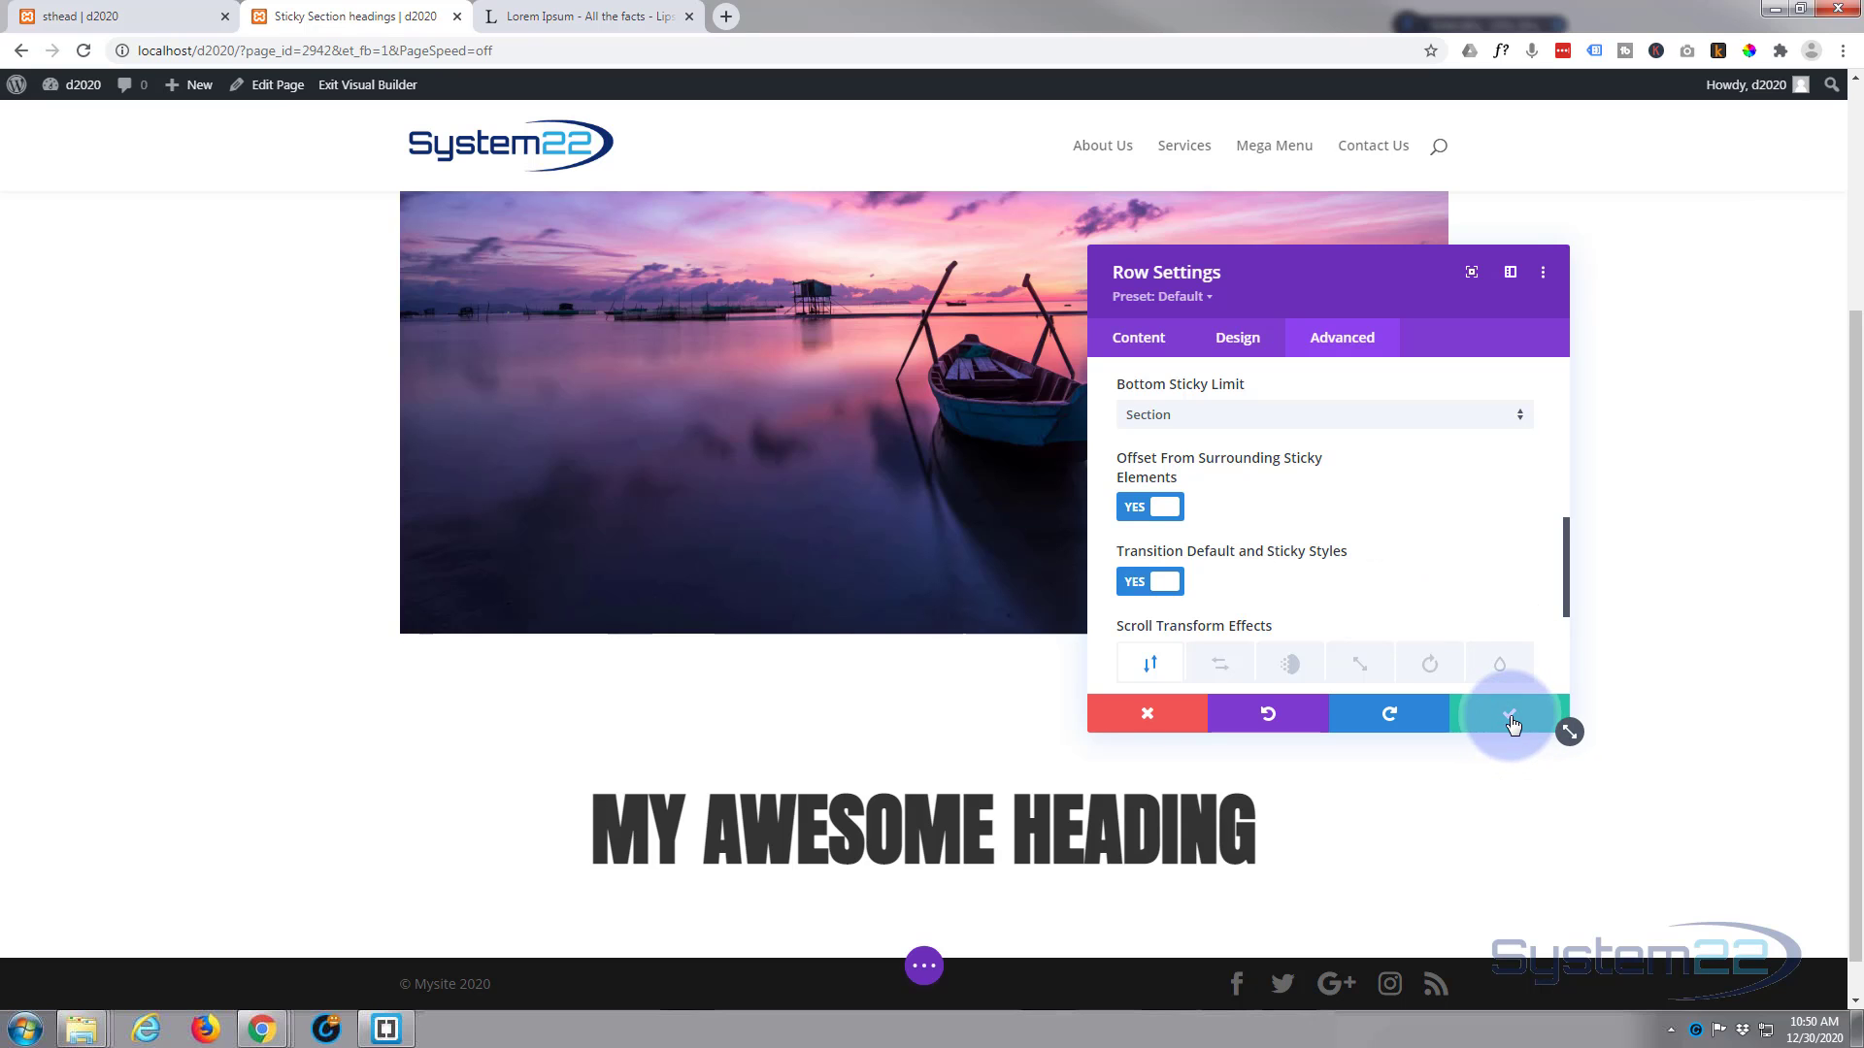
click(1512, 720)
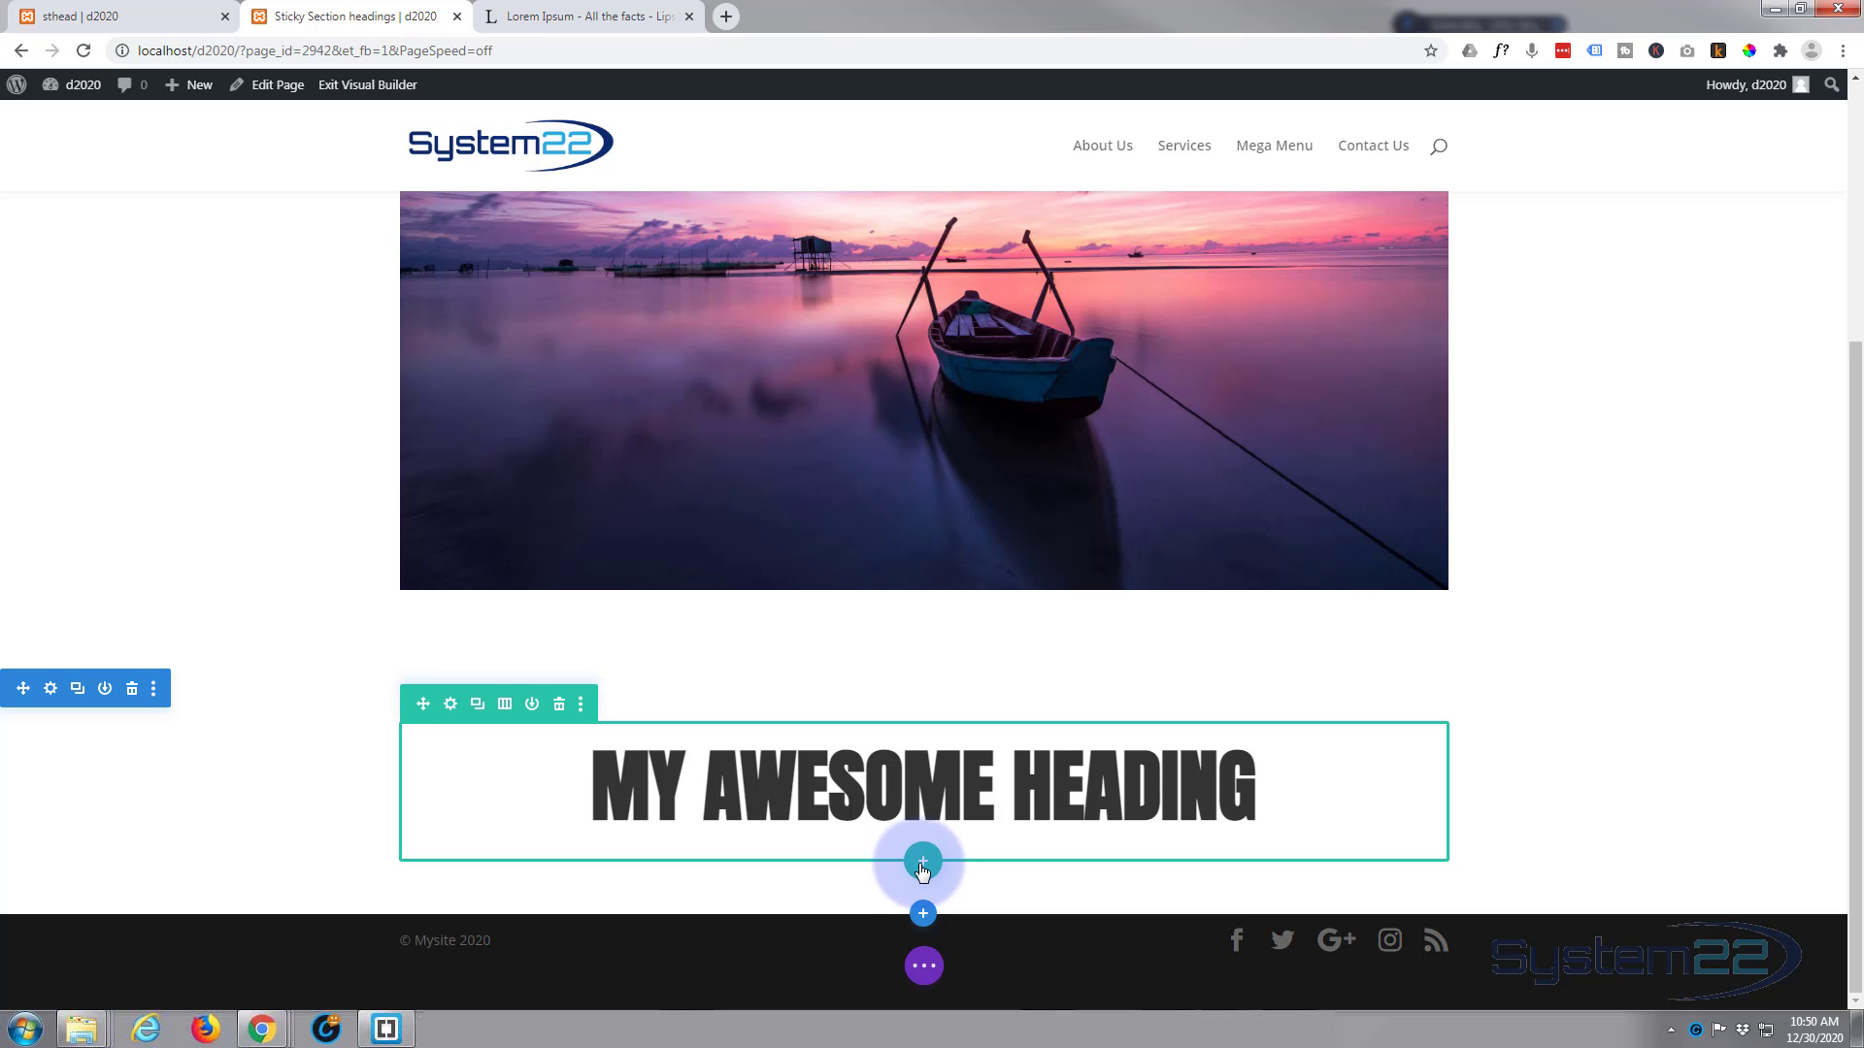
Step: Insert a row with two equal columns below the heading row and add a Text module to its first column
click(923, 863)
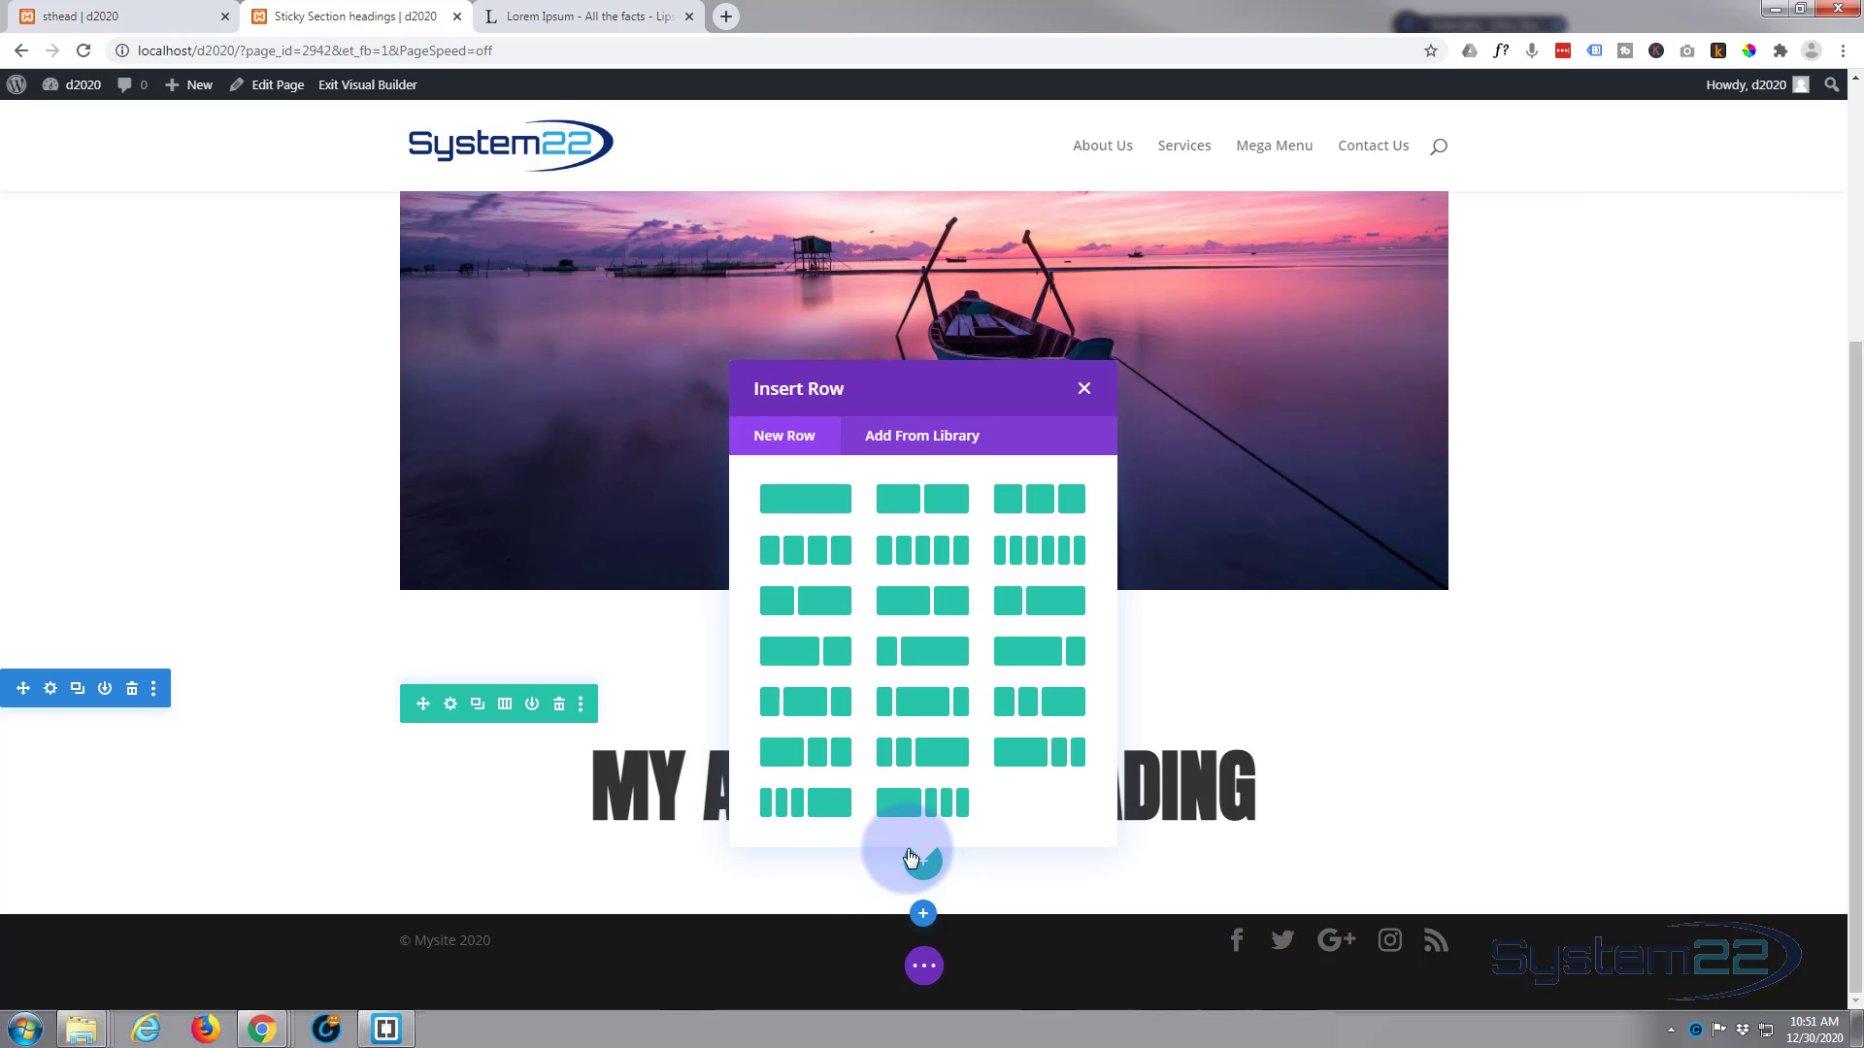
click(931, 510)
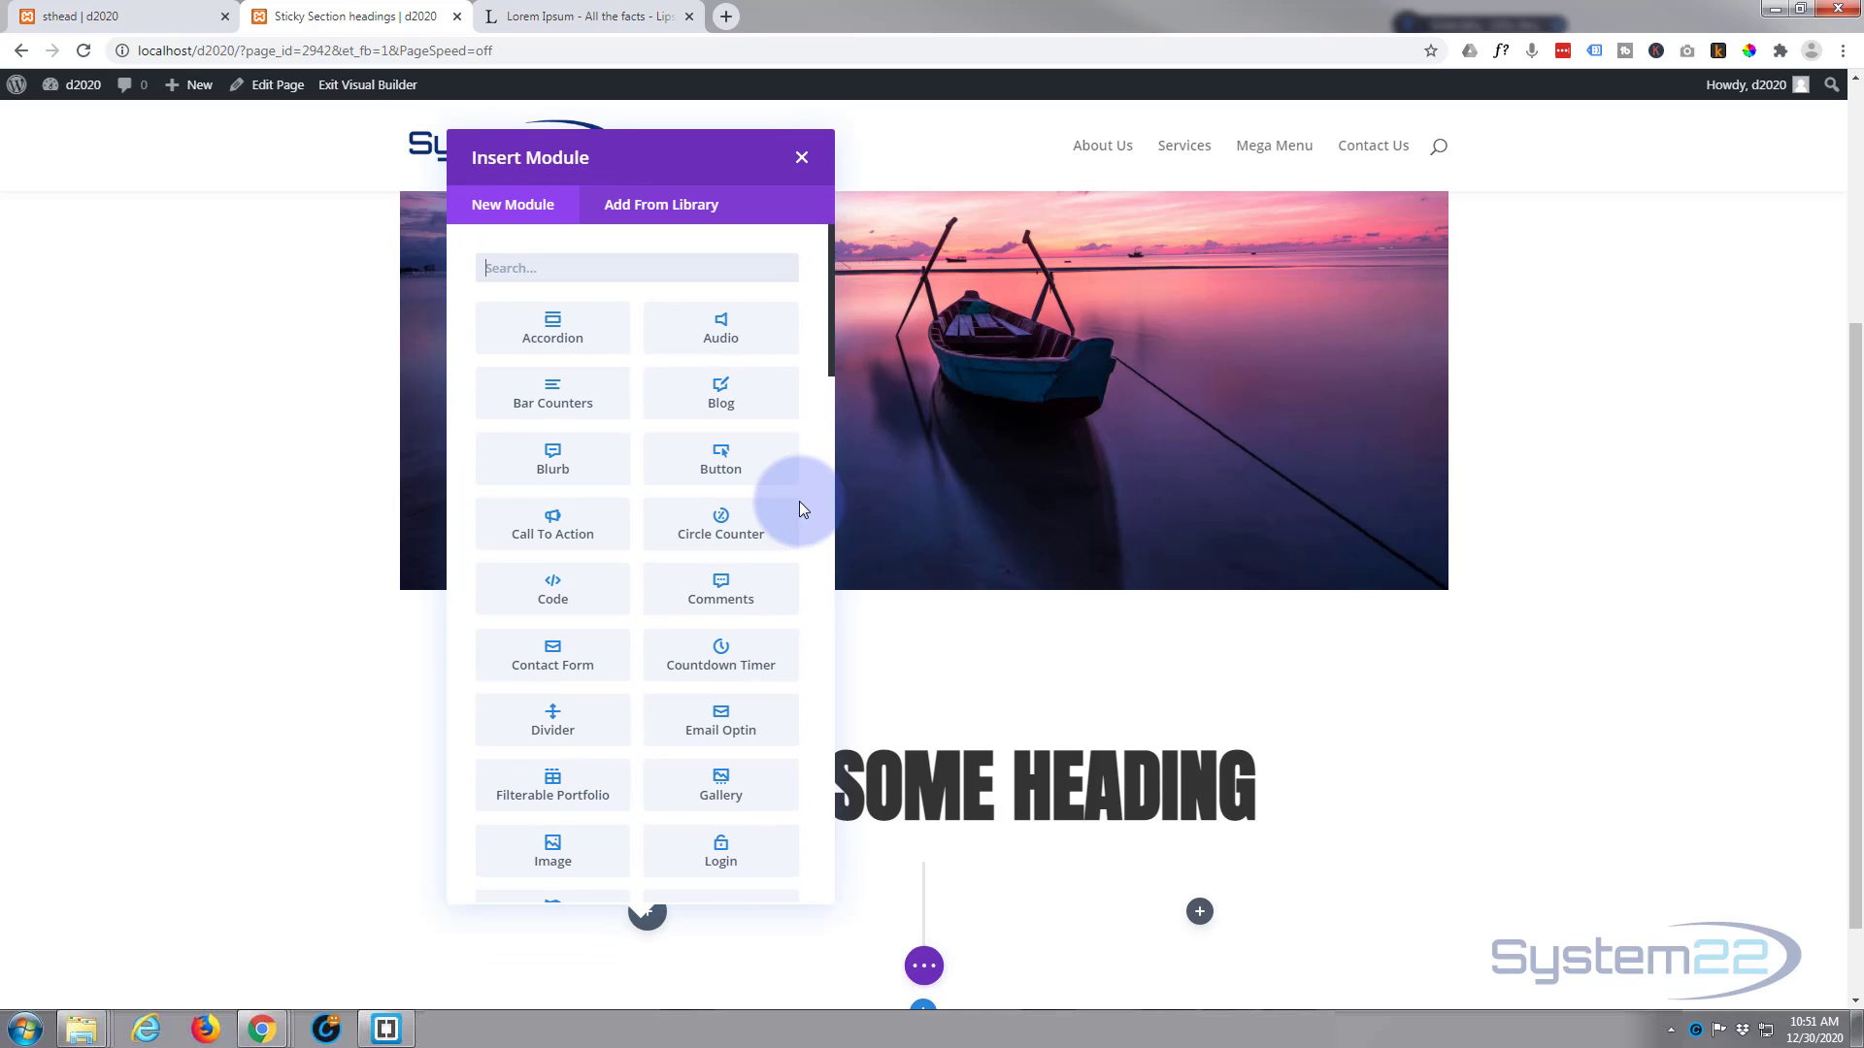
scroll(721, 594, down, 4)
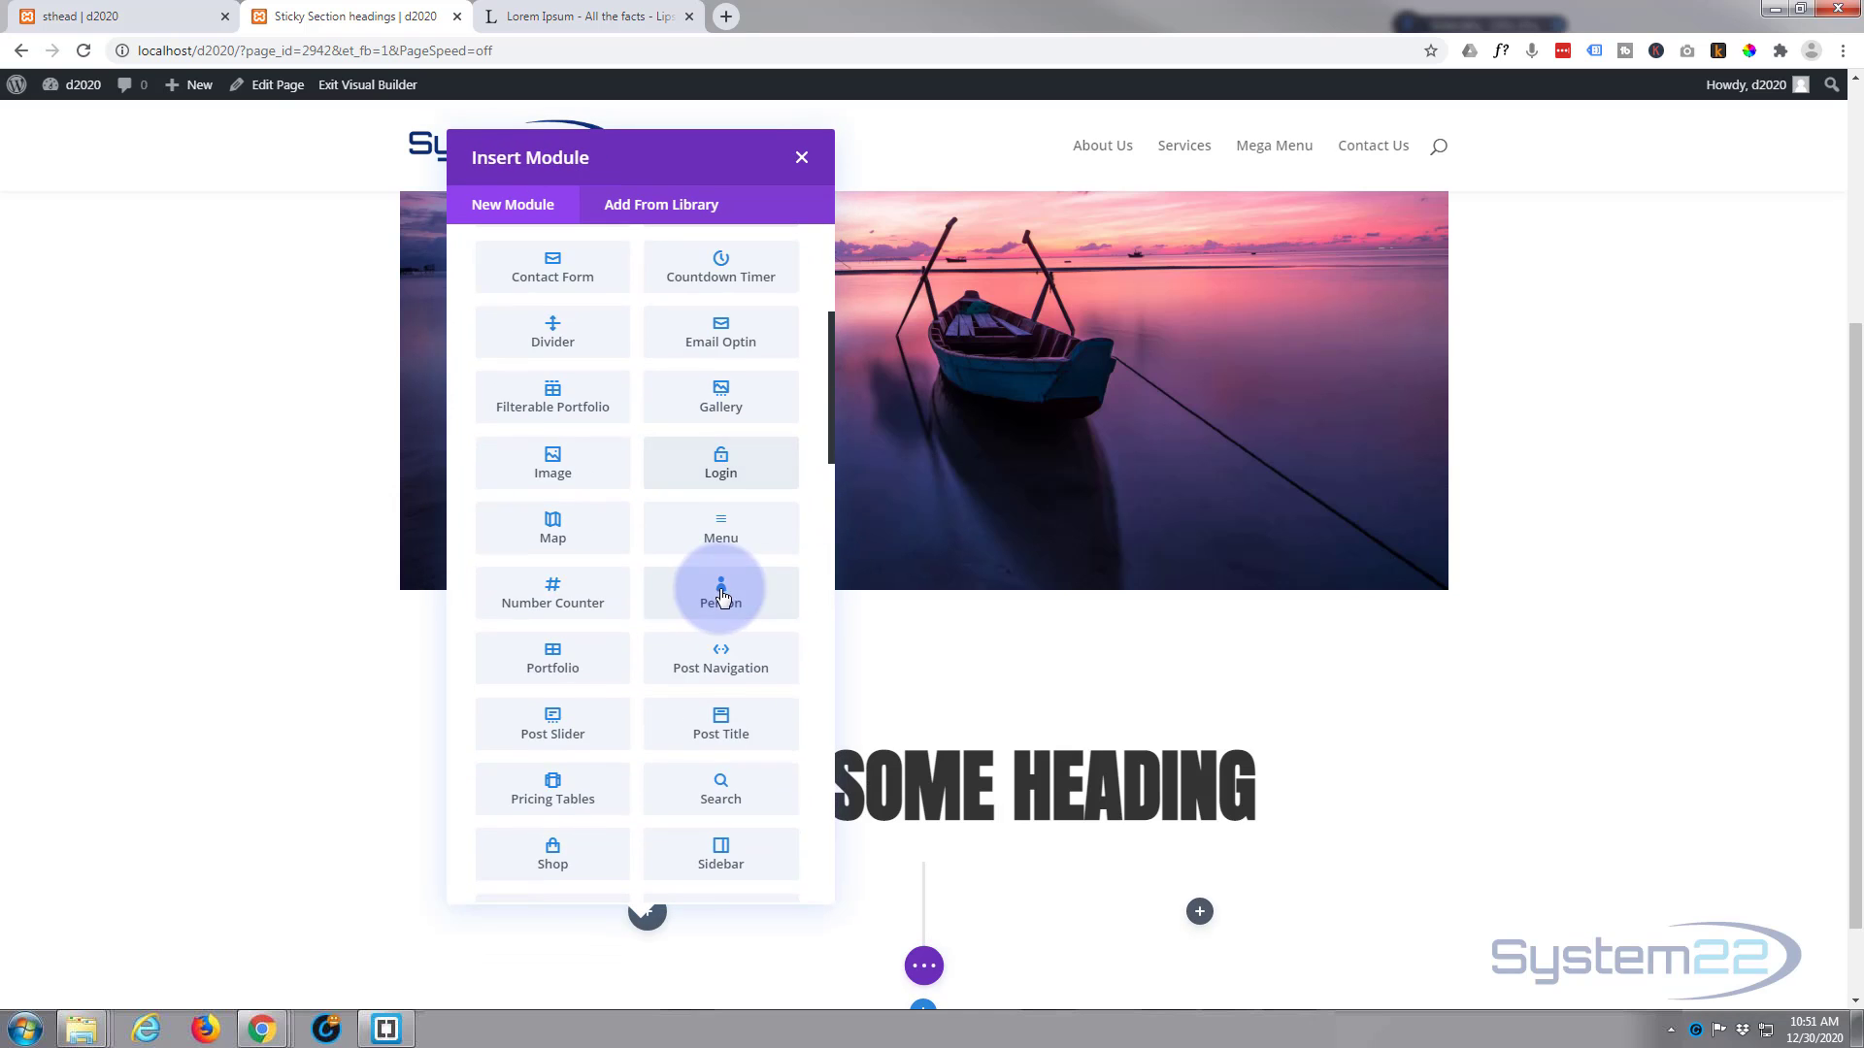
scroll(721, 594, down, 15)
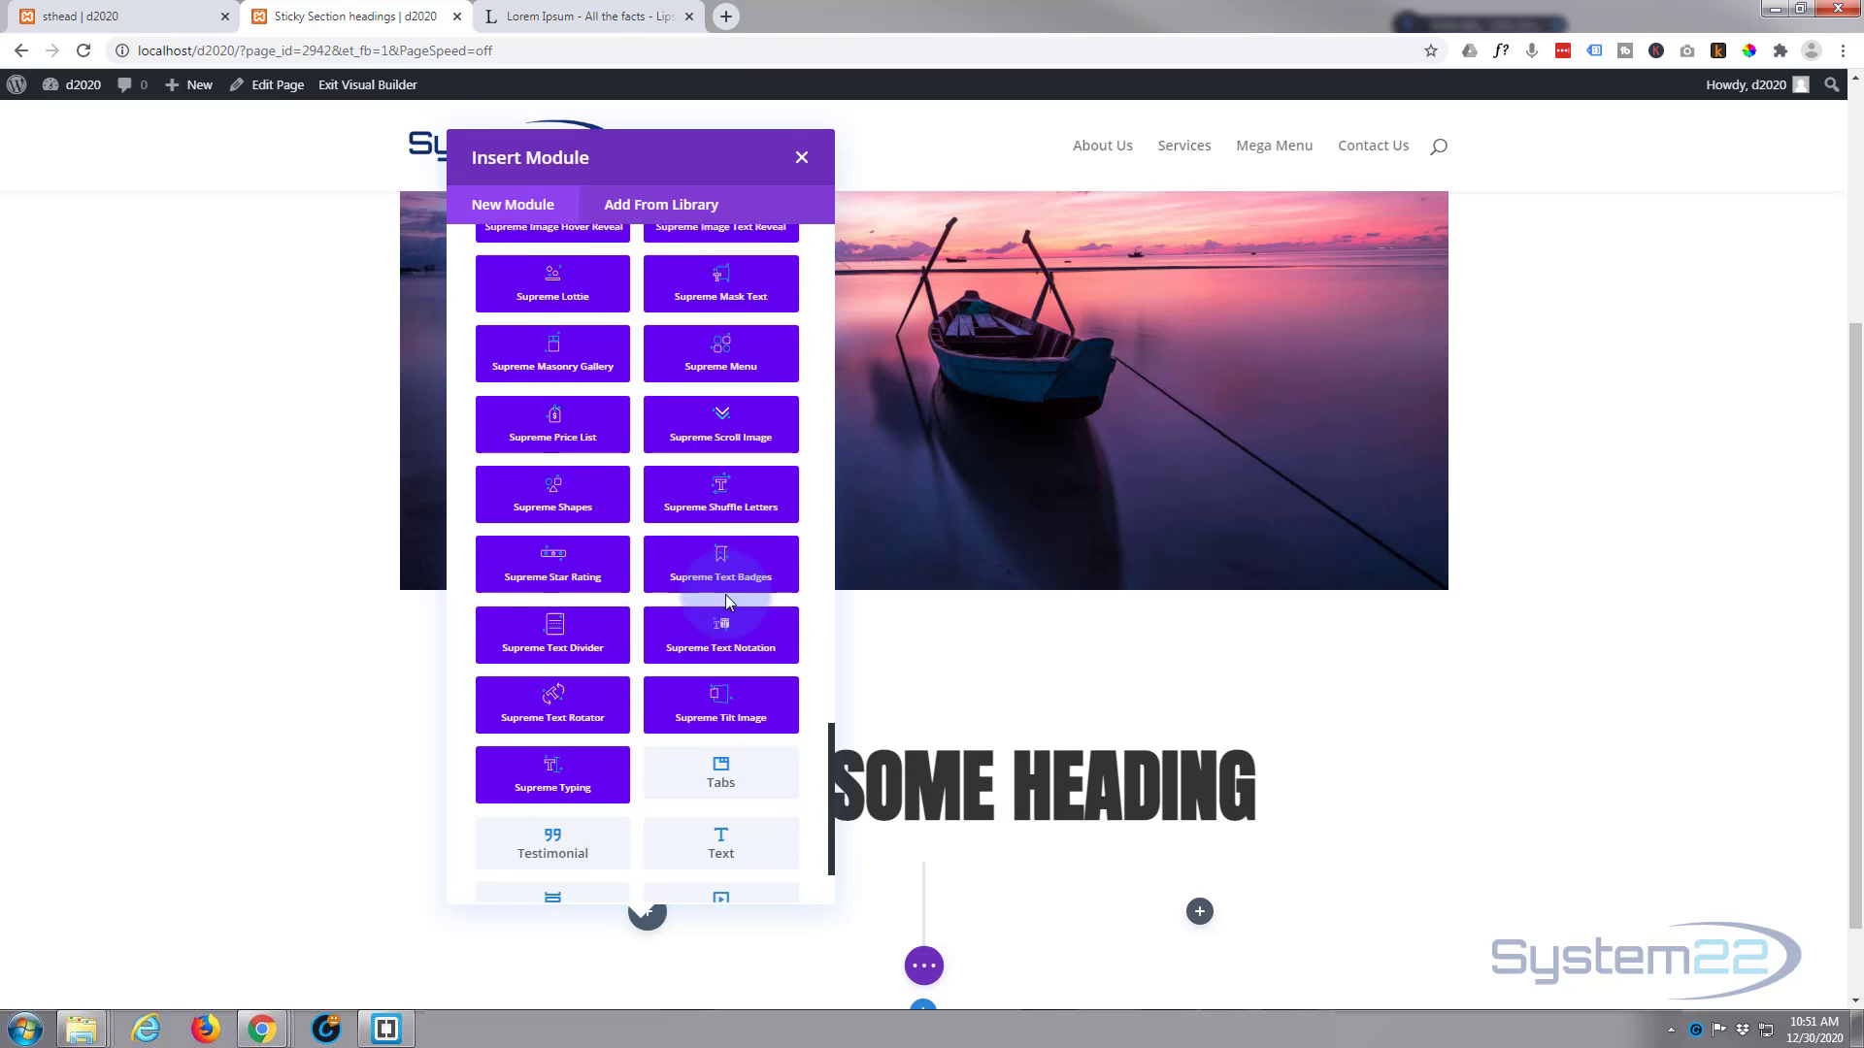
scroll(725, 594, down, 1)
click(741, 728)
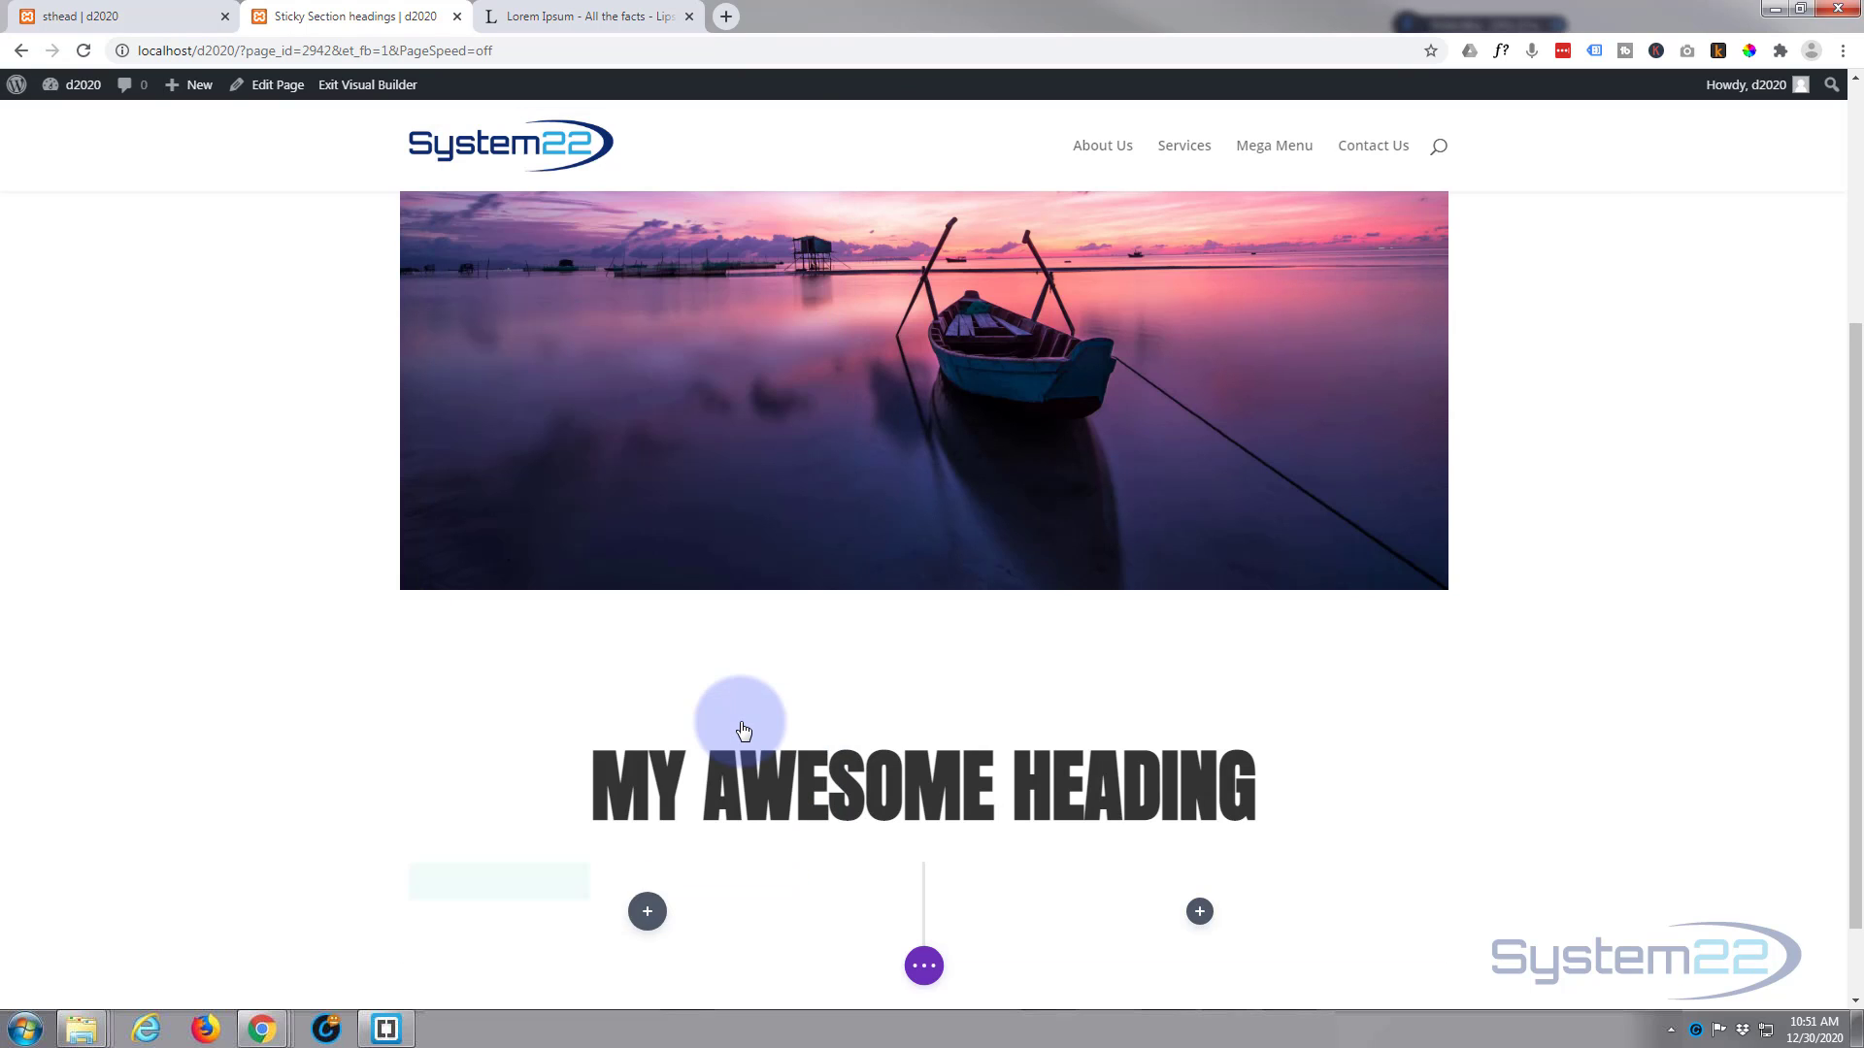
scroll(980, 583, down, 2)
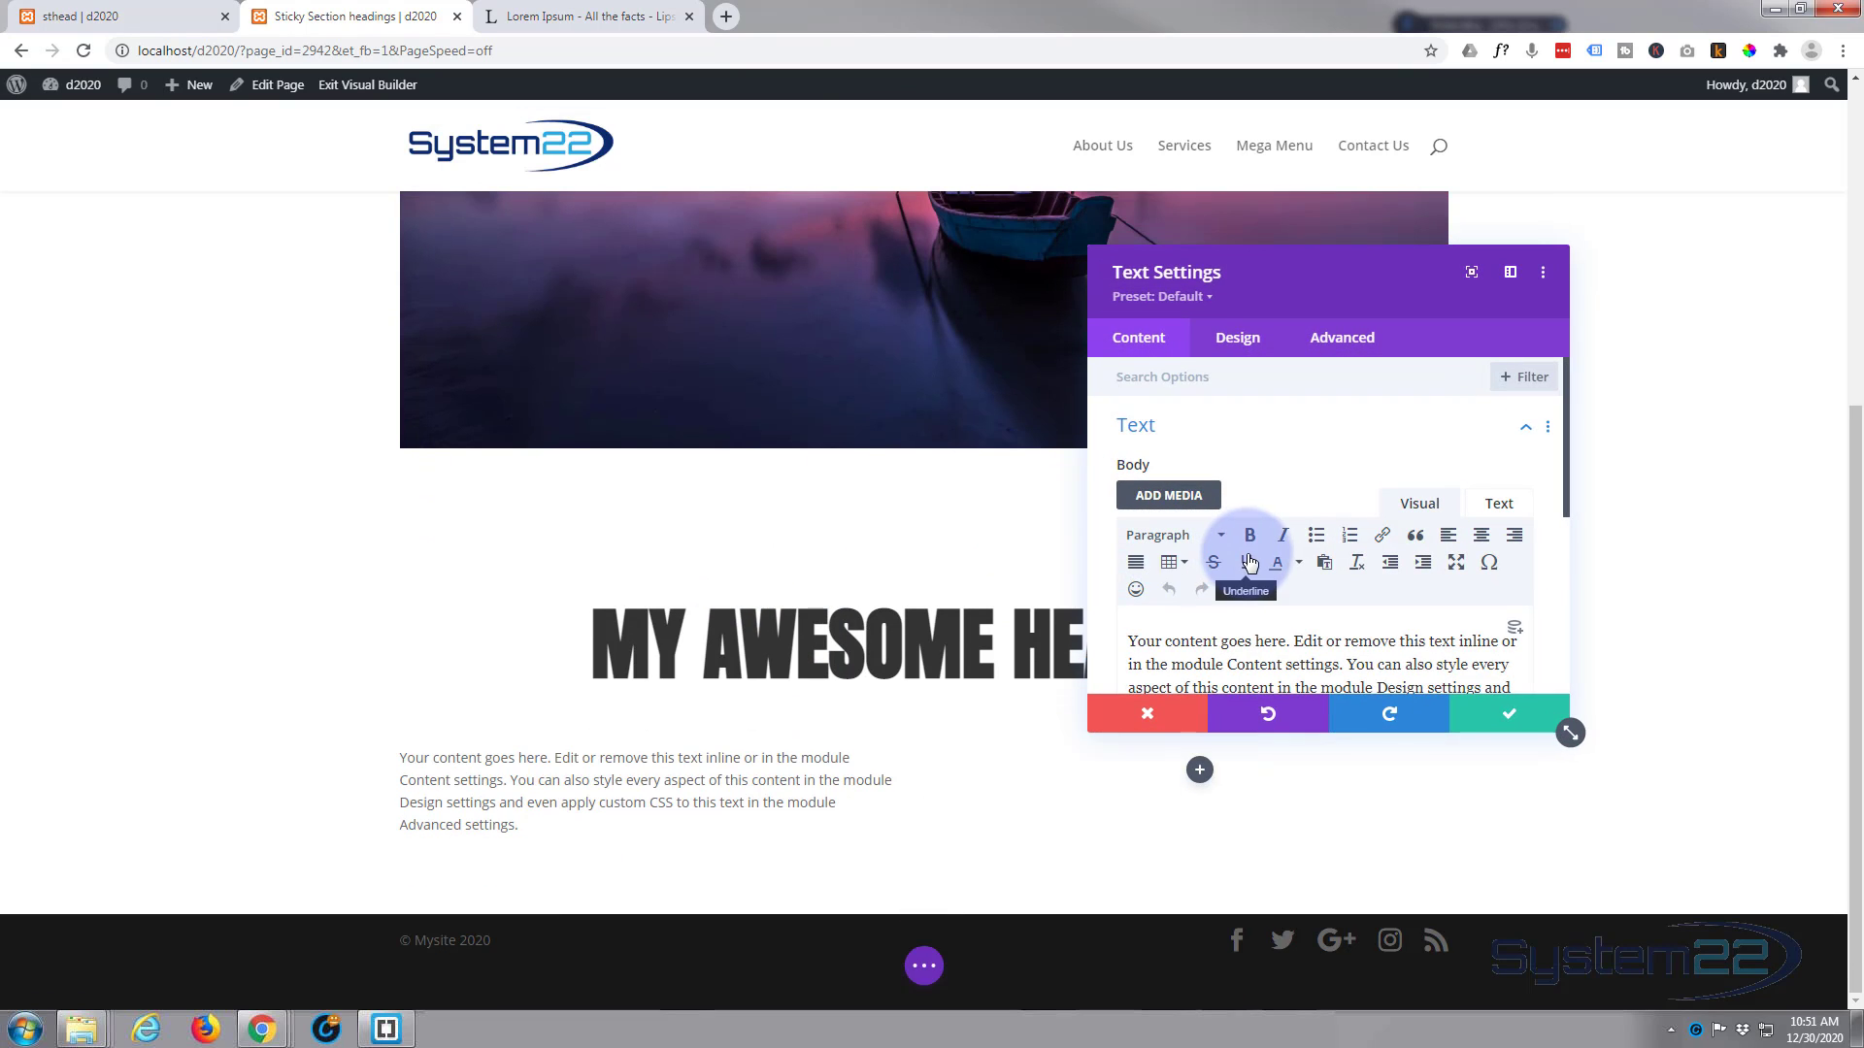
Step: Add the first Lorem Ipsum paragraph from the lipsum.com page below the Text module's default body text and save the module
scroll(1251, 578, down, 2)
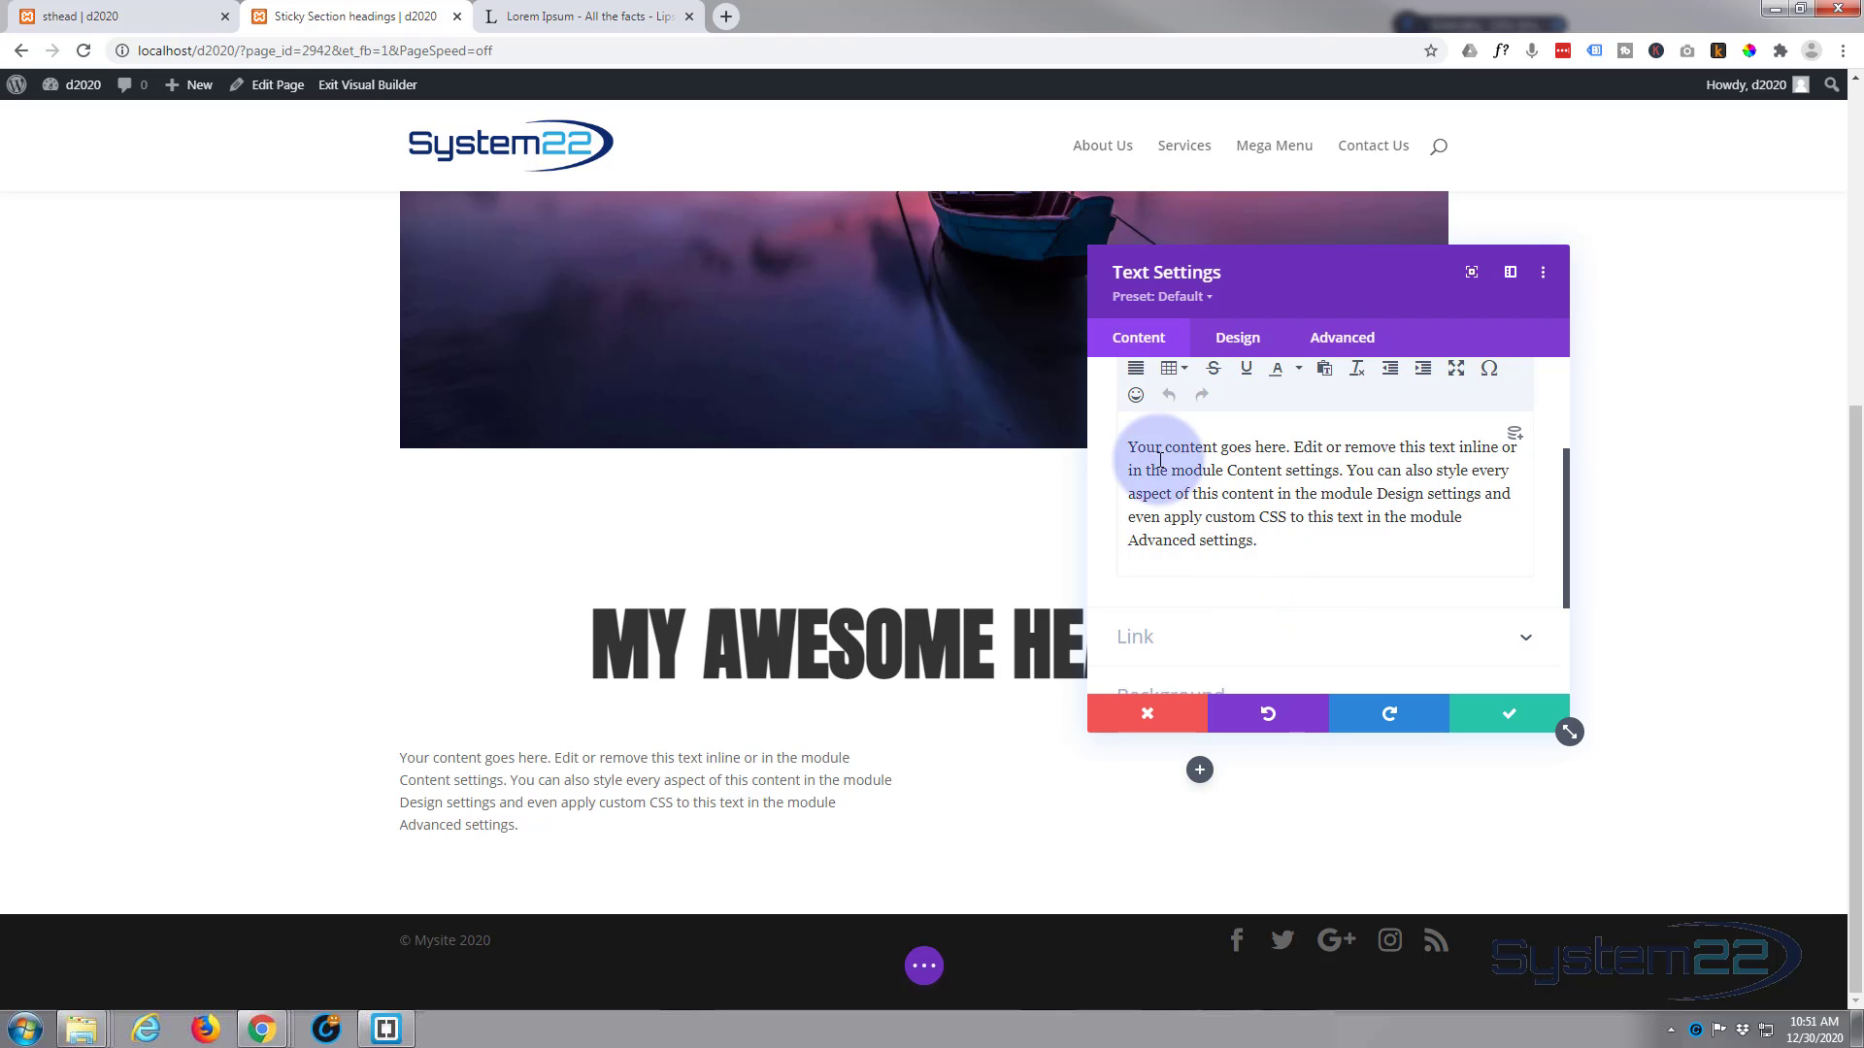
click(582, 16)
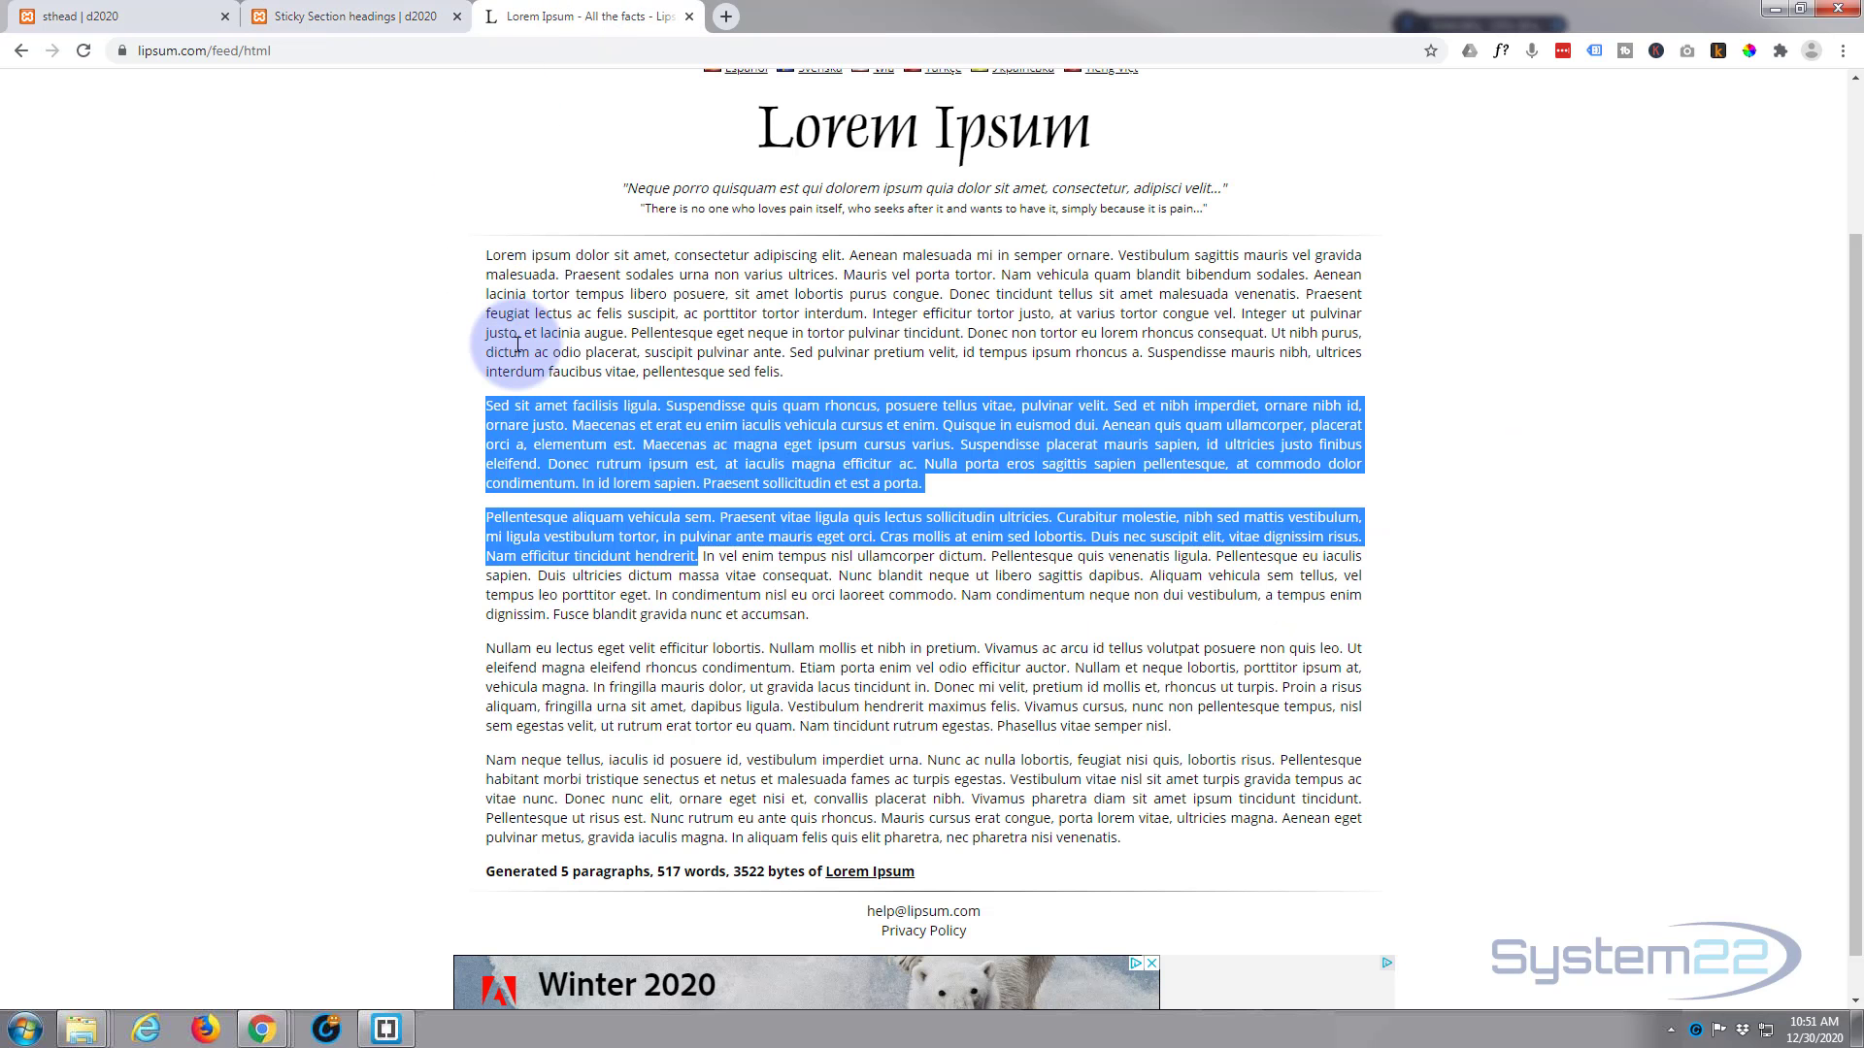
drag(486, 255, 819, 380)
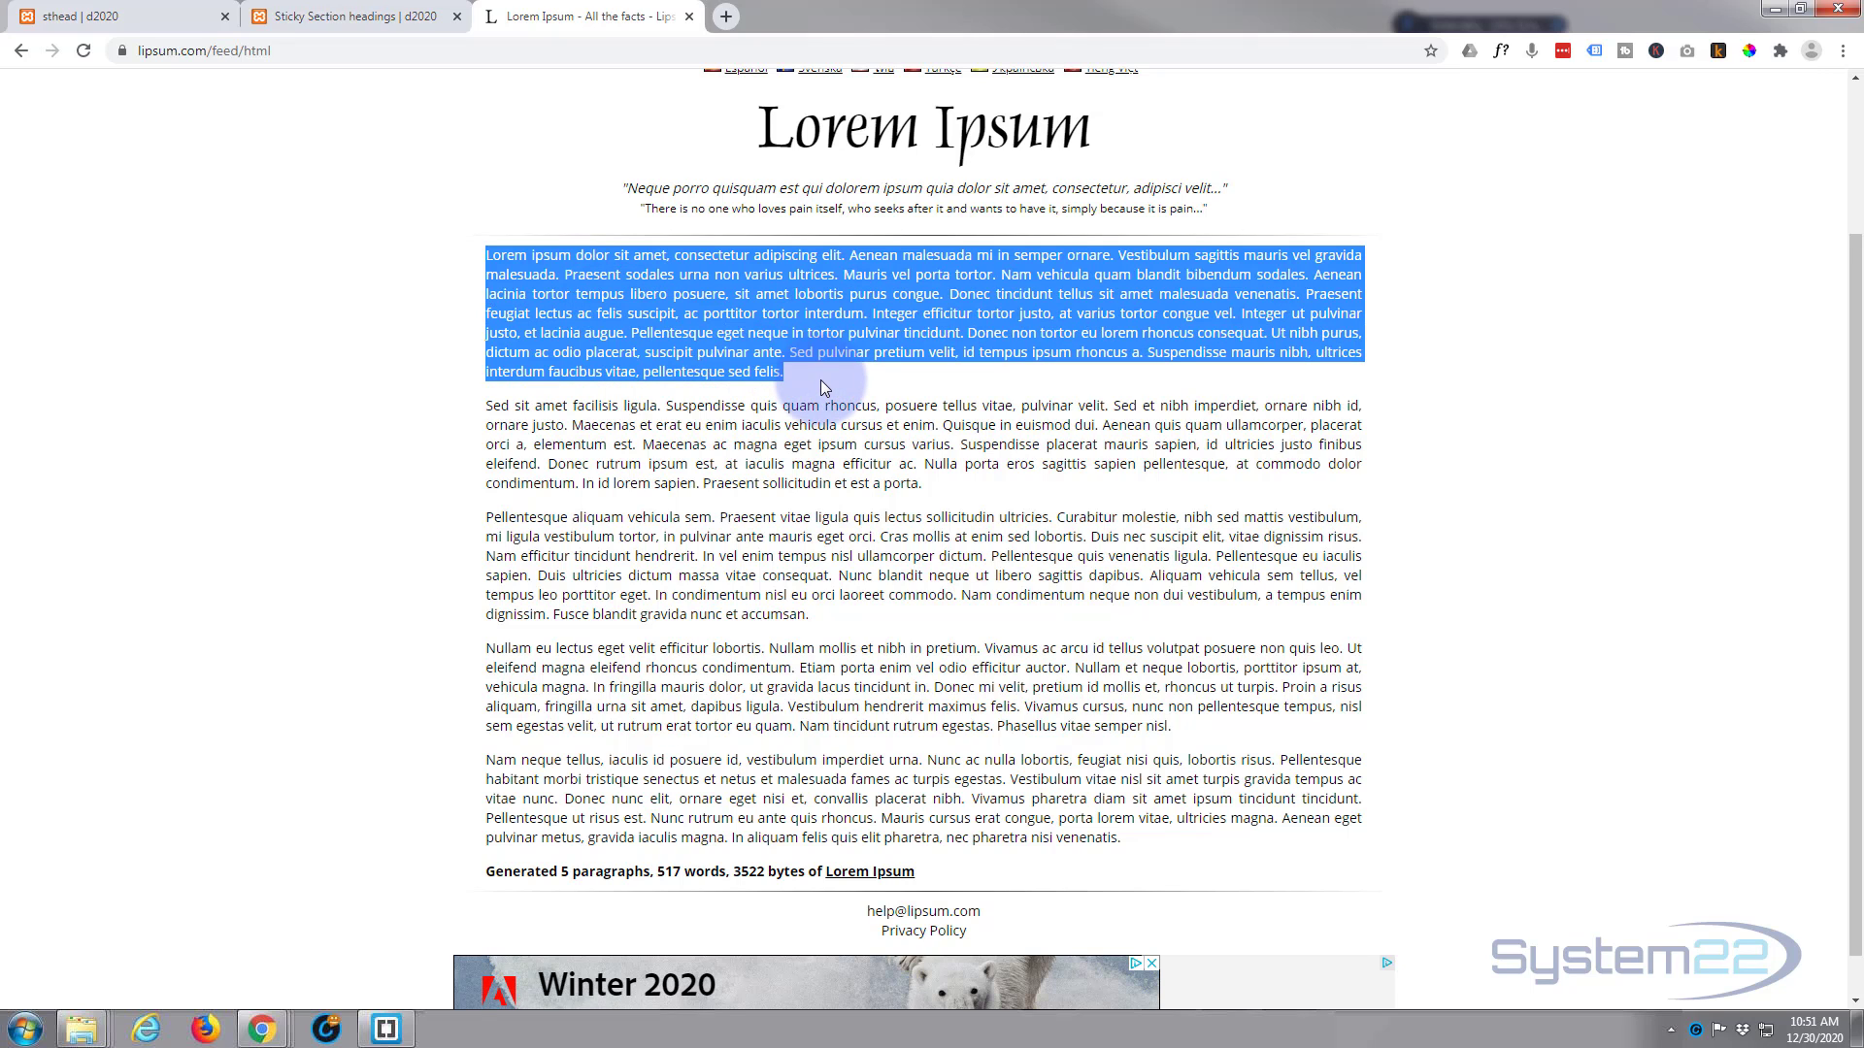
click(372, 16)
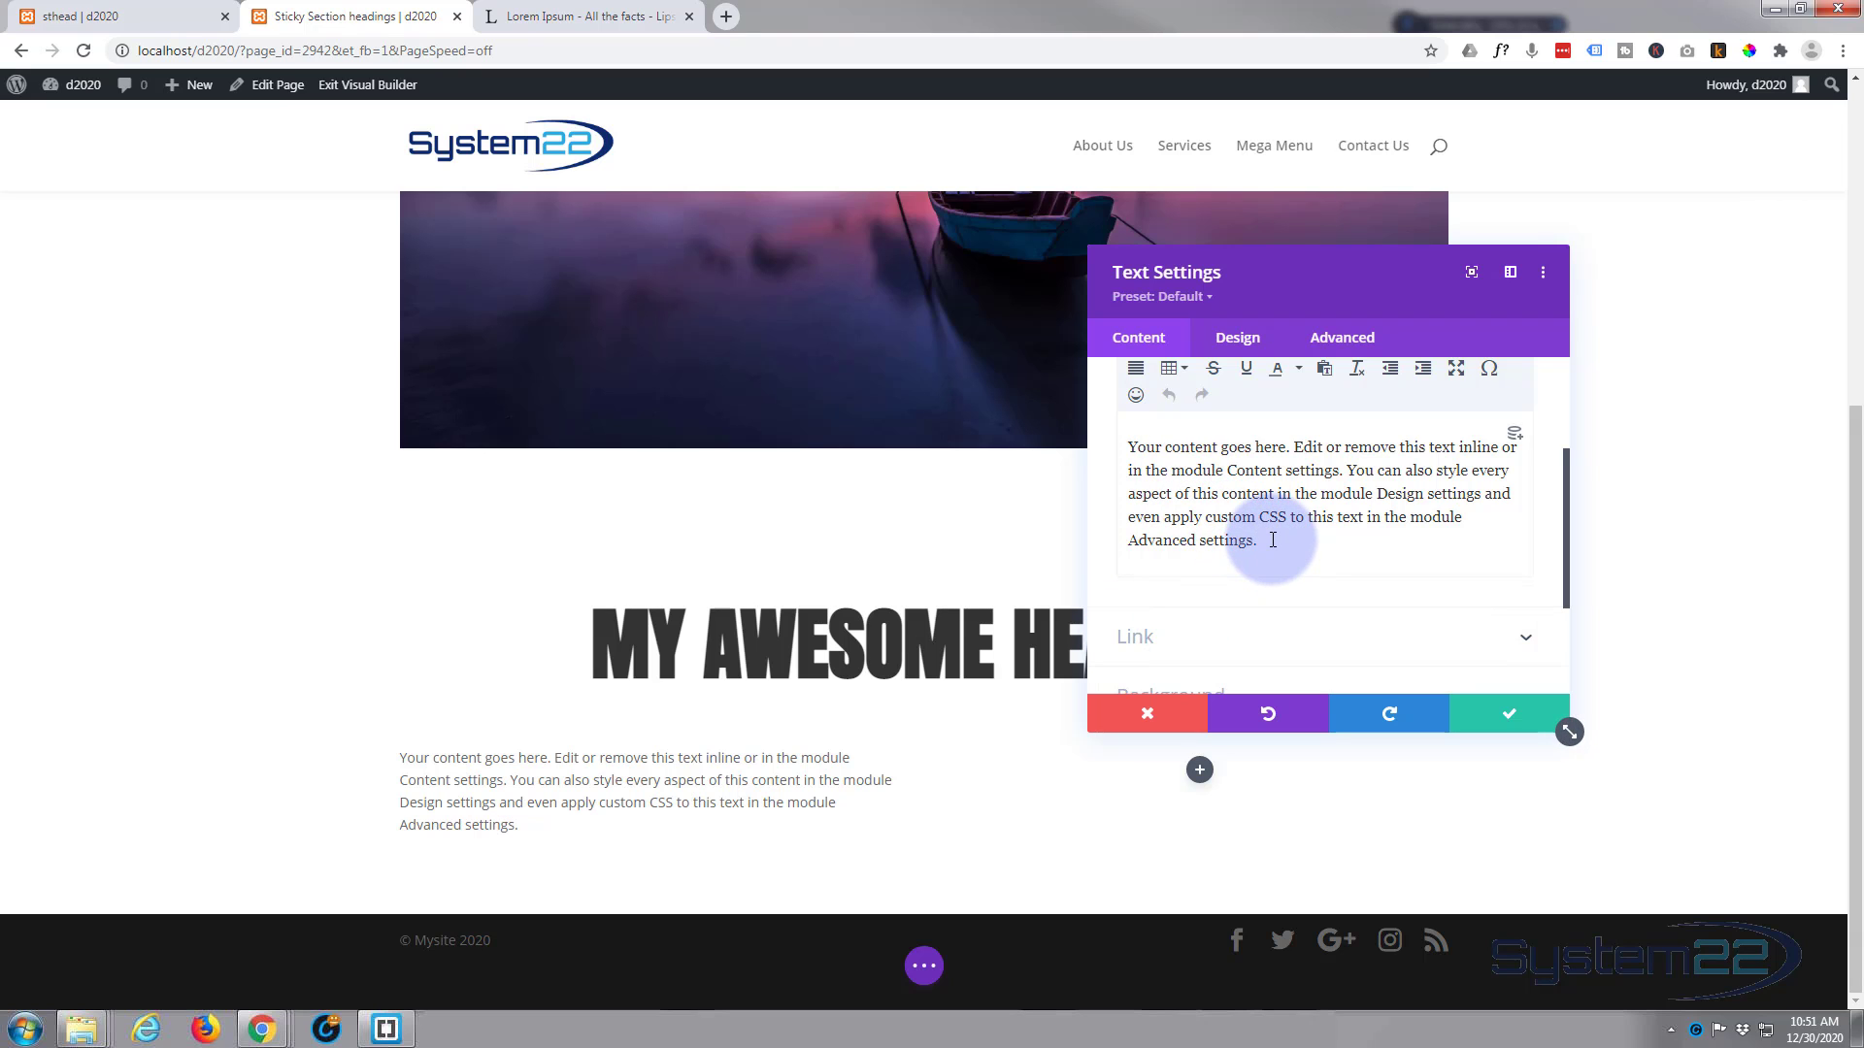
key(Return)
key(ctrl+v)
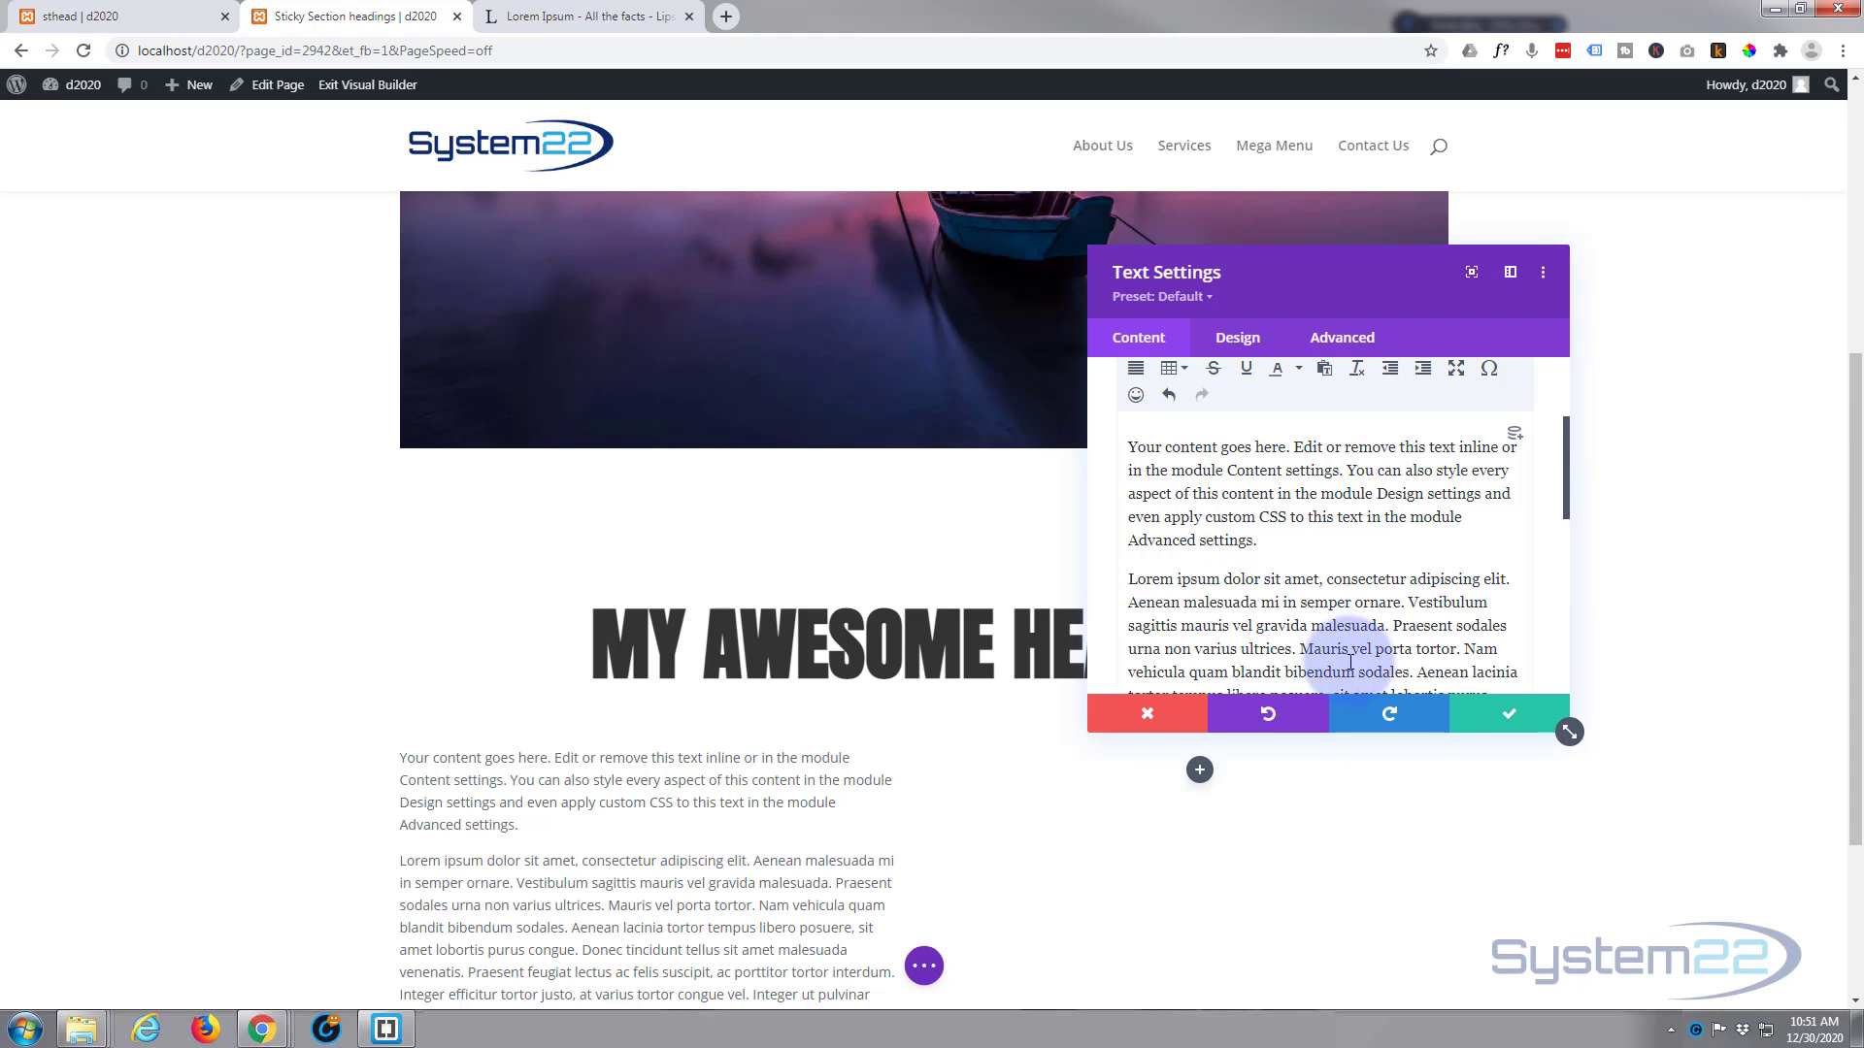
click(1494, 728)
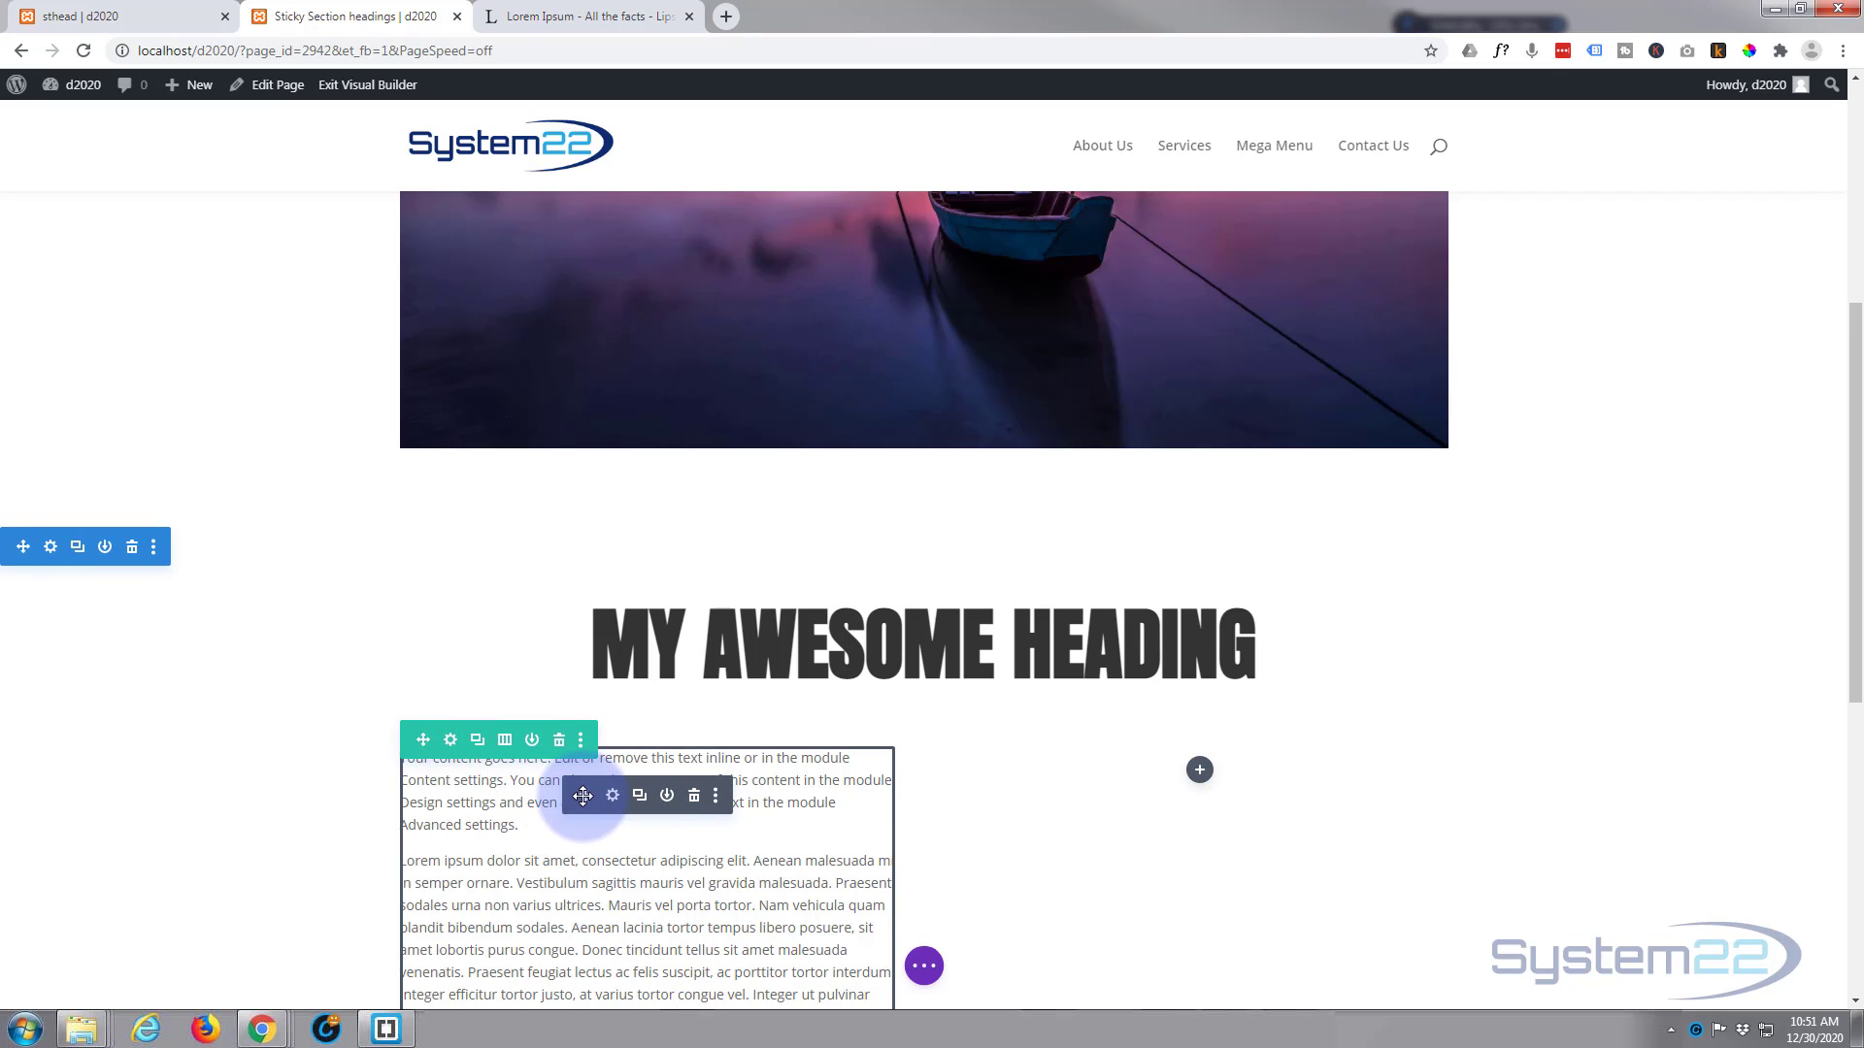
Step: Copy the Text module into the second column, replace its body with lipsum.com's second paragraph and part of the third, and save it
drag(584, 796, 291, 762)
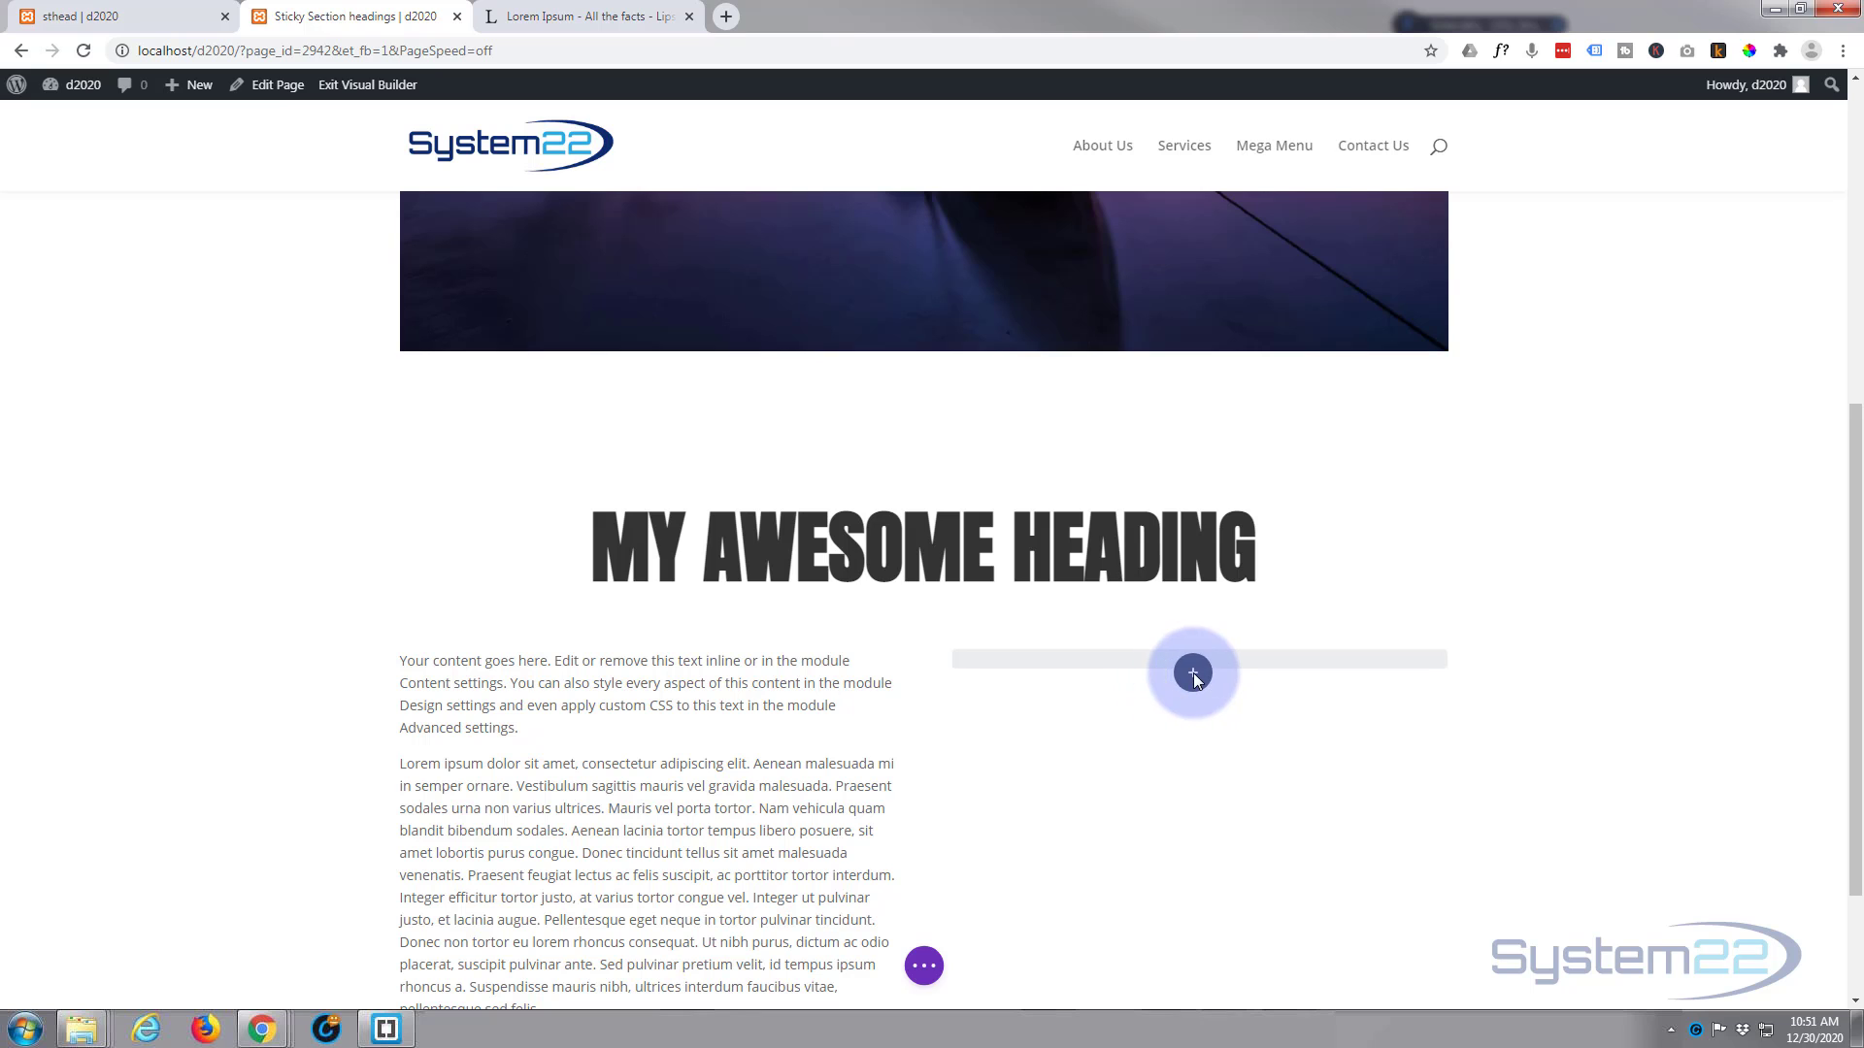
key(ctrl+v)
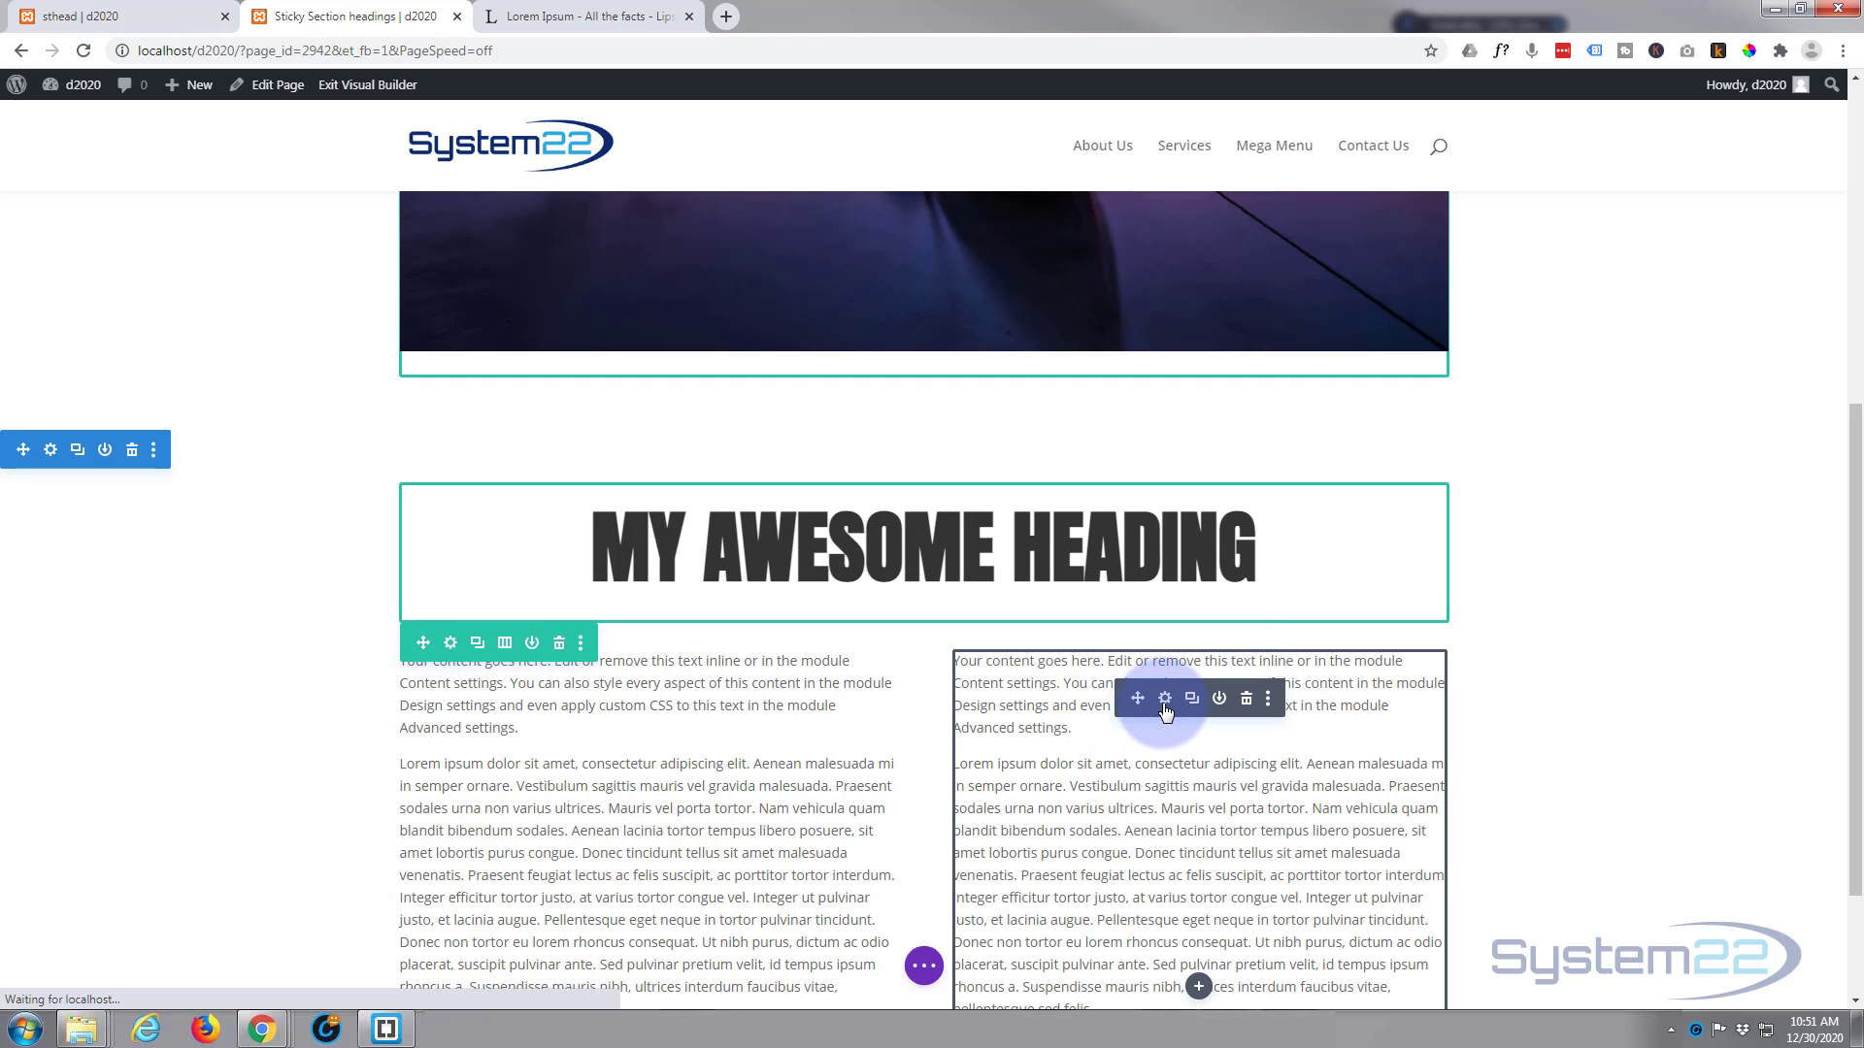
click(1165, 700)
click(621, 18)
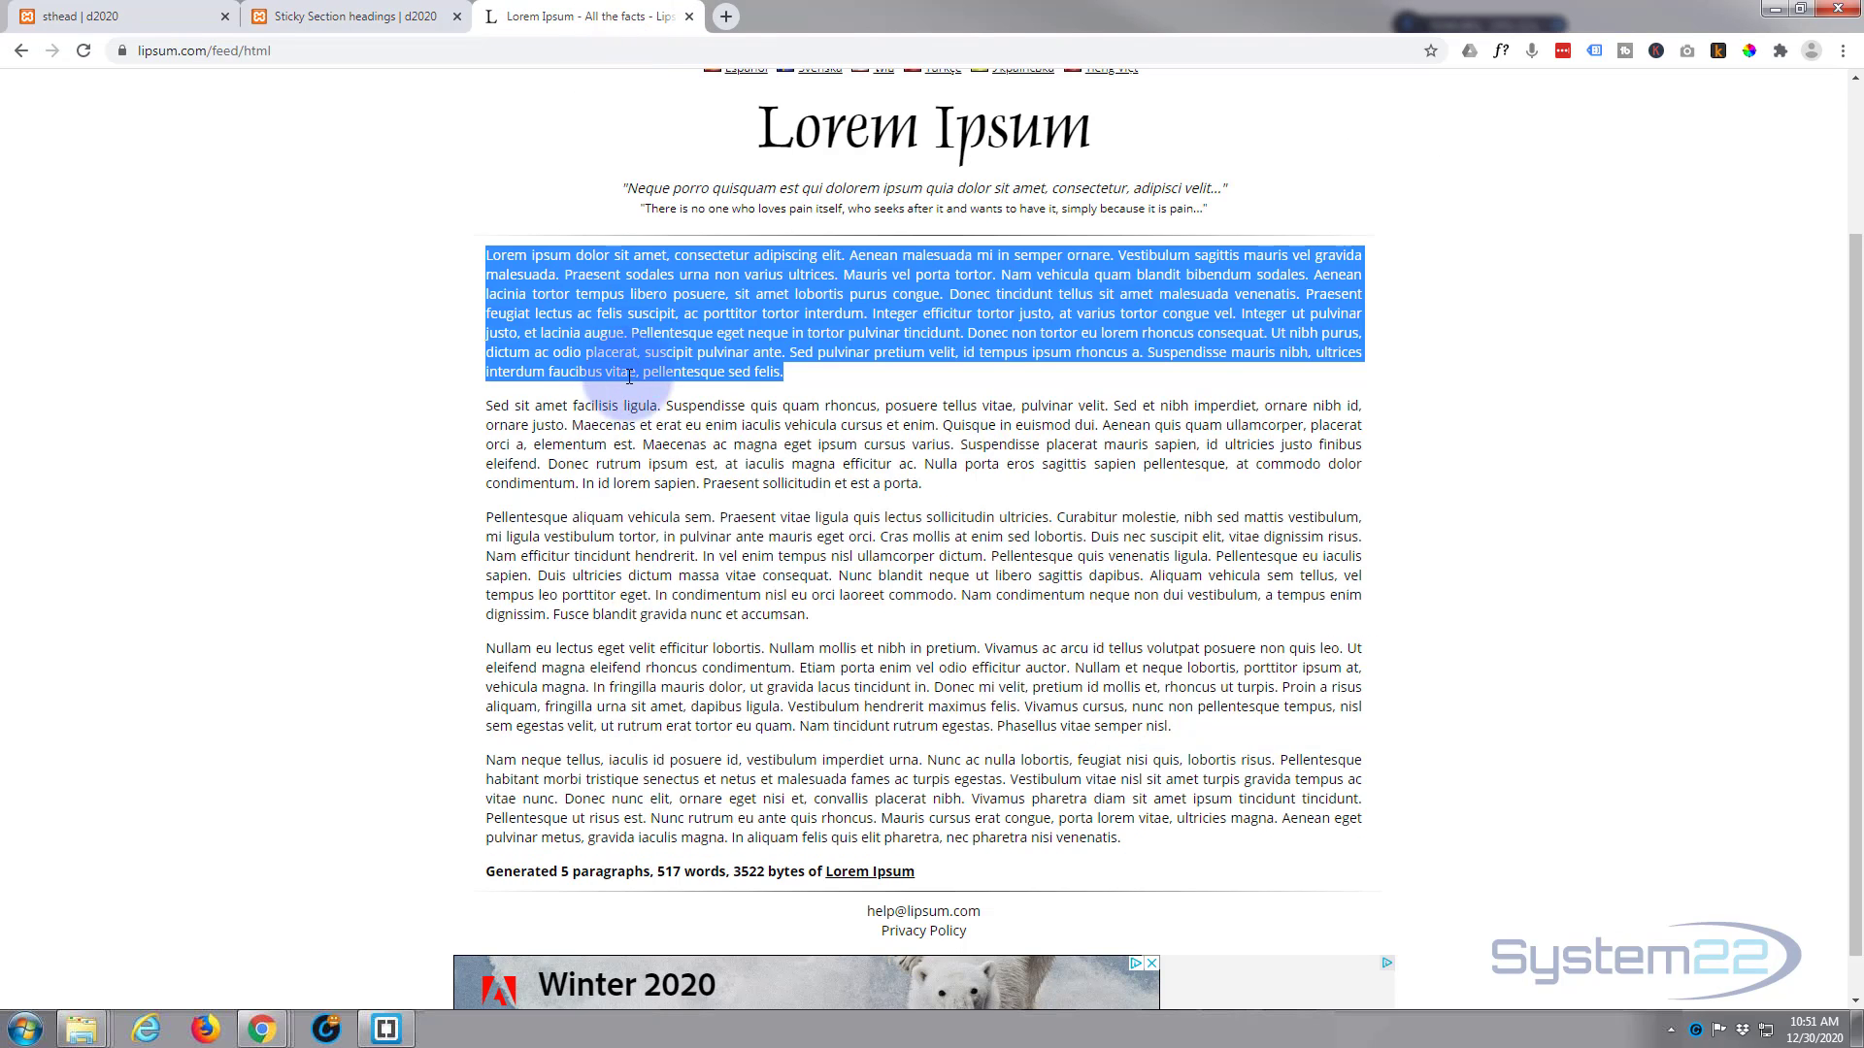
drag(487, 406, 833, 572)
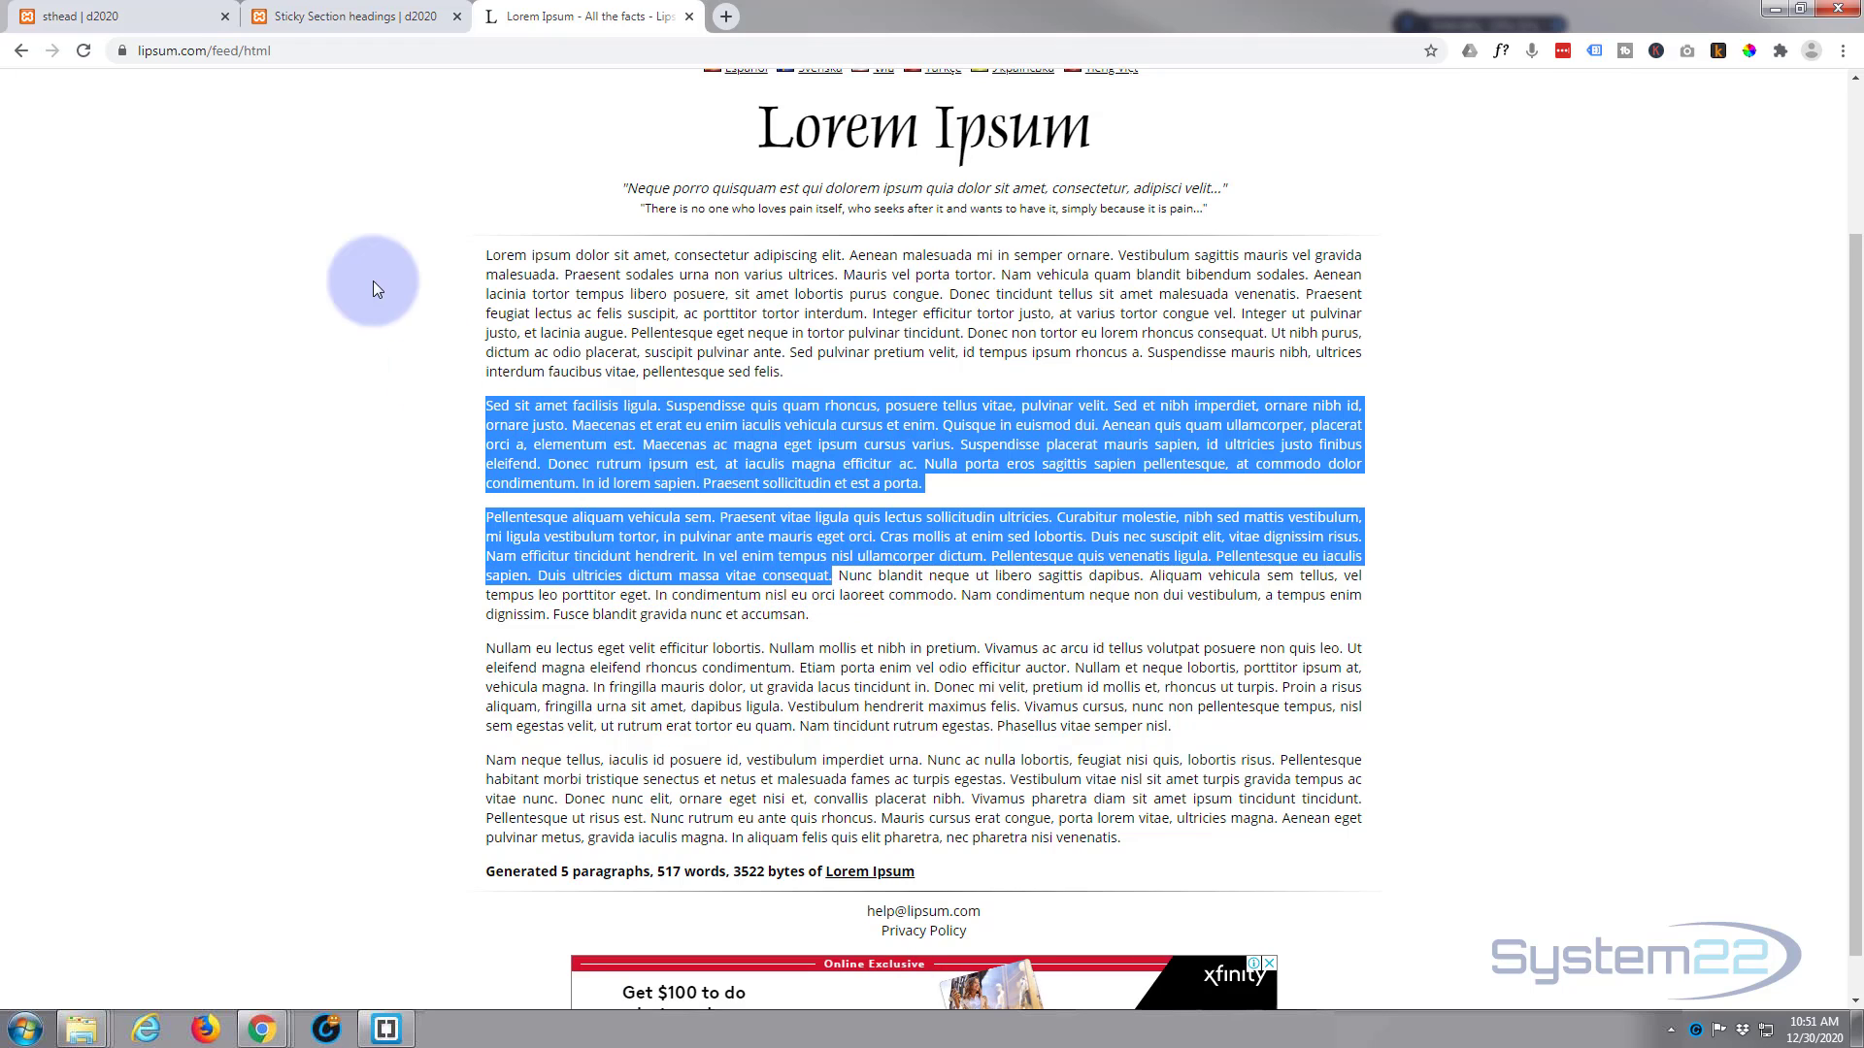
click(393, 18)
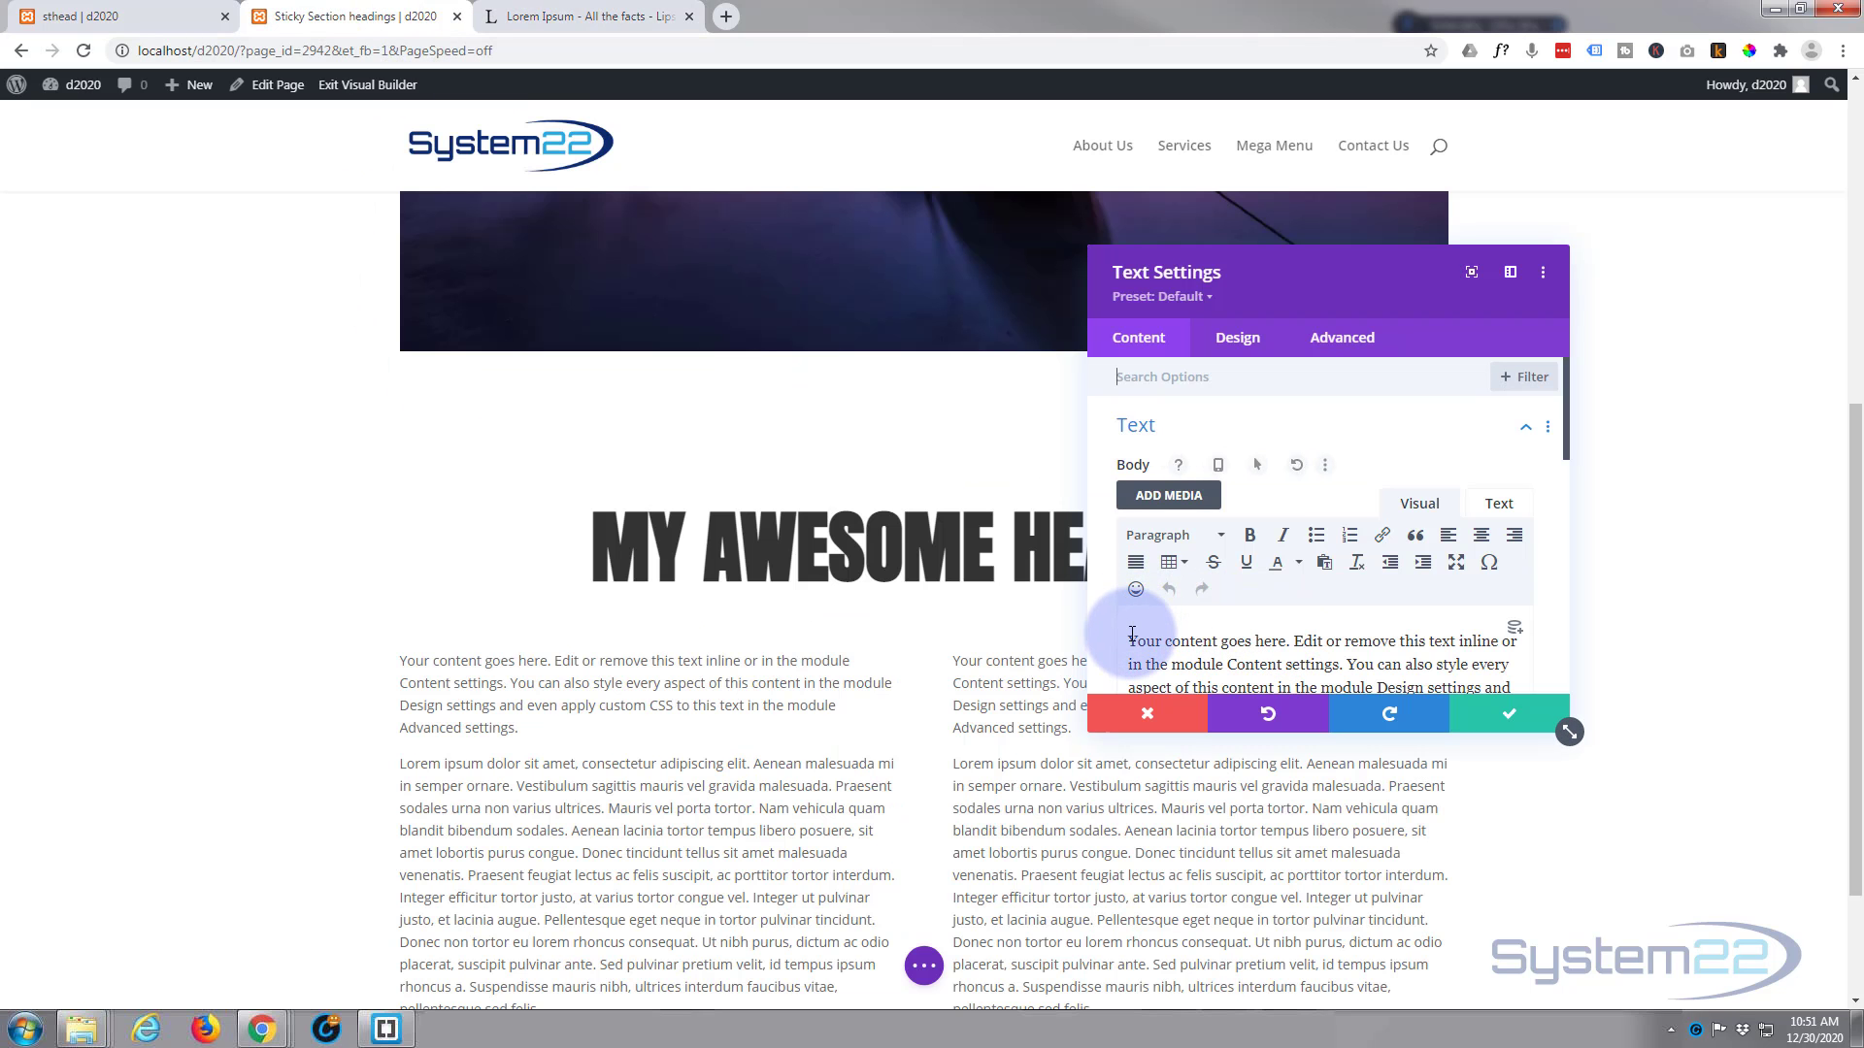
key(ctrl+a)
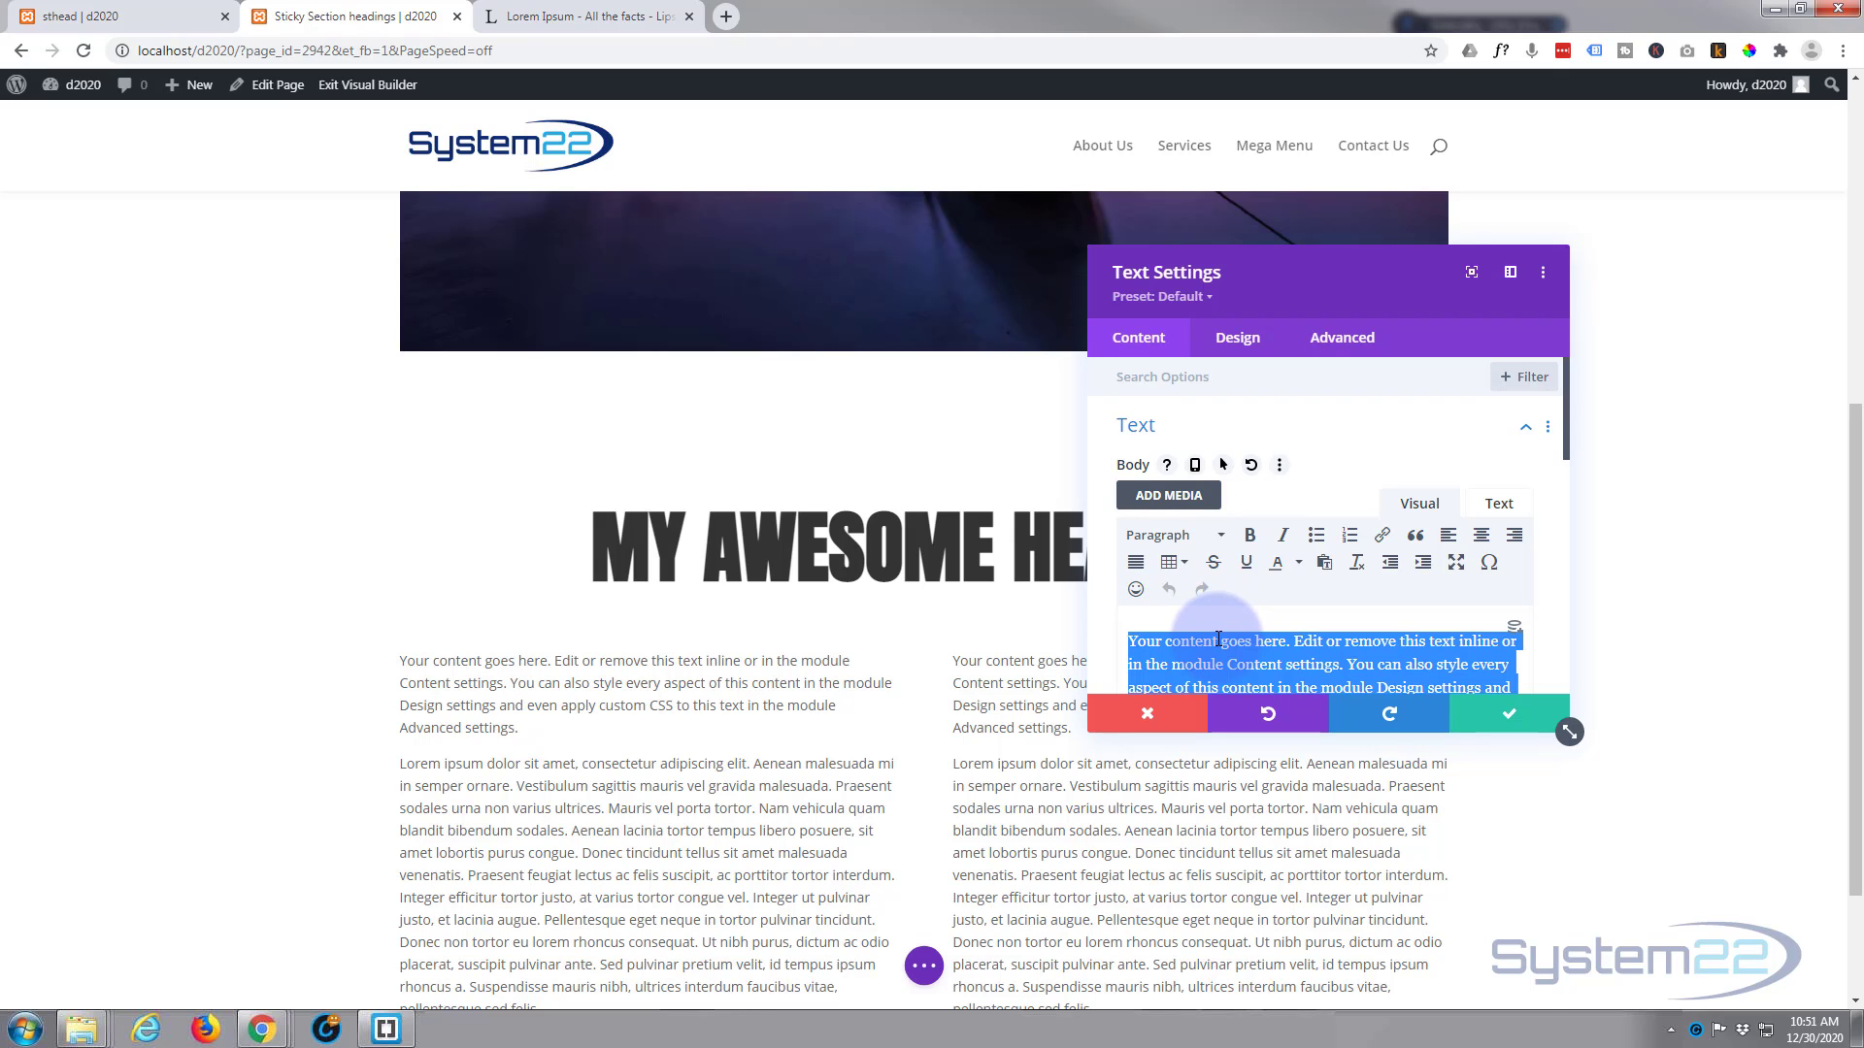
key(ctrl+v)
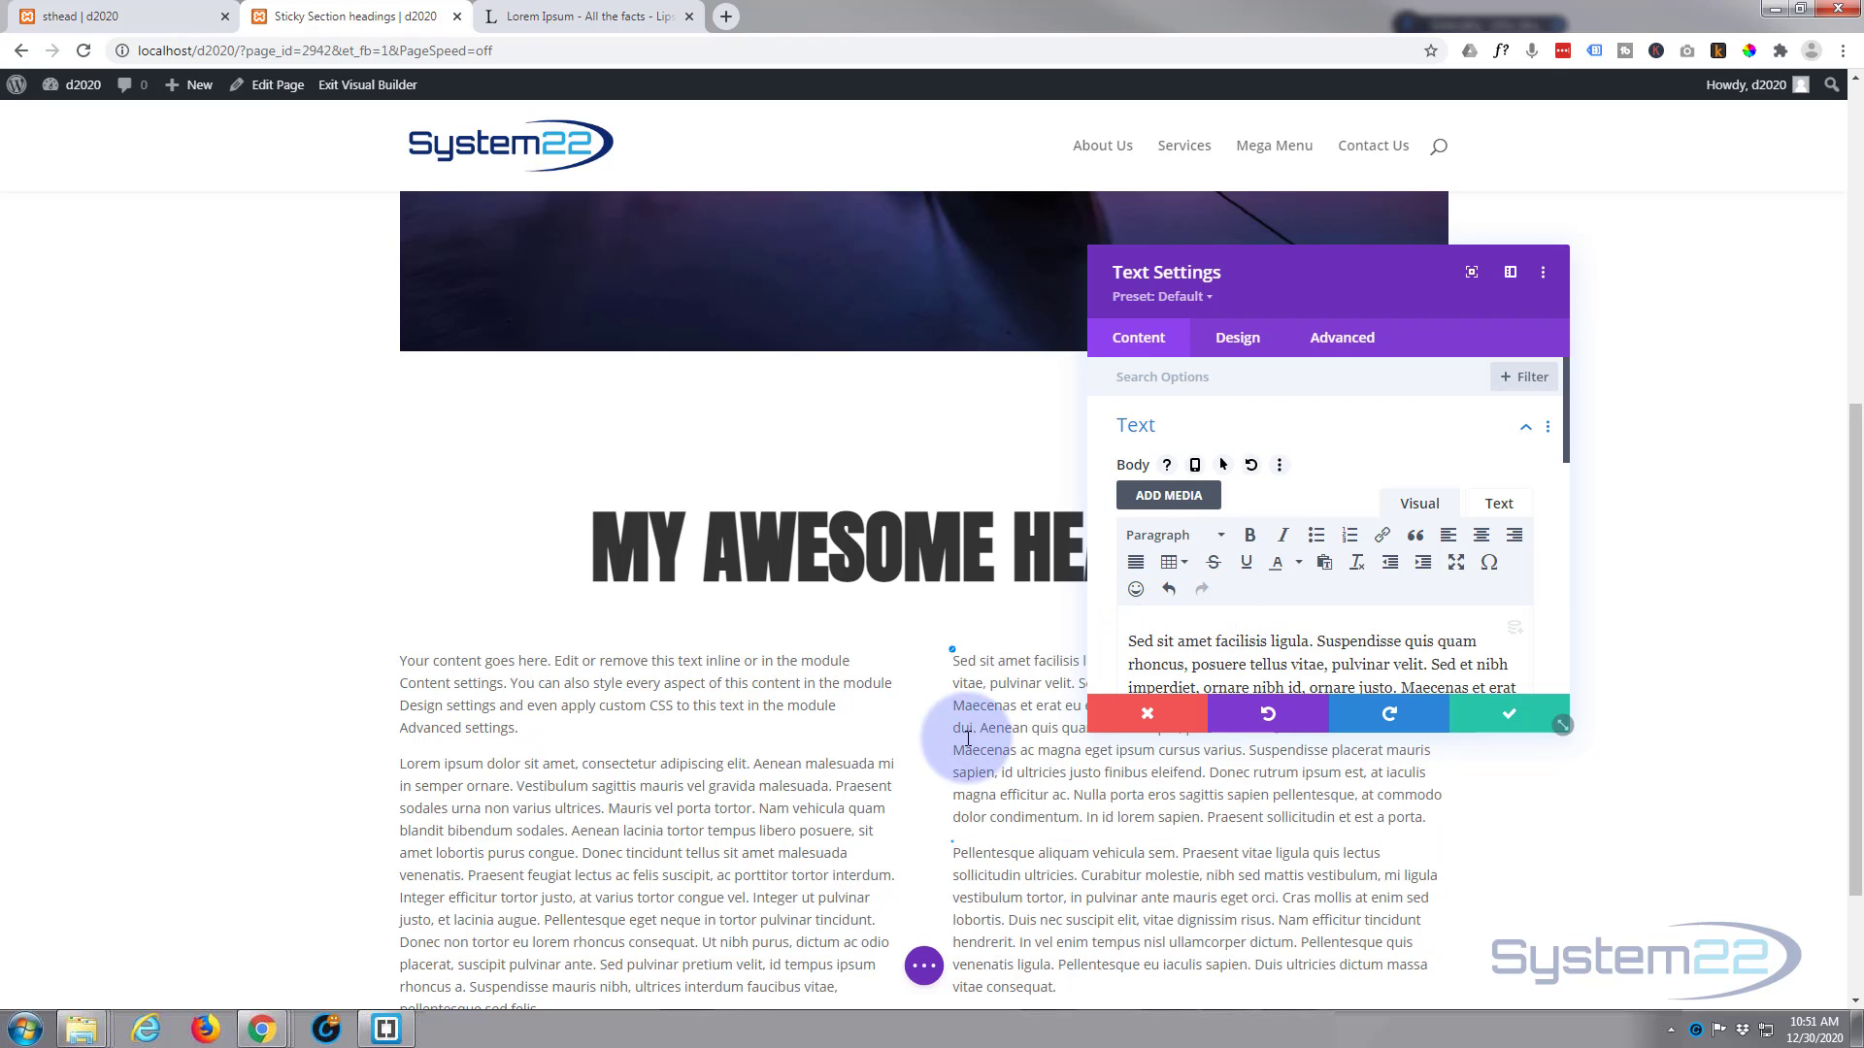
click(1514, 715)
Step: Duplicate the whole section containing the heading and the two text columns
scroll(1545, 555, down, 2)
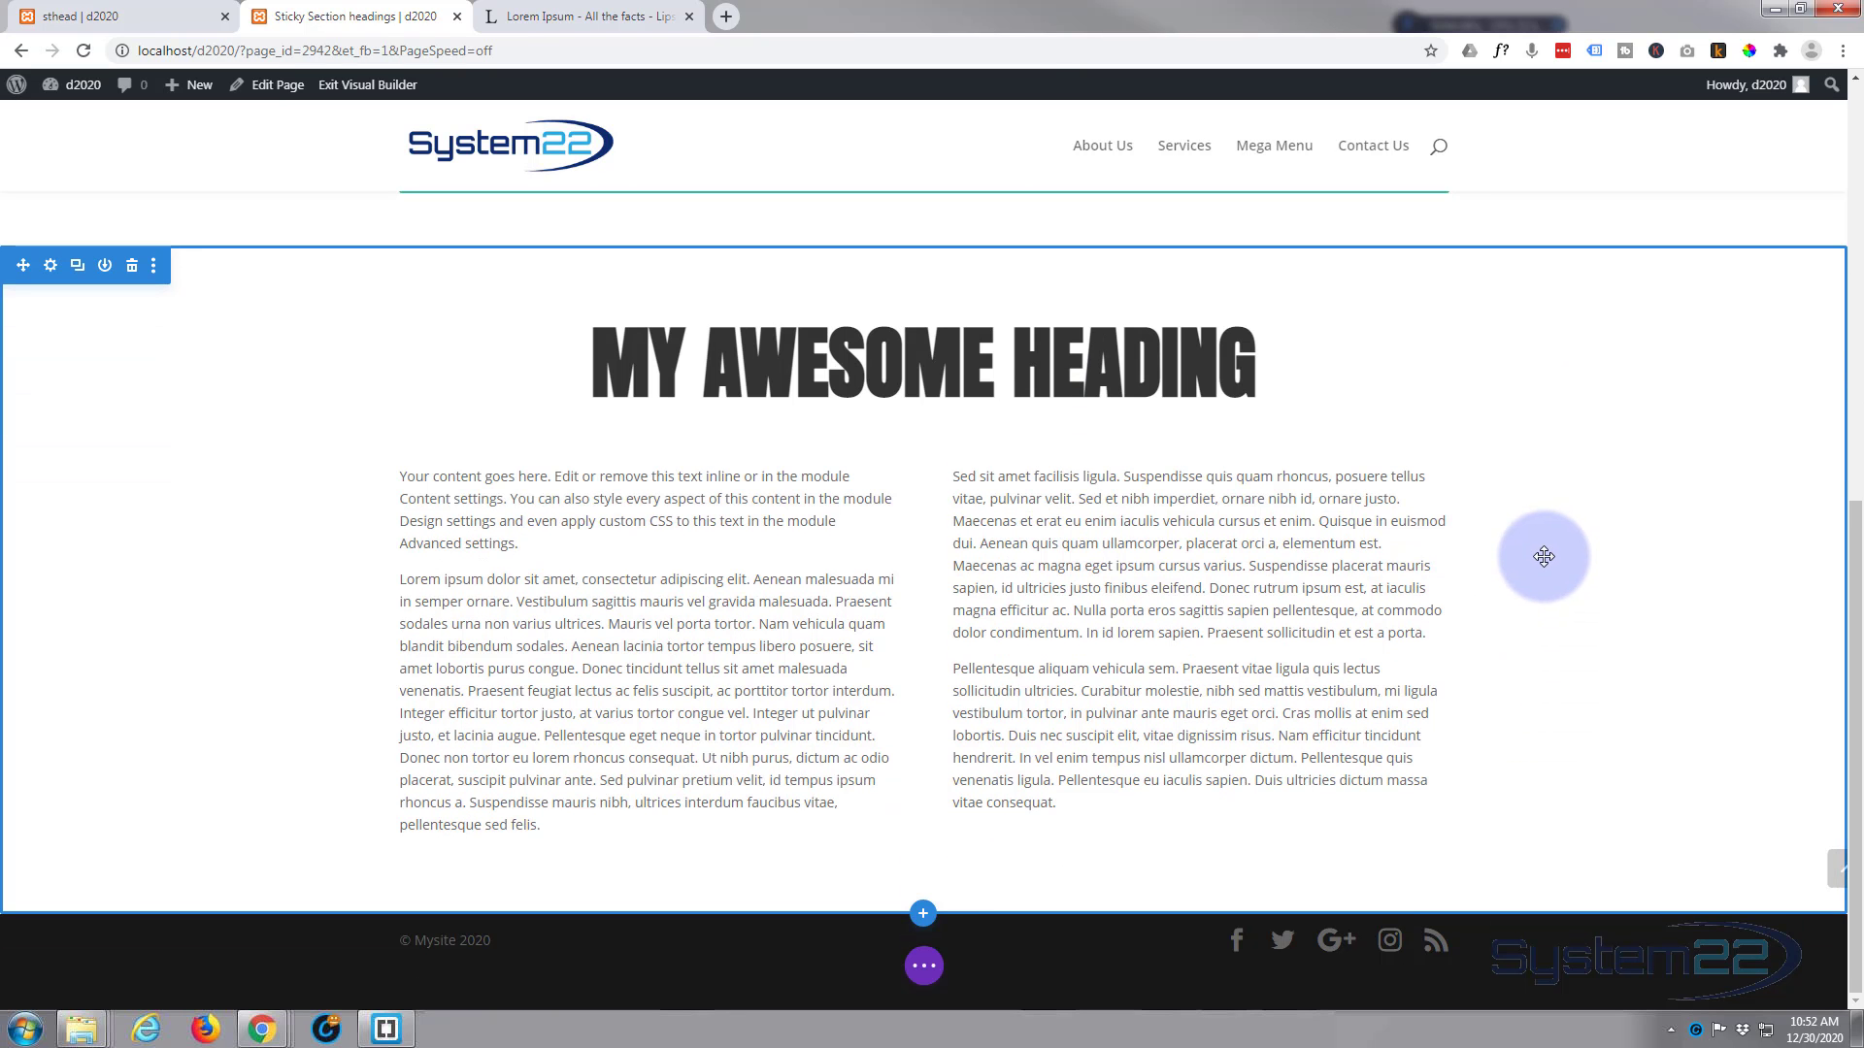
scroll(1543, 552, up, 2)
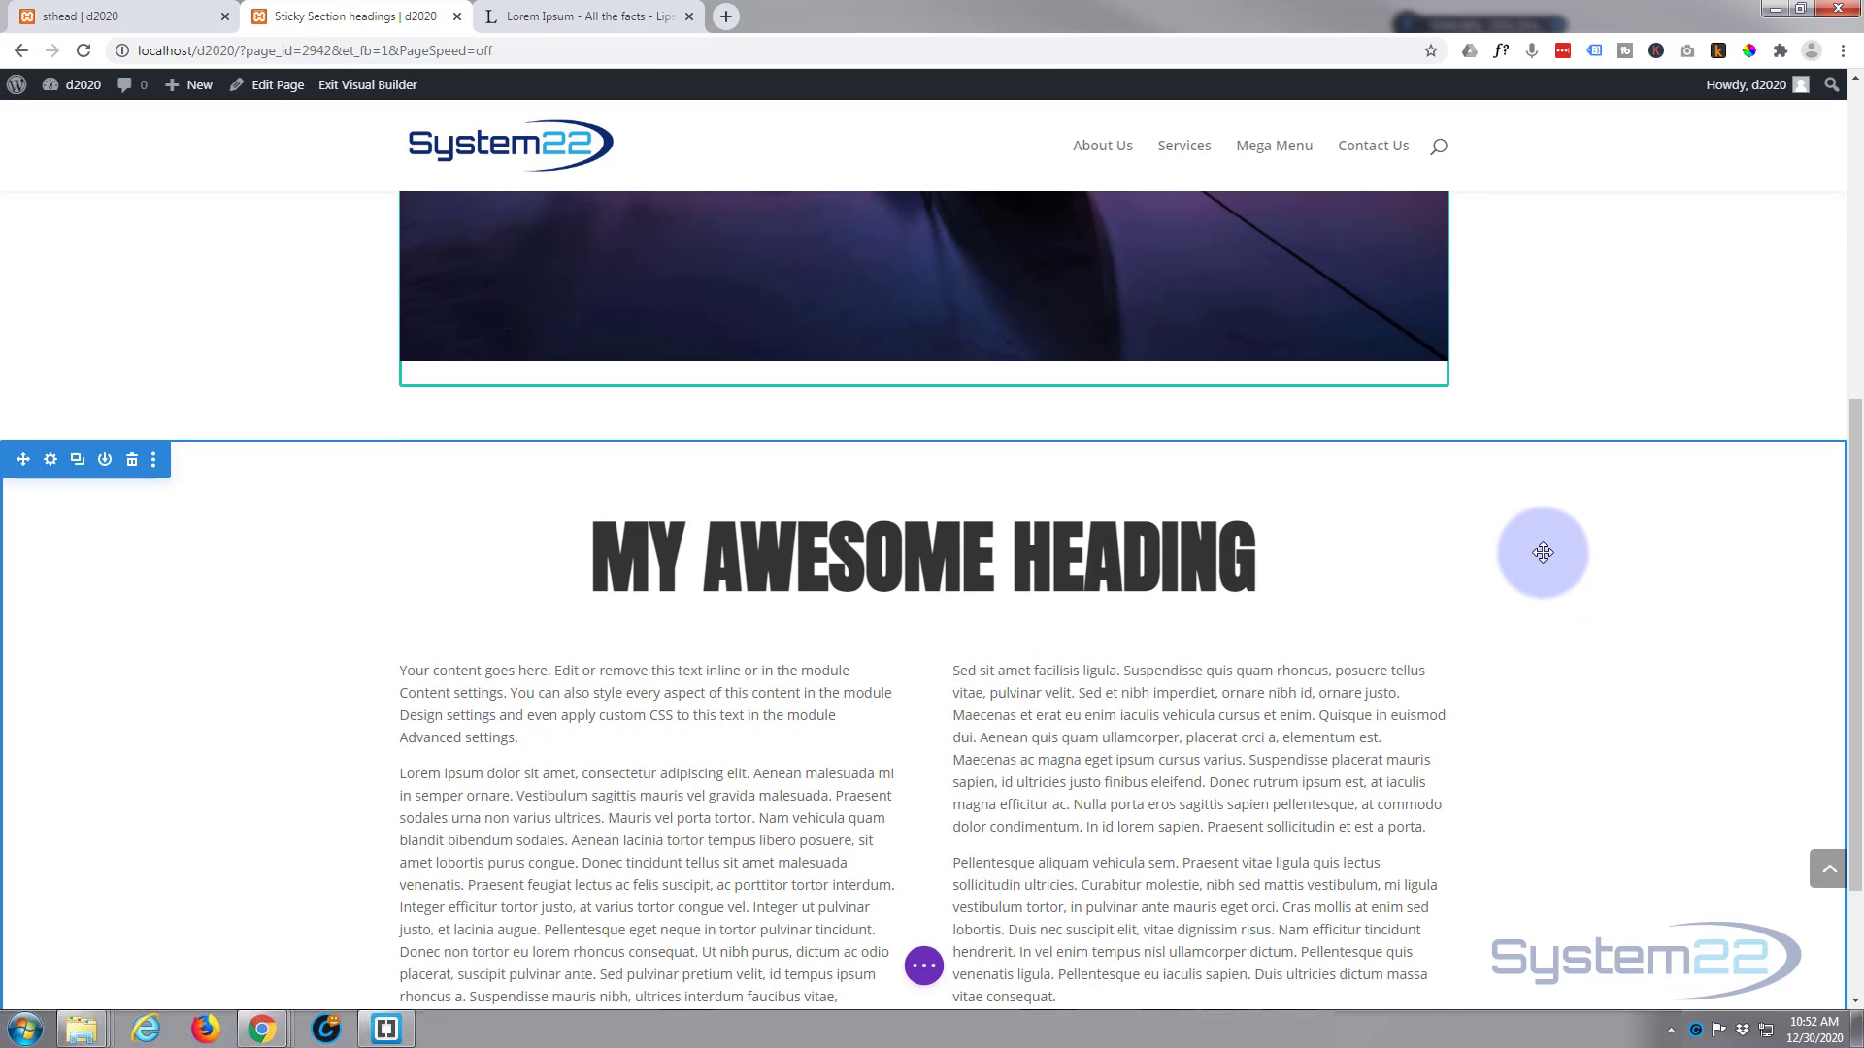
scroll(1543, 552, up, 3)
scroll(1543, 551, down, 5)
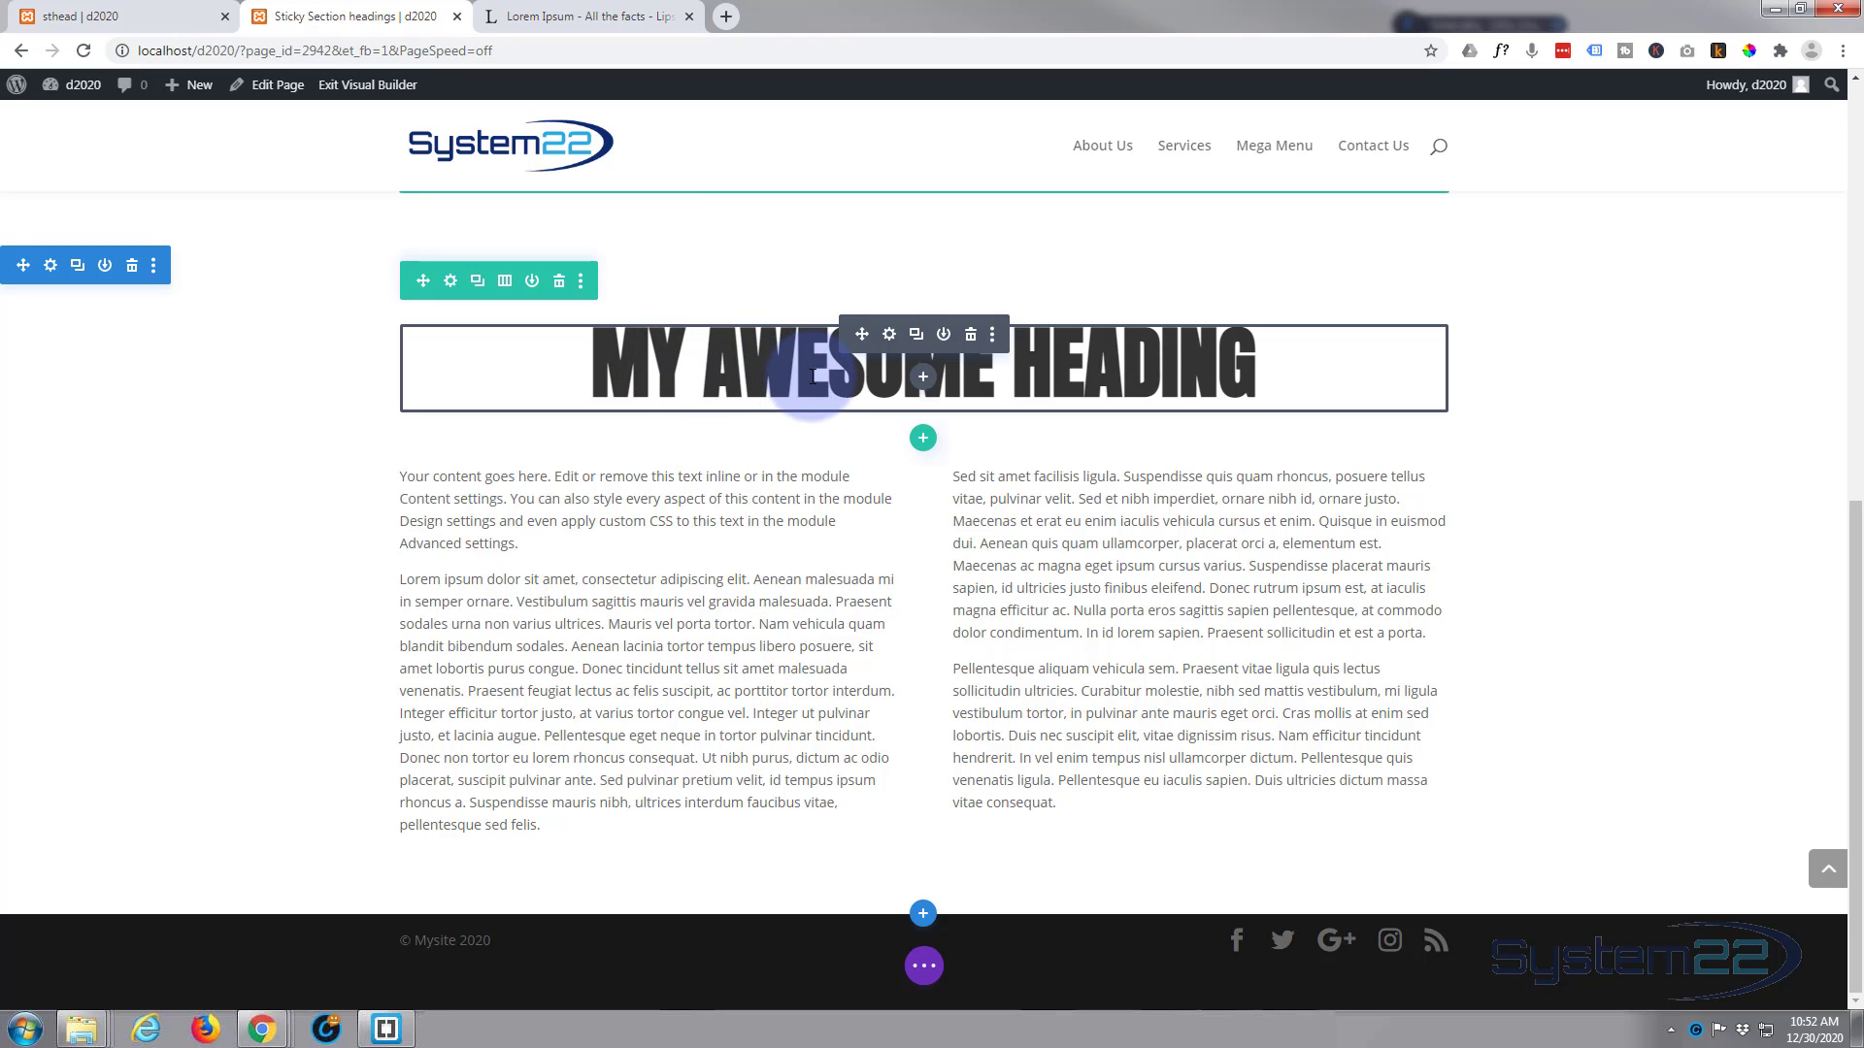
scroll(740, 505, up, 2)
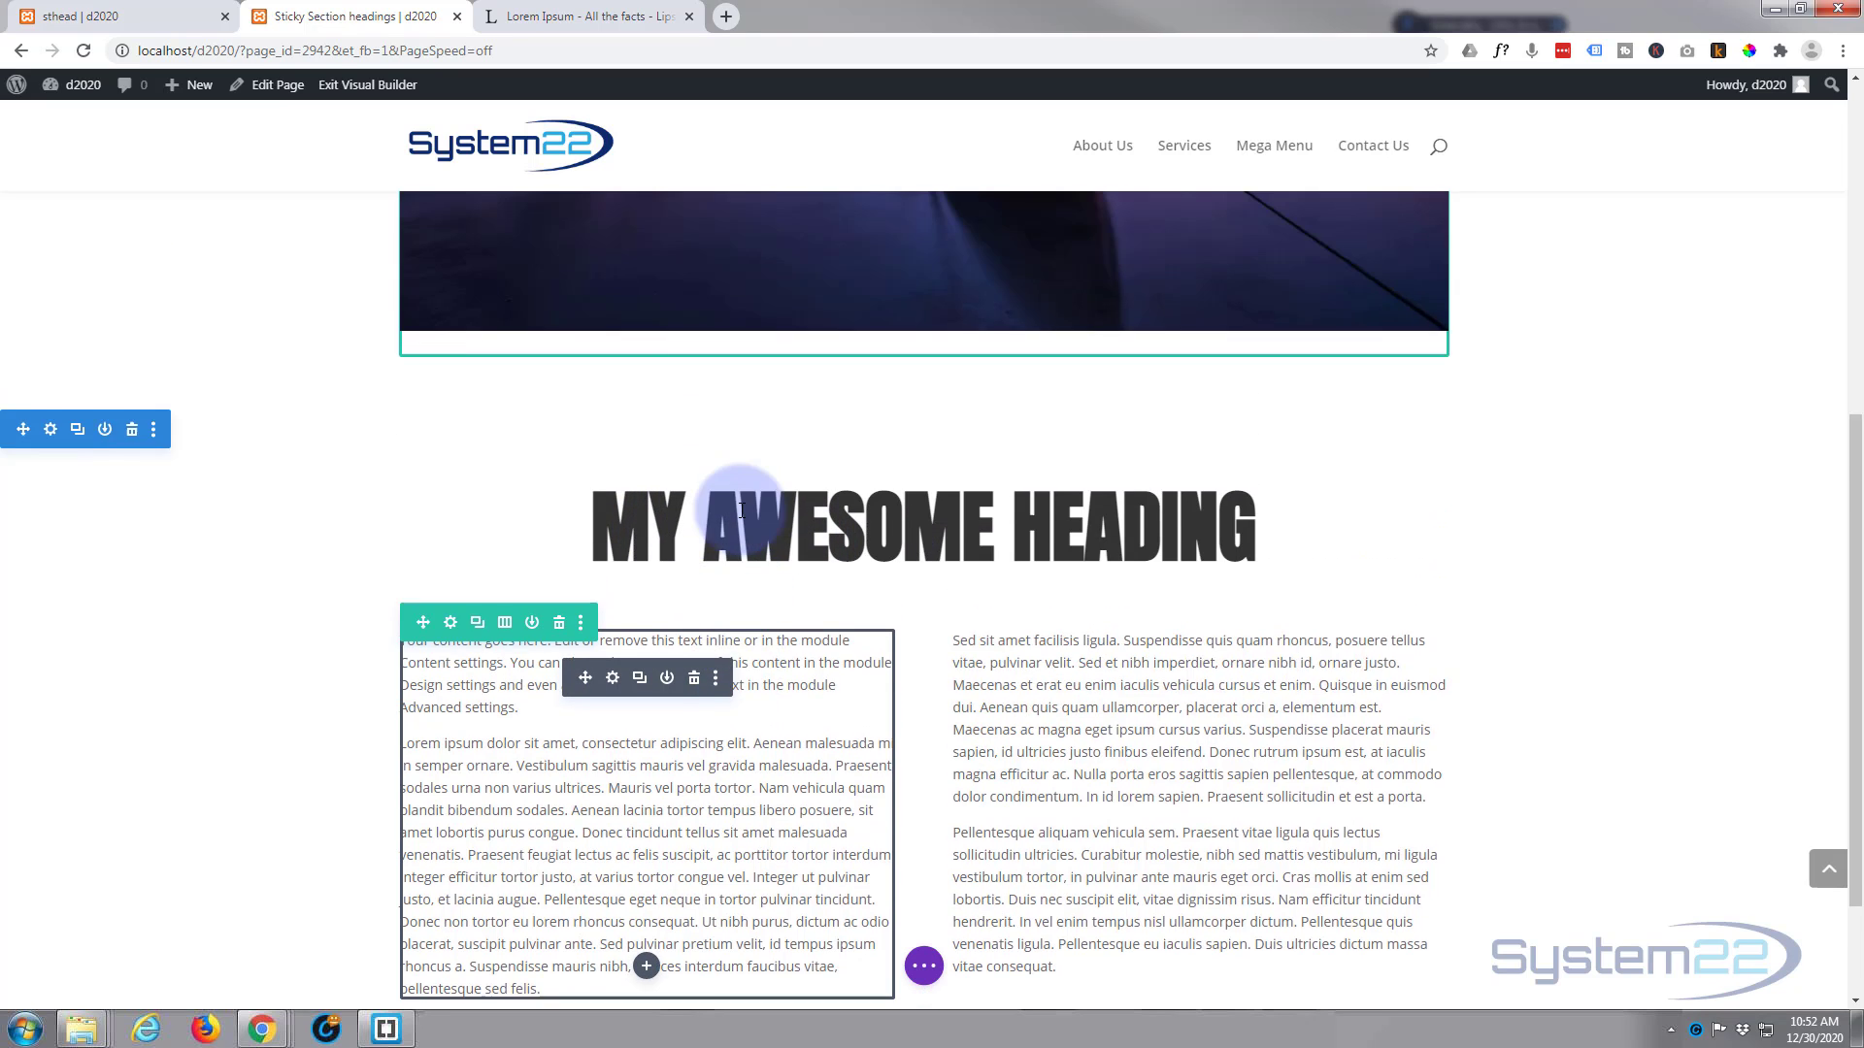
scroll(741, 510, up, 2)
scroll(742, 511, down, 4)
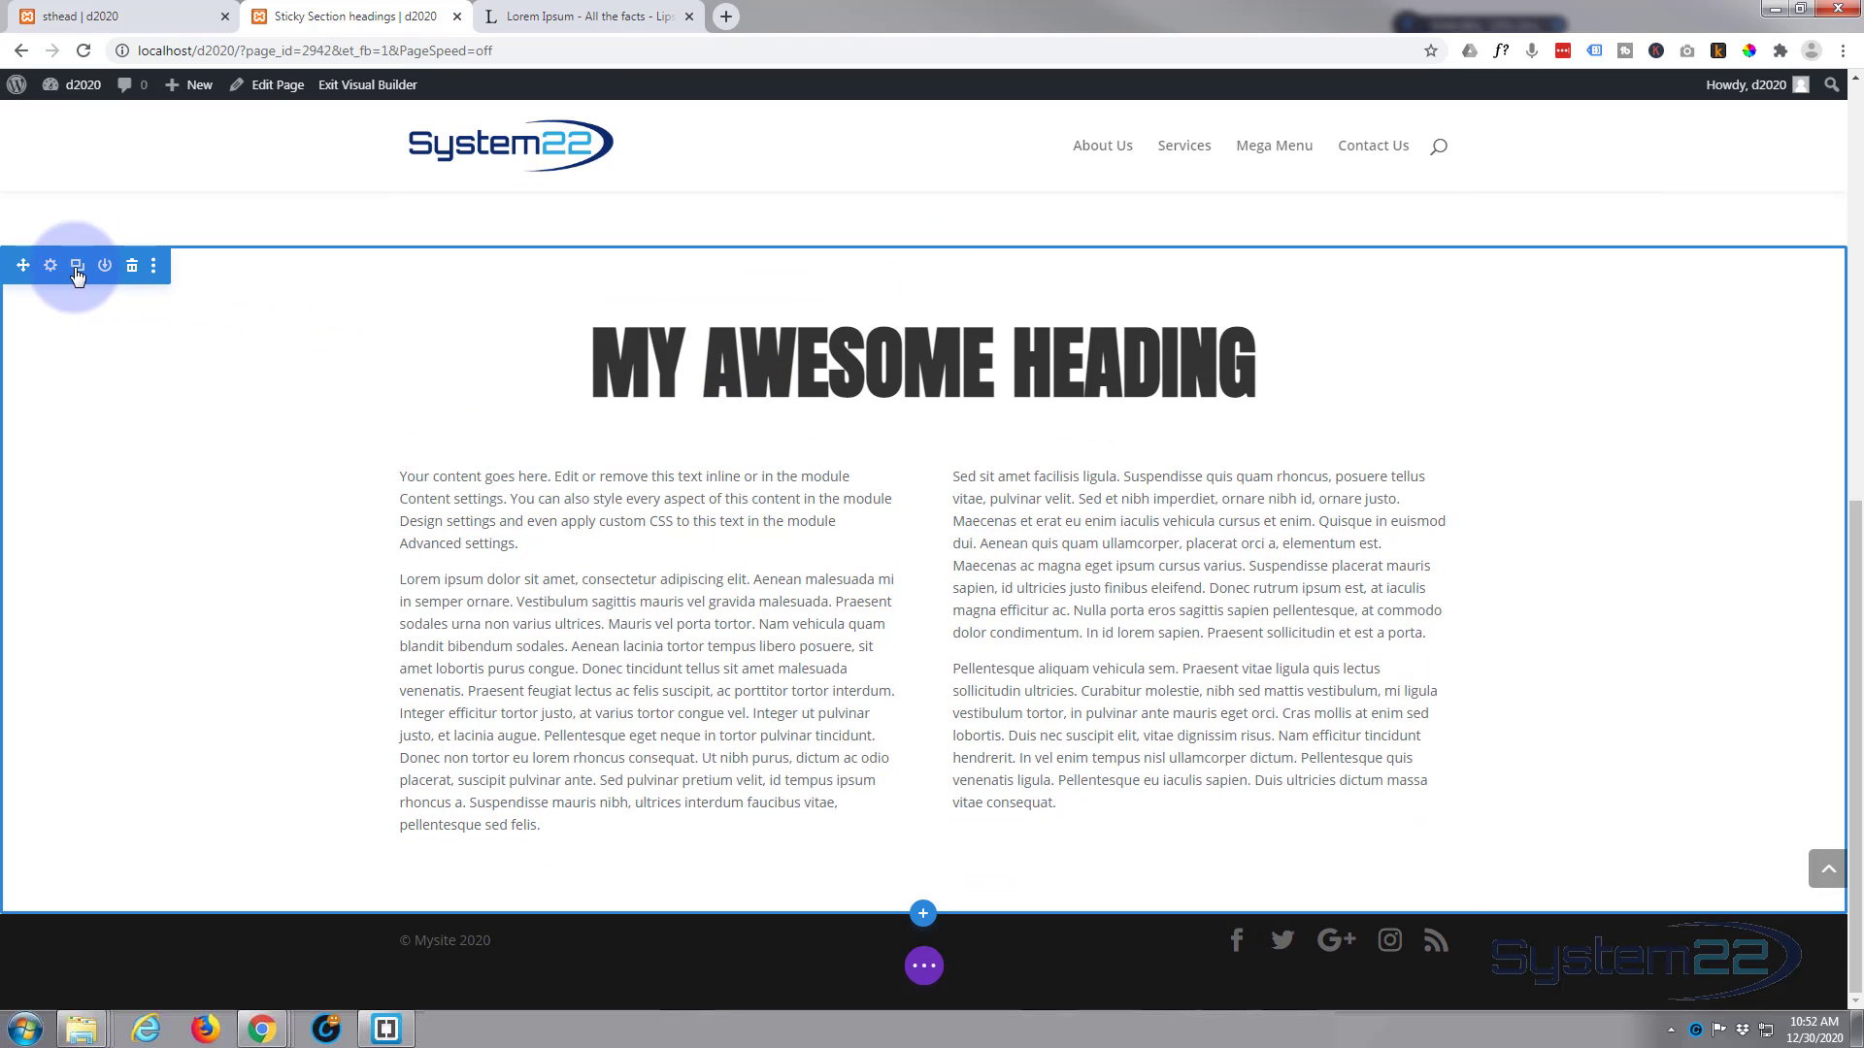
click(77, 267)
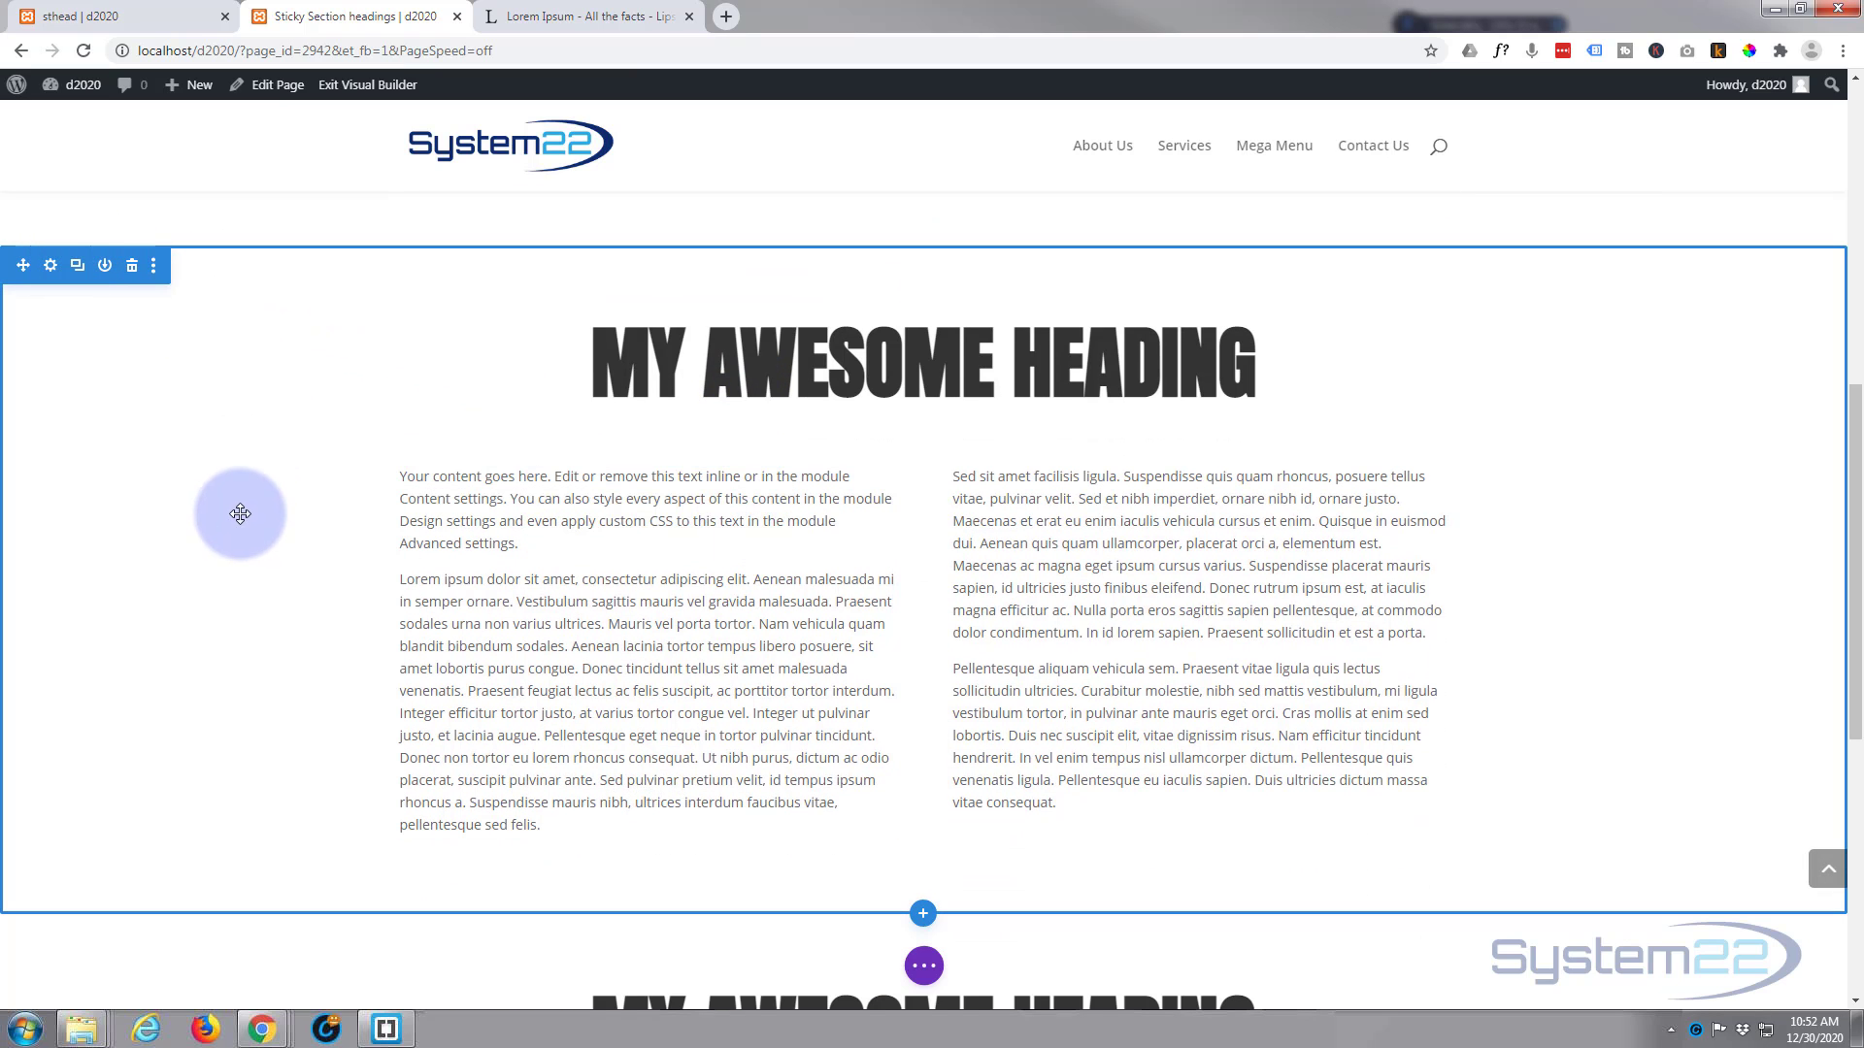
Step: Check how the headings of the original and duplicated sections stick while the page scrolls past their text
scroll(239, 524, down, 2)
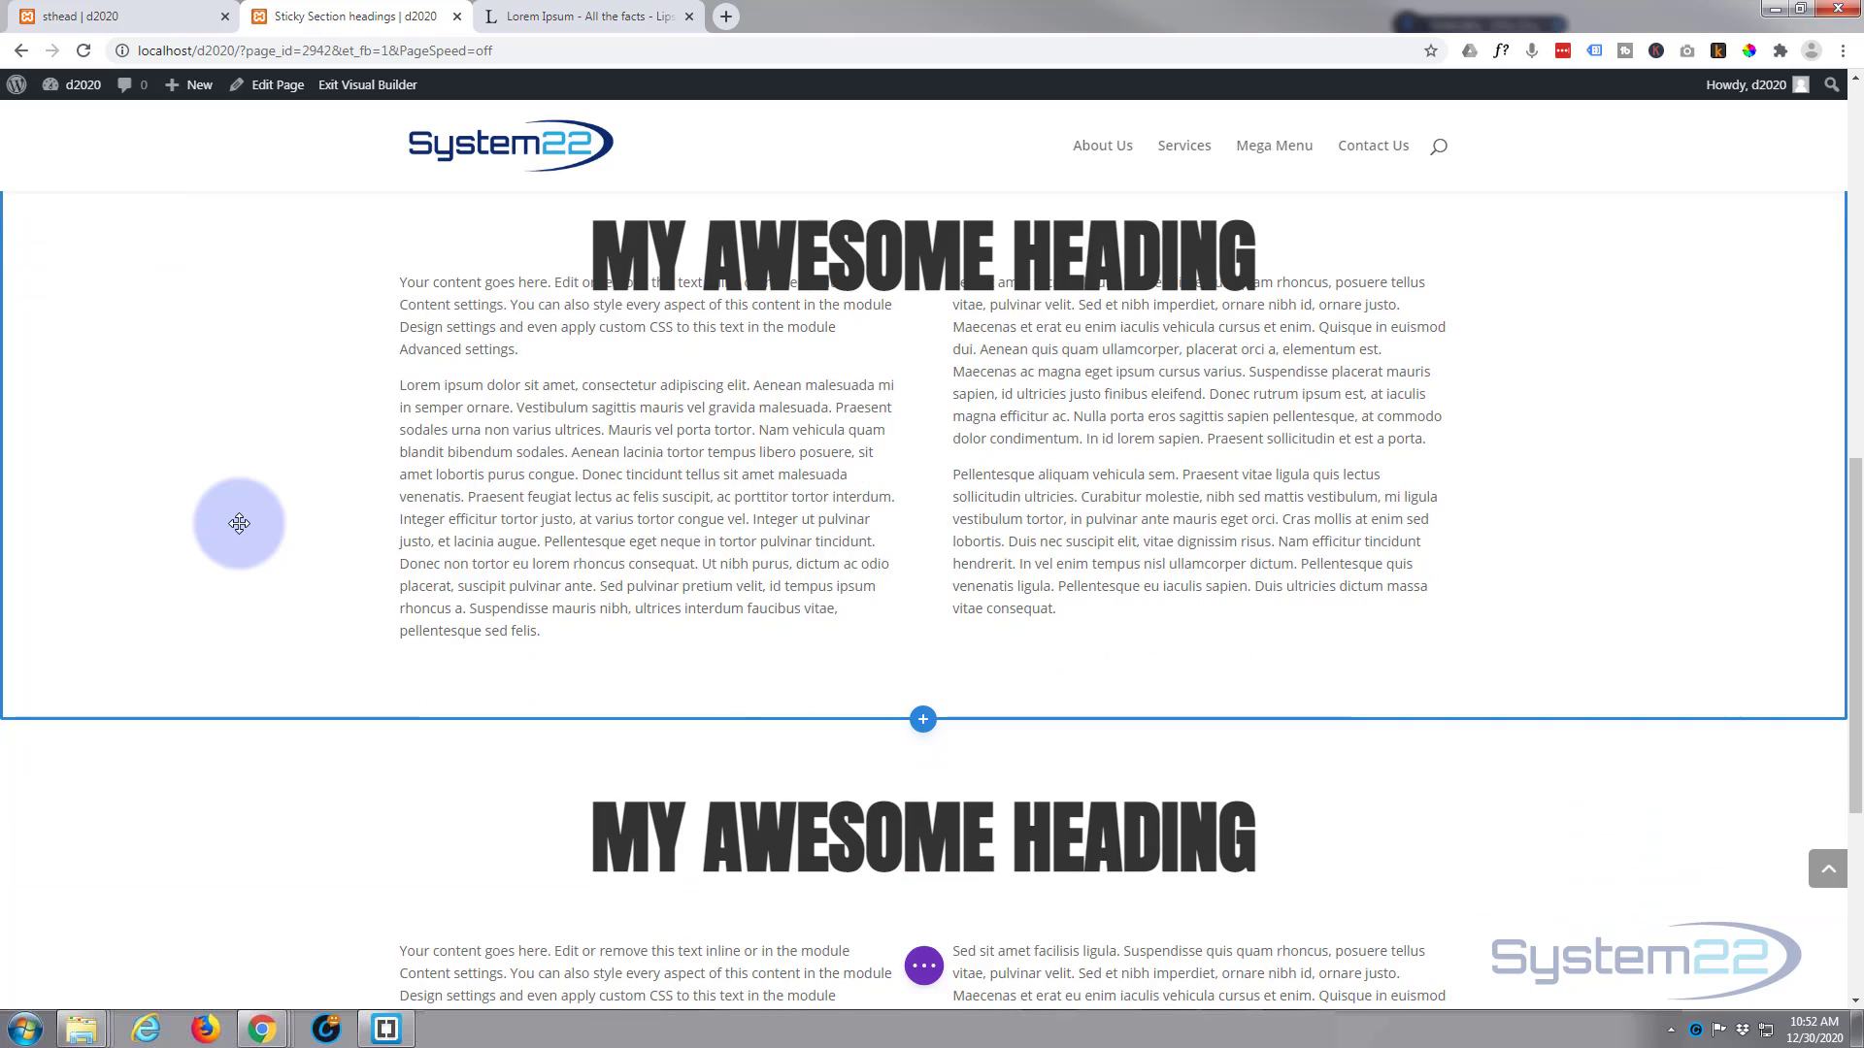
scroll(238, 524, down, 4)
scroll(239, 525, up, 2)
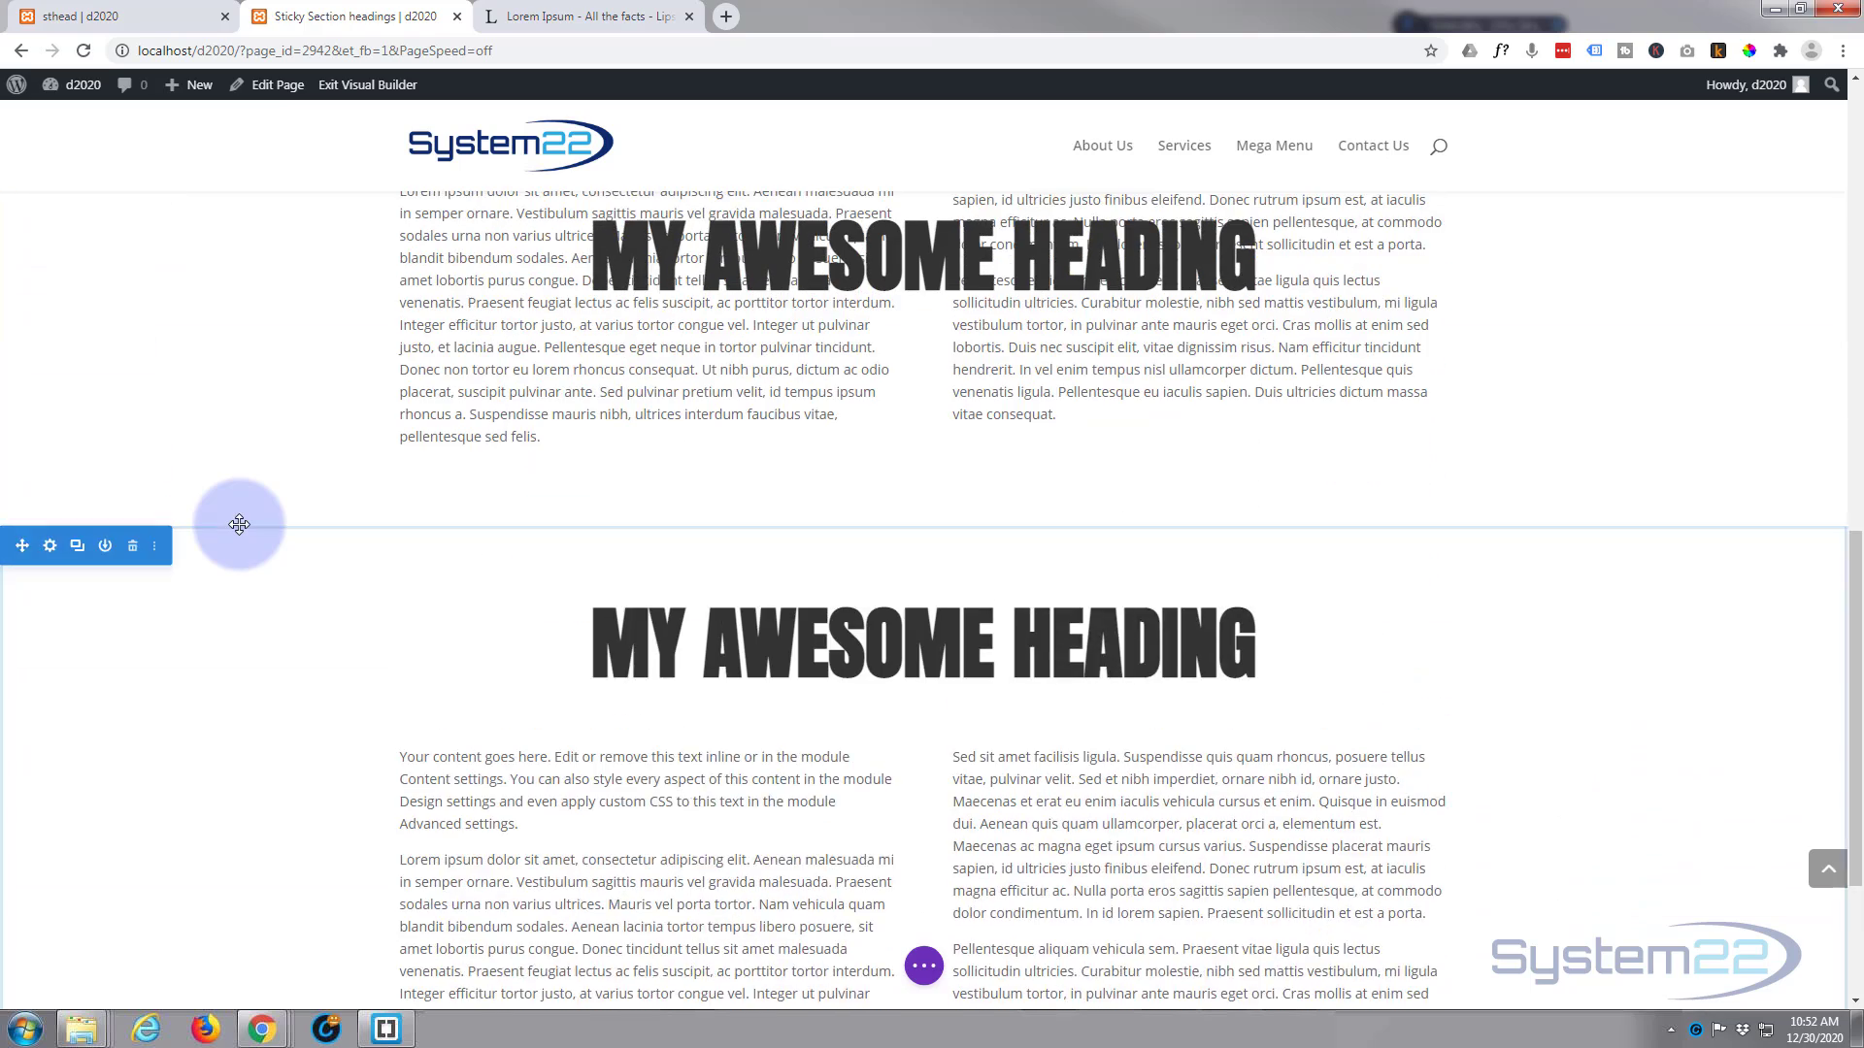
scroll(239, 524, up, 5)
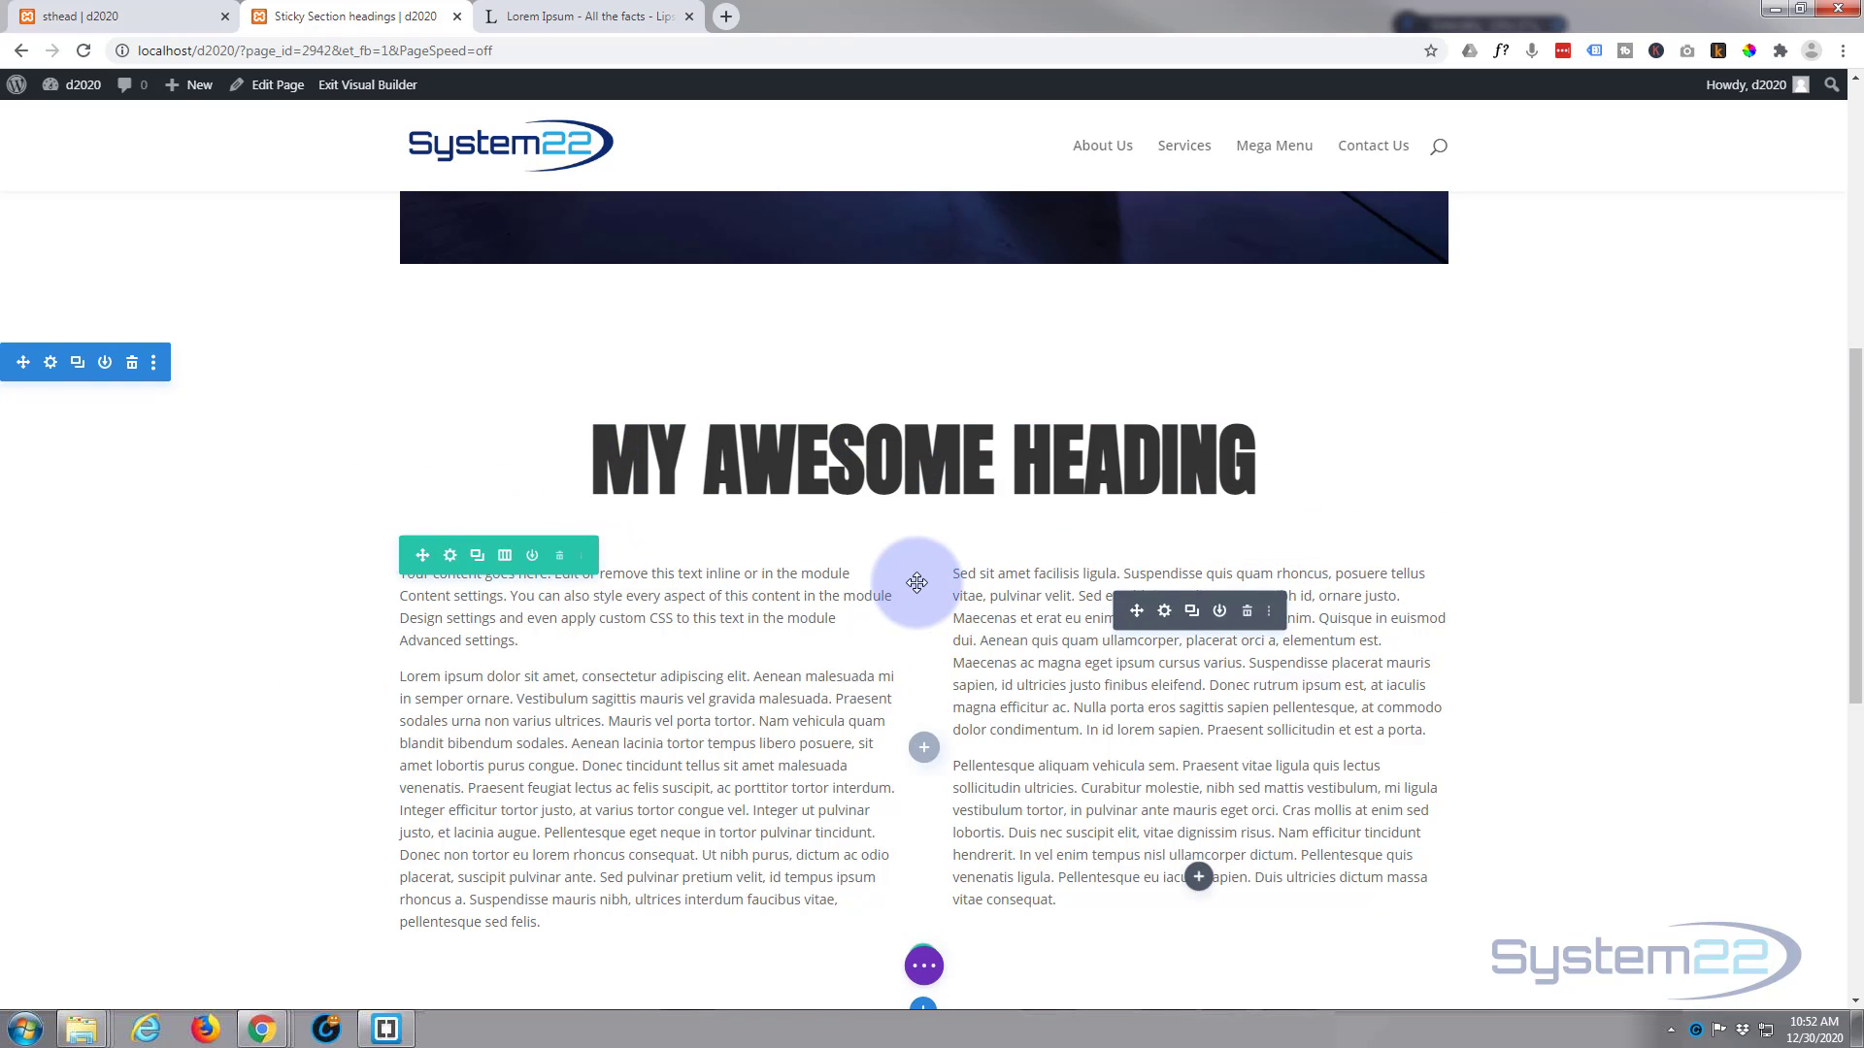
scroll(917, 582, down, 1)
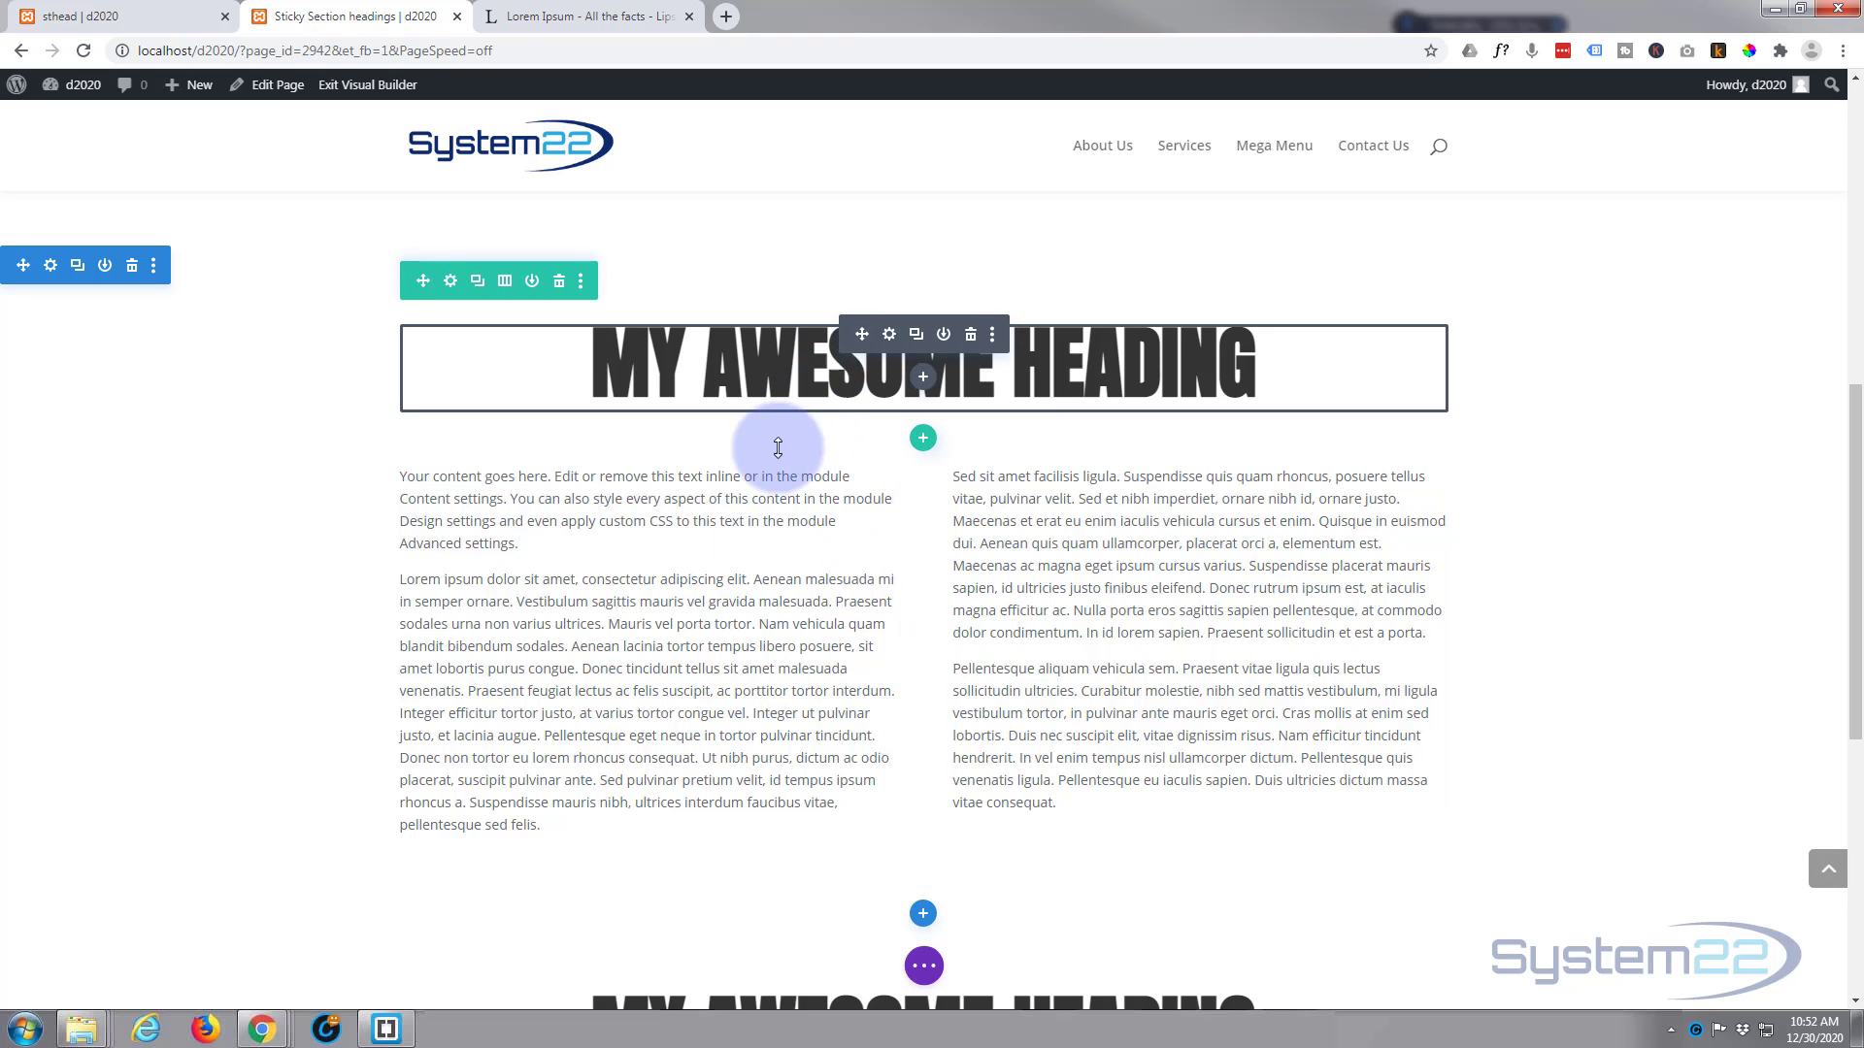
scroll(778, 446, down, 3)
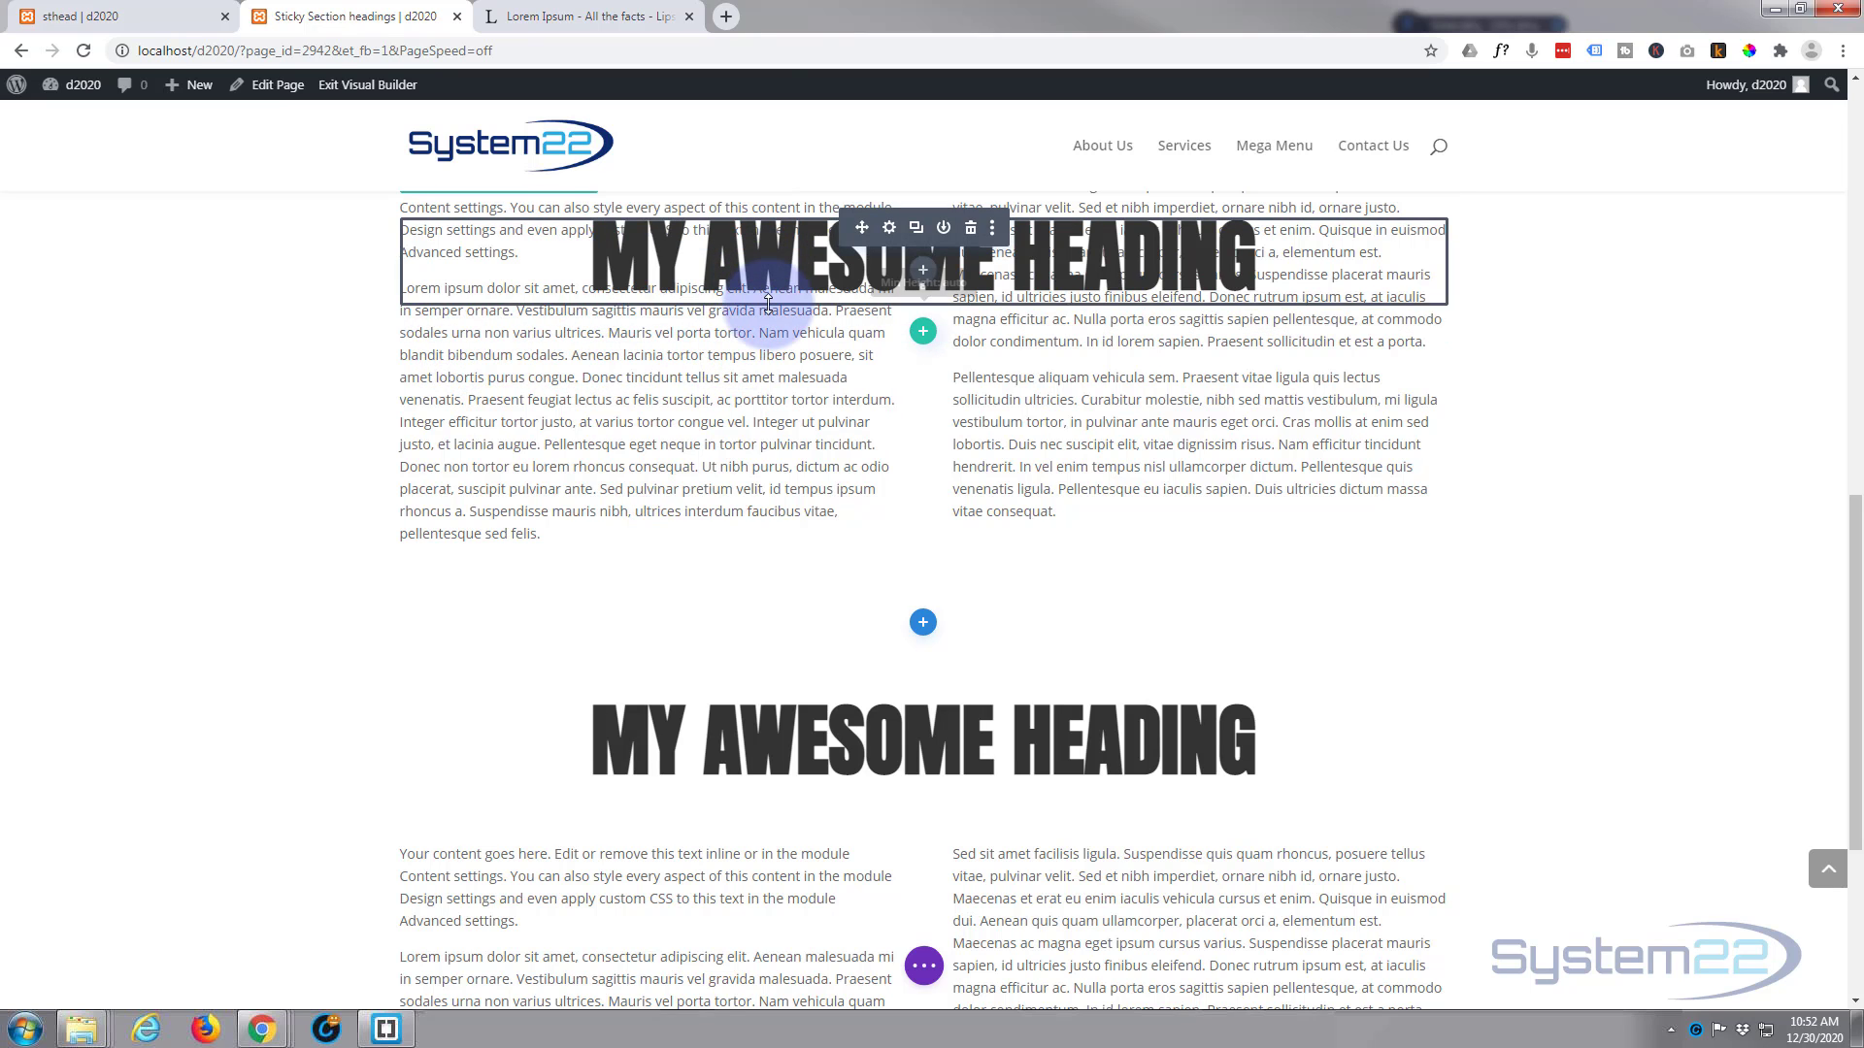
scroll(707, 457, up, 3)
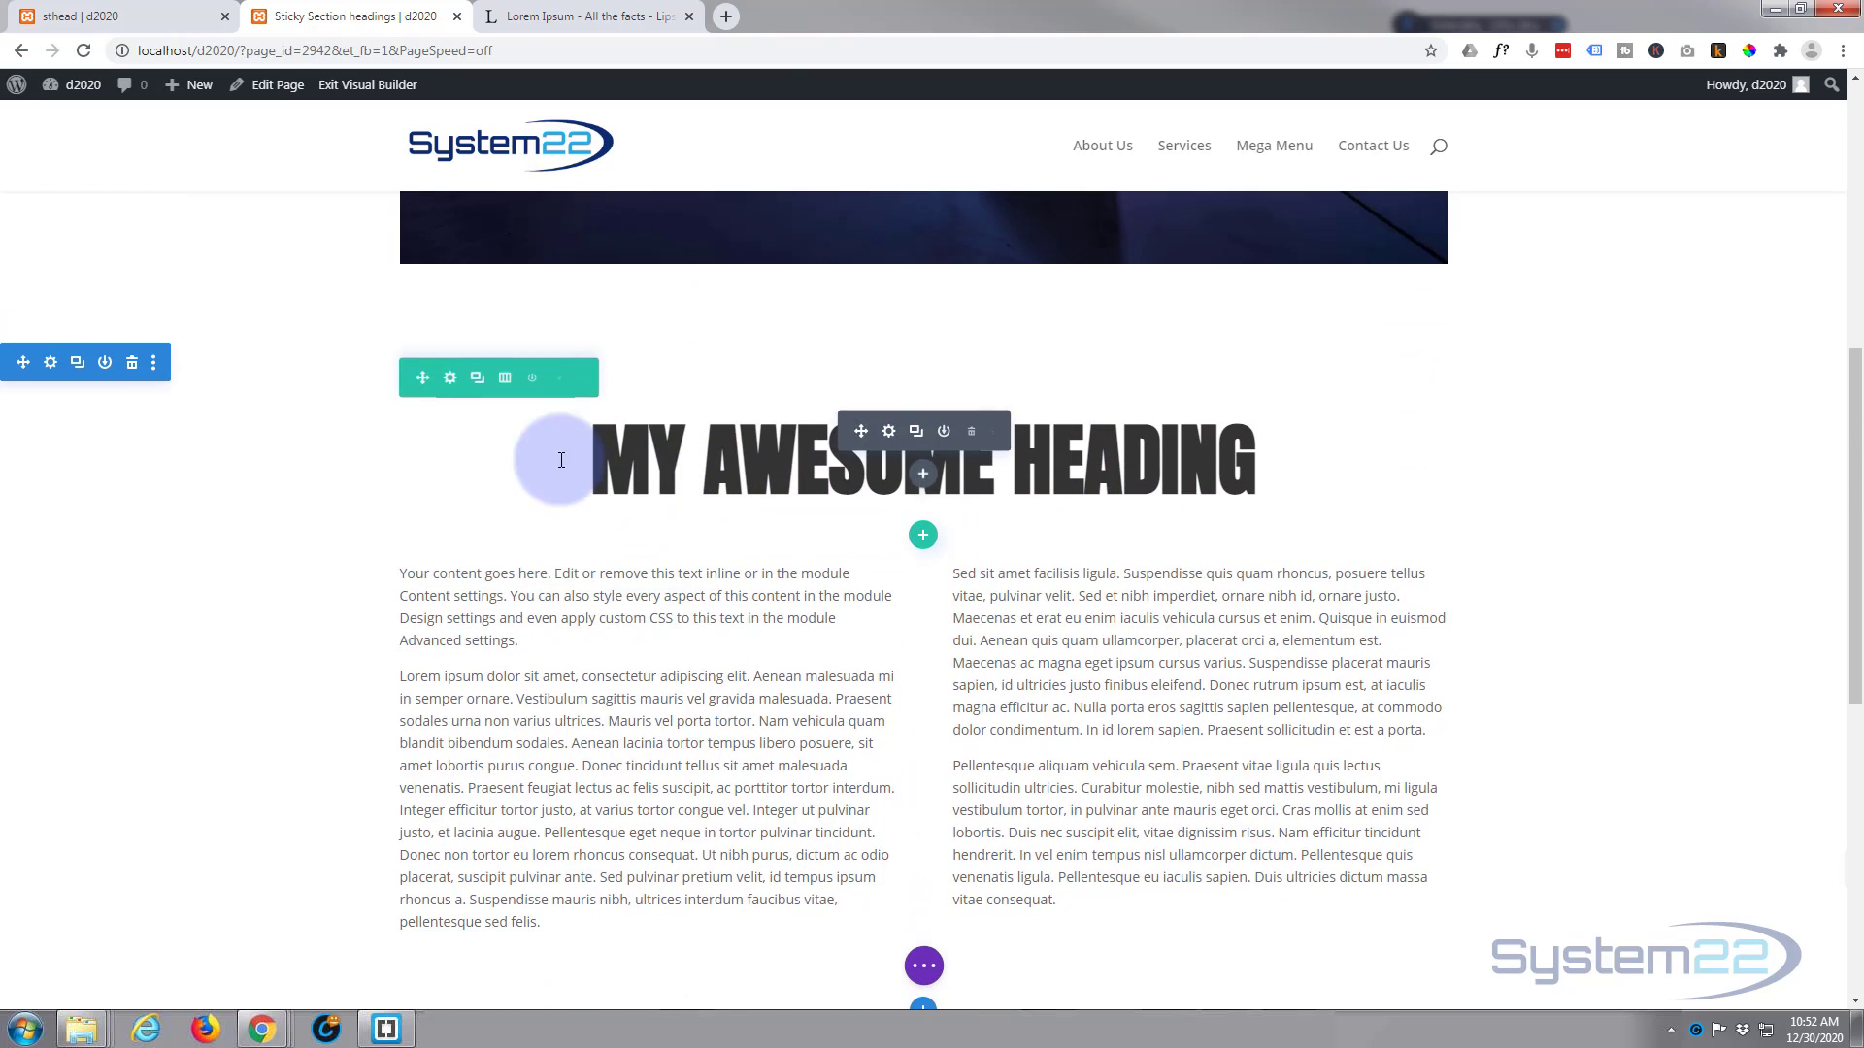
Step: Open the first heading module's Heading 2 text design settings and turn off the per-device values for its text size
click(890, 433)
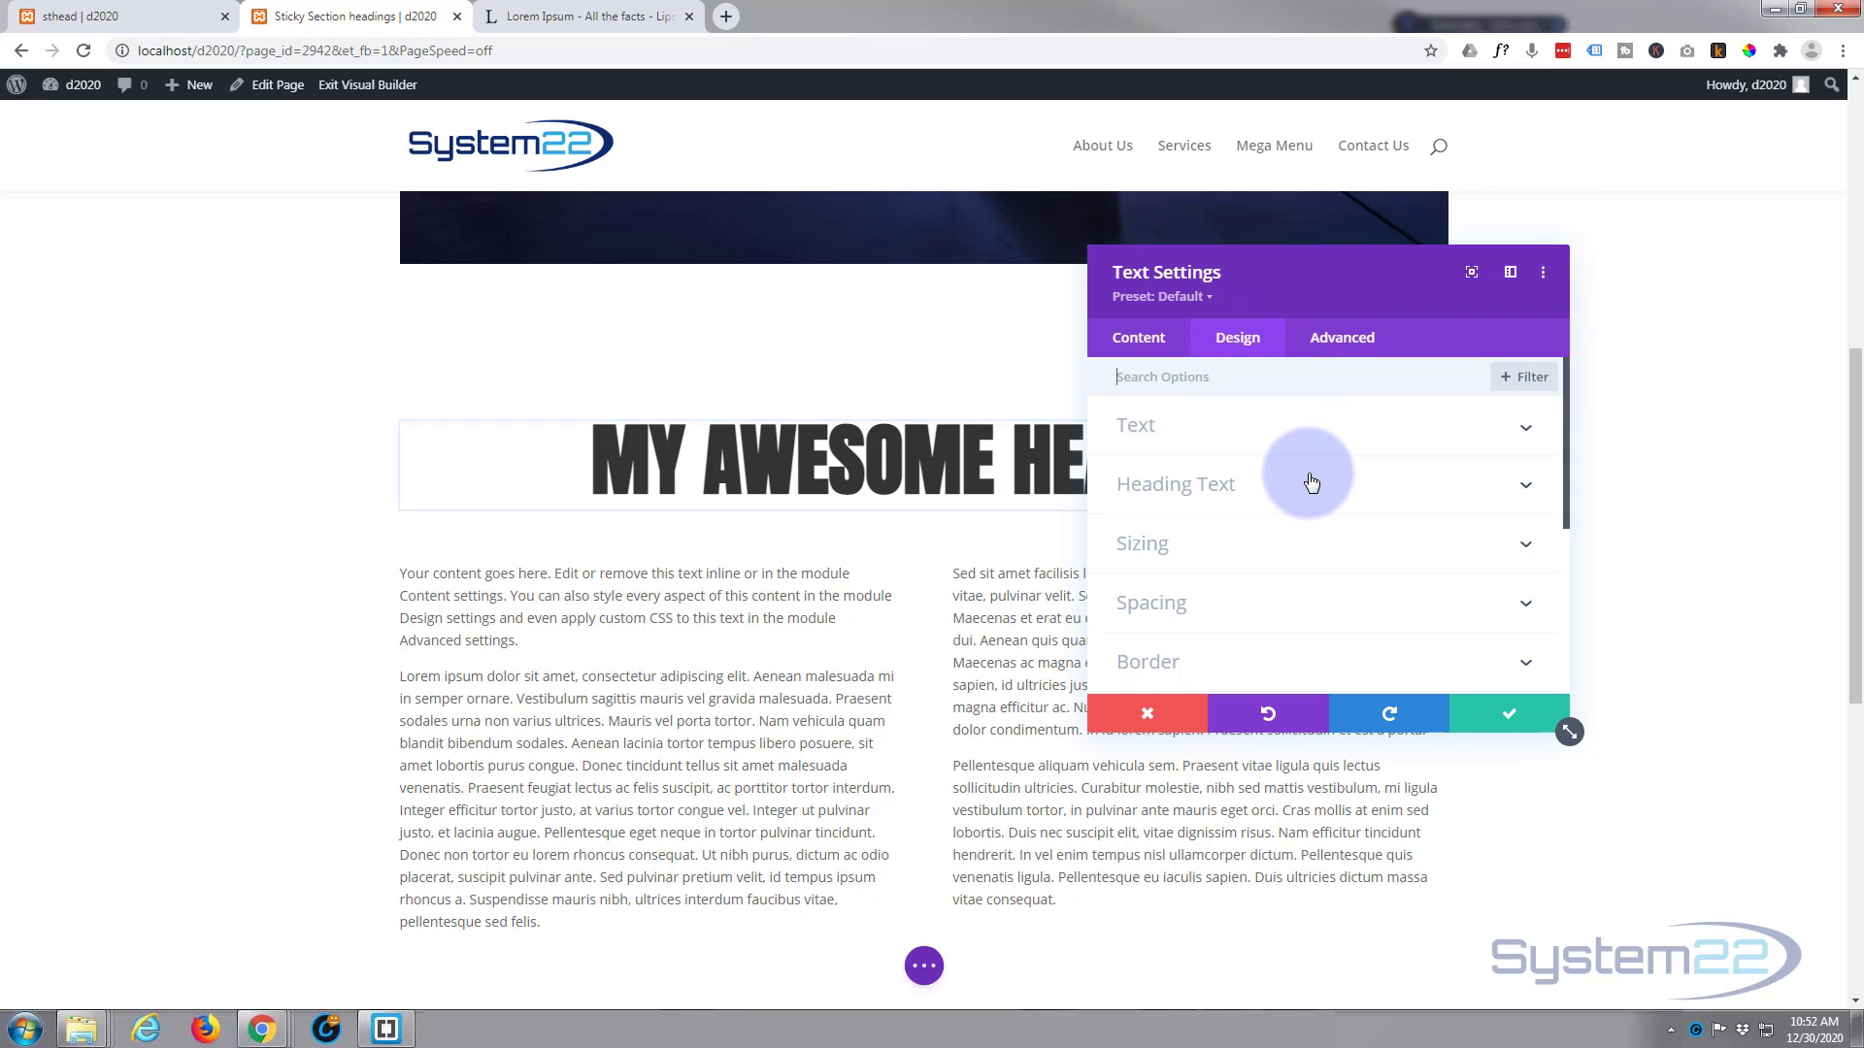
click(1278, 495)
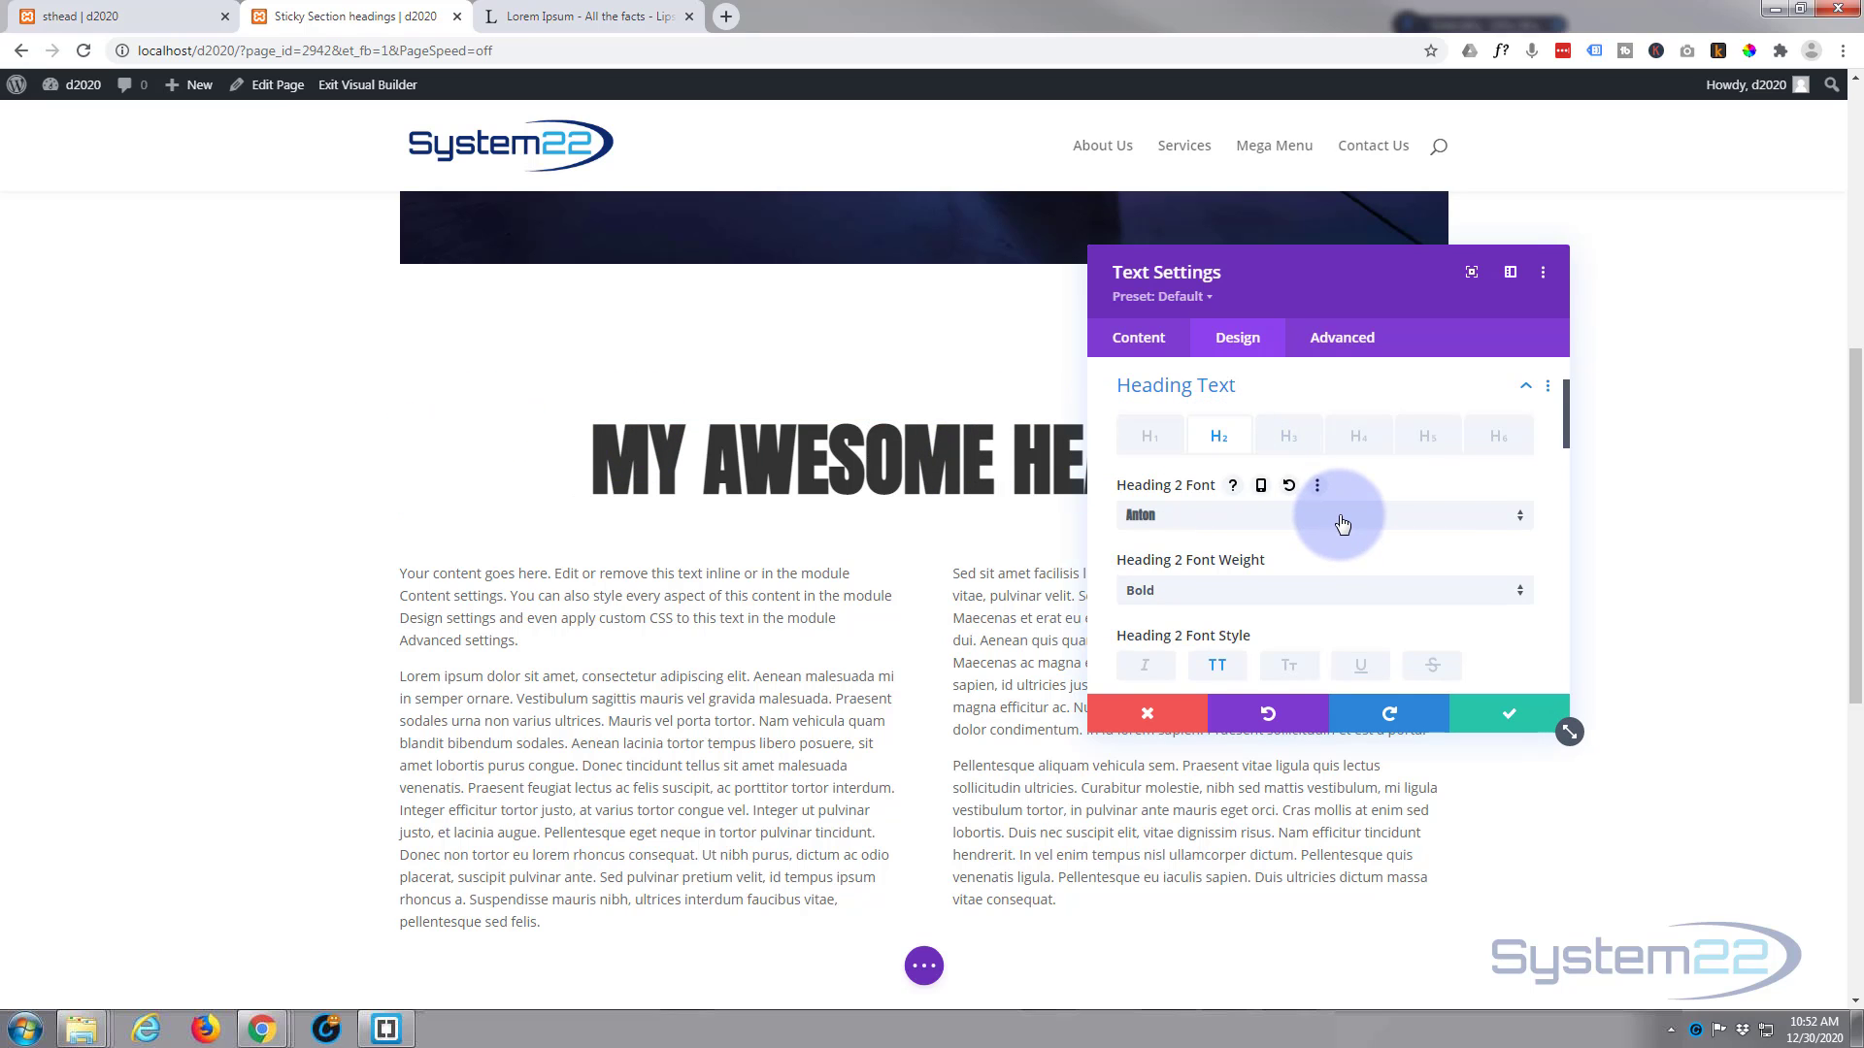
scroll(1341, 524, down, 3)
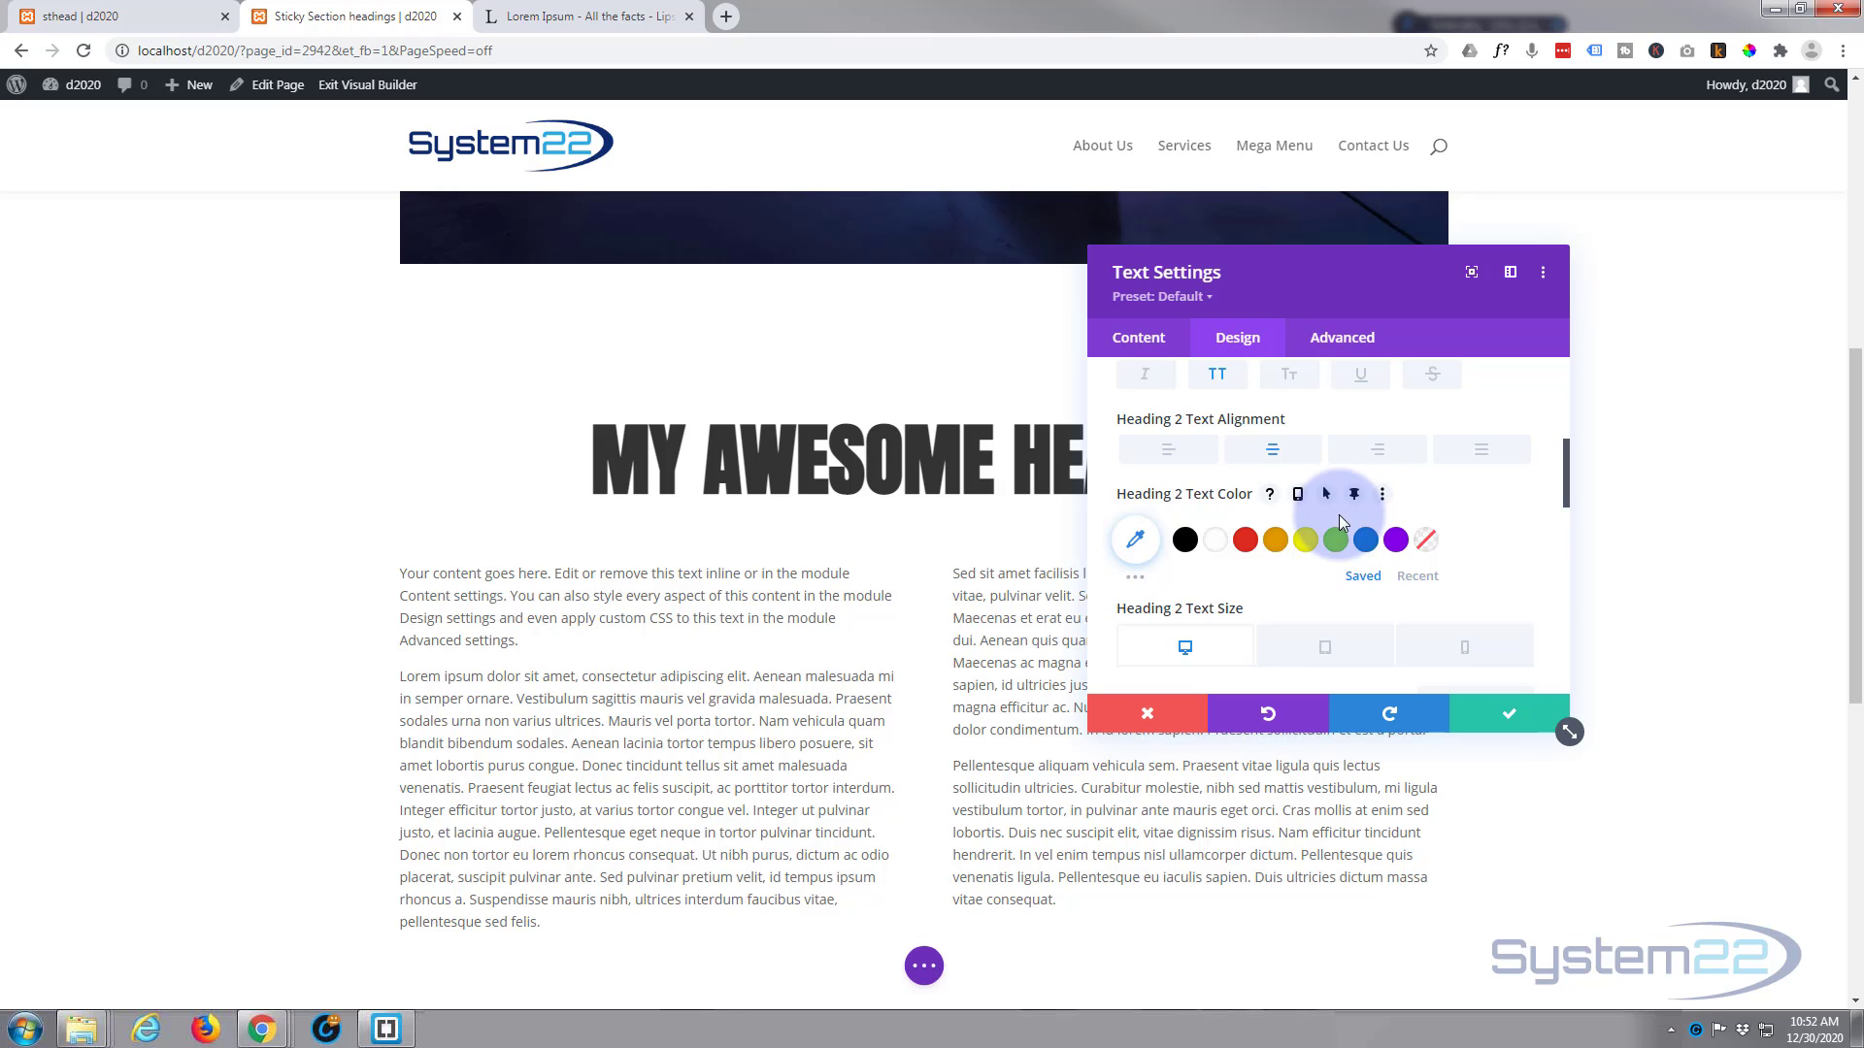
scroll(1338, 514, down, 2)
scroll(1337, 515, up, 1)
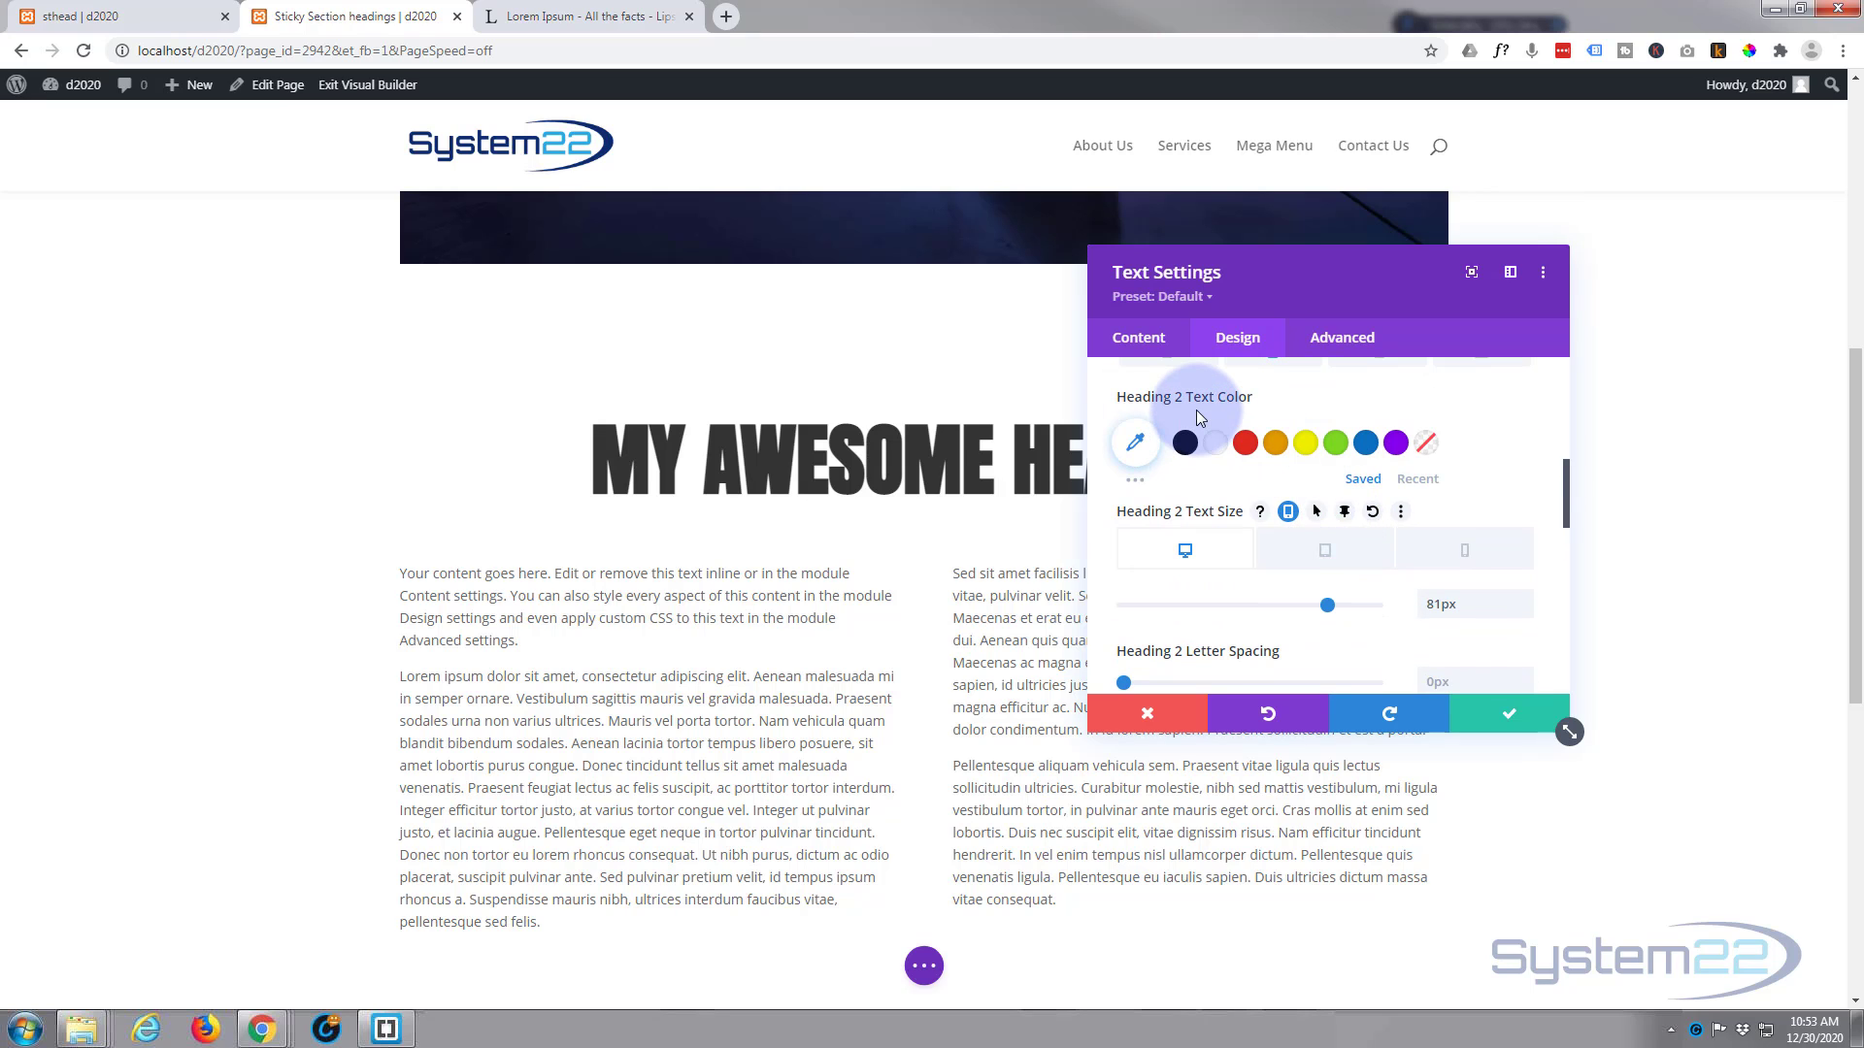
mouse_move(1196, 410)
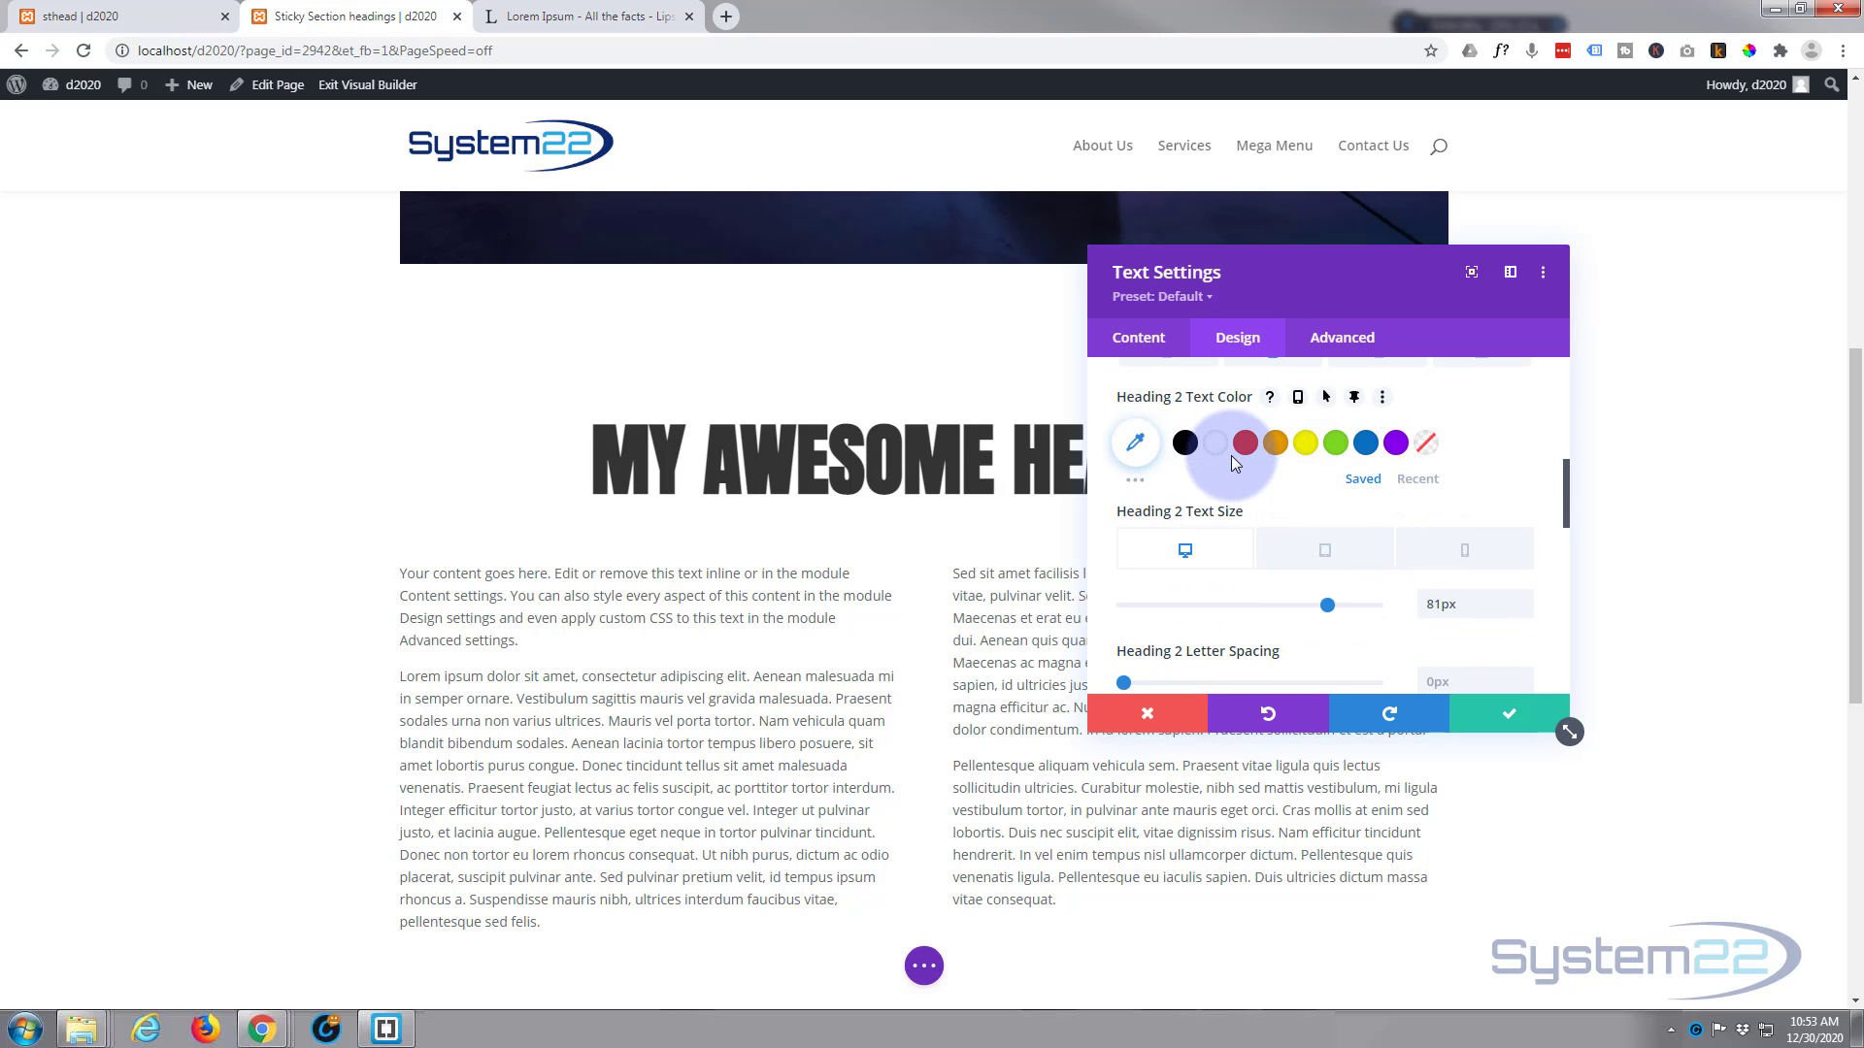
click(1190, 552)
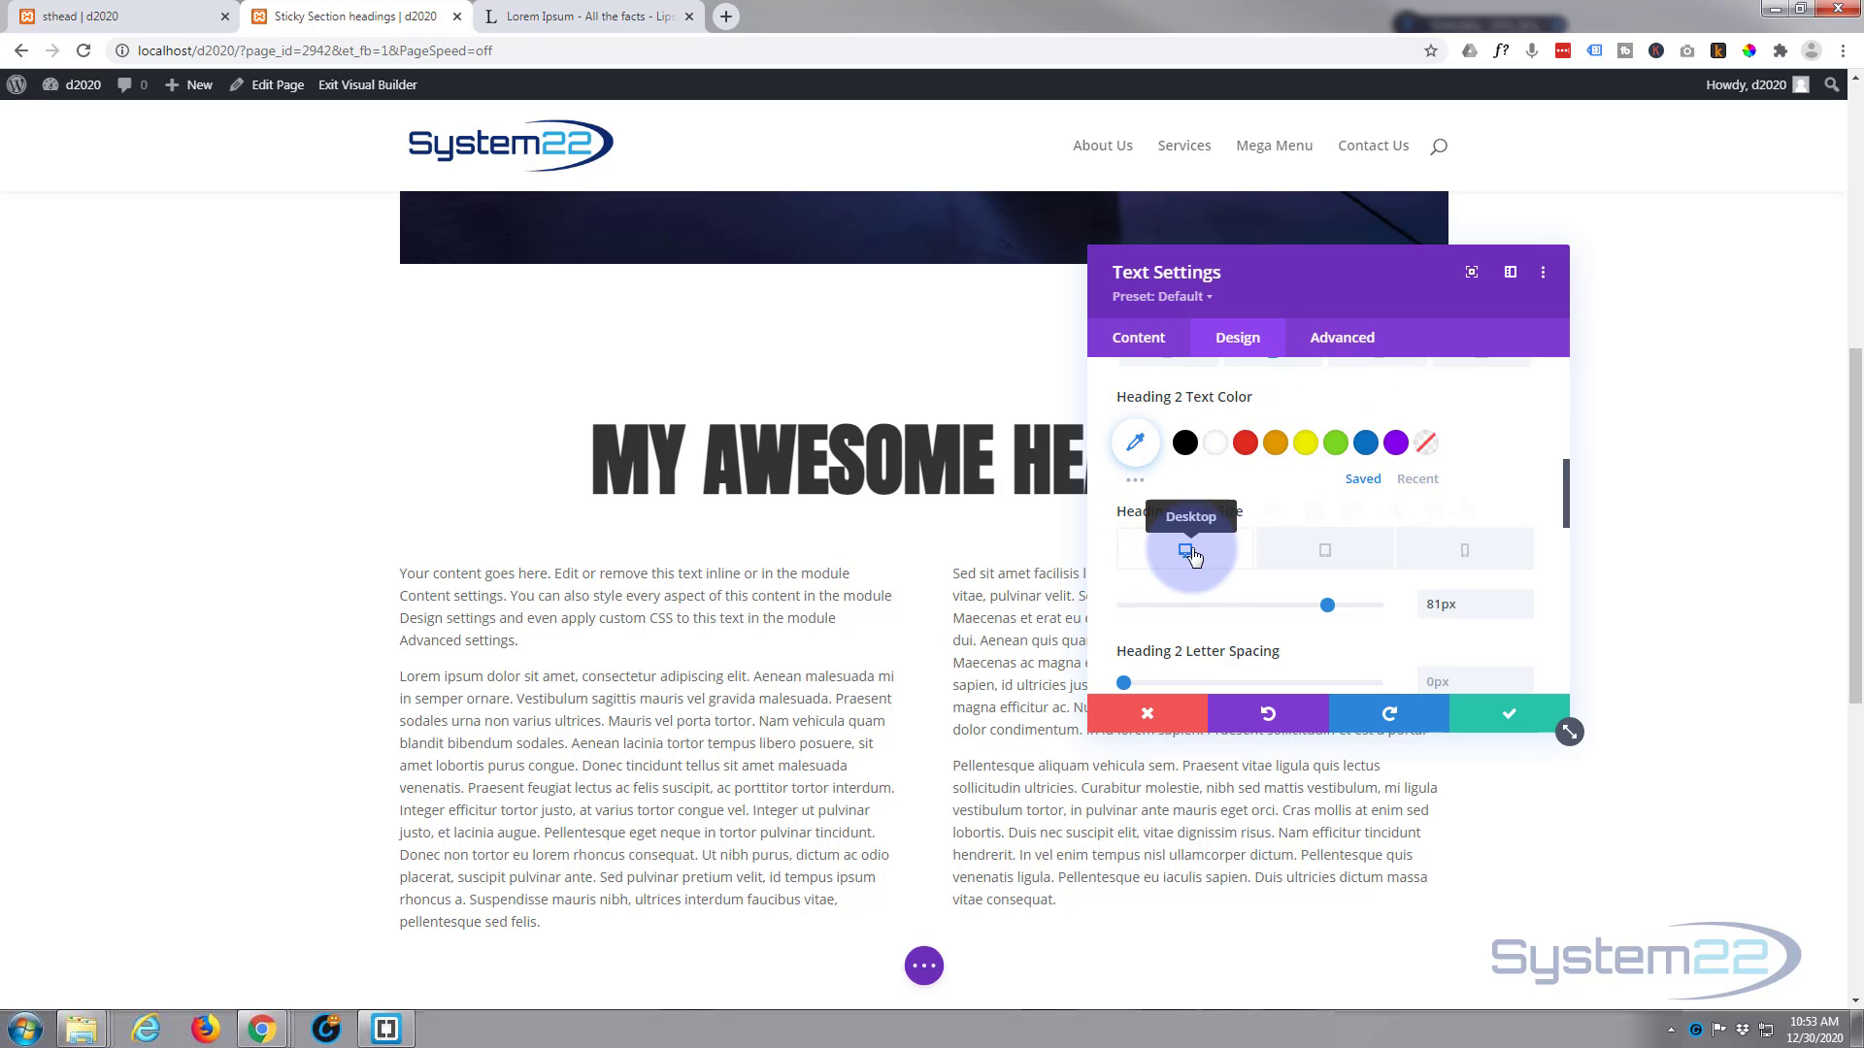
scroll(1194, 588, down, 1)
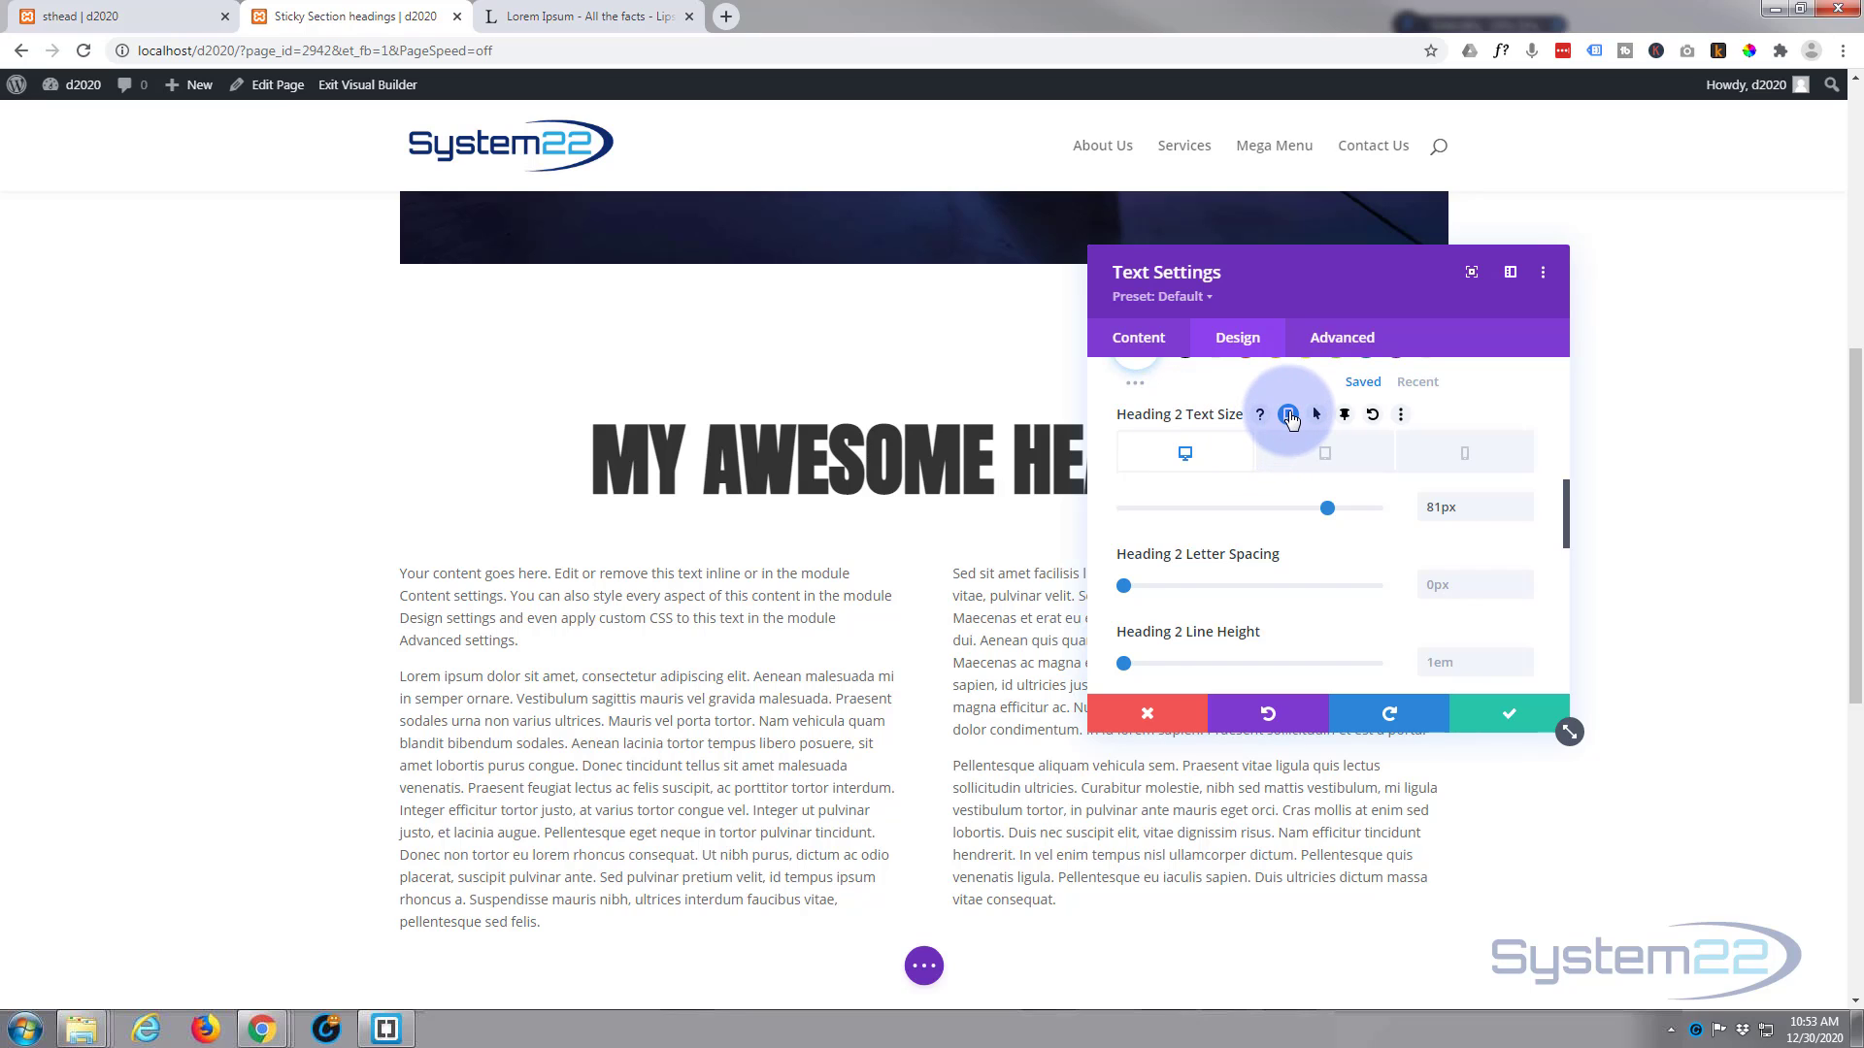
click(1290, 415)
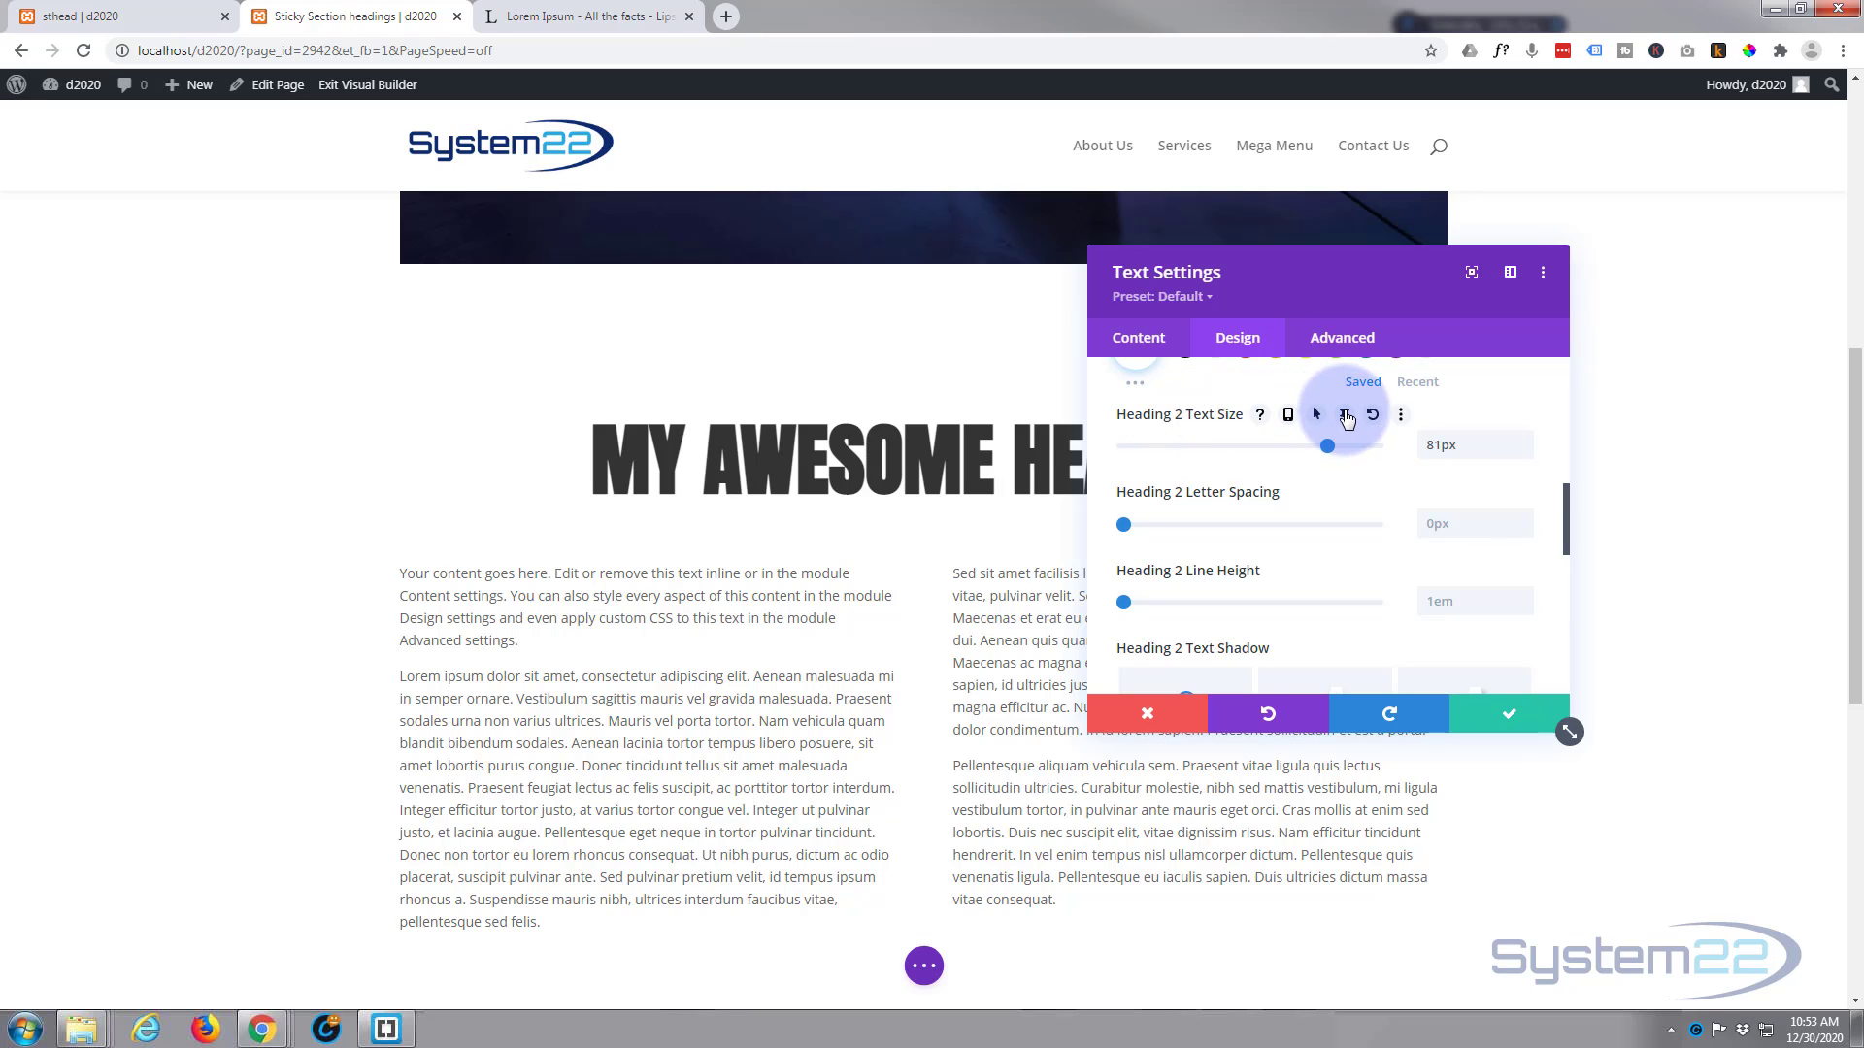
Step: Enable sticky values for the Heading 2 text size and set the sticky size to 120px
click(1345, 415)
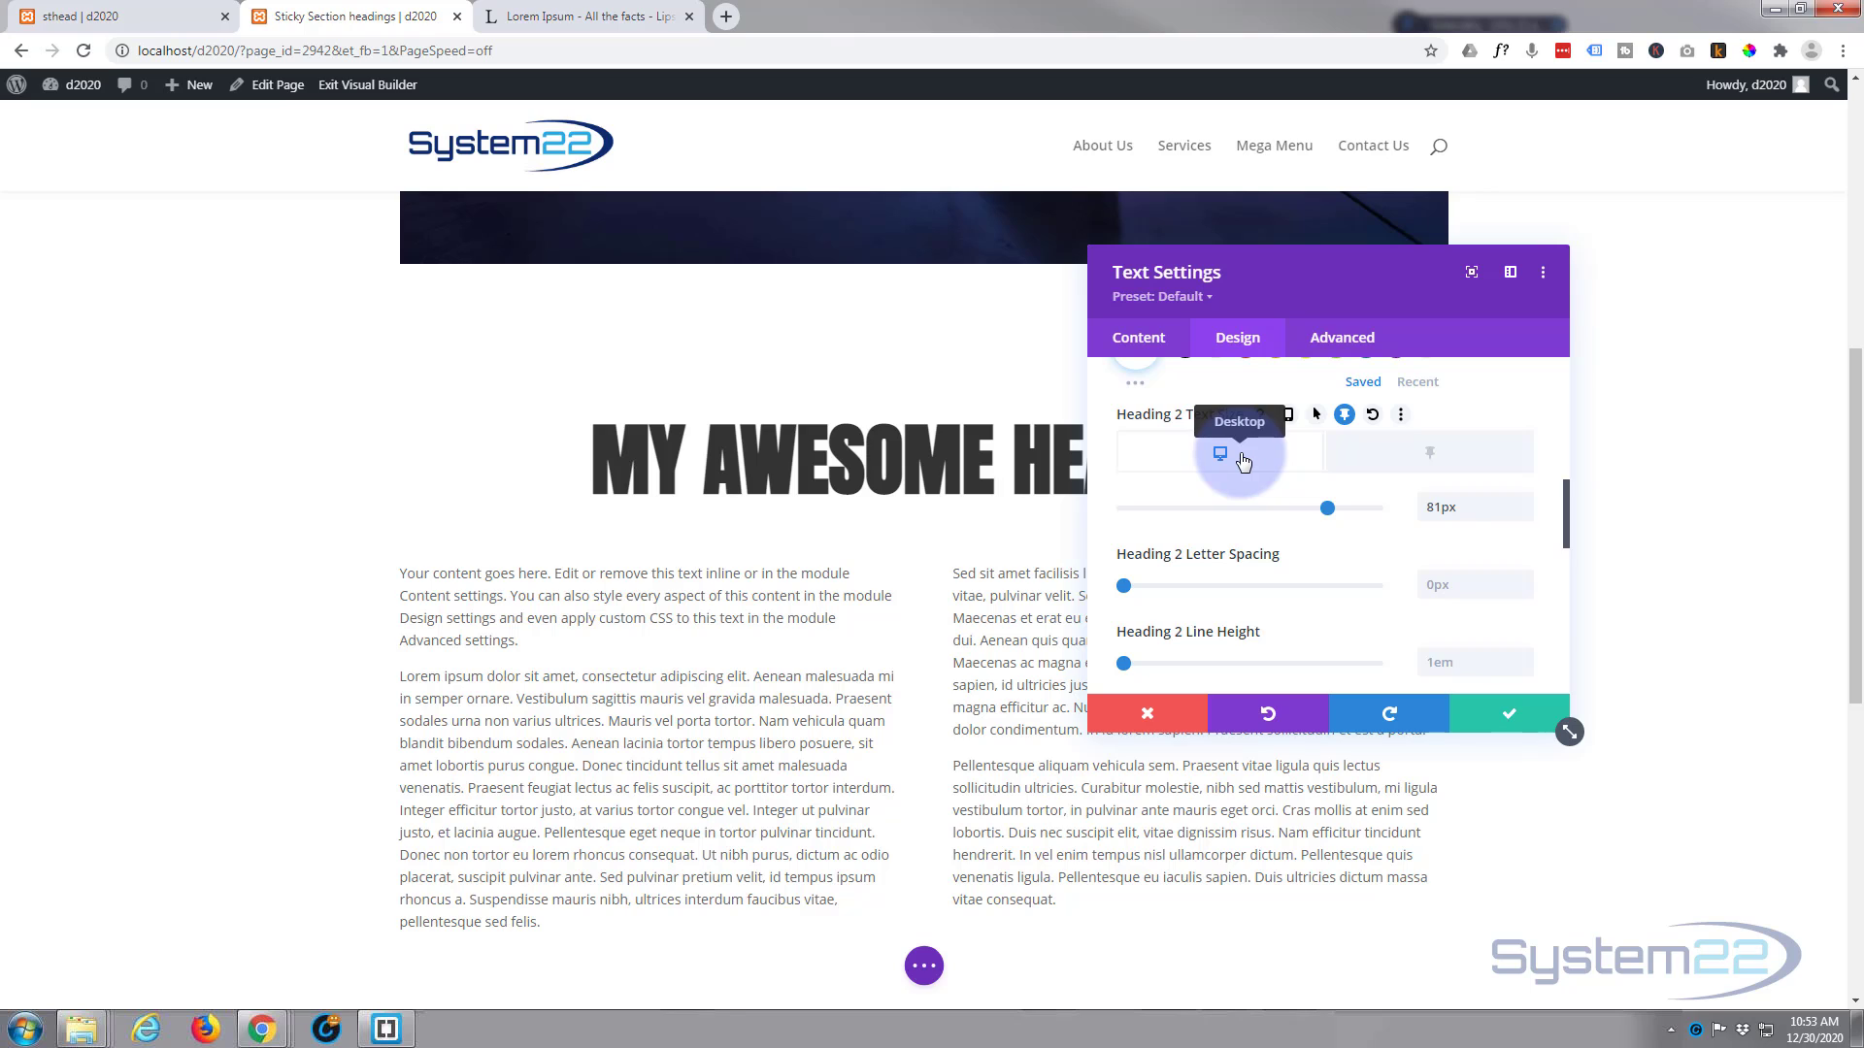
click(1445, 461)
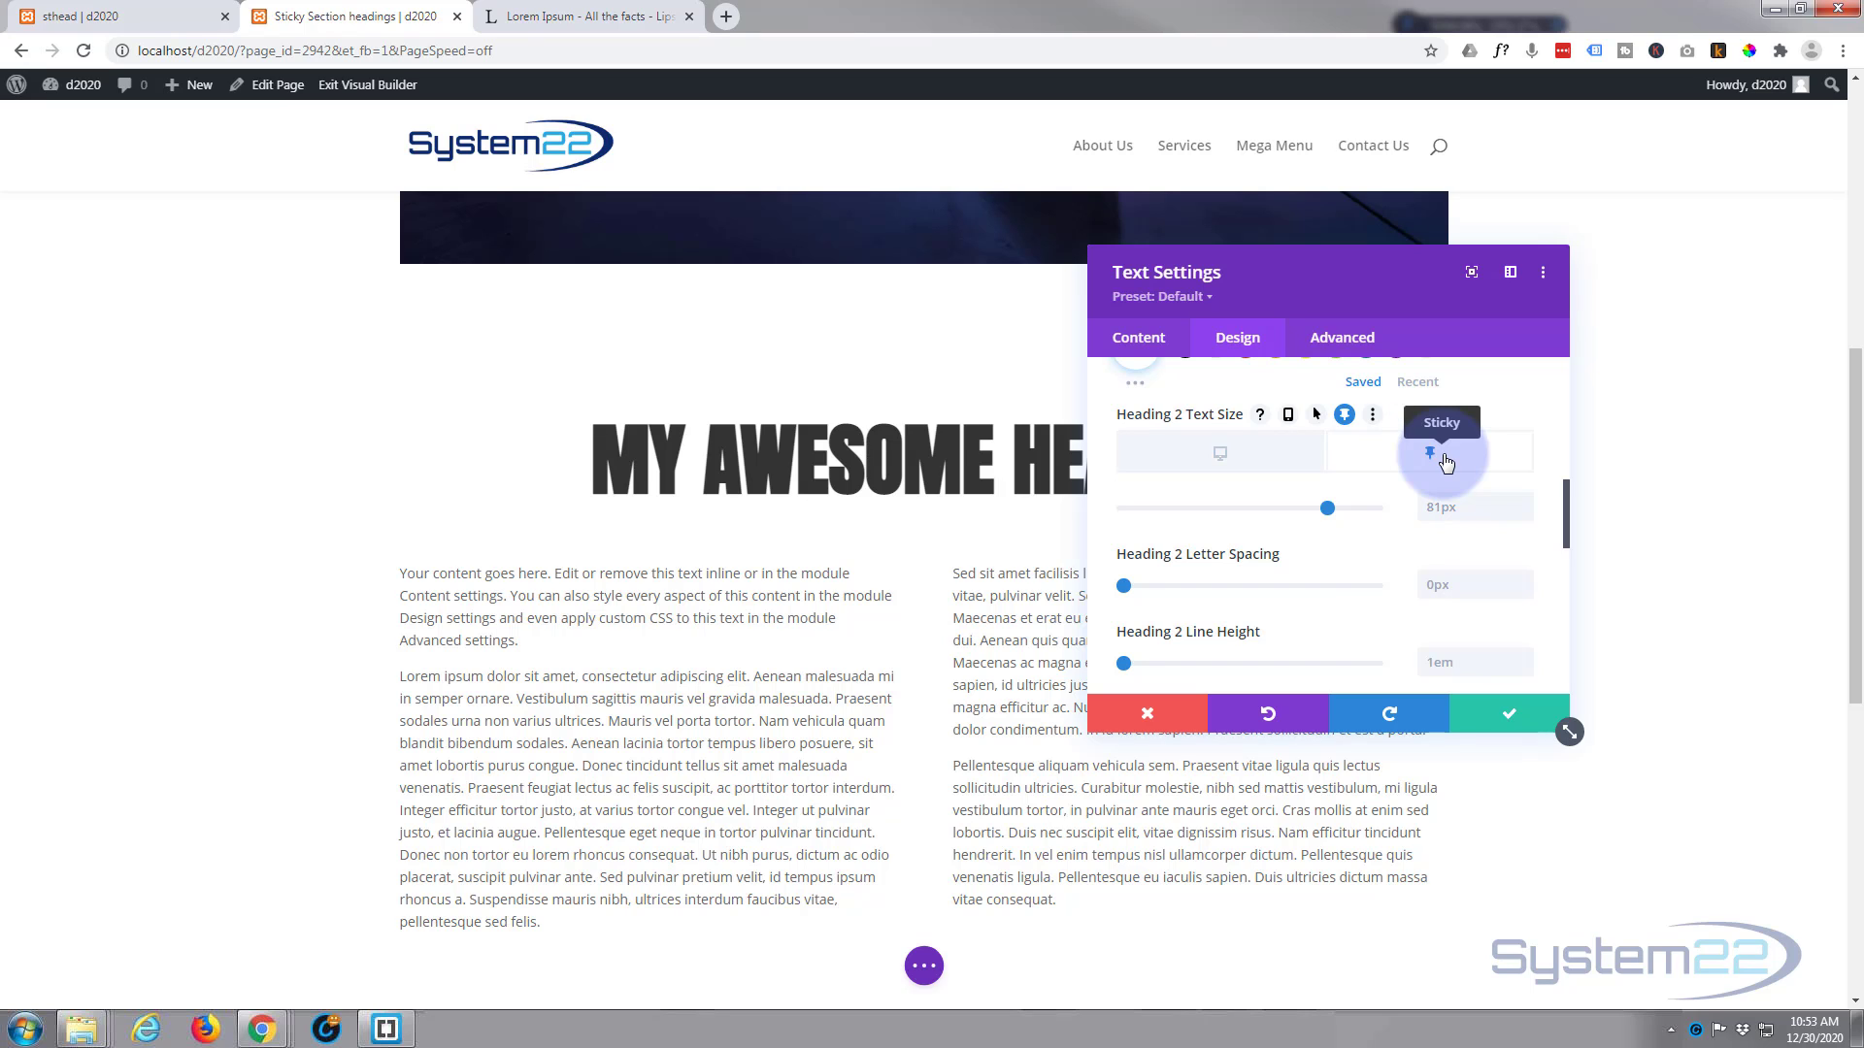
drag(1327, 512, 1401, 507)
click(1453, 507)
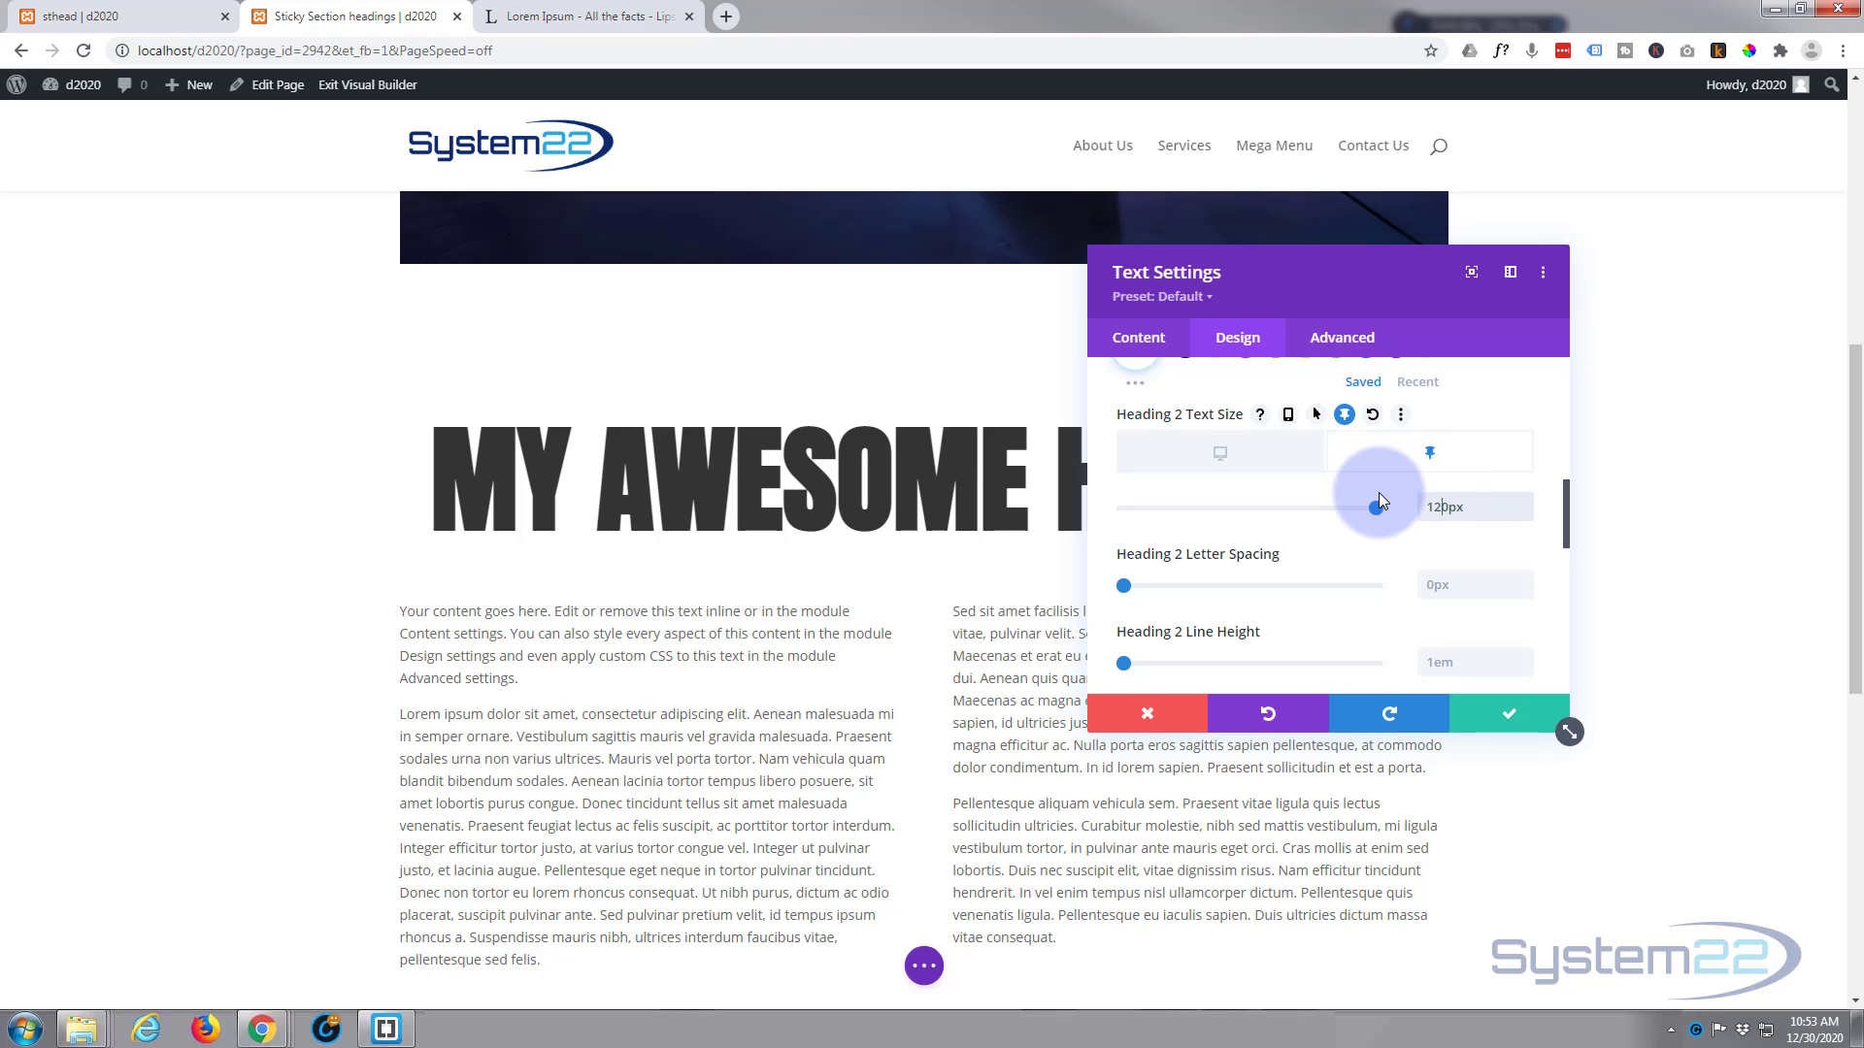
click(1241, 464)
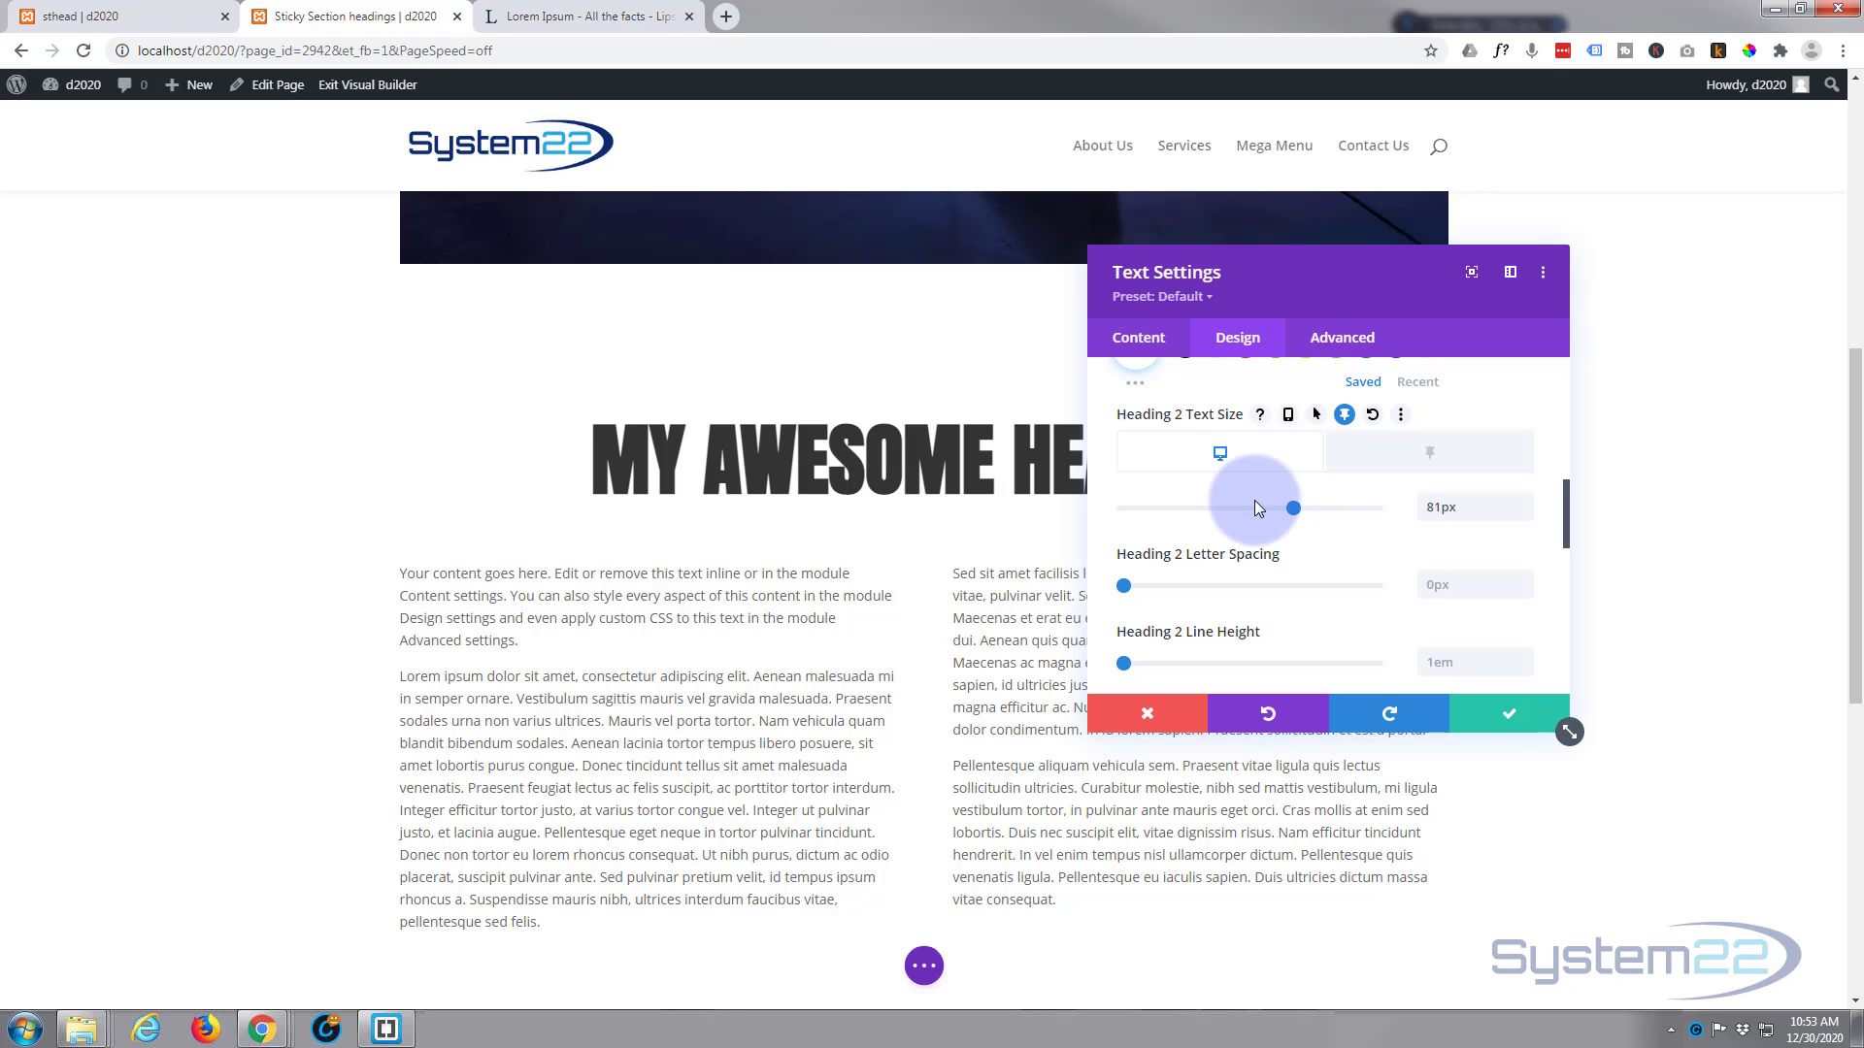
Step: Apply the first Heading 2 text shadow preset, with the shadow directly beneath the letters
scroll(1255, 501, up, 2)
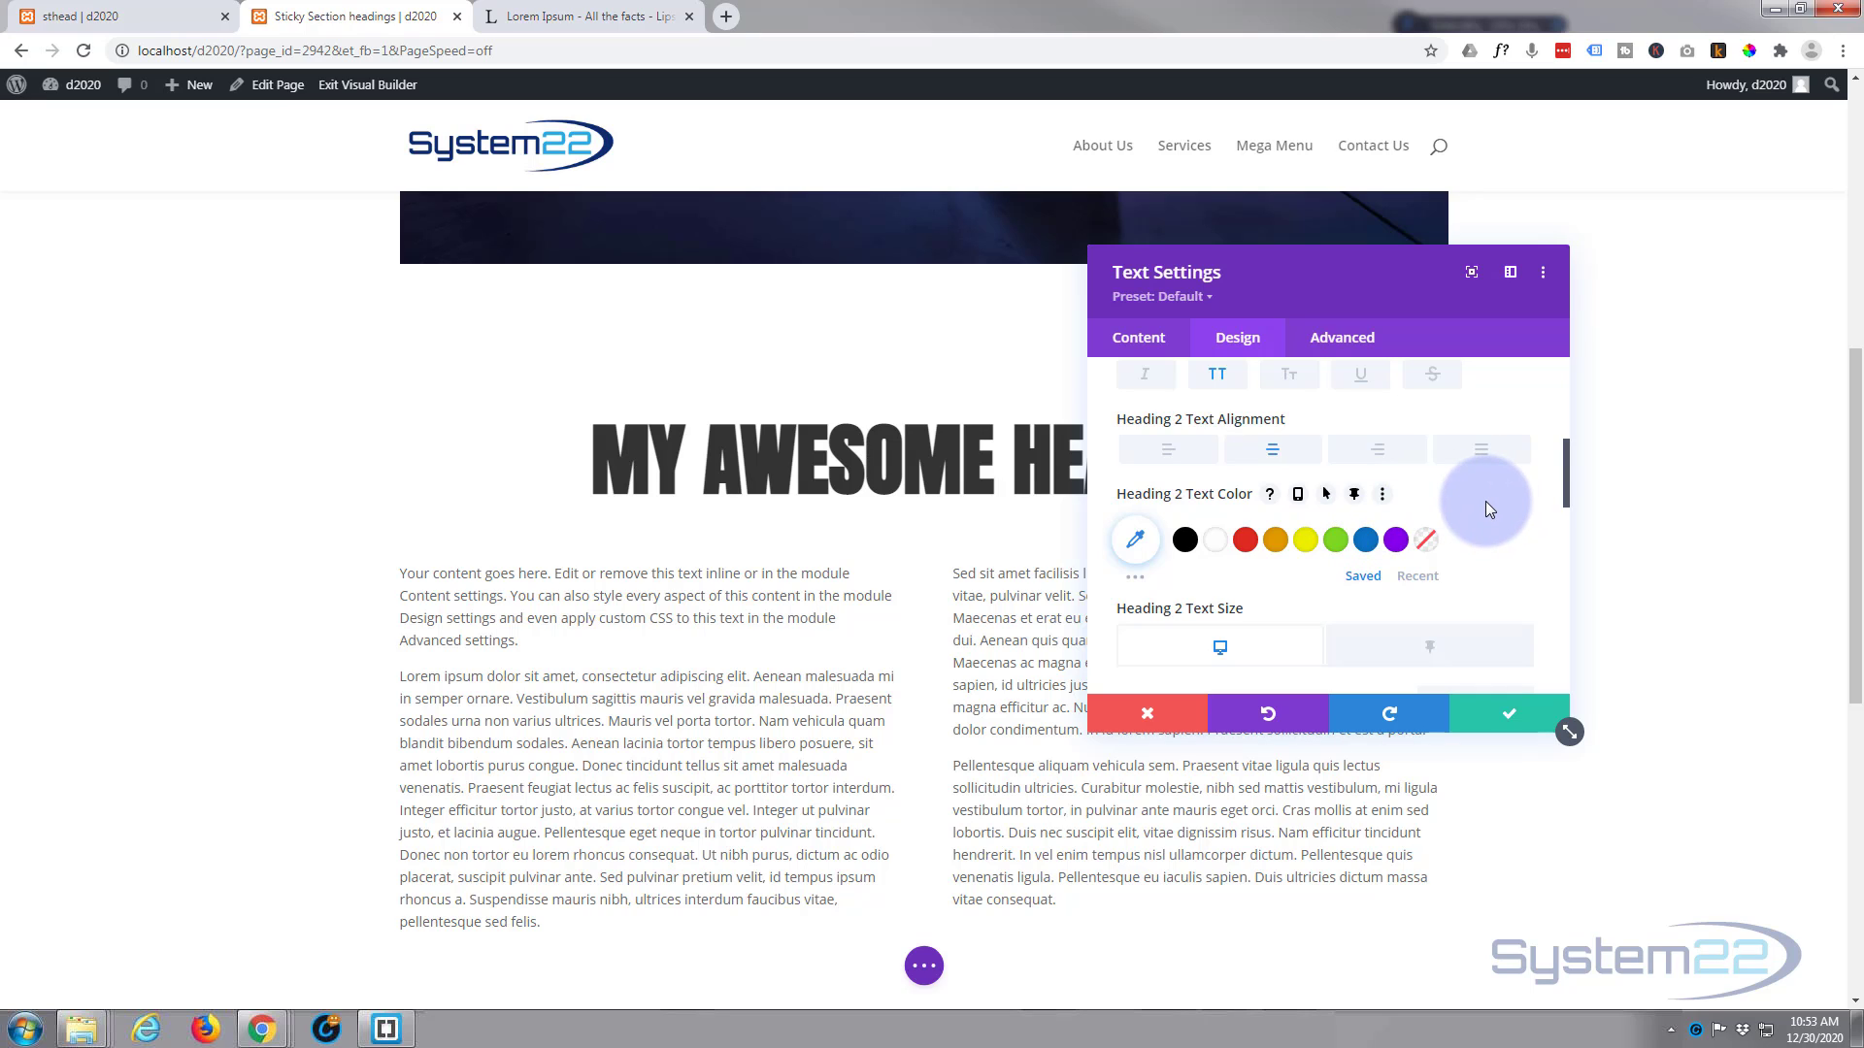
scroll(1483, 501, down, 1)
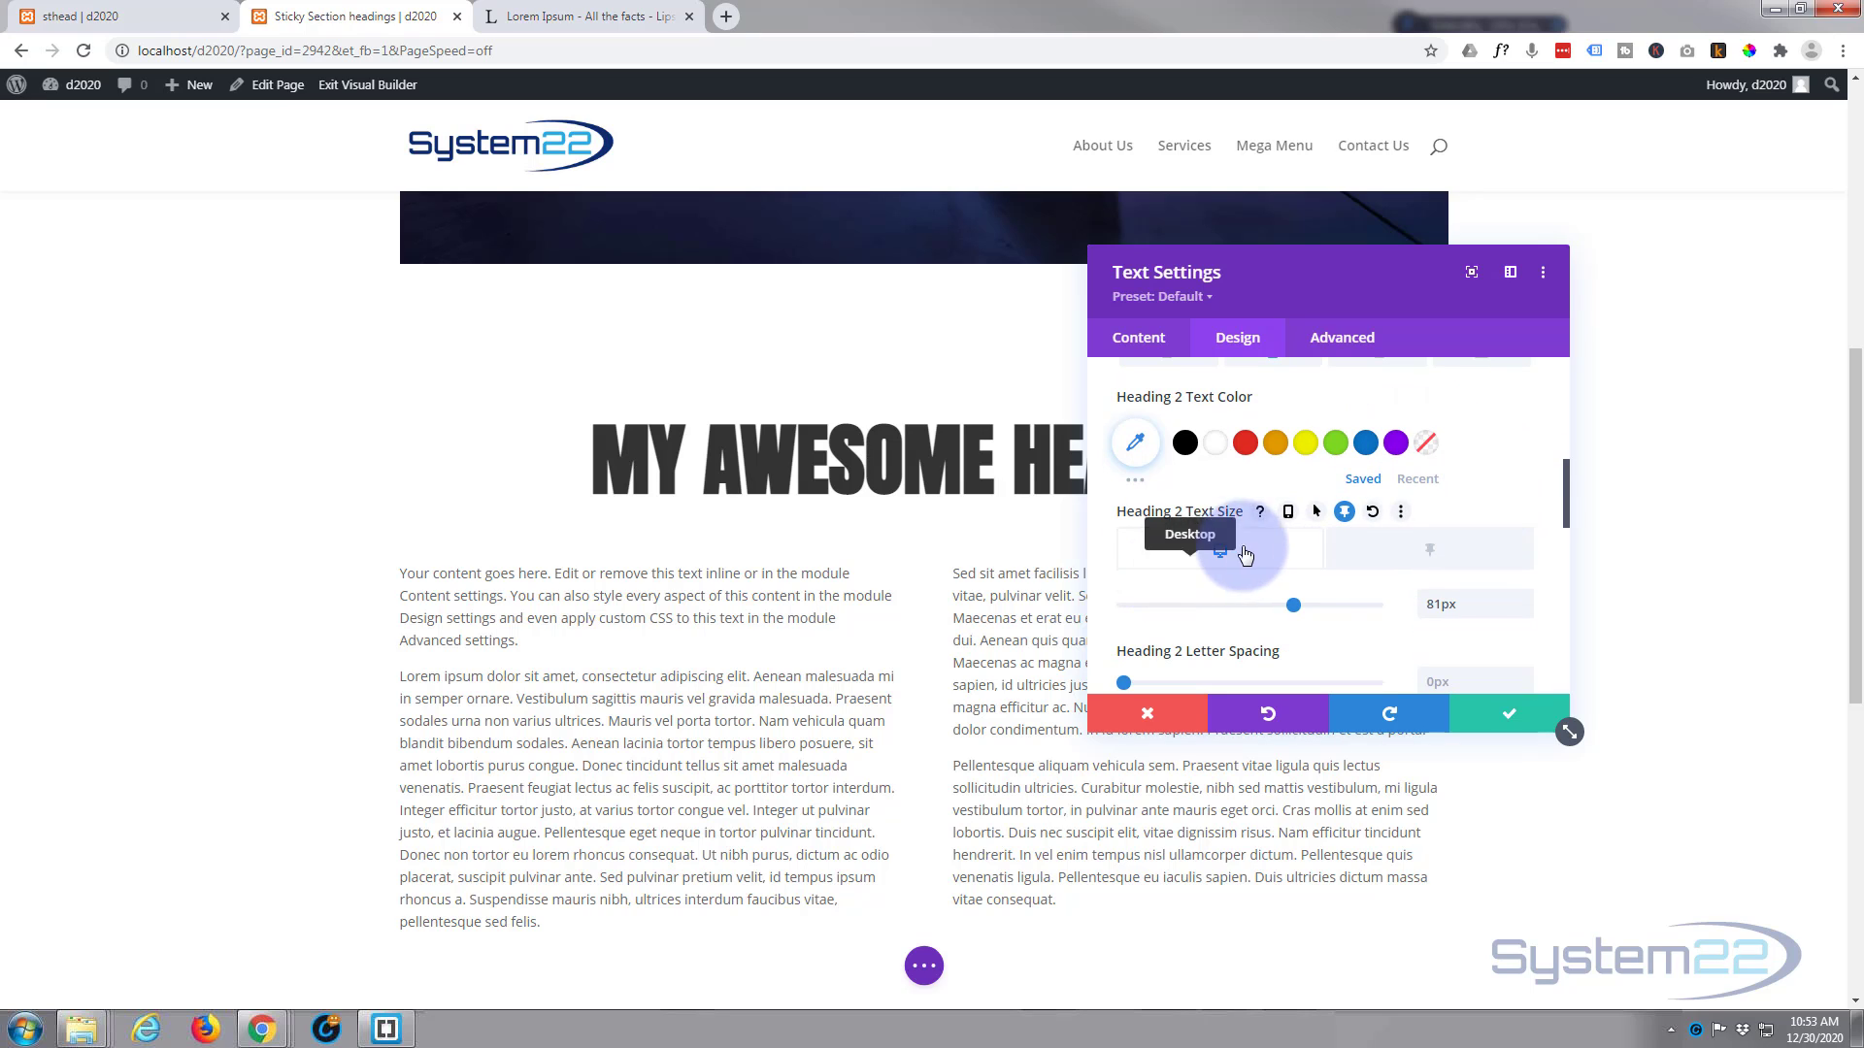
scroll(1246, 554, down, 3)
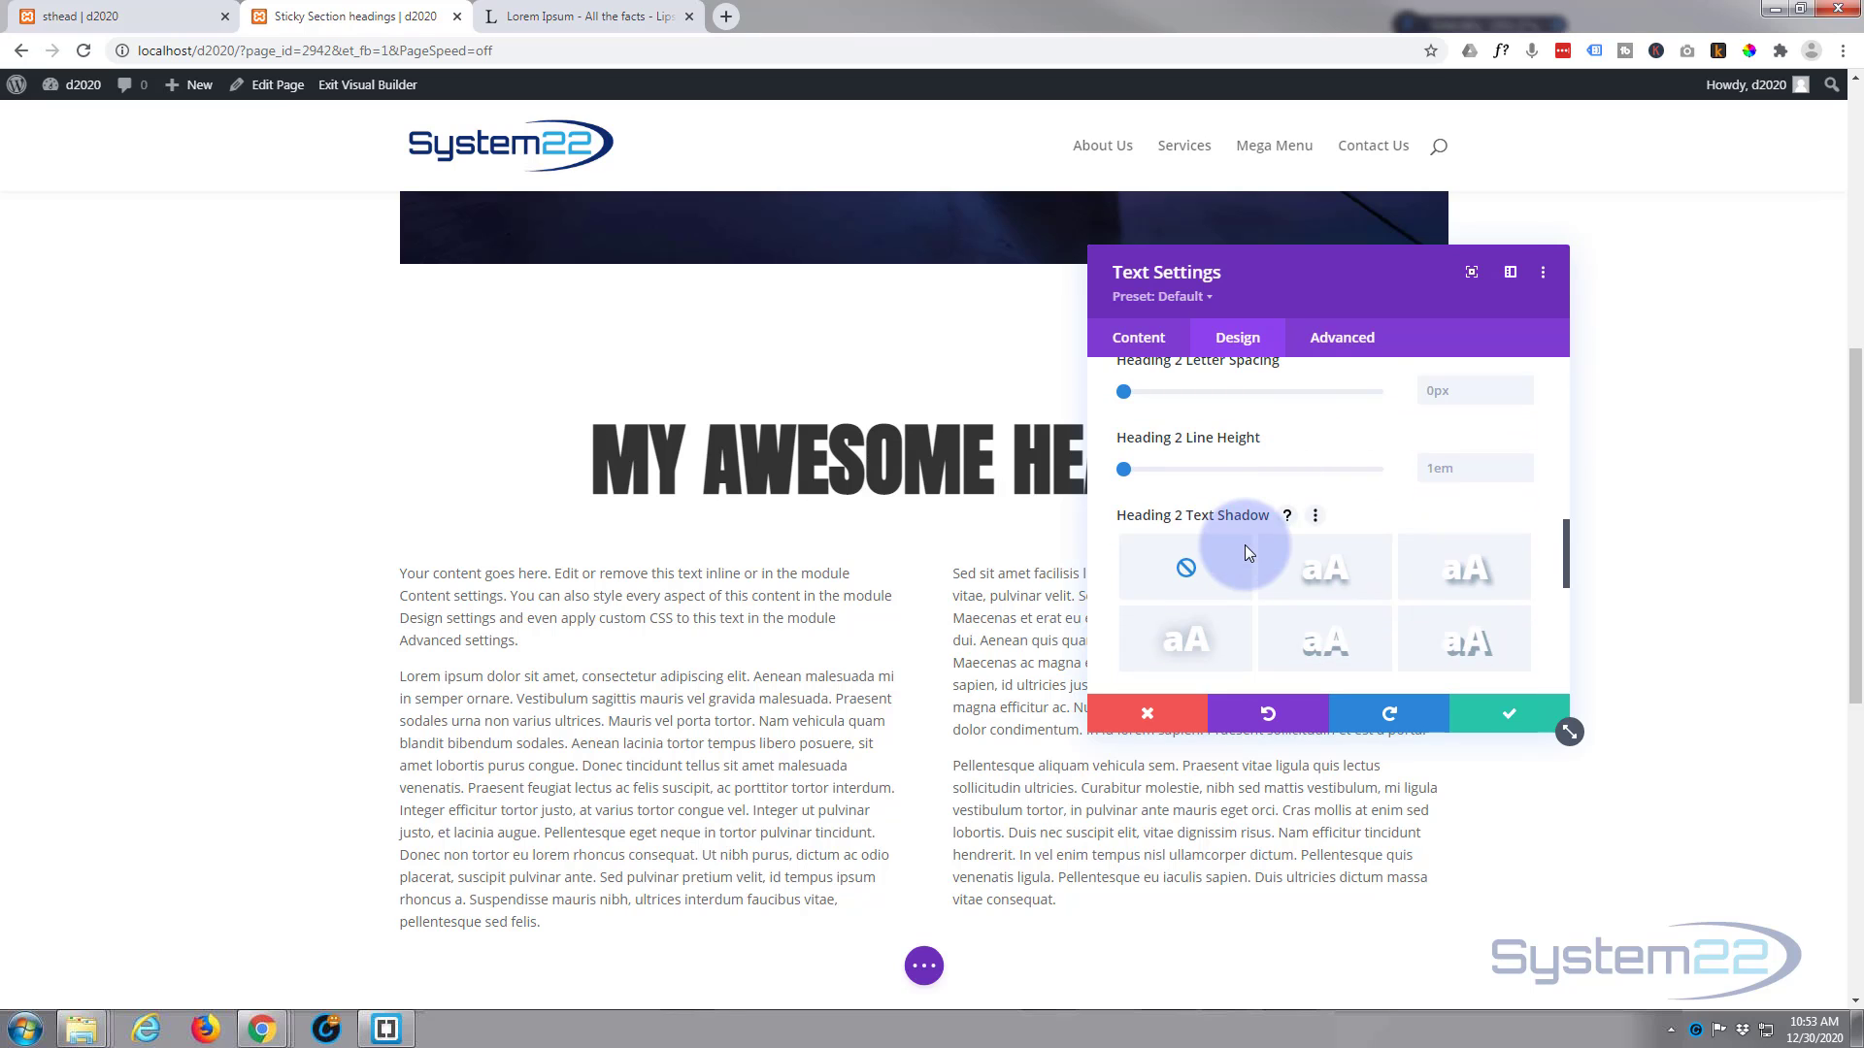
click(1336, 580)
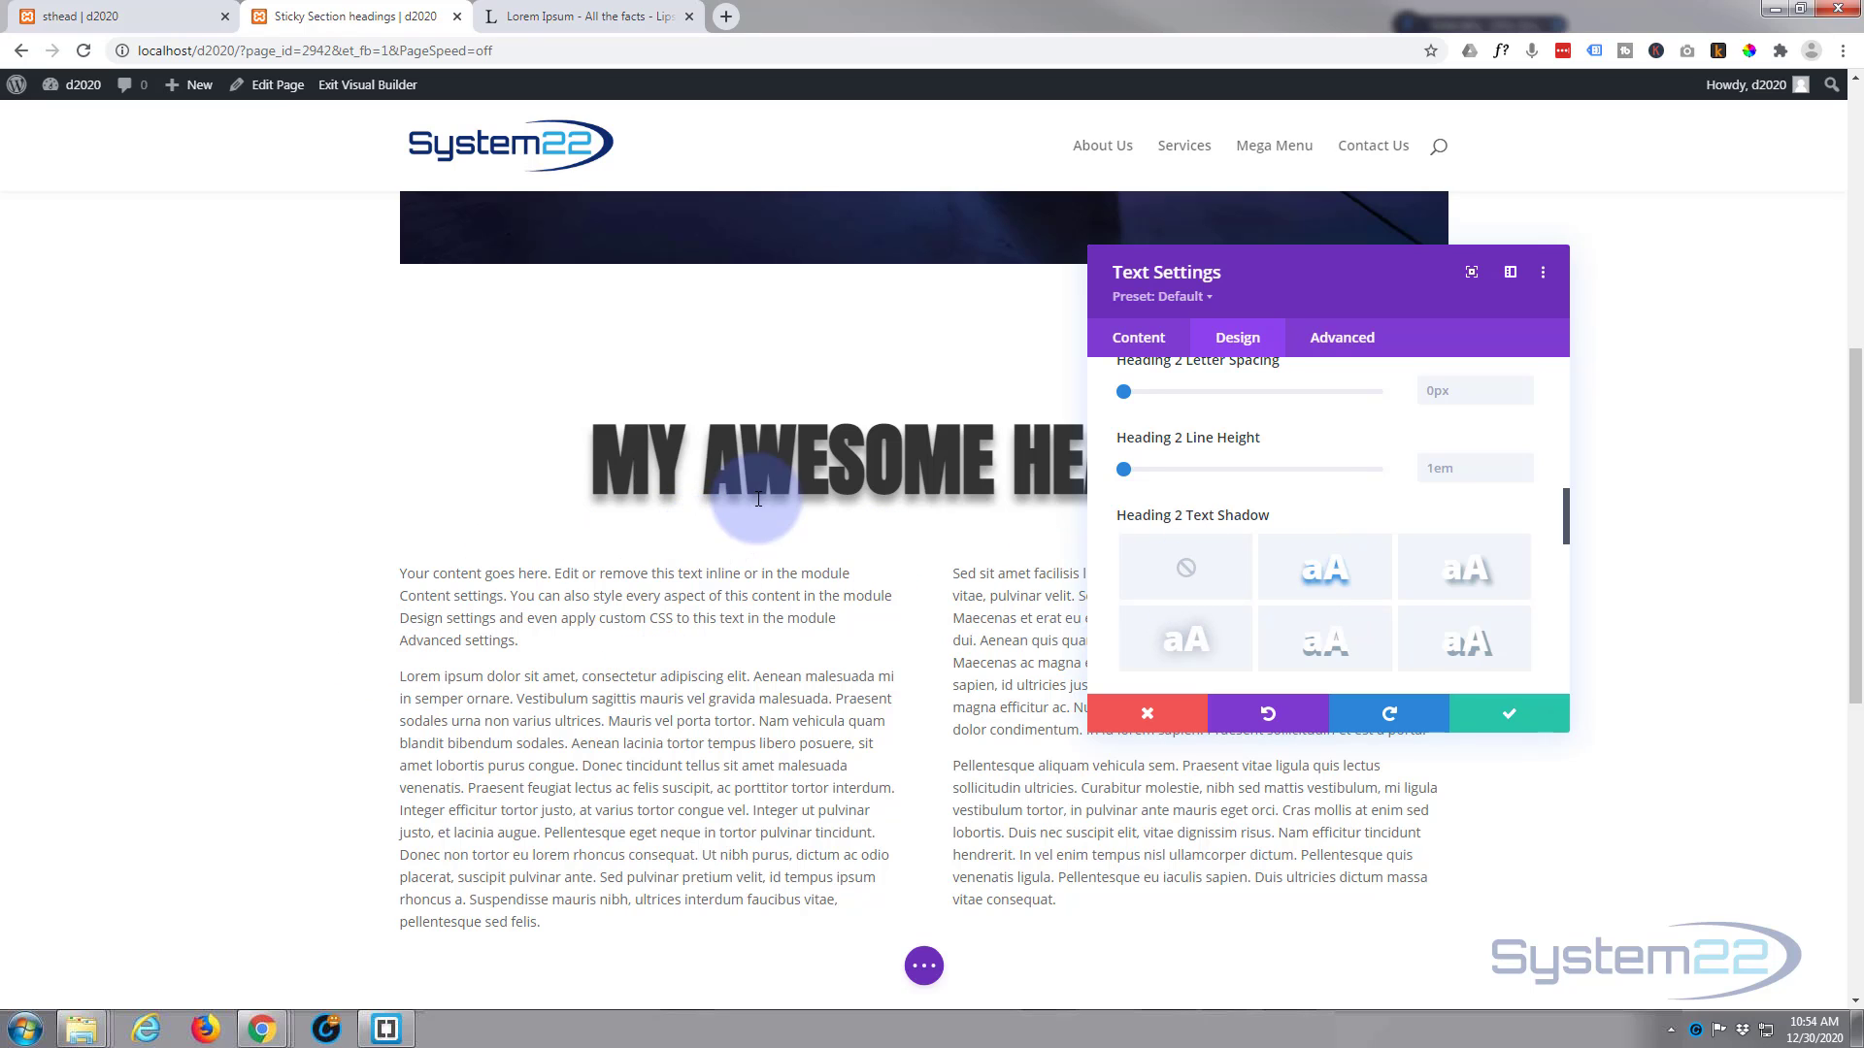
click(1256, 551)
Step: Enable sticky values for the Heading 2 text shadow color, using transparent on desktop and the recent translucent light grey when sticky
scroll(1256, 551, down, 5)
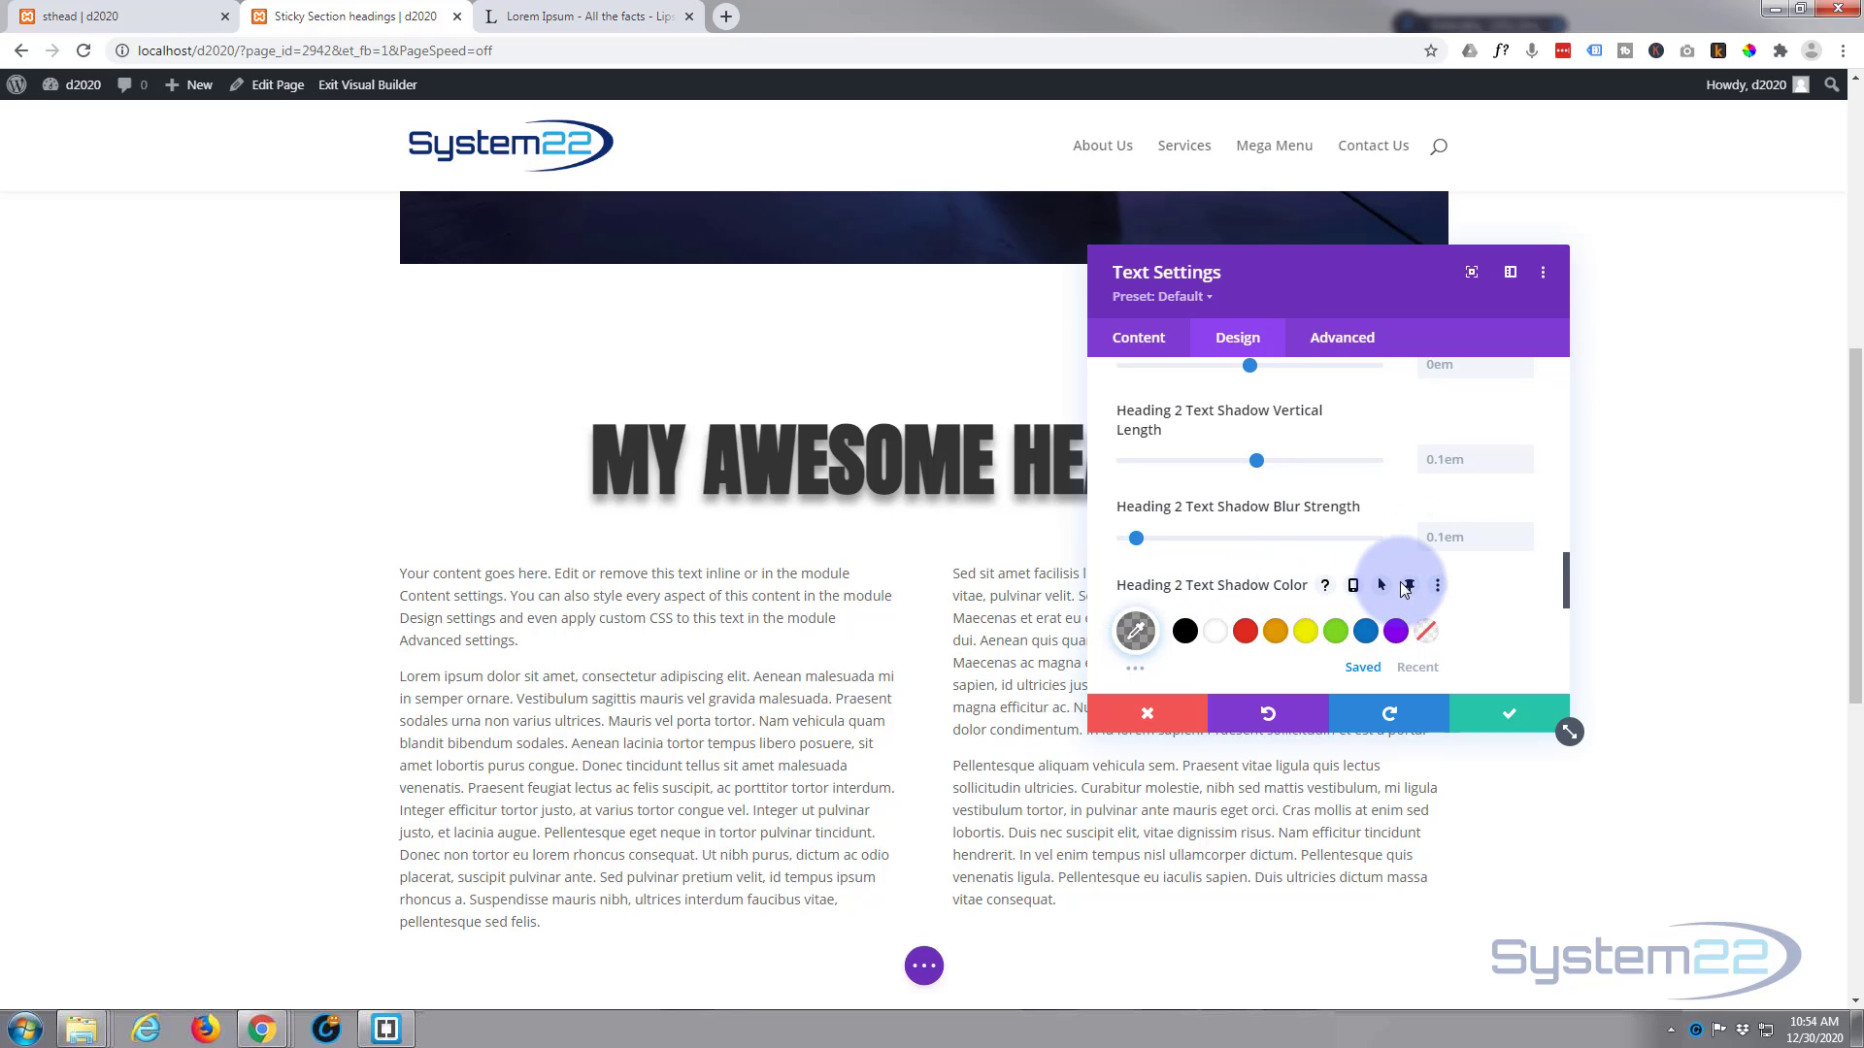
click(1411, 587)
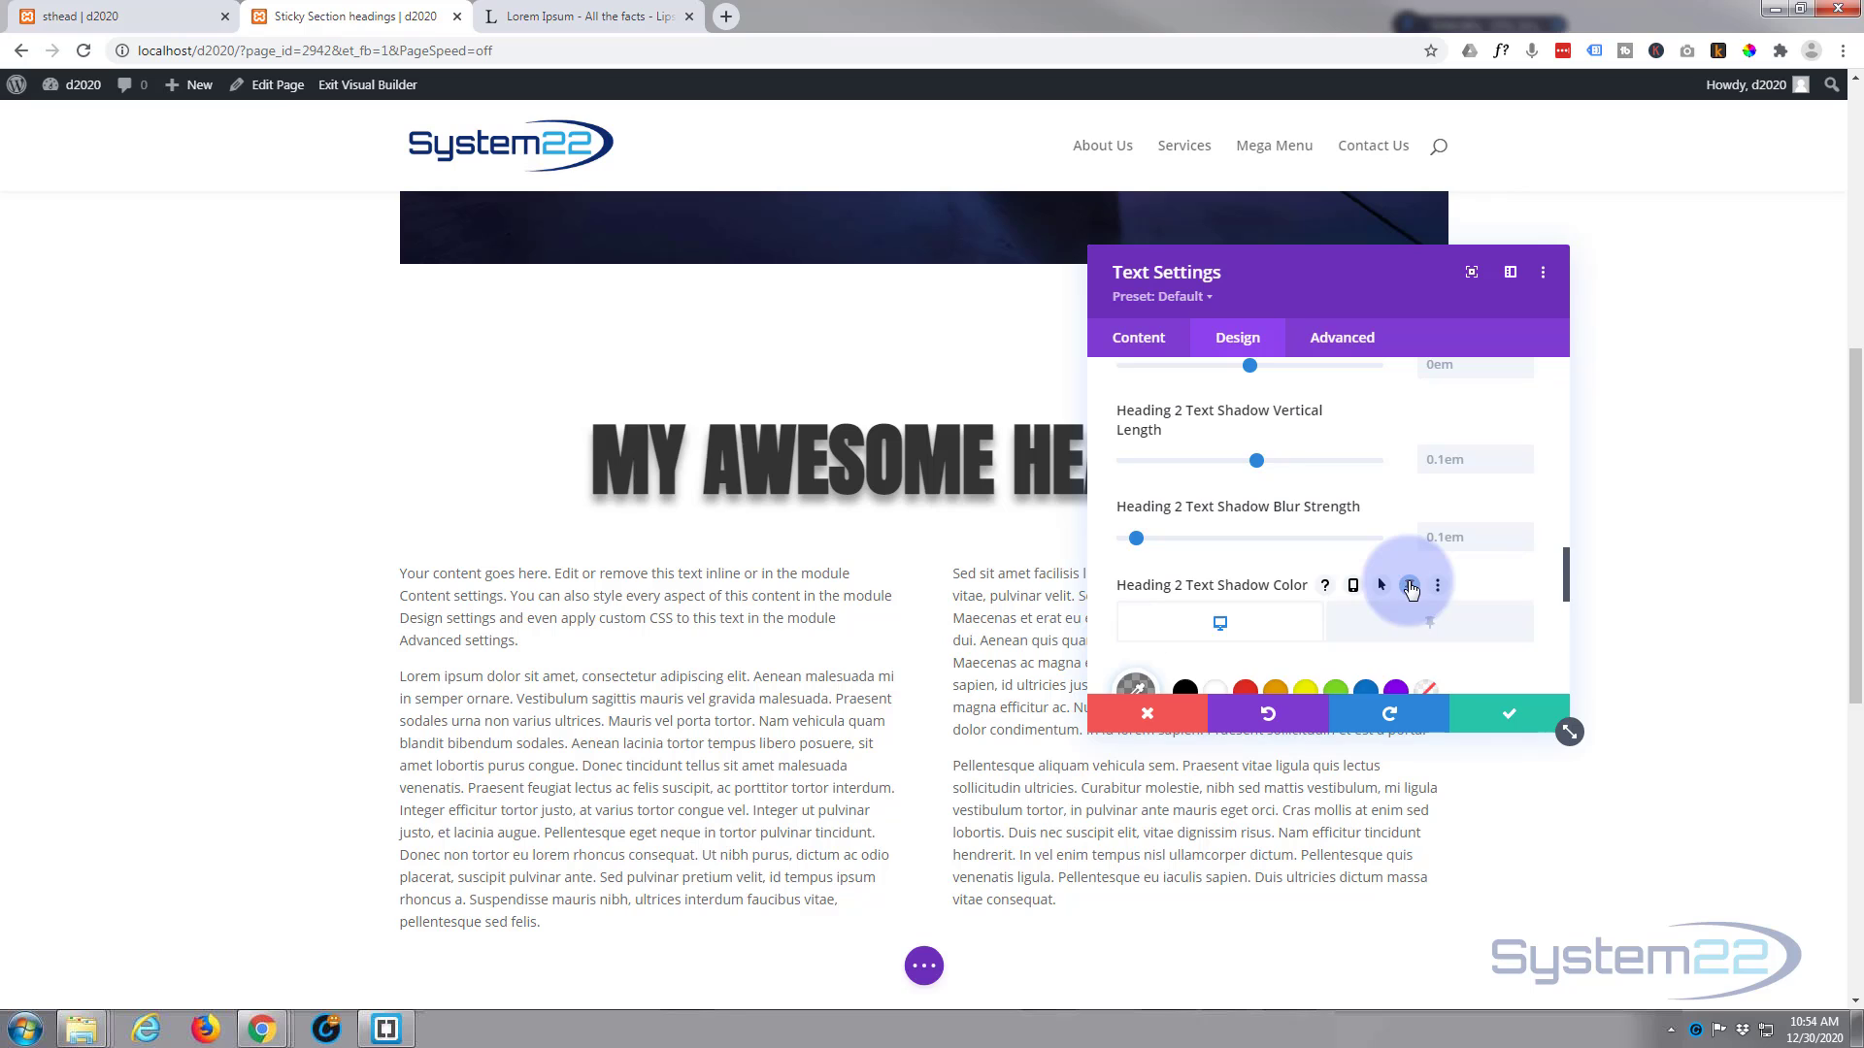
scroll(1239, 553, down, 1)
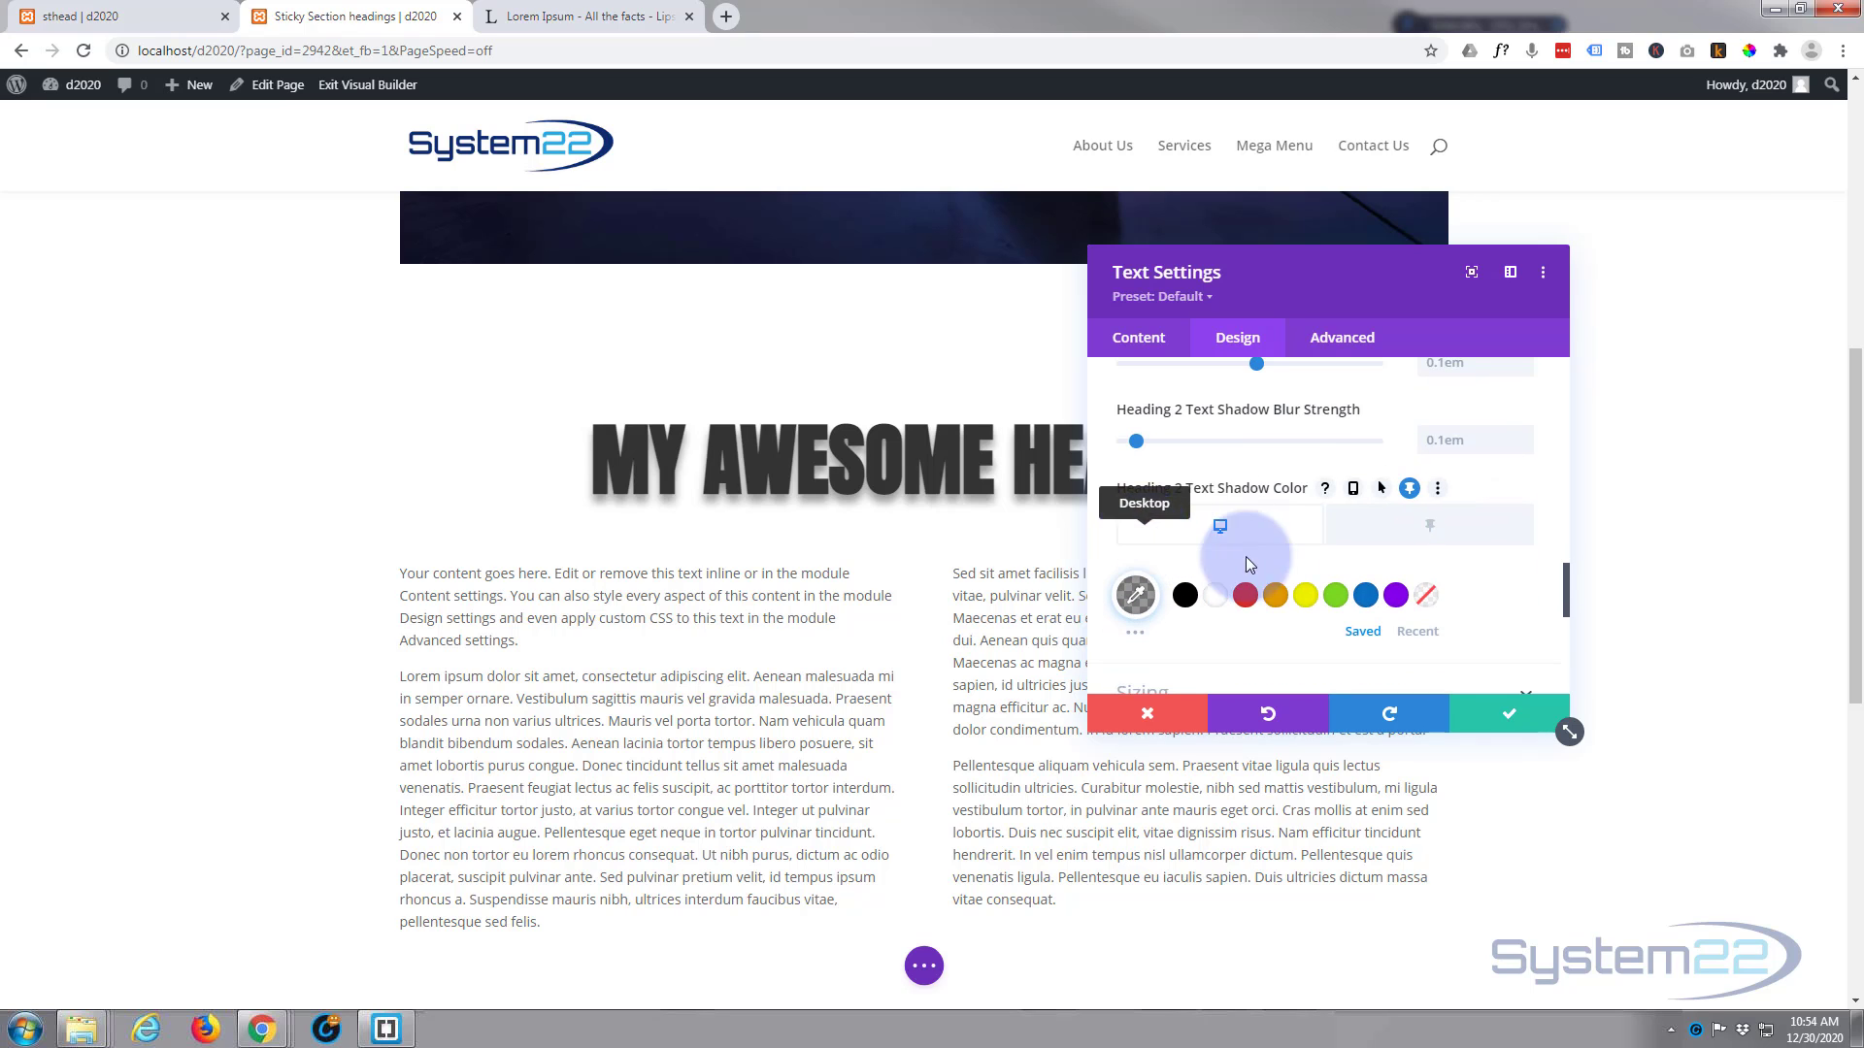
click(1431, 605)
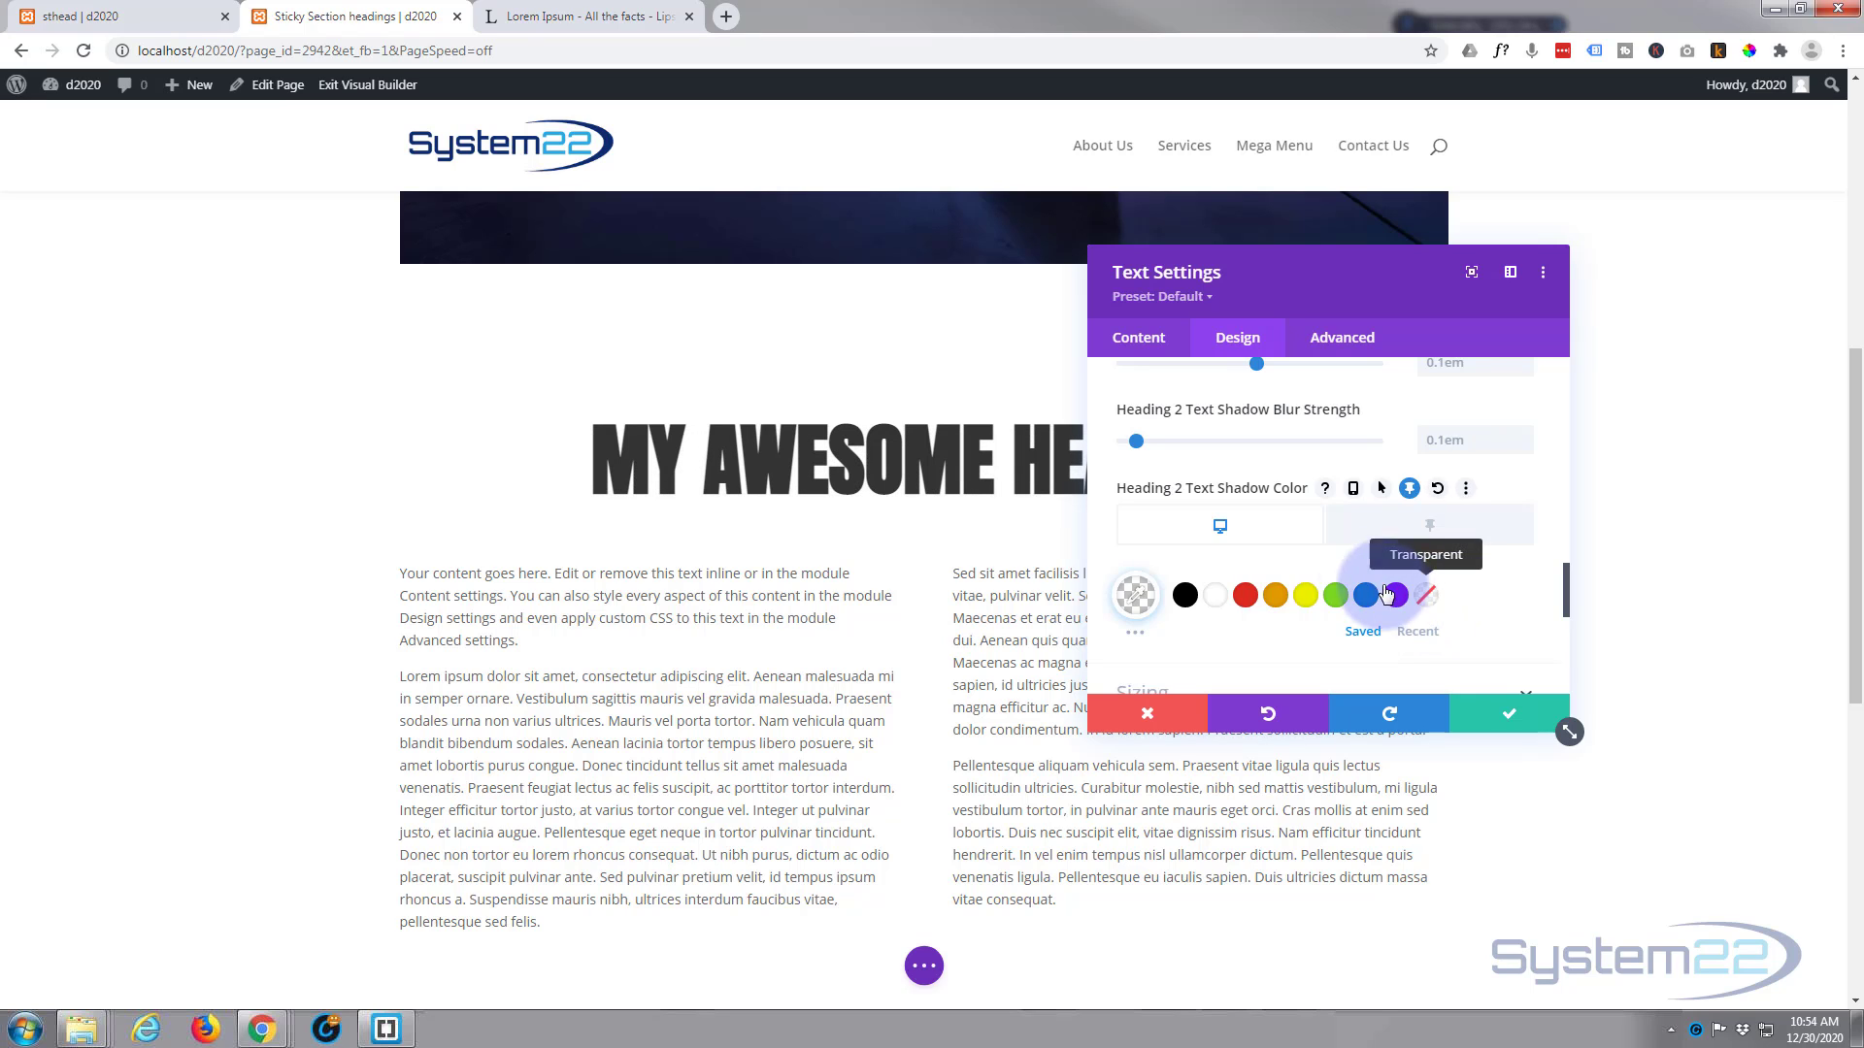
click(1423, 533)
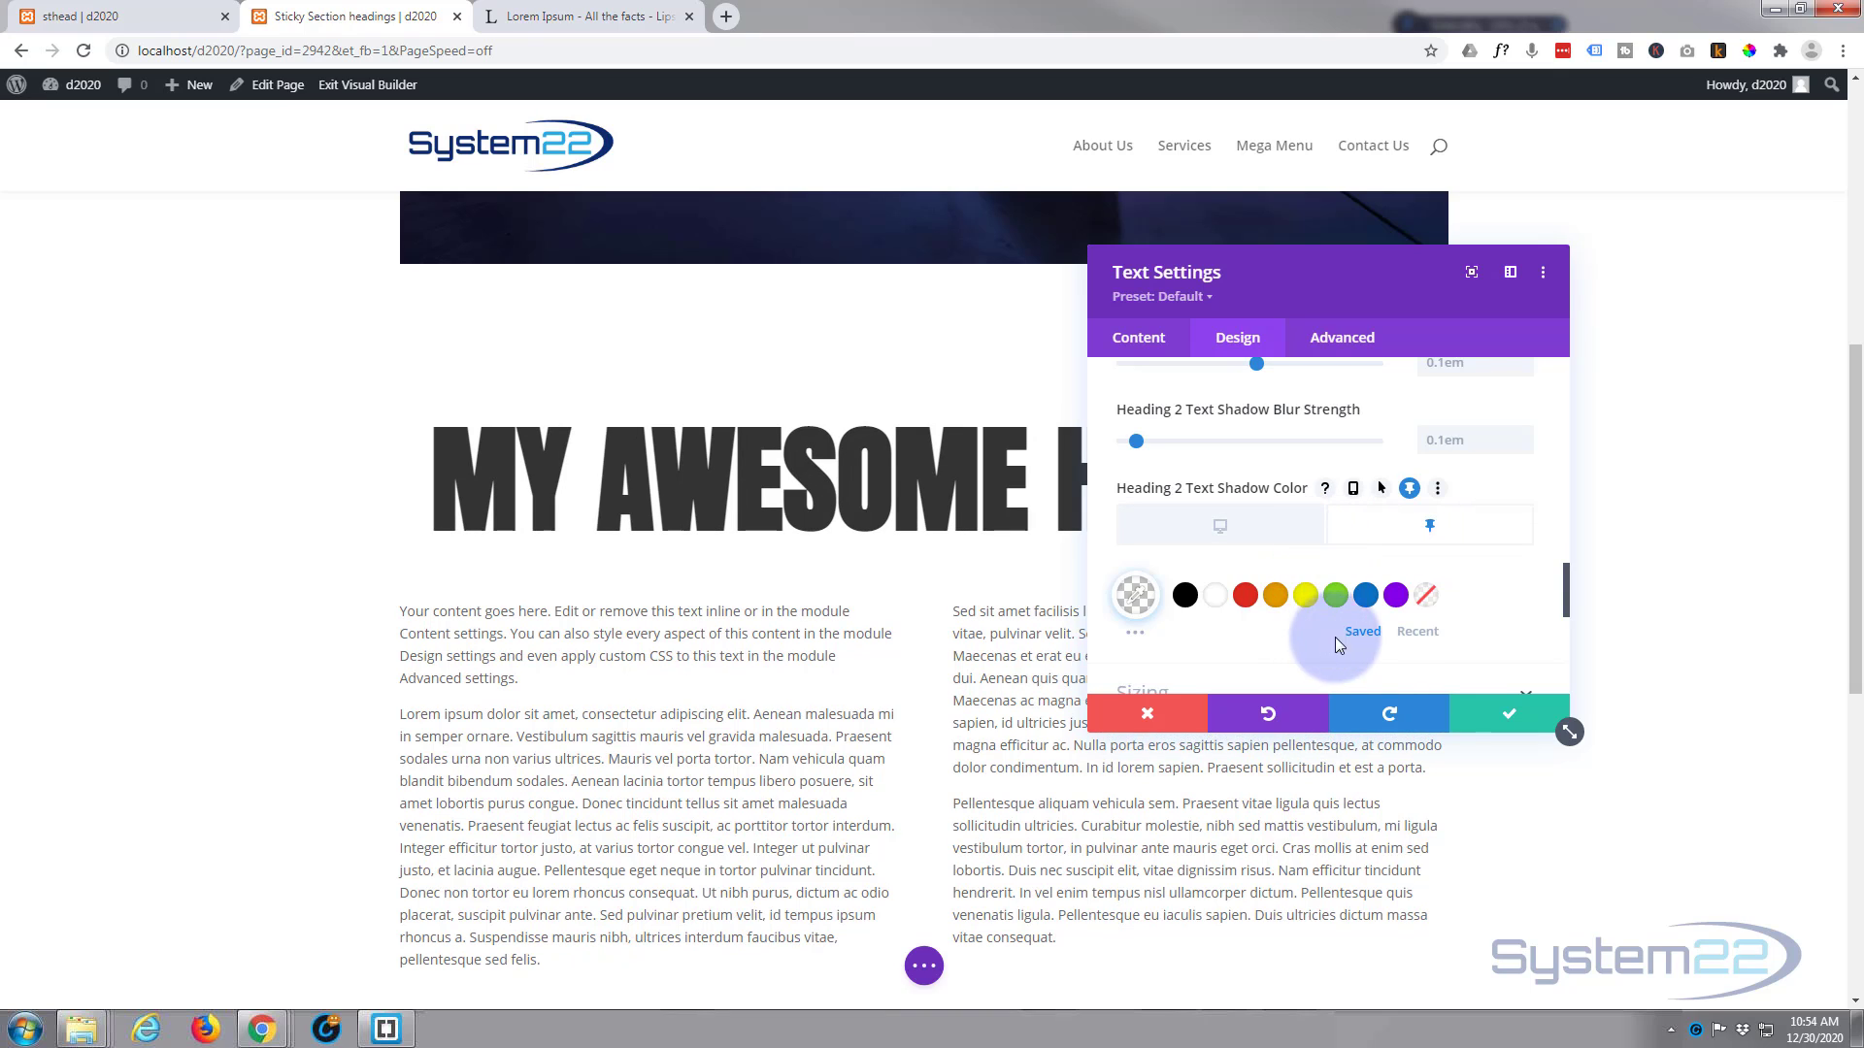
click(1417, 633)
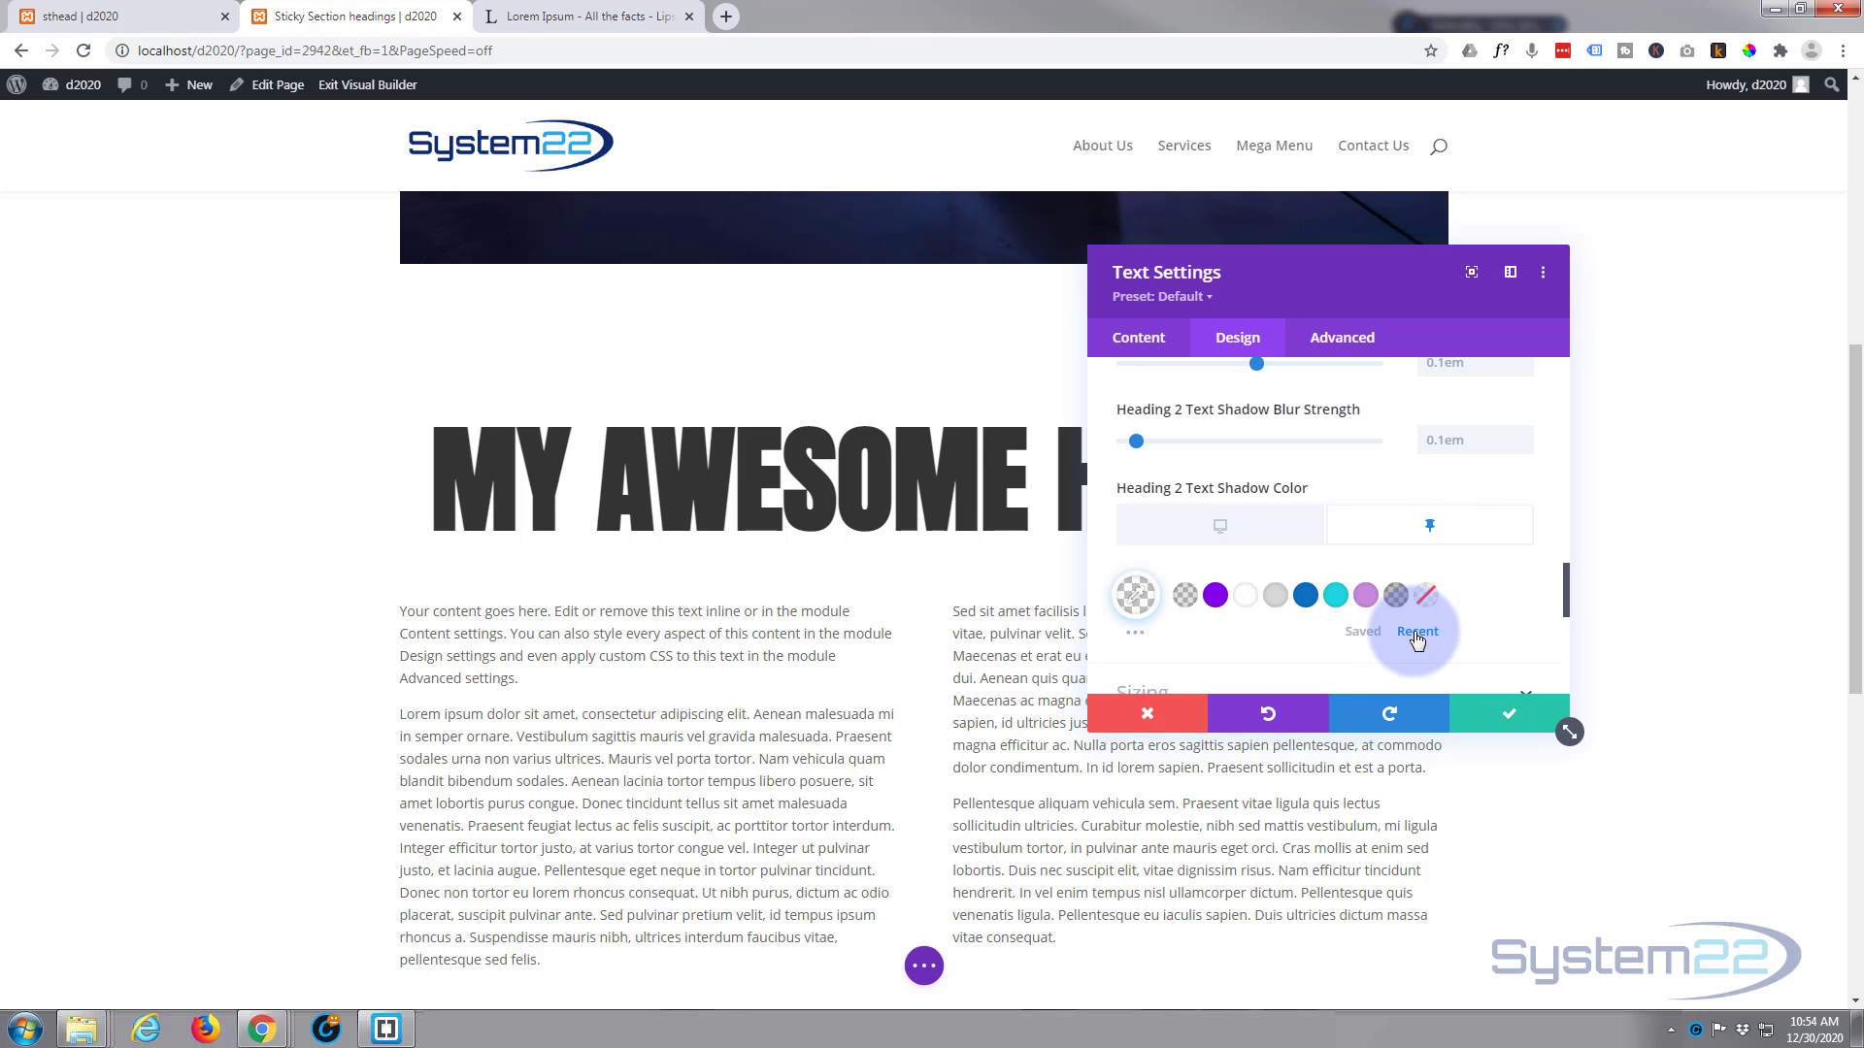
click(1186, 596)
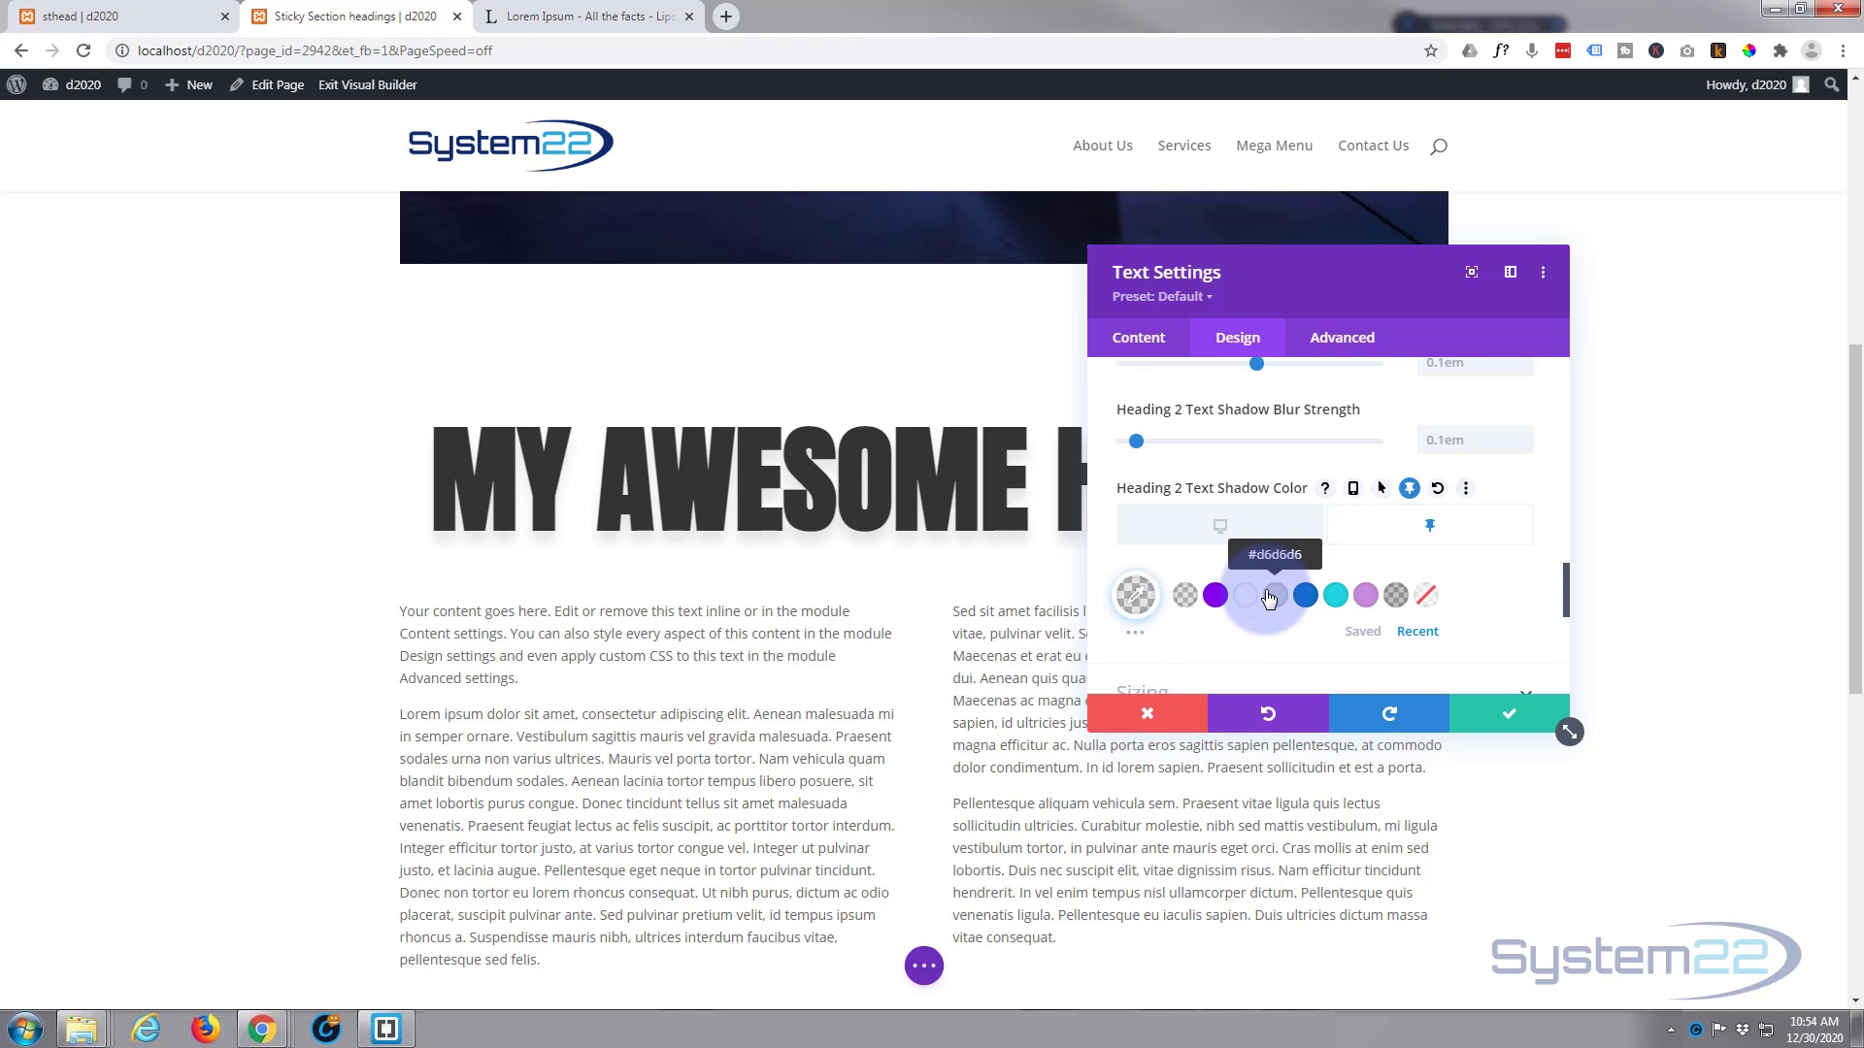
Step: Enable sticky values for the Heading 2 text color and set the sticky color to white (#ffffff)
scroll(1272, 592, up, 4)
scroll(1266, 588, up, 4)
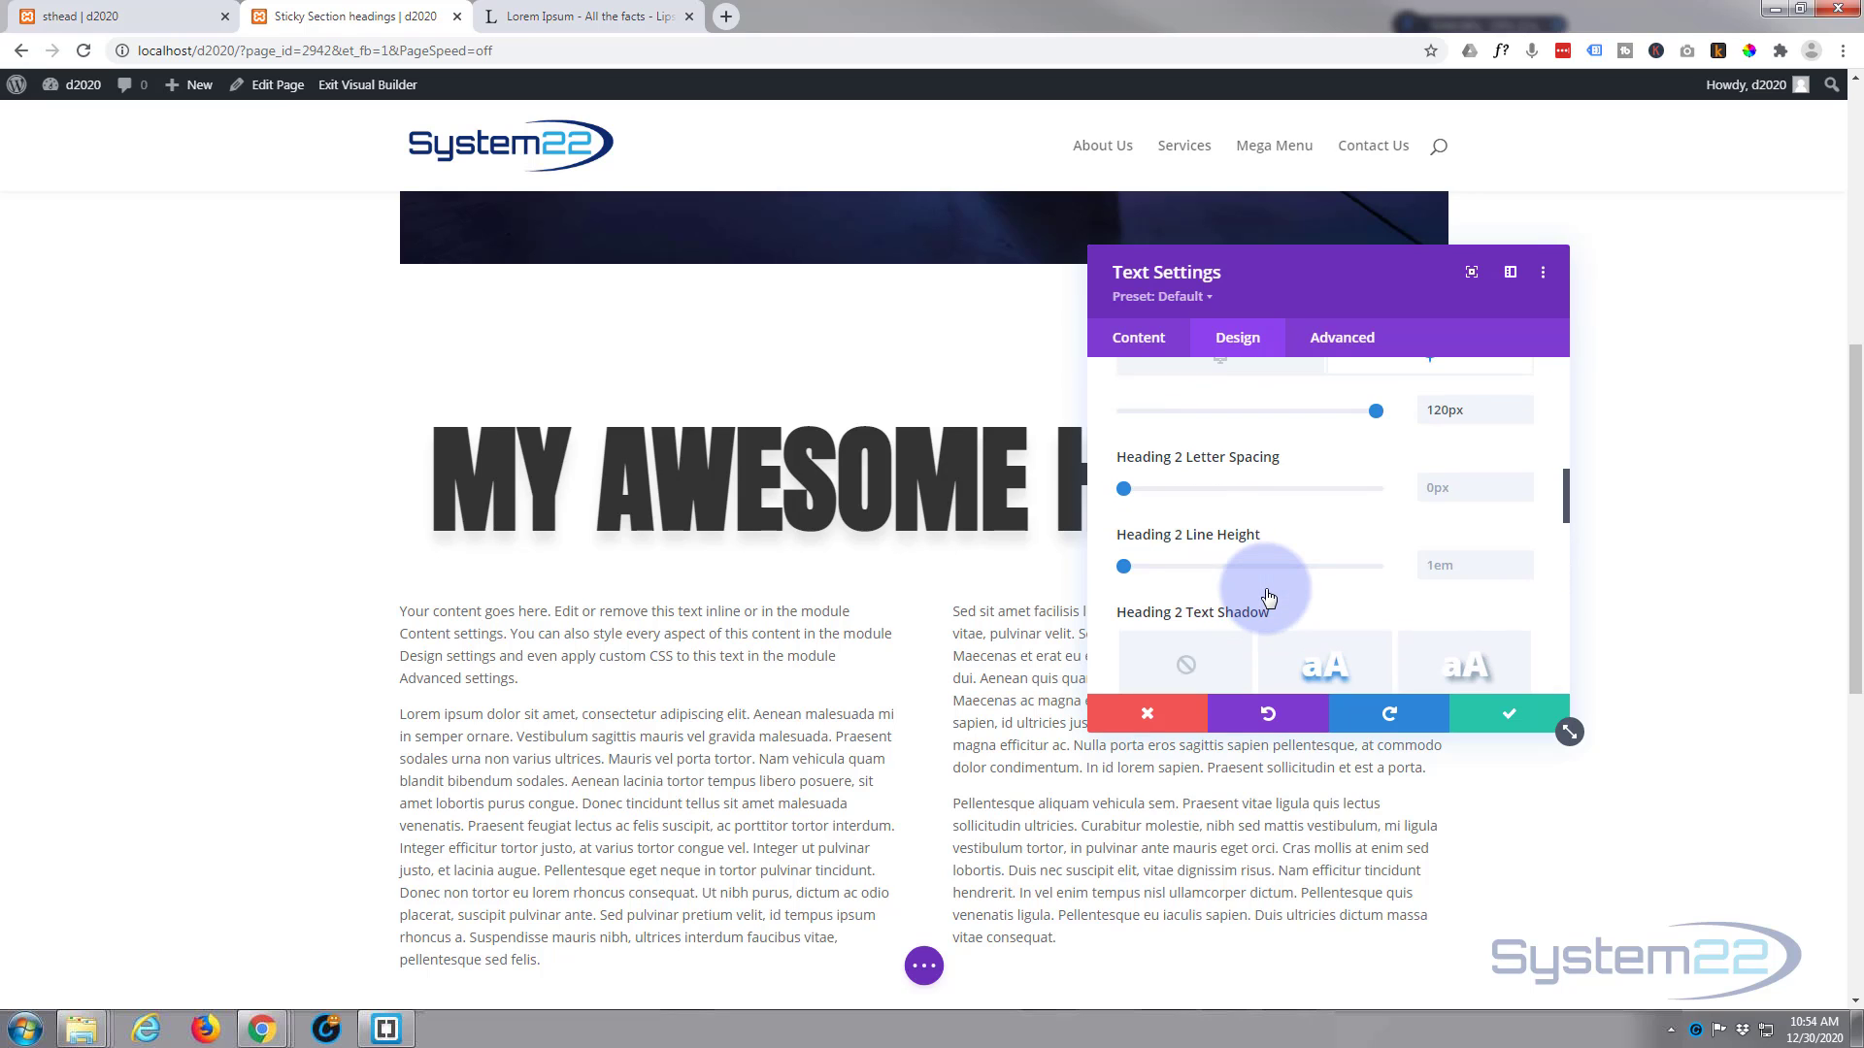
scroll(1266, 588, up, 1)
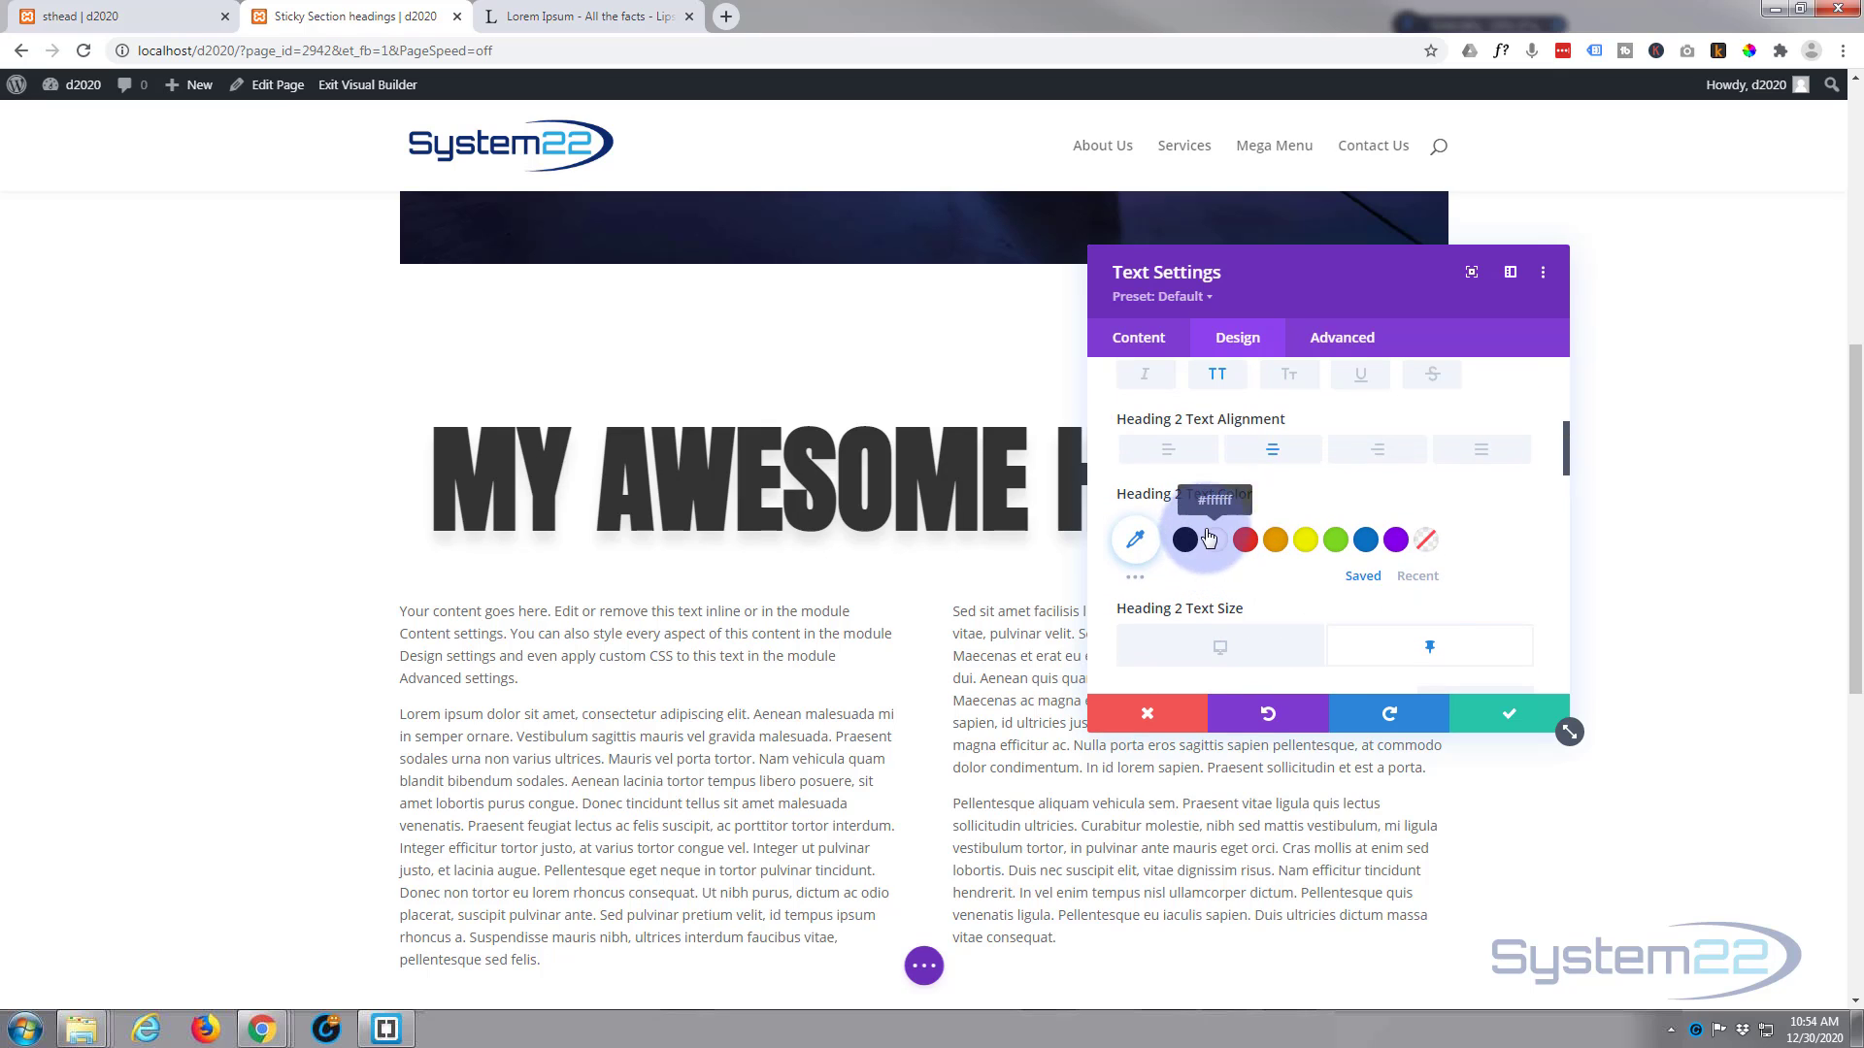
mouse_move(1209, 498)
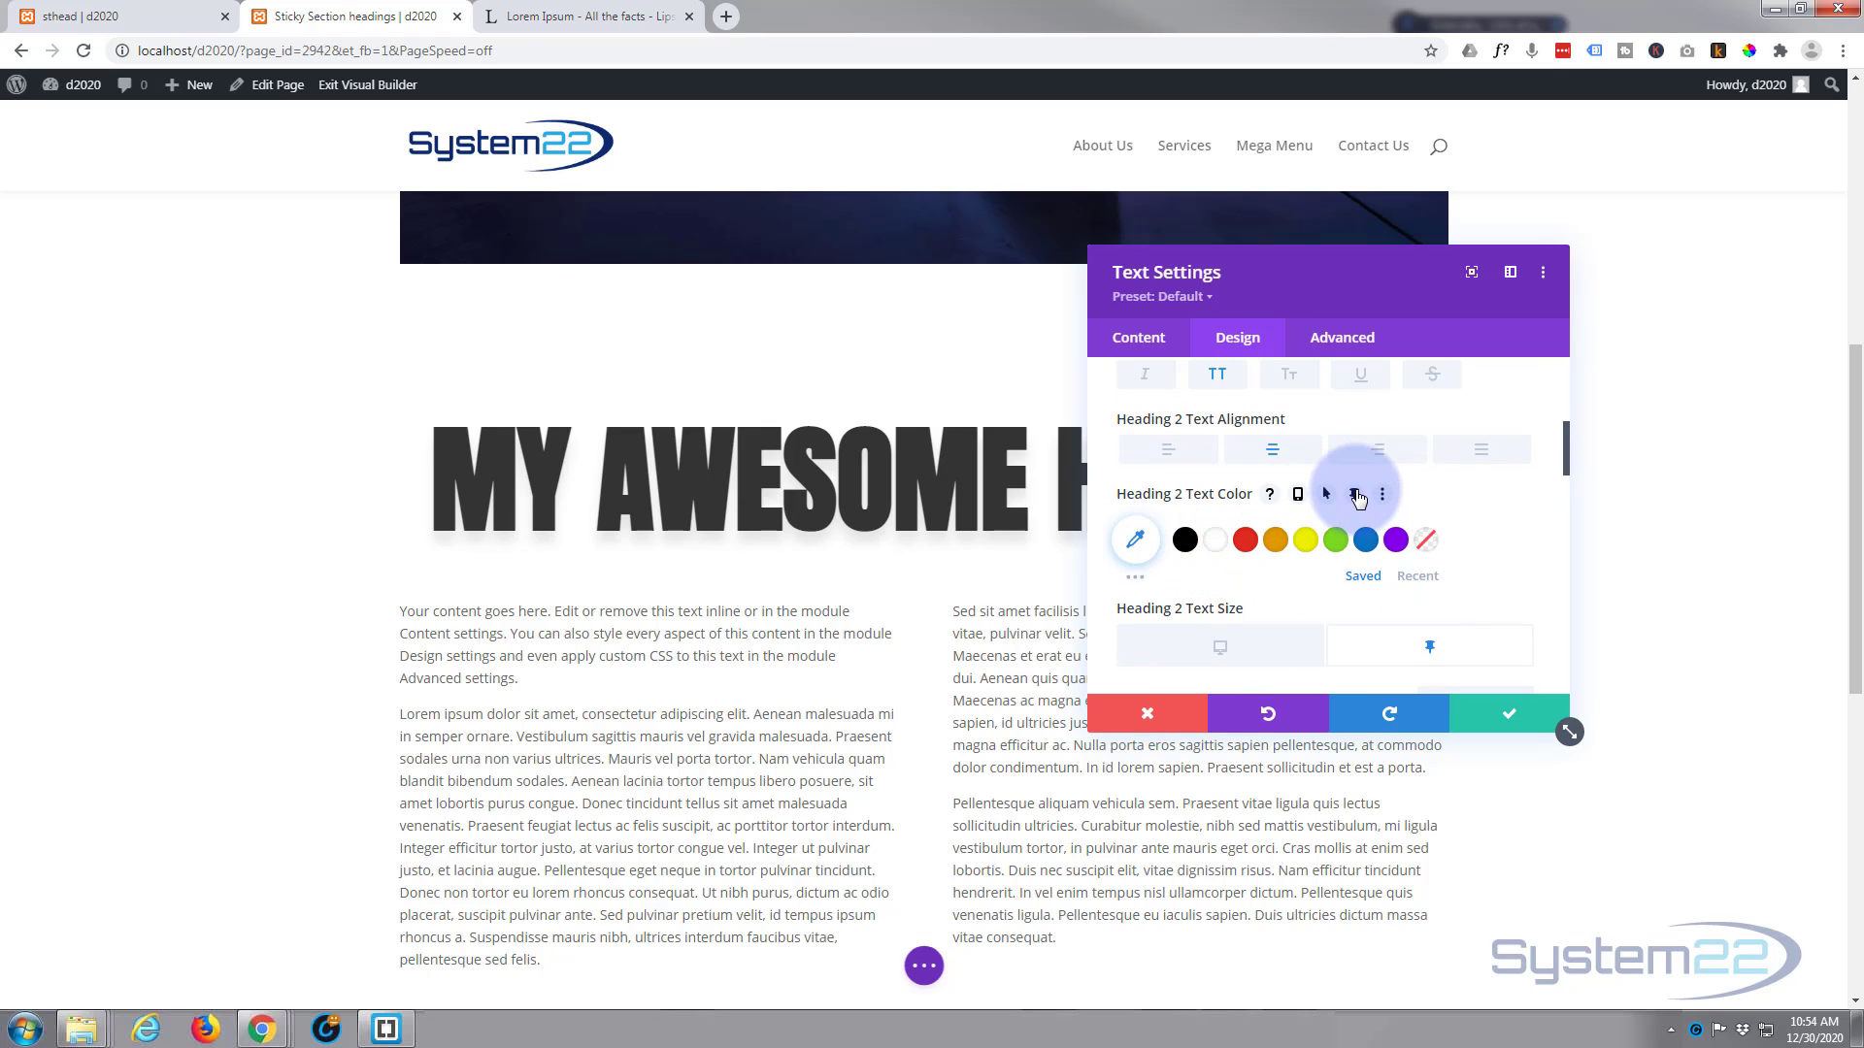
click(1355, 496)
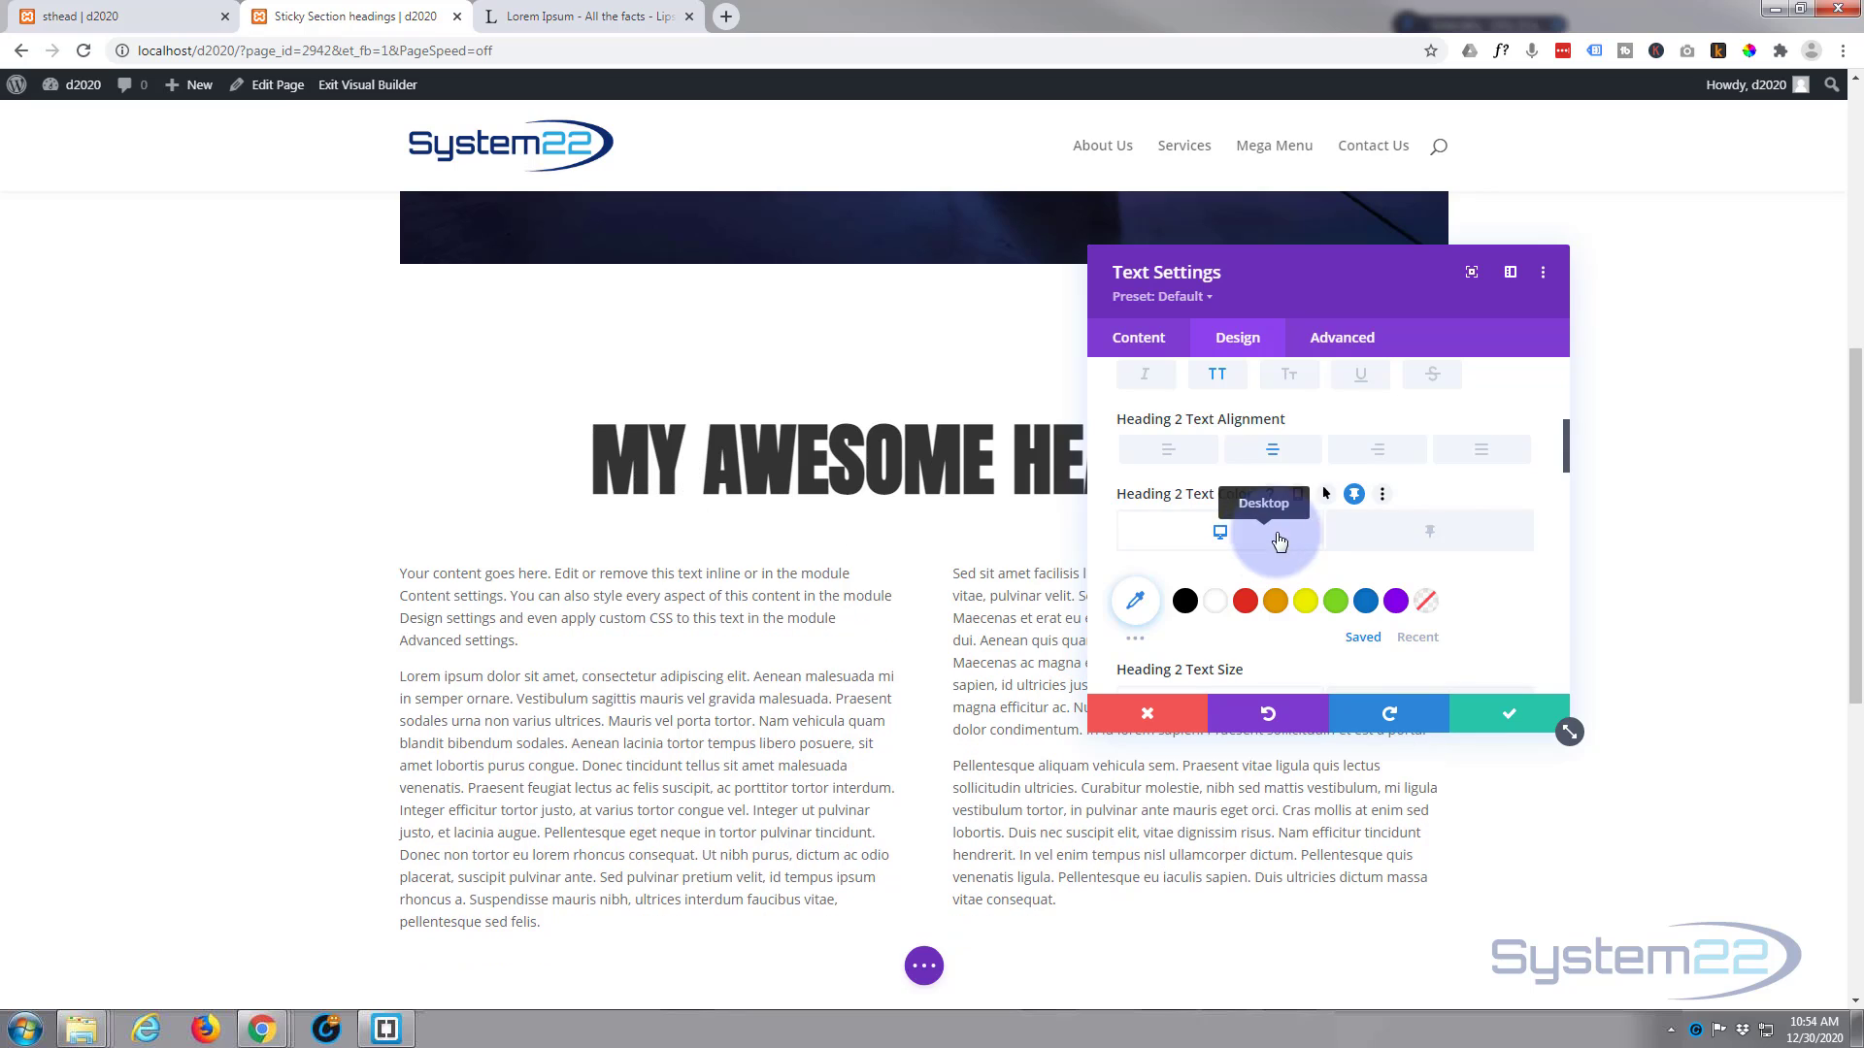
click(1438, 541)
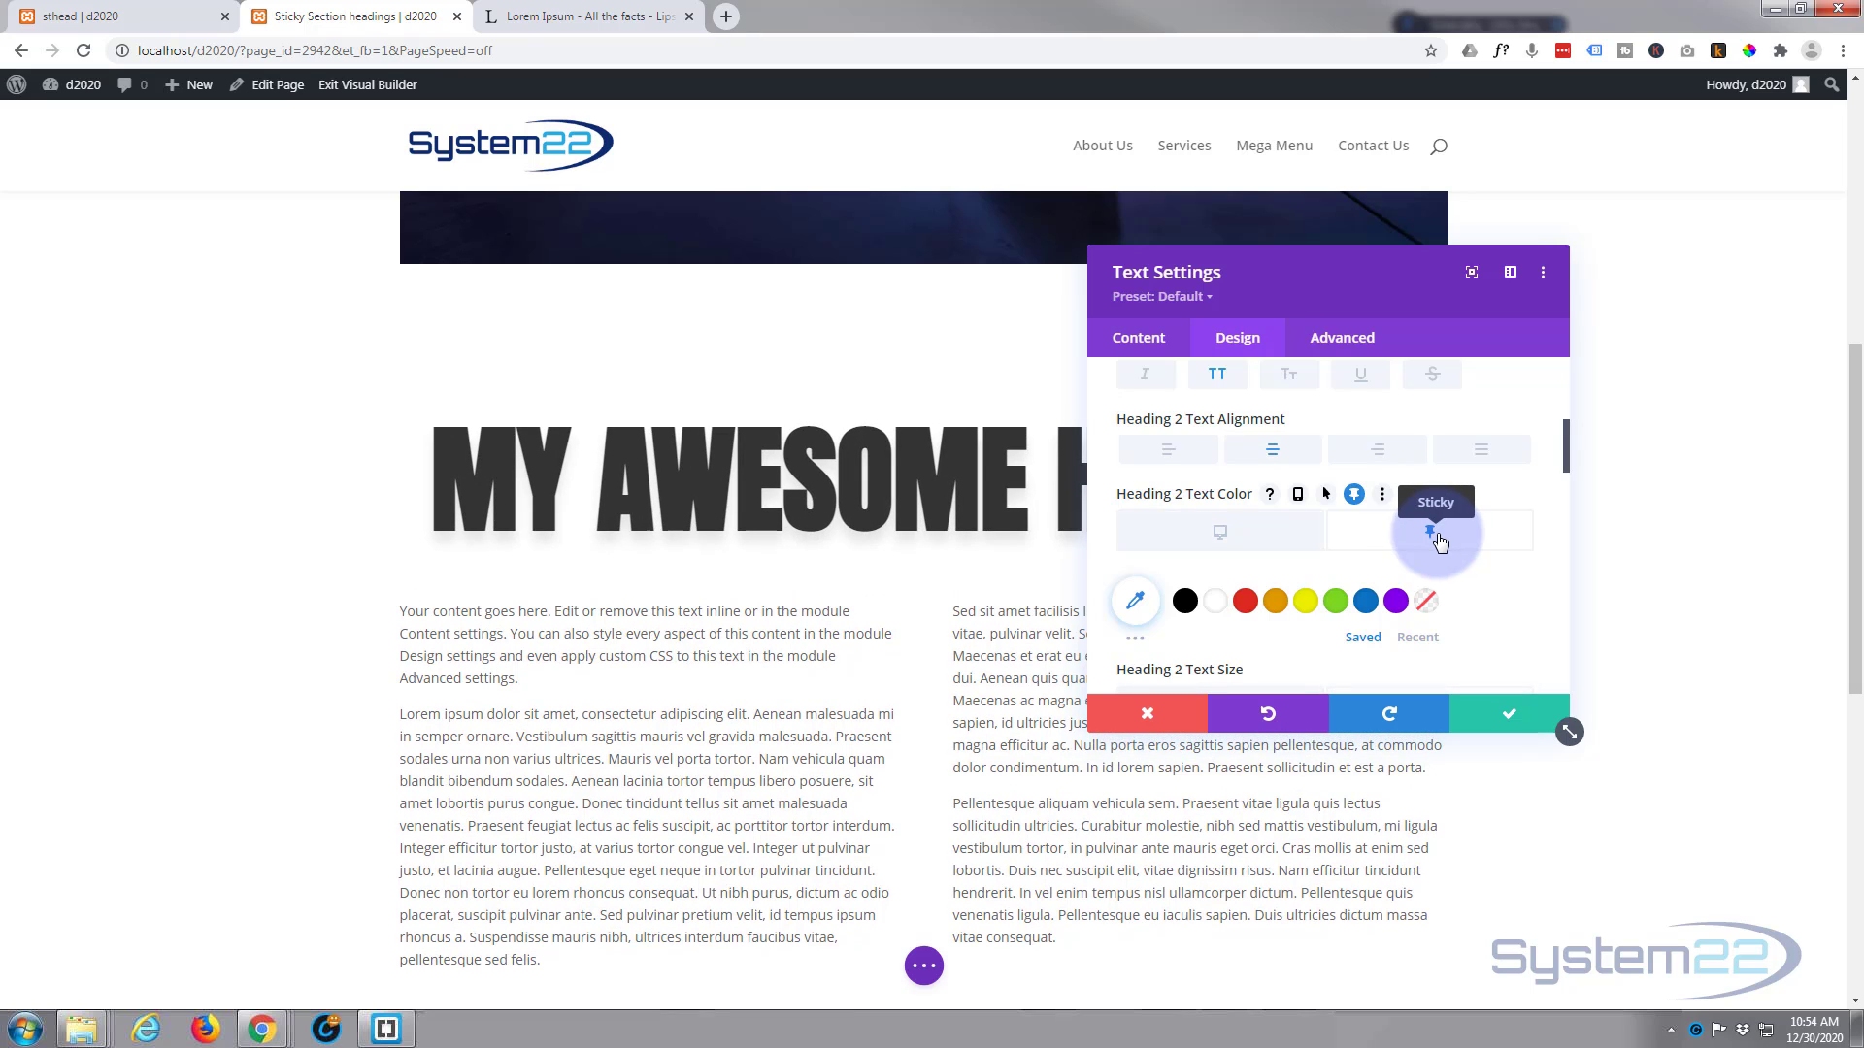
click(1217, 602)
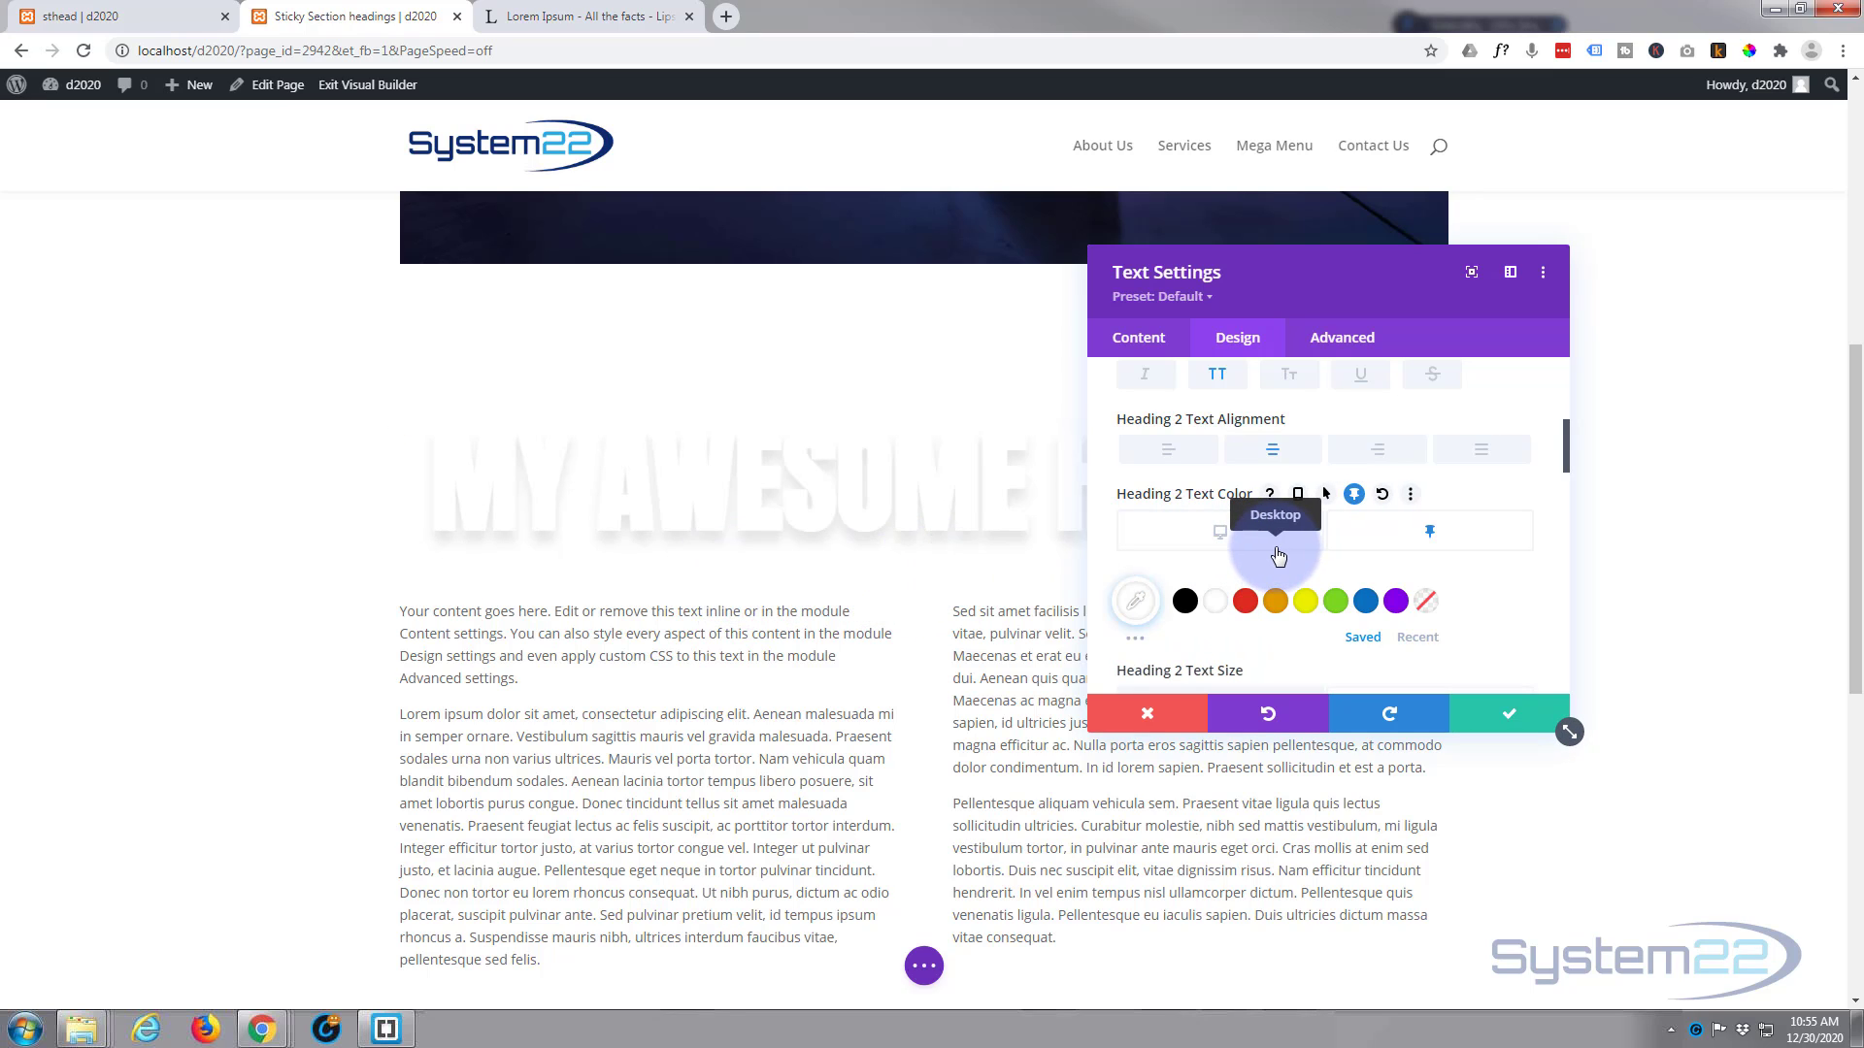
Step: Change the sticky Heading 2 text color to light purple from the expanded palette and check it against the page text
click(1136, 645)
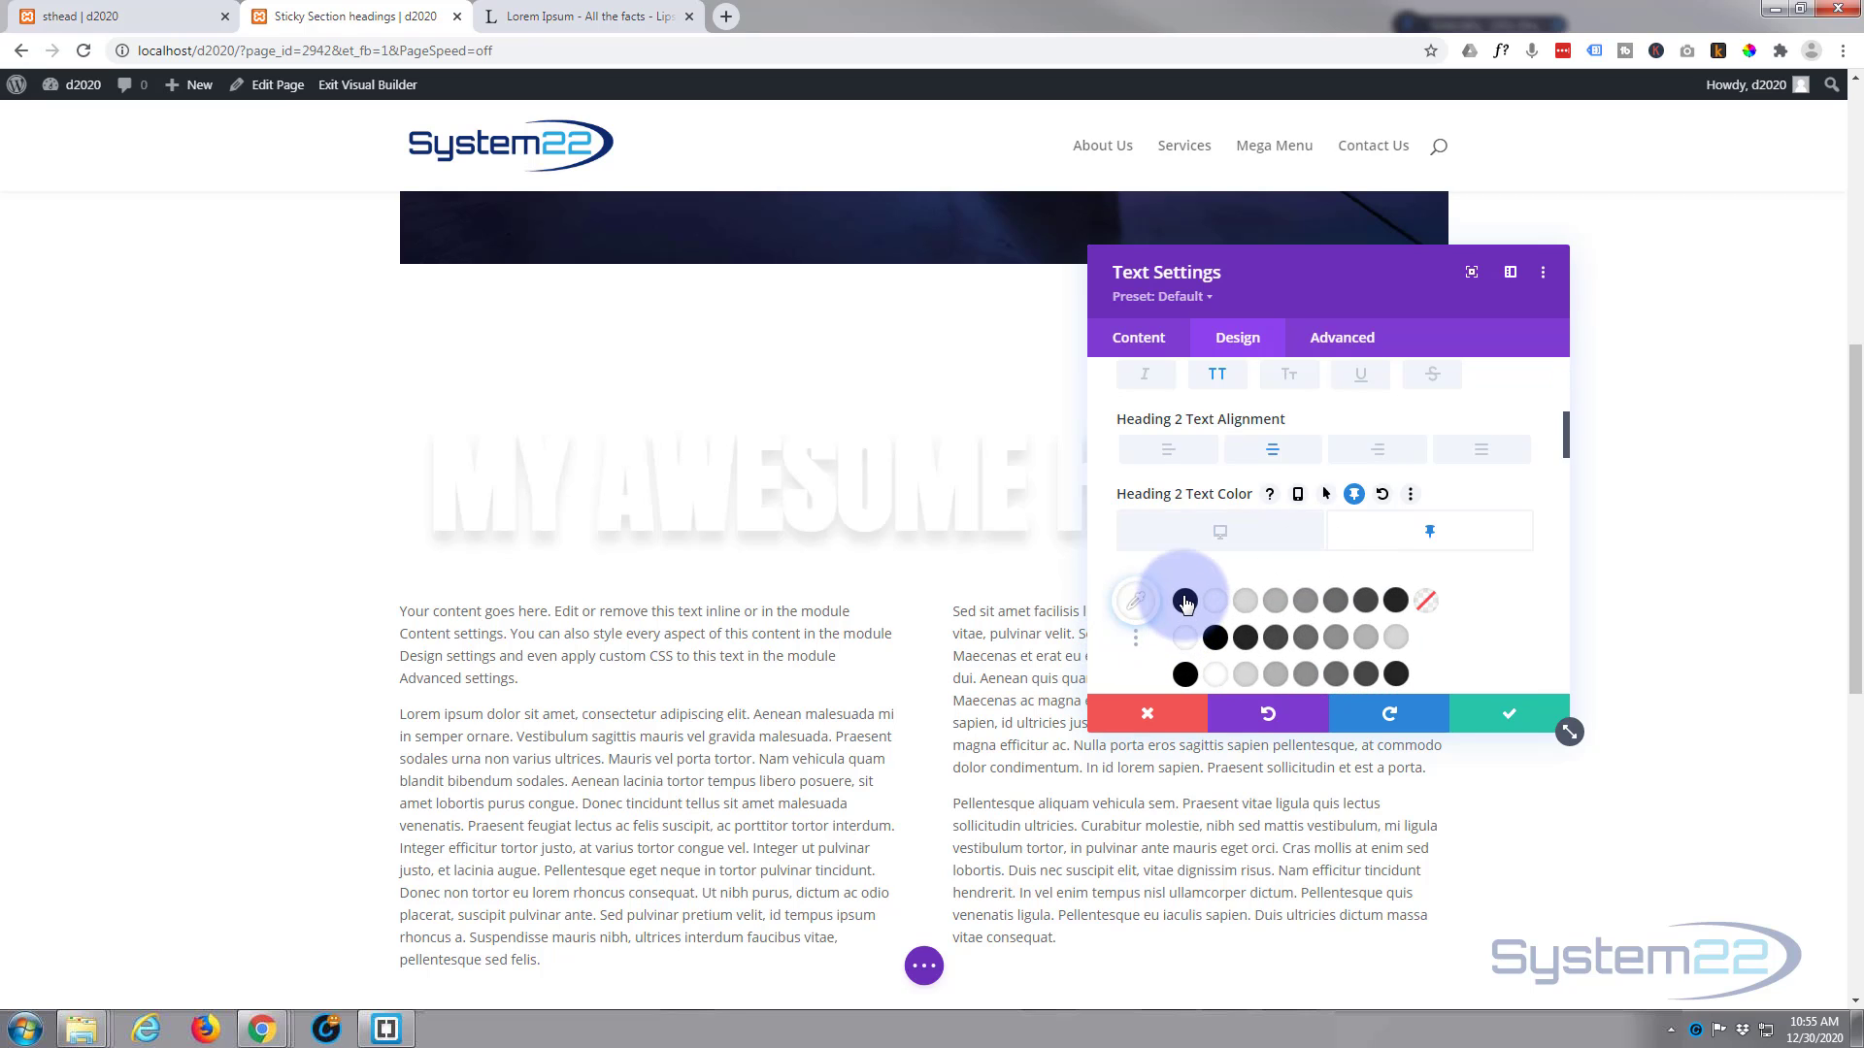
scroll(1179, 611, down, 2)
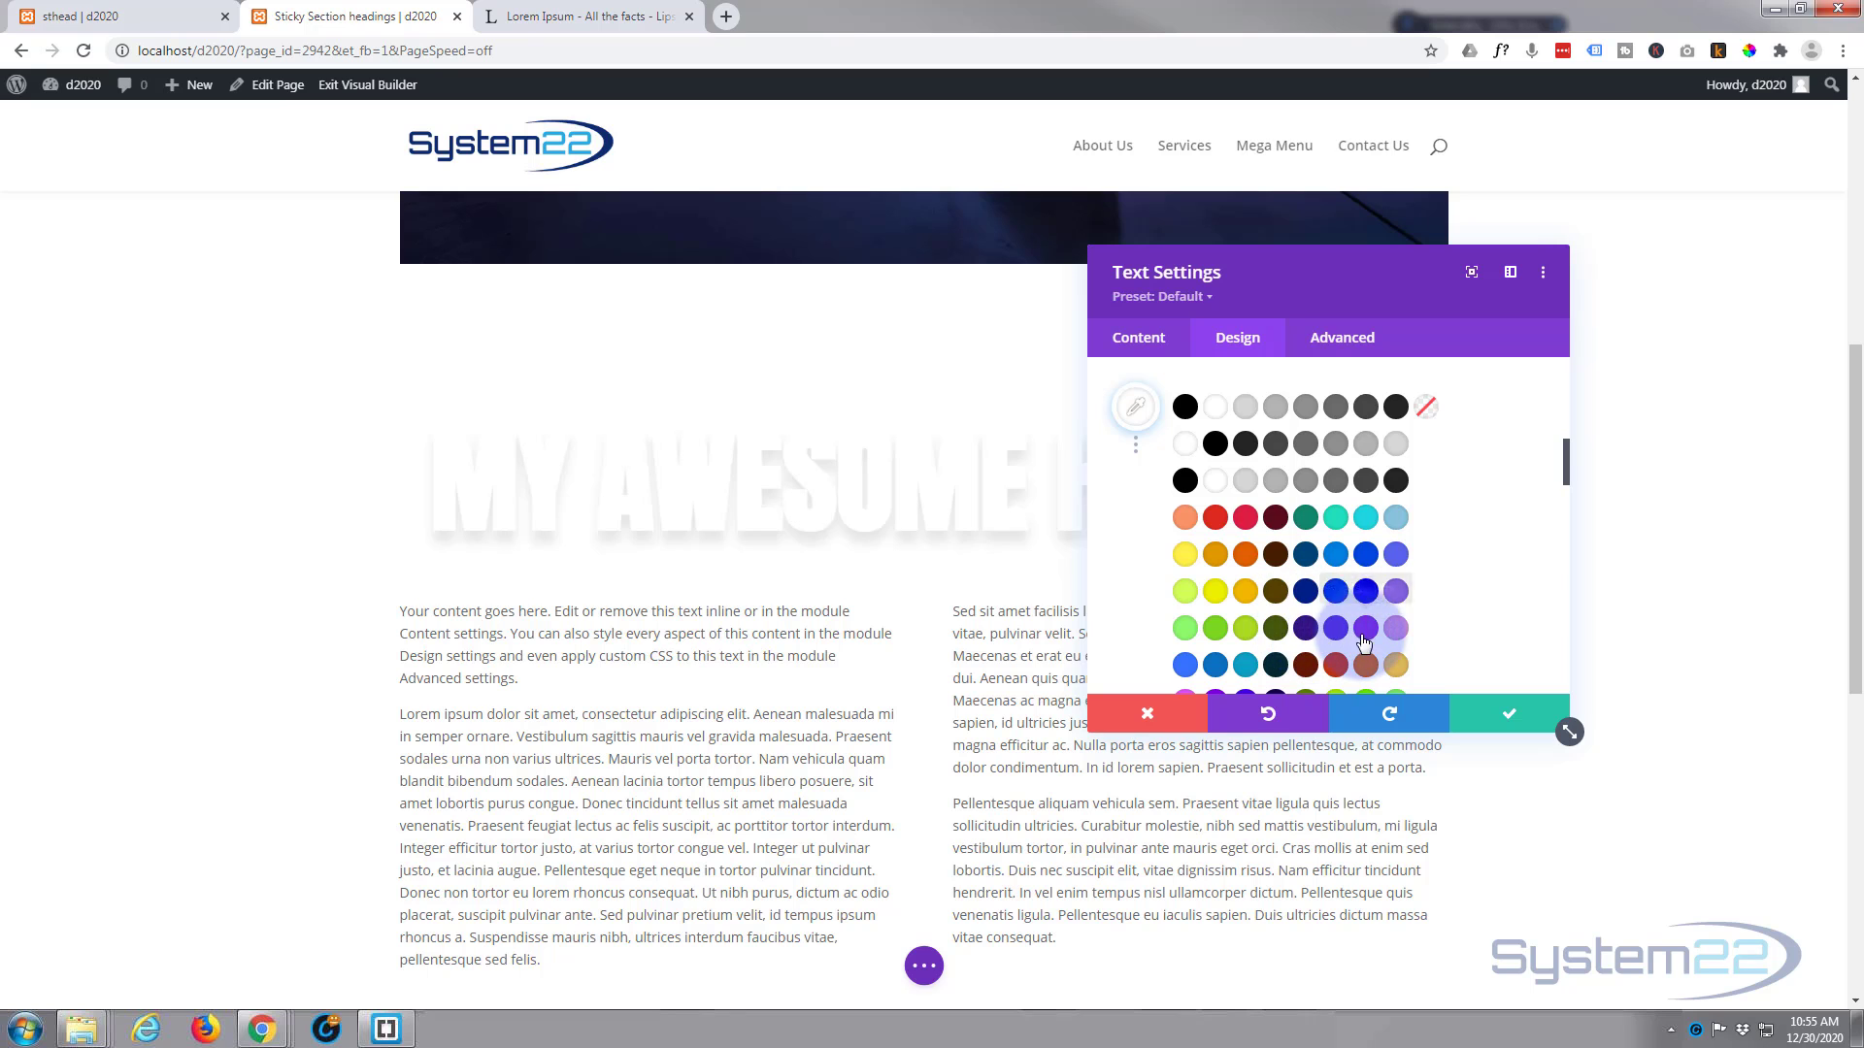
click(1394, 629)
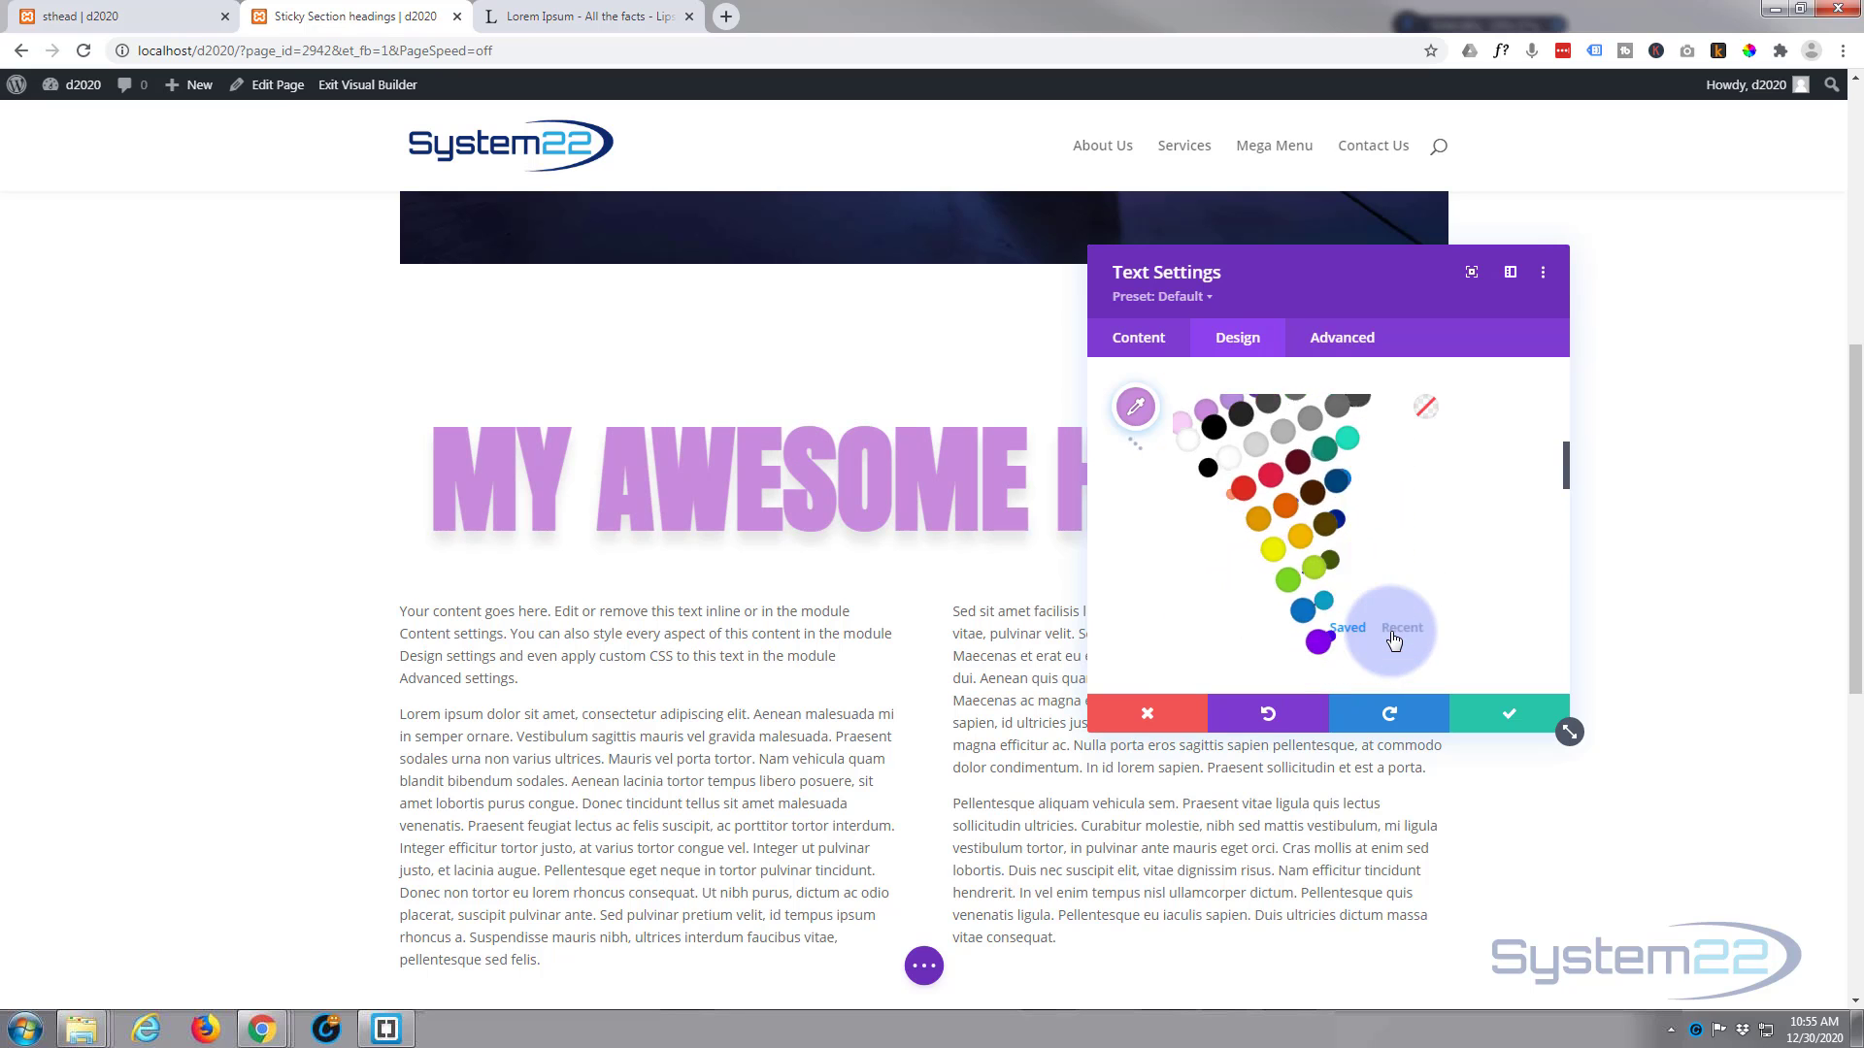
scroll(278, 634, down, 2)
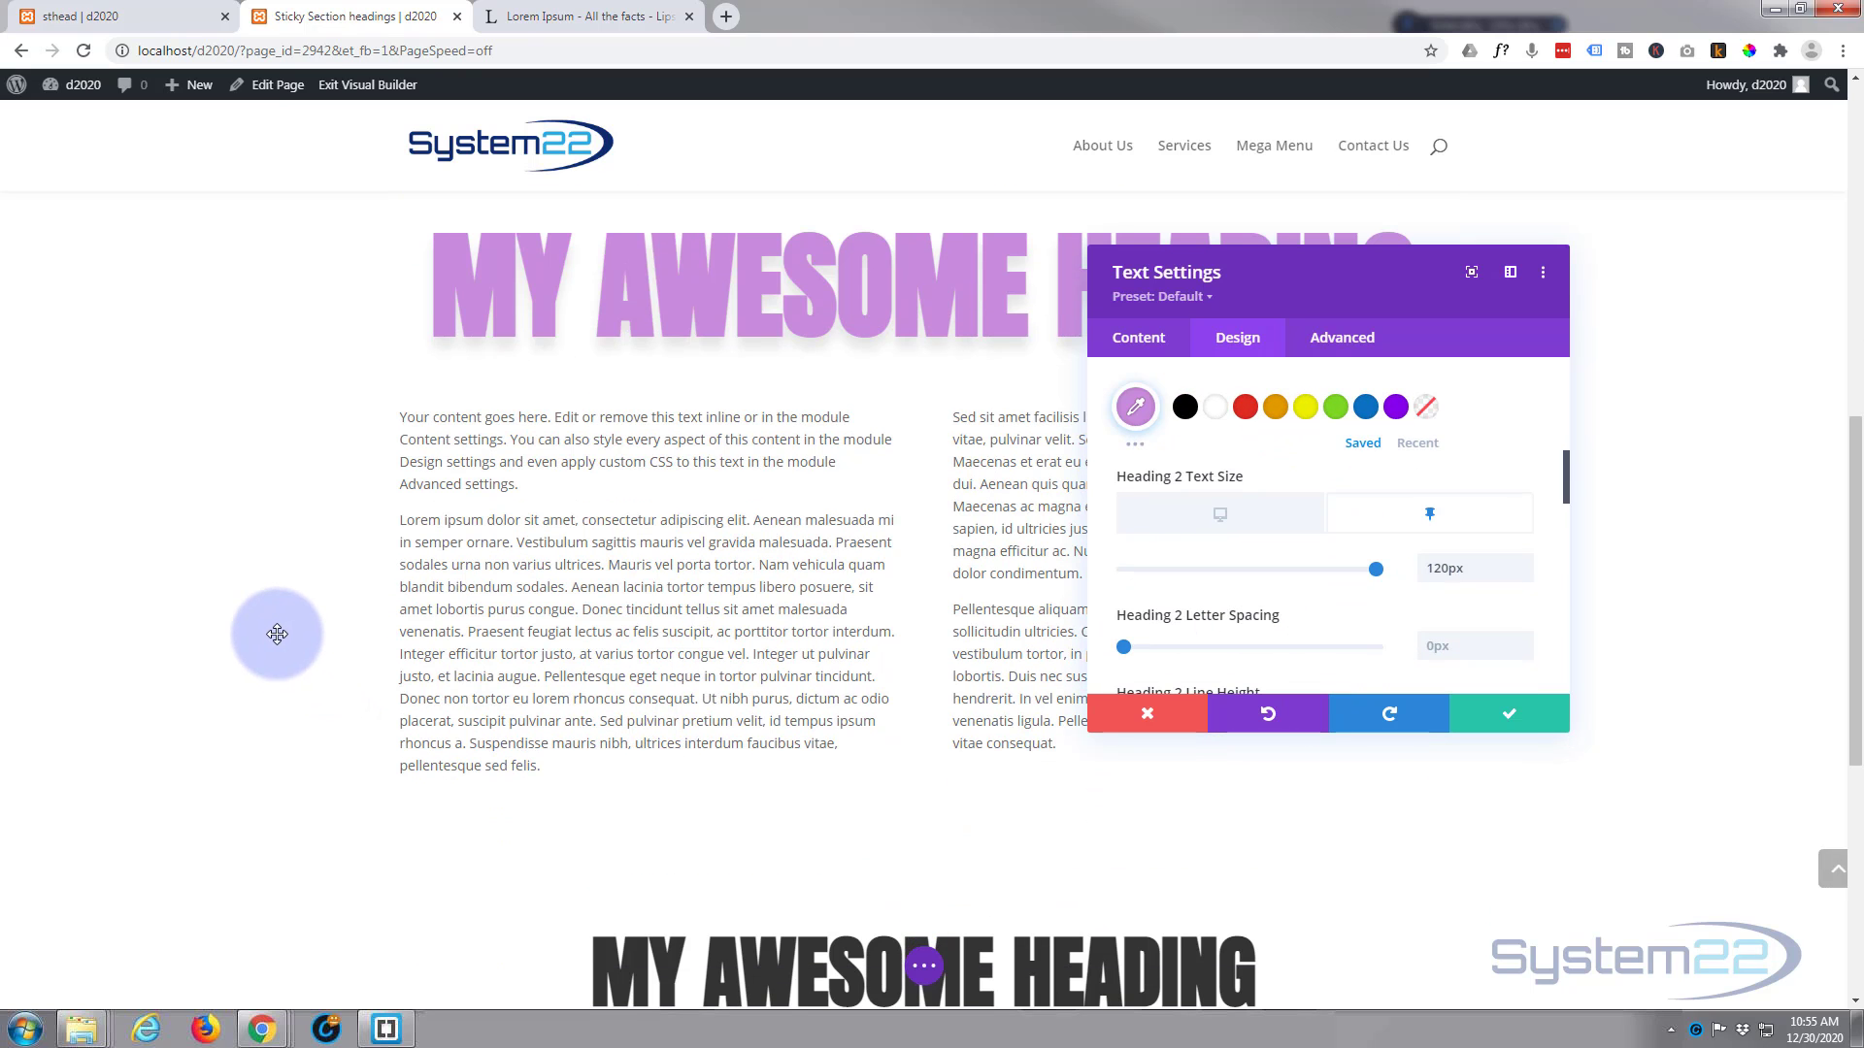
scroll(278, 634, down, 2)
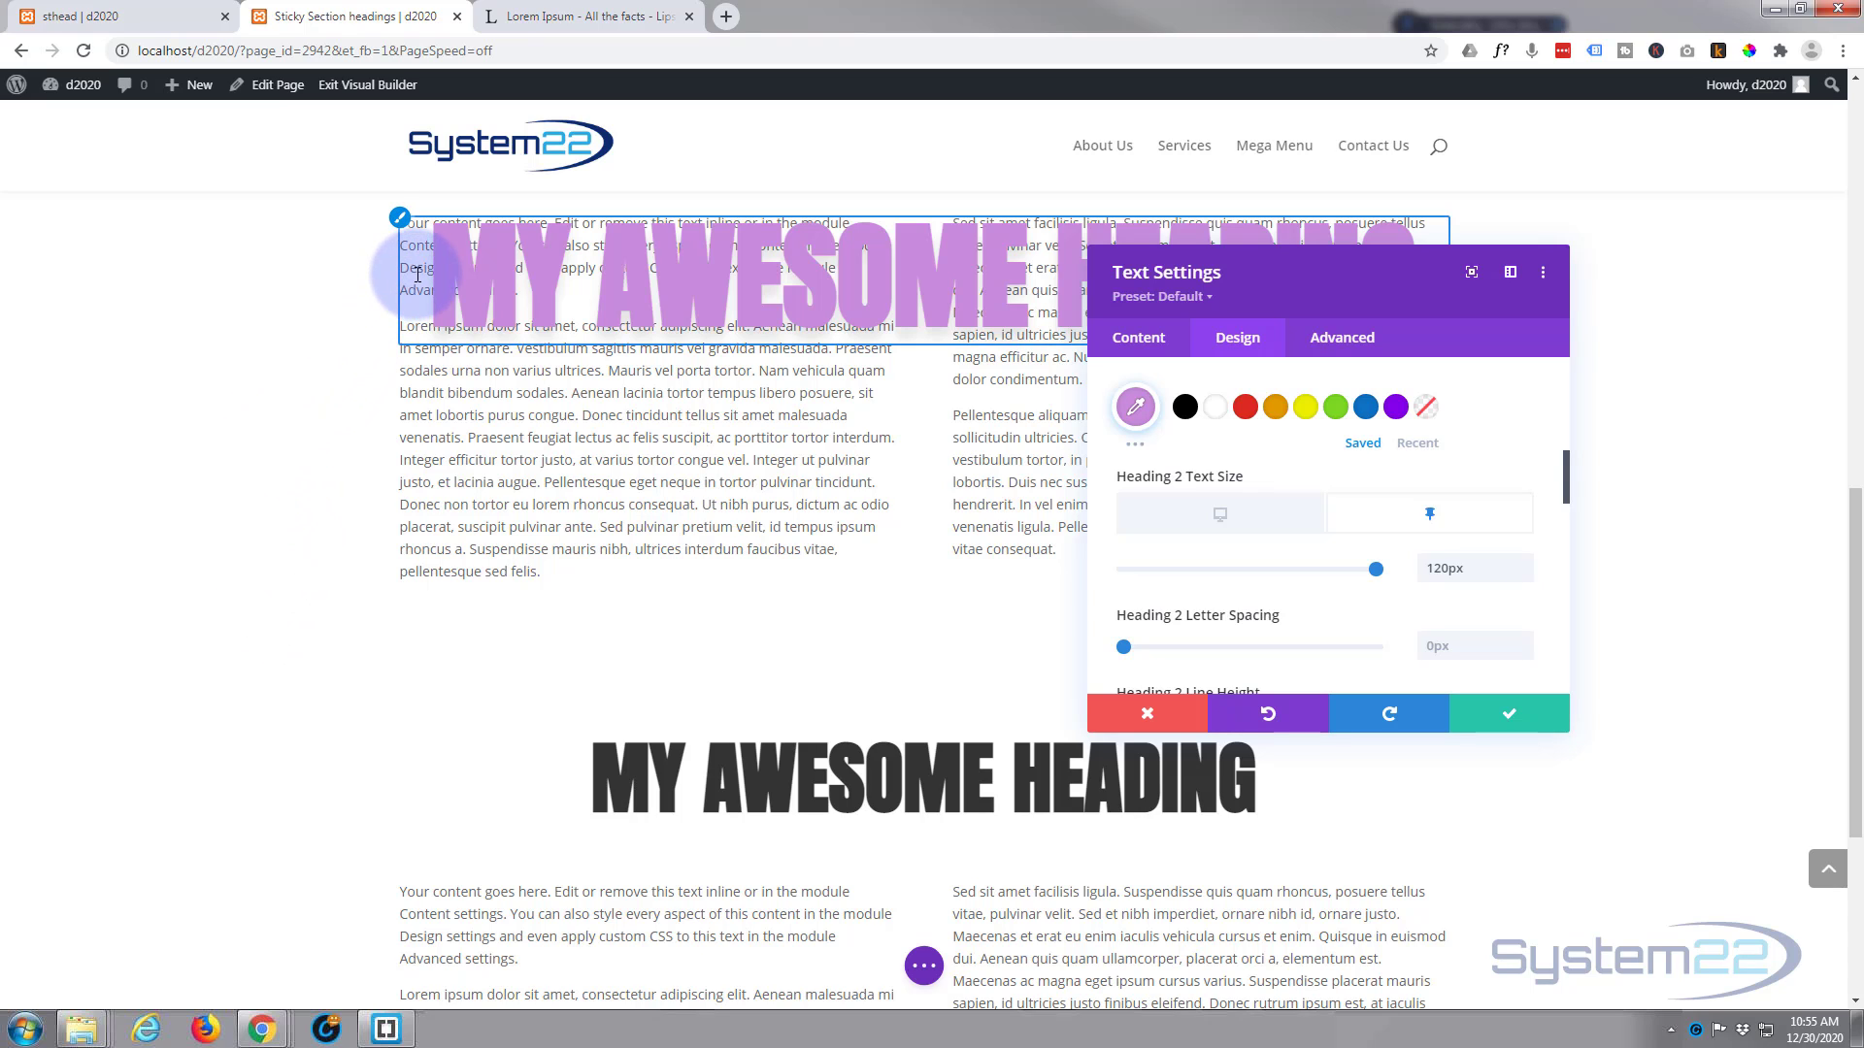
scroll(292, 578, up, 4)
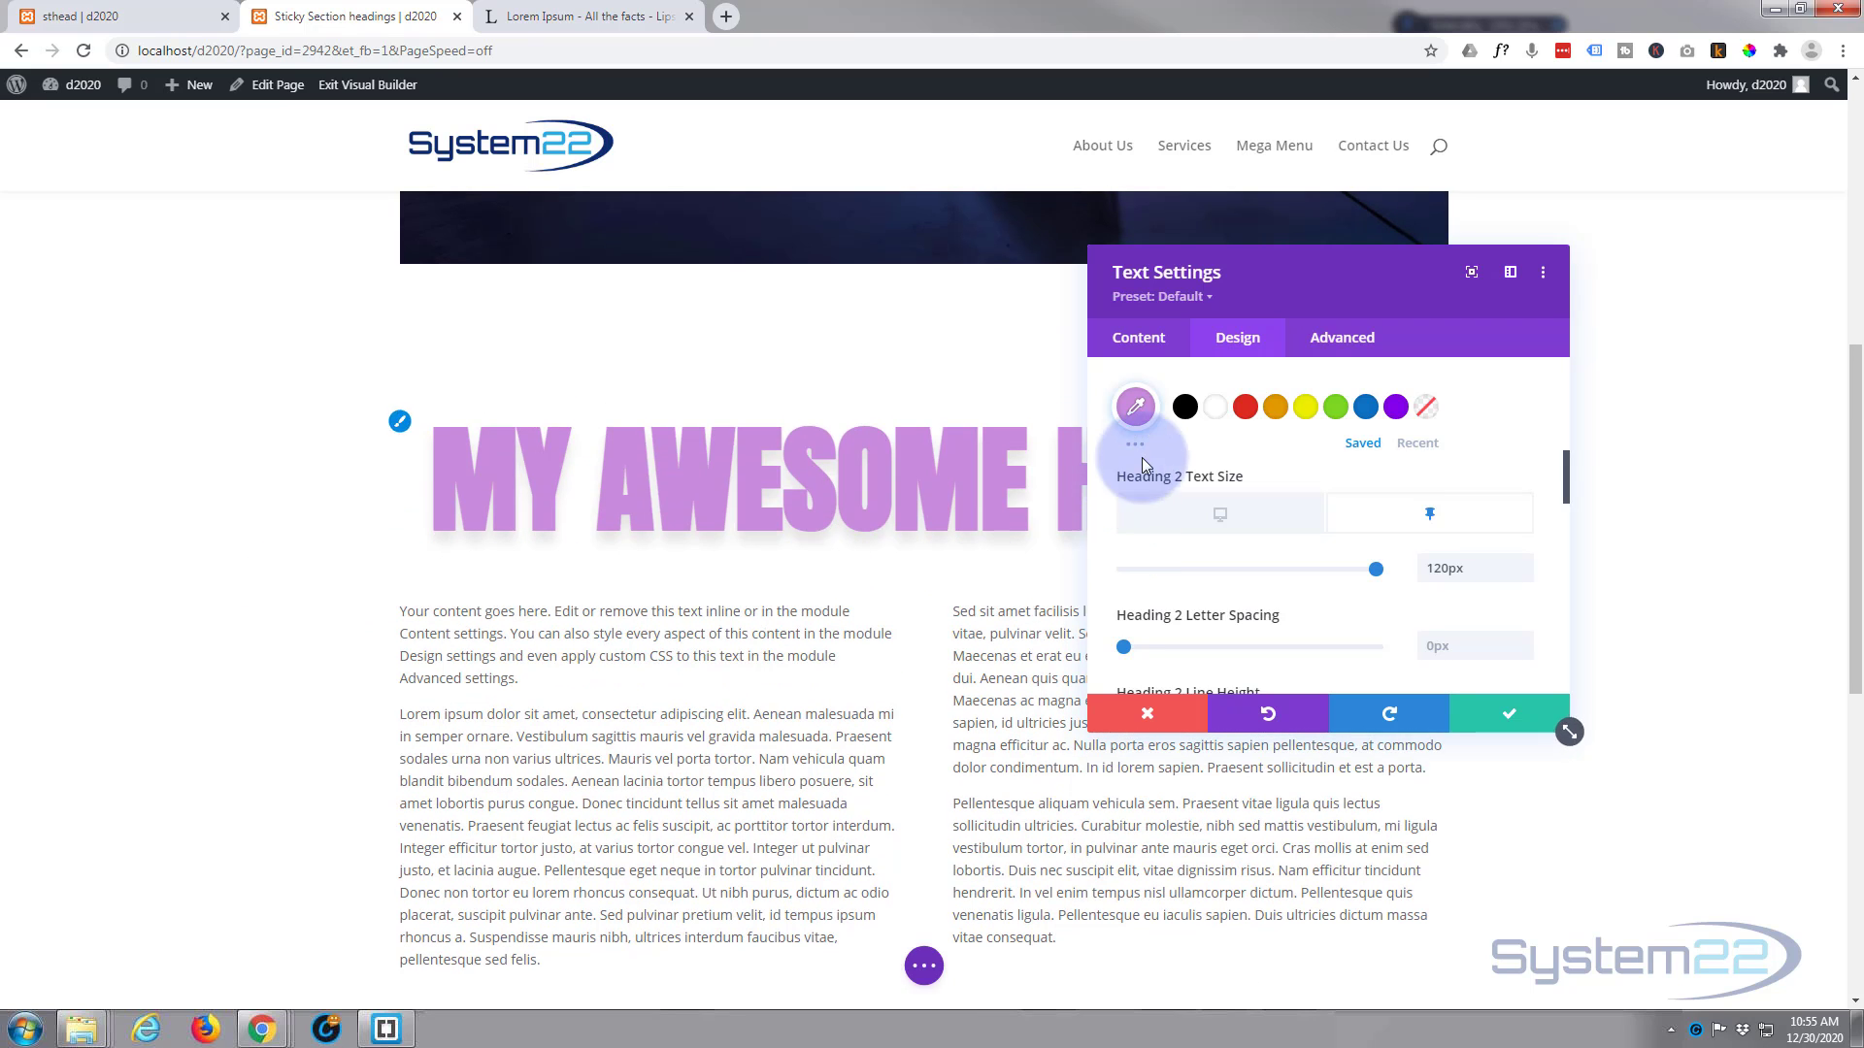
Step: Set the sticky Heading 2 text color back to white (#ffffff) and check the heading while its section scrolls
click(1216, 409)
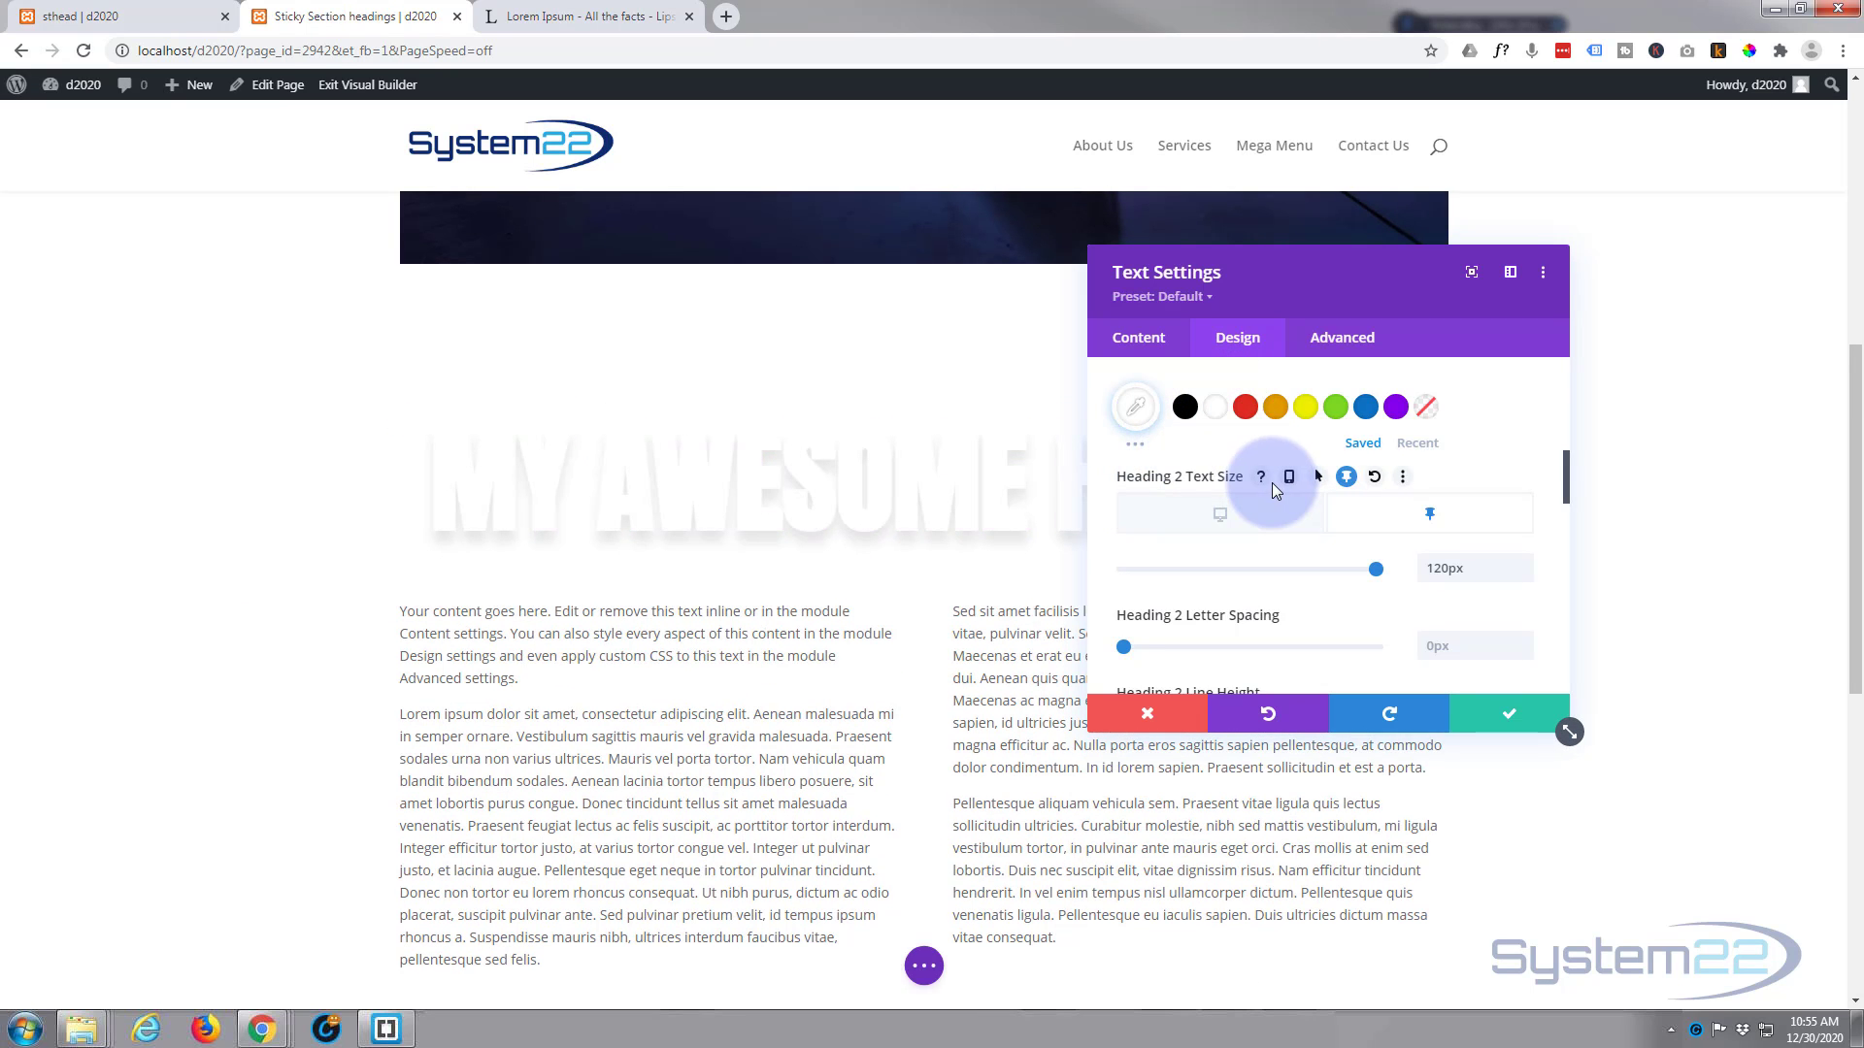
scroll(1272, 481, up, 2)
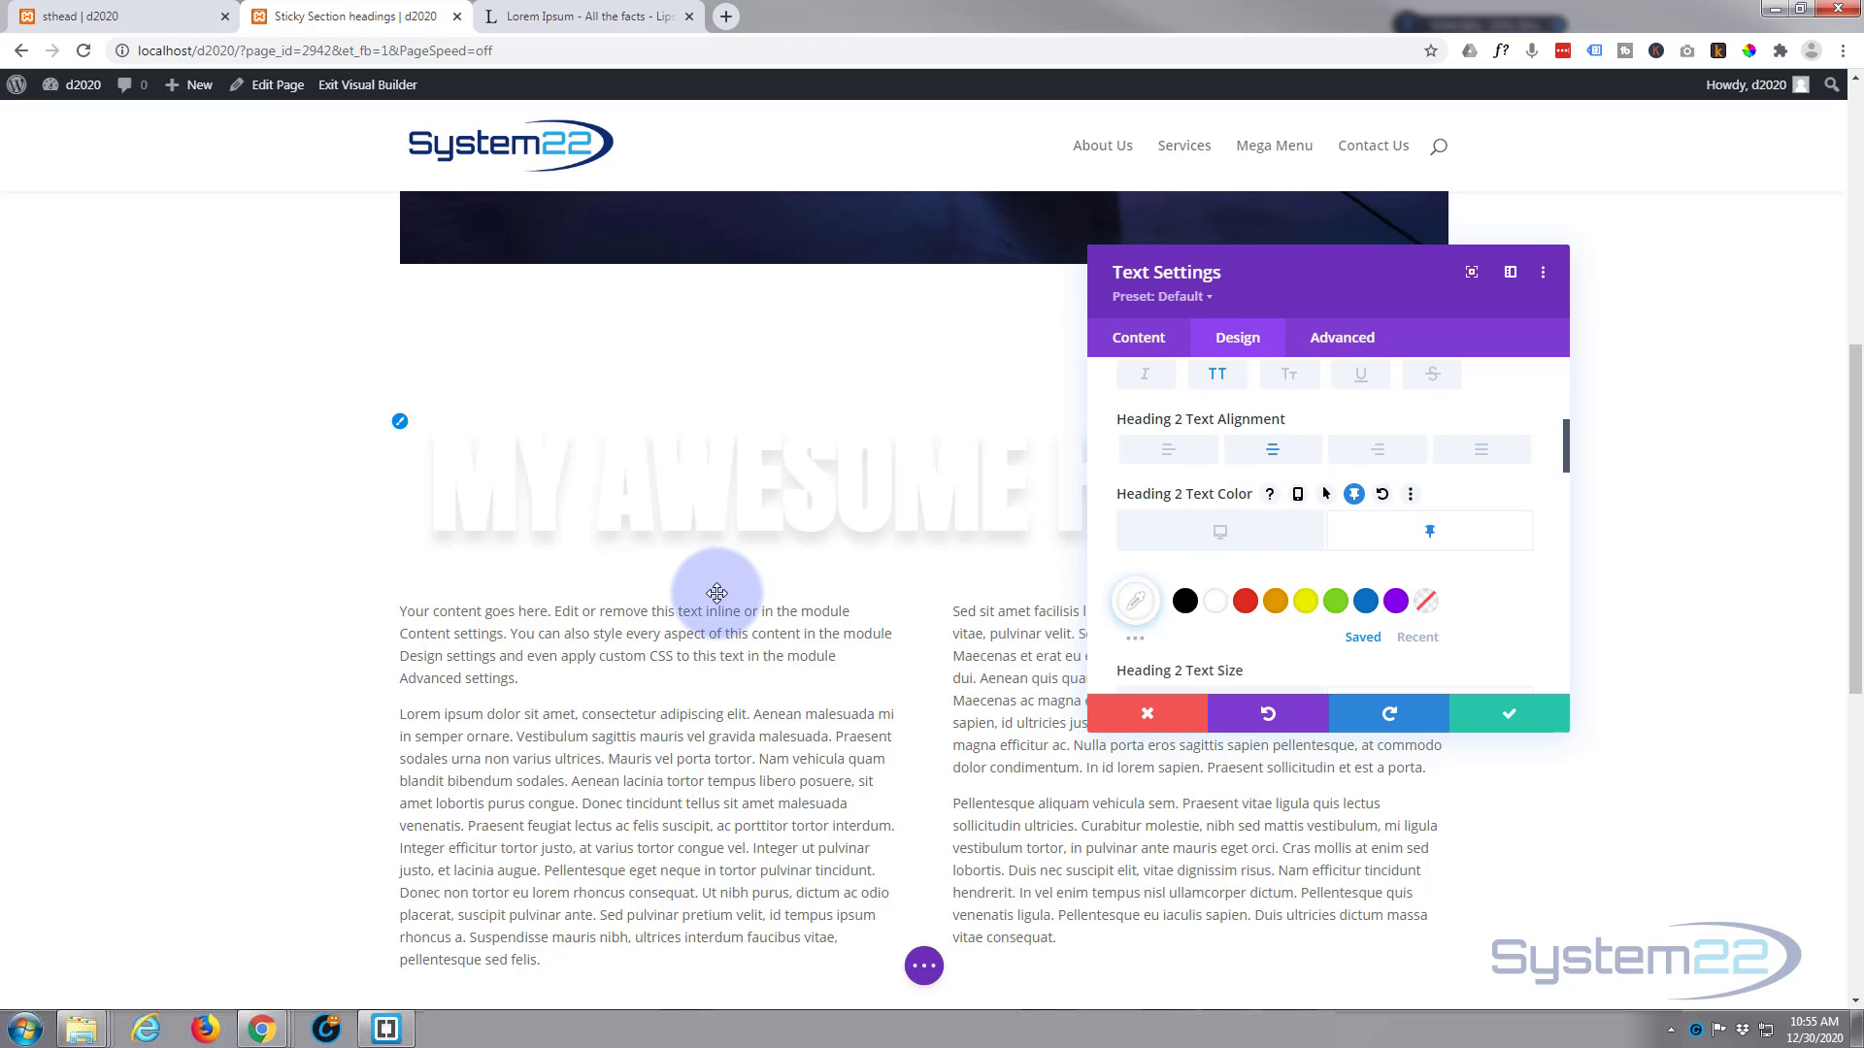
scroll(714, 583, down, 3)
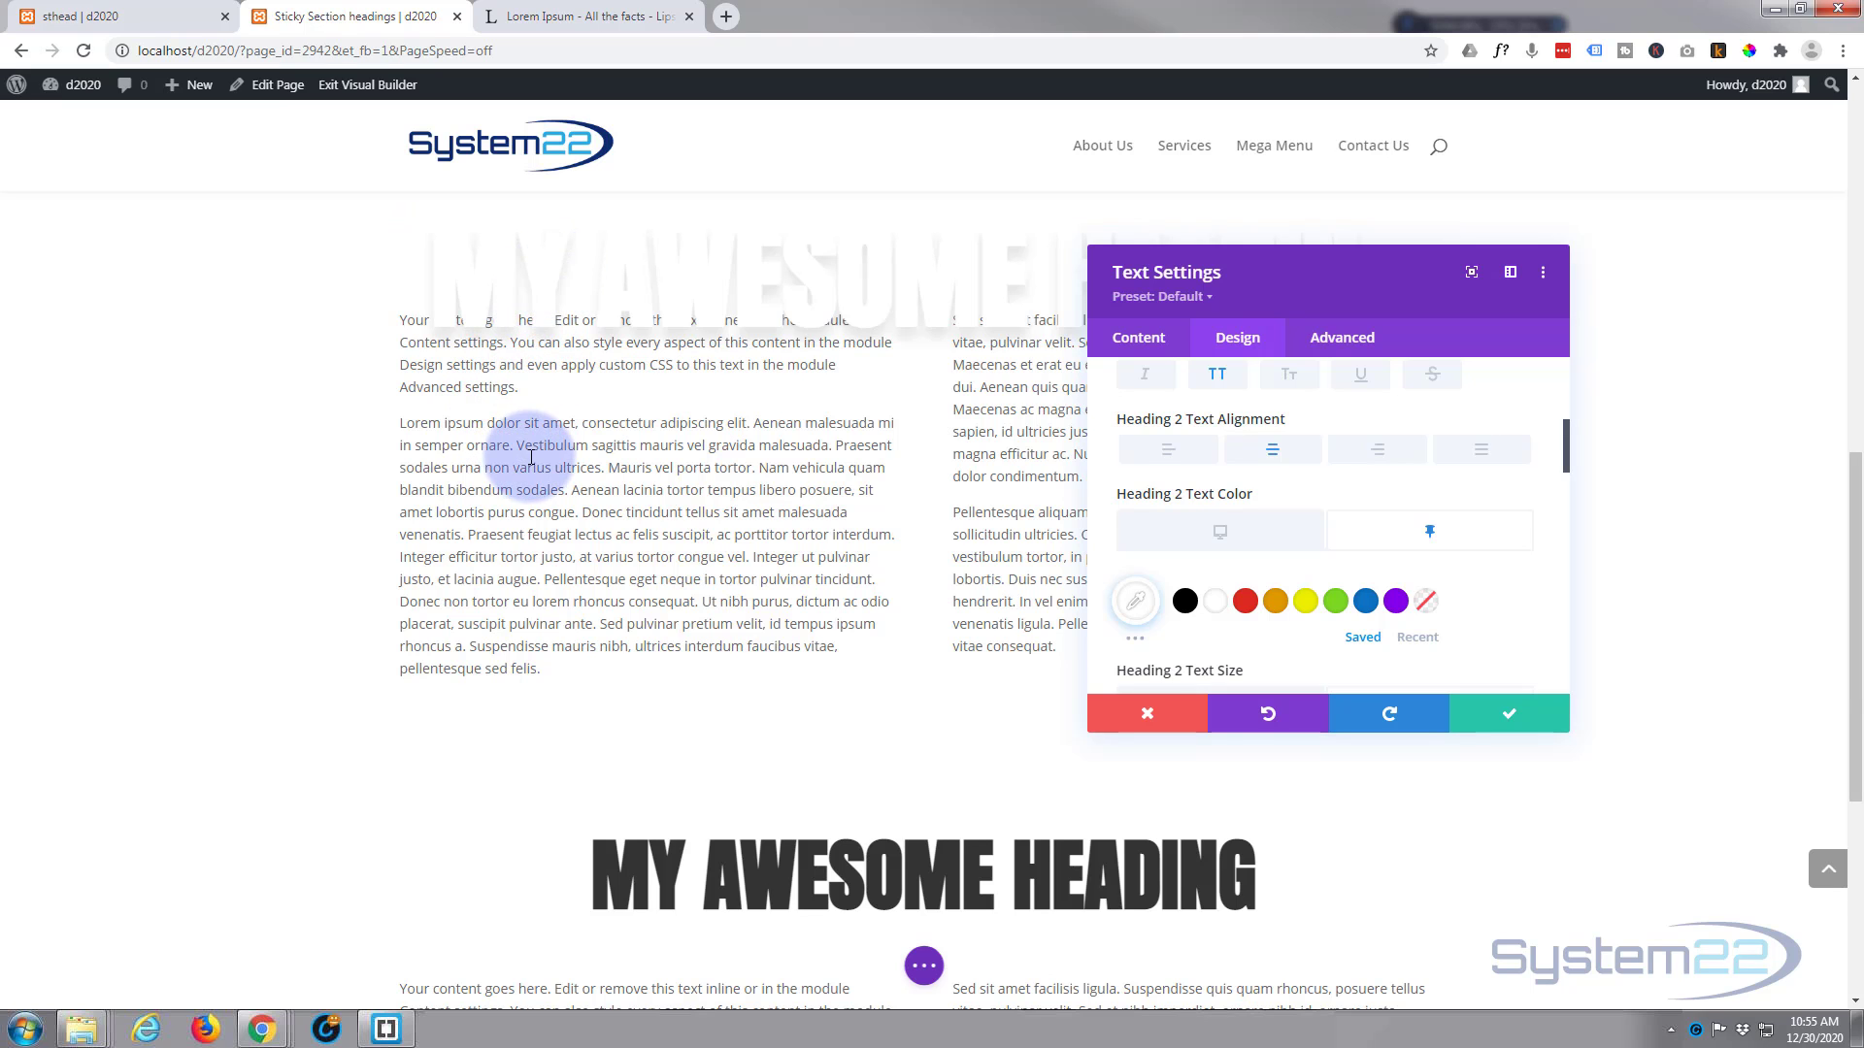
scroll(533, 454, up, 2)
scroll(533, 454, down, 2)
scroll(533, 455, up, 4)
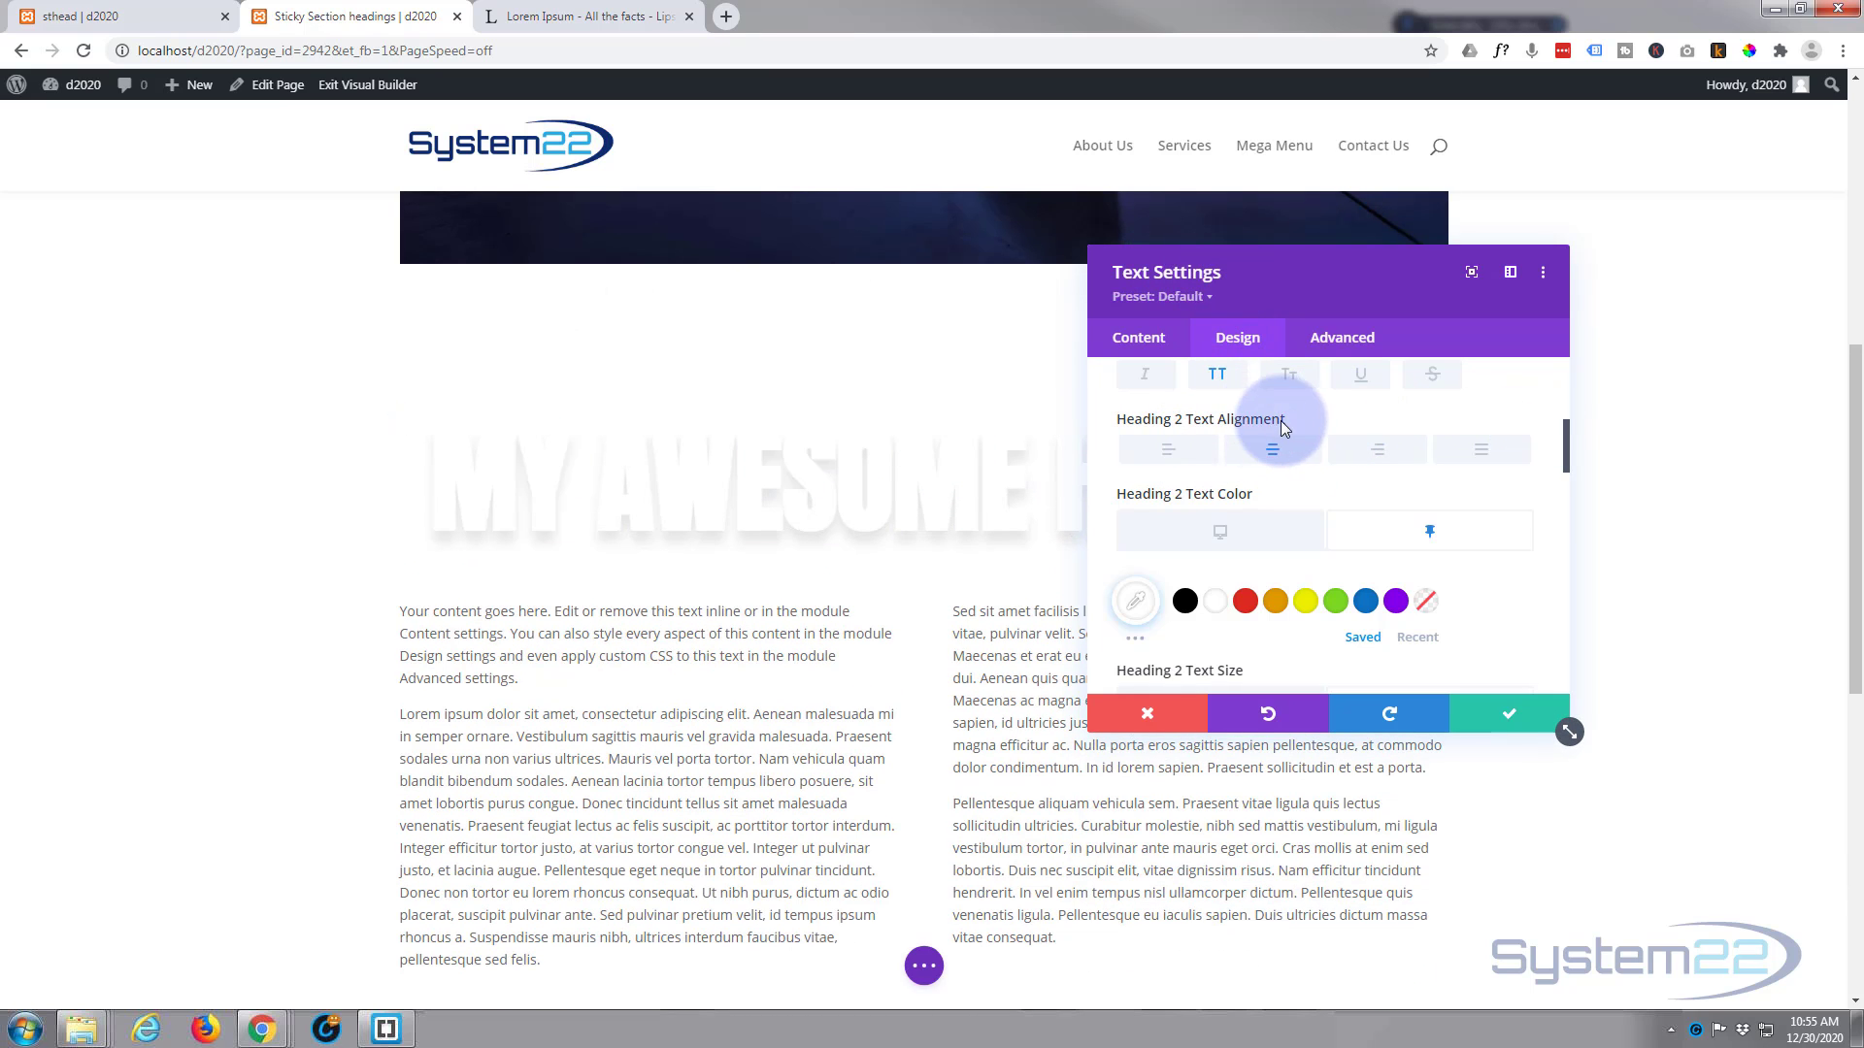
Step: Enable sticky margin values for the heading text with a sticky left margin of -30vw, add responsive margin values and save the text settings
scroll(1357, 438, down, 5)
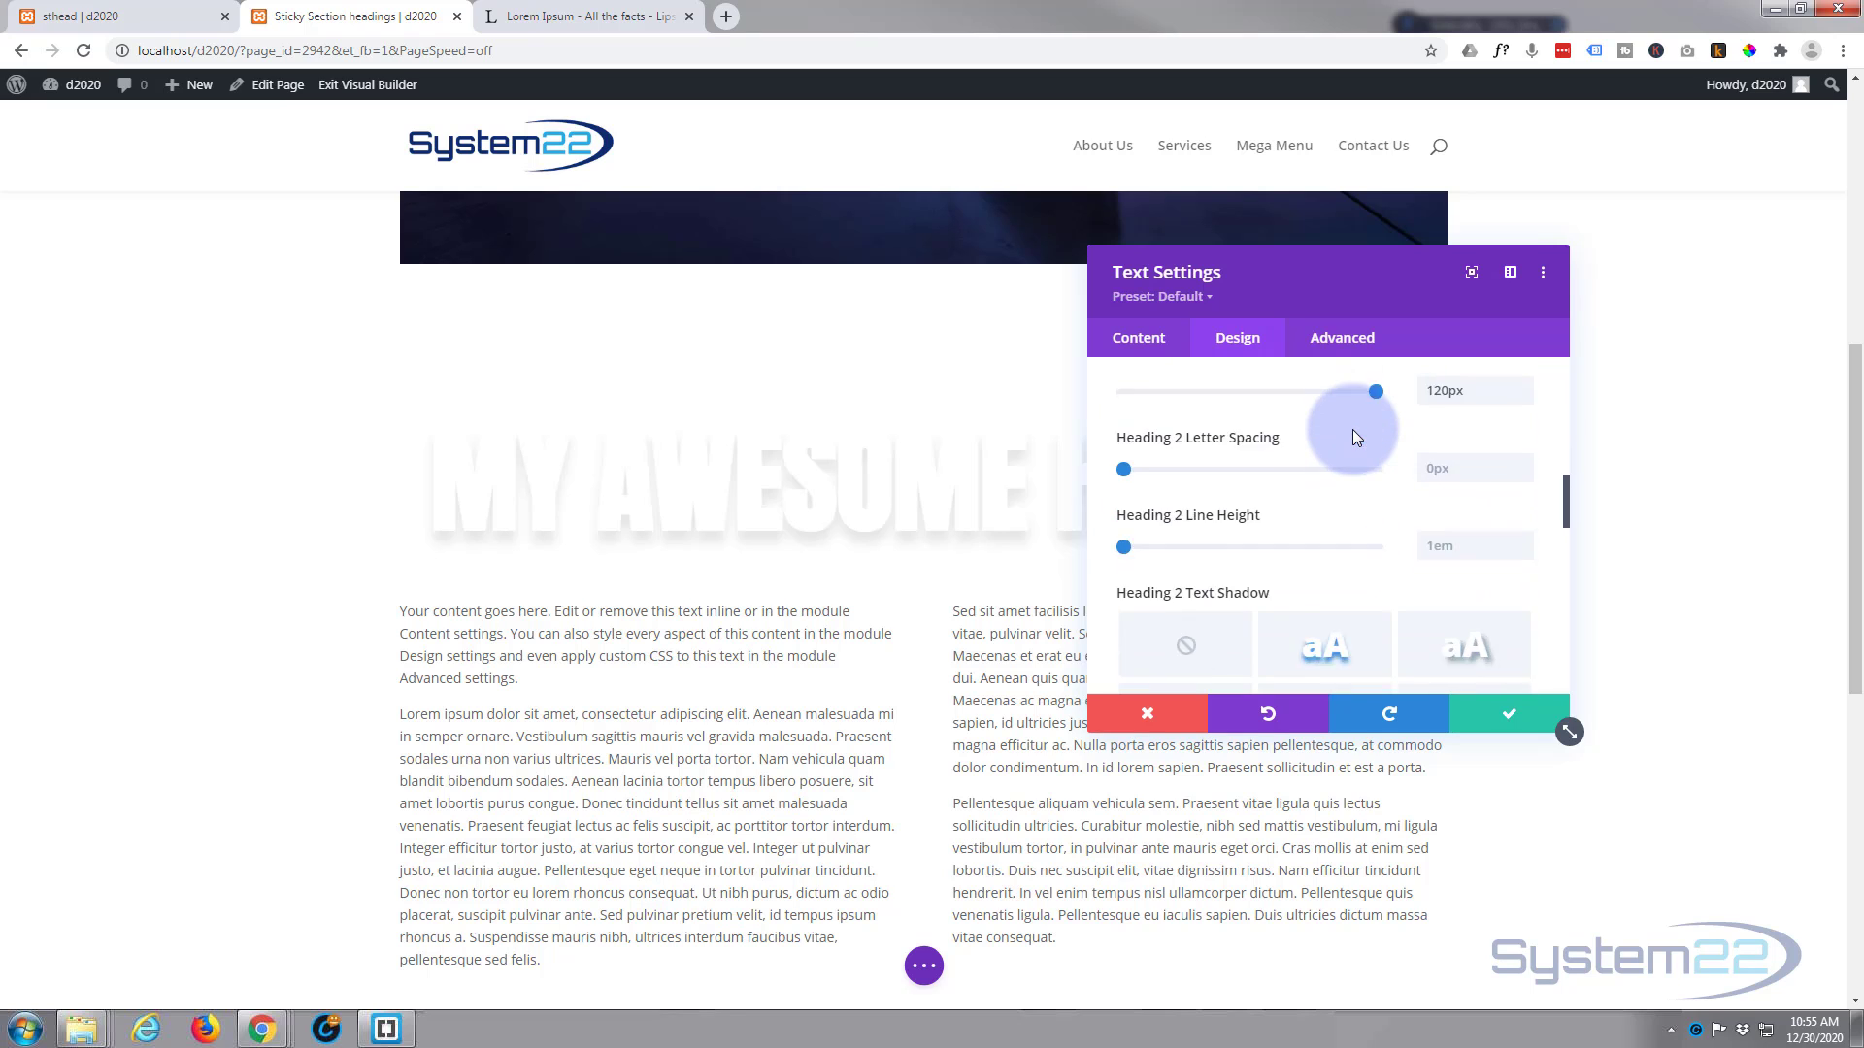
scroll(1353, 431, down, 5)
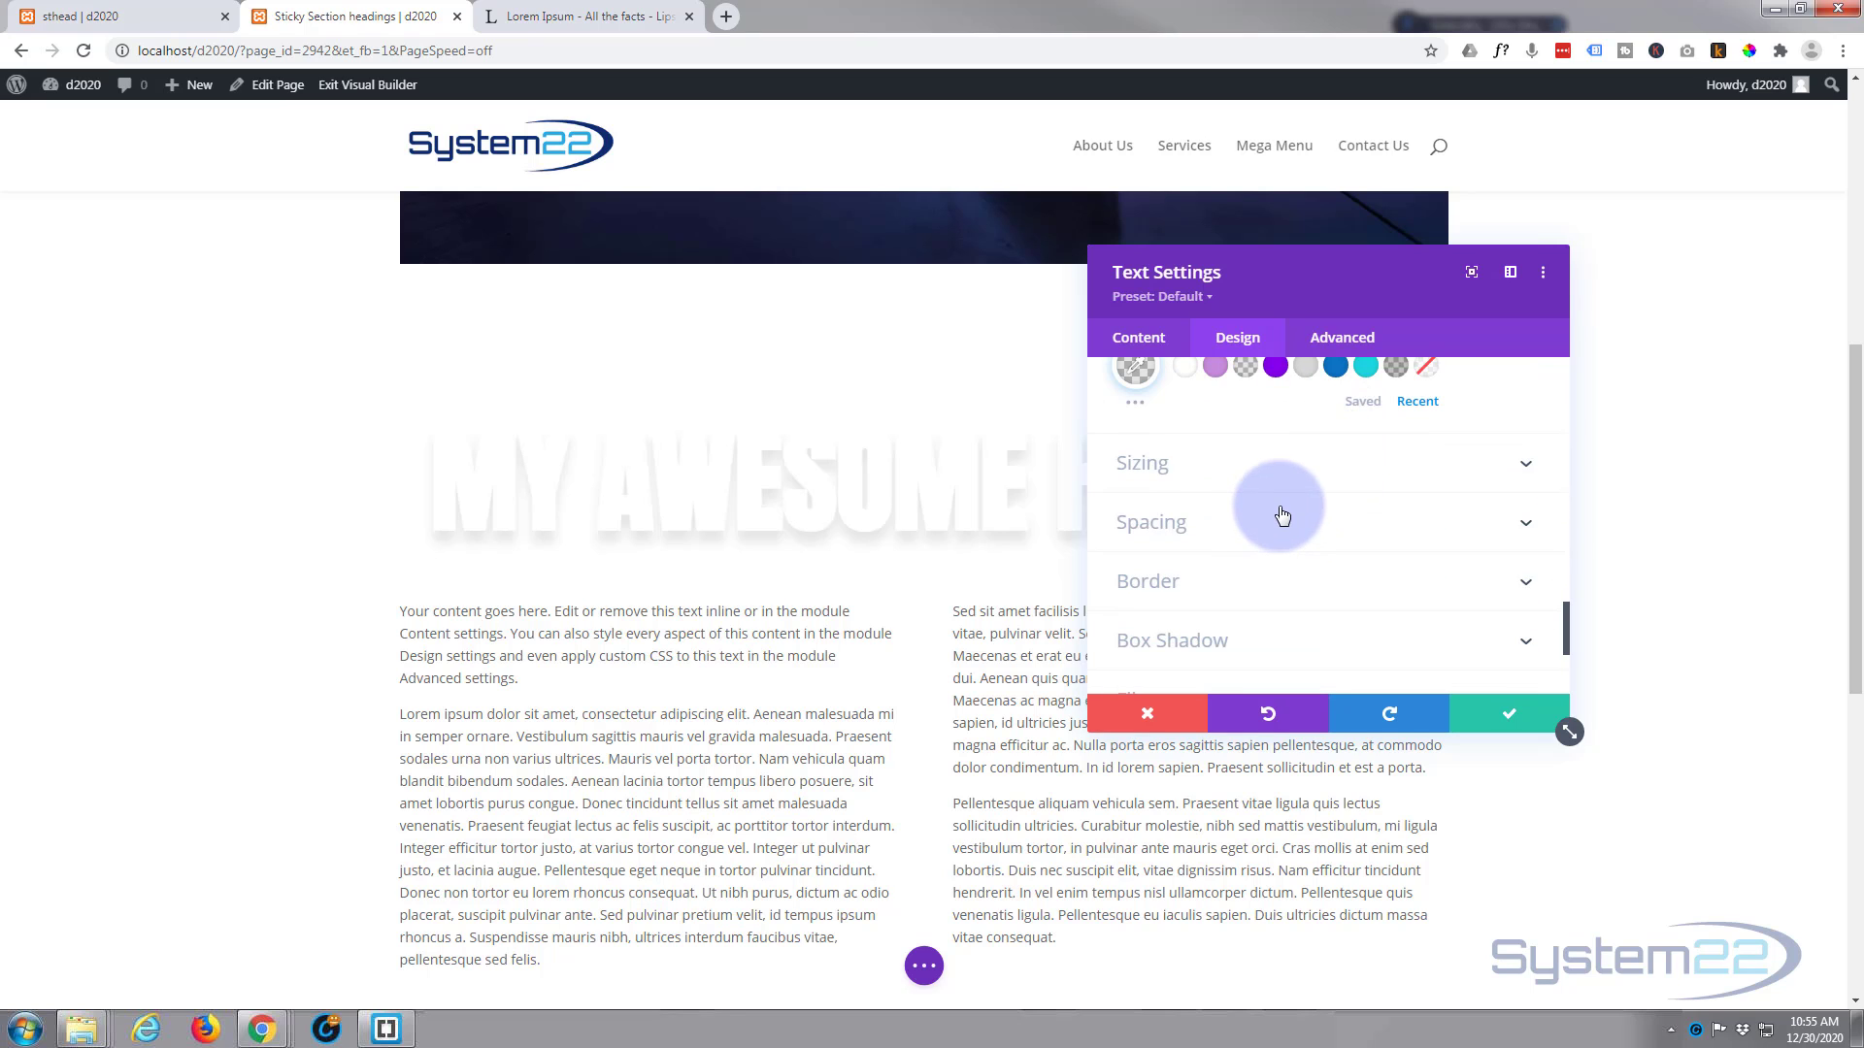
click(1281, 522)
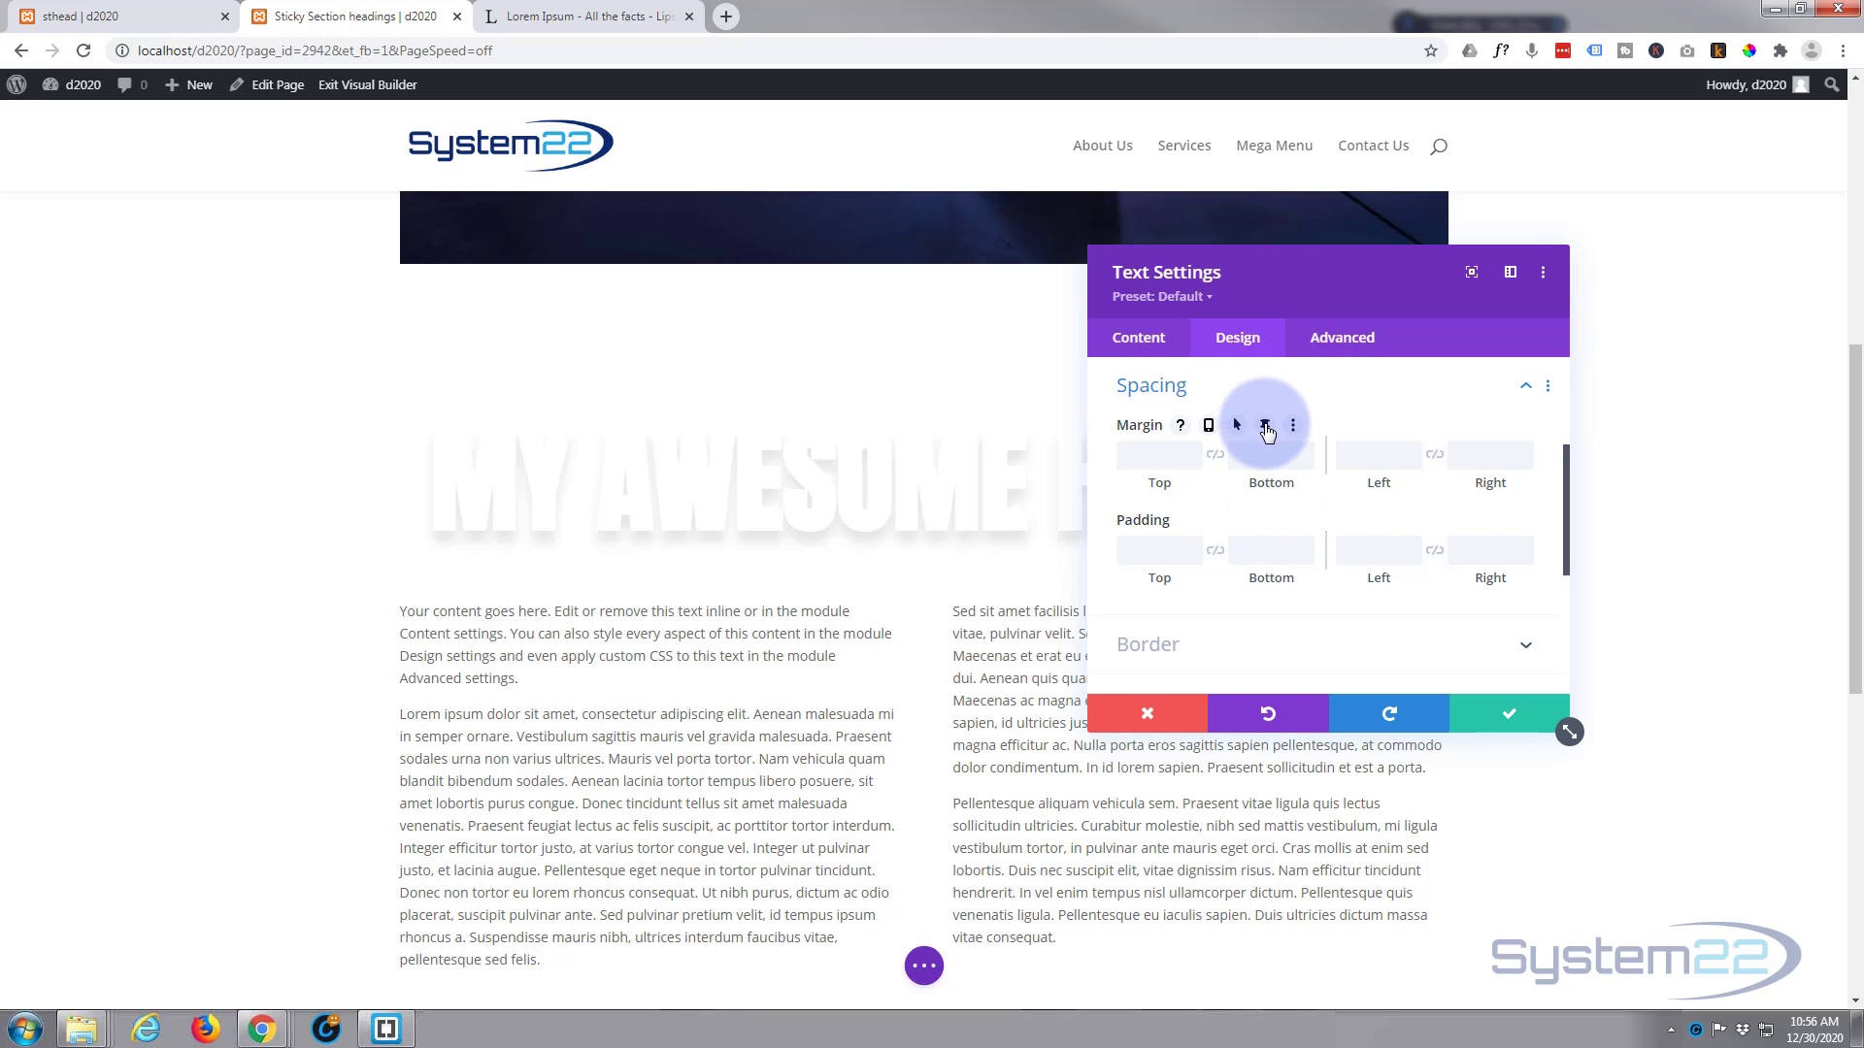
click(1266, 426)
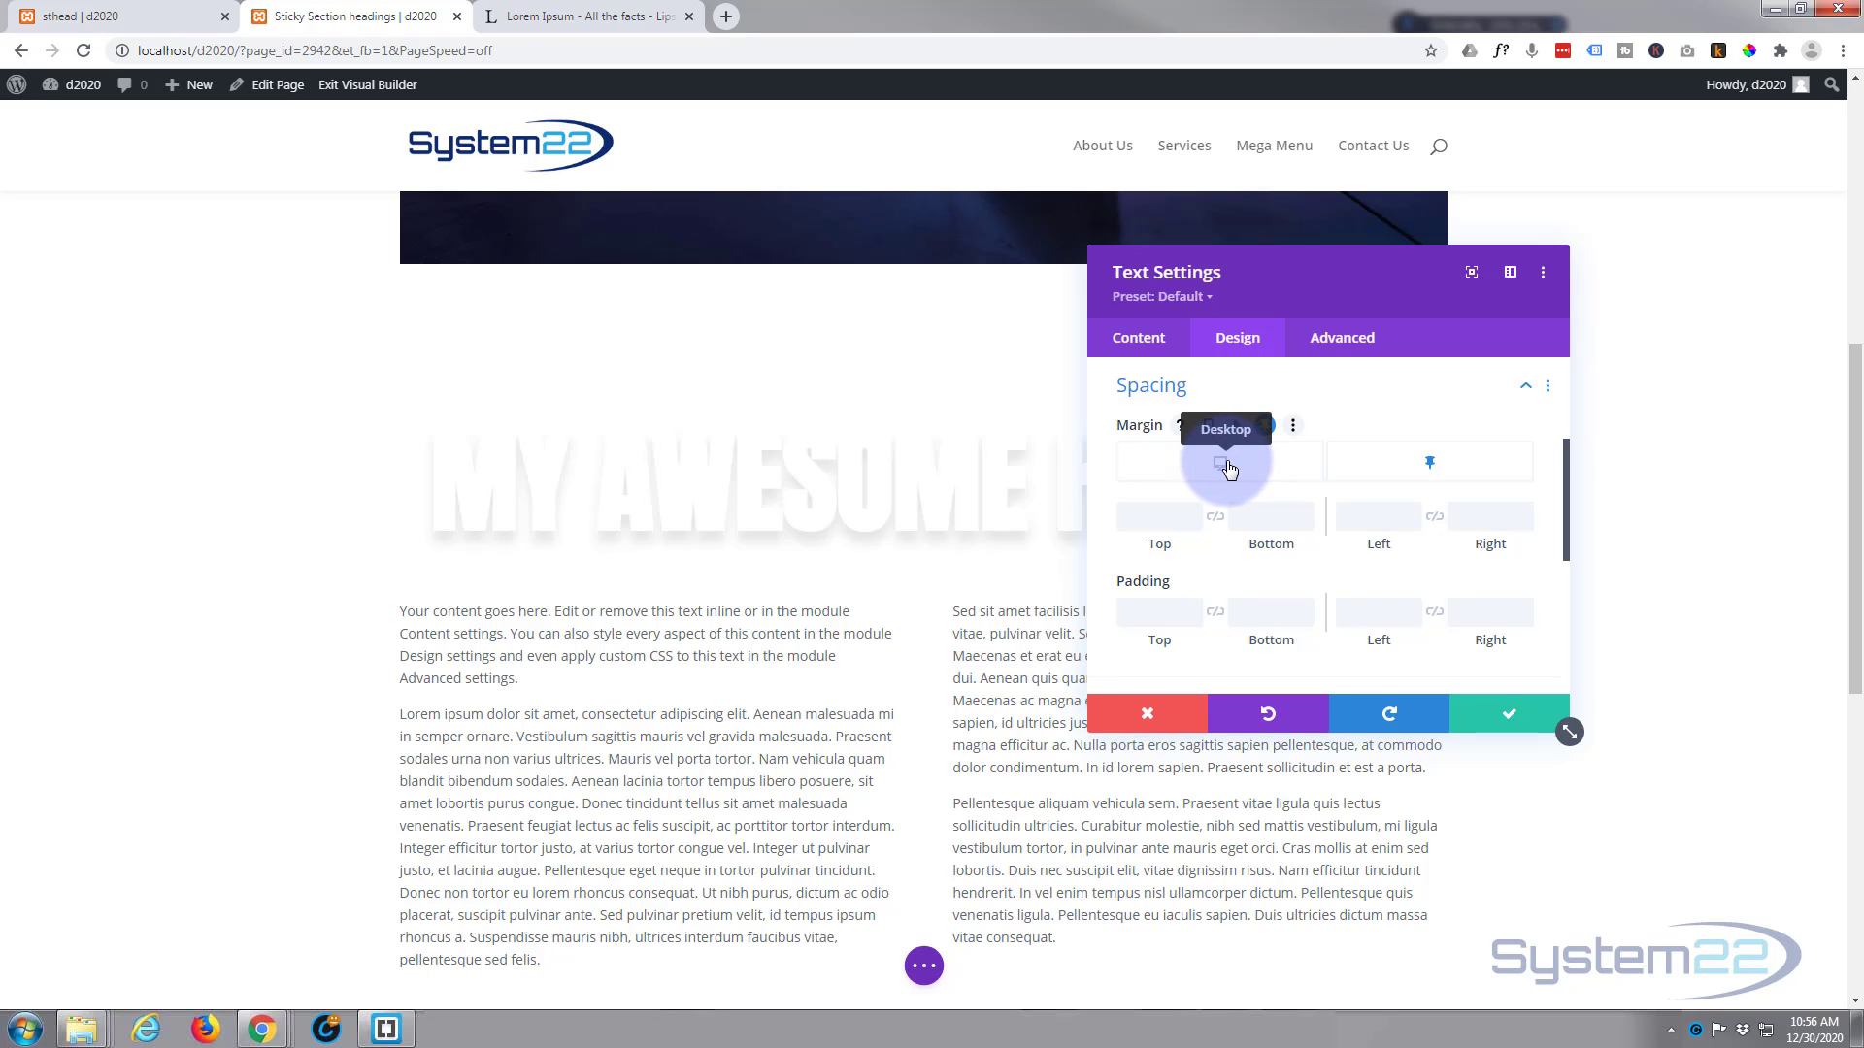
click(1226, 466)
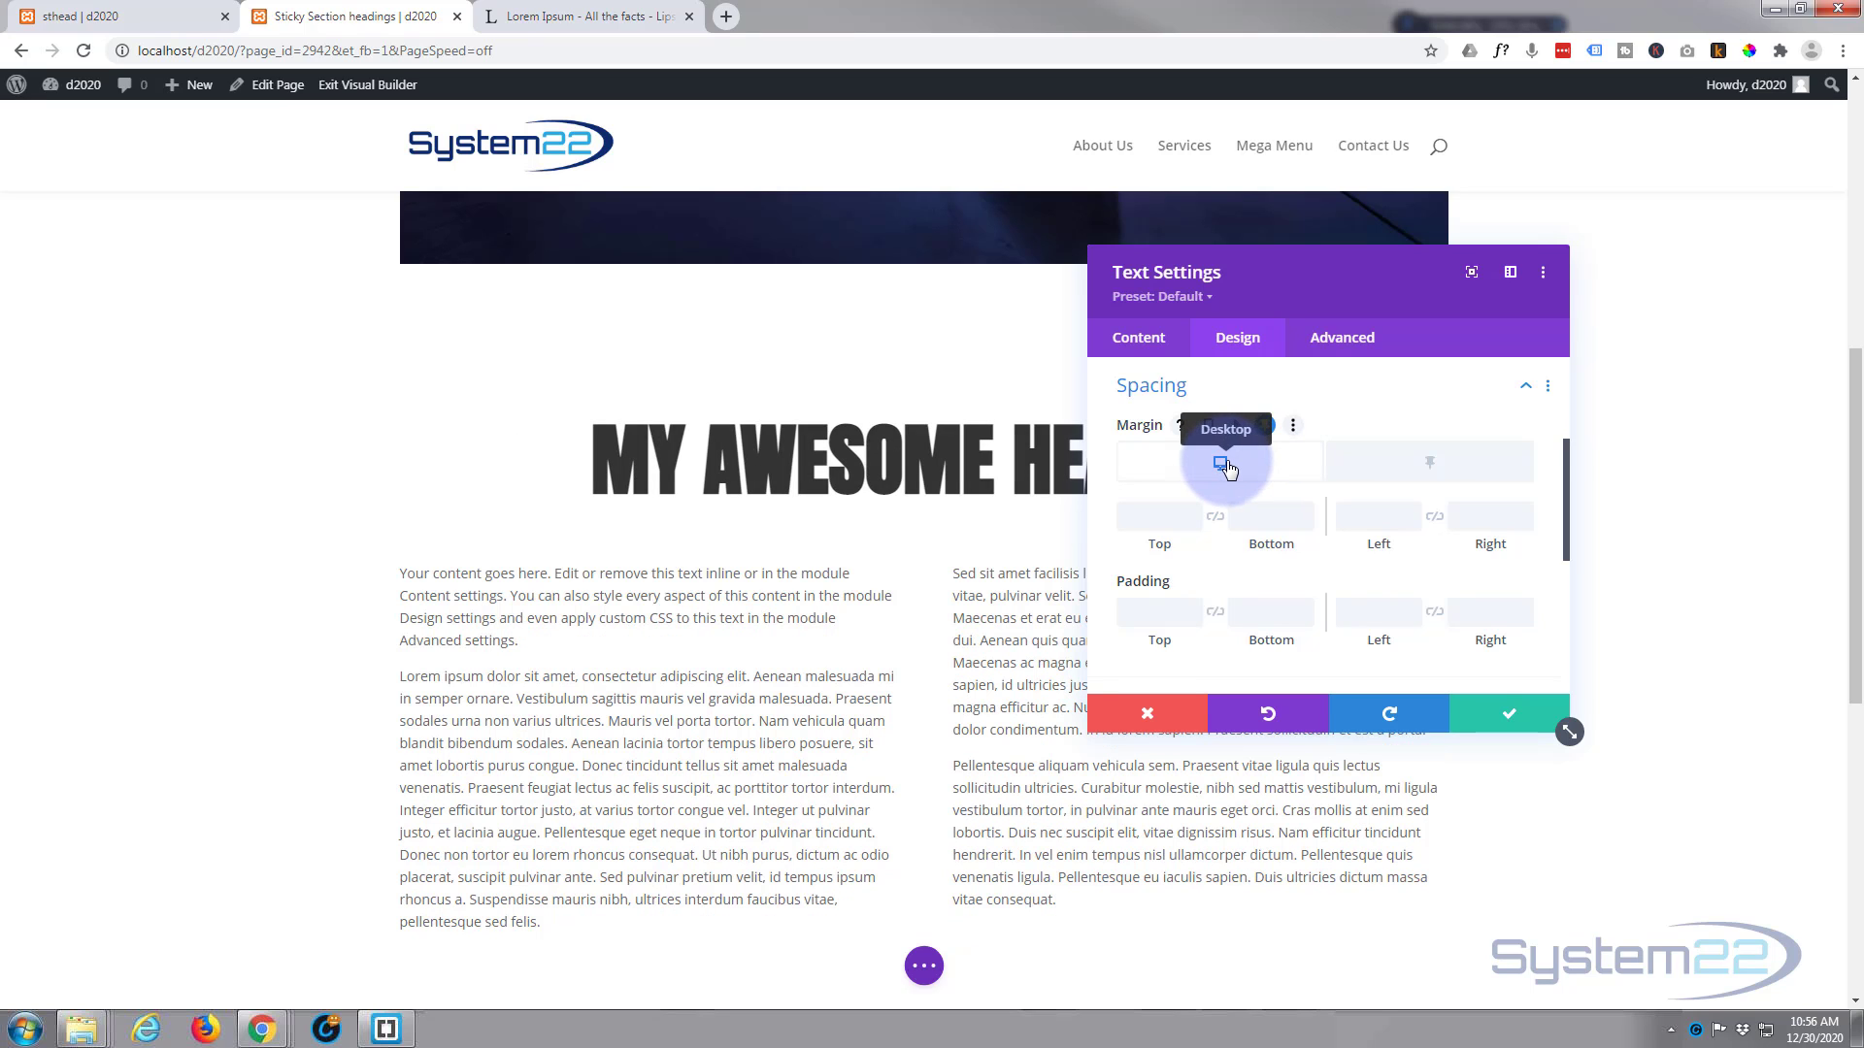
click(1435, 466)
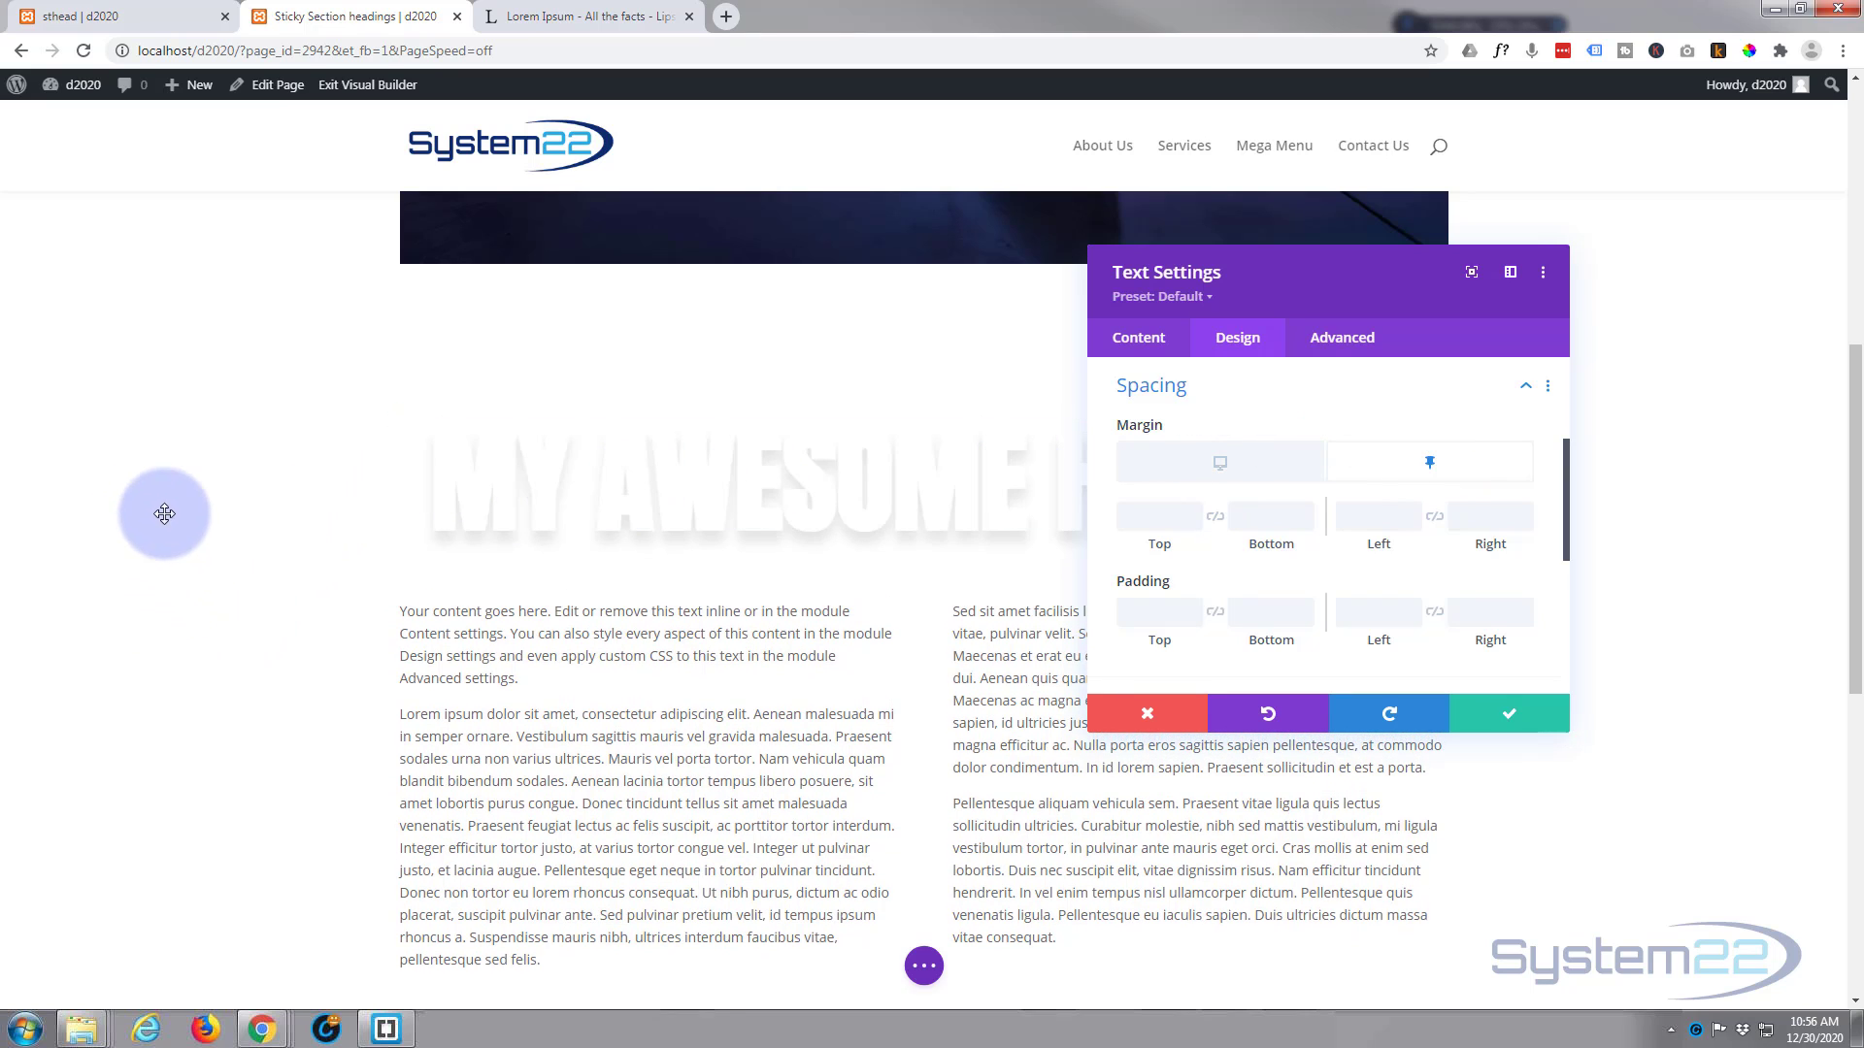
click(1406, 513)
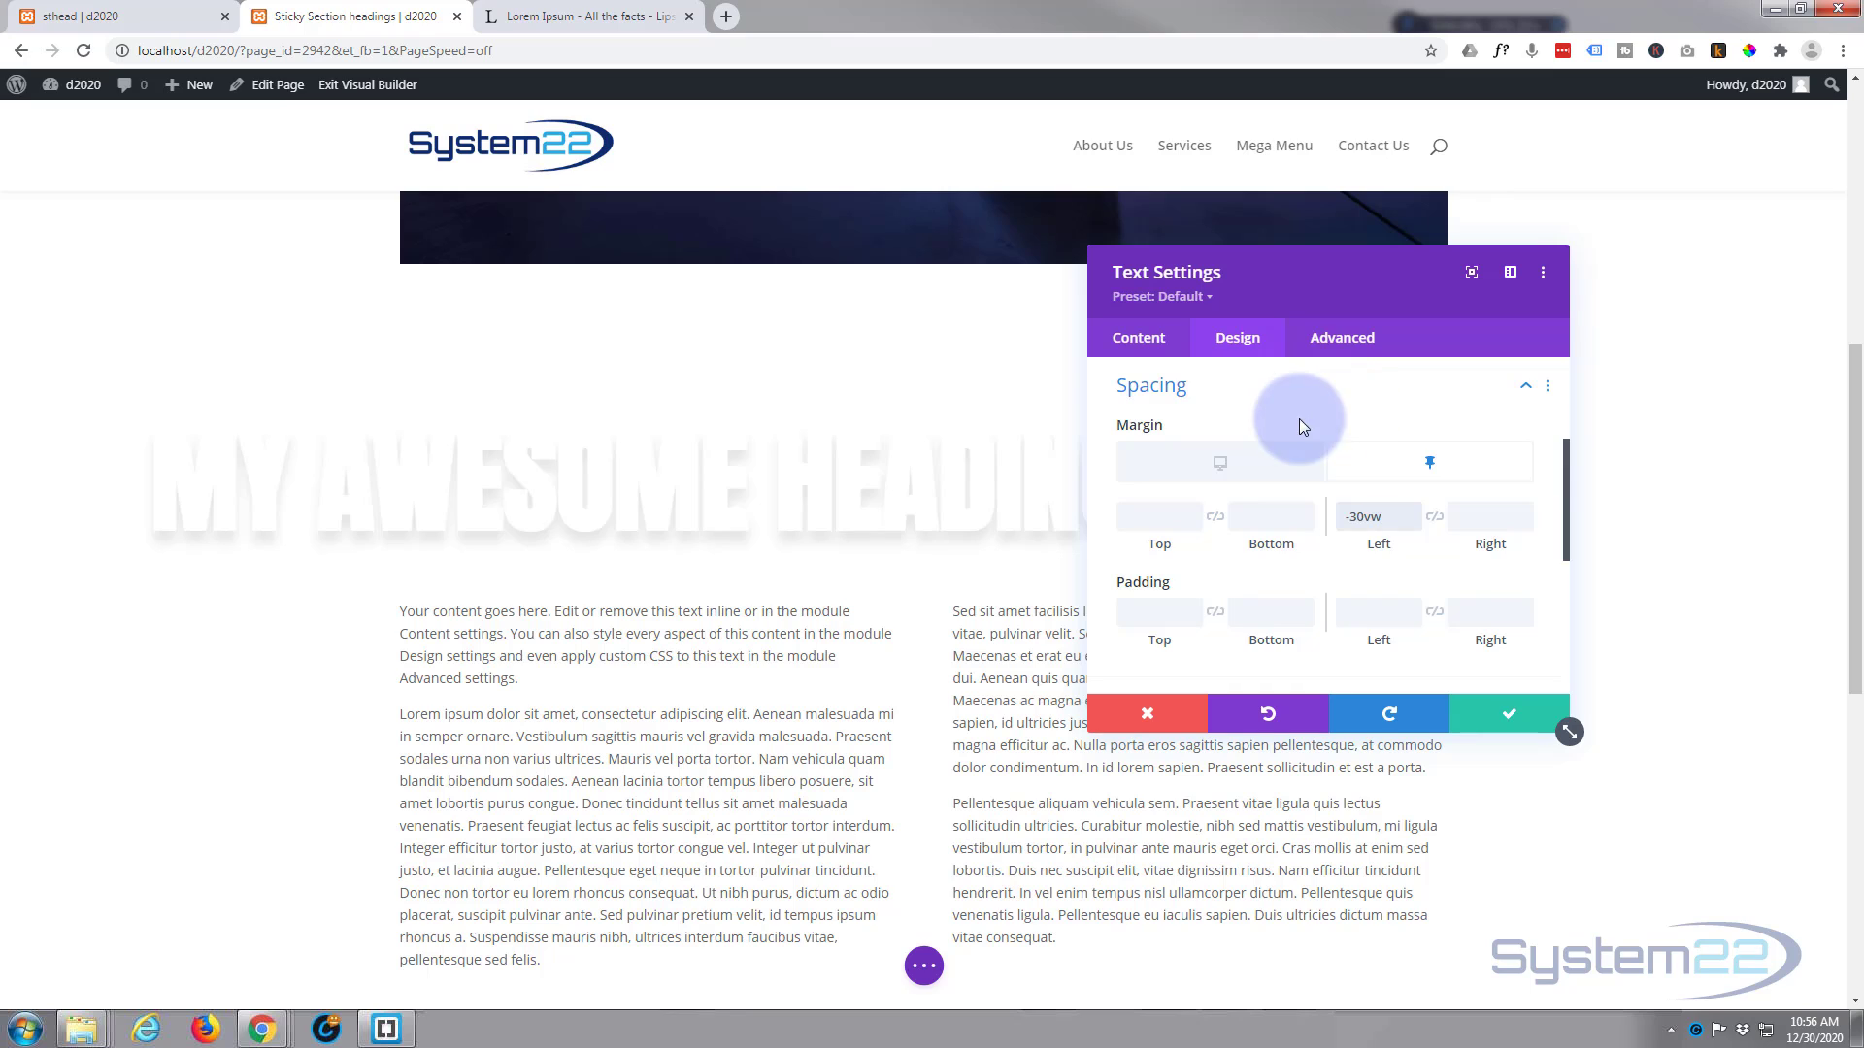
mouse_move(1126, 429)
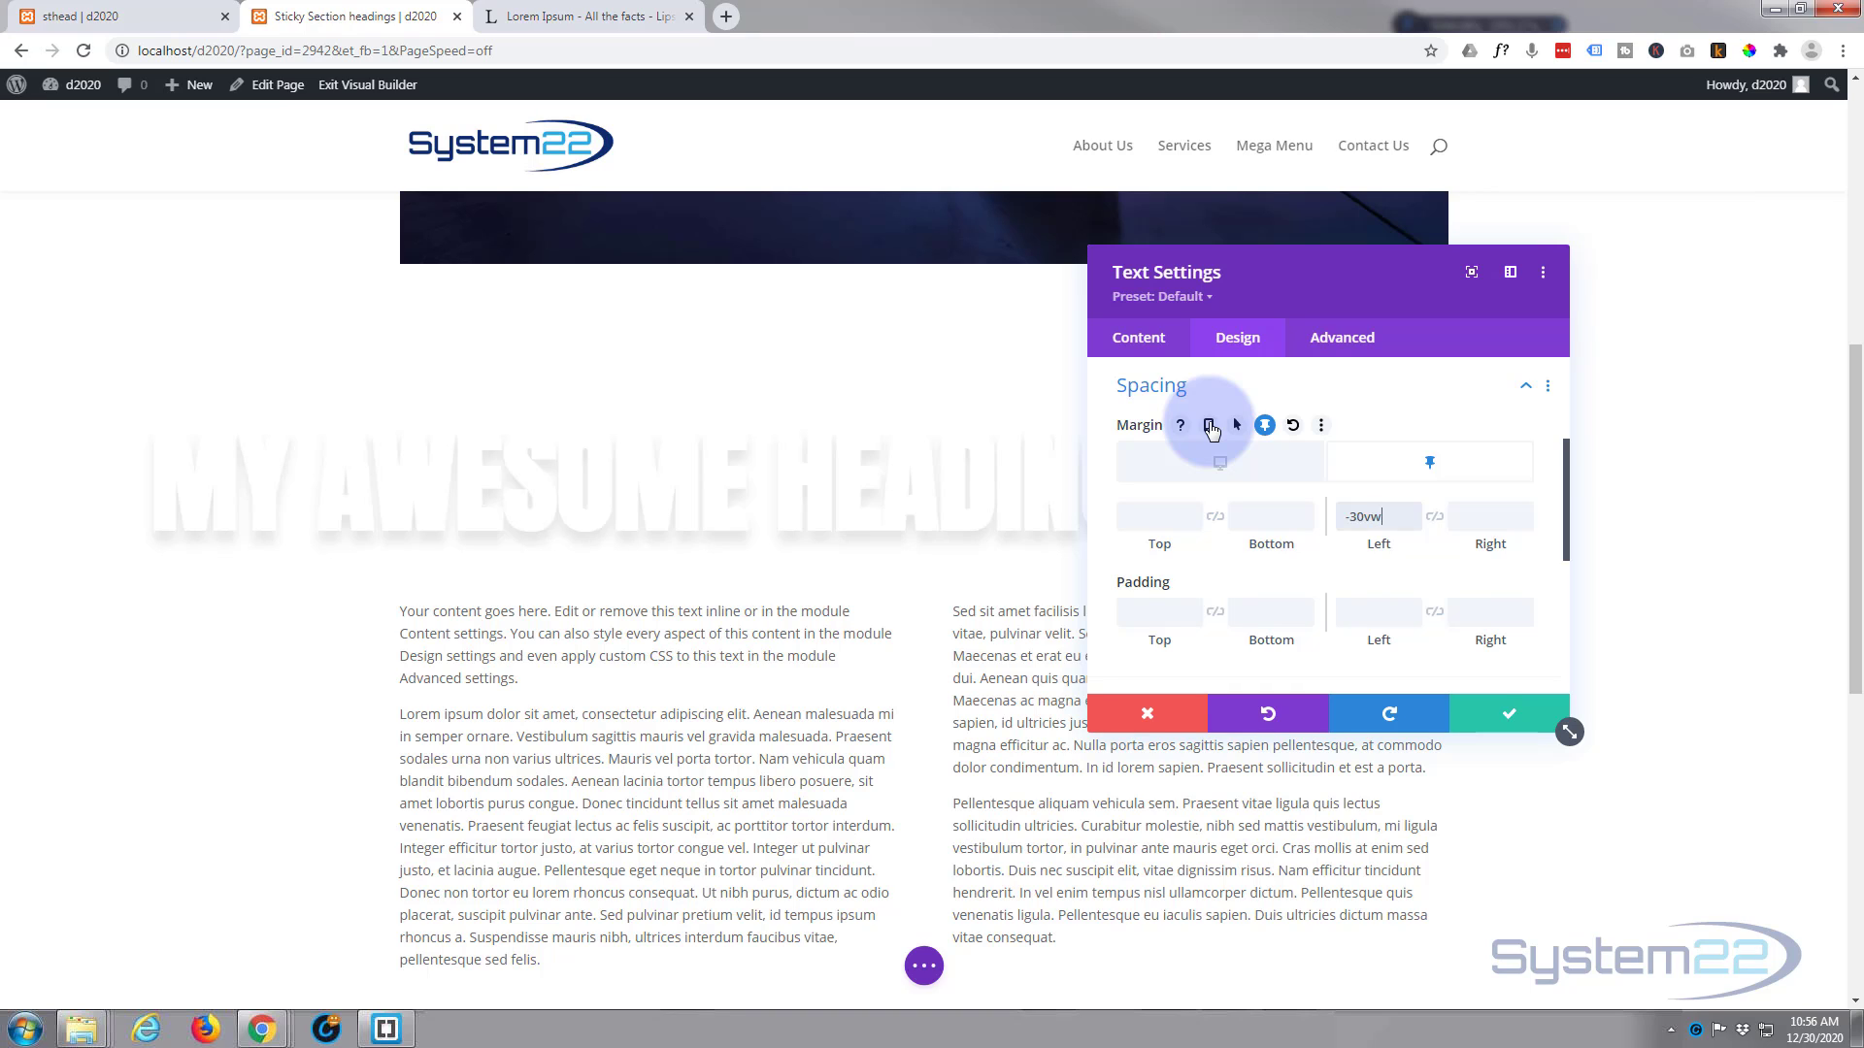
click(1209, 426)
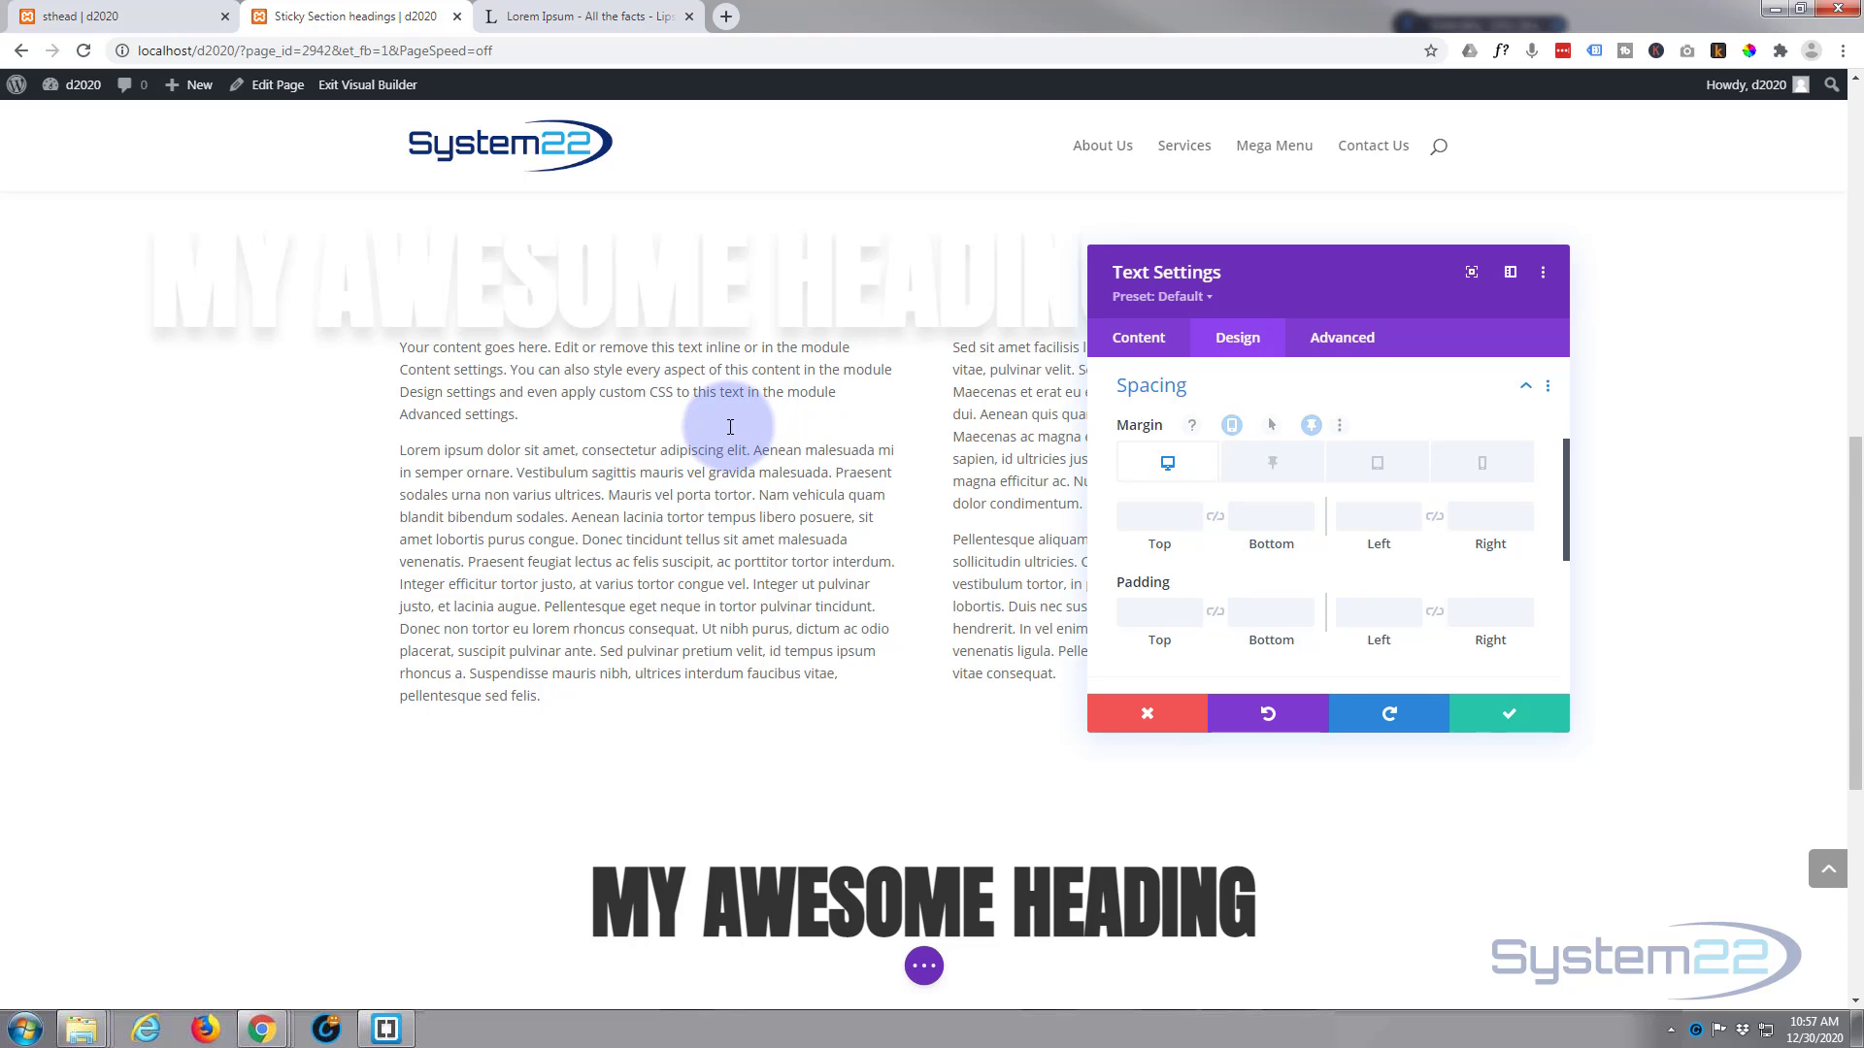
click(1538, 720)
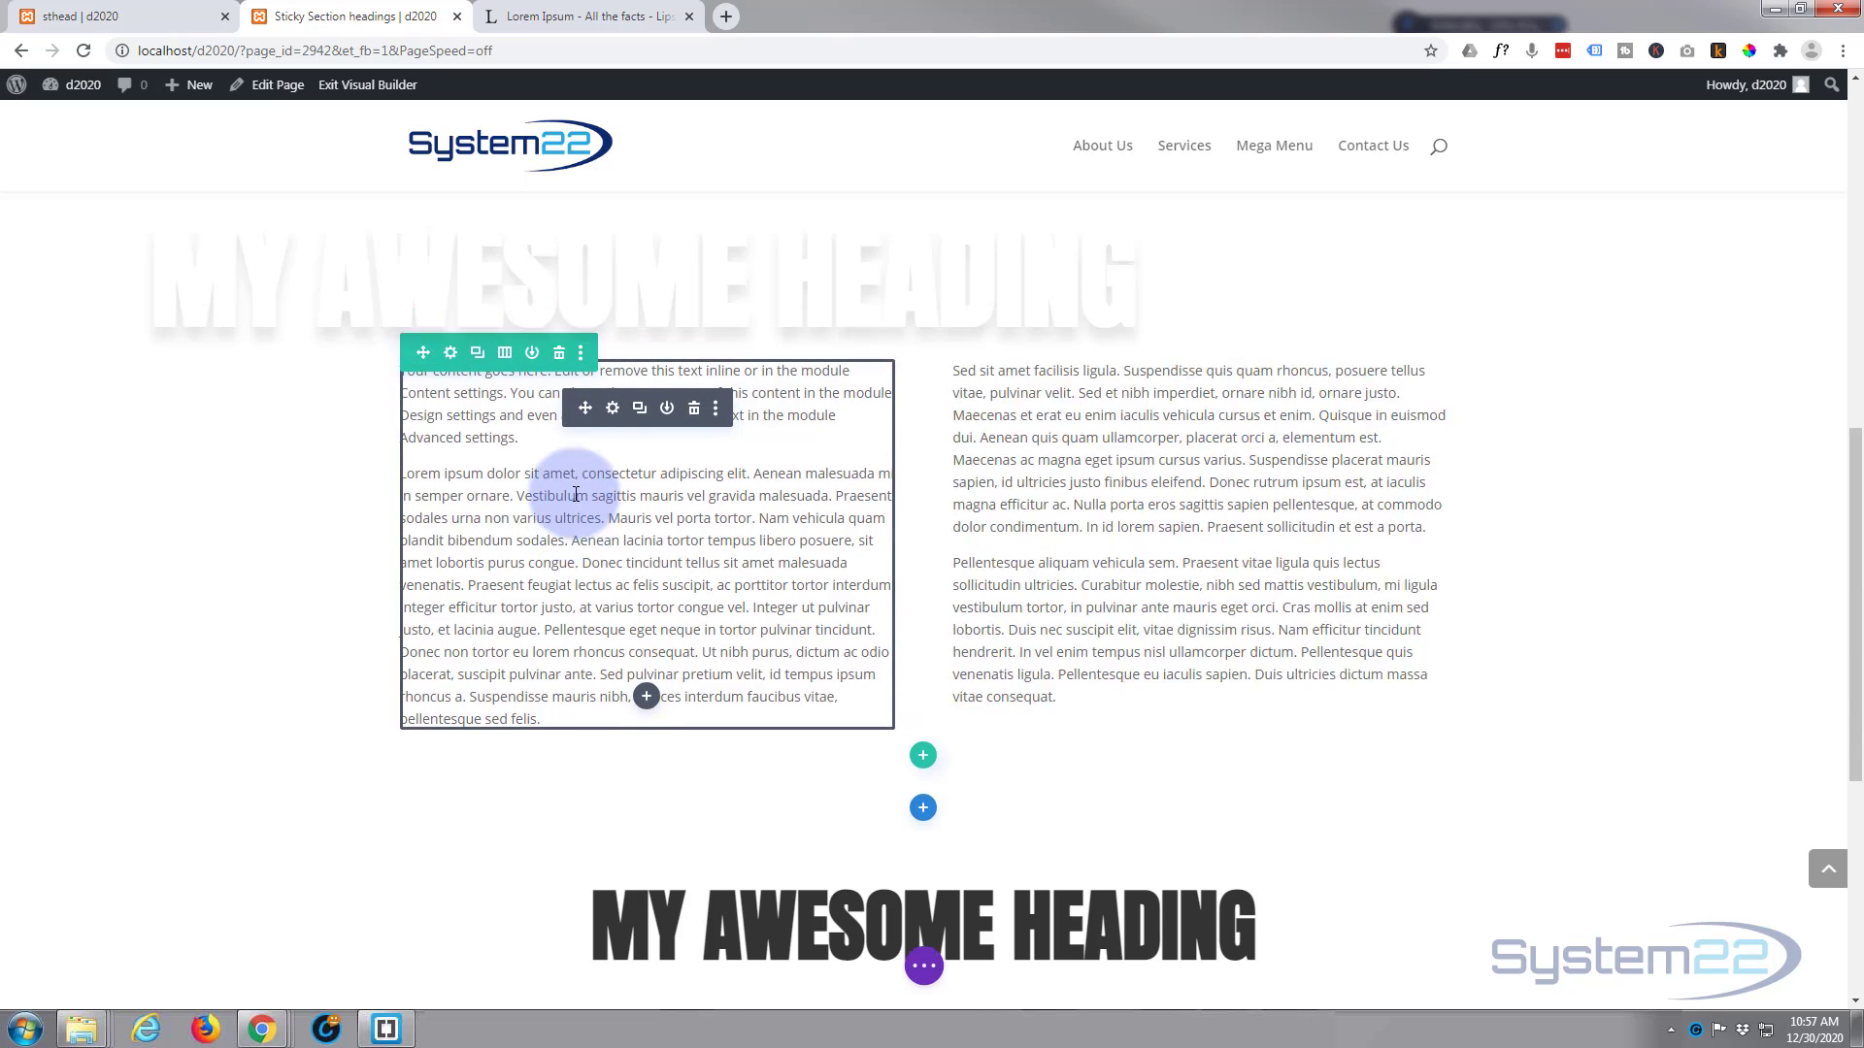
Step: Set the Z Index of the row containing the first section's heading and save the row settings
scroll(582, 492, up, 2)
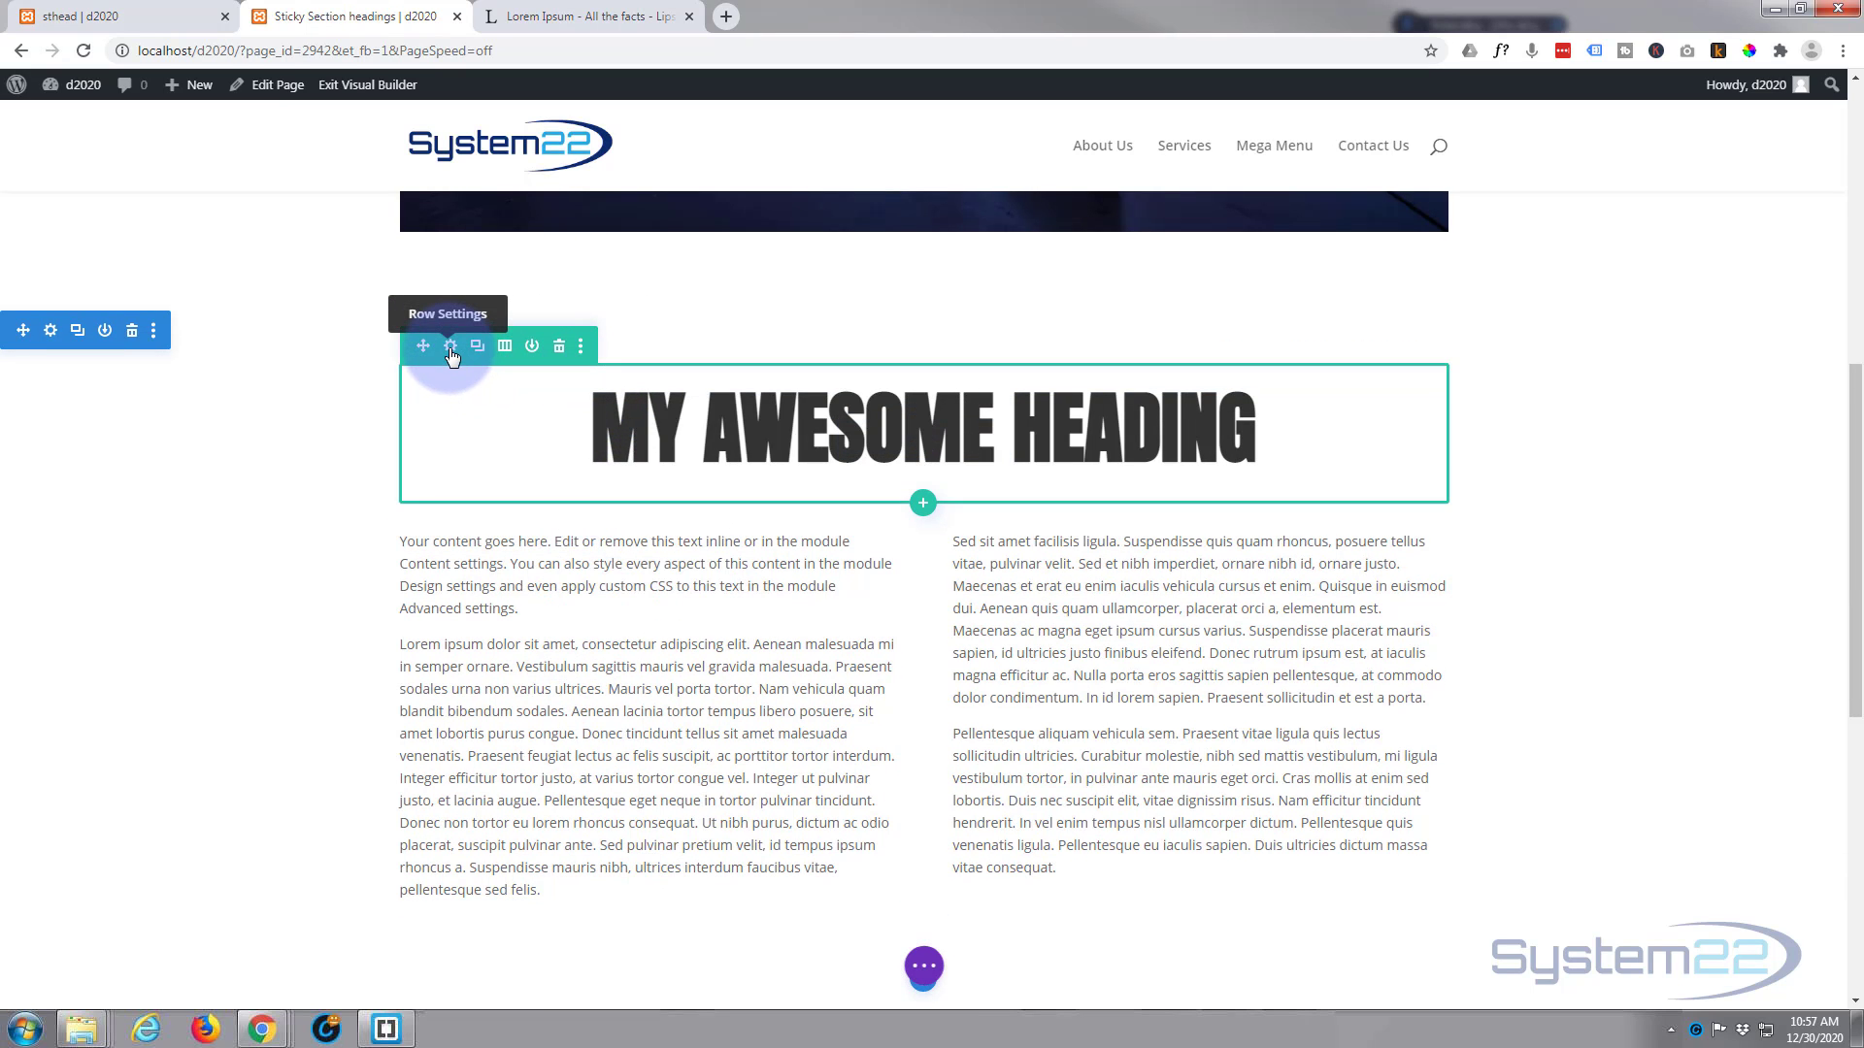
click(450, 348)
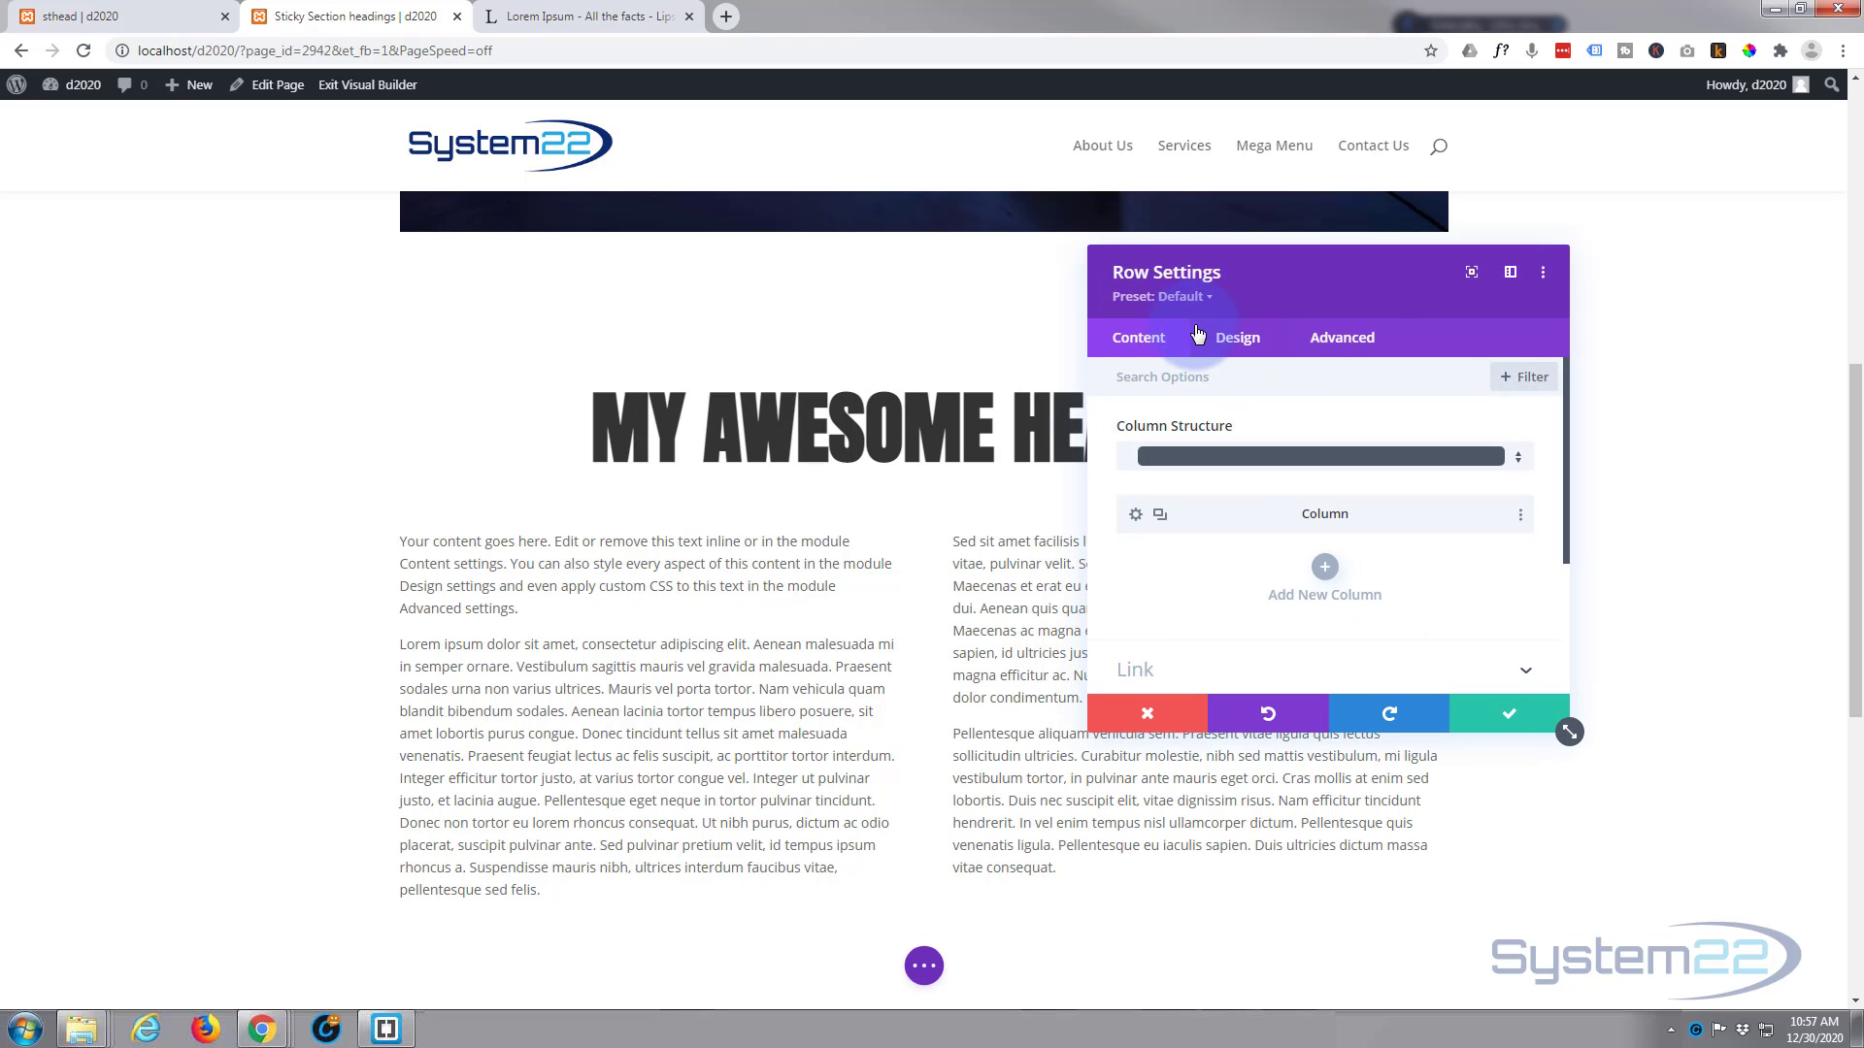
click(1355, 345)
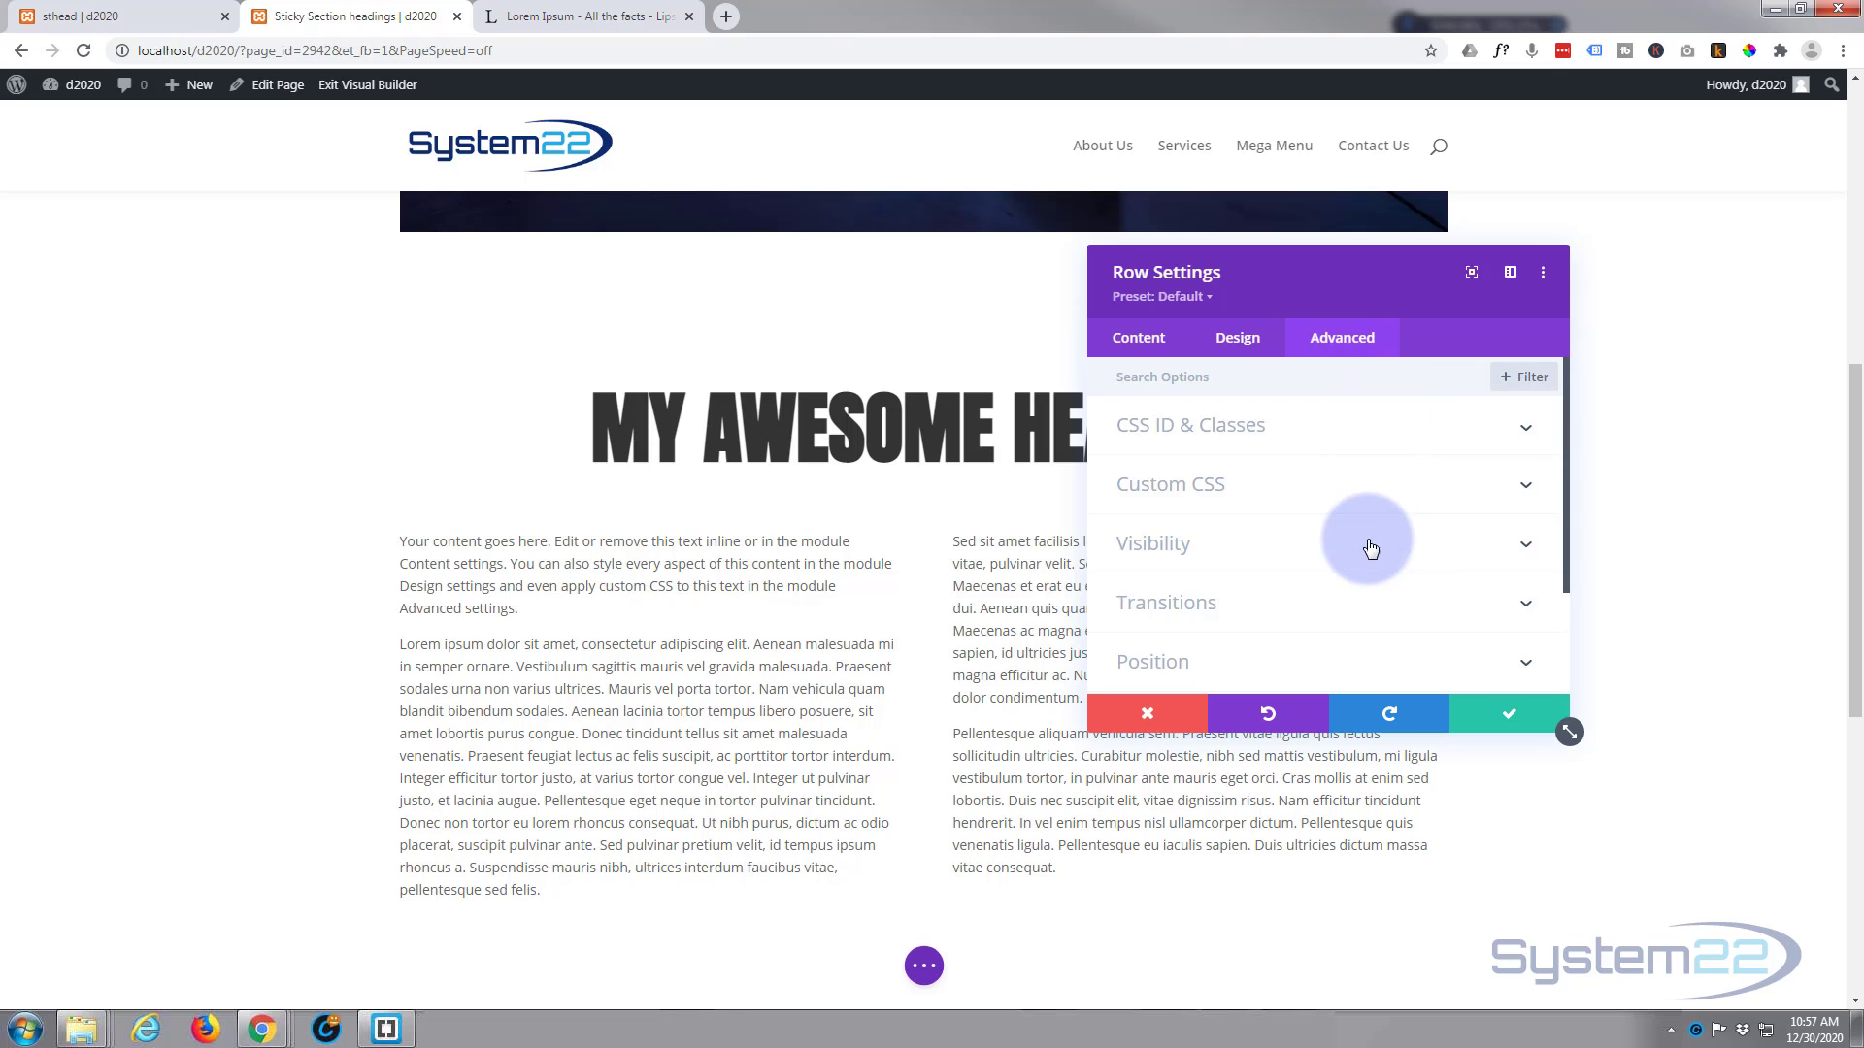
scroll(1355, 541, down, 3)
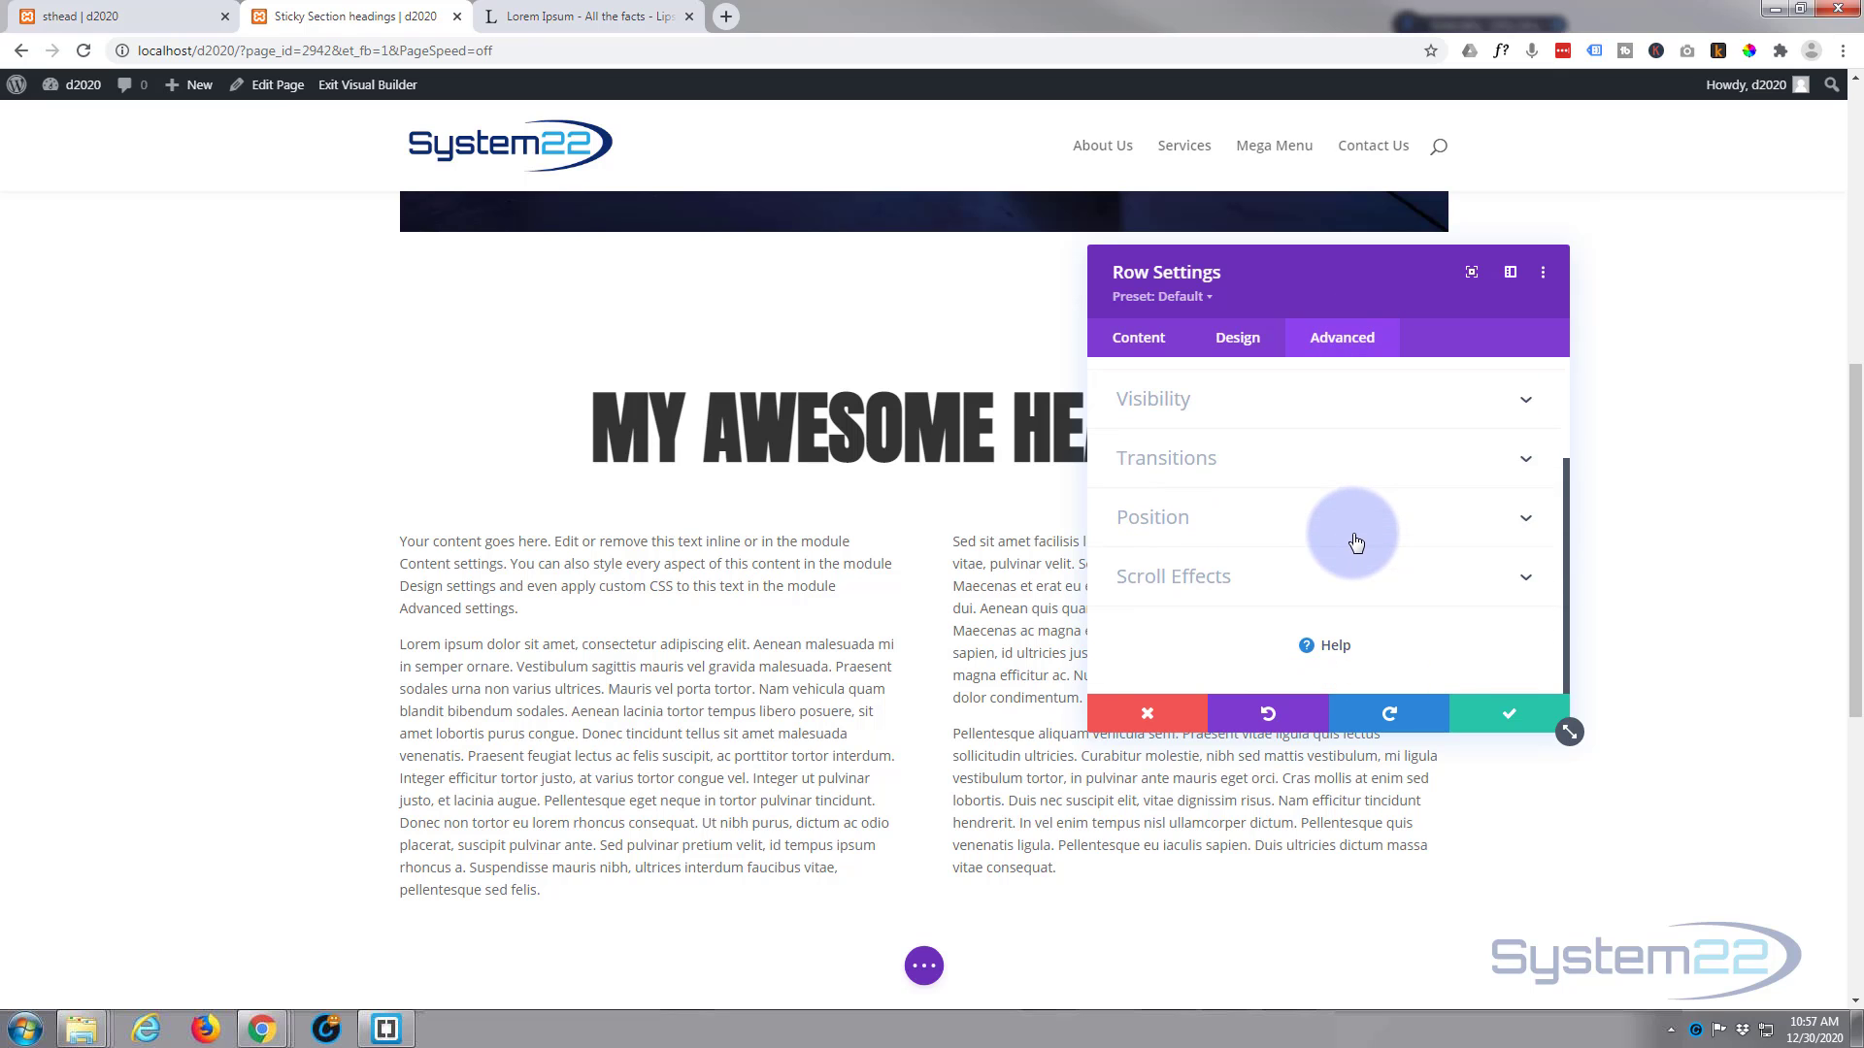
click(1354, 540)
scroll(1194, 508, down, 5)
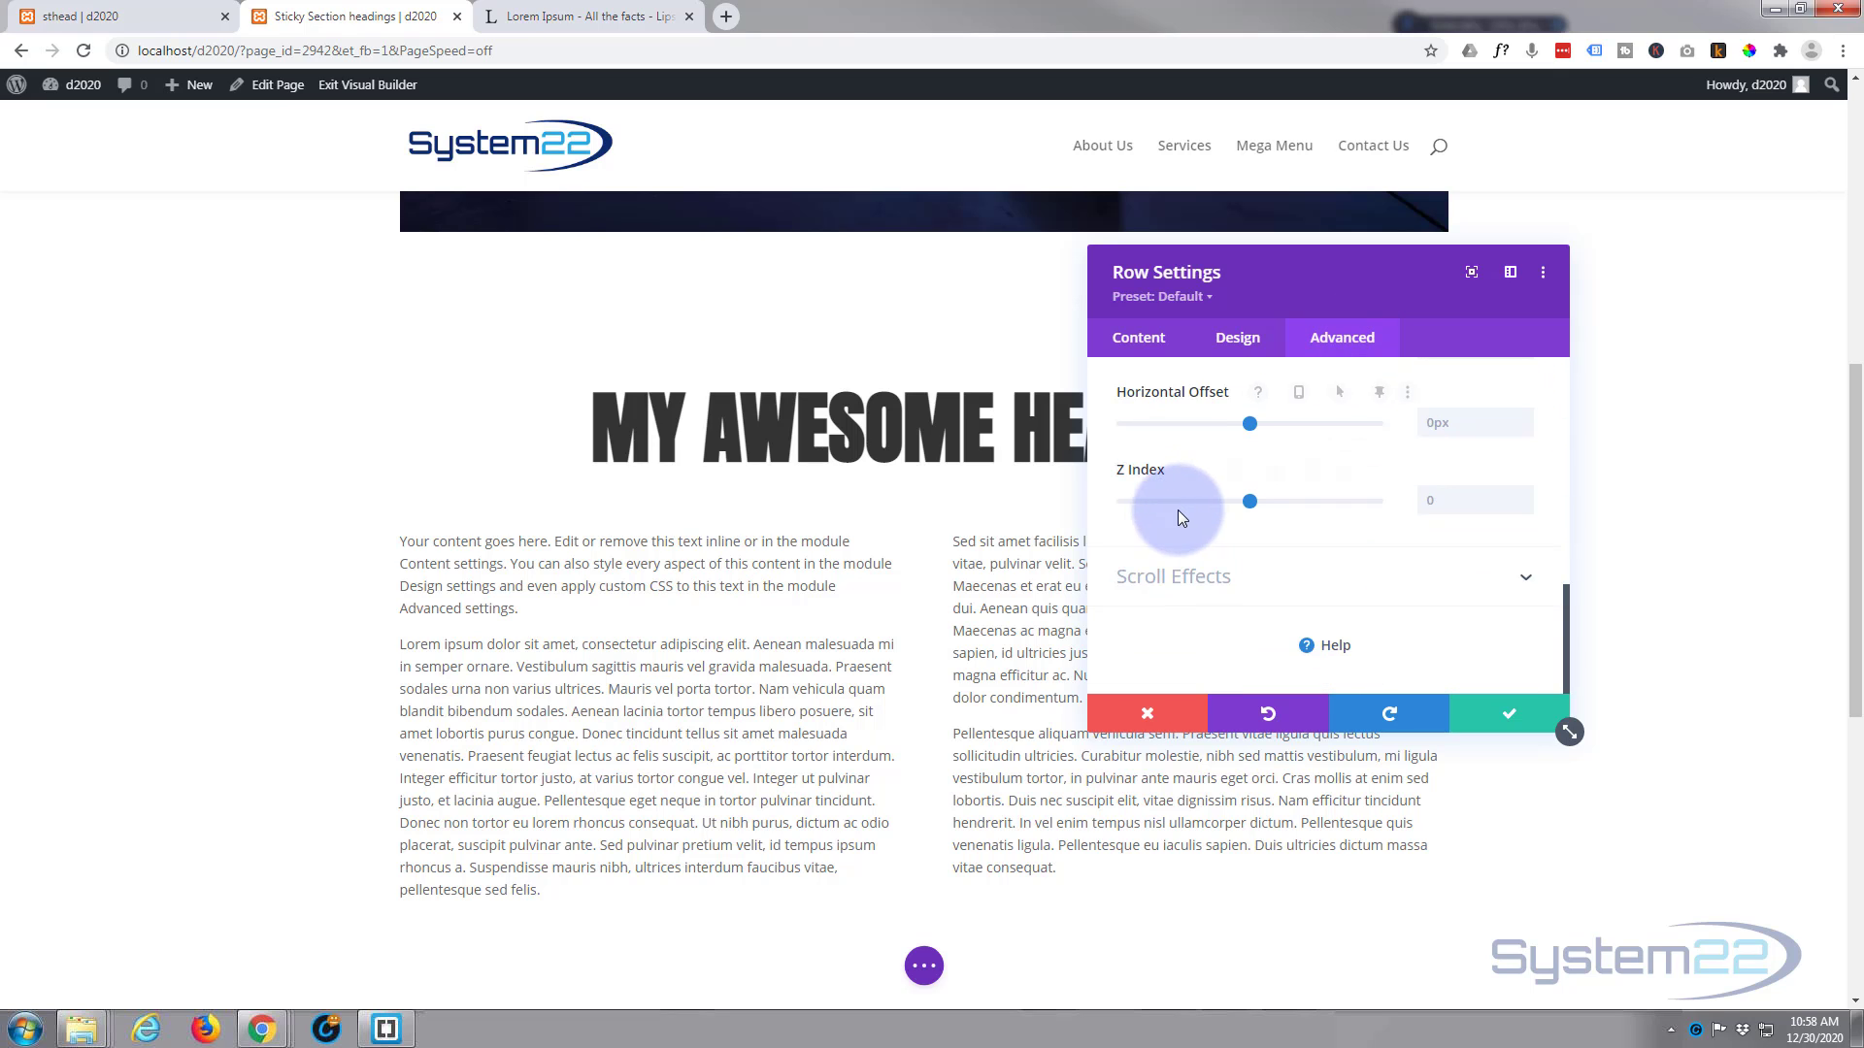
click(1454, 508)
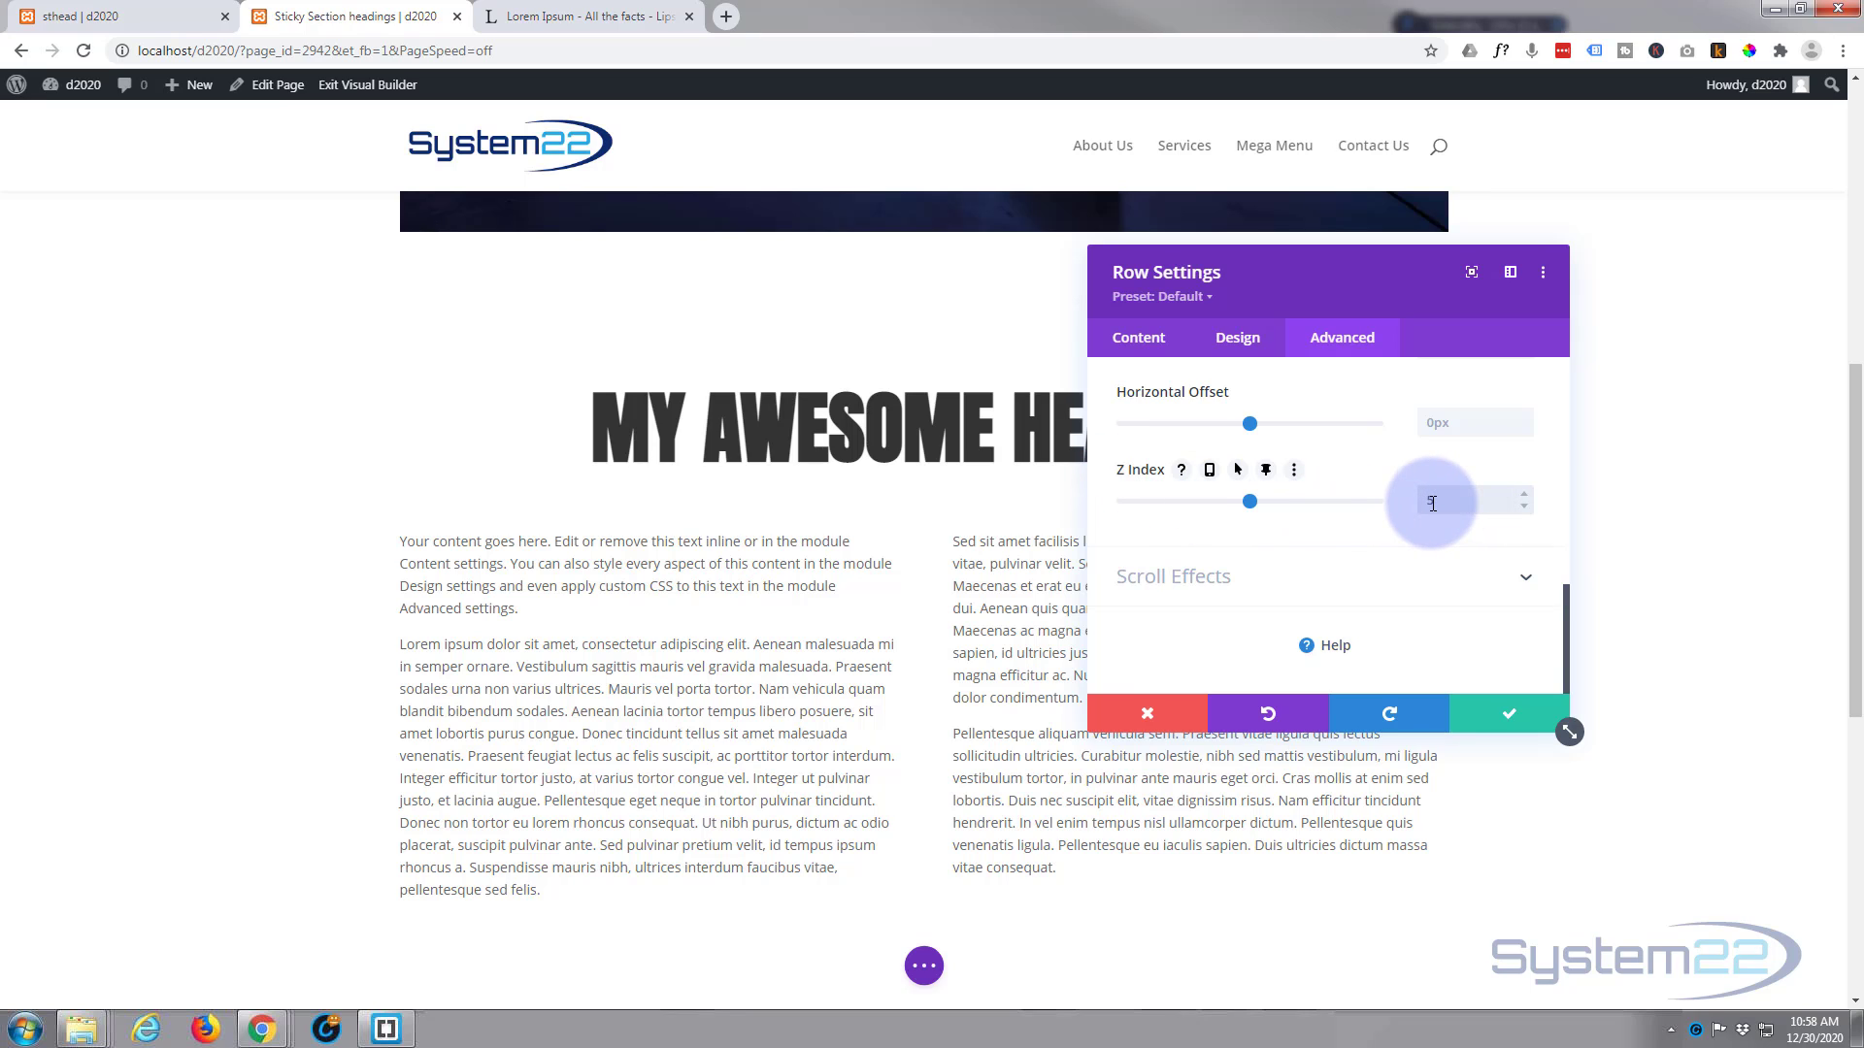
click(1533, 714)
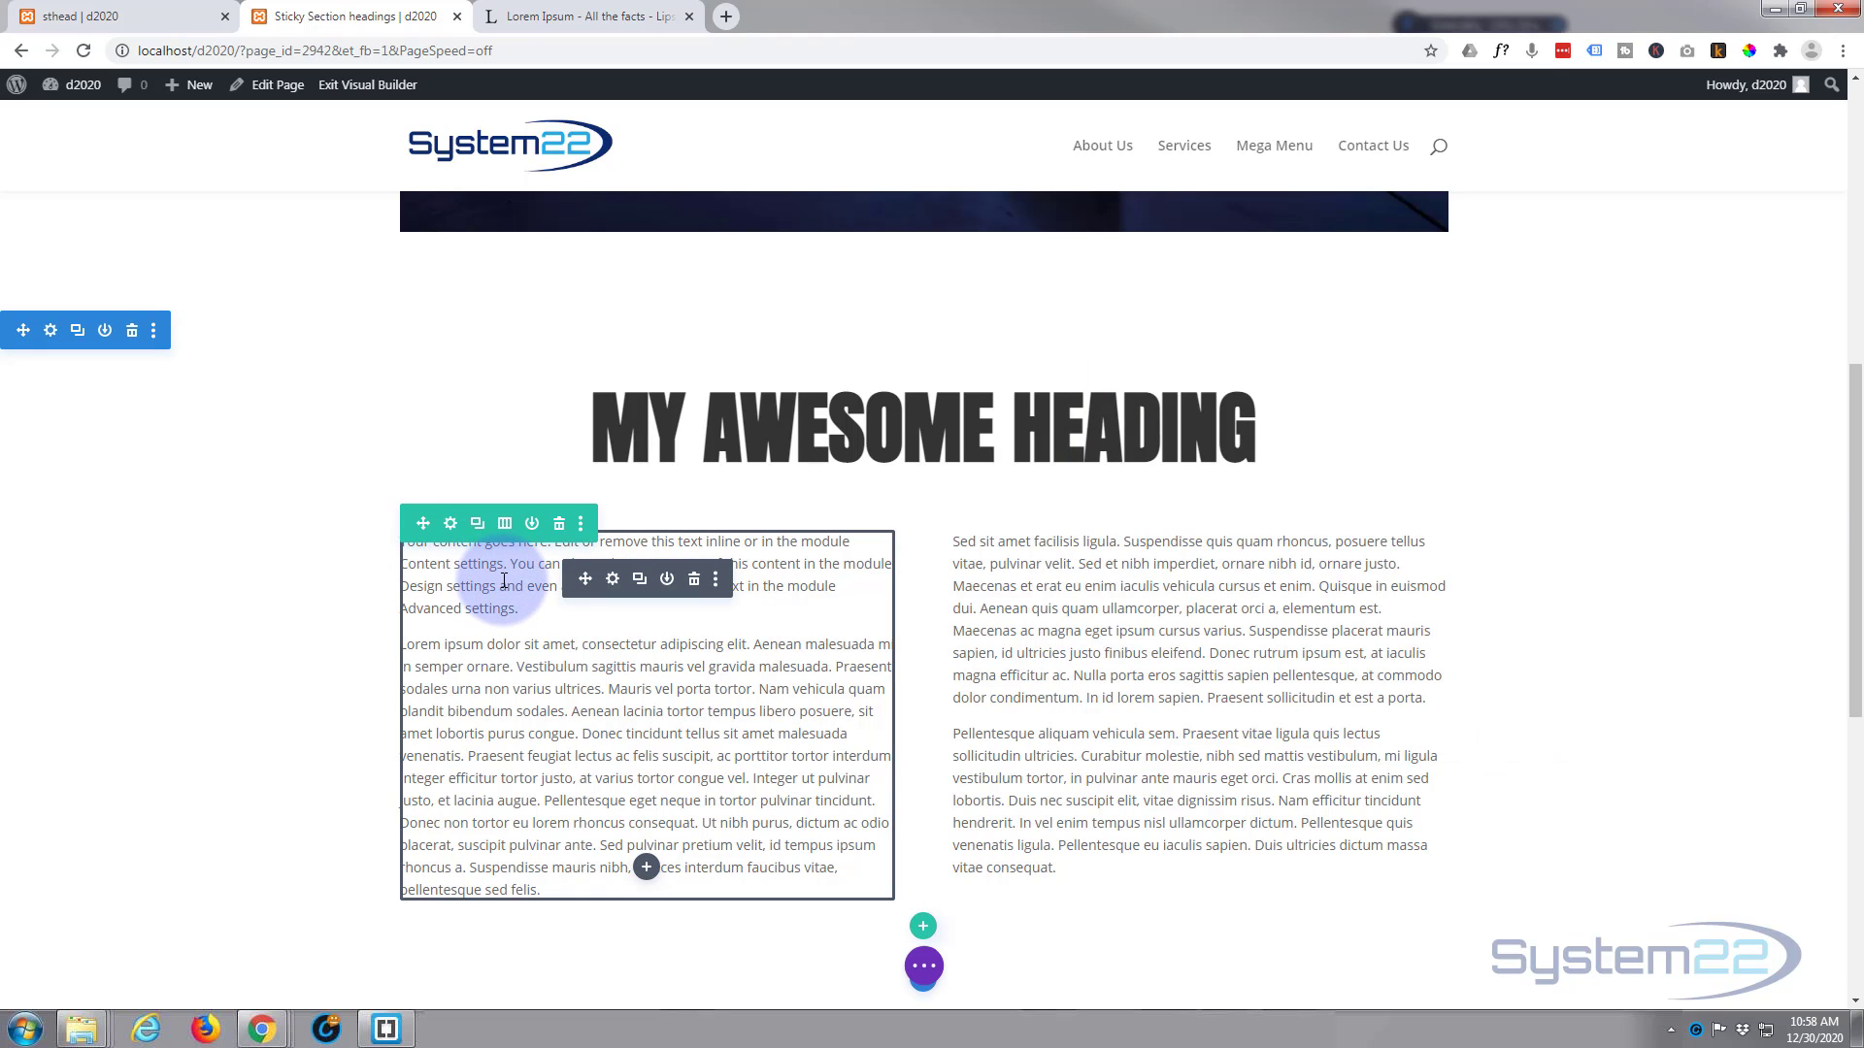
Step: Set the Z Index of the two-column text row below the heading to 10 and save the row settings
click(450, 525)
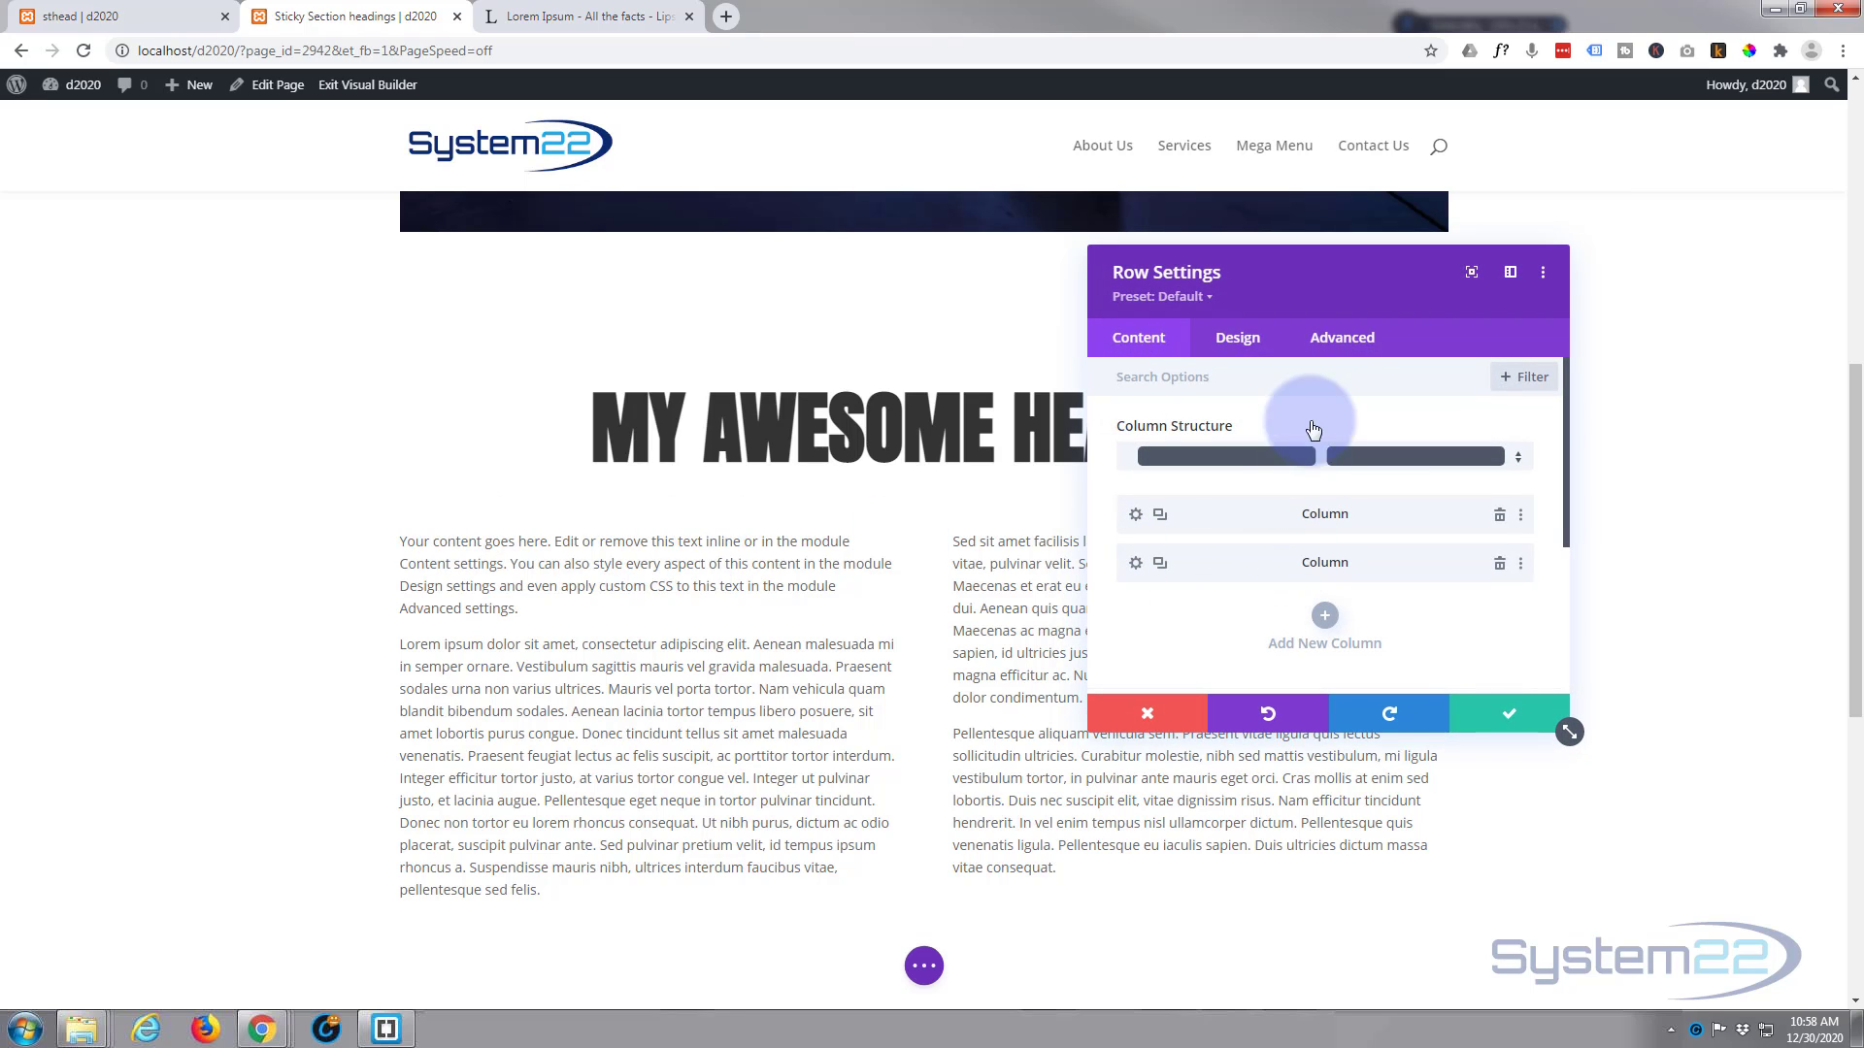
click(1331, 347)
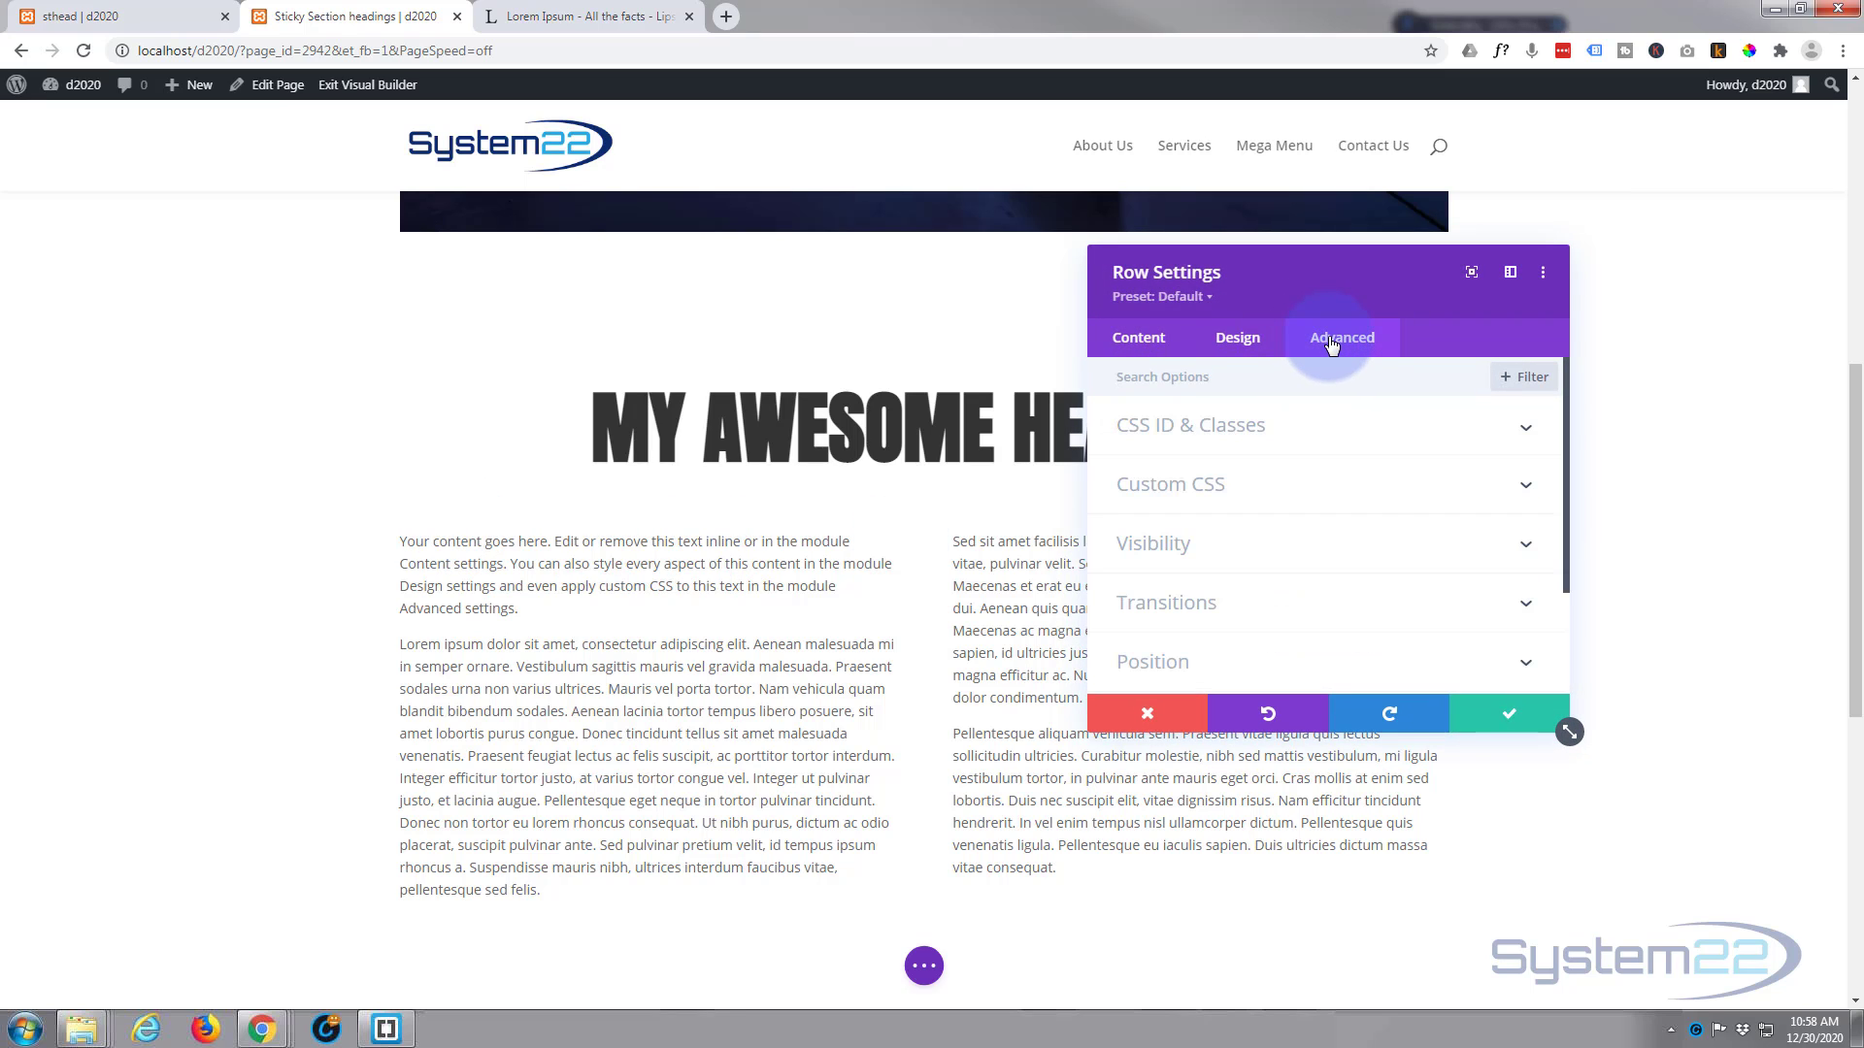
scroll(1272, 645, down, 2)
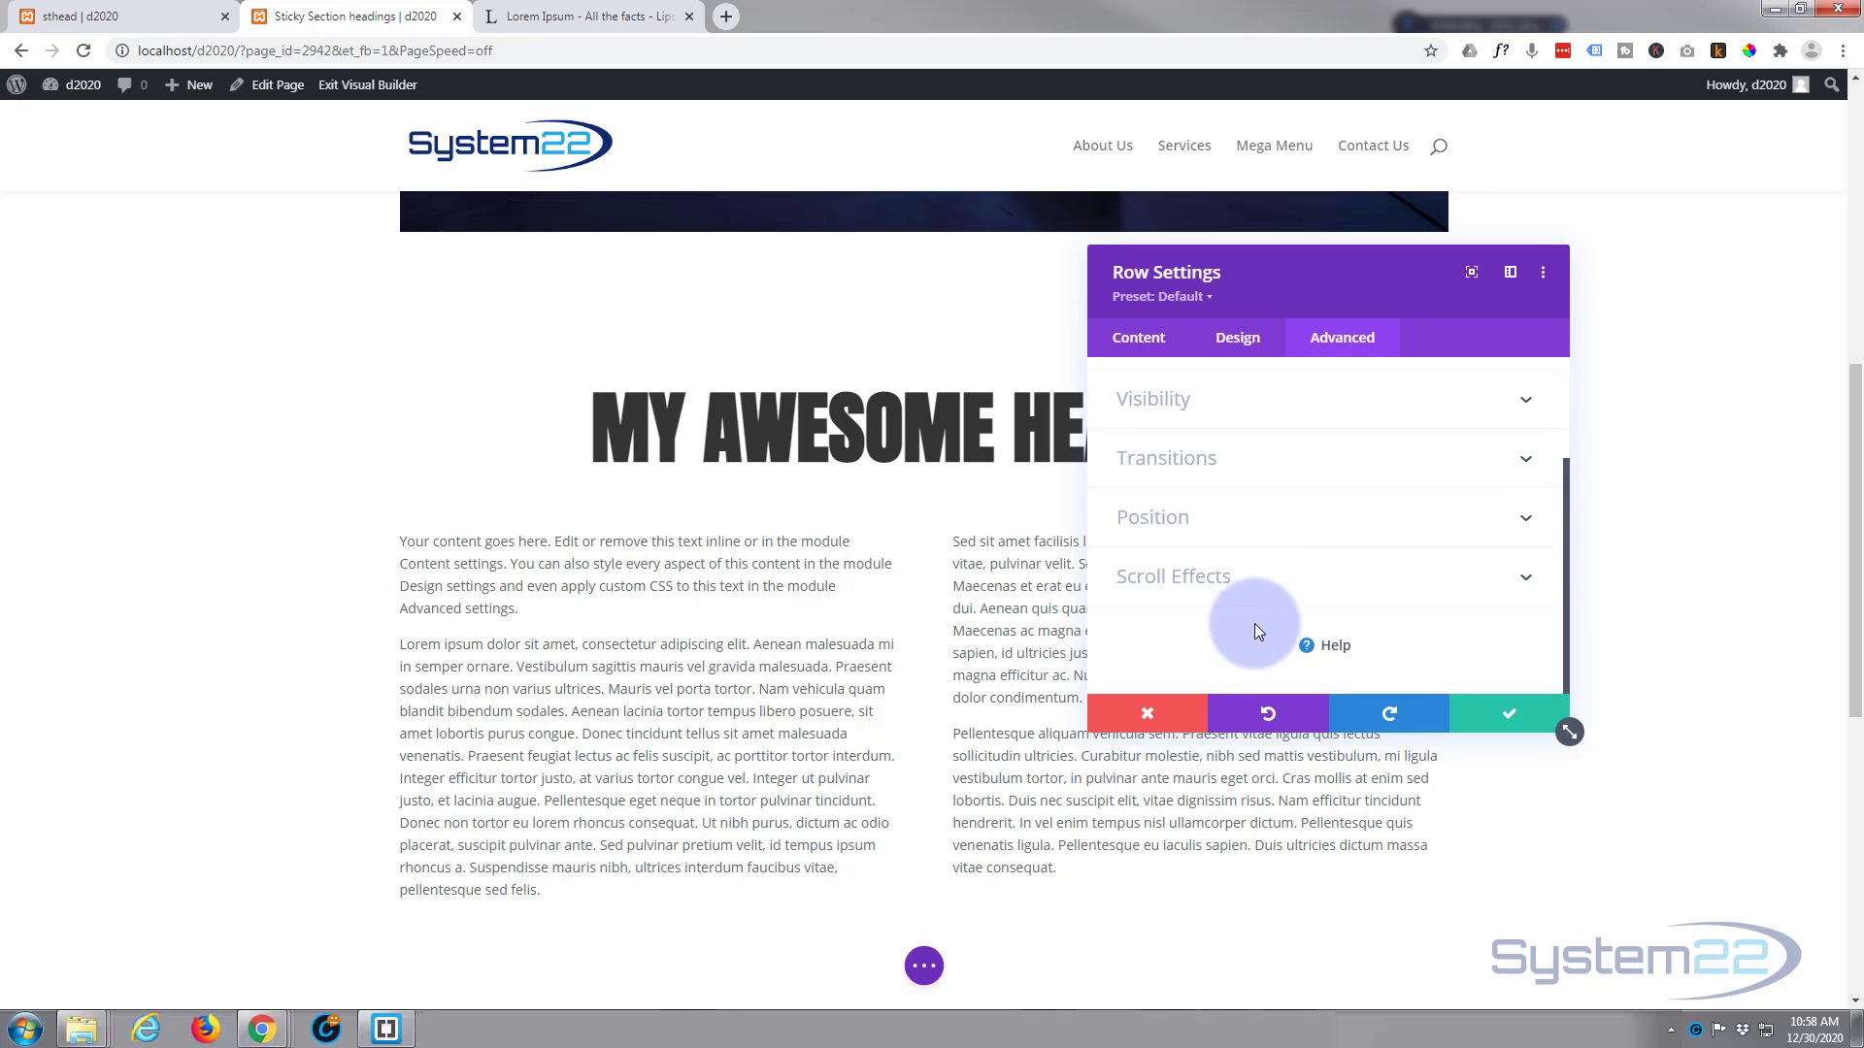
click(1248, 524)
scroll(1242, 524, down, 3)
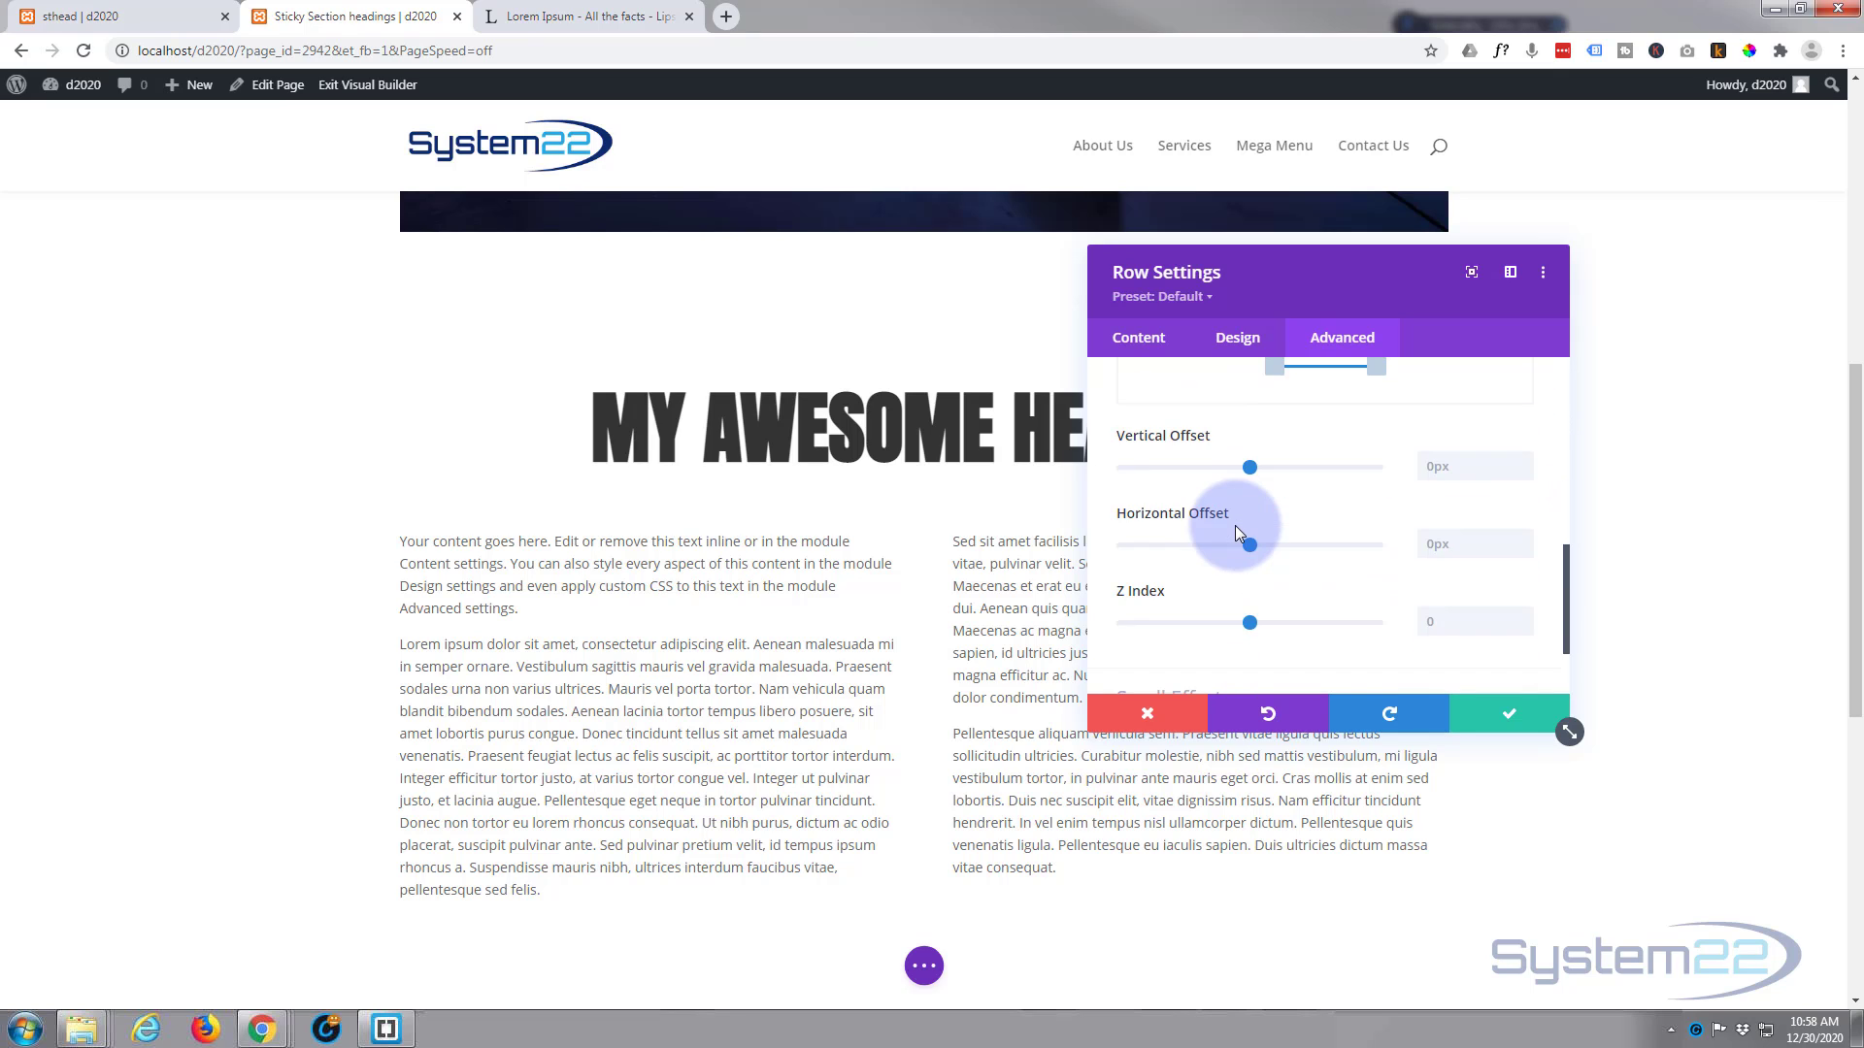
scroll(1235, 526, down, 2)
click(1436, 503)
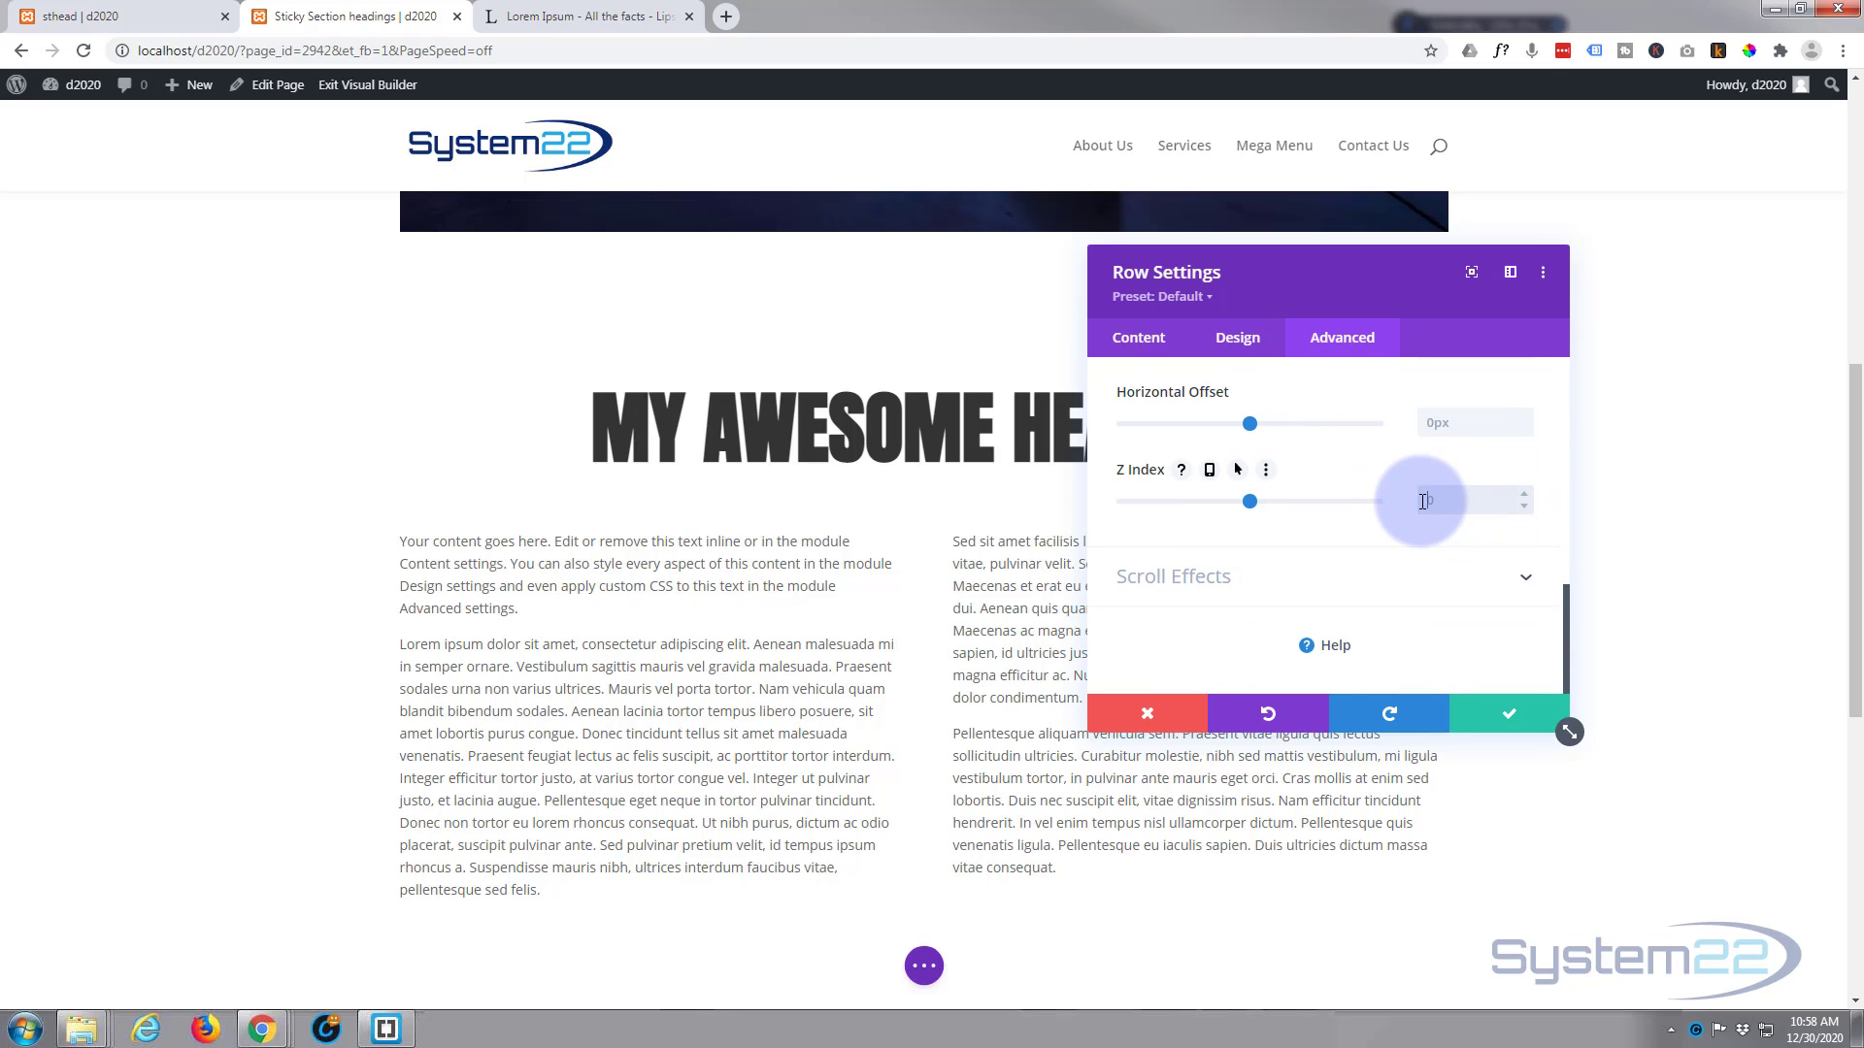
text(10)
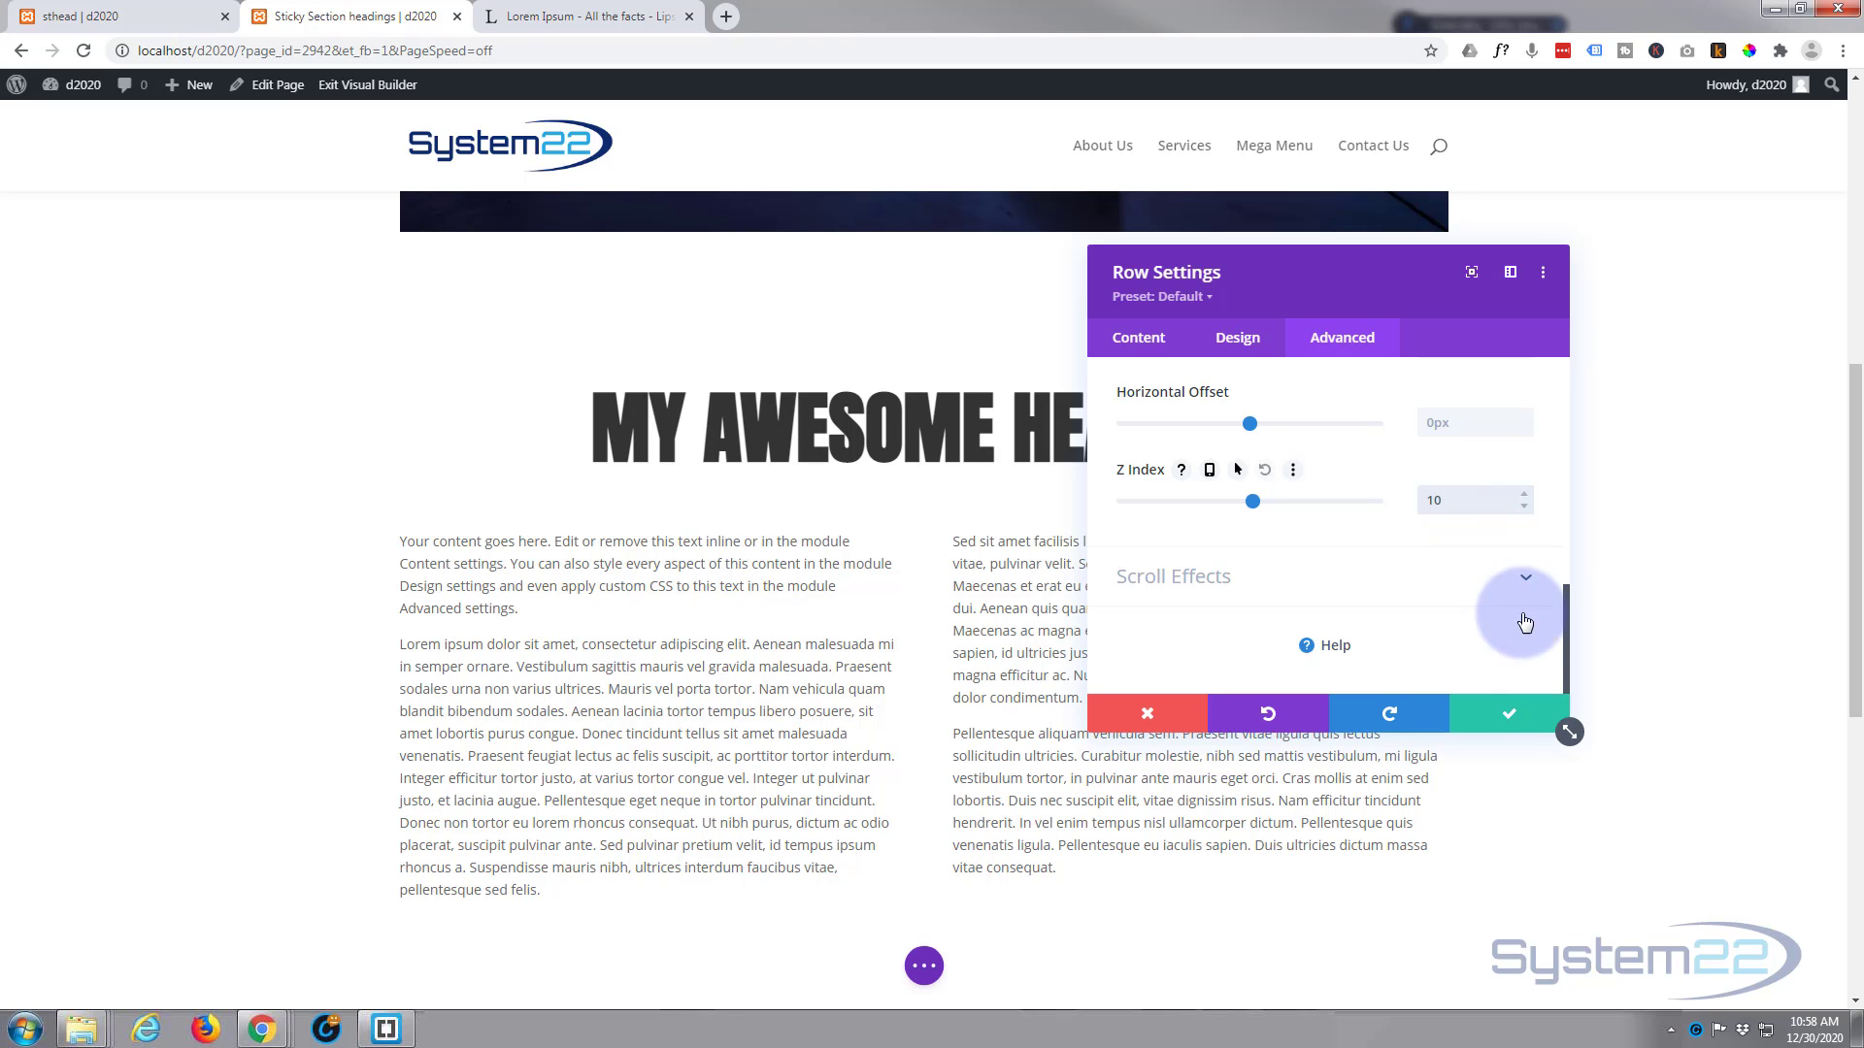
click(1508, 712)
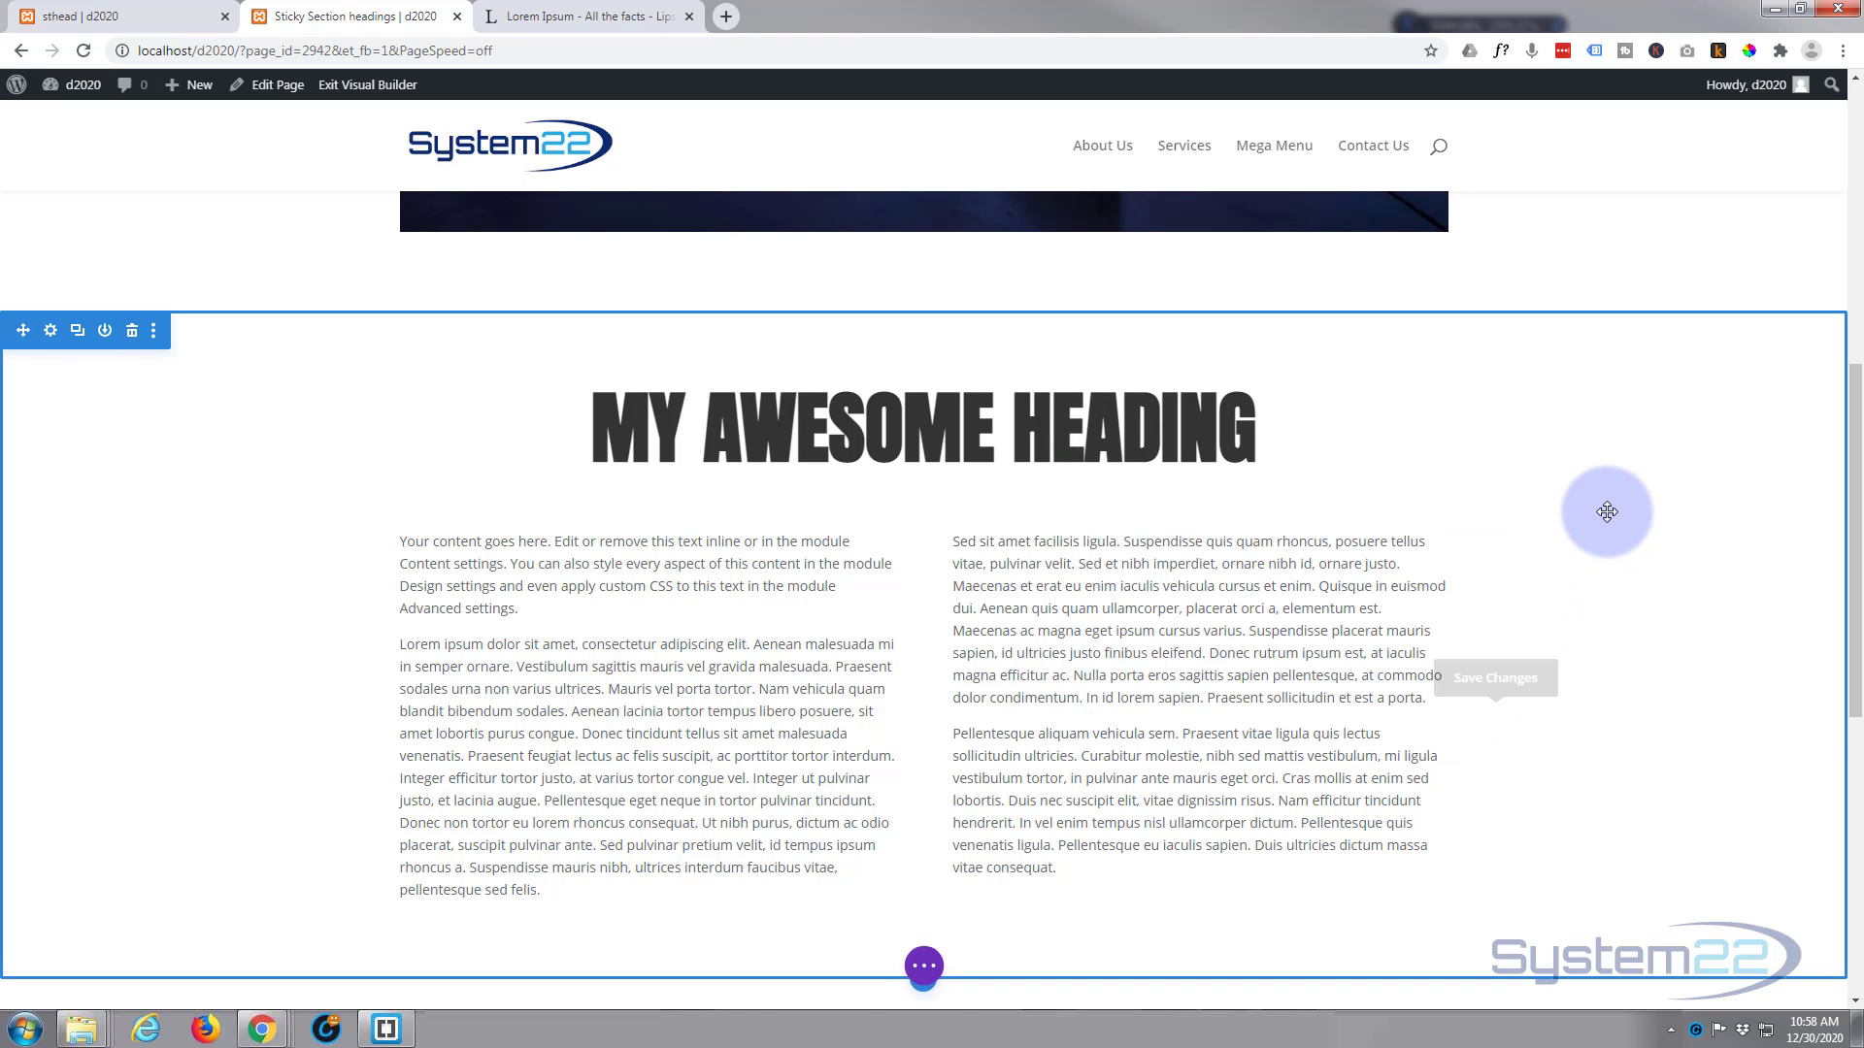
Step: Examine how the sticky heading layers with the two-column body text as the section scrolls up and down
scroll(1605, 509, down, 2)
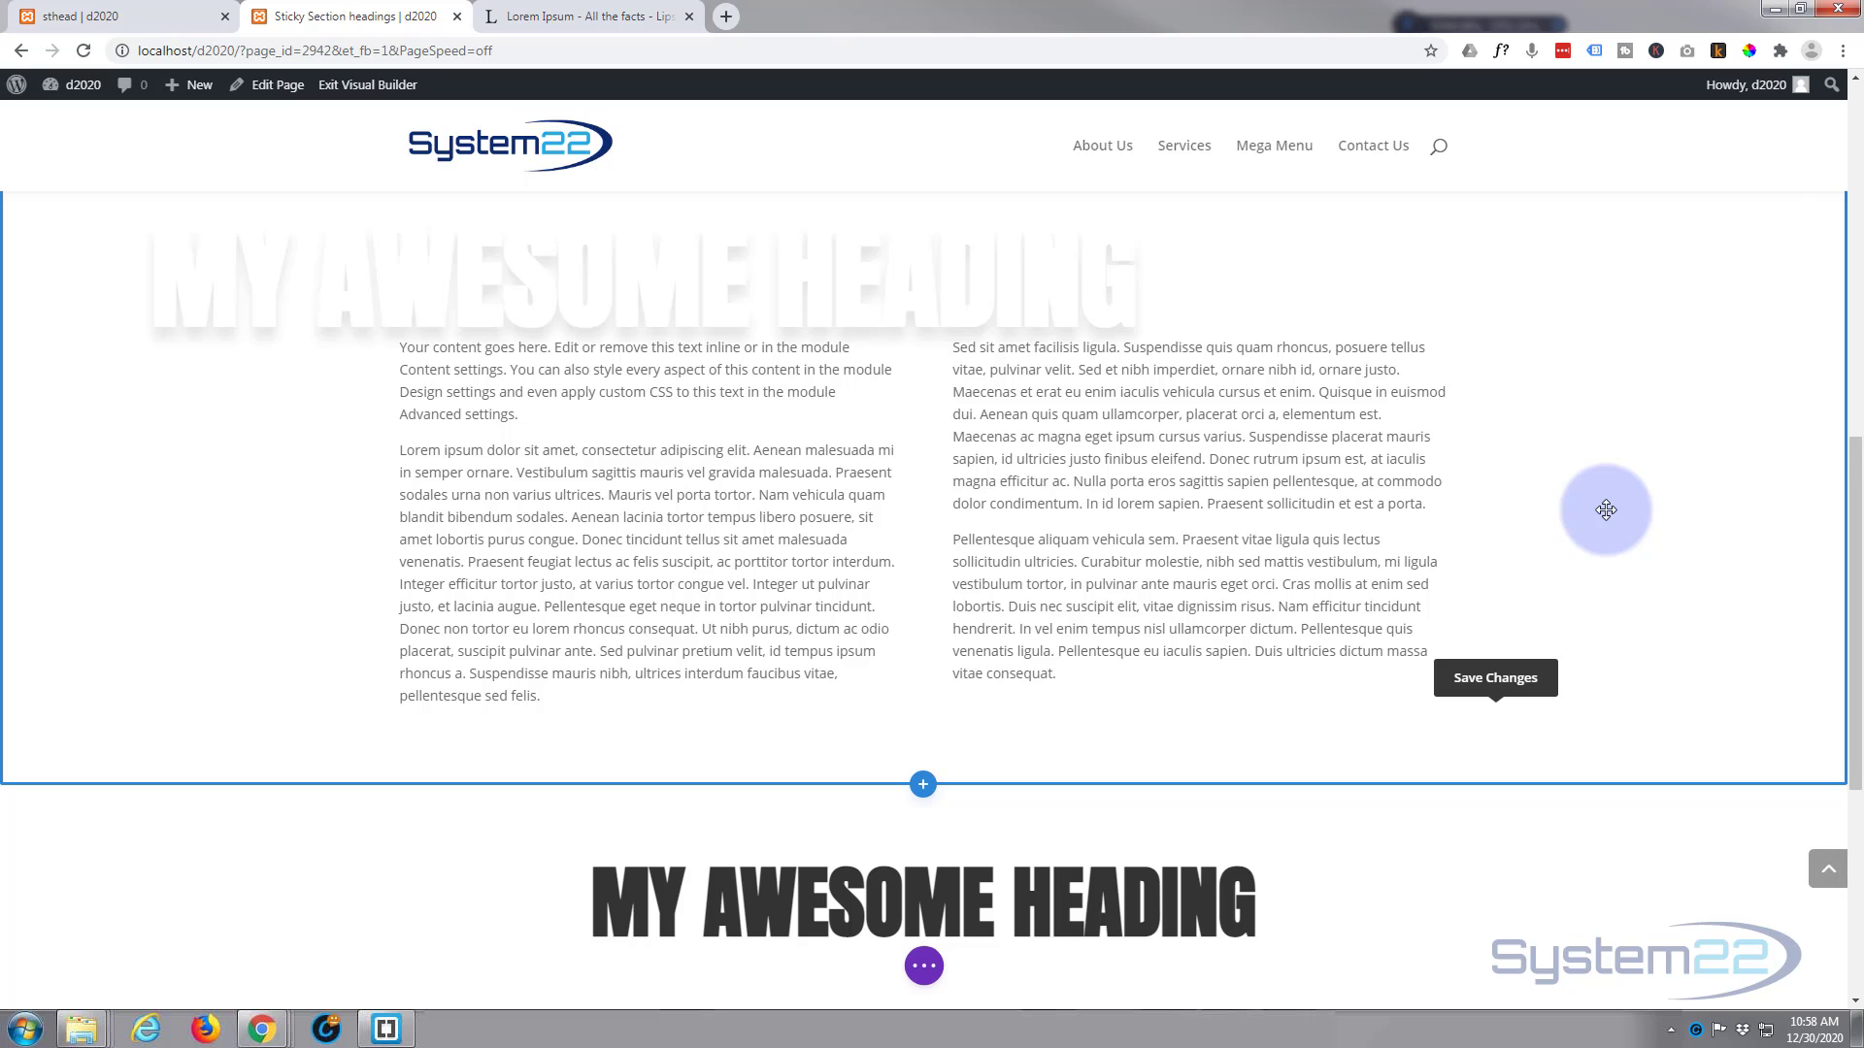
scroll(1606, 510, down, 1)
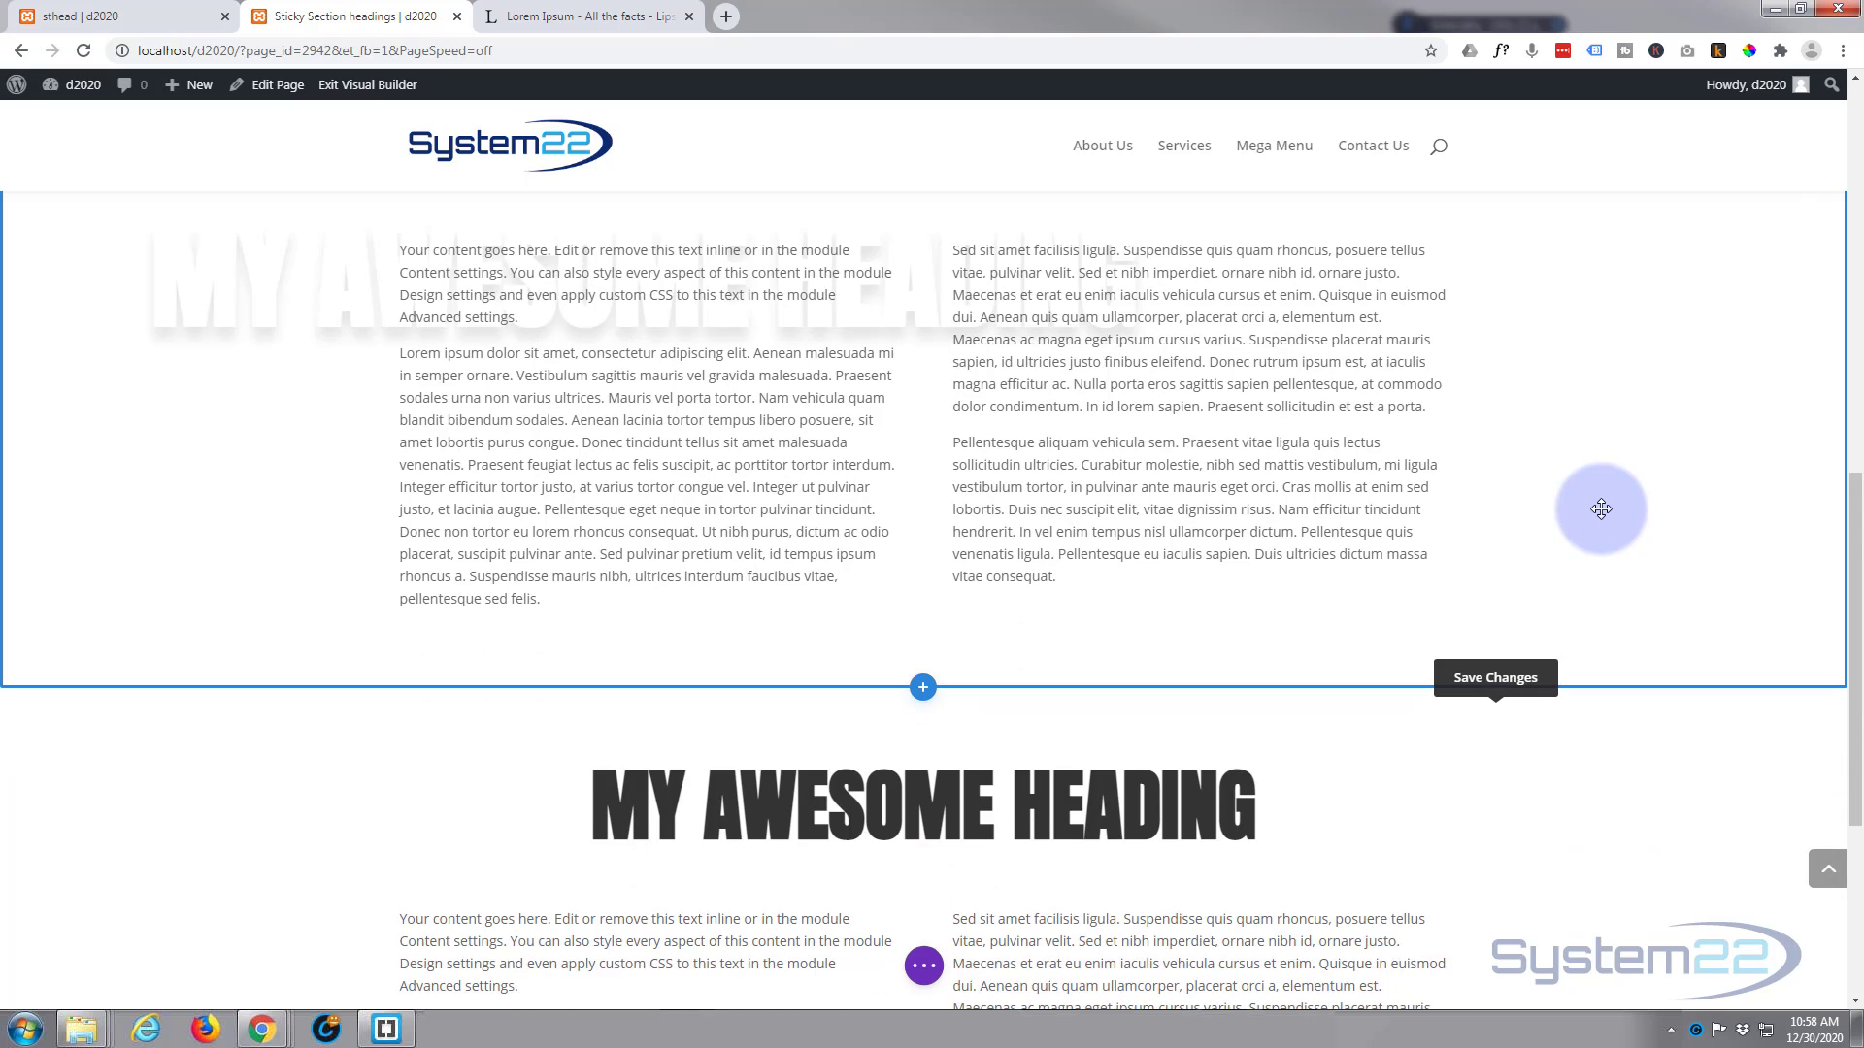
scroll(1601, 509, down, 2)
scroll(1601, 509, up, 2)
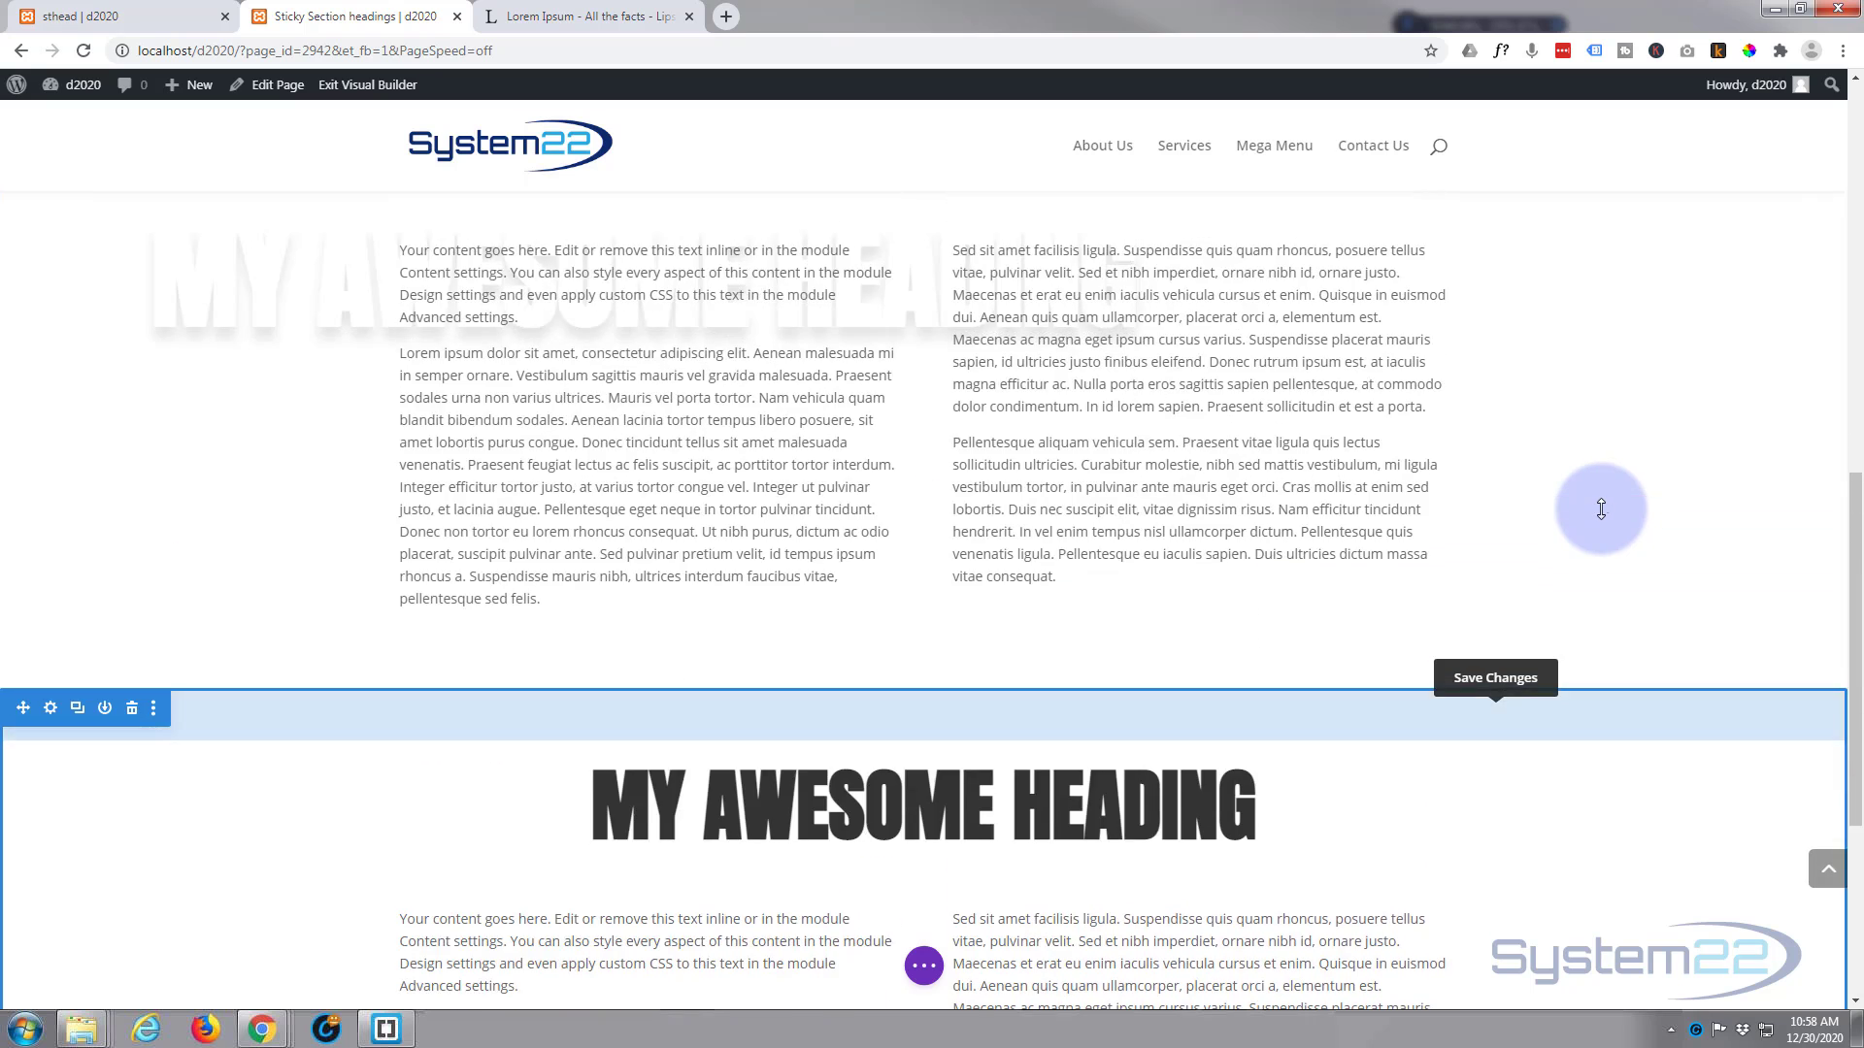
scroll(1601, 509, up, 2)
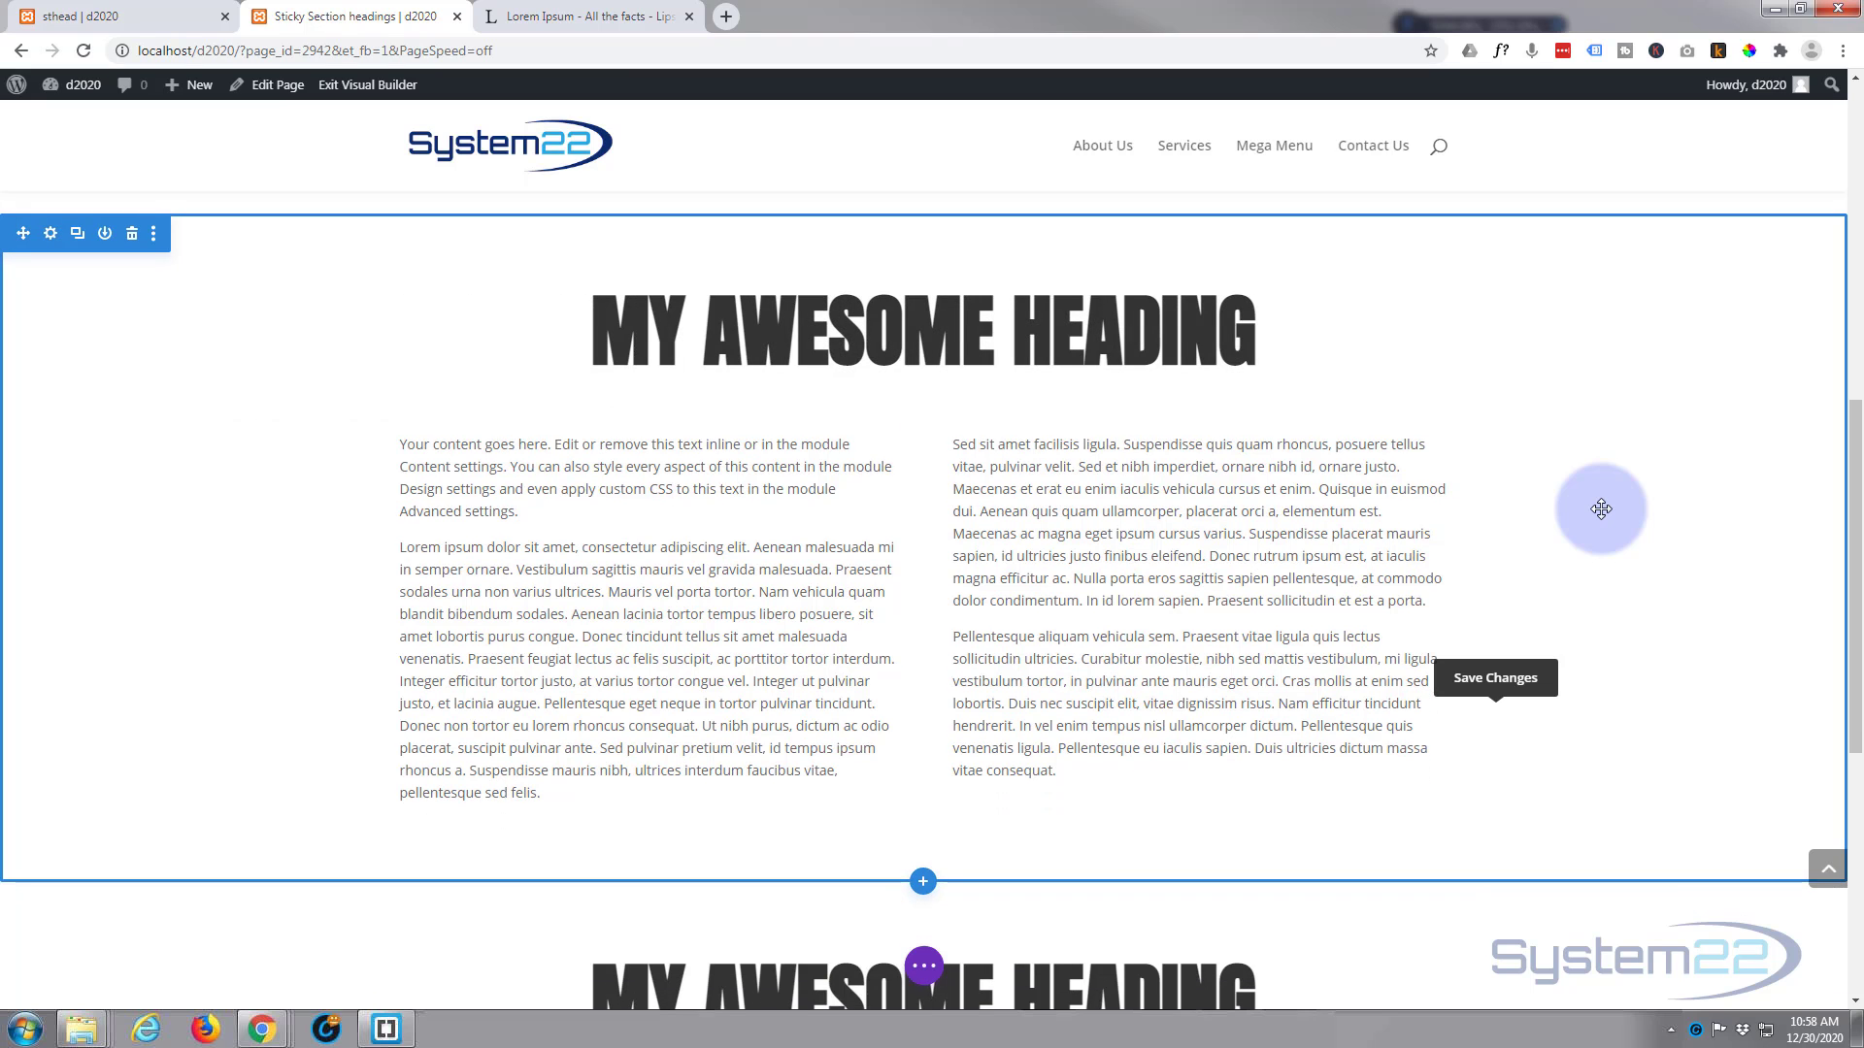
scroll(1601, 509, down, 2)
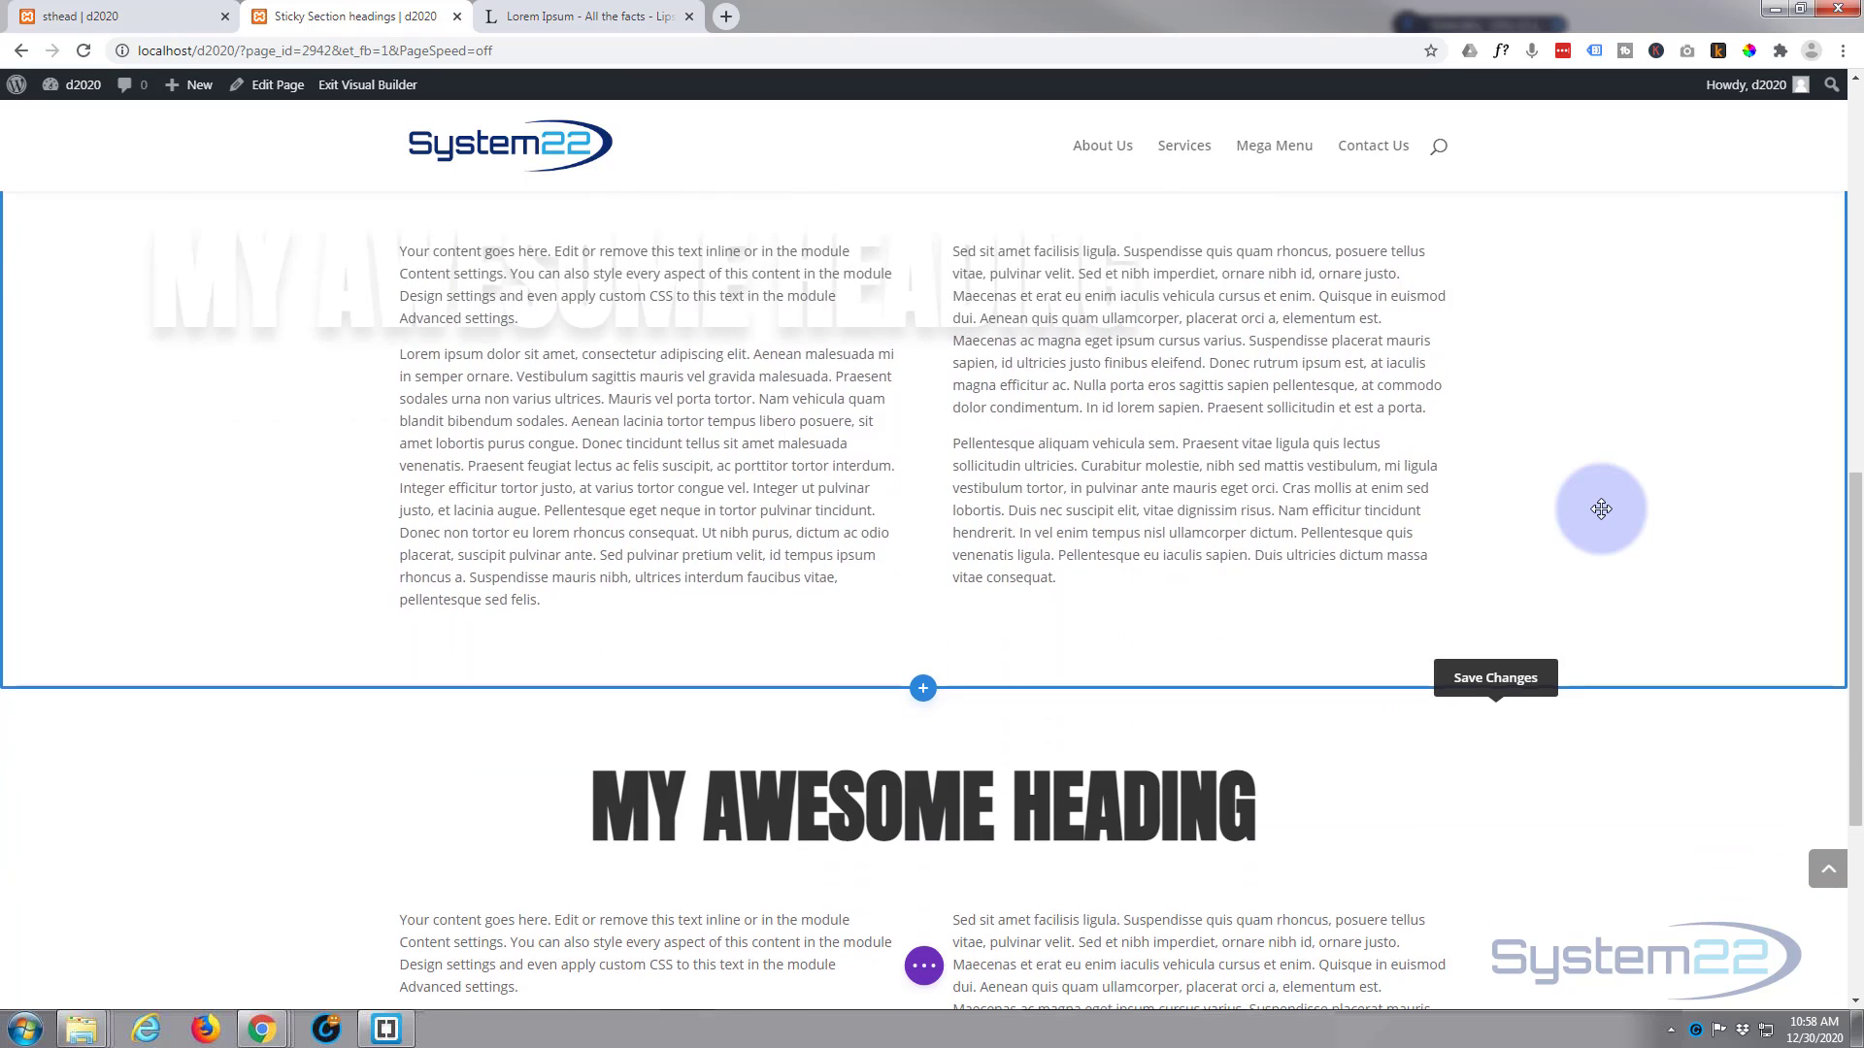
scroll(1601, 508, up, 2)
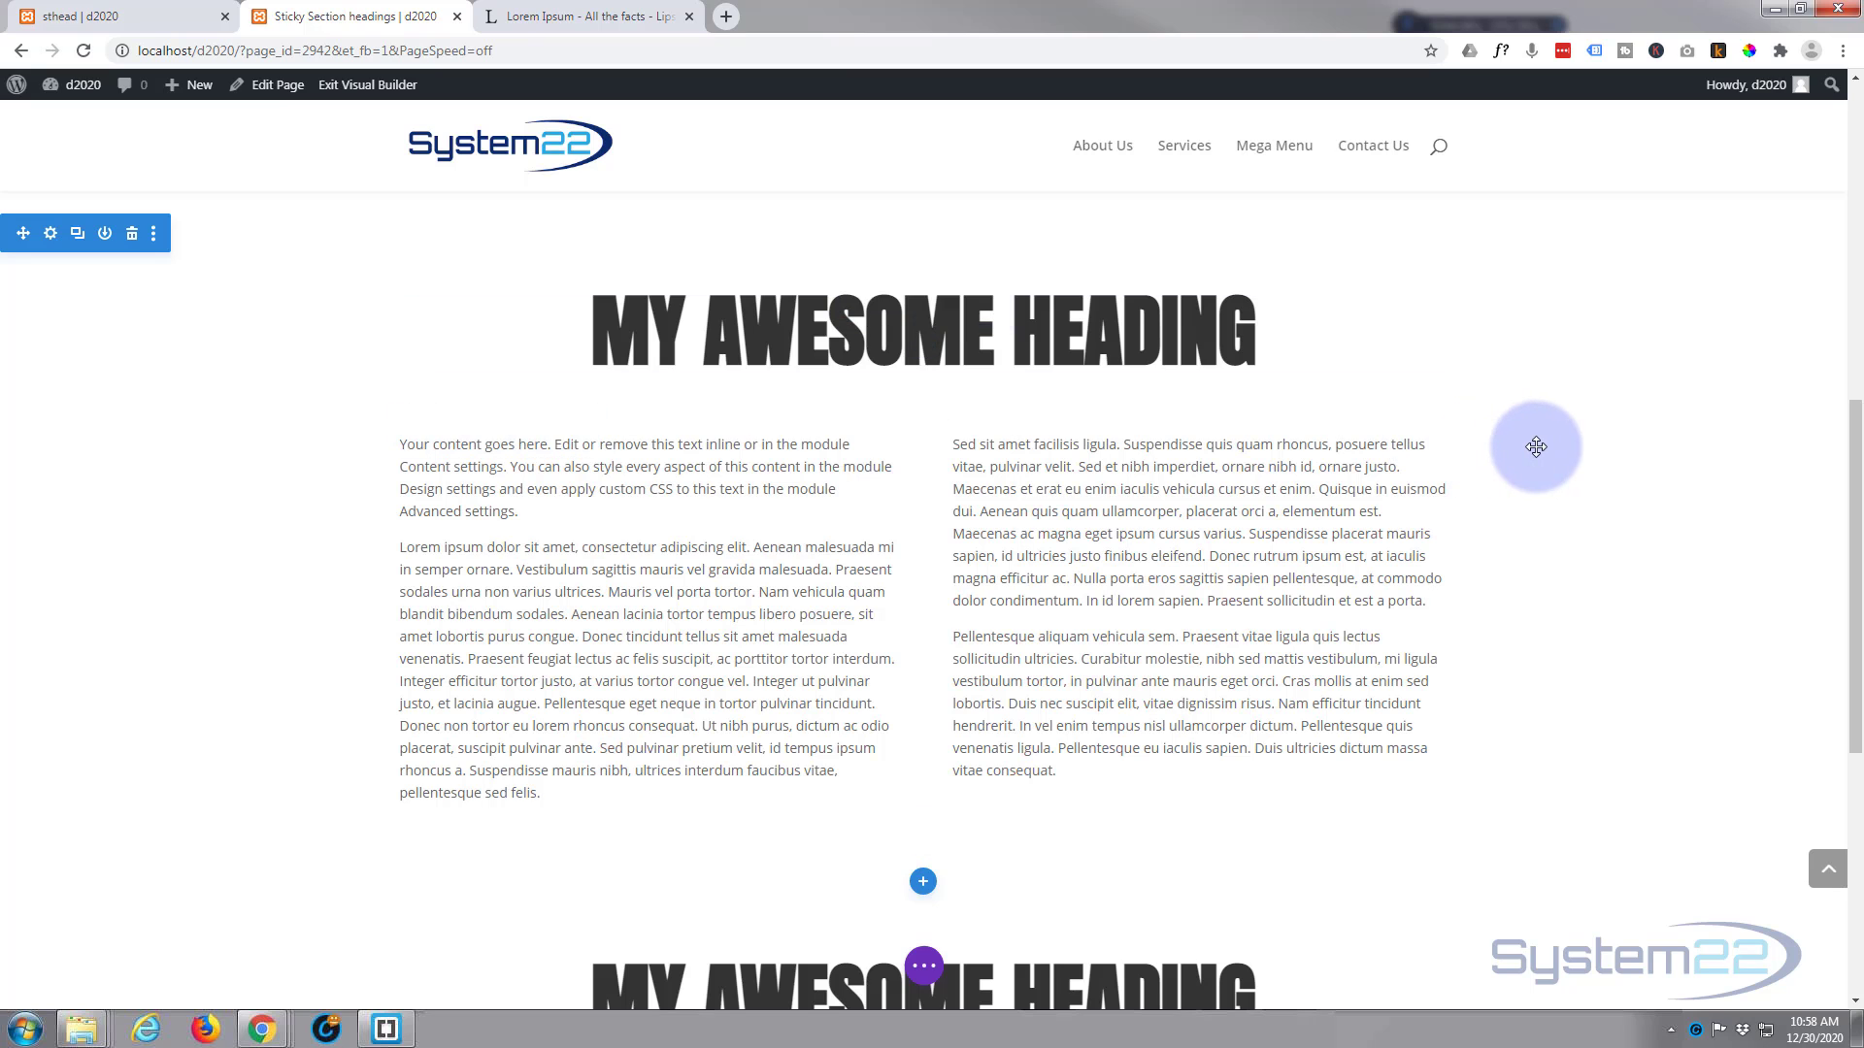
scroll(1536, 447, down, 1)
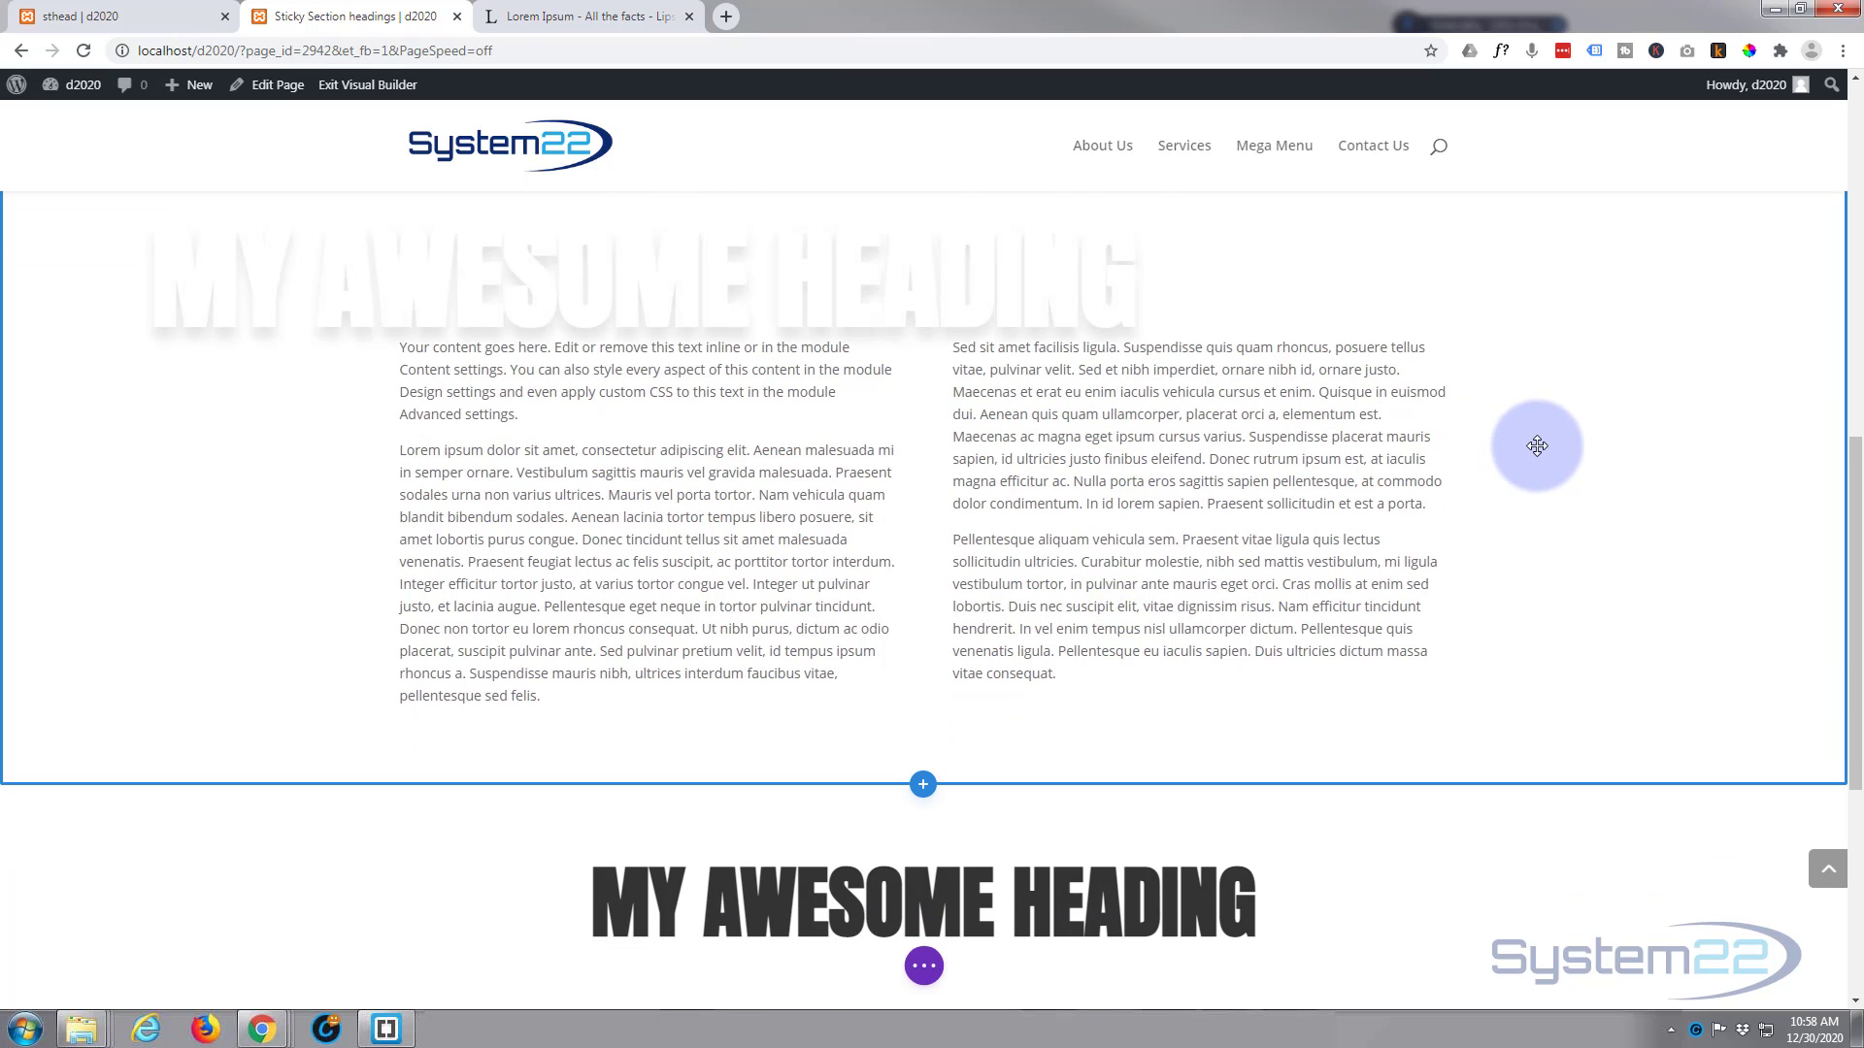
Step: Set the first section heading's transition duration to 1200ms, save the text settings and check how it animates on scroll
scroll(1537, 445, up, 2)
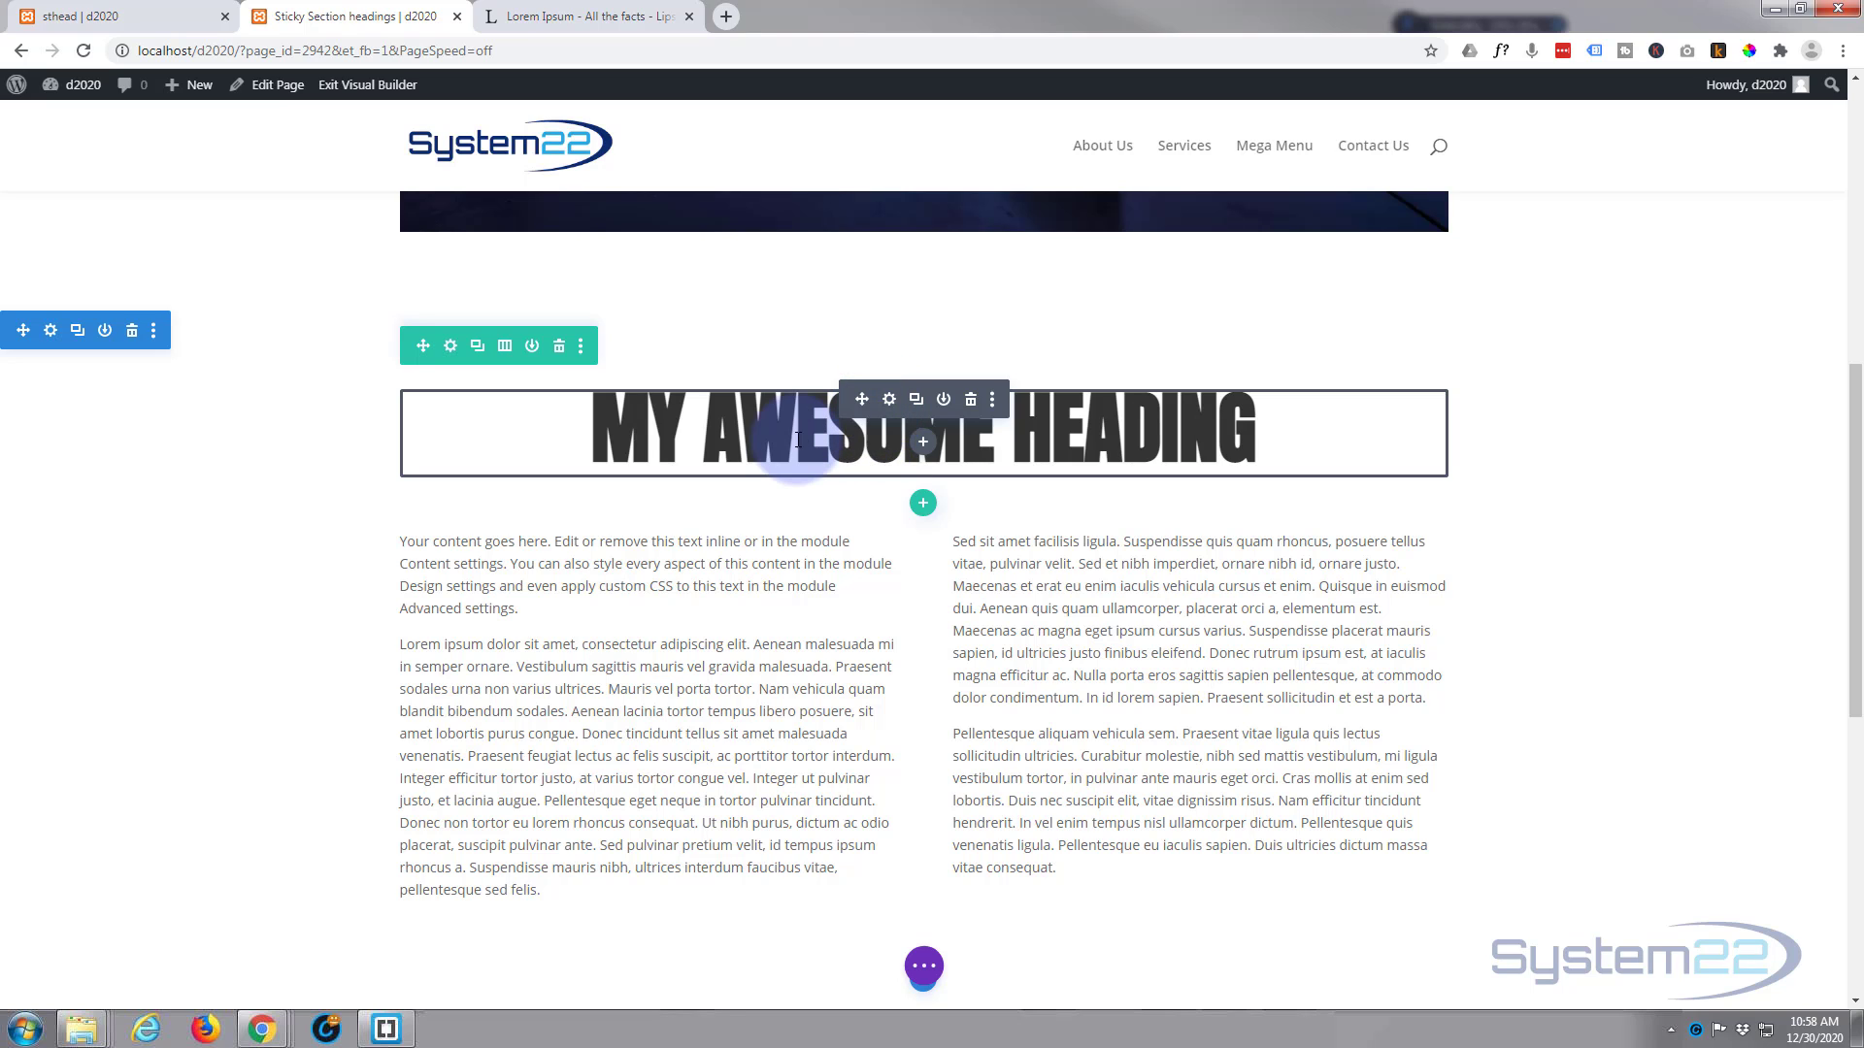
click(890, 400)
click(1340, 339)
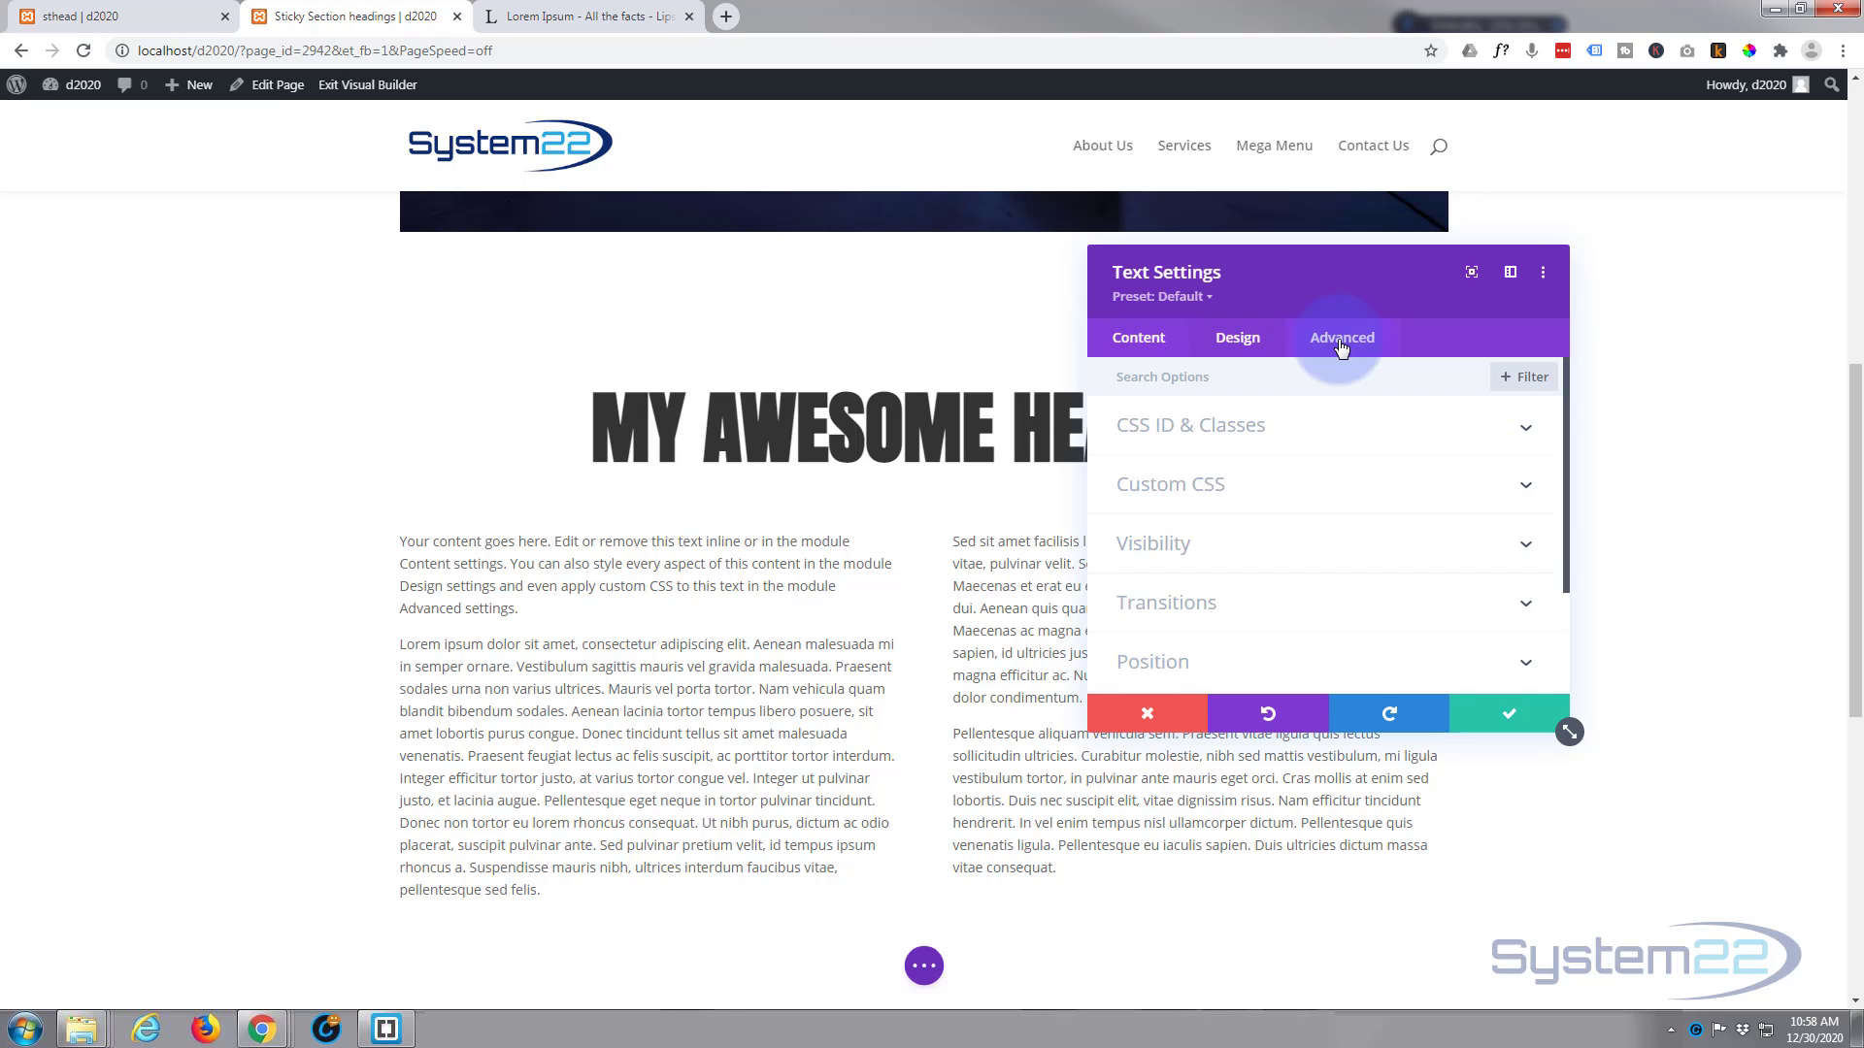
click(1325, 612)
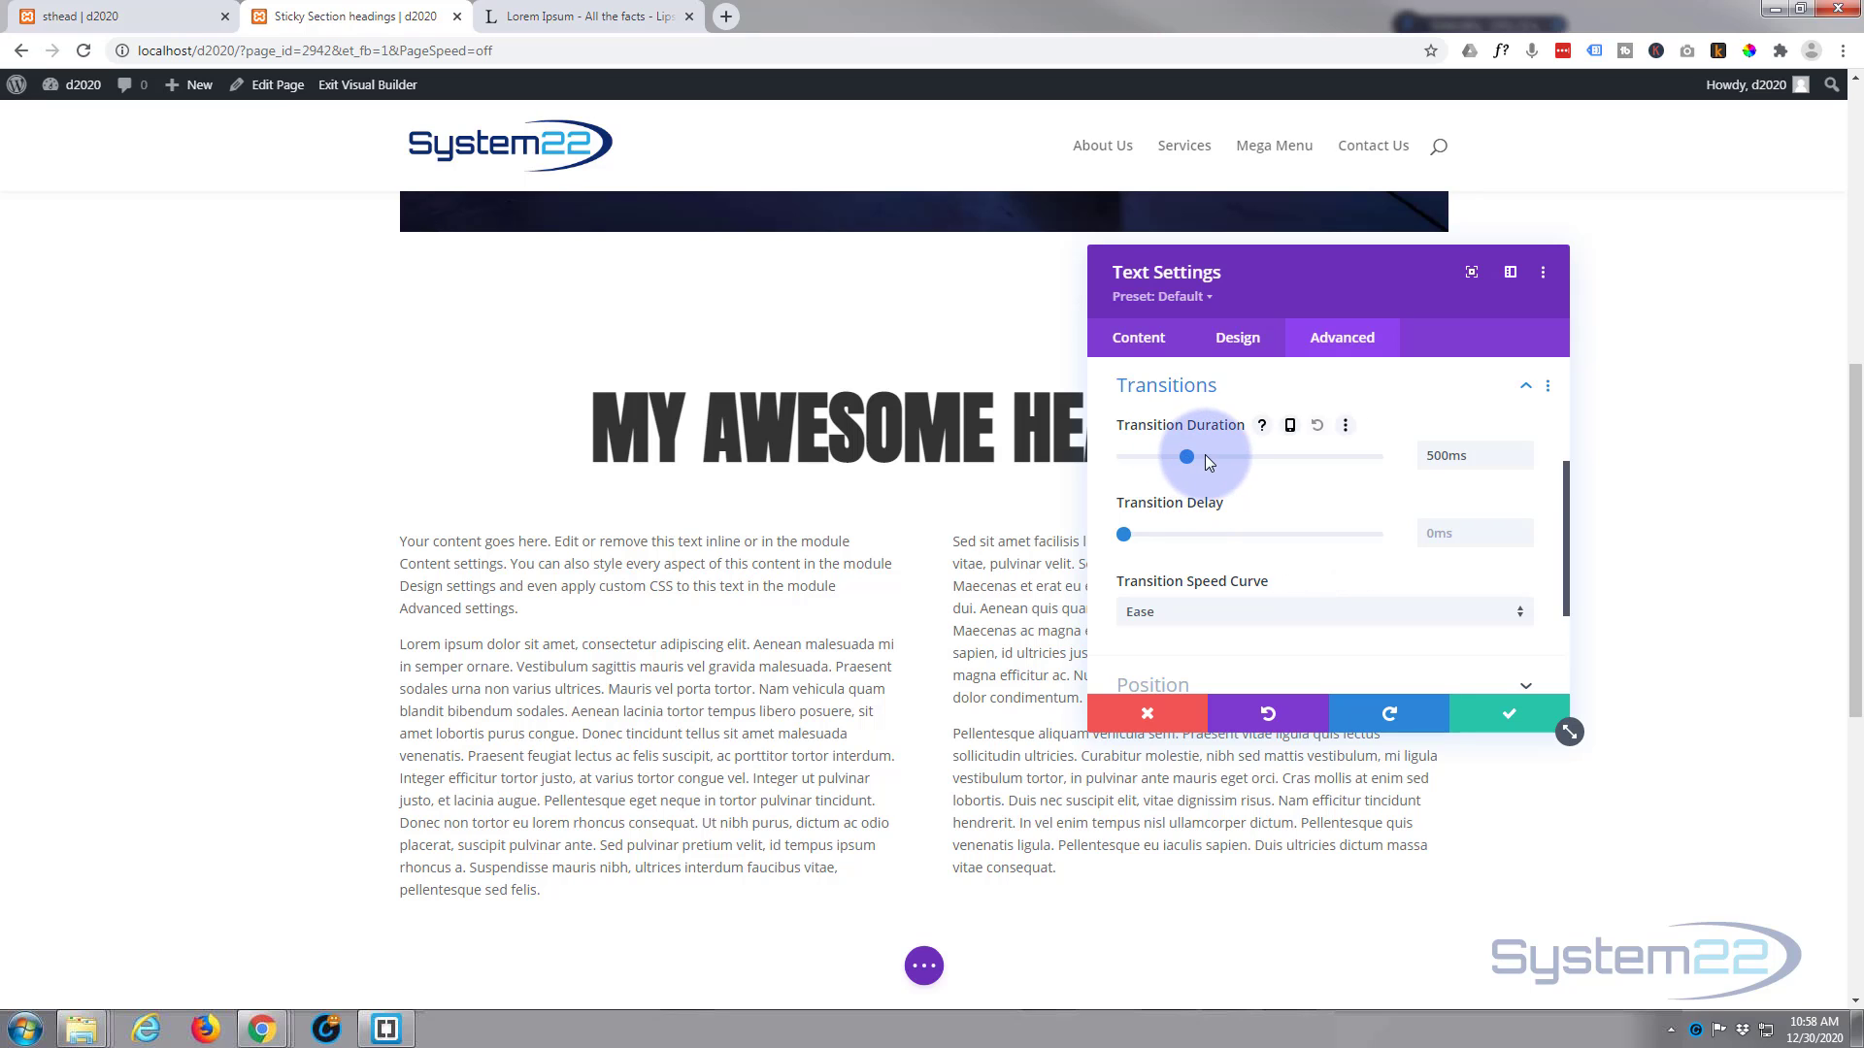
drag(1205, 458, 1273, 461)
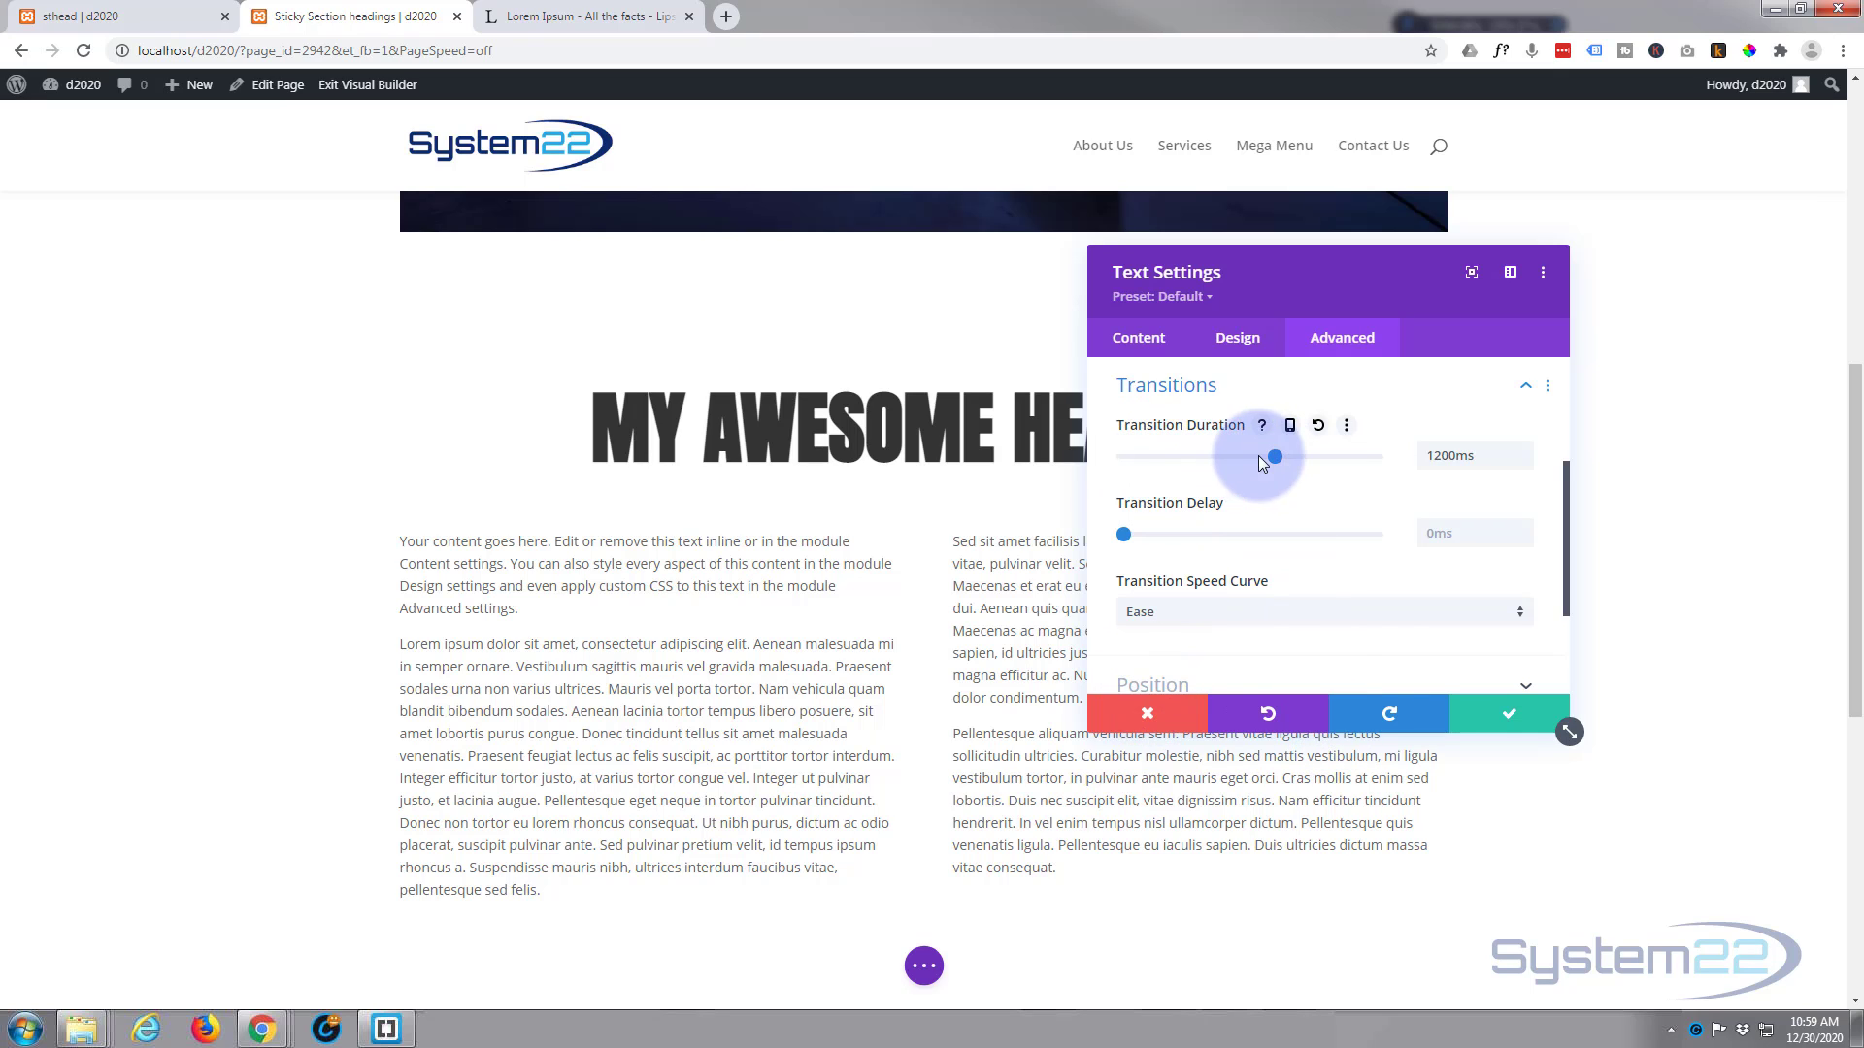
click(1517, 718)
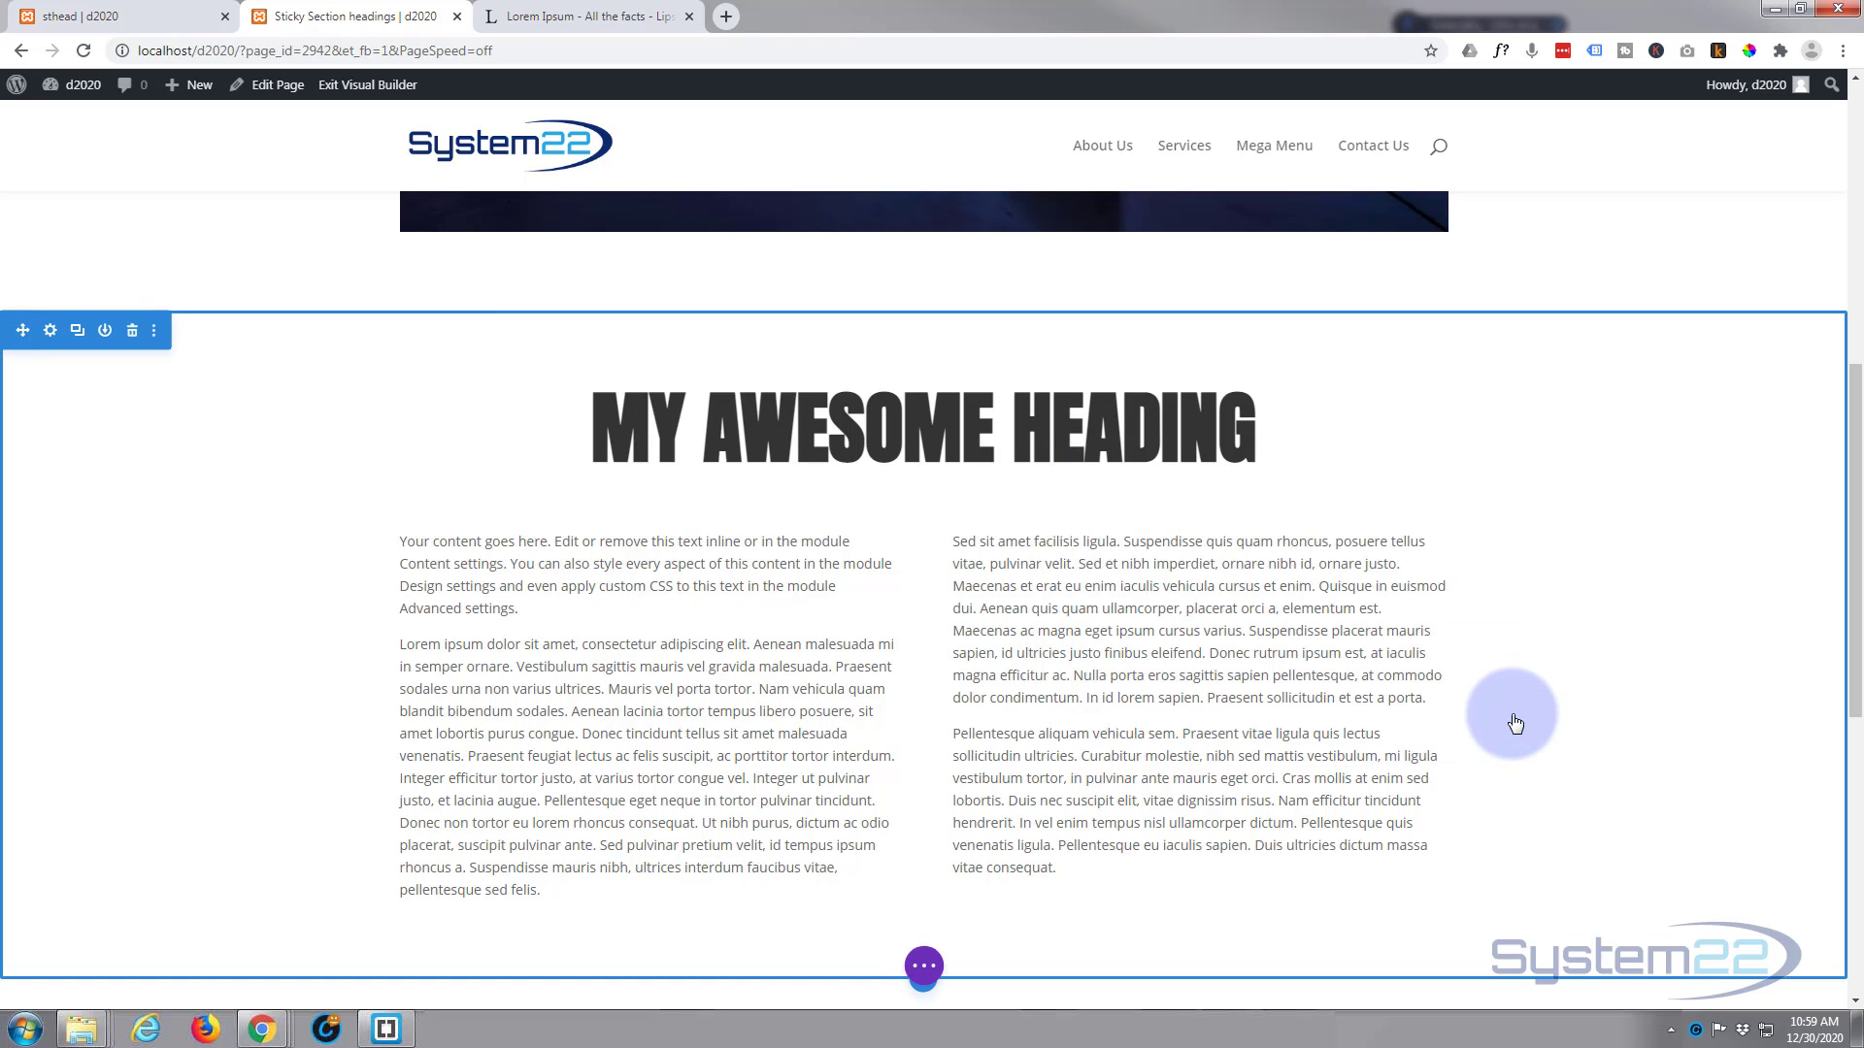
scroll(1612, 557, down, 3)
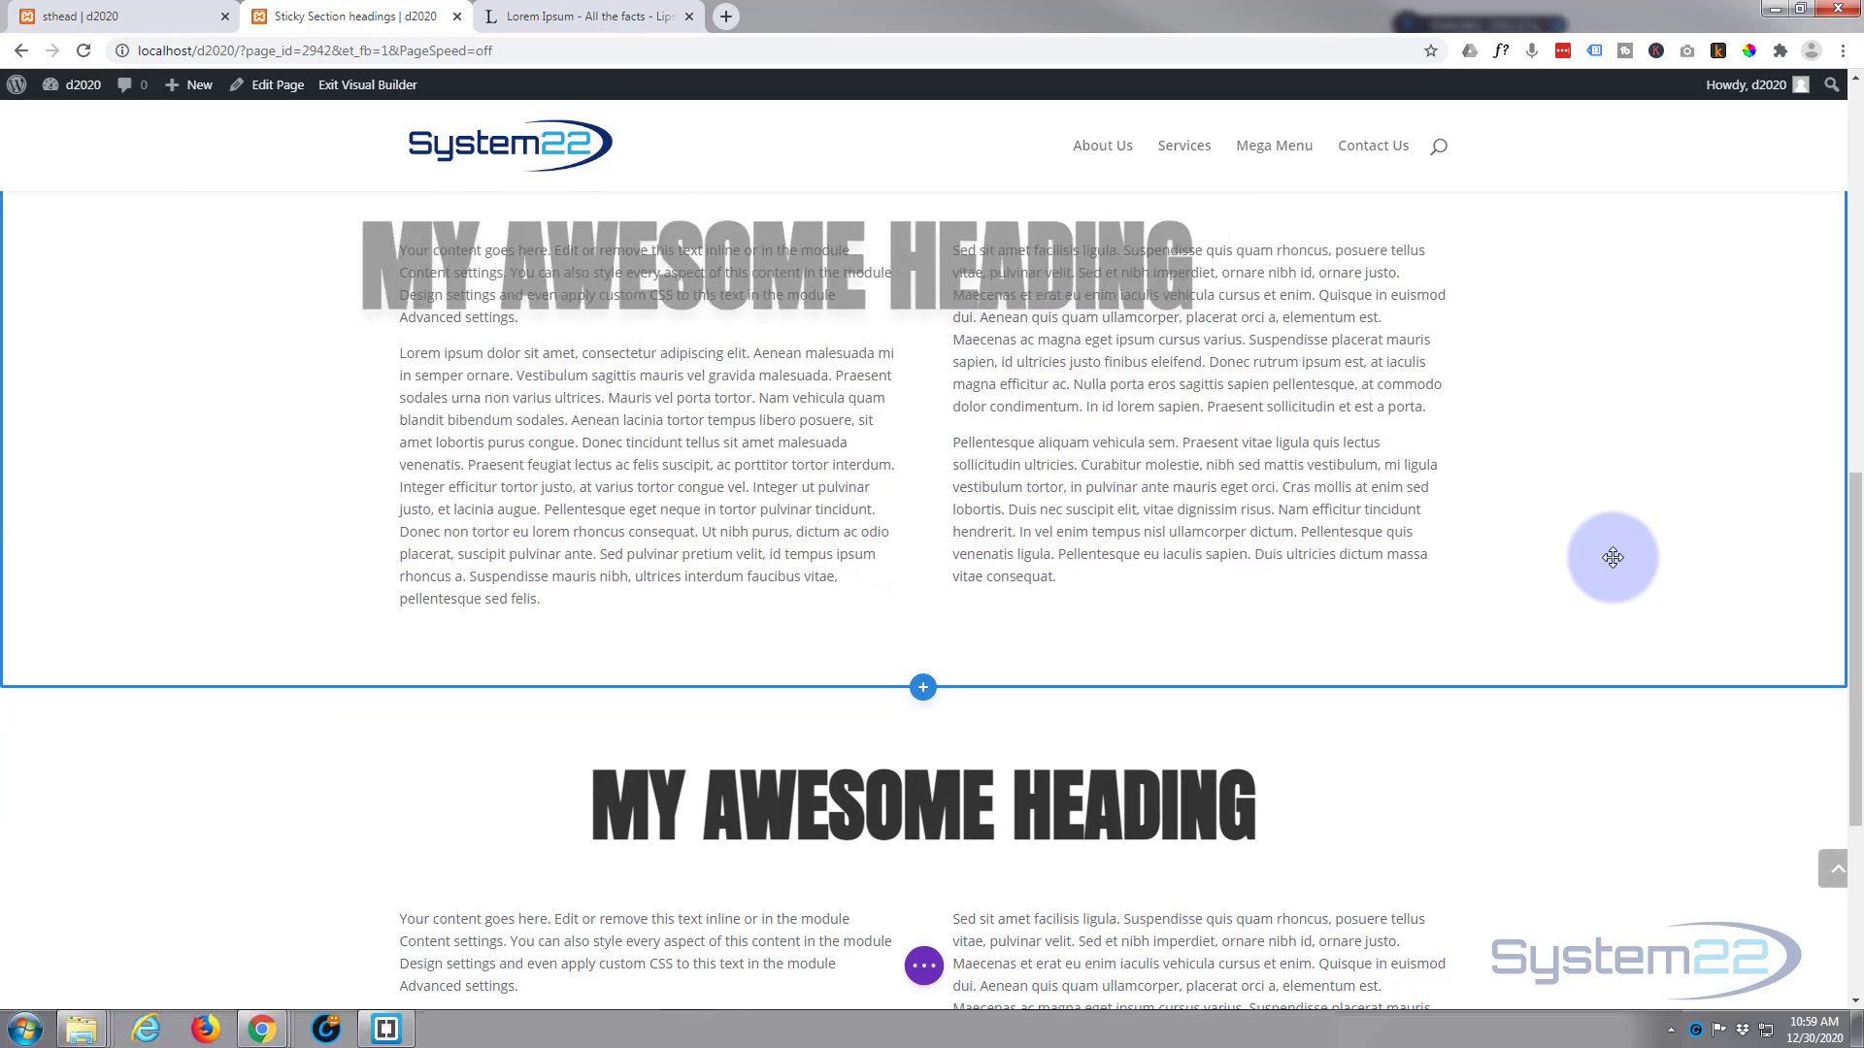
scroll(1612, 557, up, 5)
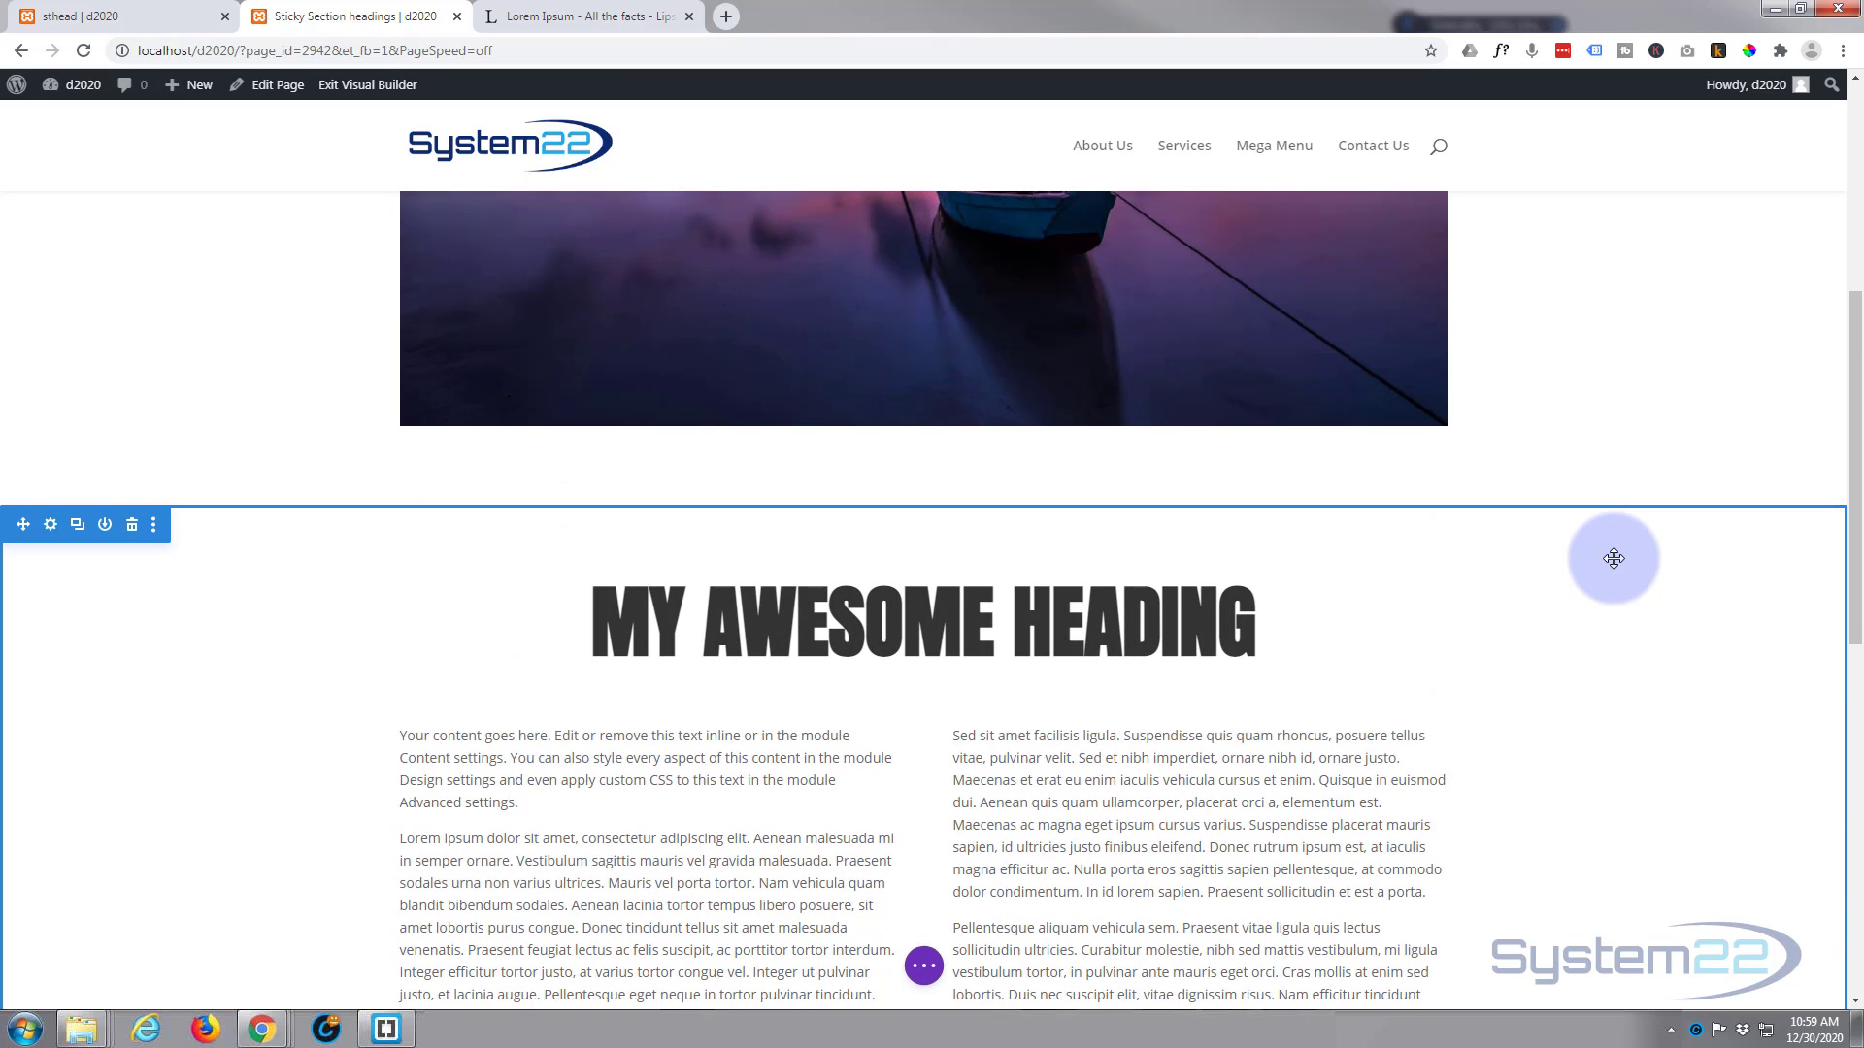
scroll(1613, 557, down, 4)
scroll(1357, 586, down, 2)
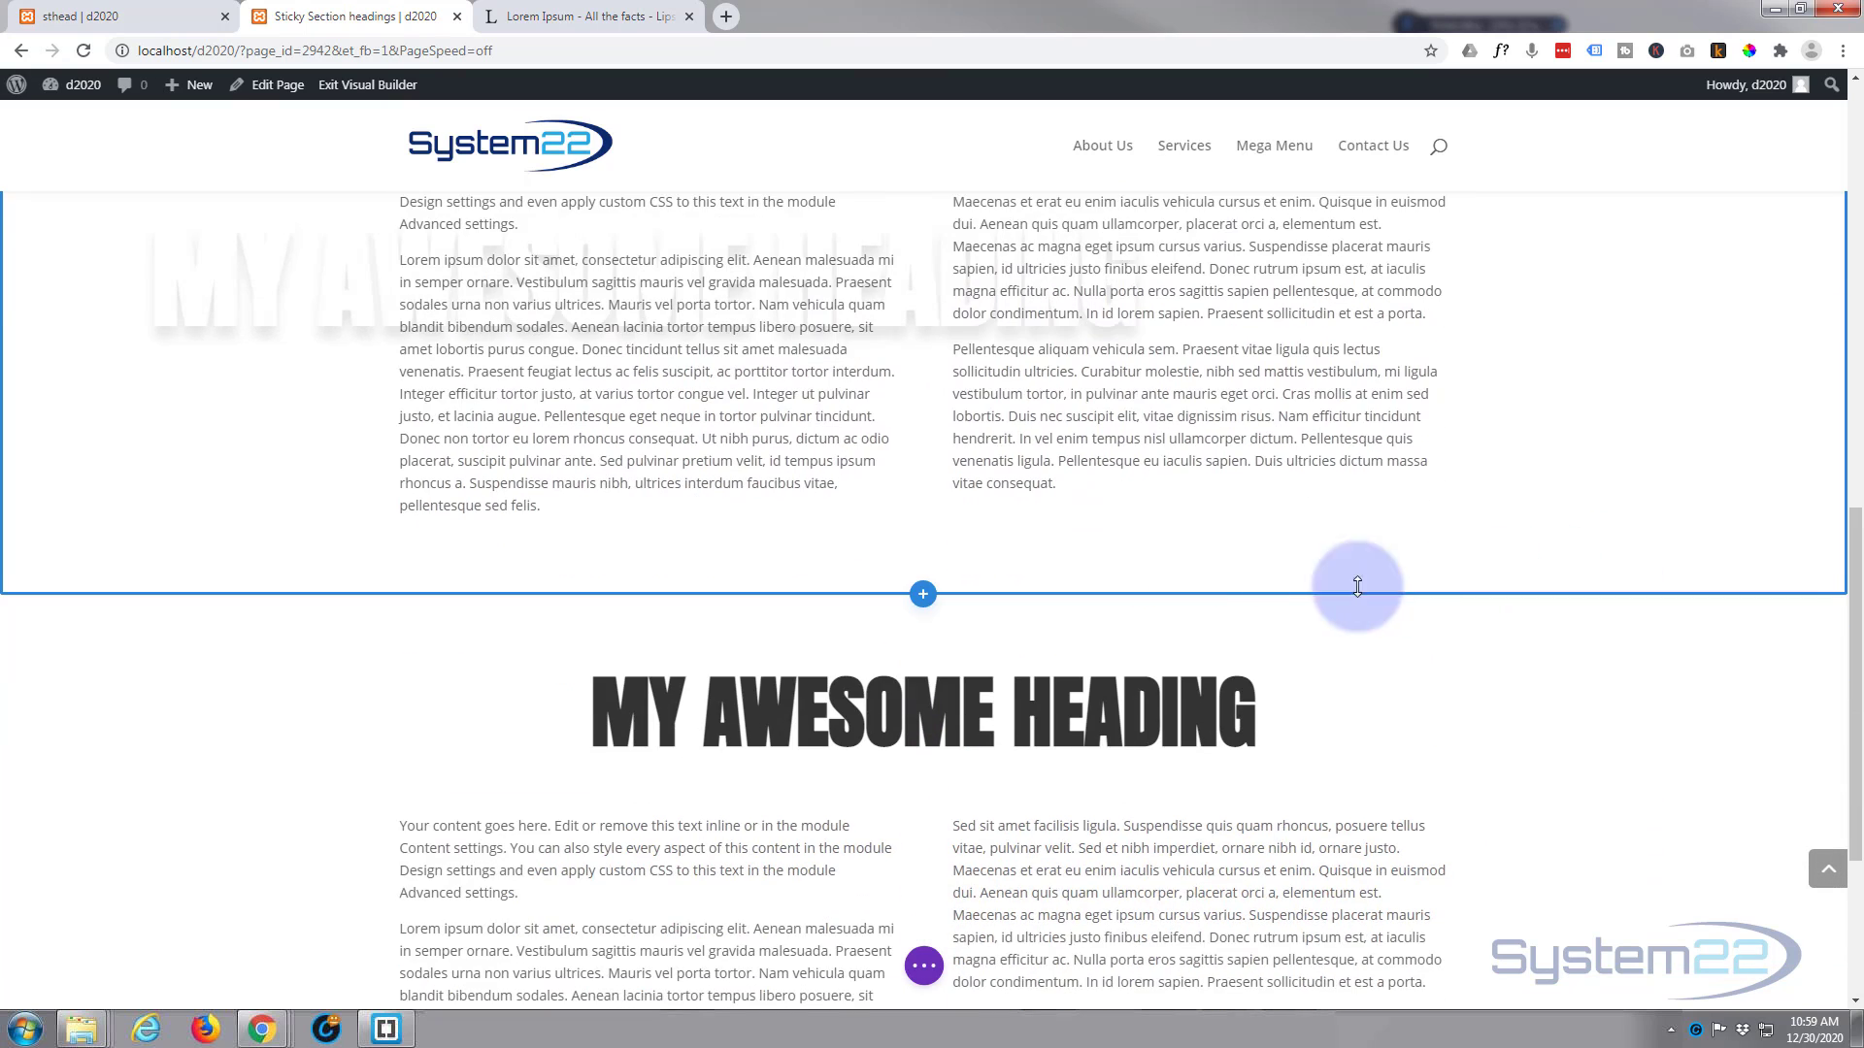
Step: Delete the second heading section and duplicate the updated first heading section twice
mouse_move(241, 632)
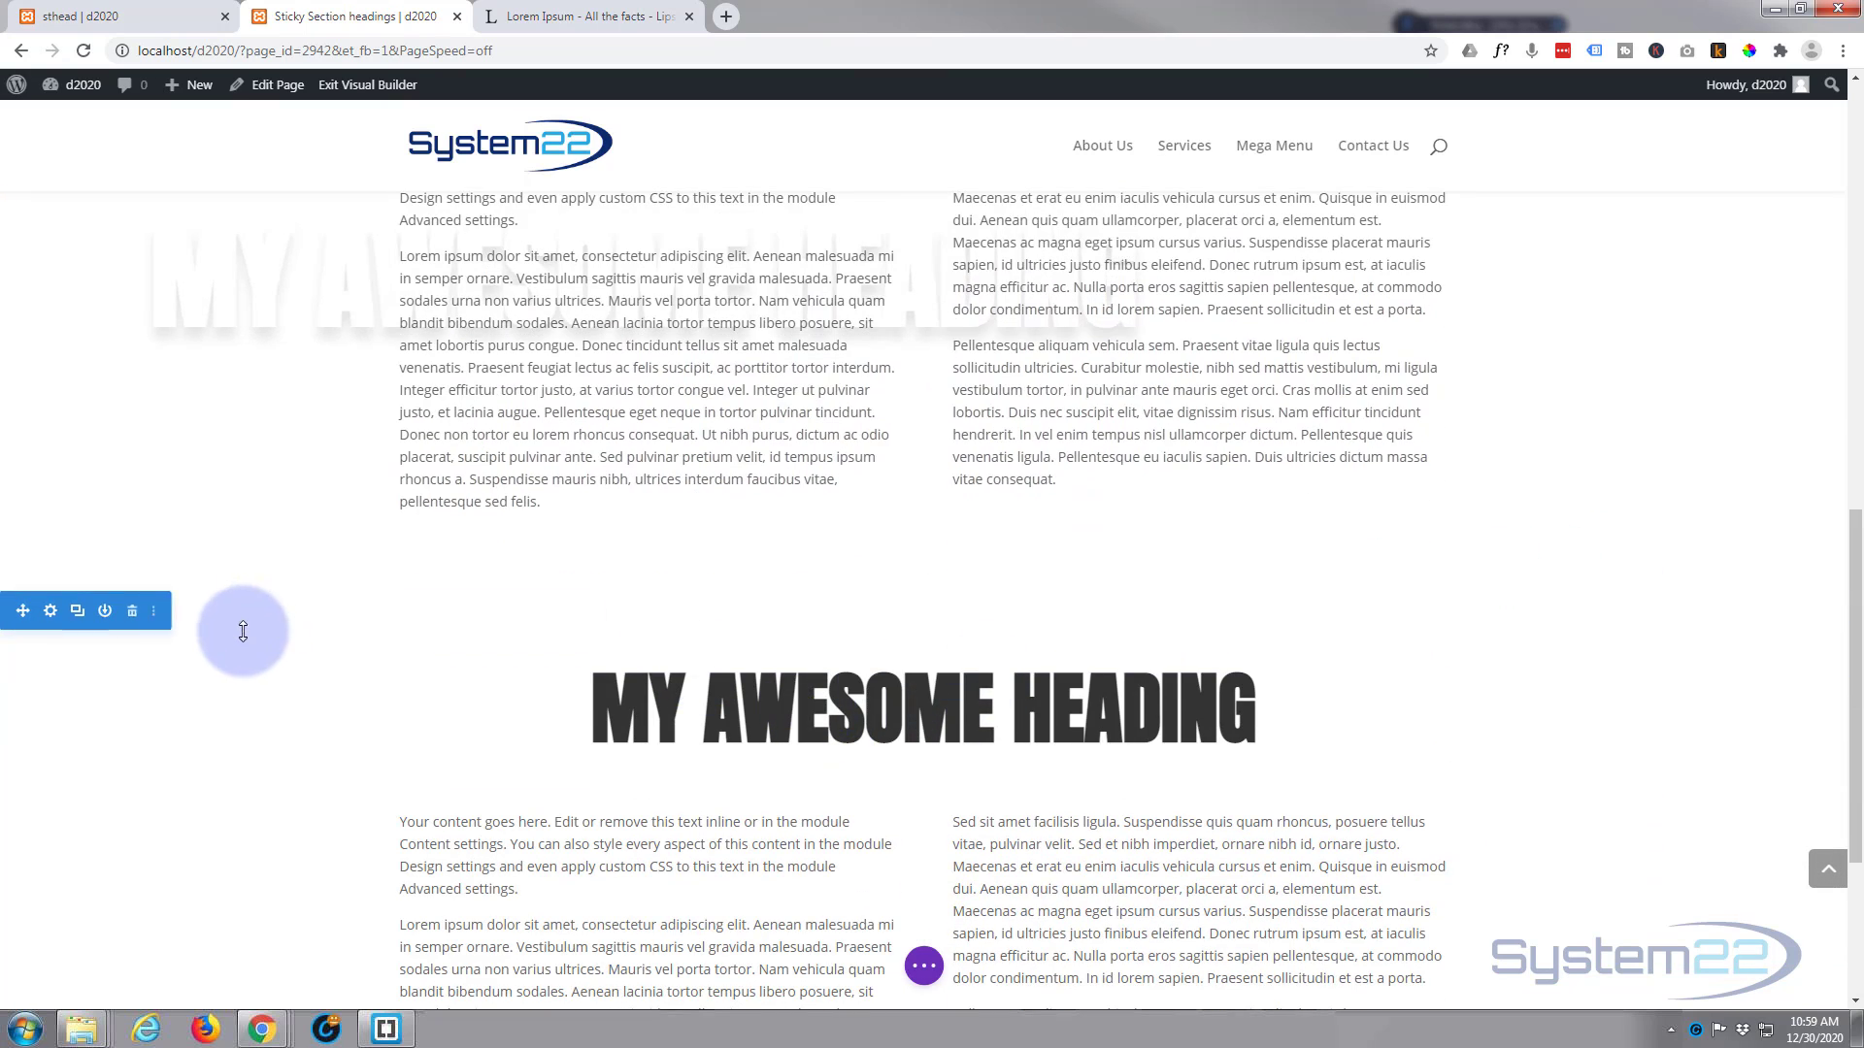
click(131, 613)
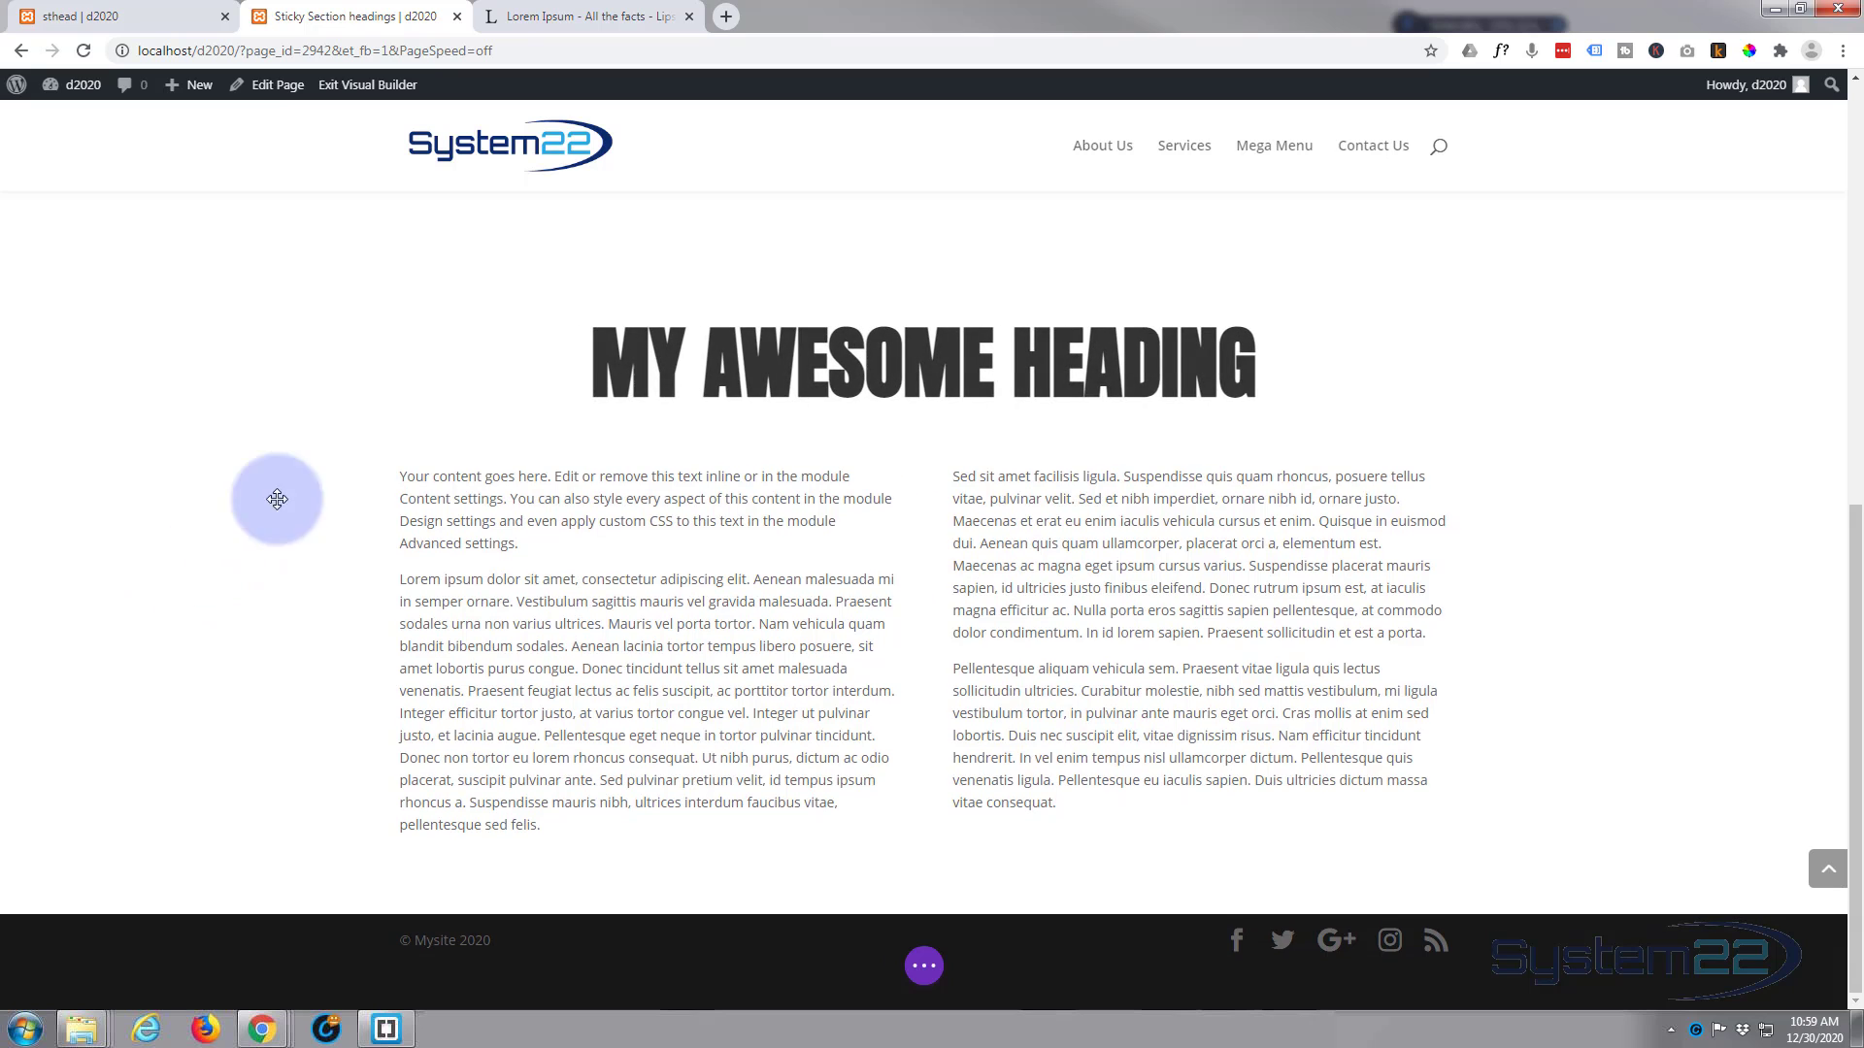
key(ctrl+z)
mouse_move(121, 582)
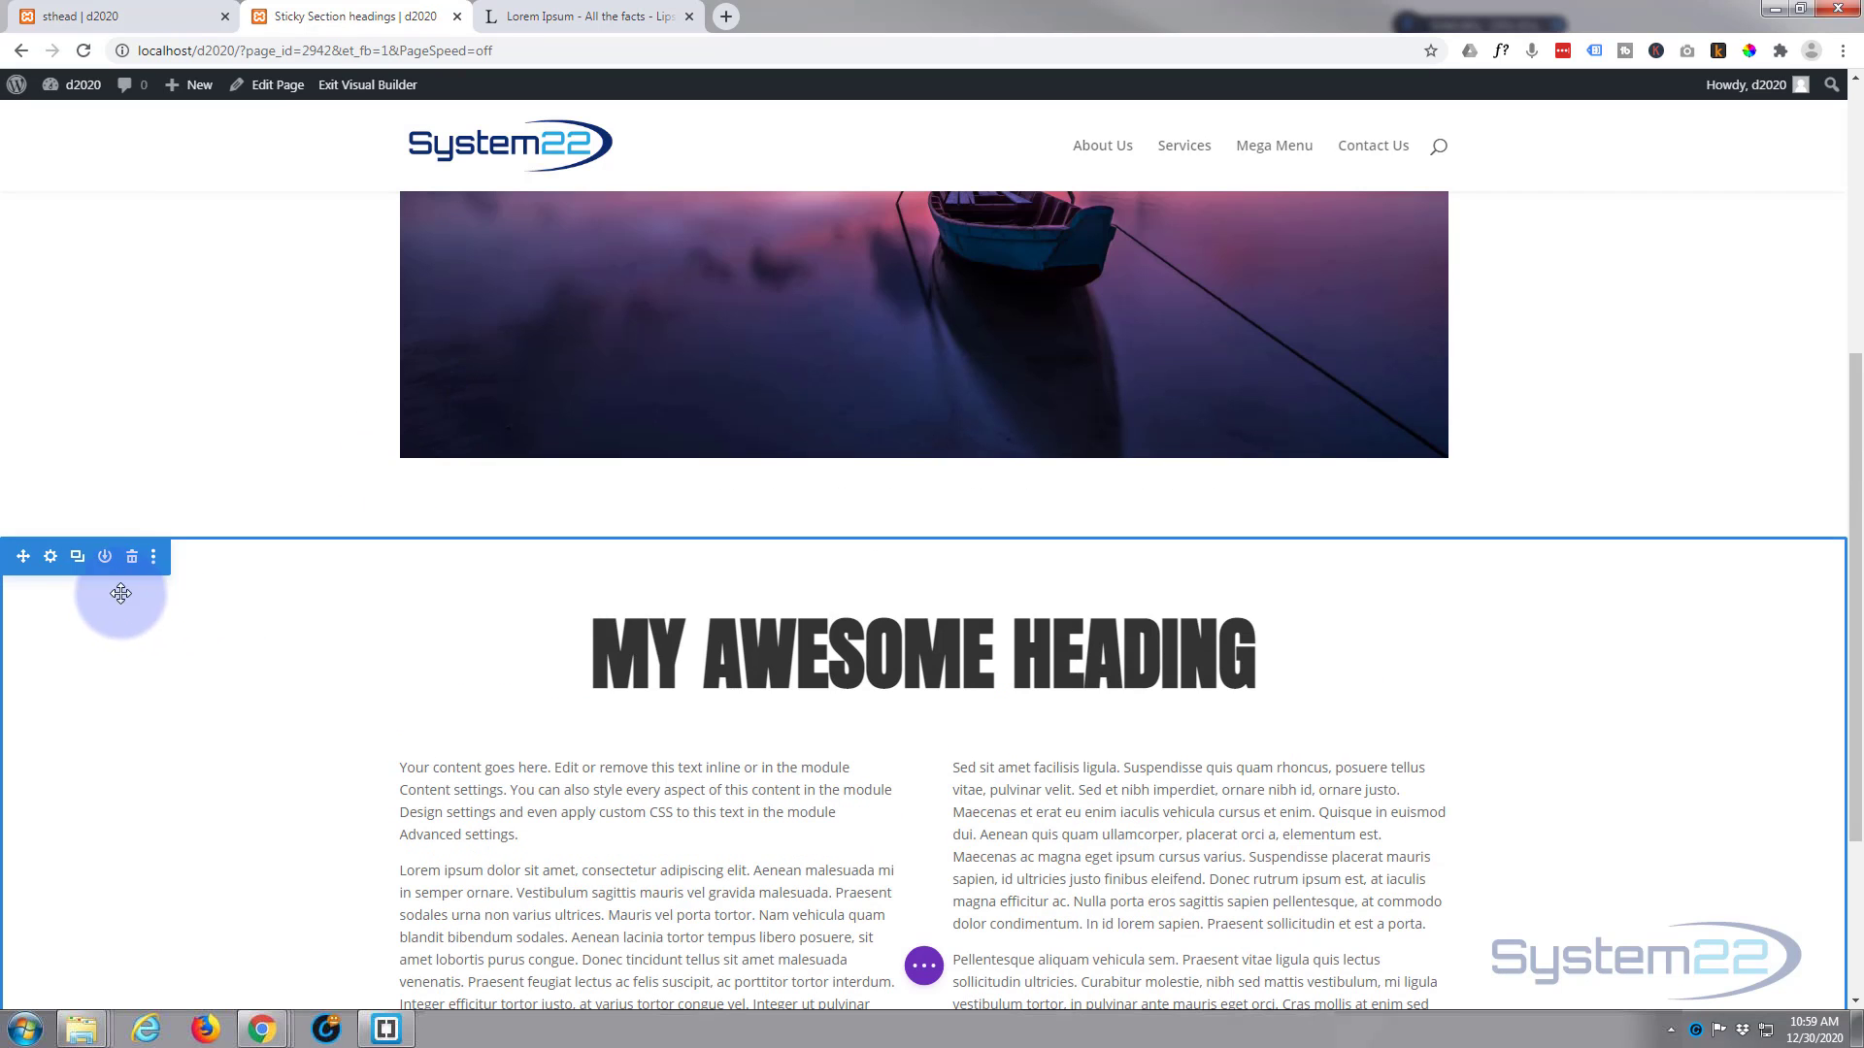
click(78, 557)
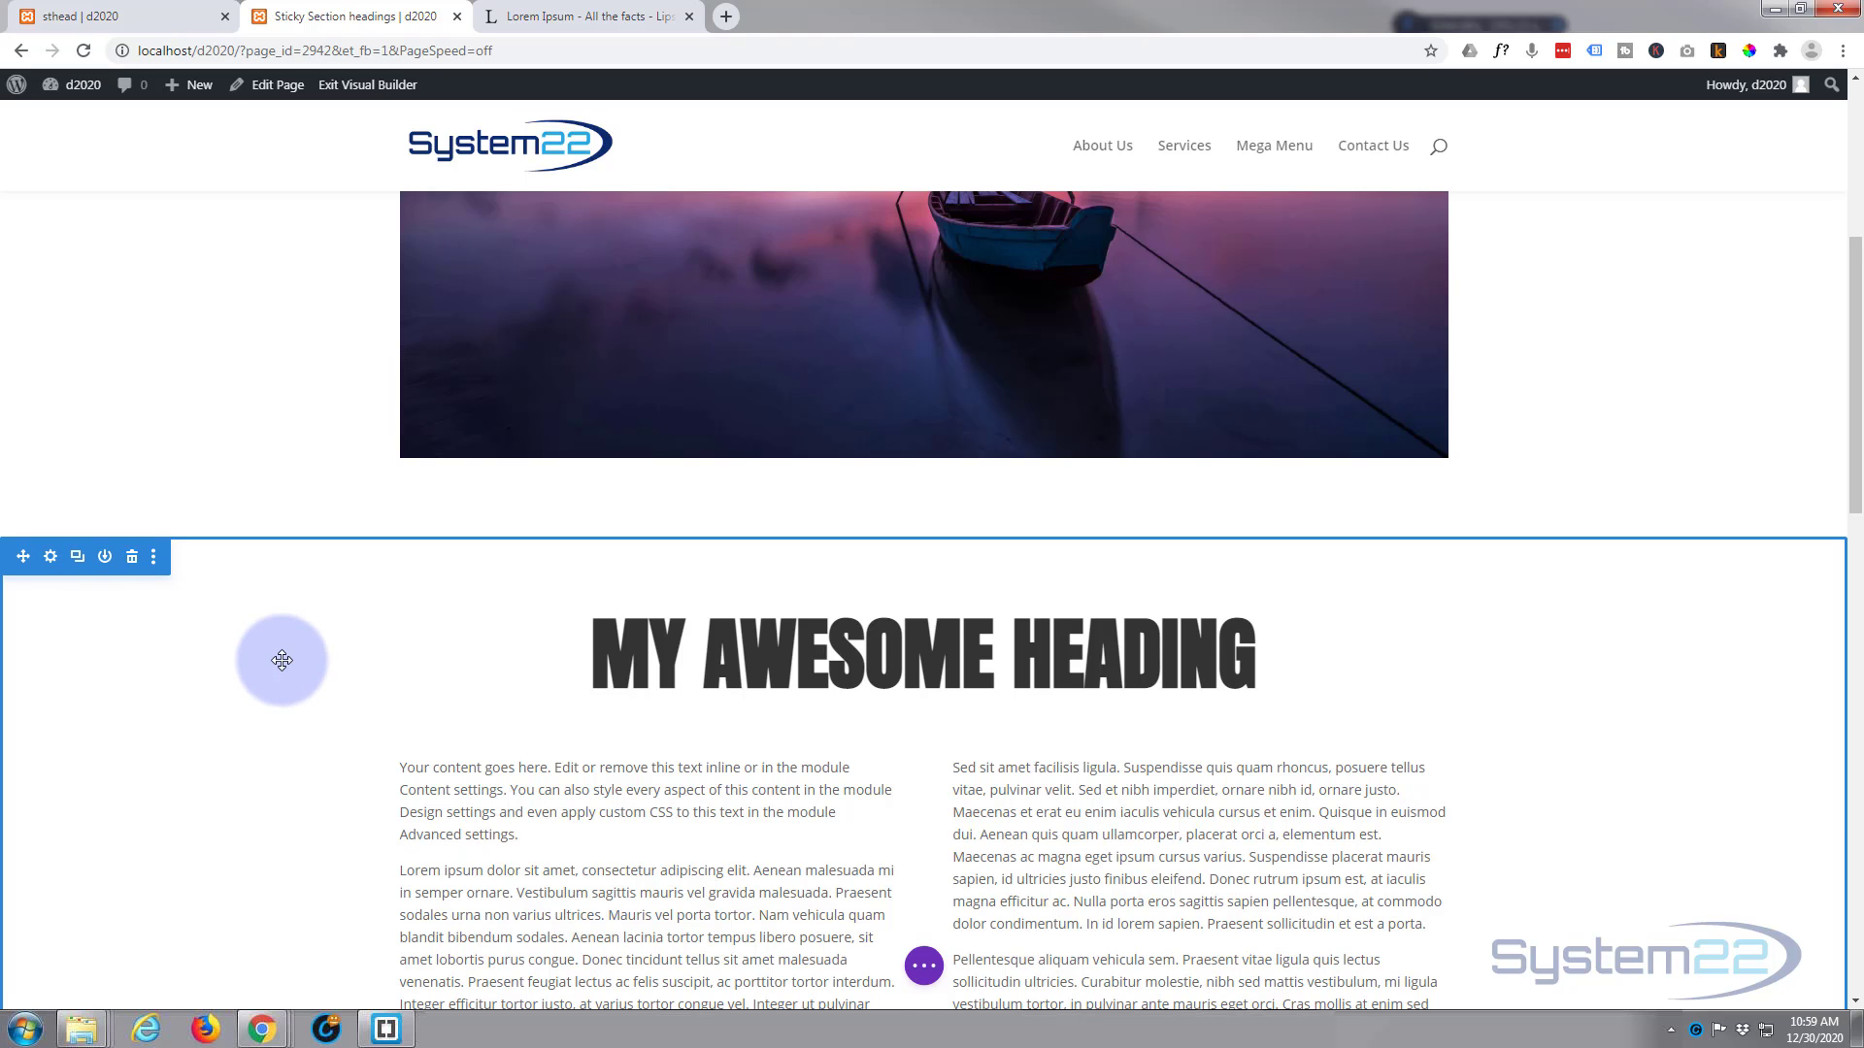
Step: Change the heading text in the second heading section to "Another Heading" and save the text settings
scroll(279, 669, down, 7)
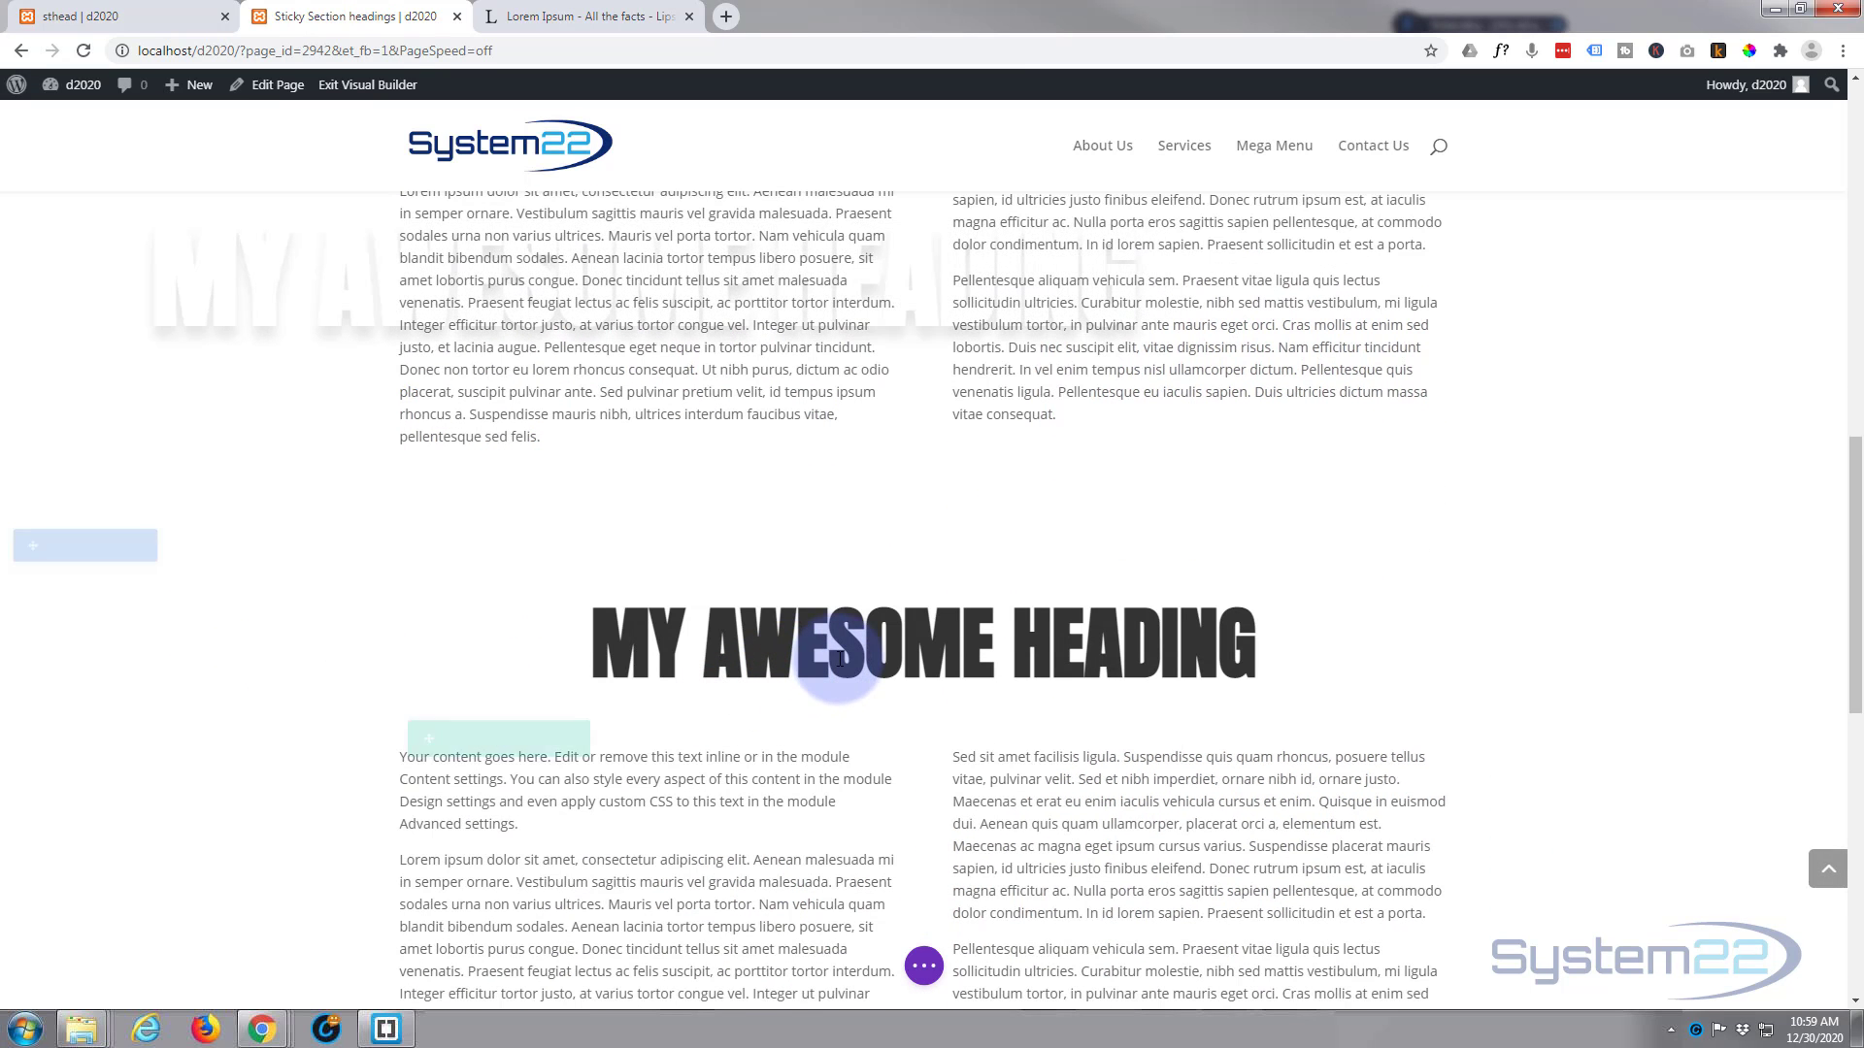
mouse_move(860, 642)
click(889, 616)
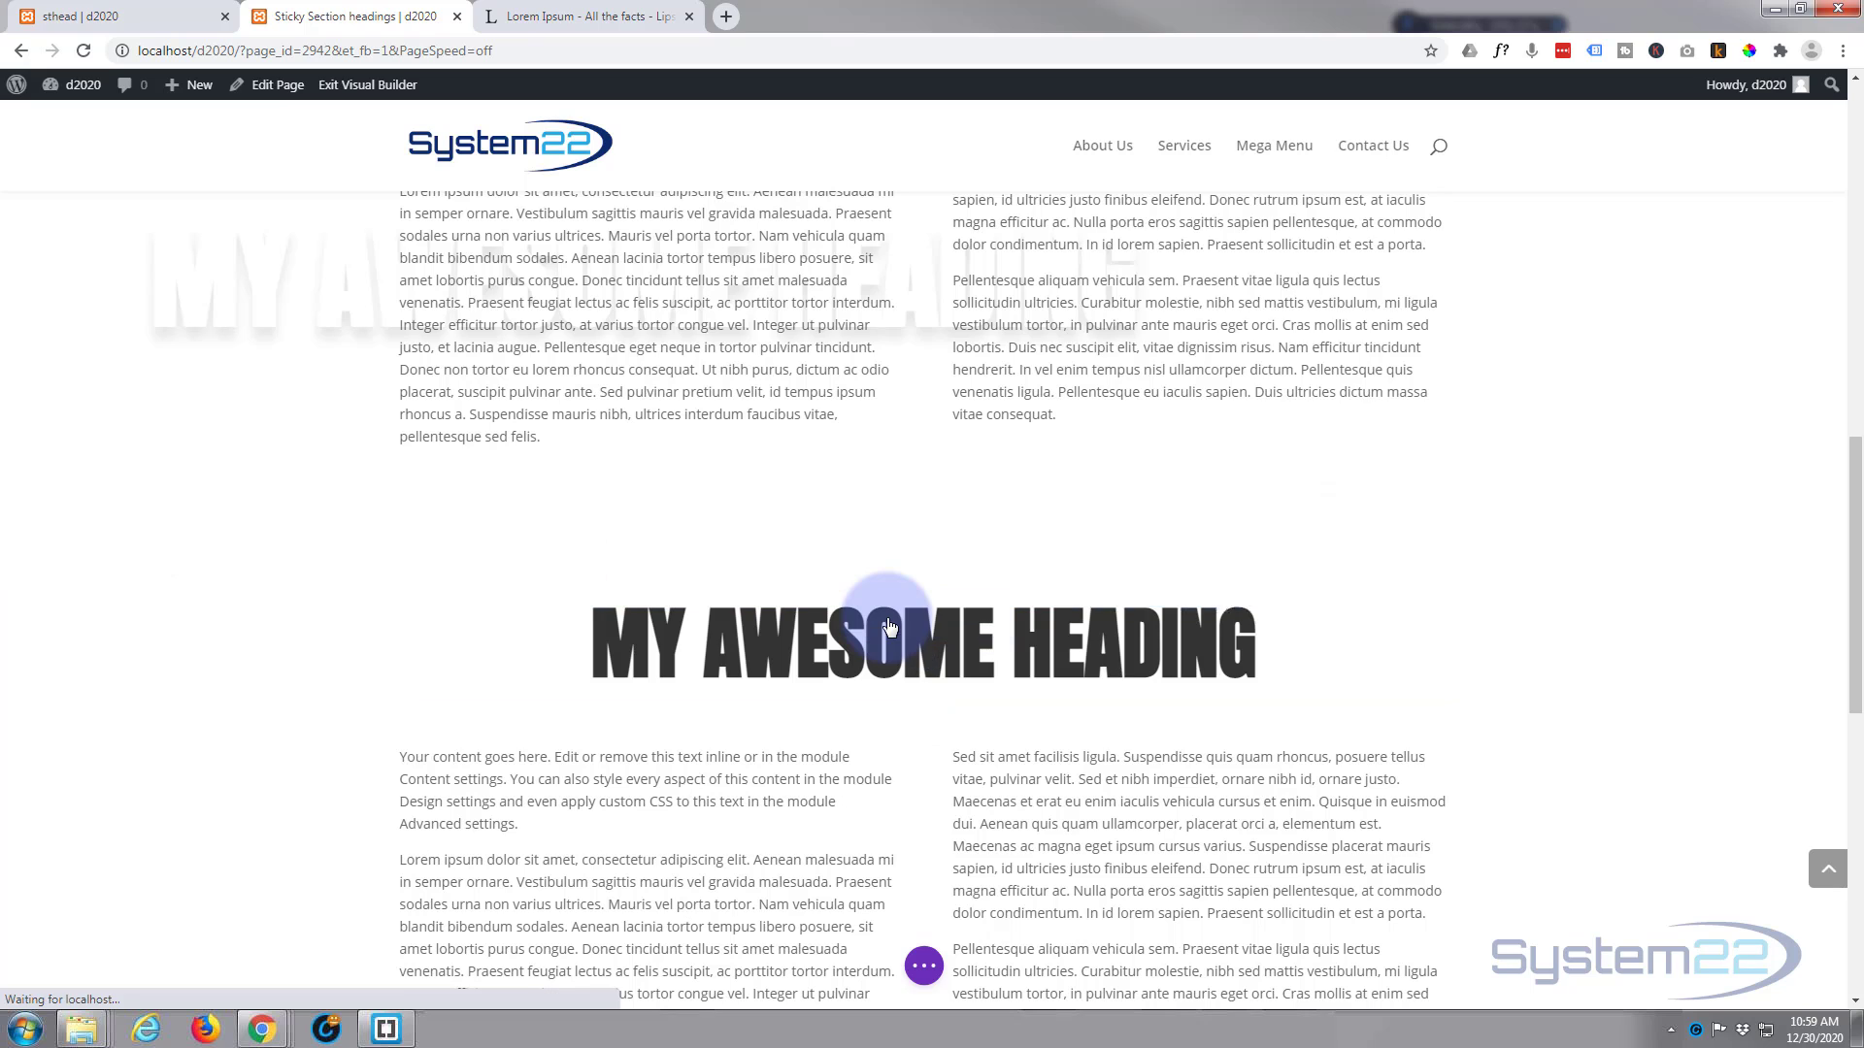
drag(1285, 652, 1124, 652)
text(Anothe)
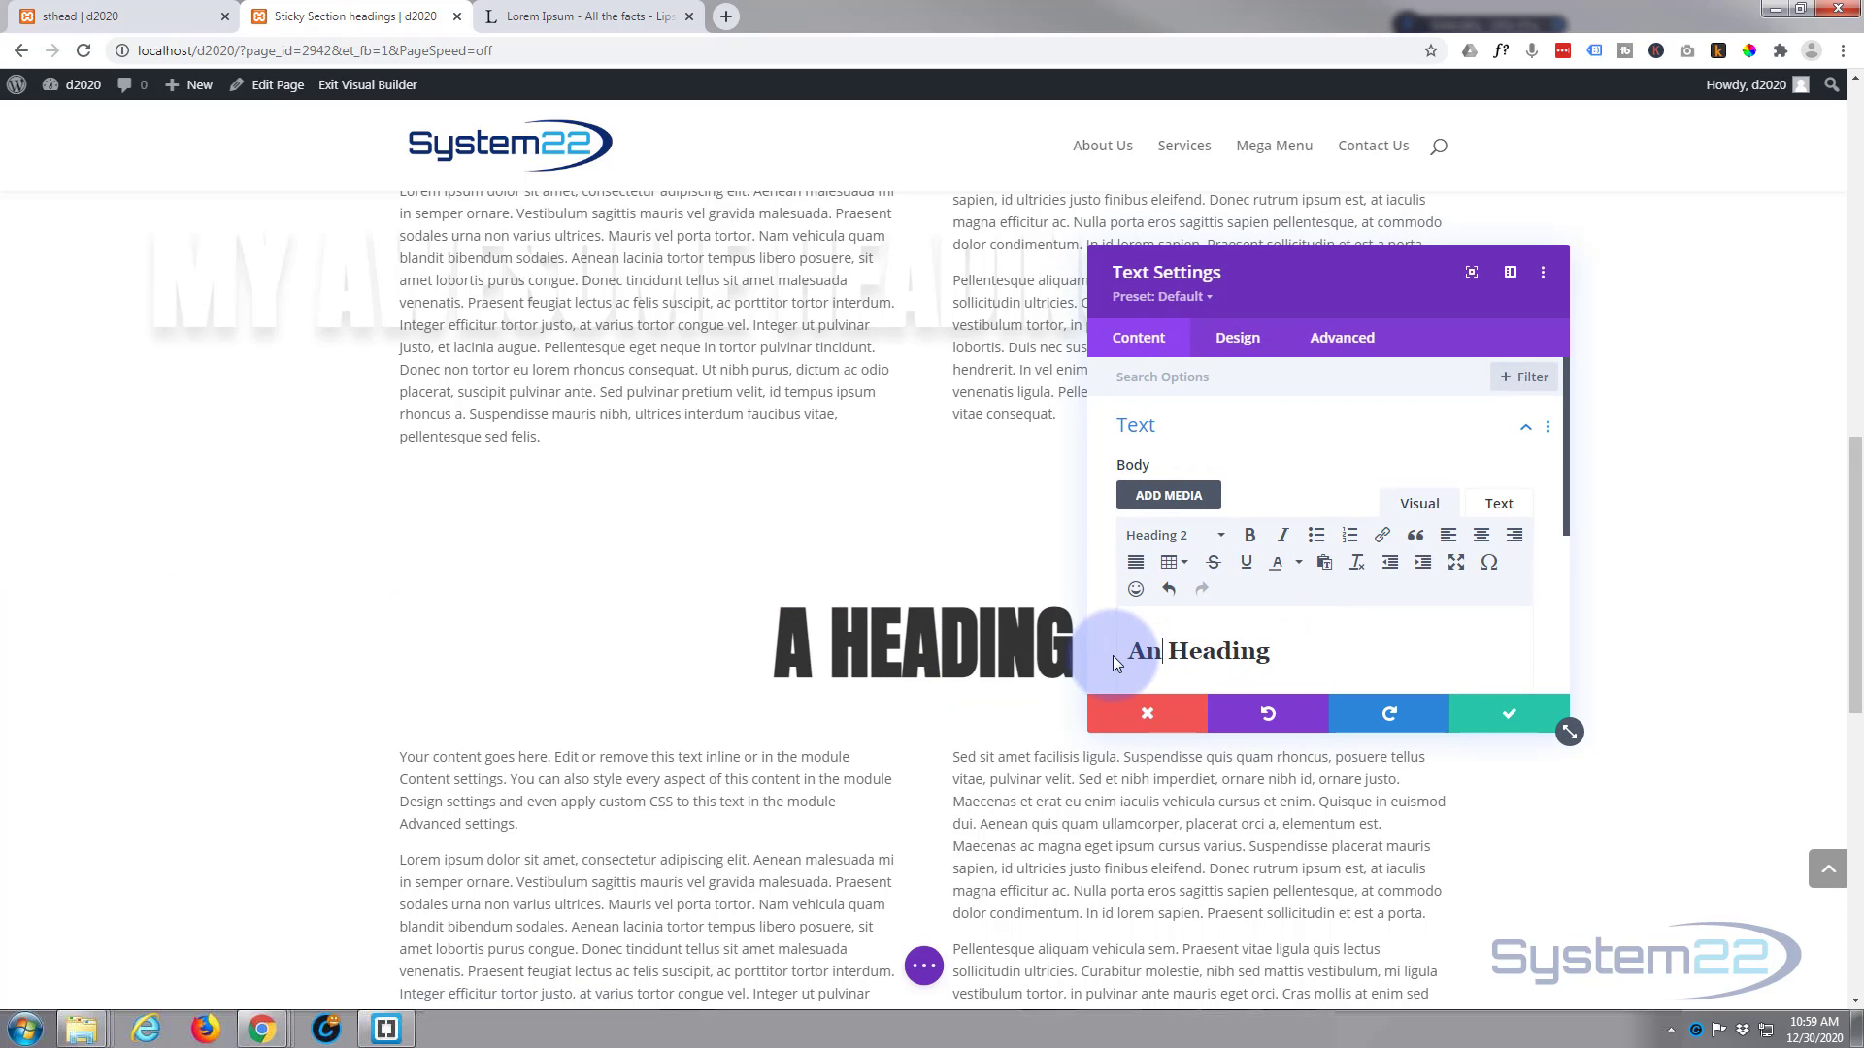
text(r)
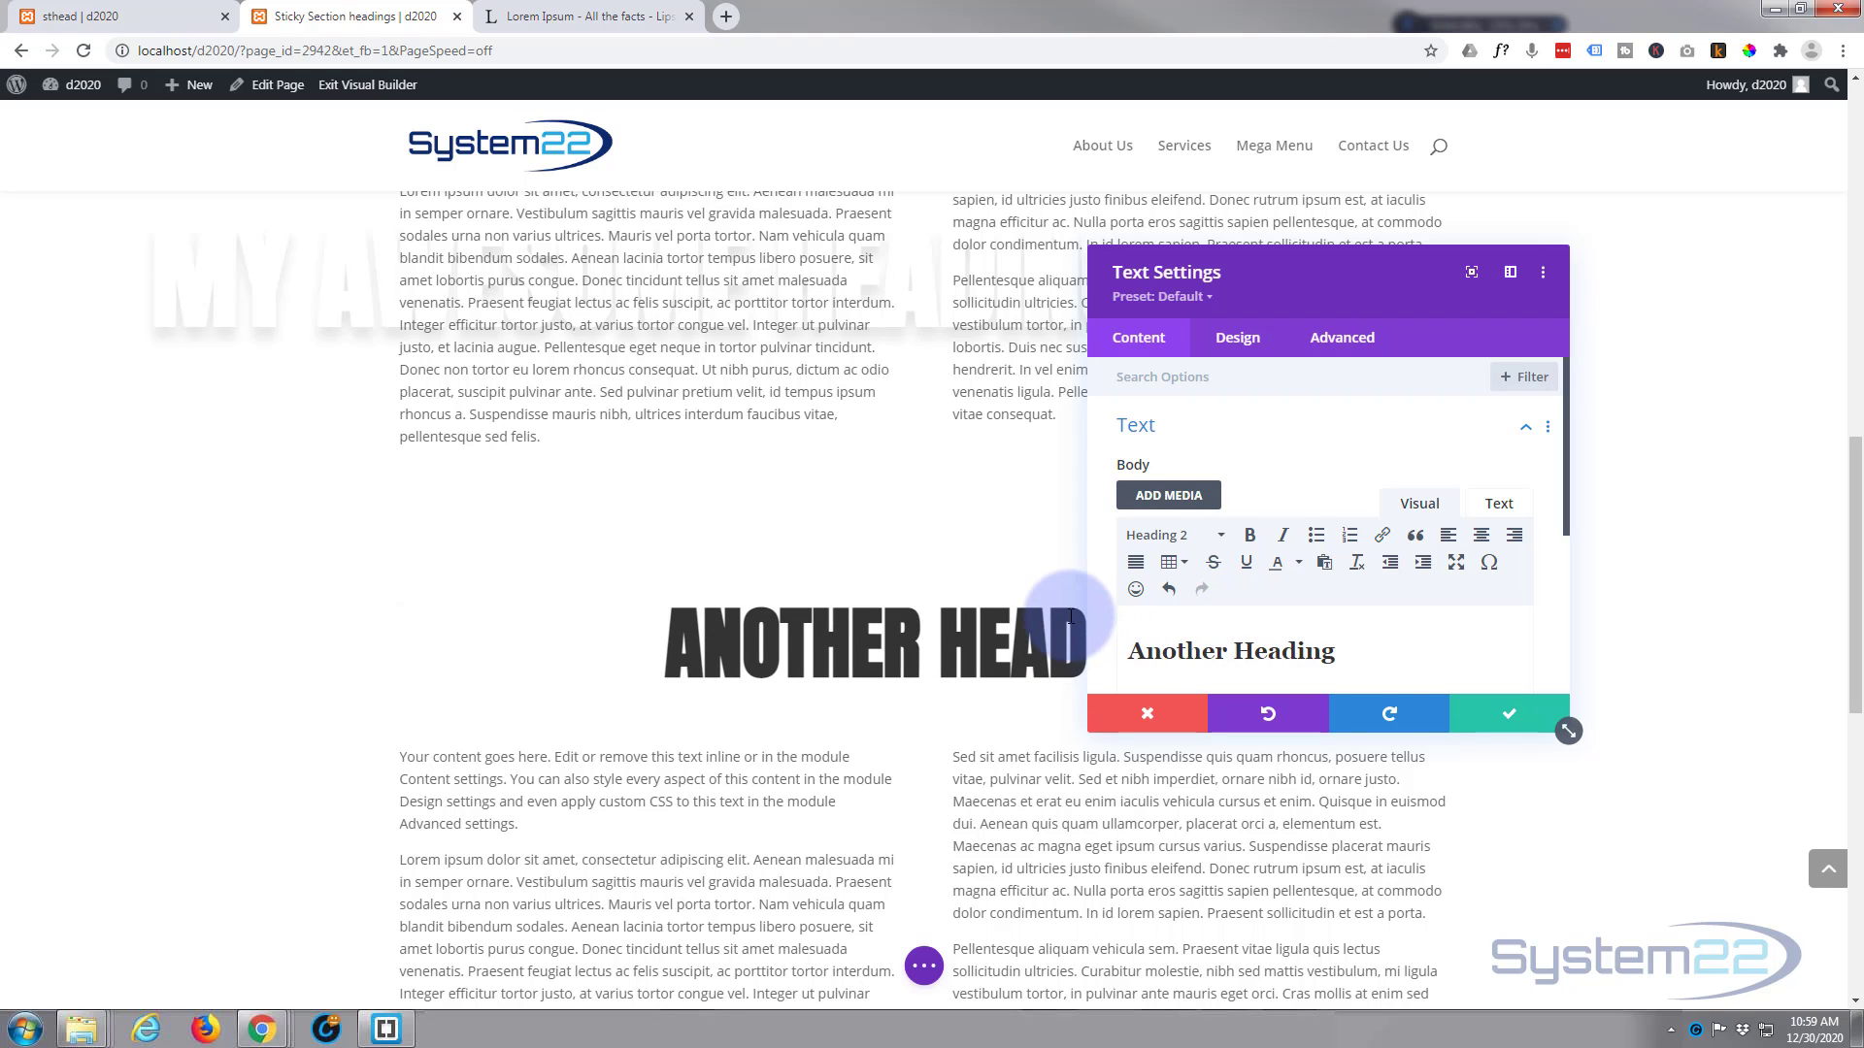
click(1540, 715)
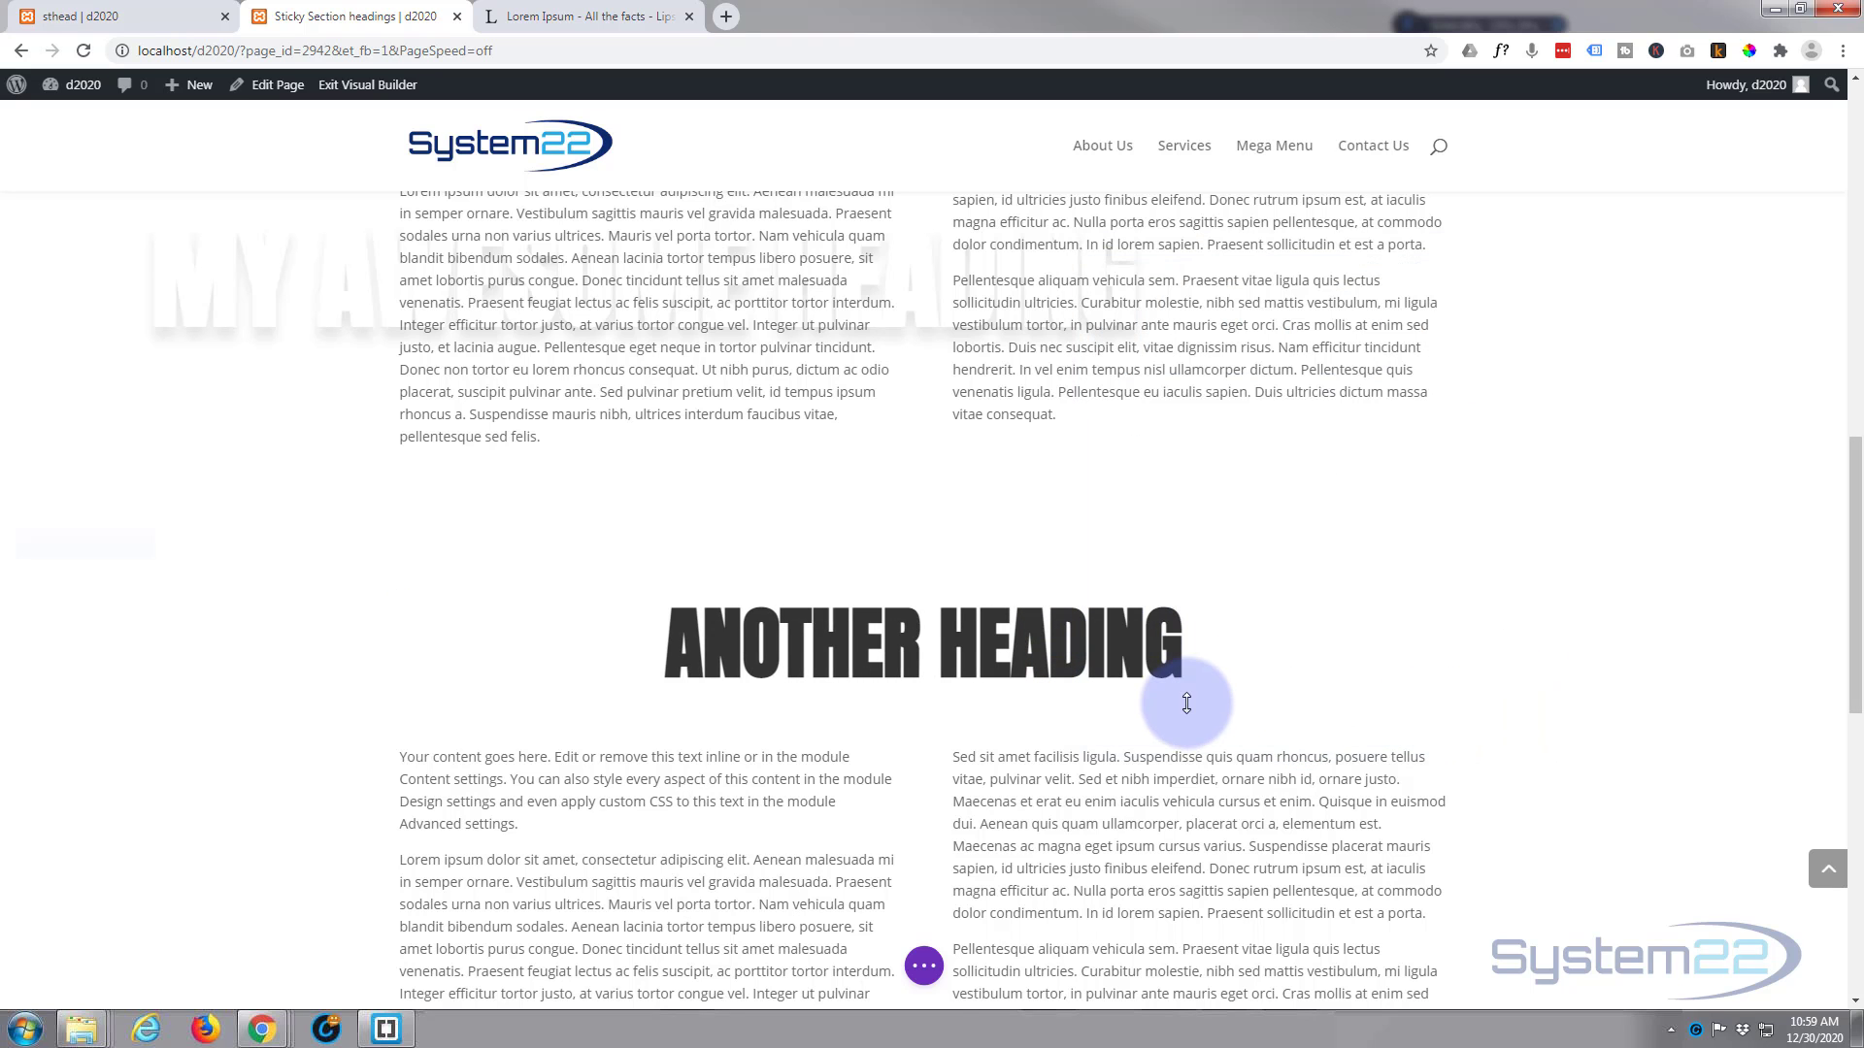
Step: Change the heading text in the third heading section to "The Last Heading" and save the text settings
scroll(1180, 699, down, 6)
scroll(1175, 700, down, 2)
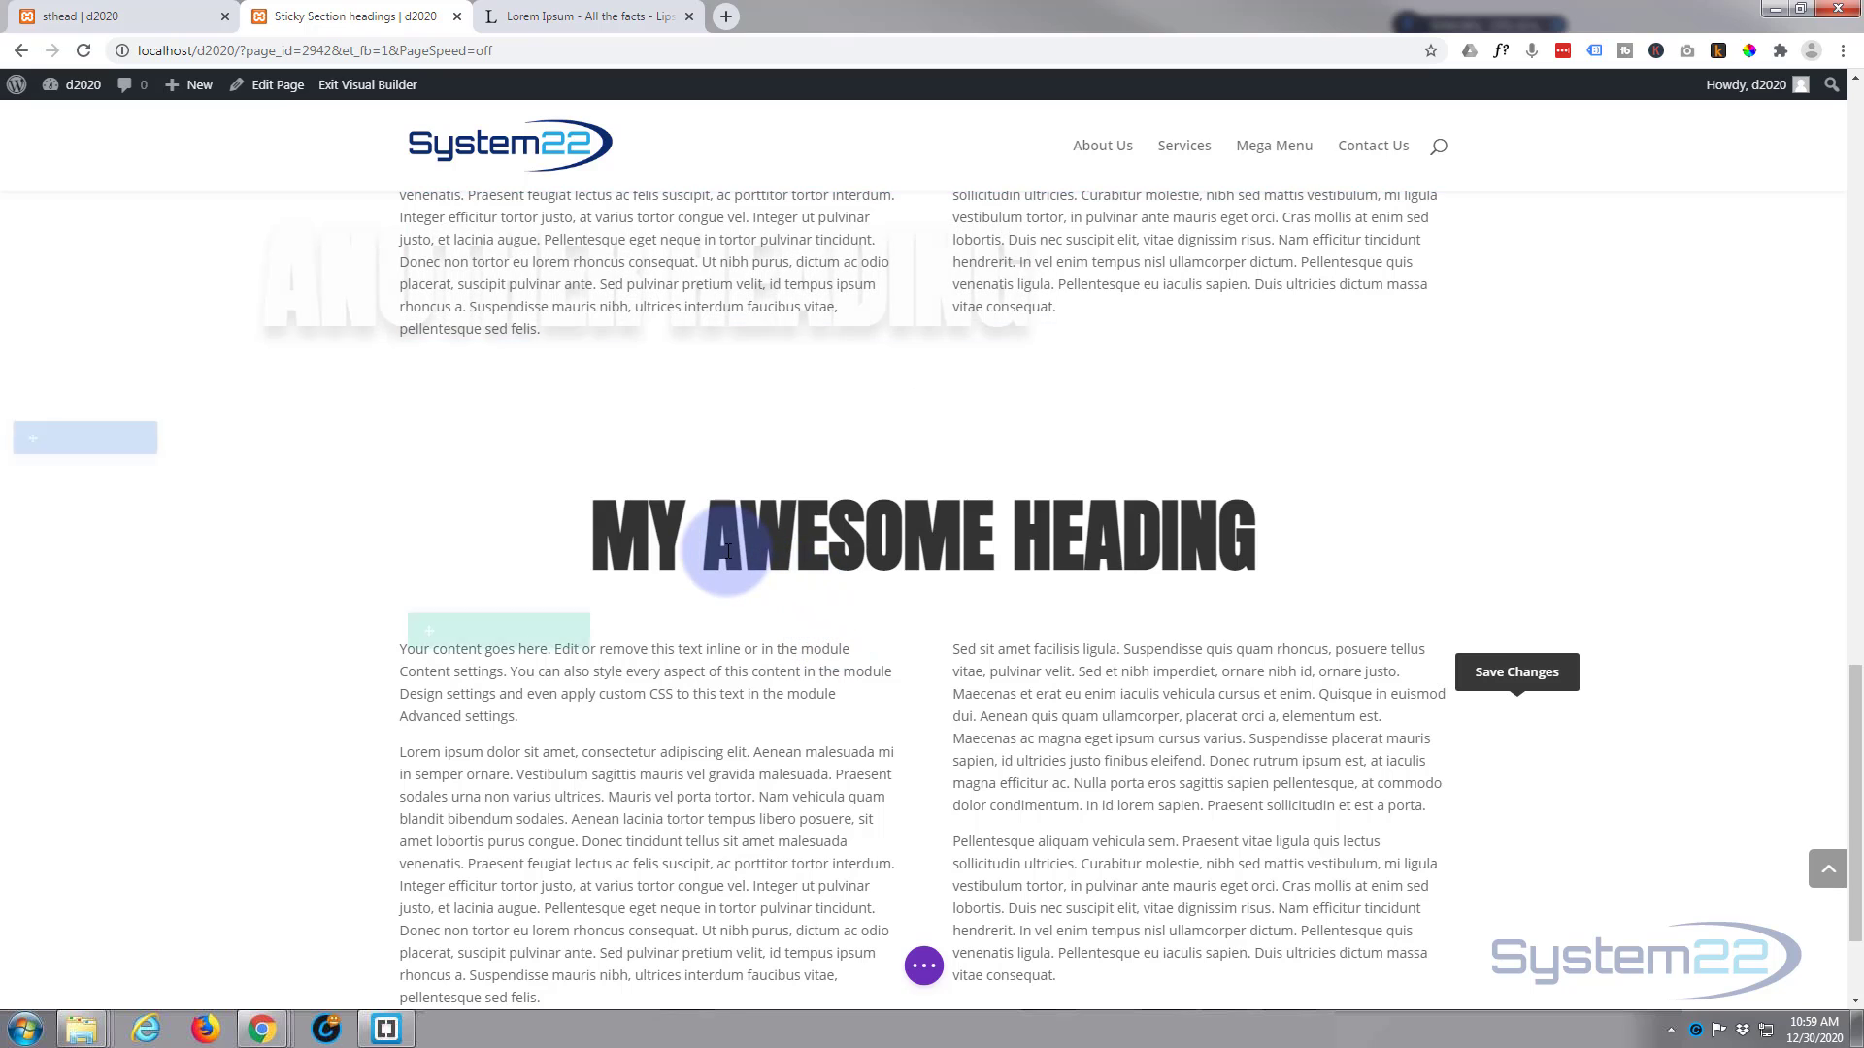
mouse_move(898, 516)
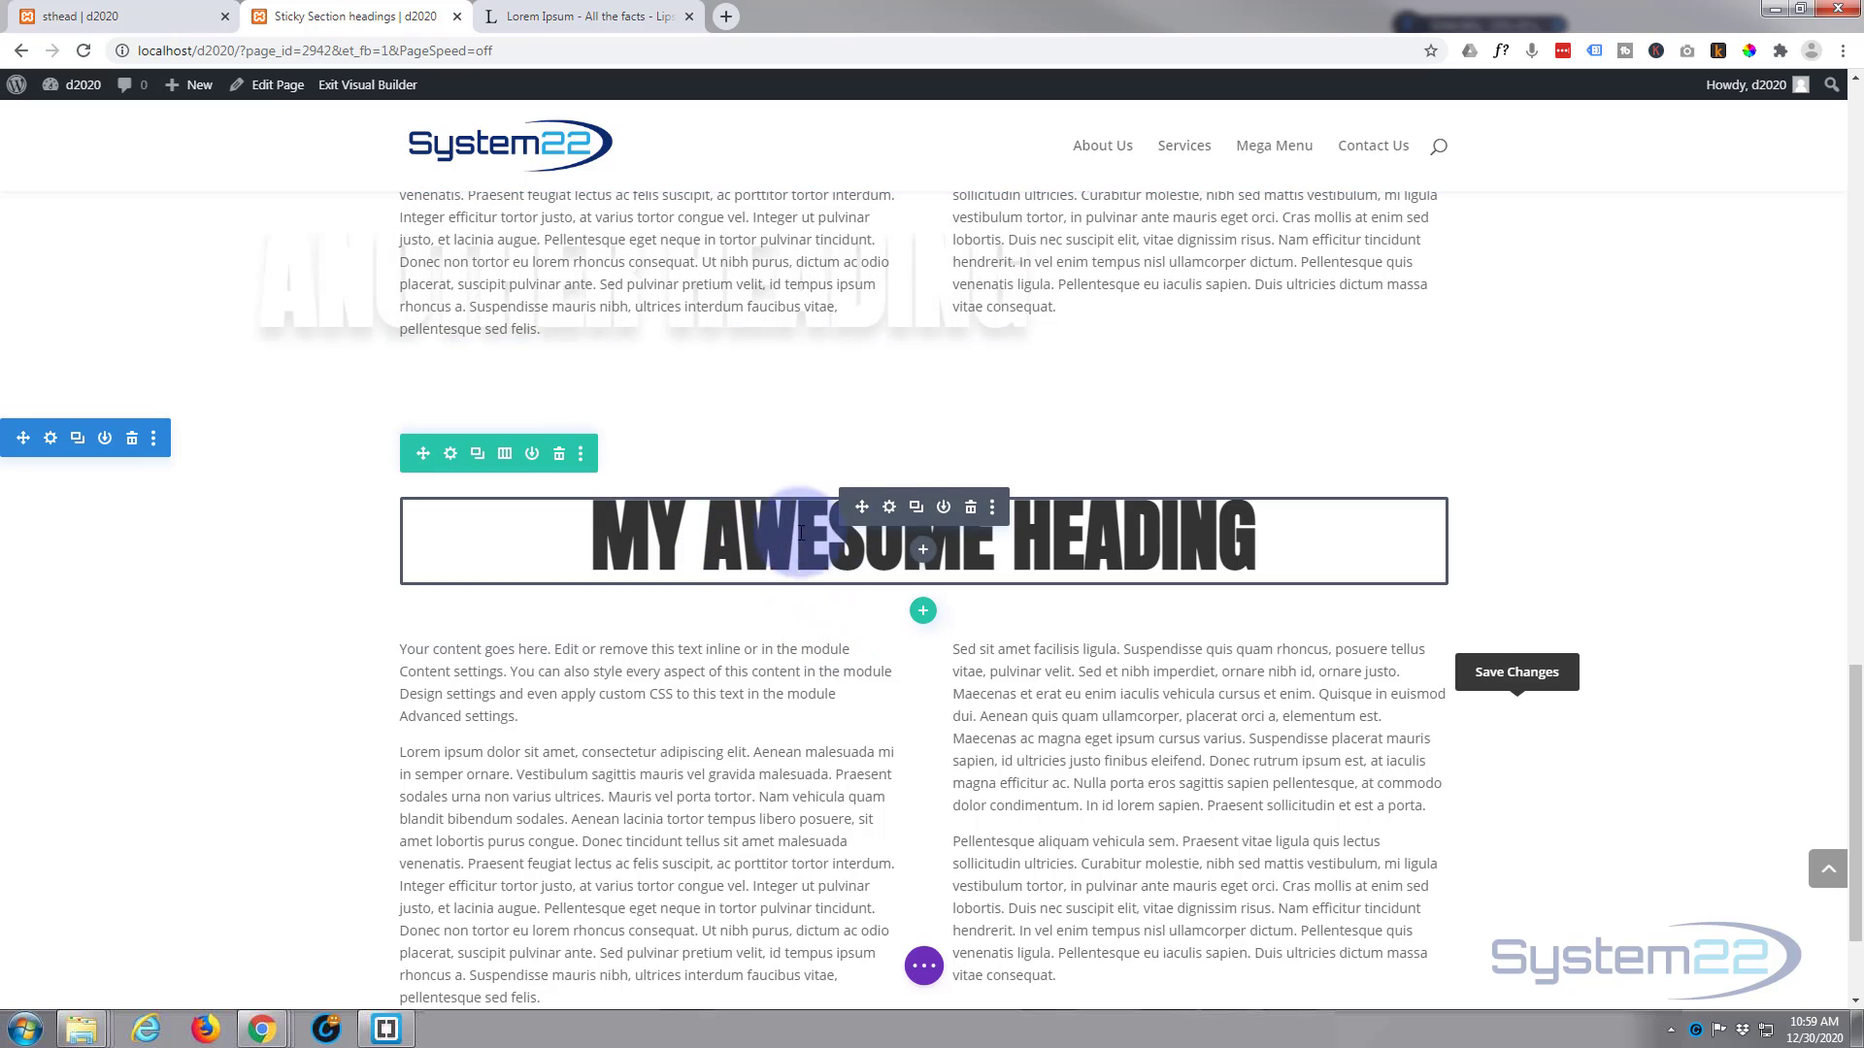
click(889, 507)
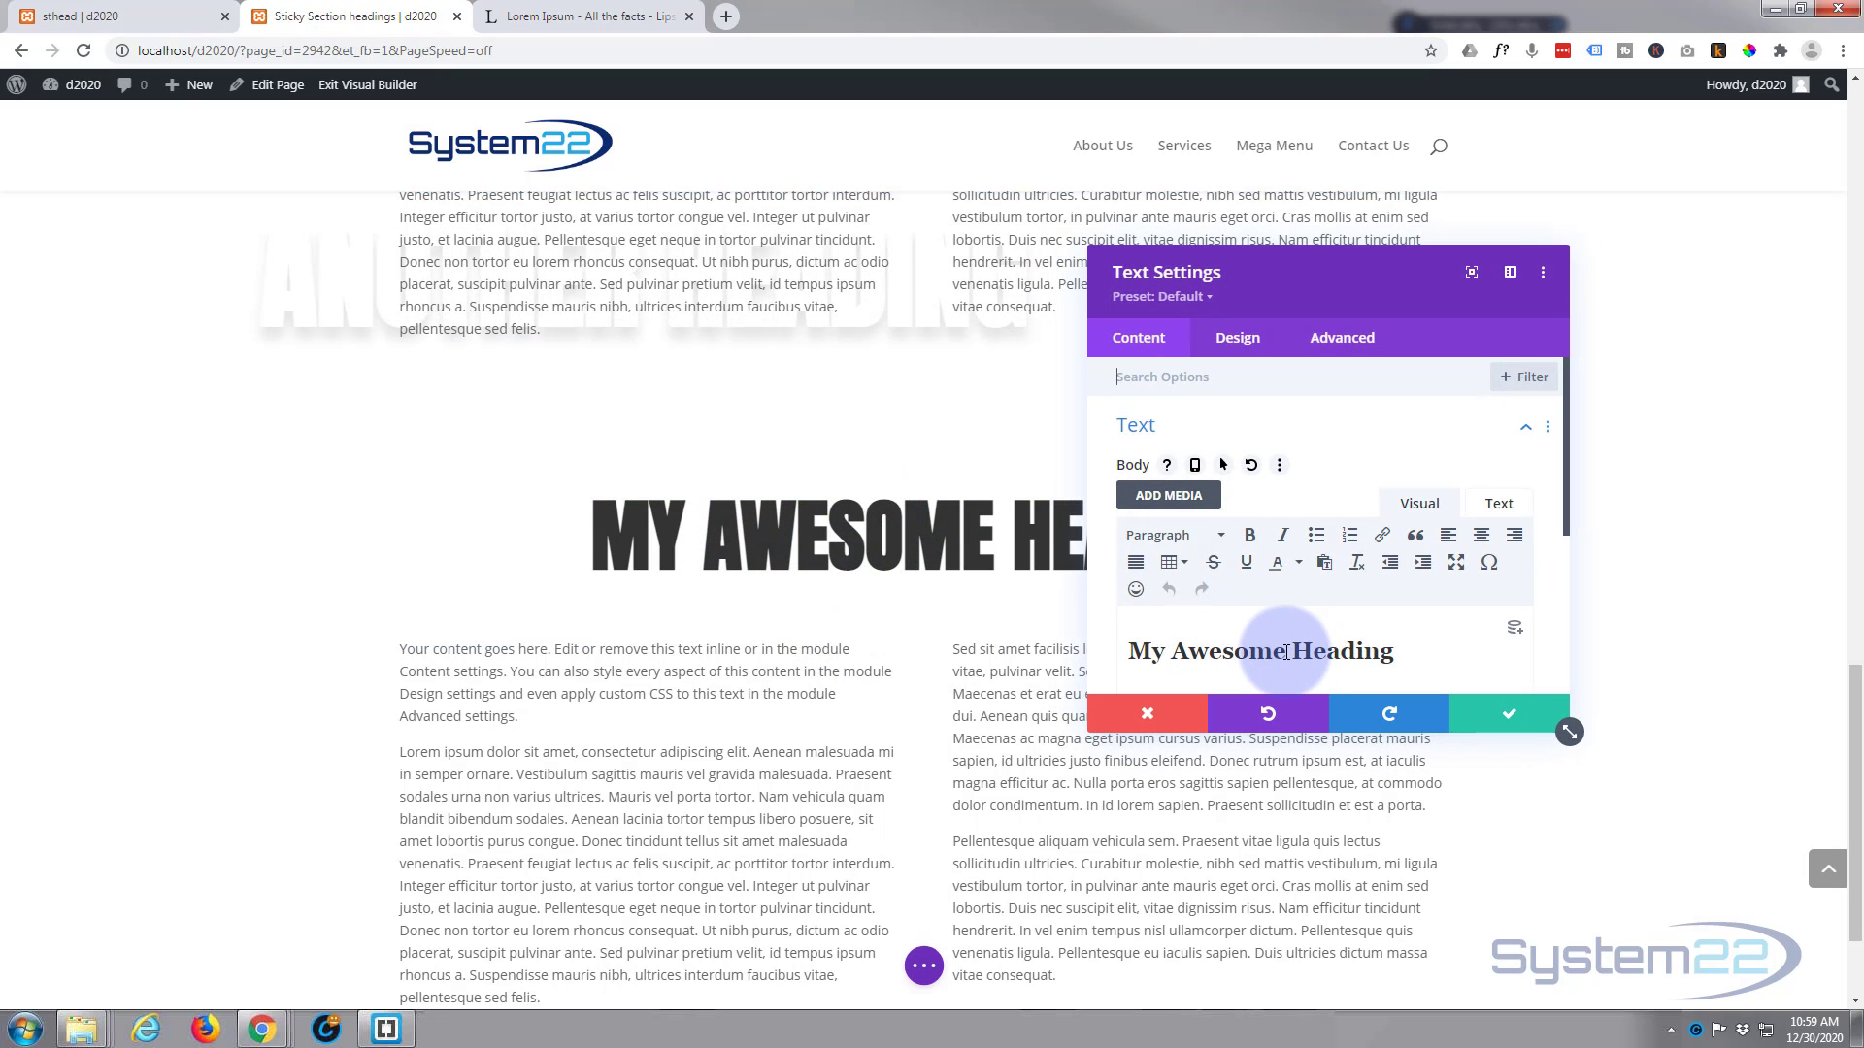
drag(1286, 652, 1095, 658)
text(The Las)
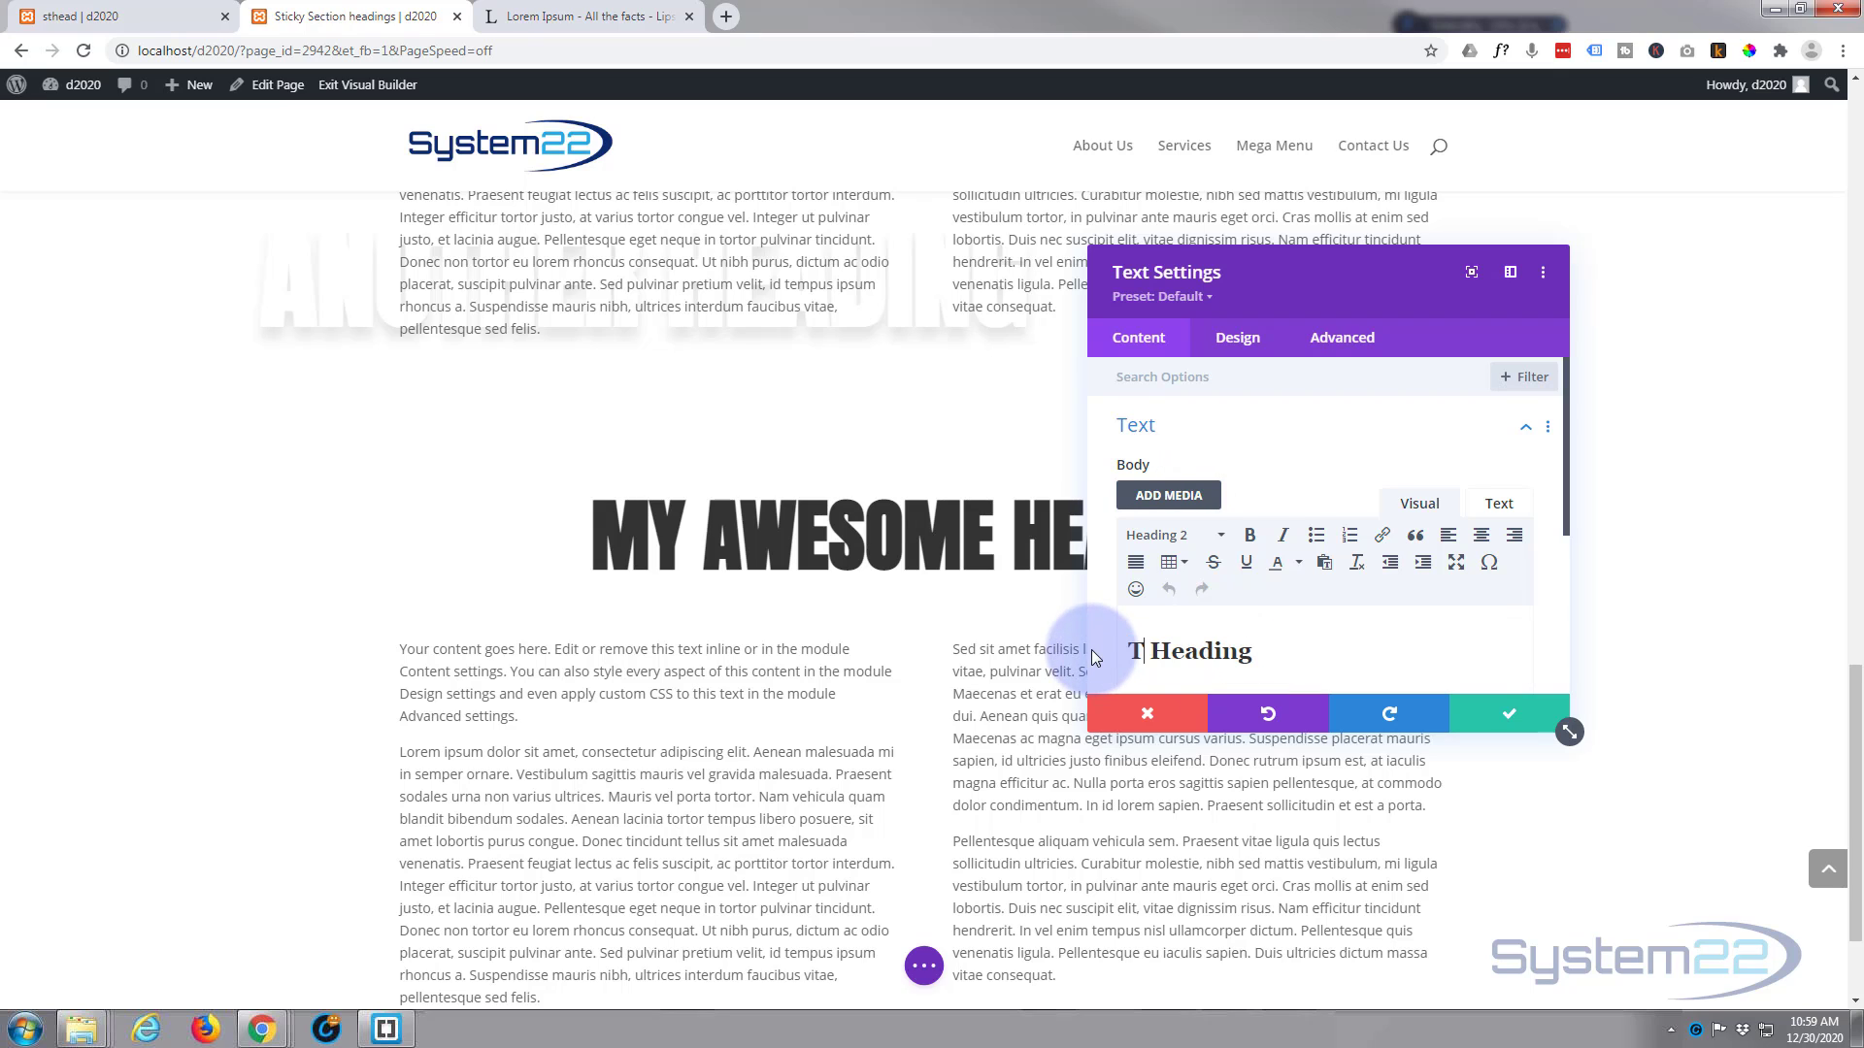
text(t)
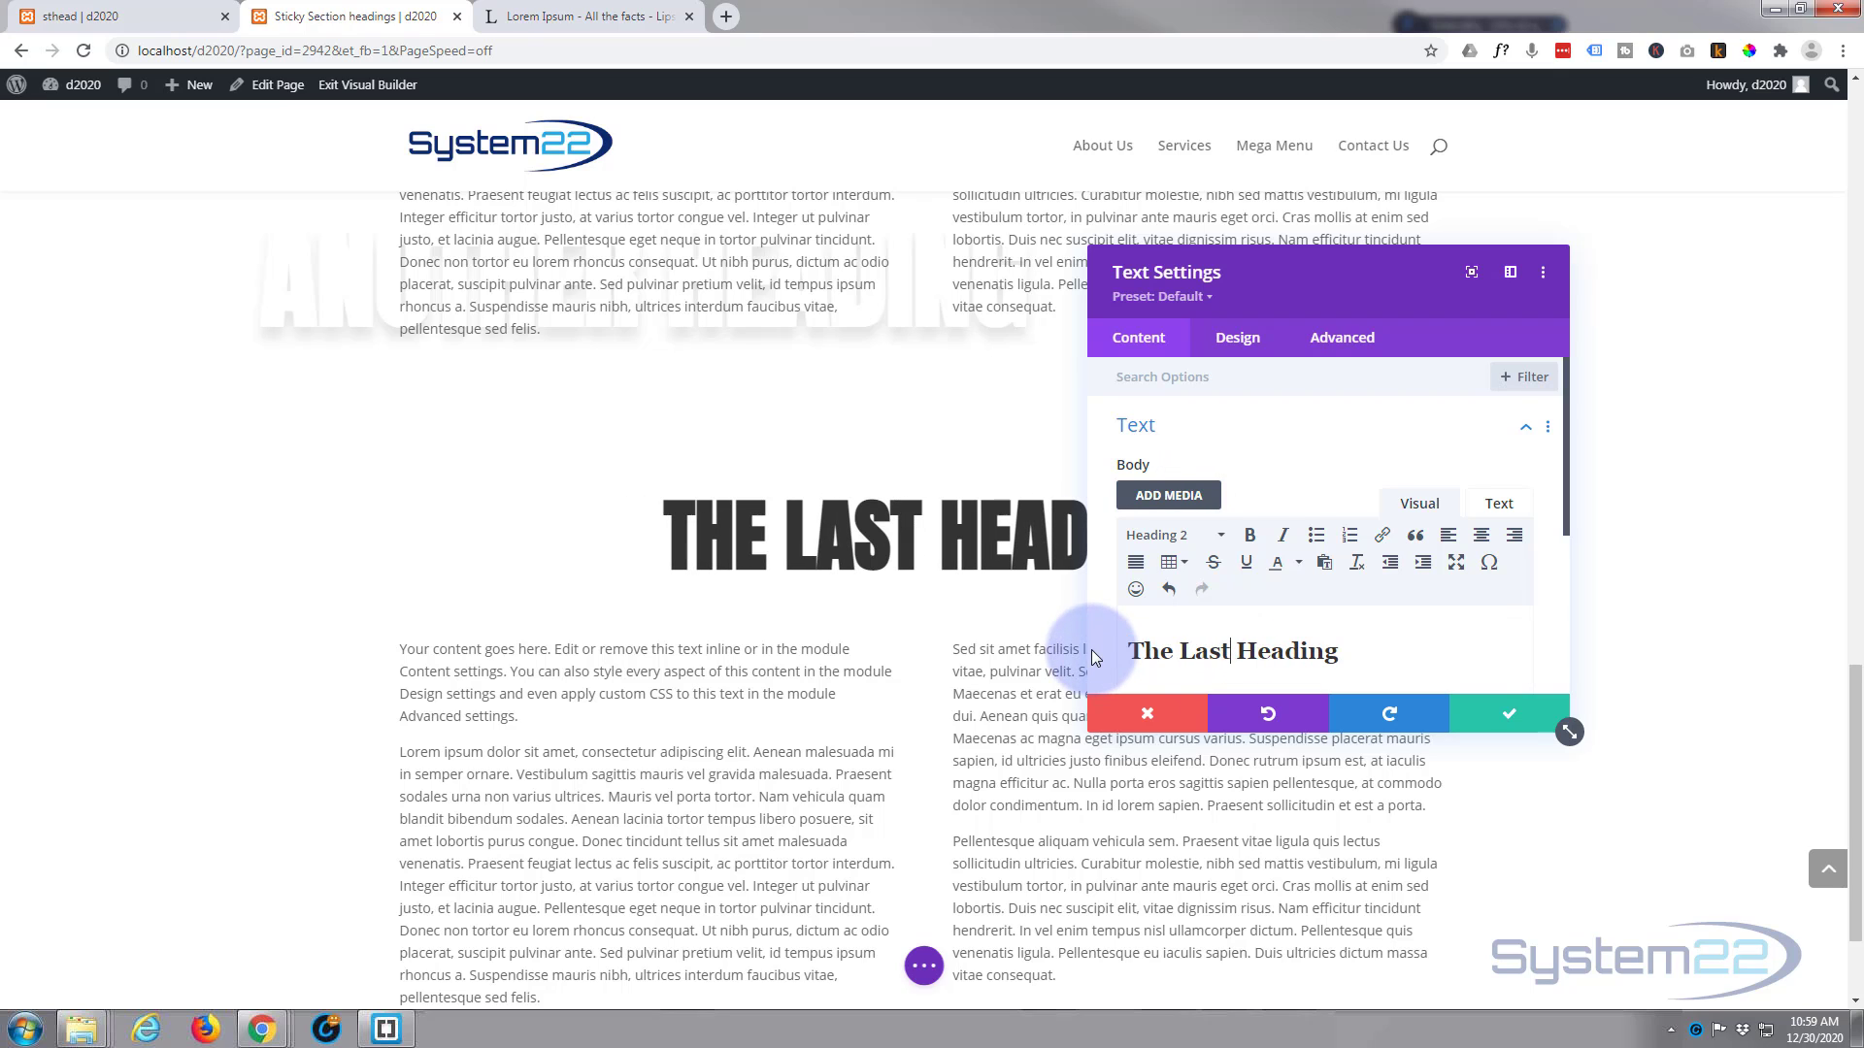
click(1495, 723)
Step: Reorder the sections in the Layers view so that the boat image section comes after the three heading sections
scroll(868, 384, up, 6)
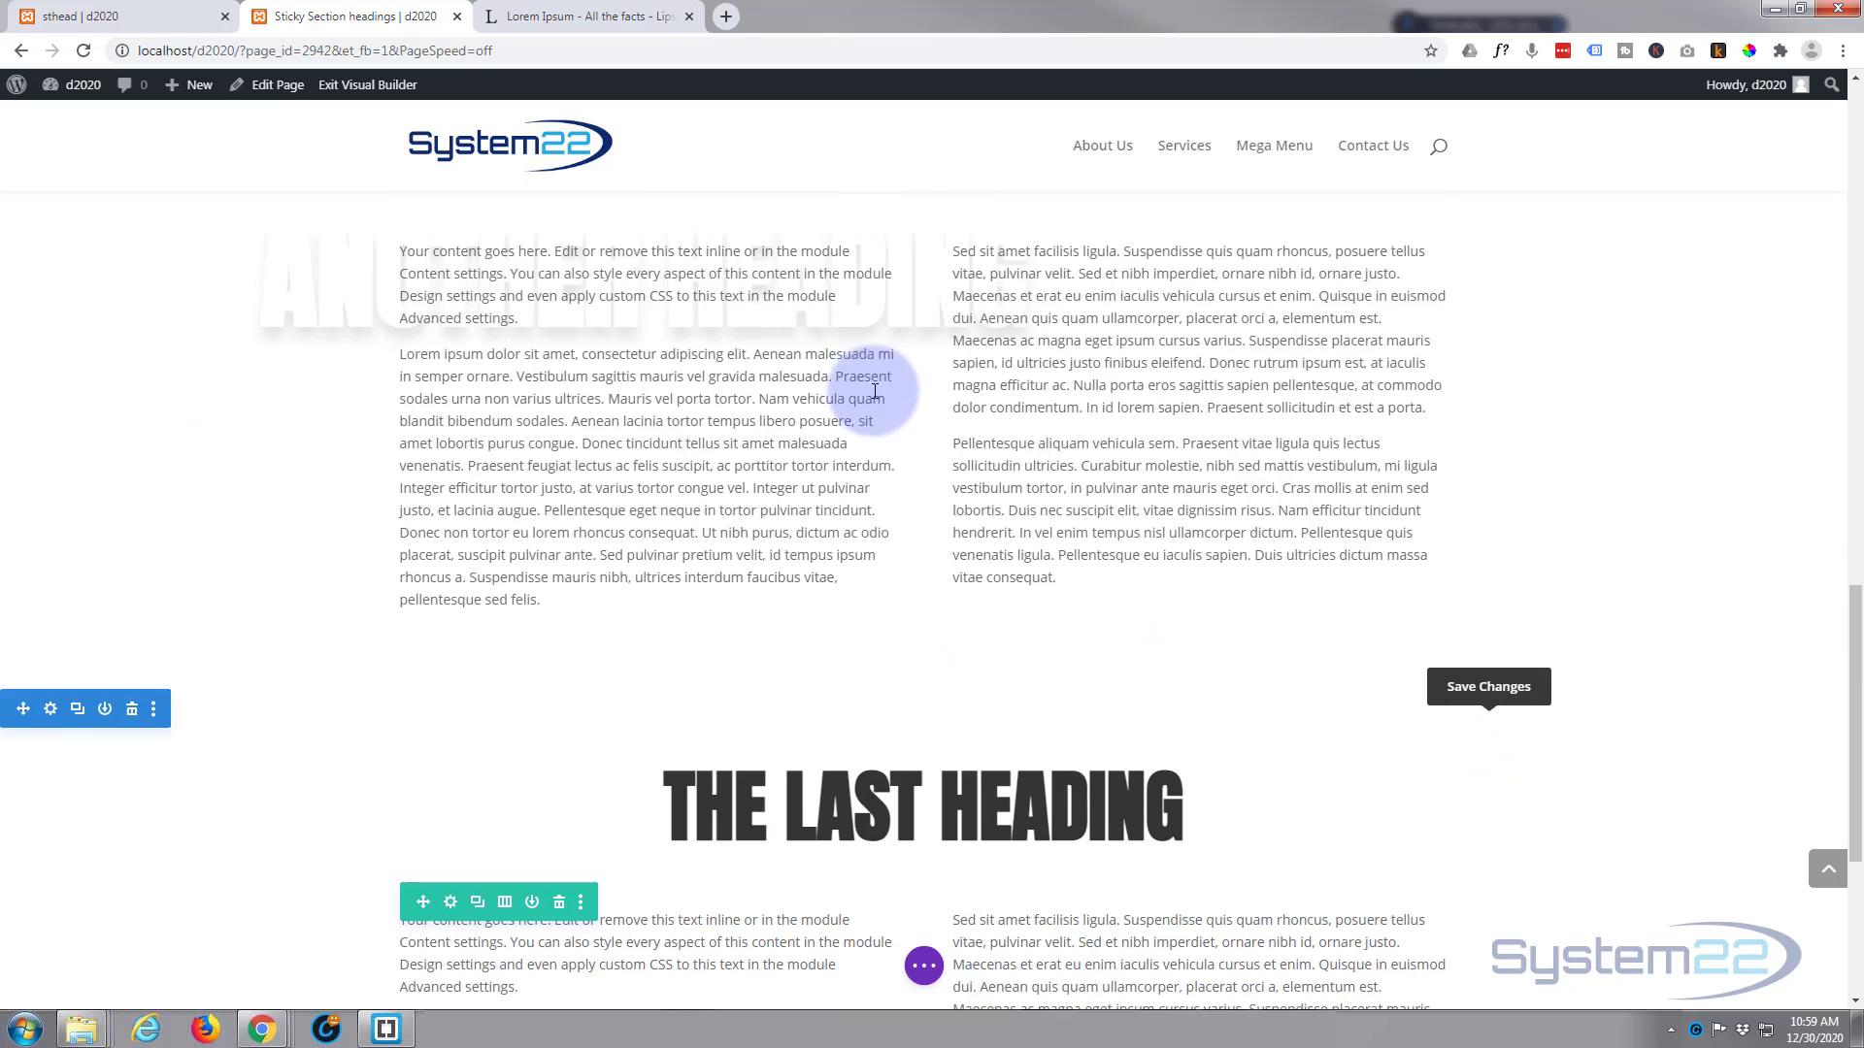
scroll(881, 386, up, 10)
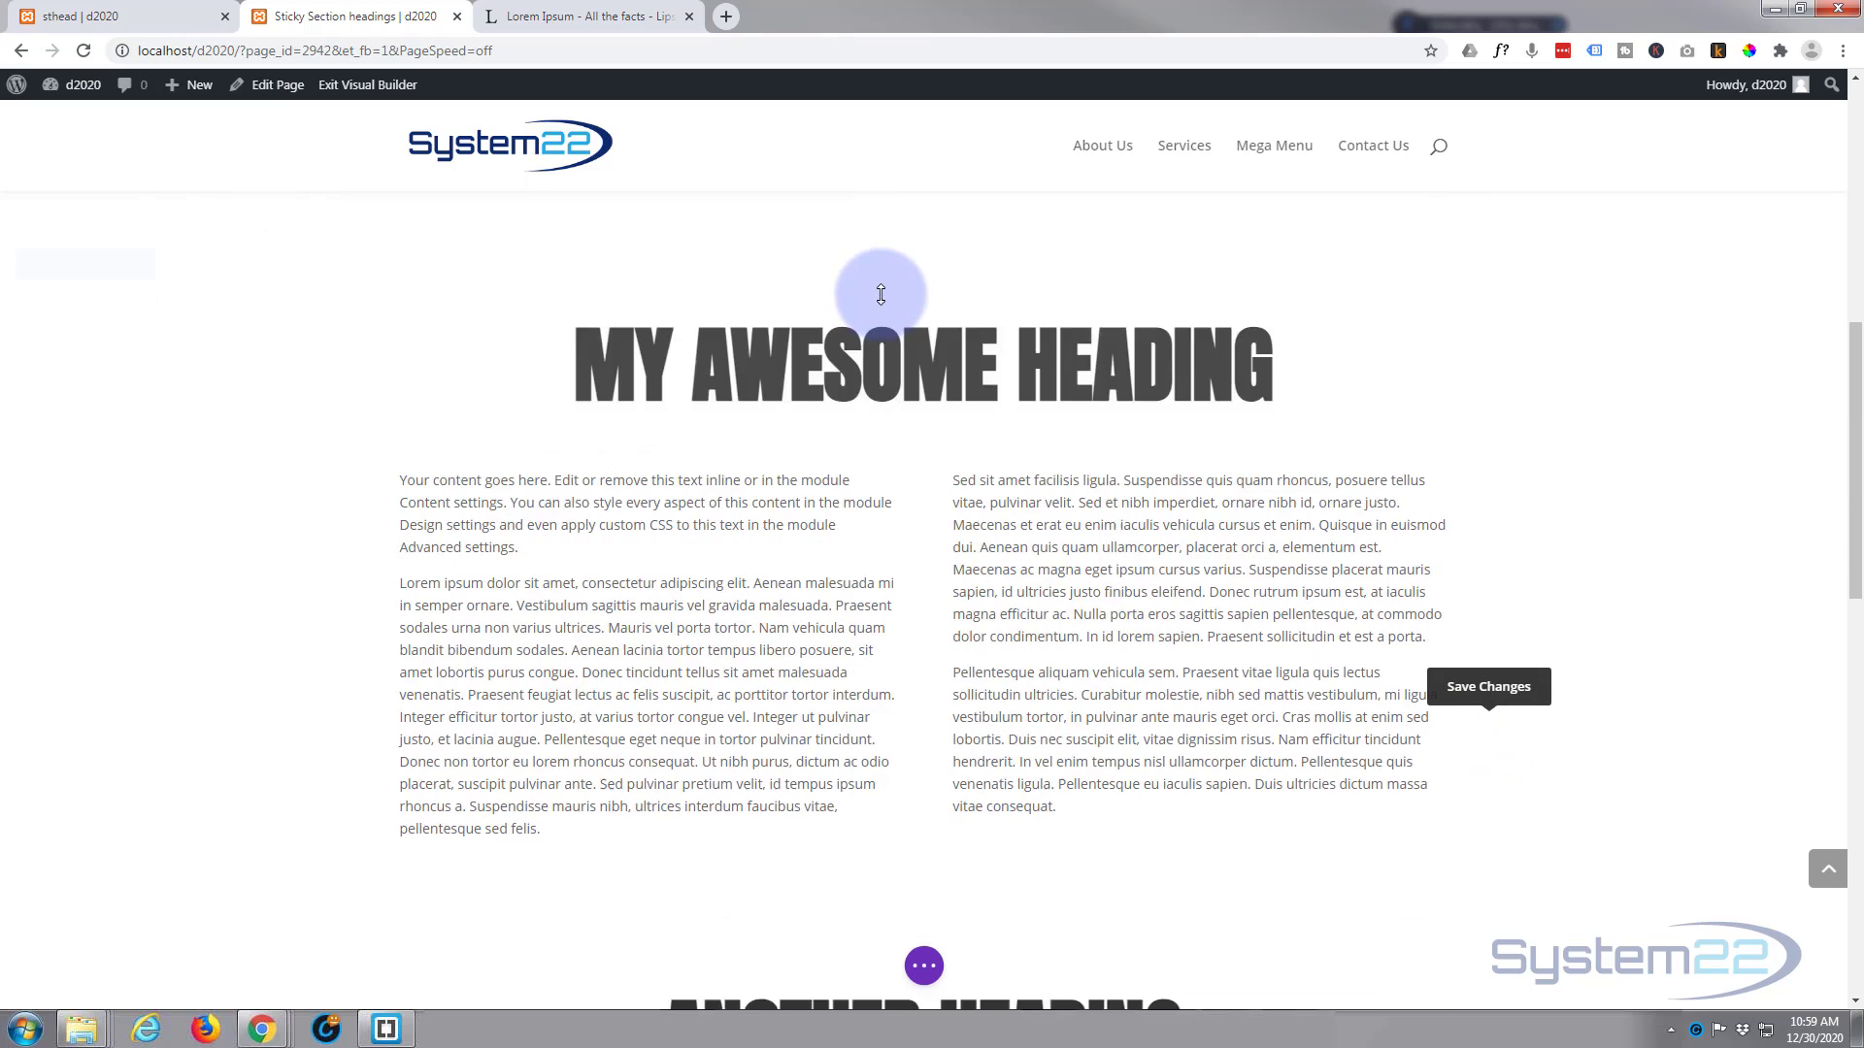
scroll(880, 294, up, 4)
scroll(880, 294, down, 9)
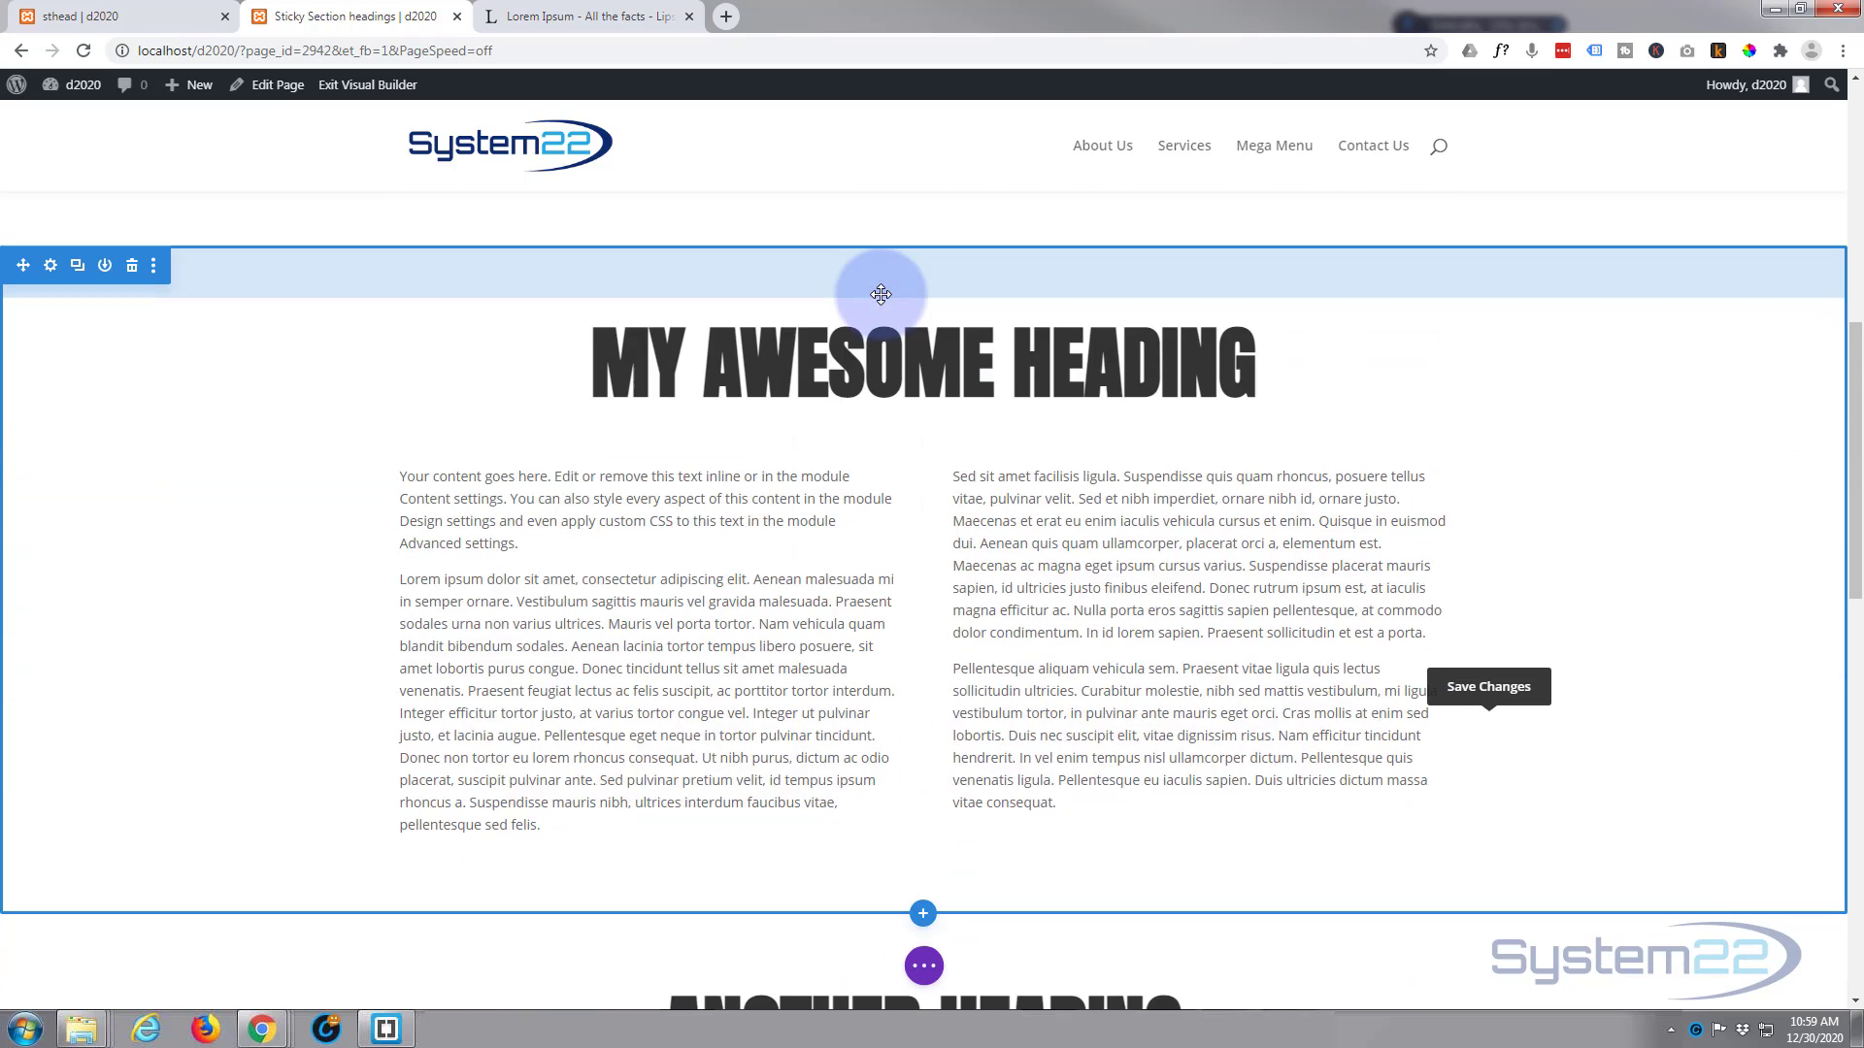
scroll(881, 294, down, 7)
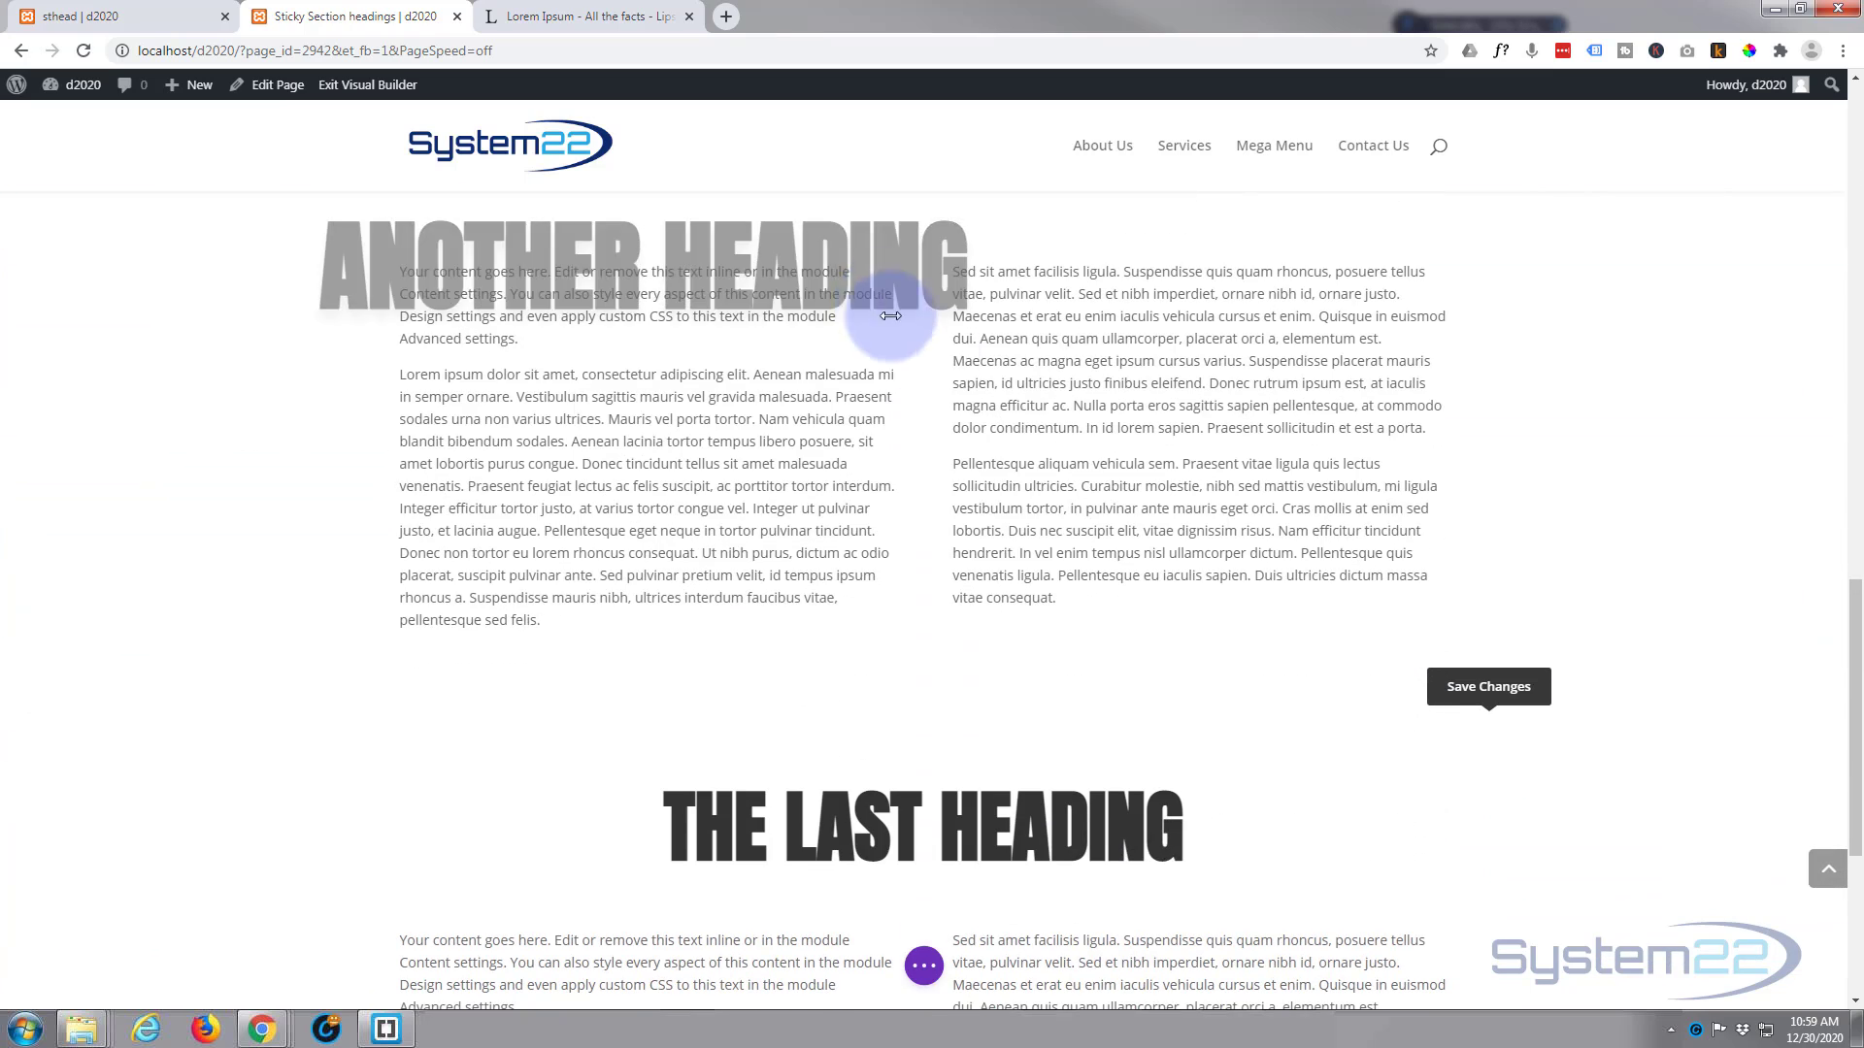
click(924, 966)
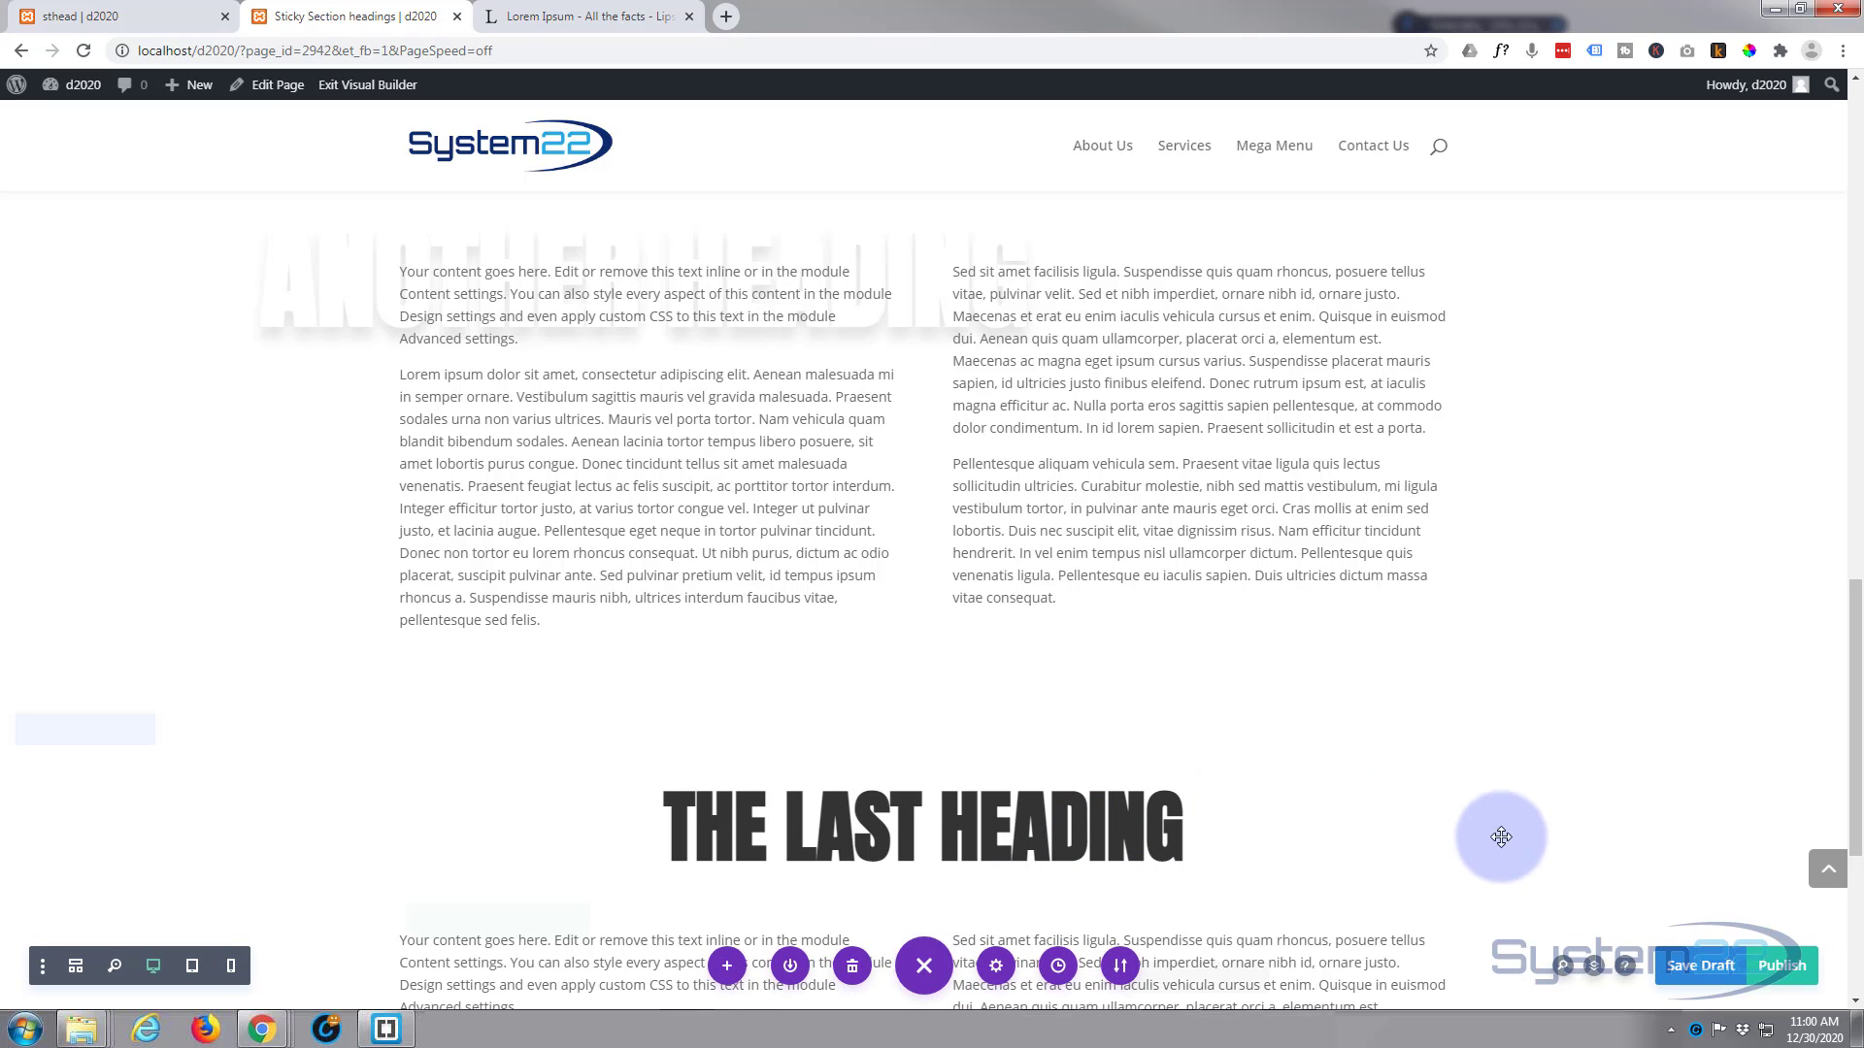
click(1594, 967)
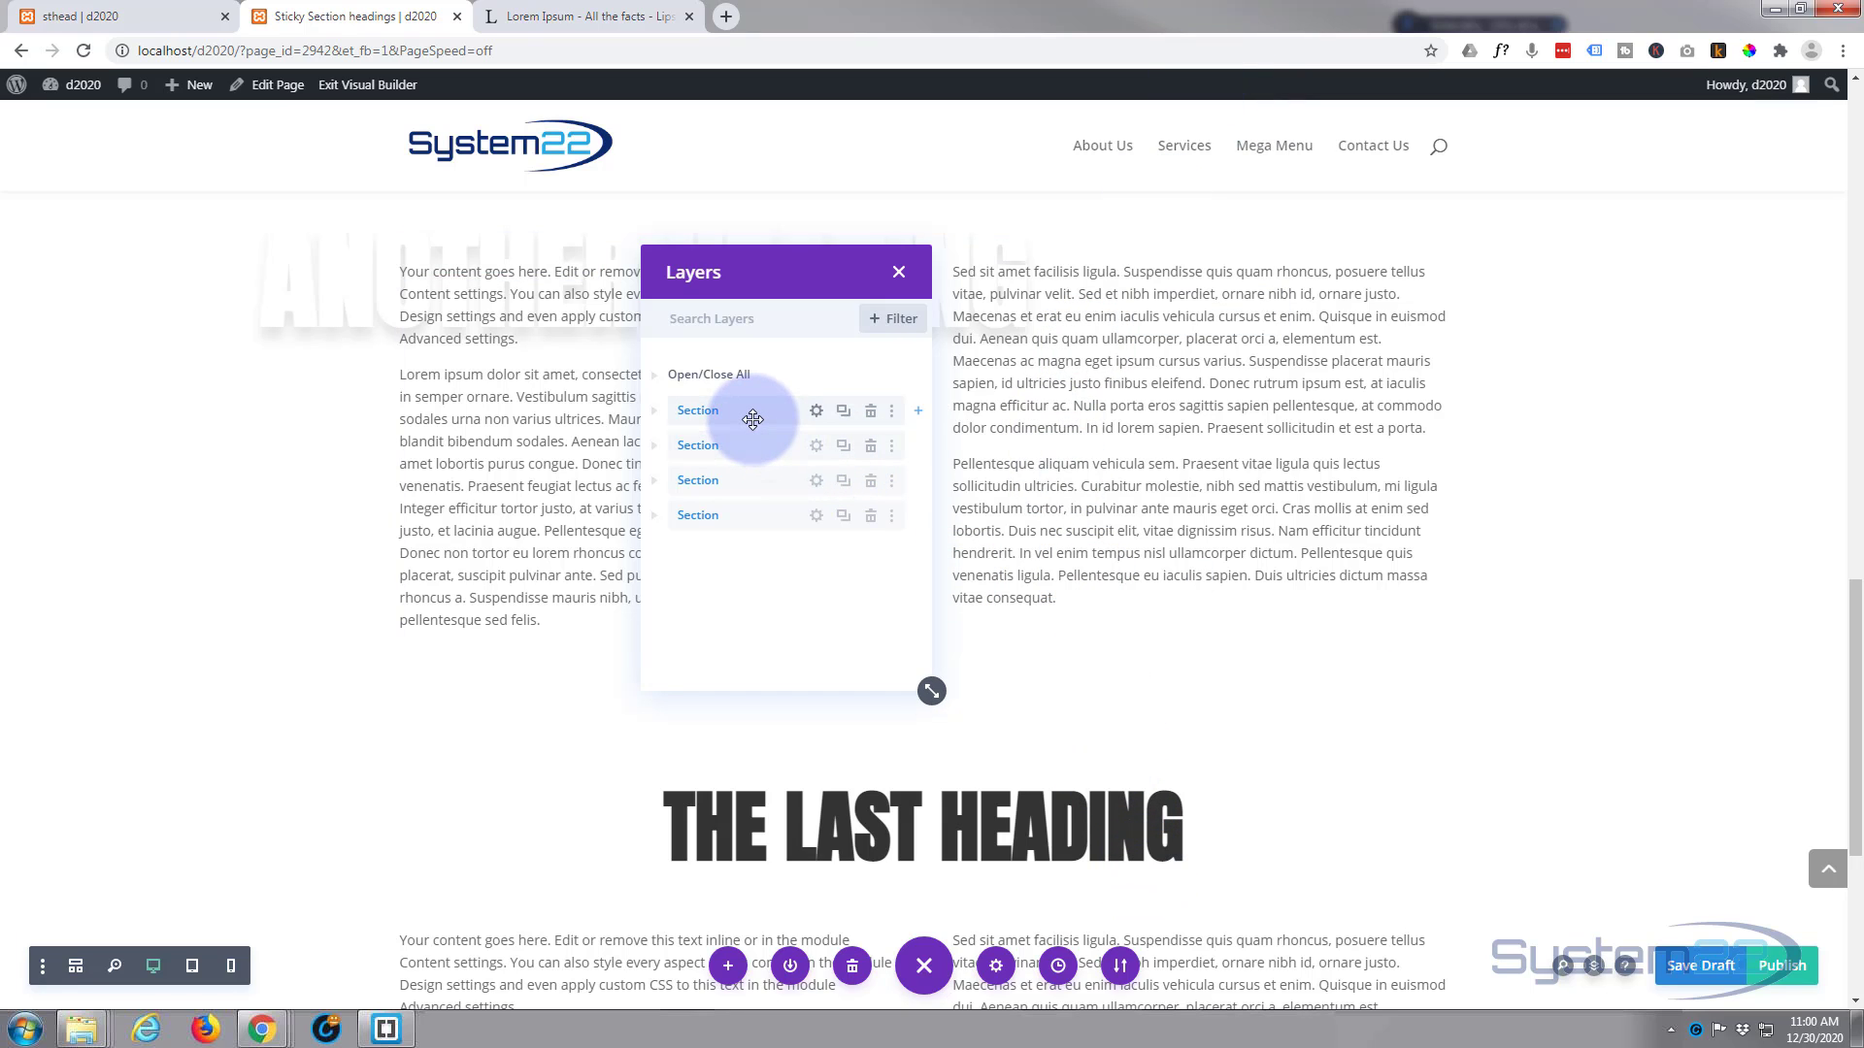
drag(763, 445, 749, 501)
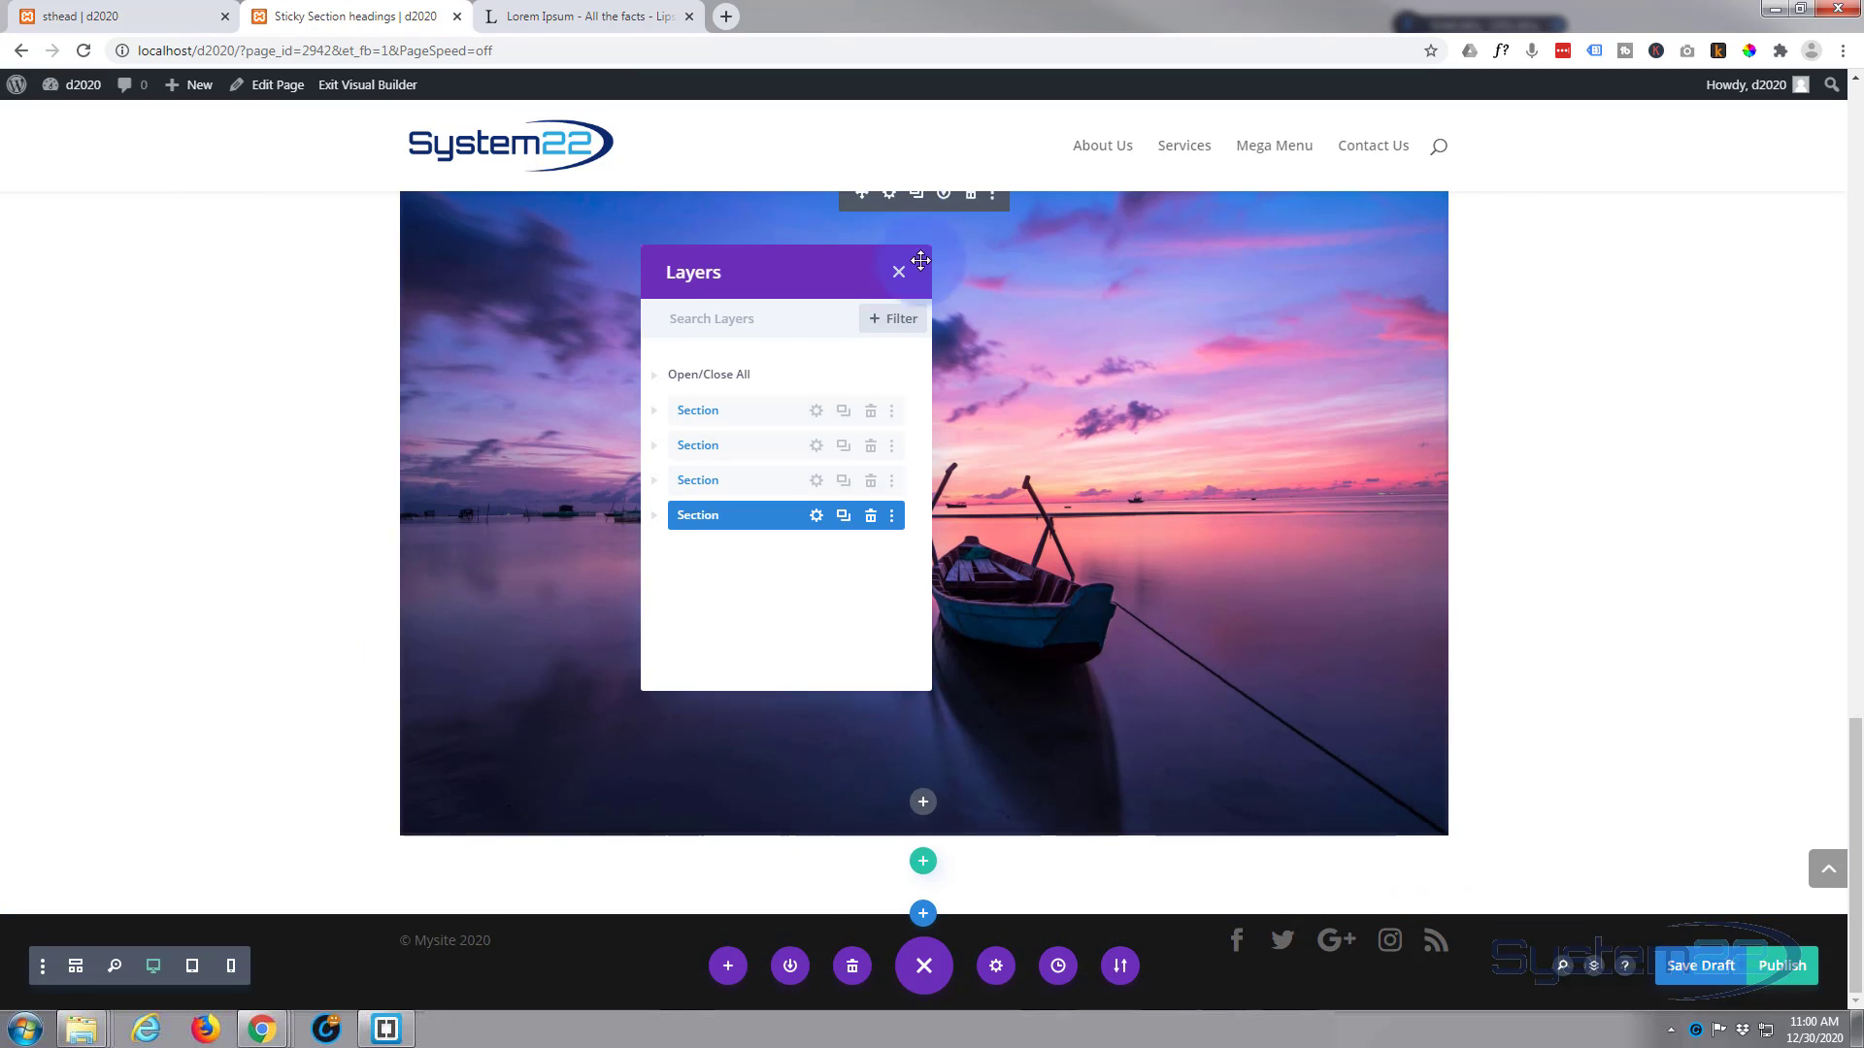
click(899, 274)
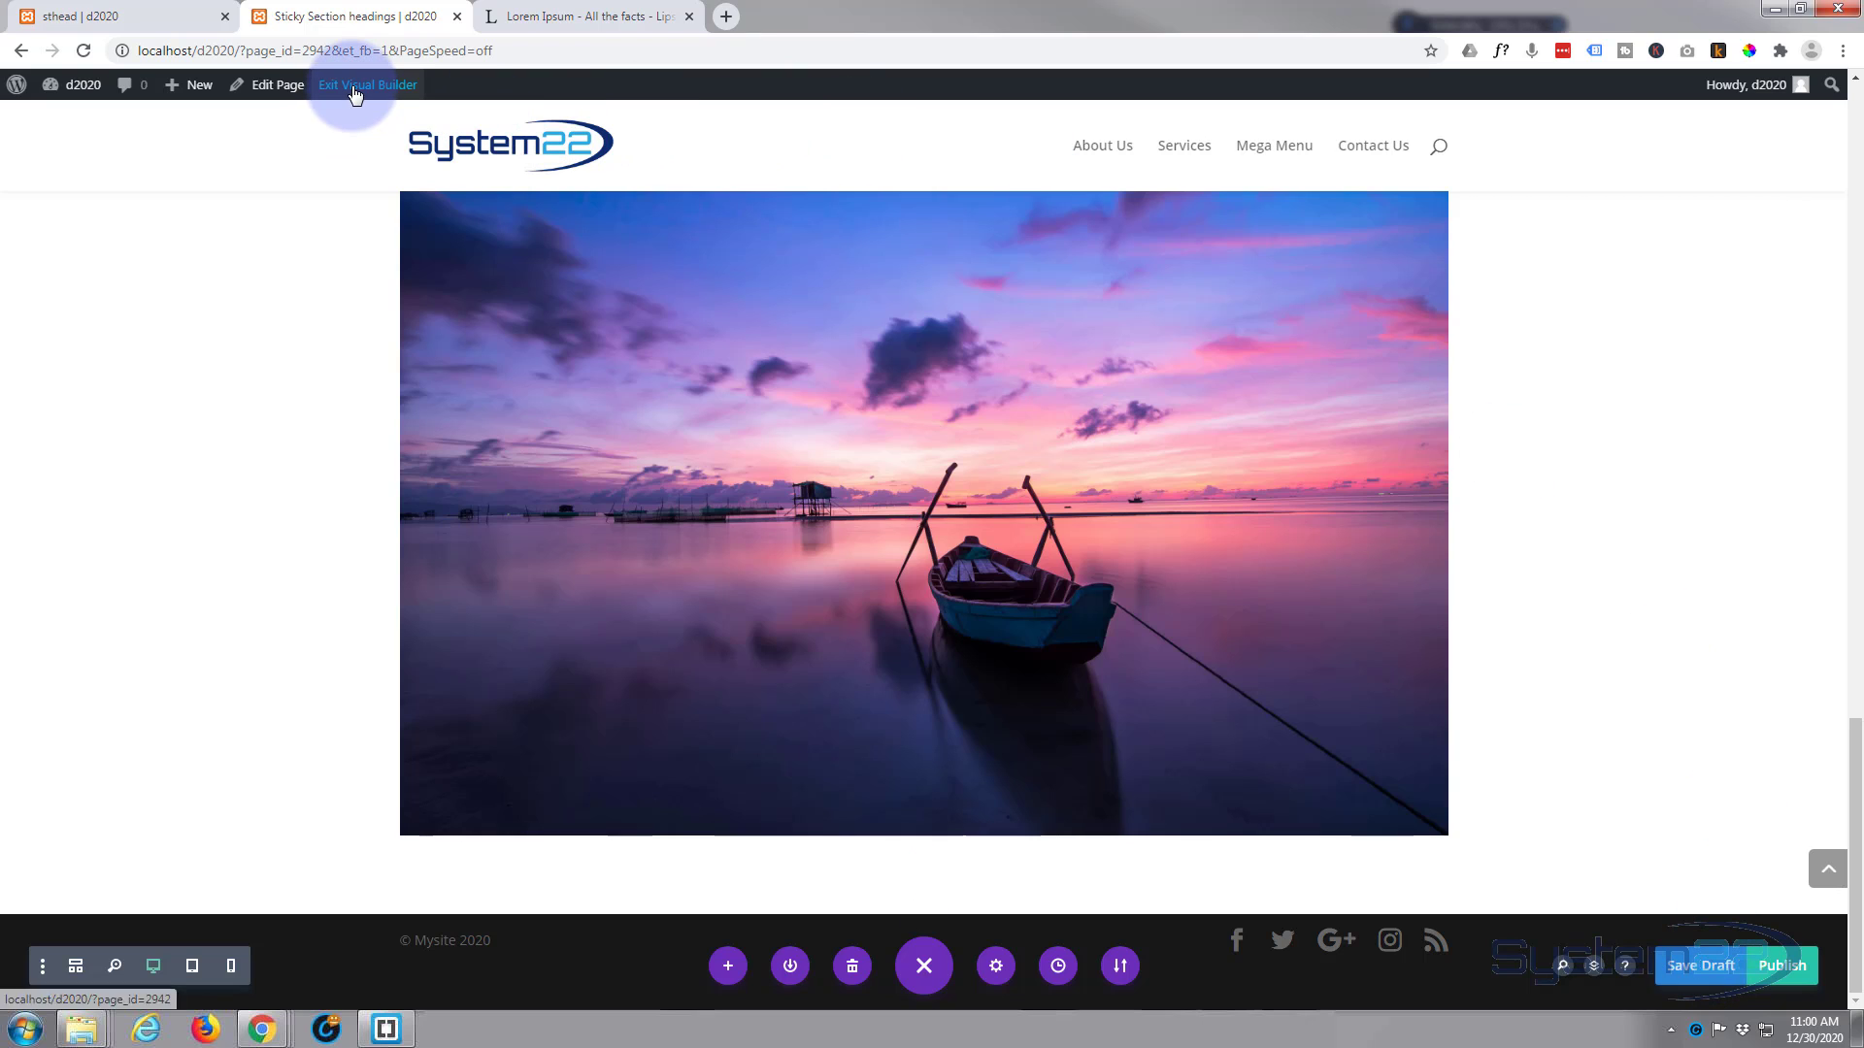
Step: Exit the Visual Builder and examine the sticky transitions of all three headings on the live page, down to the boat image and back up
click(355, 94)
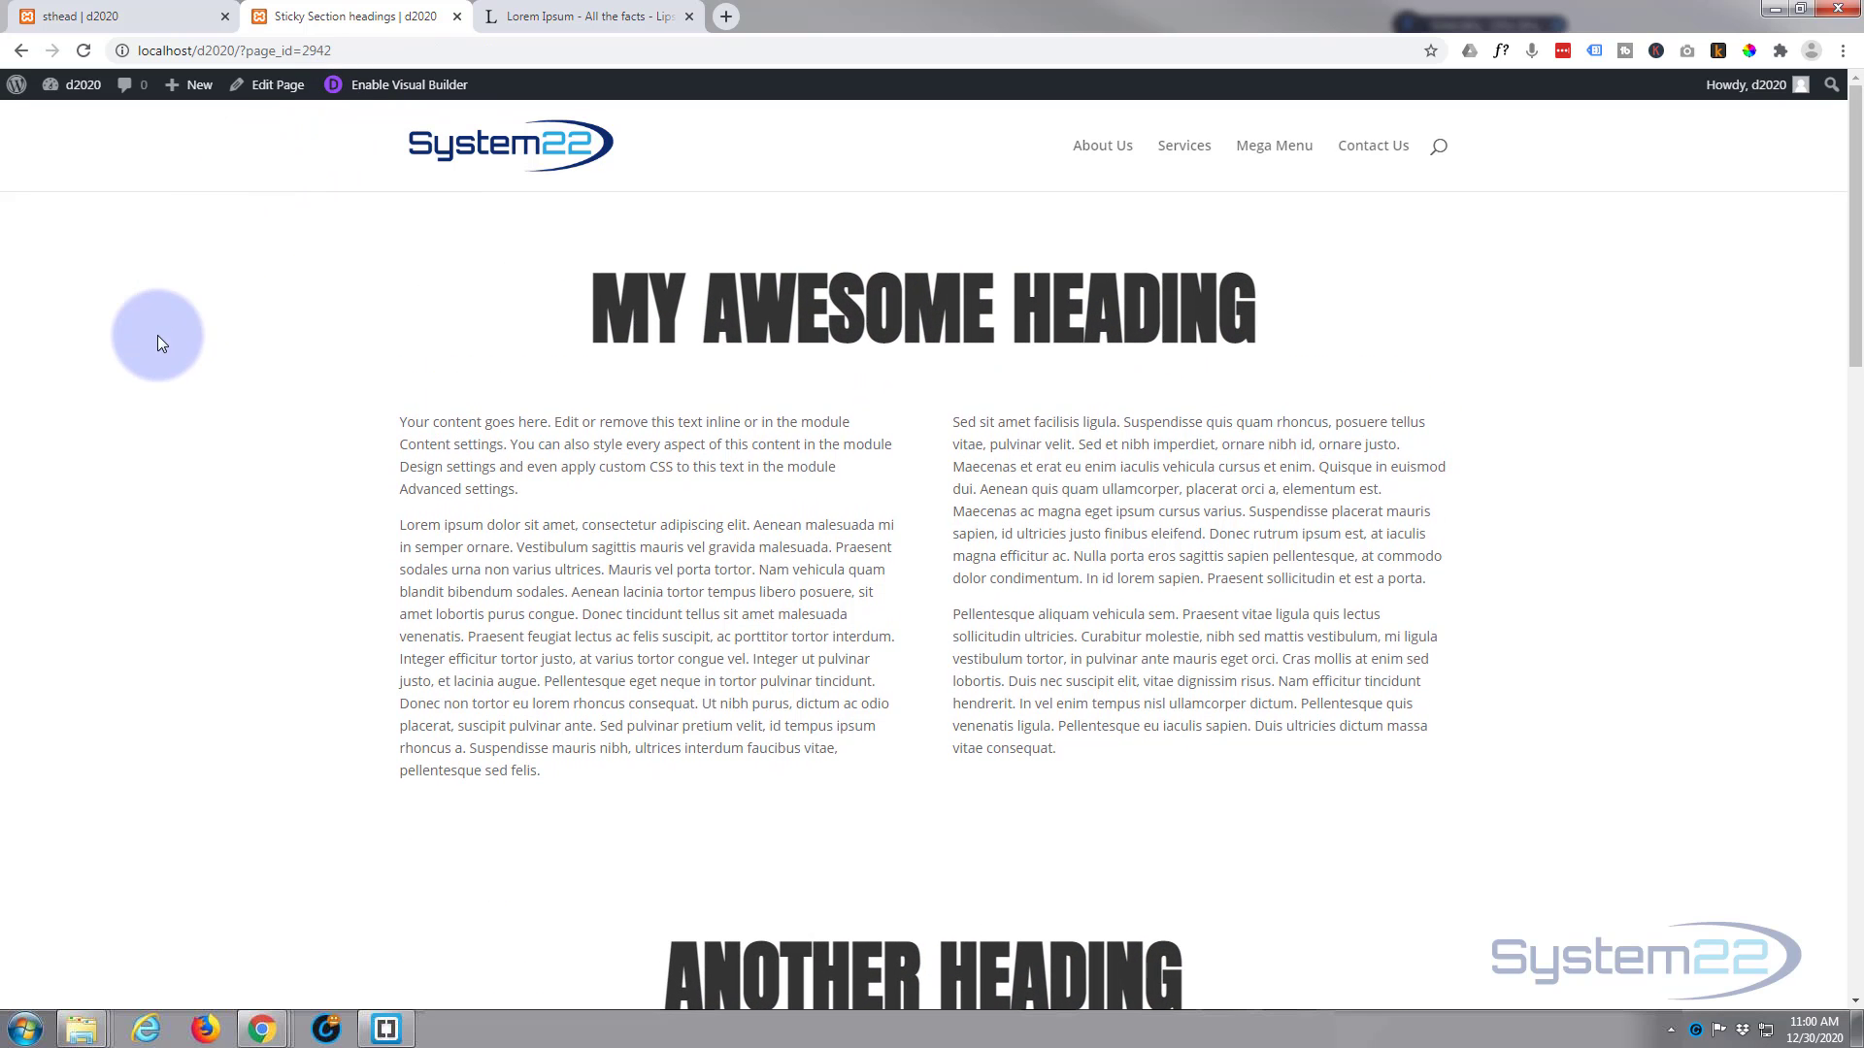
scroll(156, 329, down, 2)
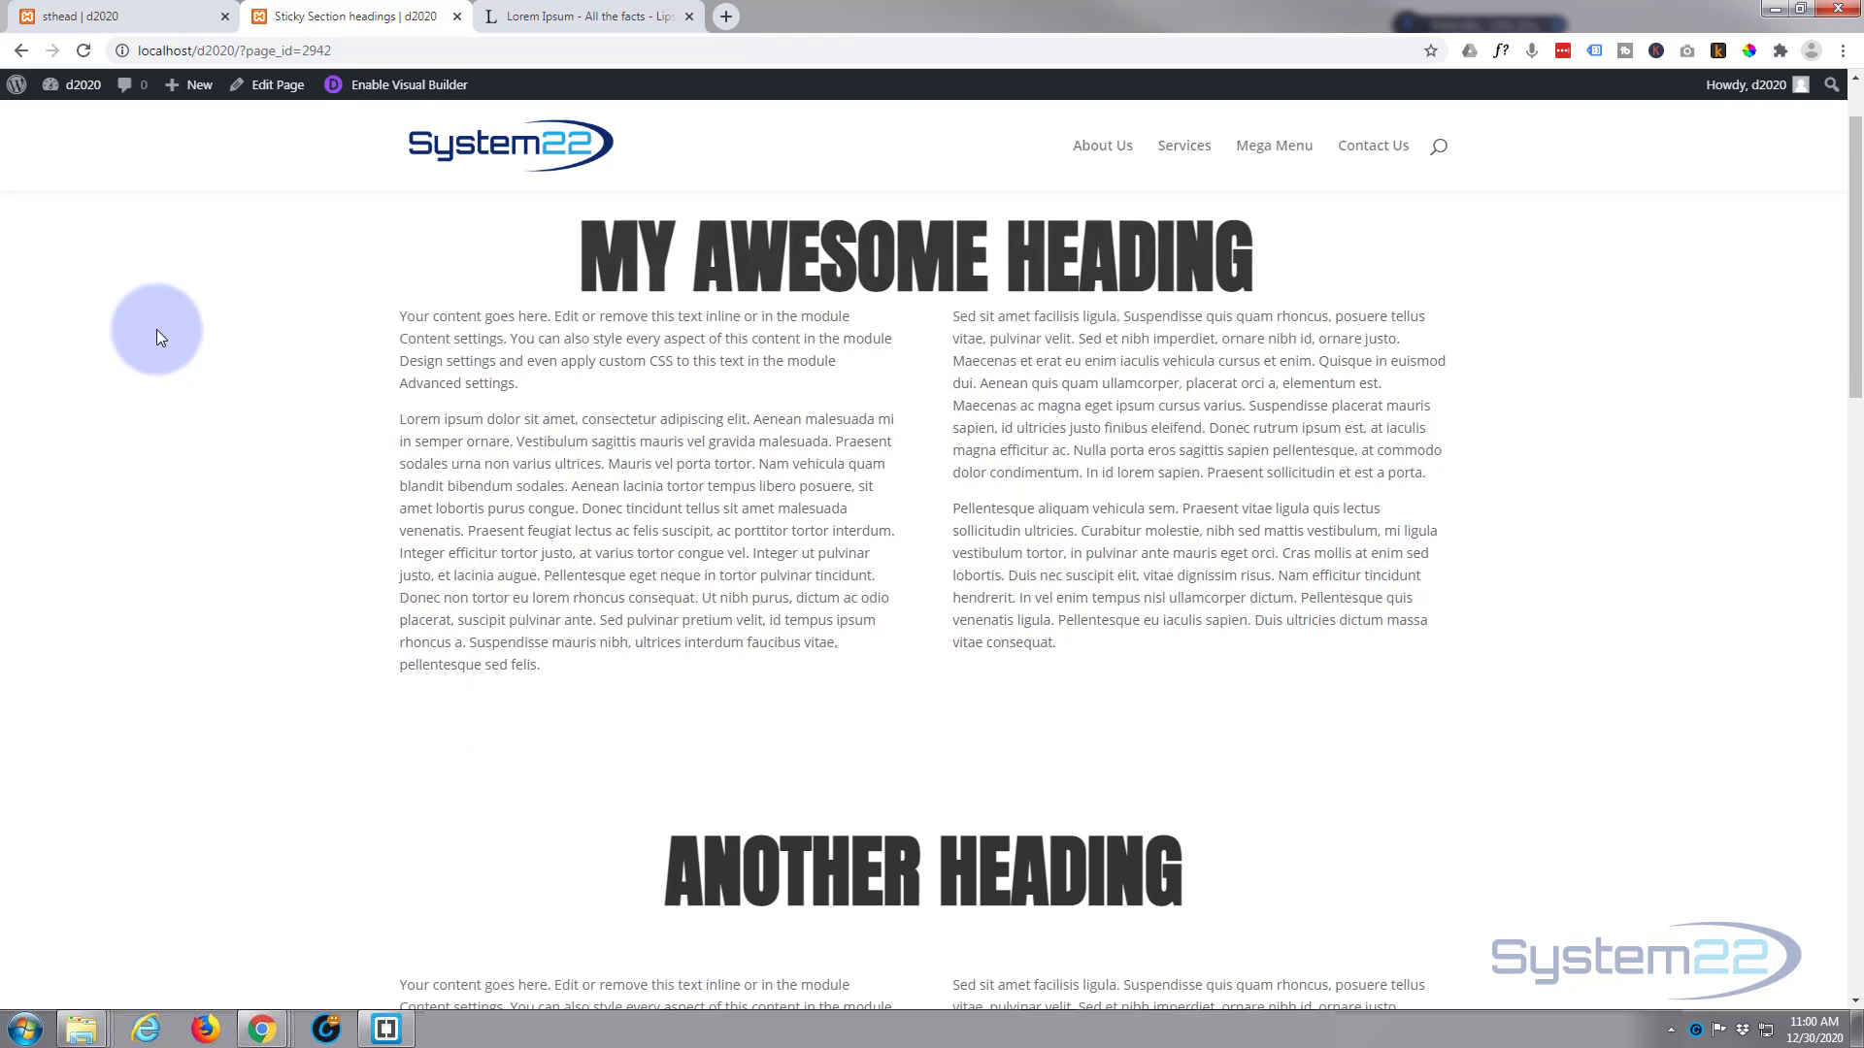
scroll(192, 503, down, 1)
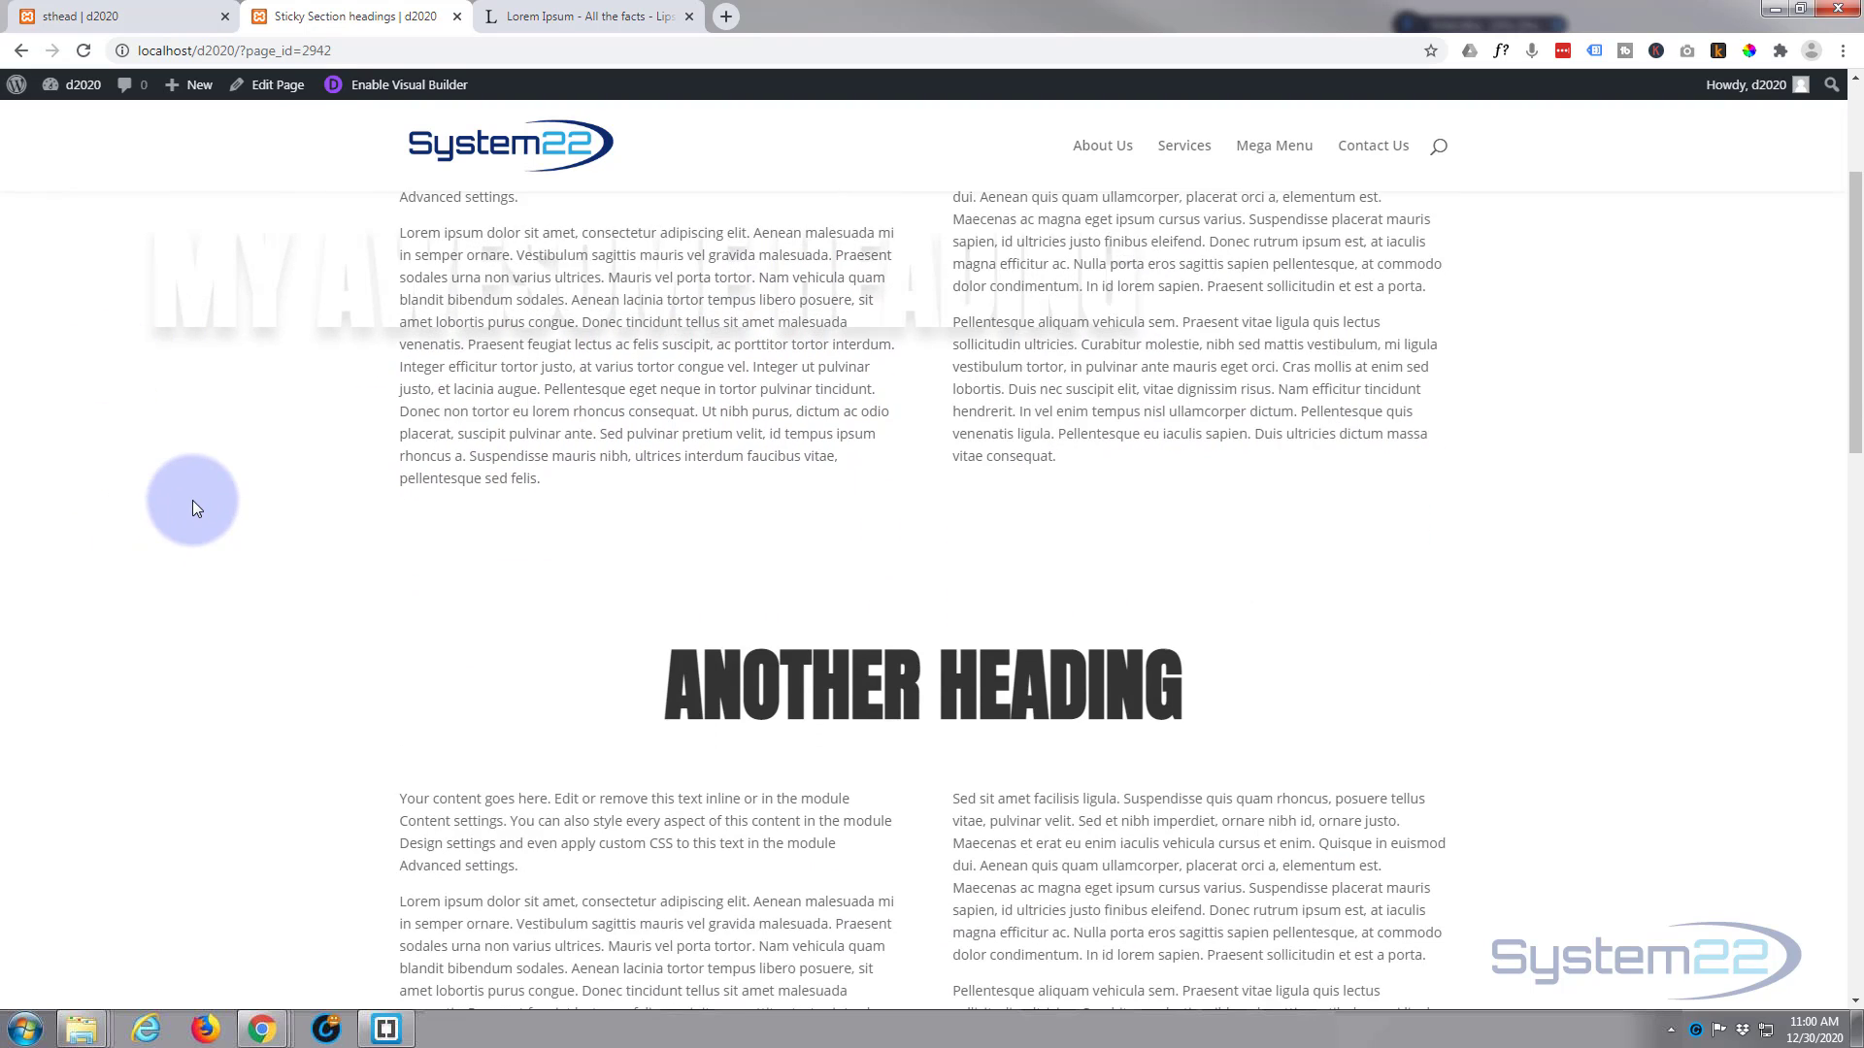
scroll(197, 509, down, 3)
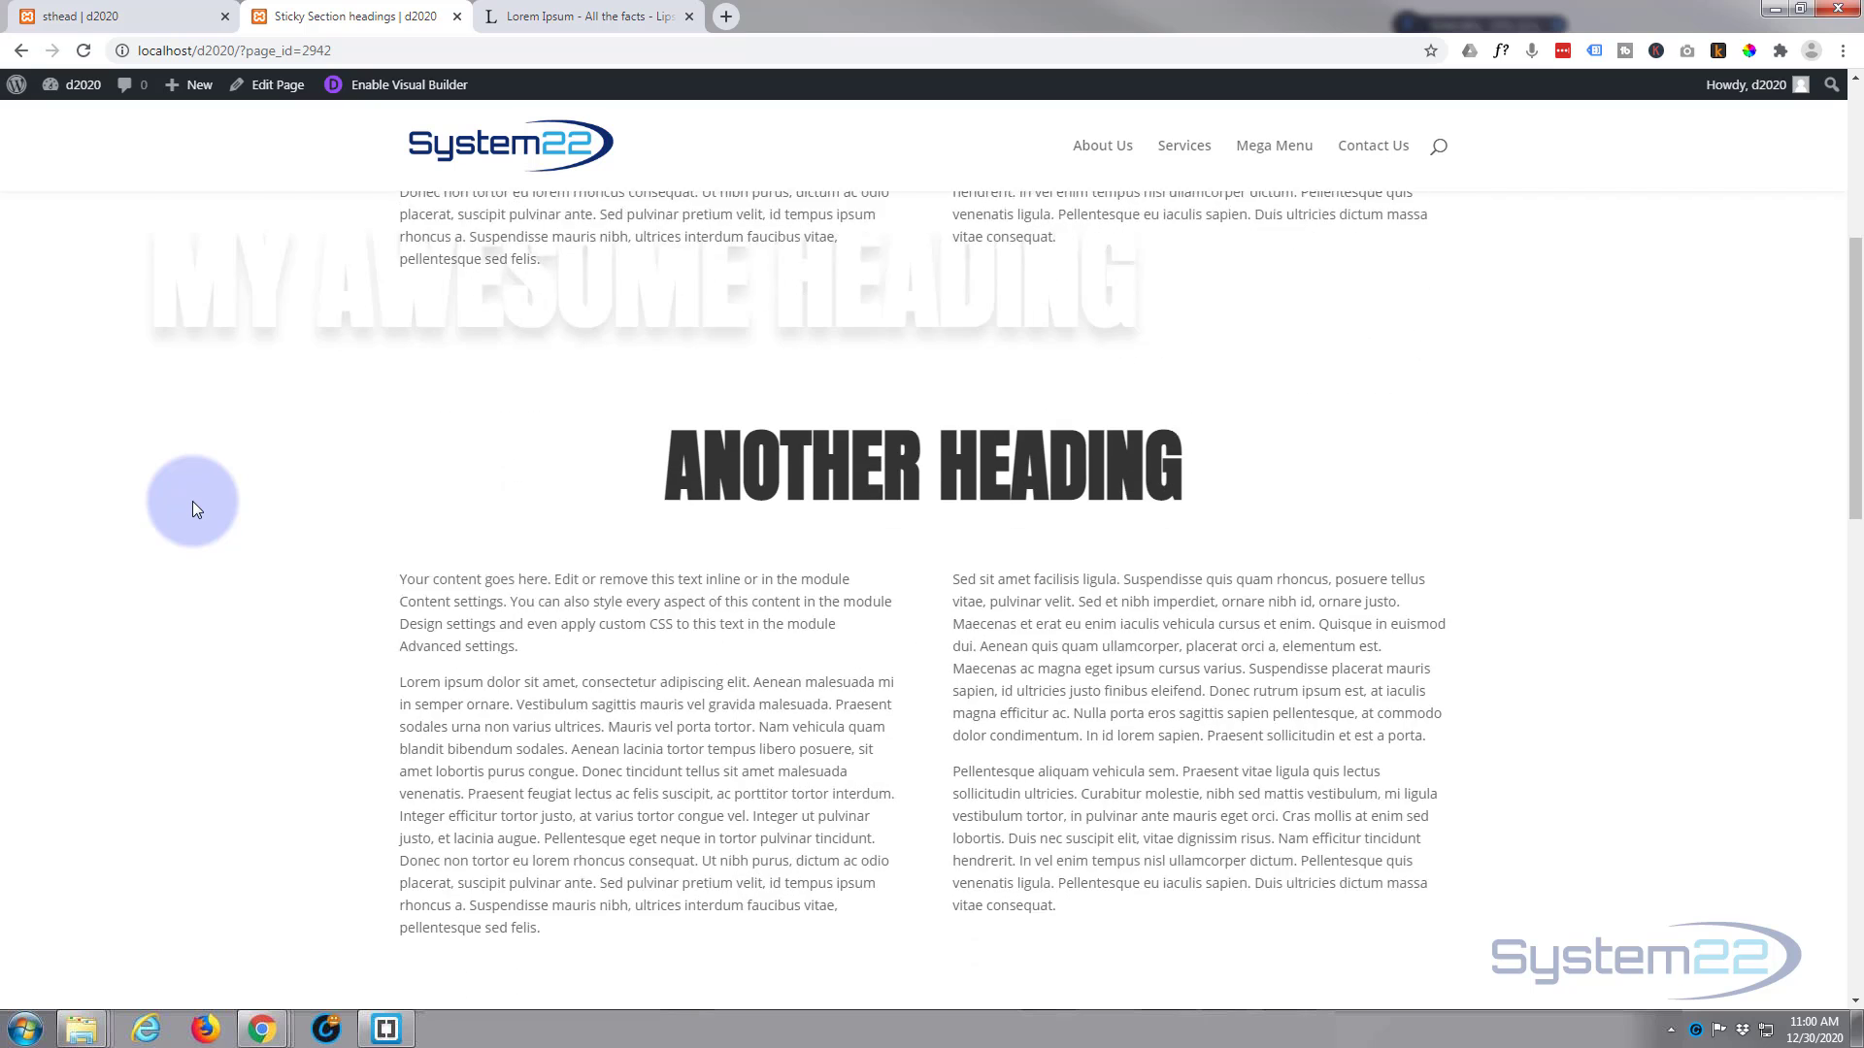
scroll(197, 509, down, 1)
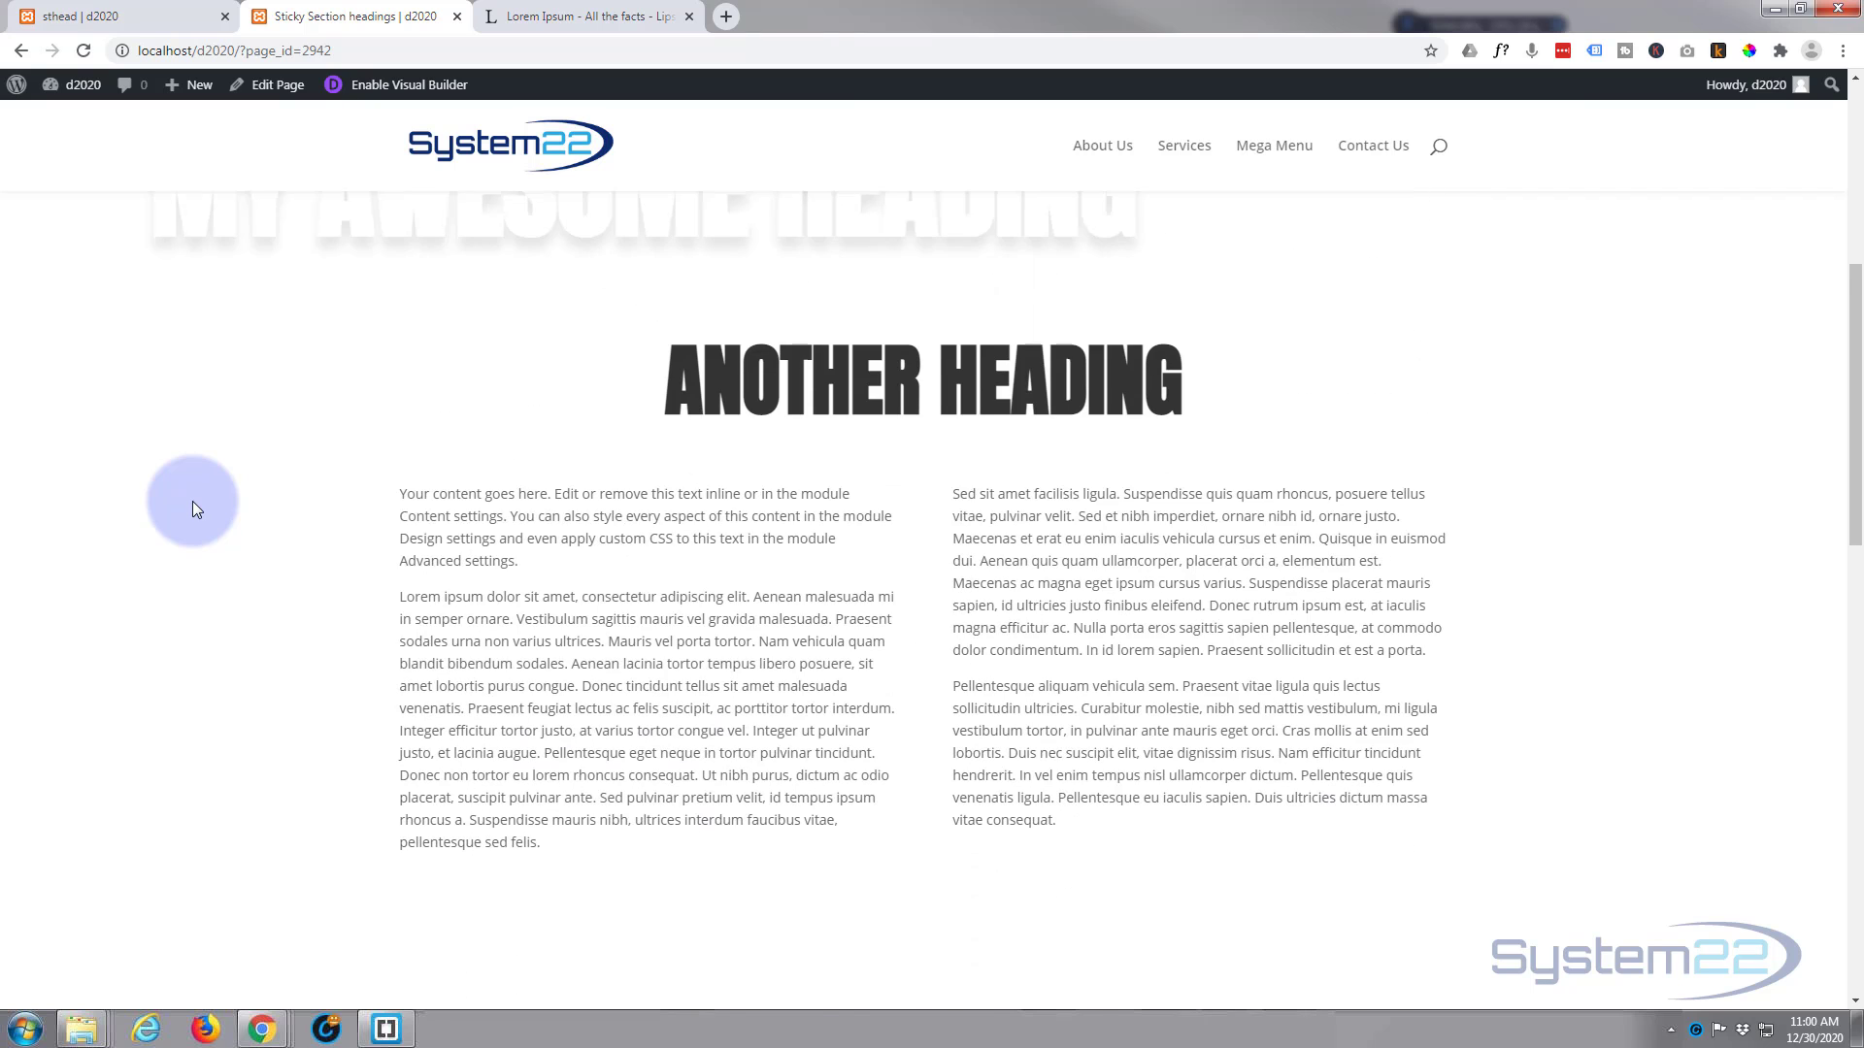
scroll(197, 508, down, 2)
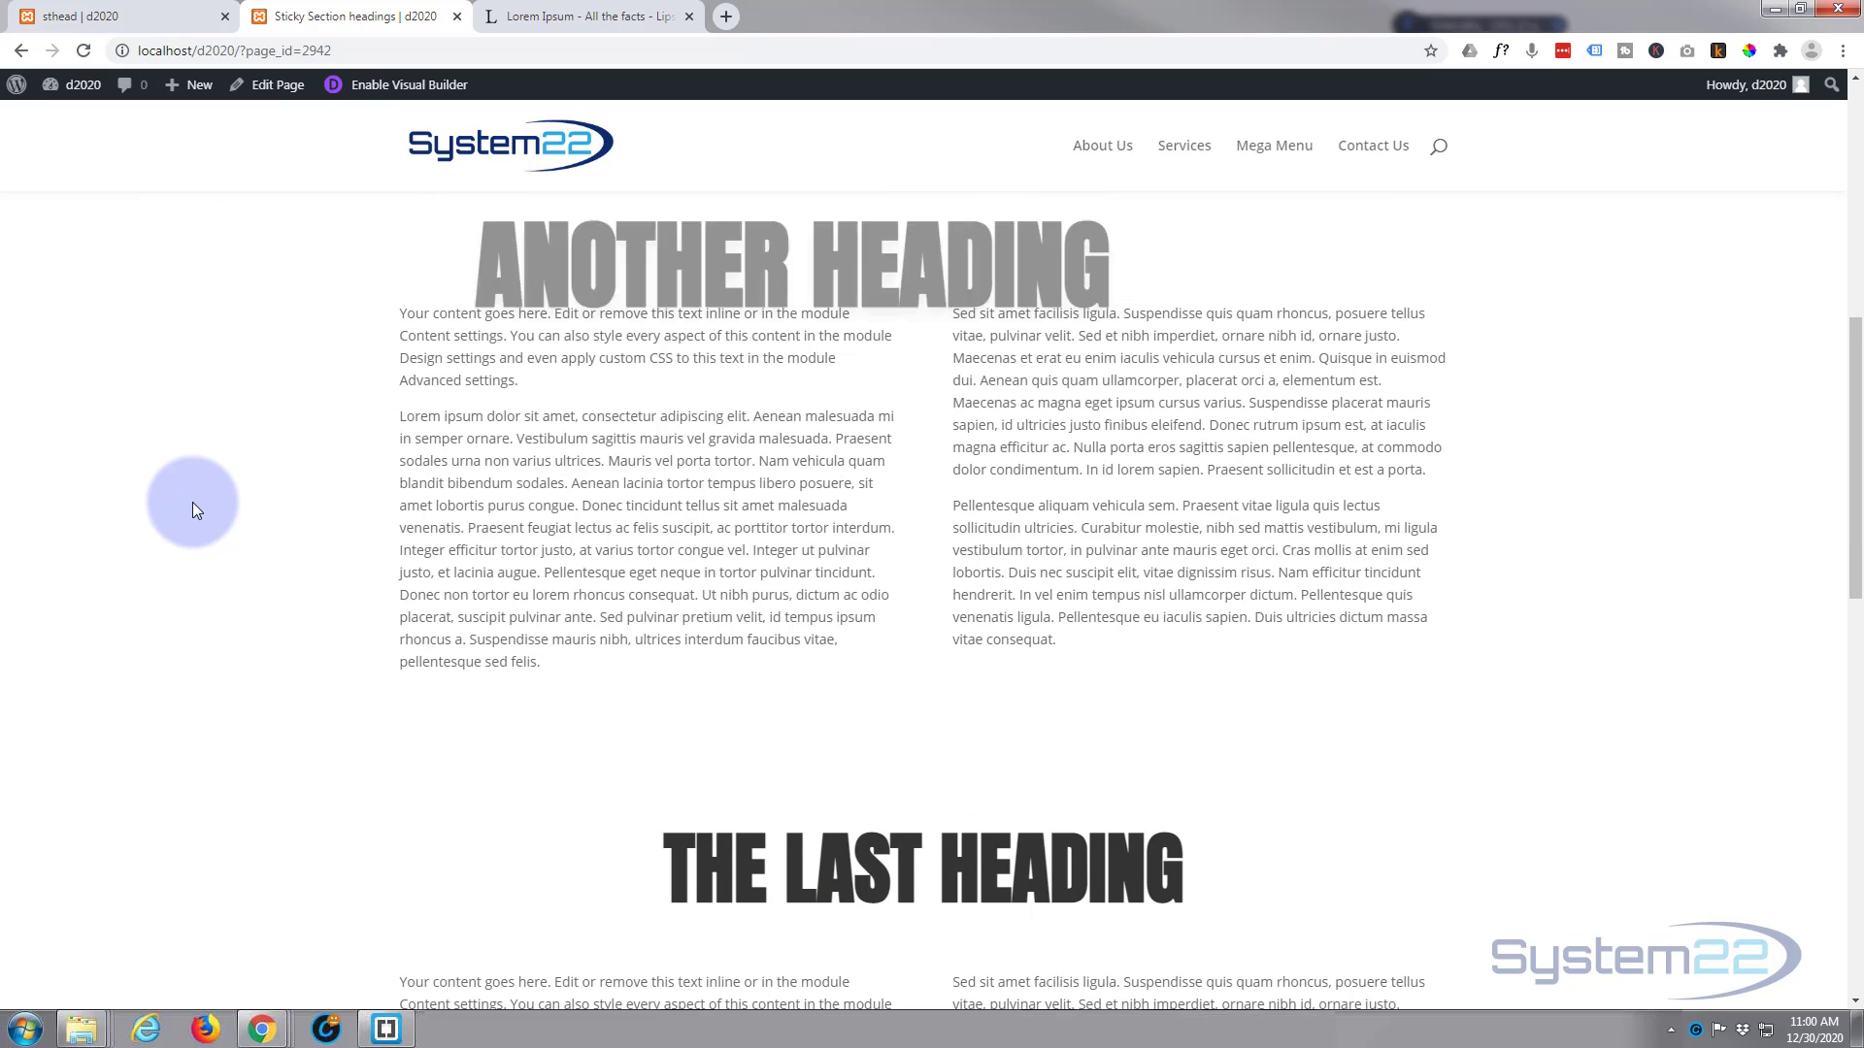
scroll(192, 510, down, 1)
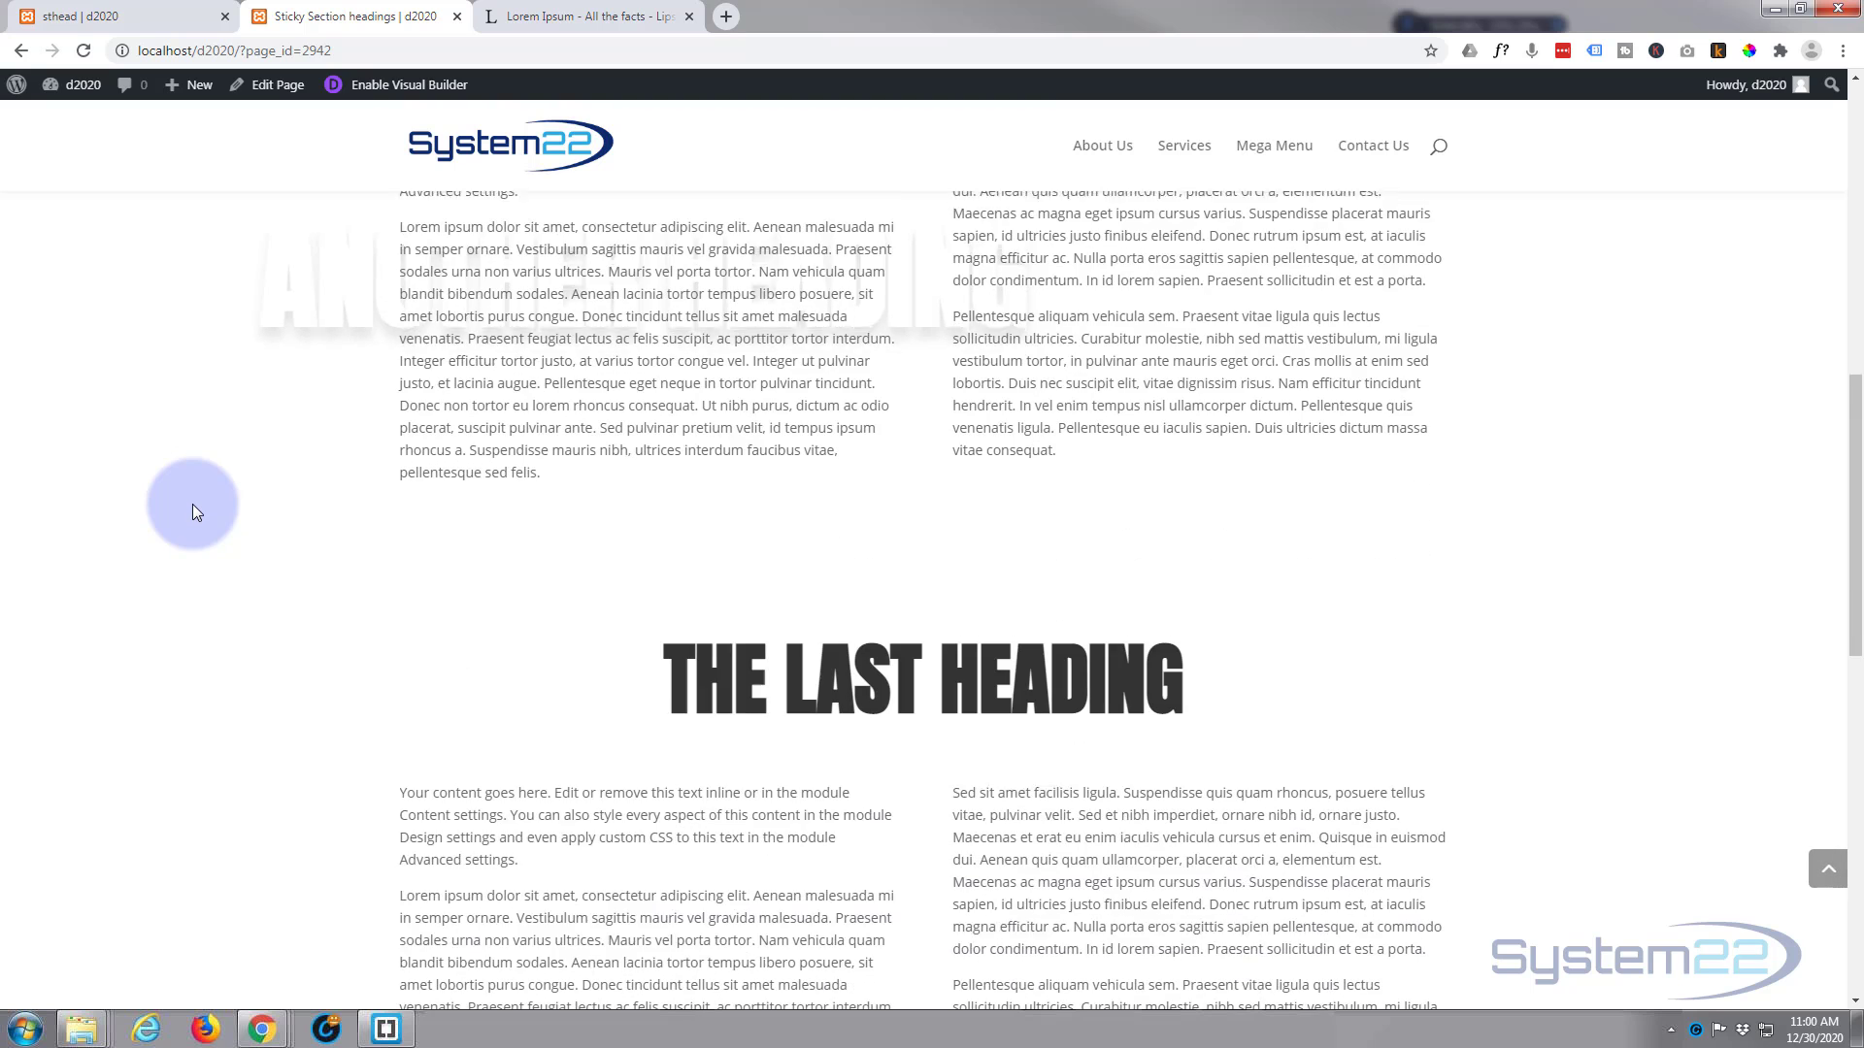
scroll(191, 509, down, 1)
scroll(191, 503, down, 2)
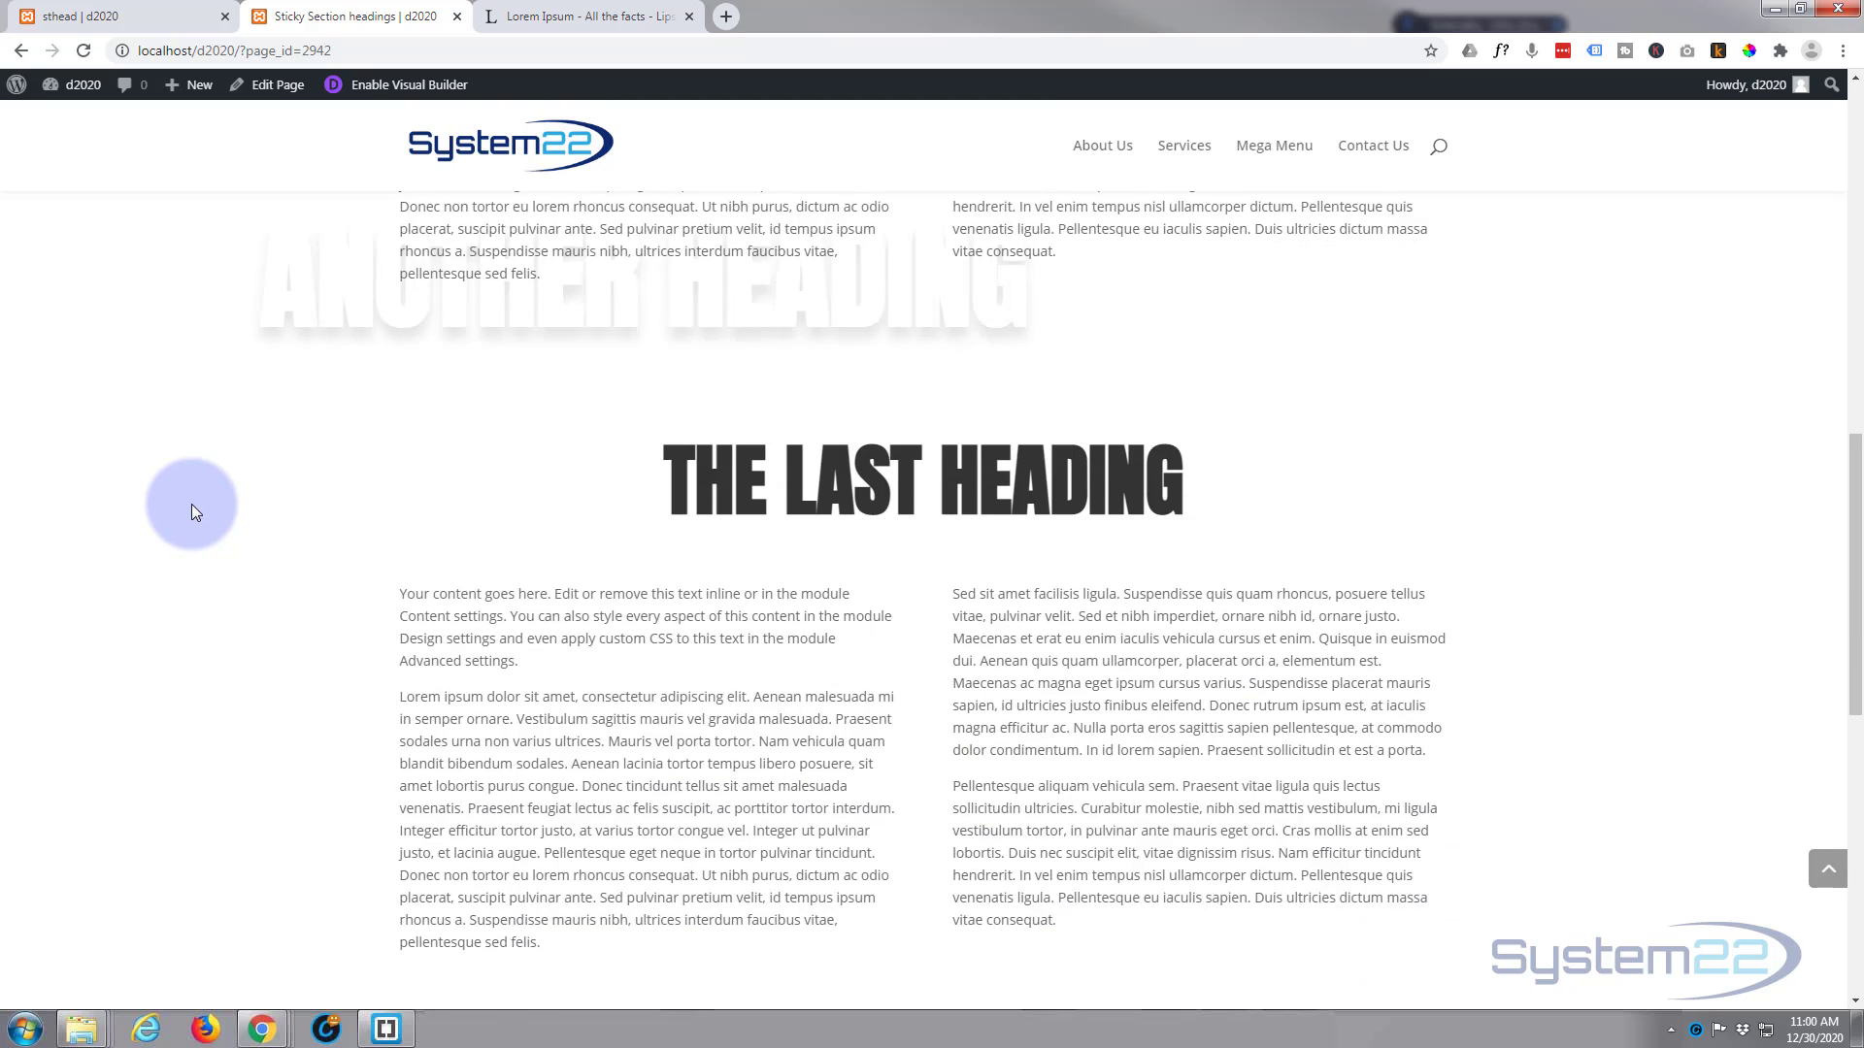
scroll(190, 504, down, 1)
scroll(191, 505, down, 1)
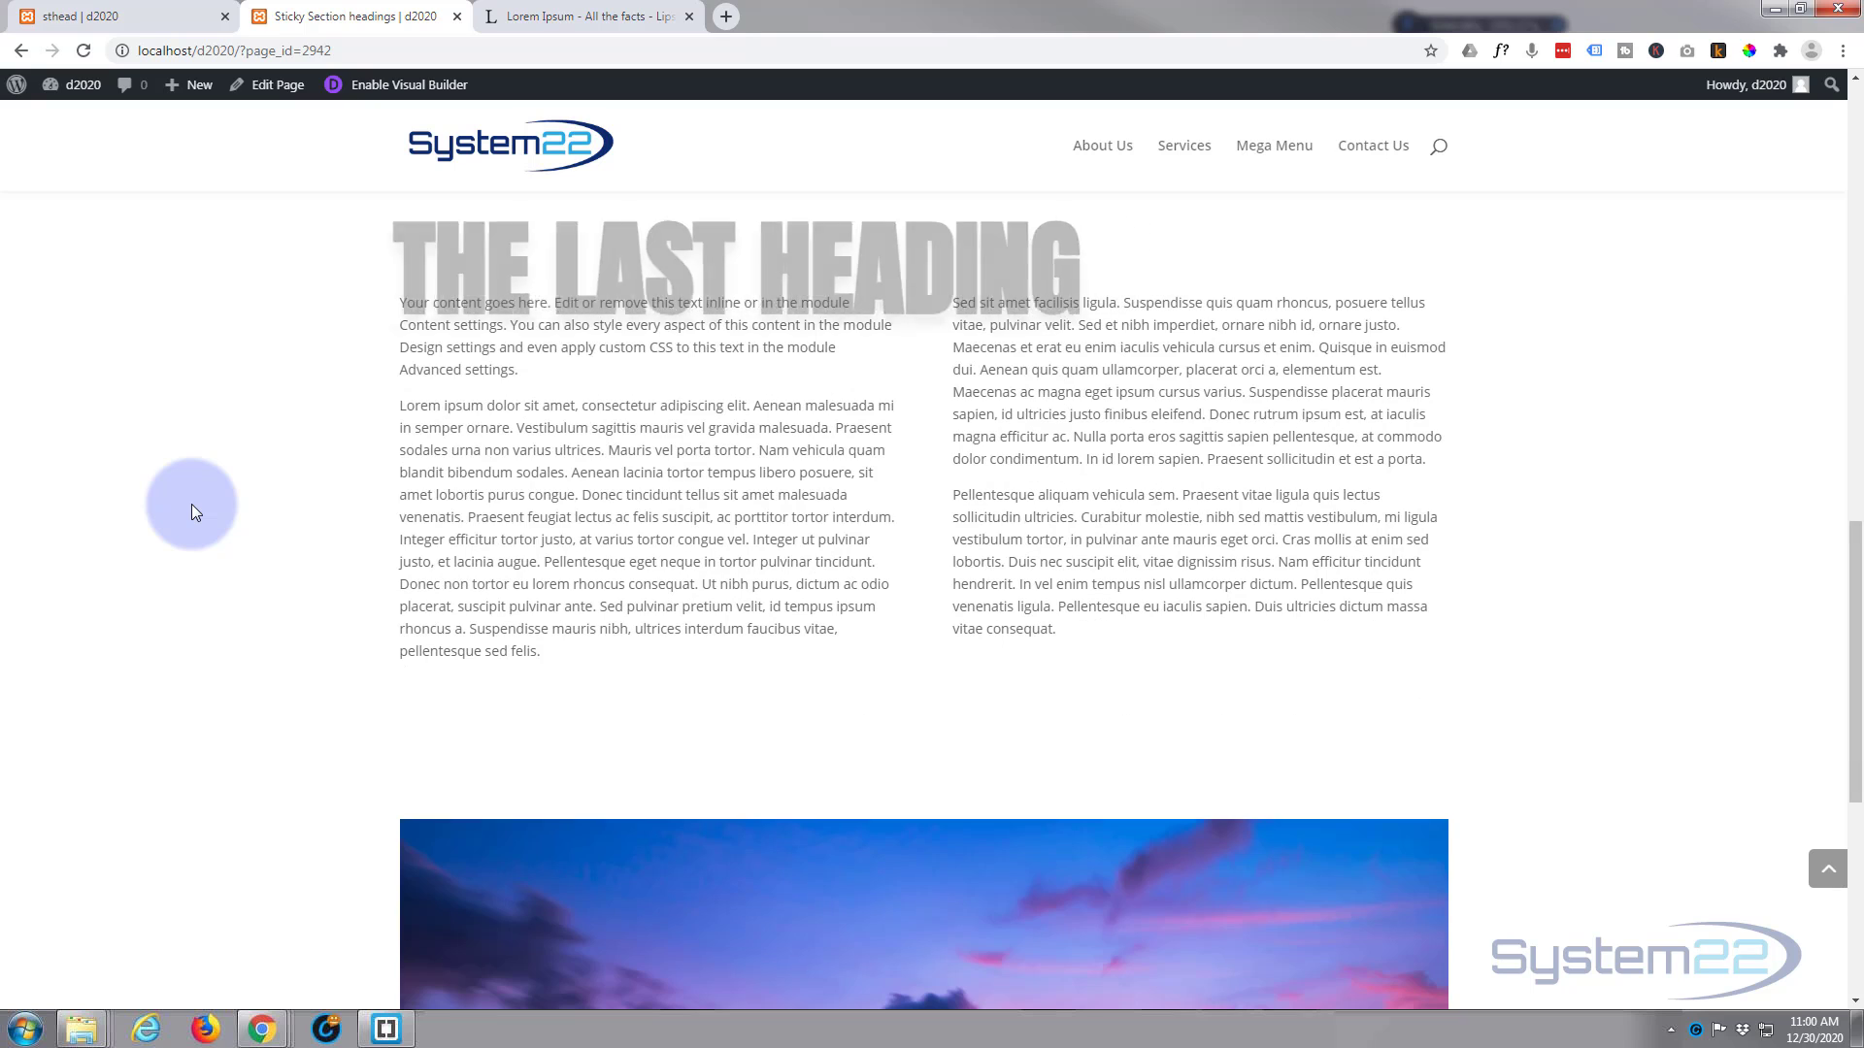
scroll(192, 505, down, 3)
scroll(190, 505, down, 3)
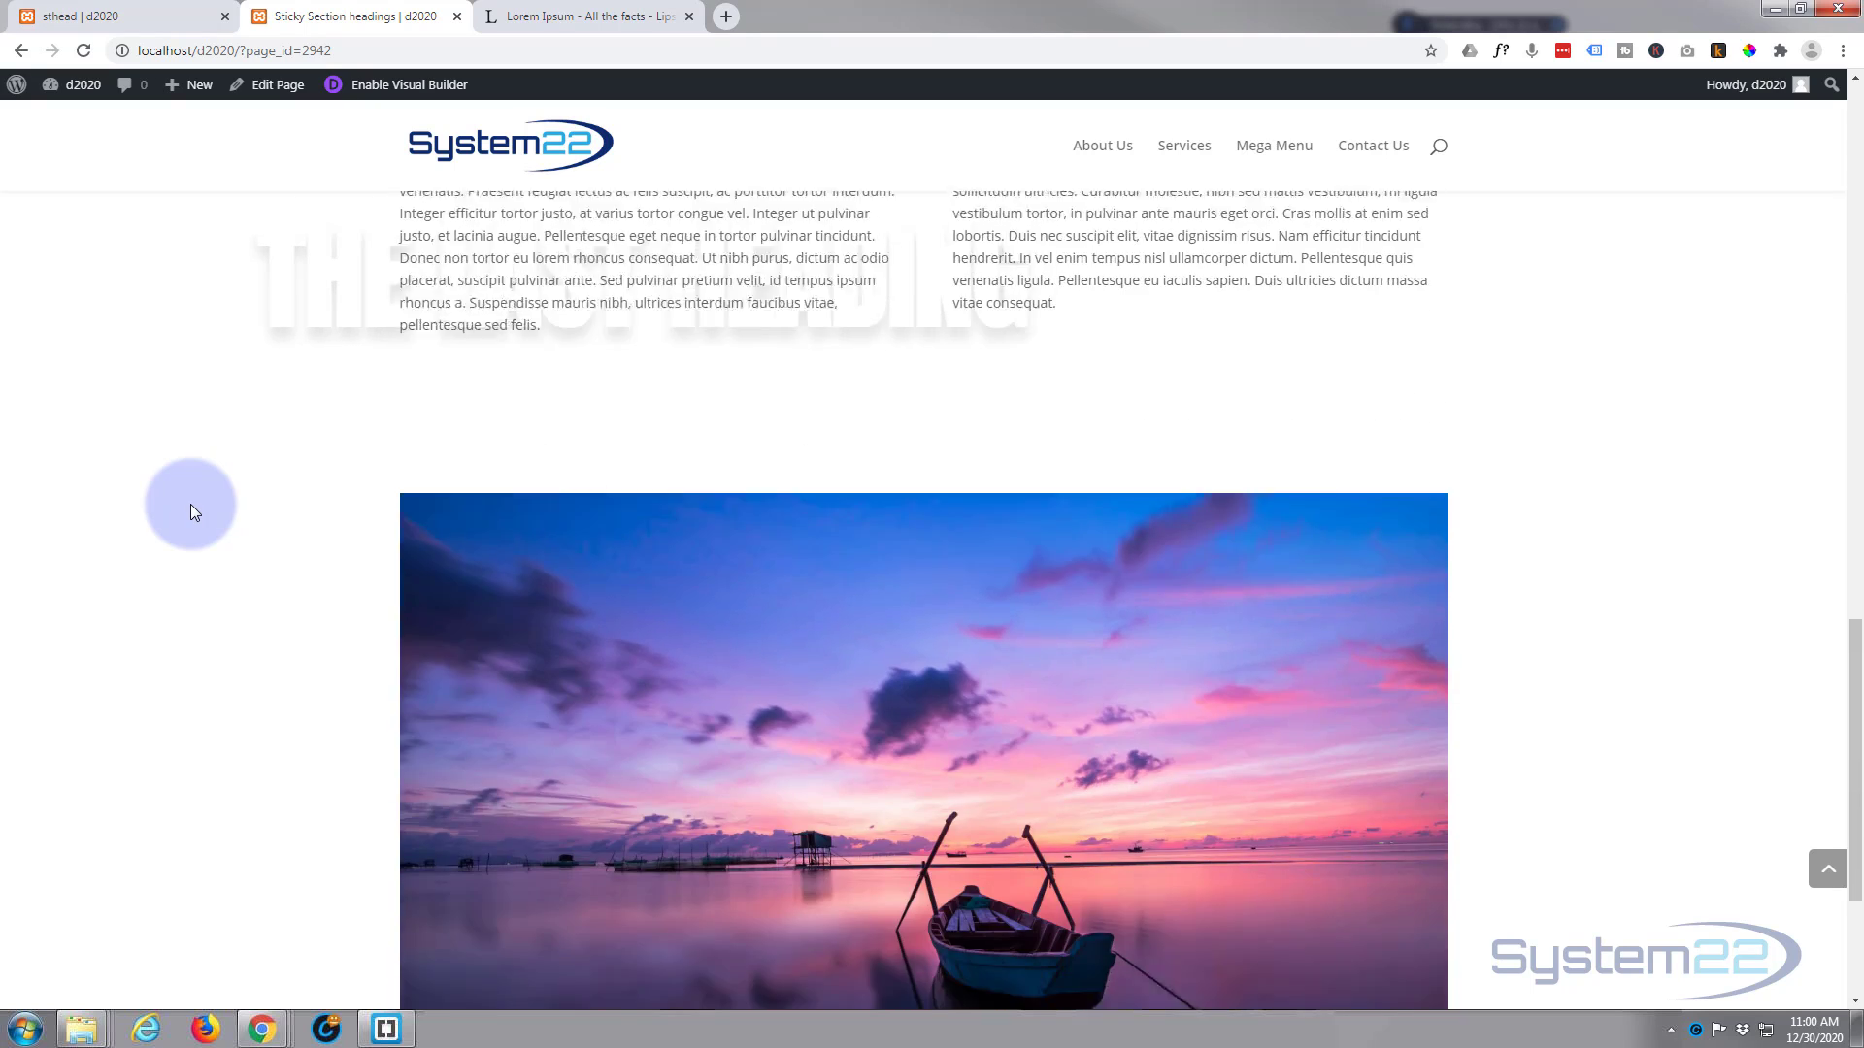
scroll(189, 503, up, 10)
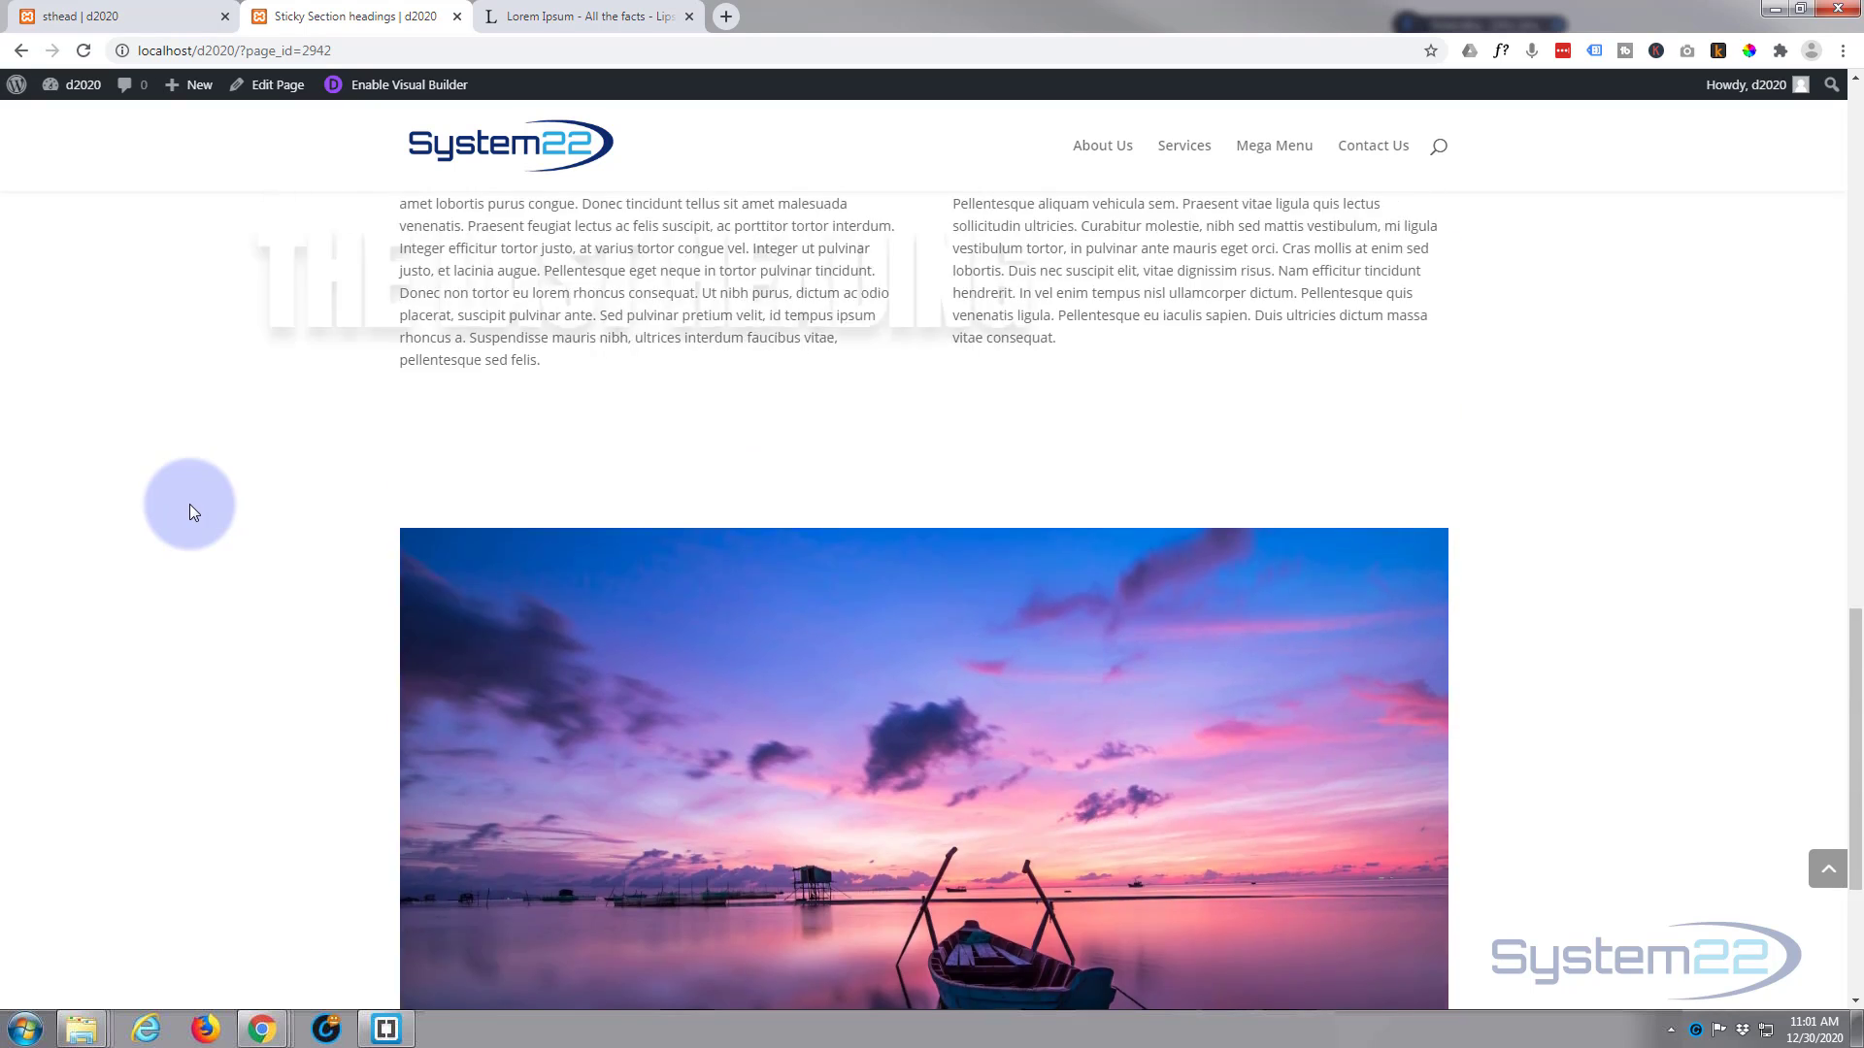
scroll(191, 511, up, 9)
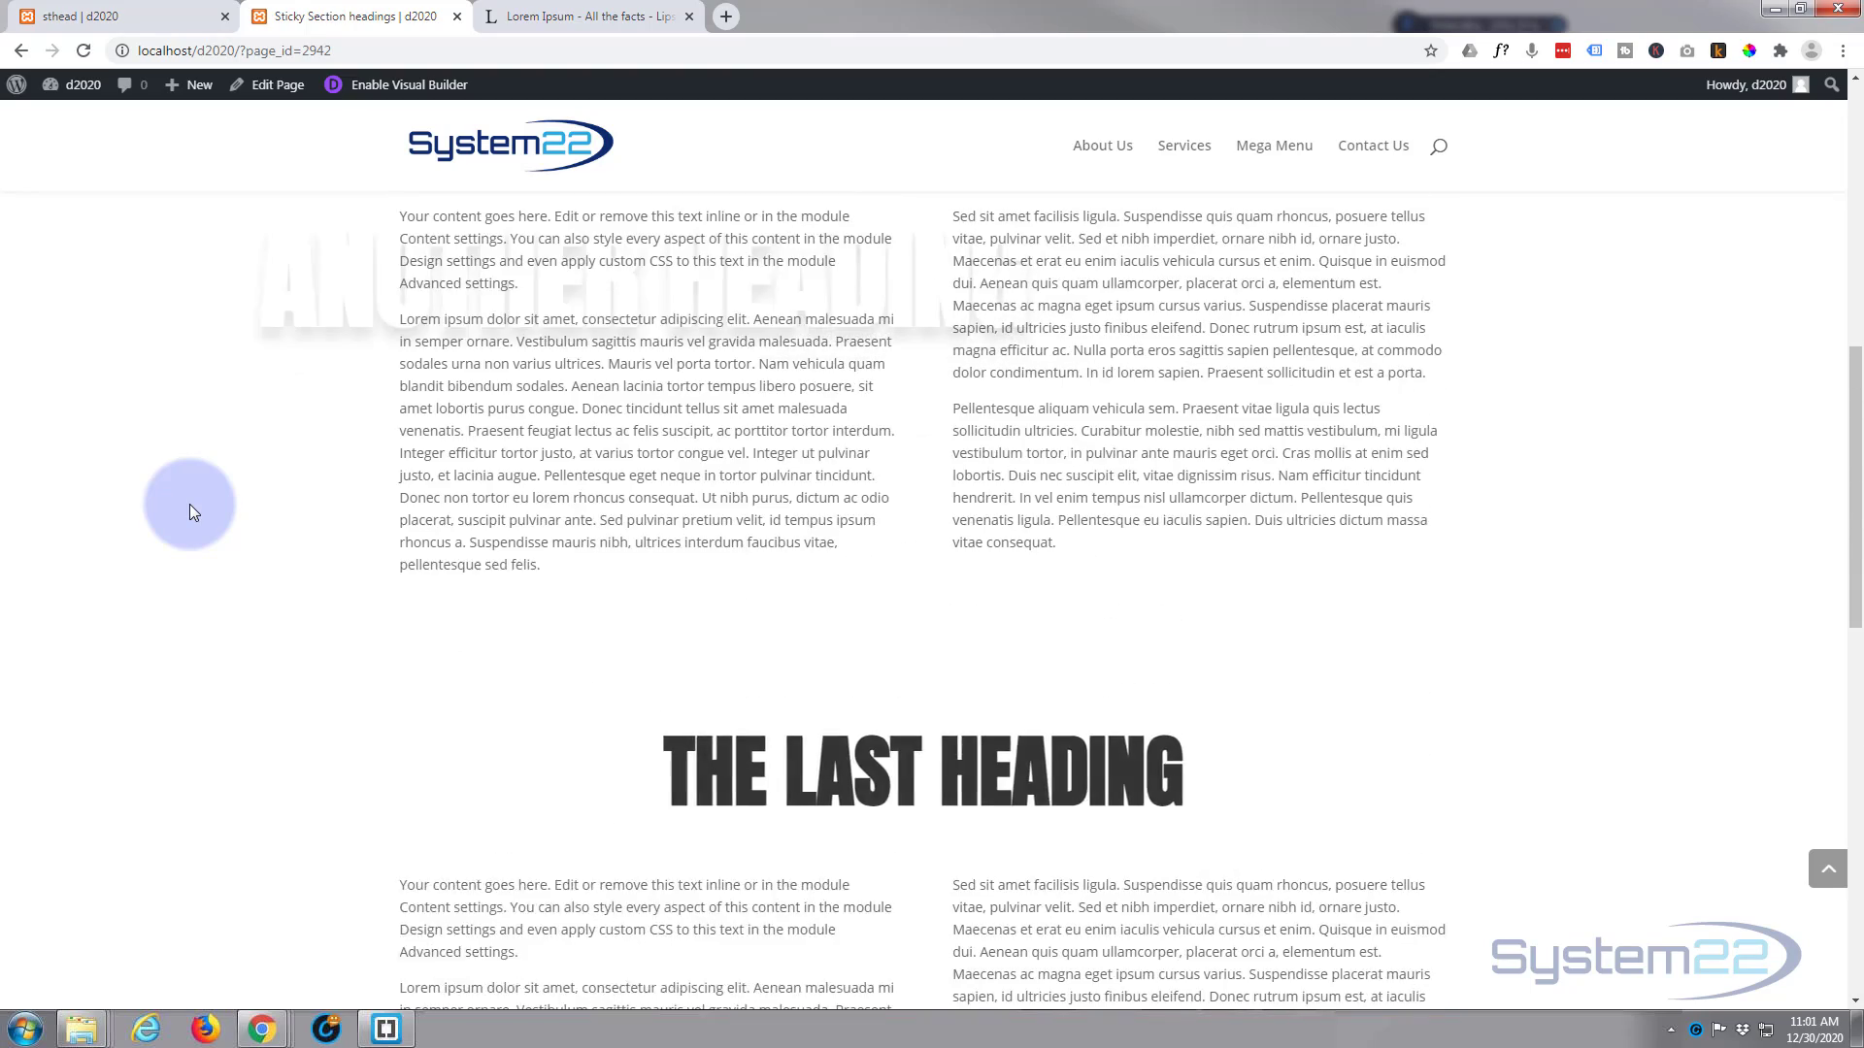
scroll(191, 511, up, 2)
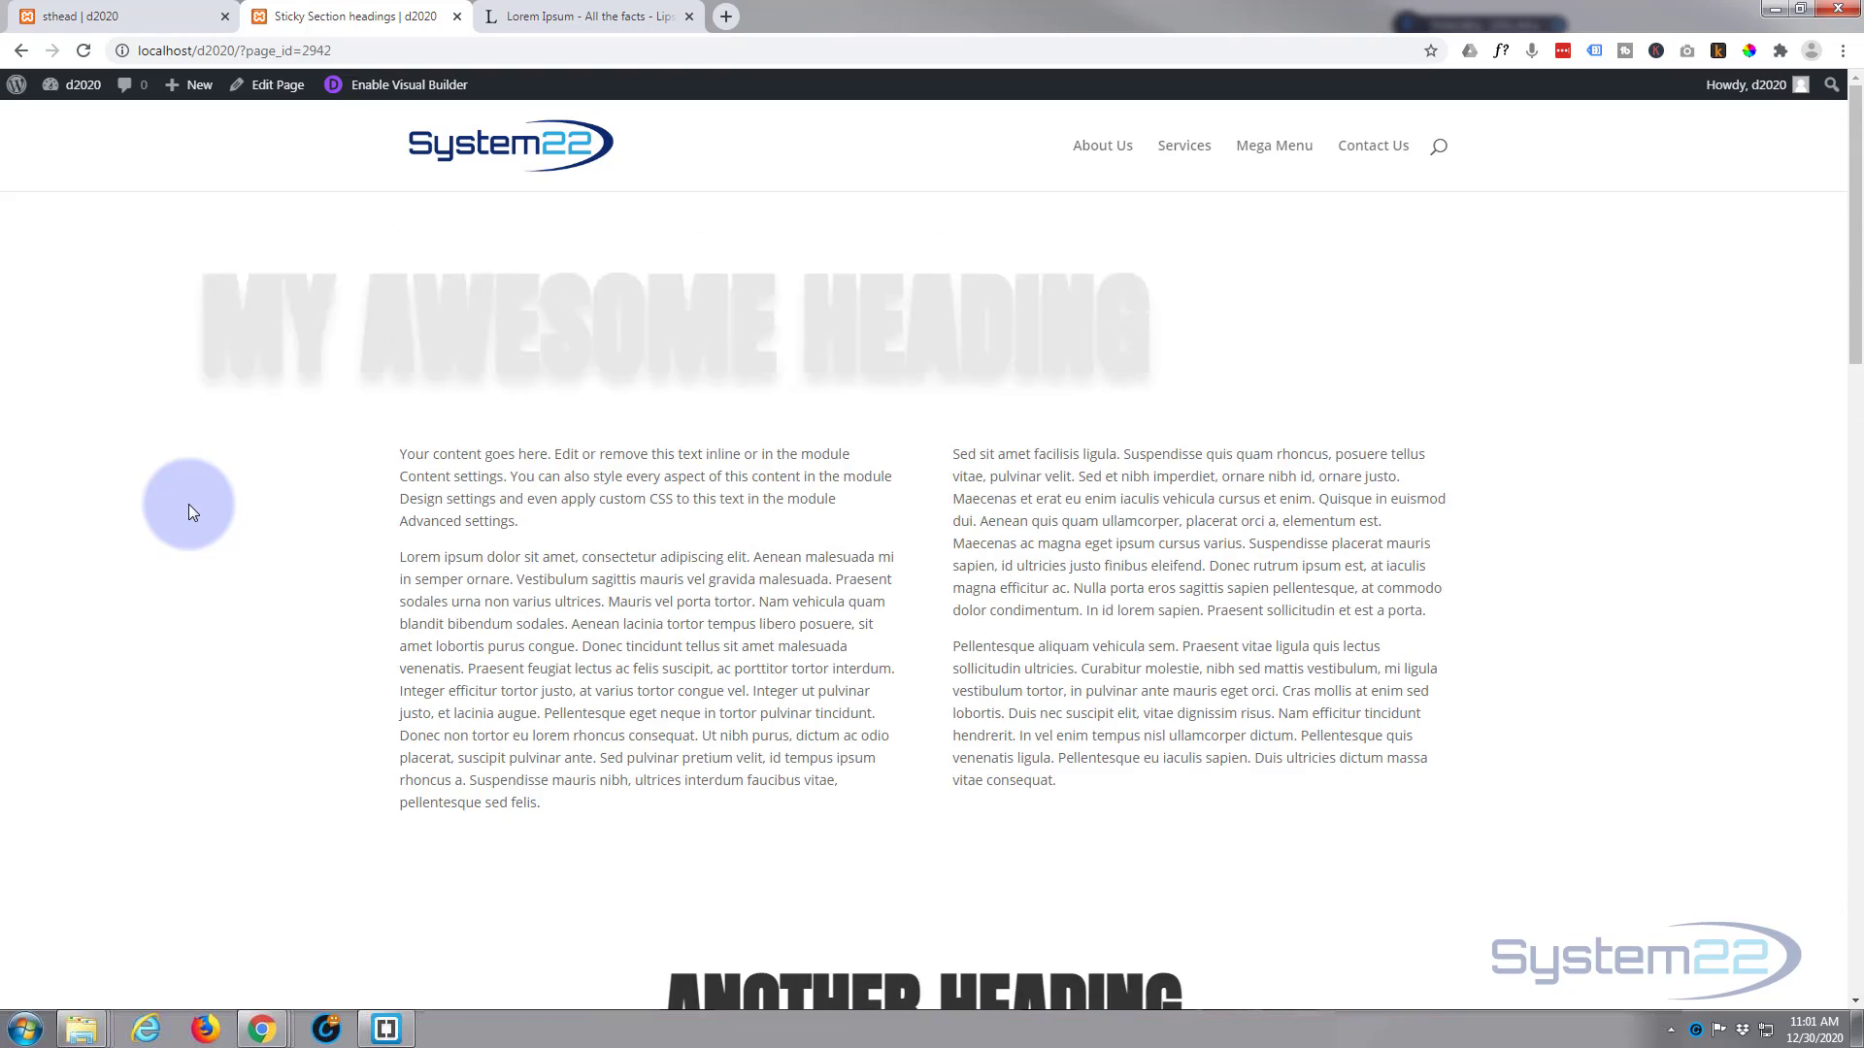